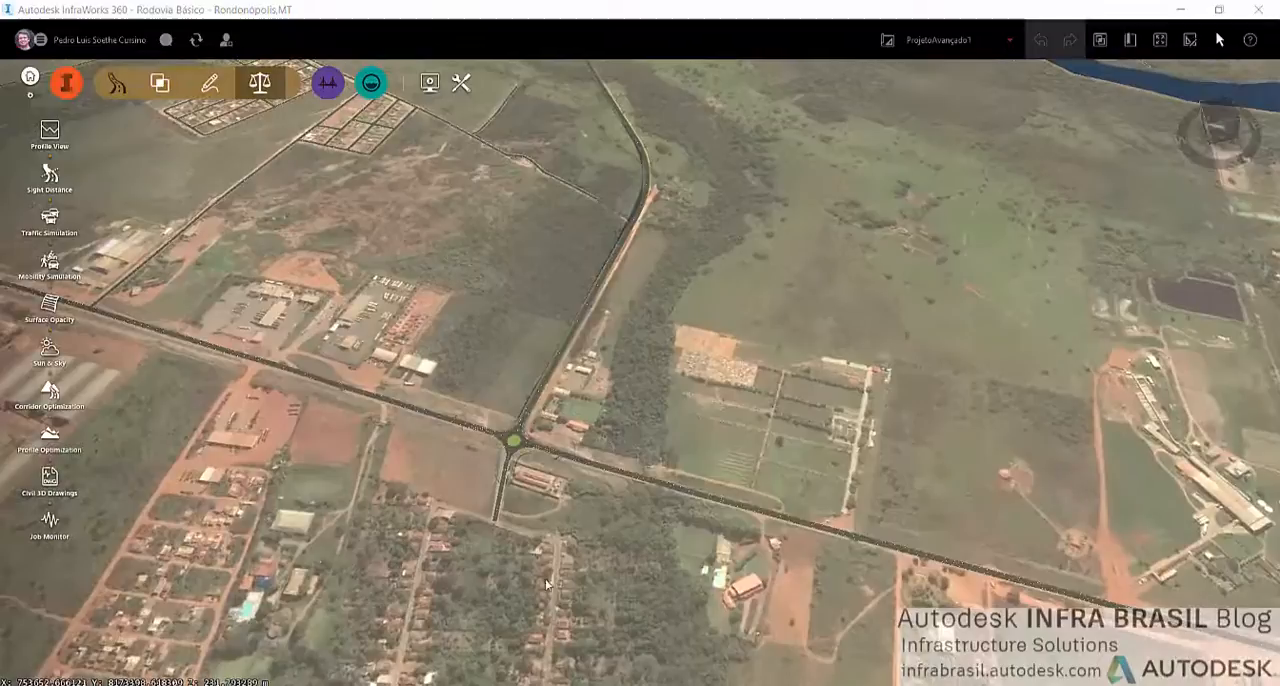
Switch the active proposal from ProjetoAvançado1 to ProjetoAvançado2
click(935, 42)
click(919, 103)
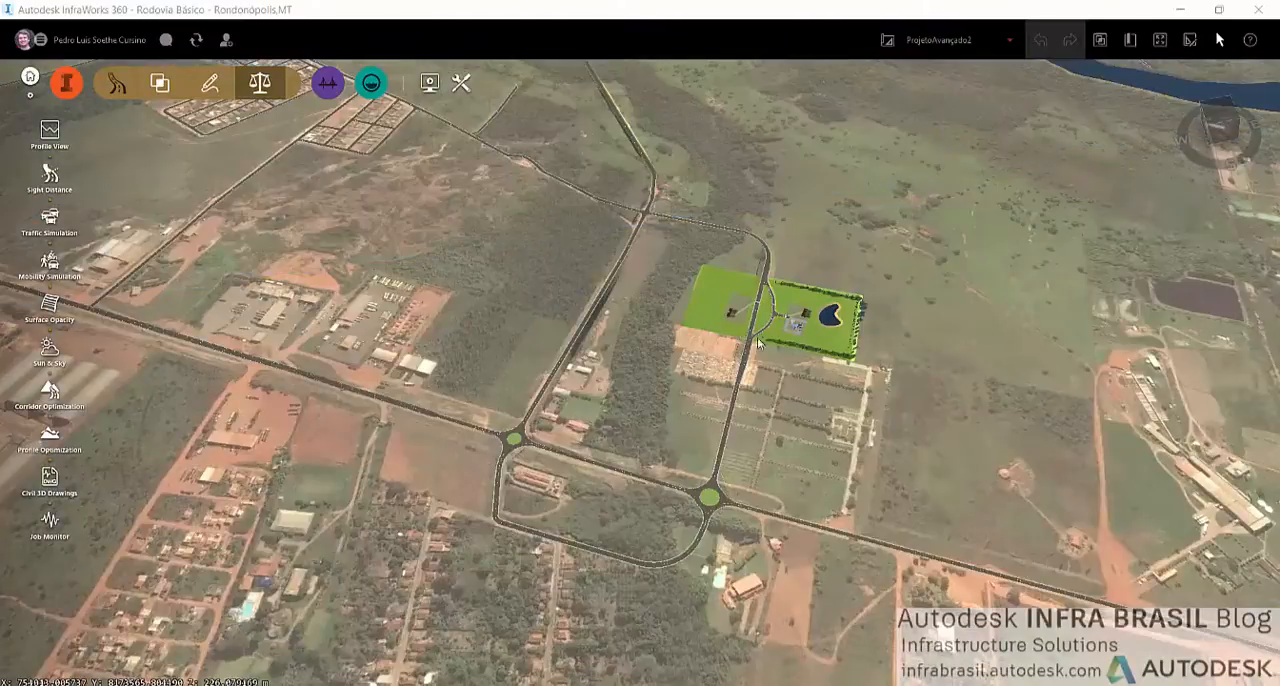
scroll(757, 343, up, 6)
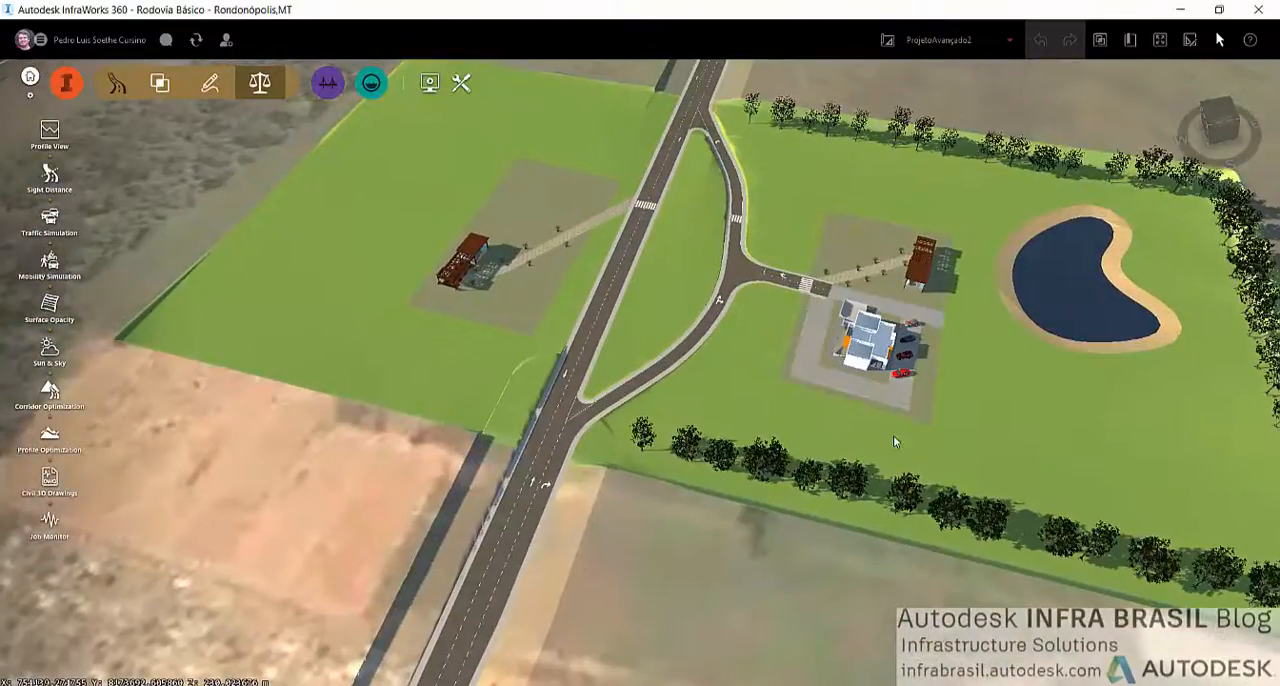
Examine the green development site from several angles, including its access road, crosswalks, buildings, tree rows and pond
drag(893, 441, 636, 260)
scroll(634, 295, up, 5)
middle_drag(655, 210, 616, 286)
scroll(641, 480, down, 5)
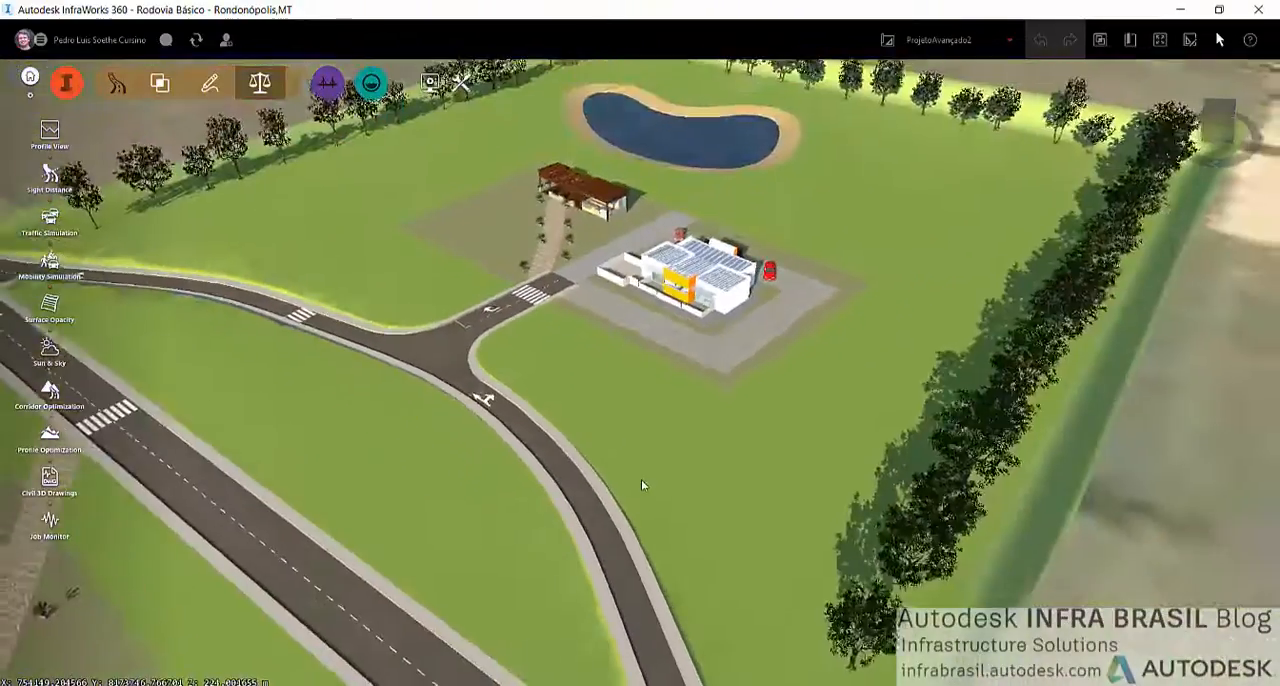
scroll(641, 484, down, 4)
drag(535, 425, 497, 423)
middle_drag(497, 423, 777, 403)
drag(777, 403, 752, 362)
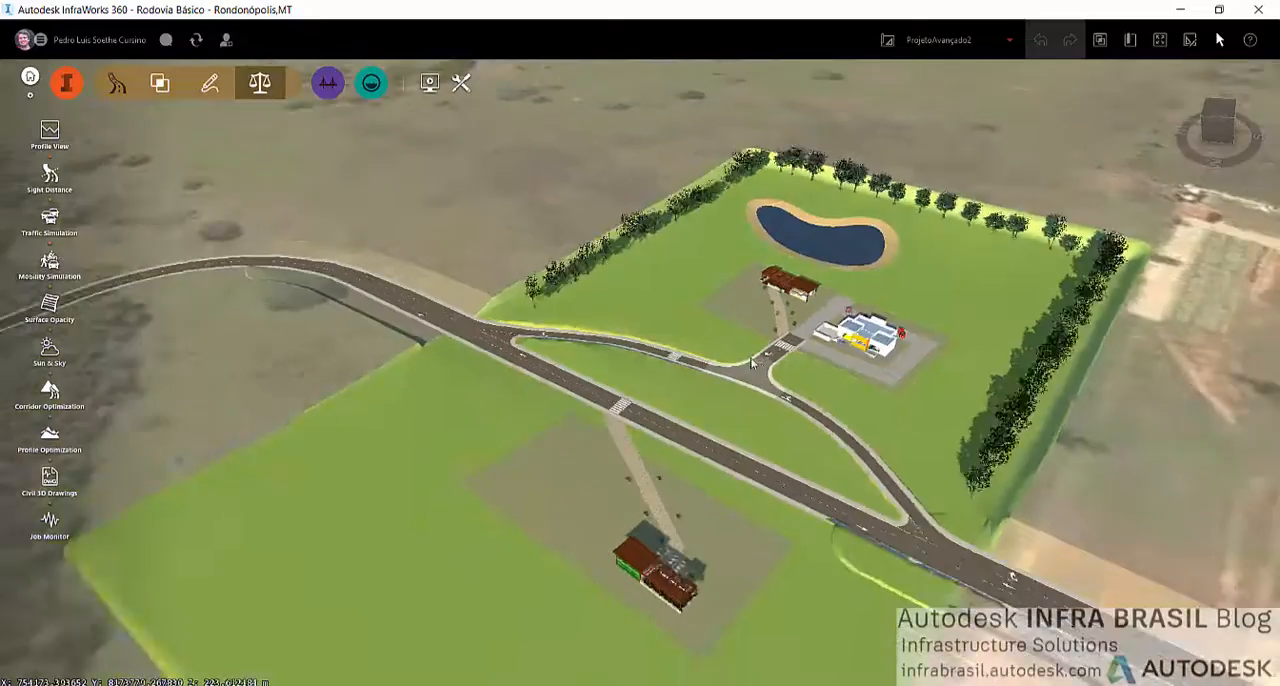
scroll(752, 362, down, 2)
drag(706, 579, 629, 586)
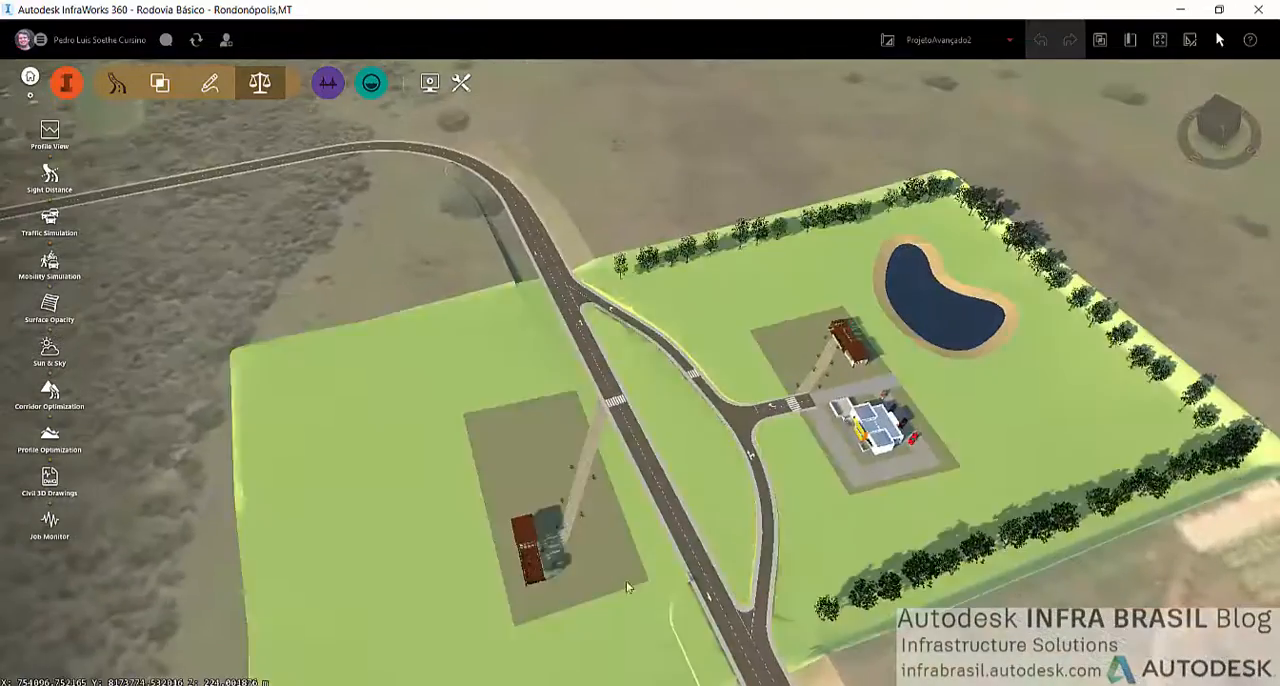
scroll(615, 560, down, 5)
middle_drag(667, 355, 815, 277)
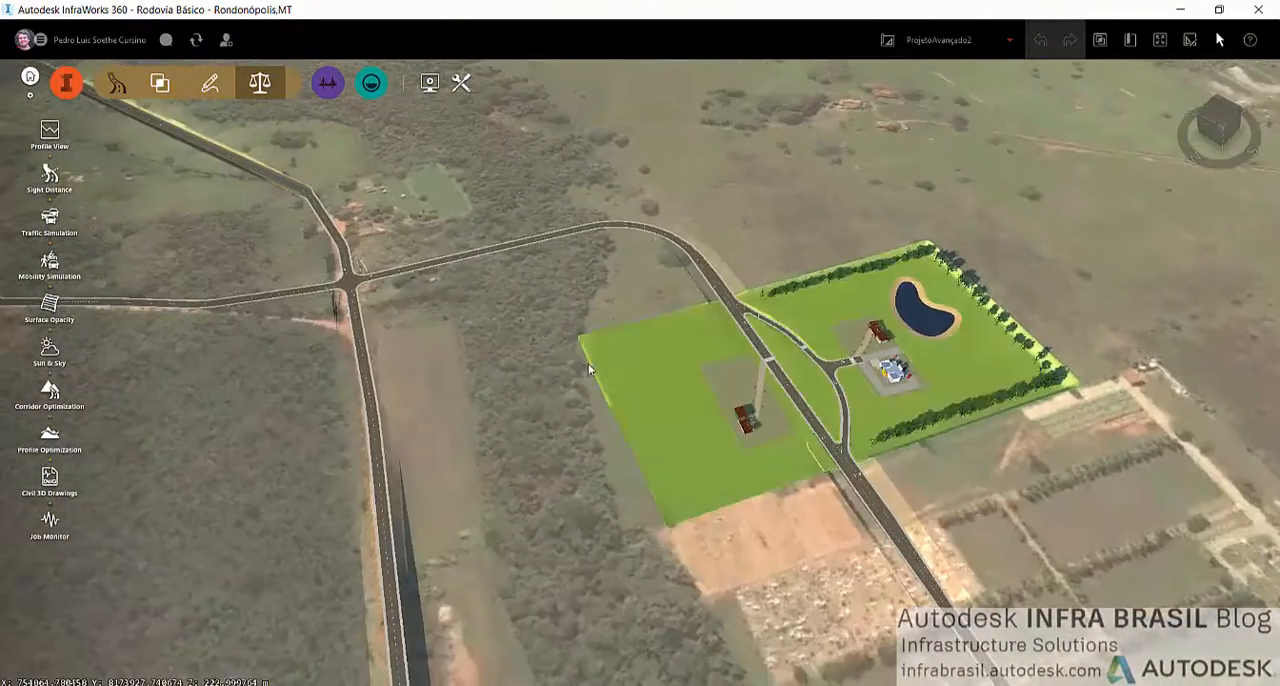
Examine the four-way road intersection west of the site and the roundabout on the main highway
scroll(592, 371, down, 3)
middle_drag(438, 332, 651, 514)
scroll(640, 500, up, 5)
scroll(578, 521, up, 5)
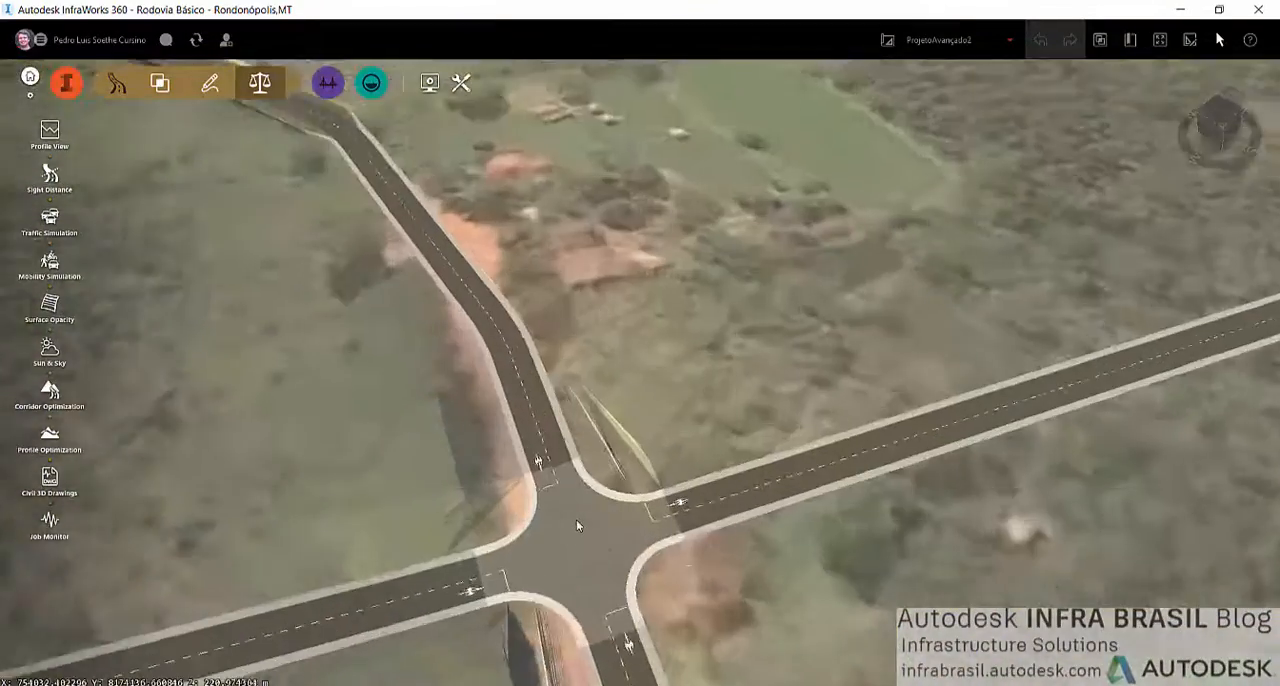
drag(800, 596, 747, 561)
middle_drag(379, 358, 500, 406)
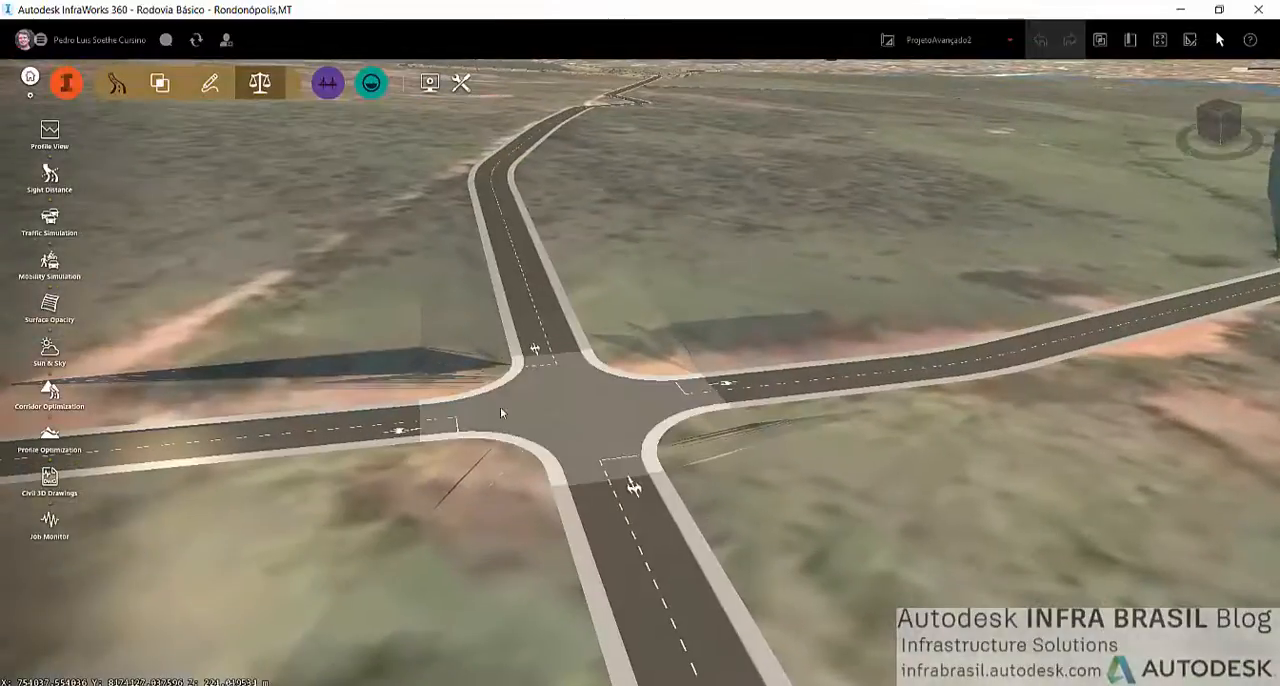
scroll(640, 500, down, 6)
scroll(755, 516, down, 5)
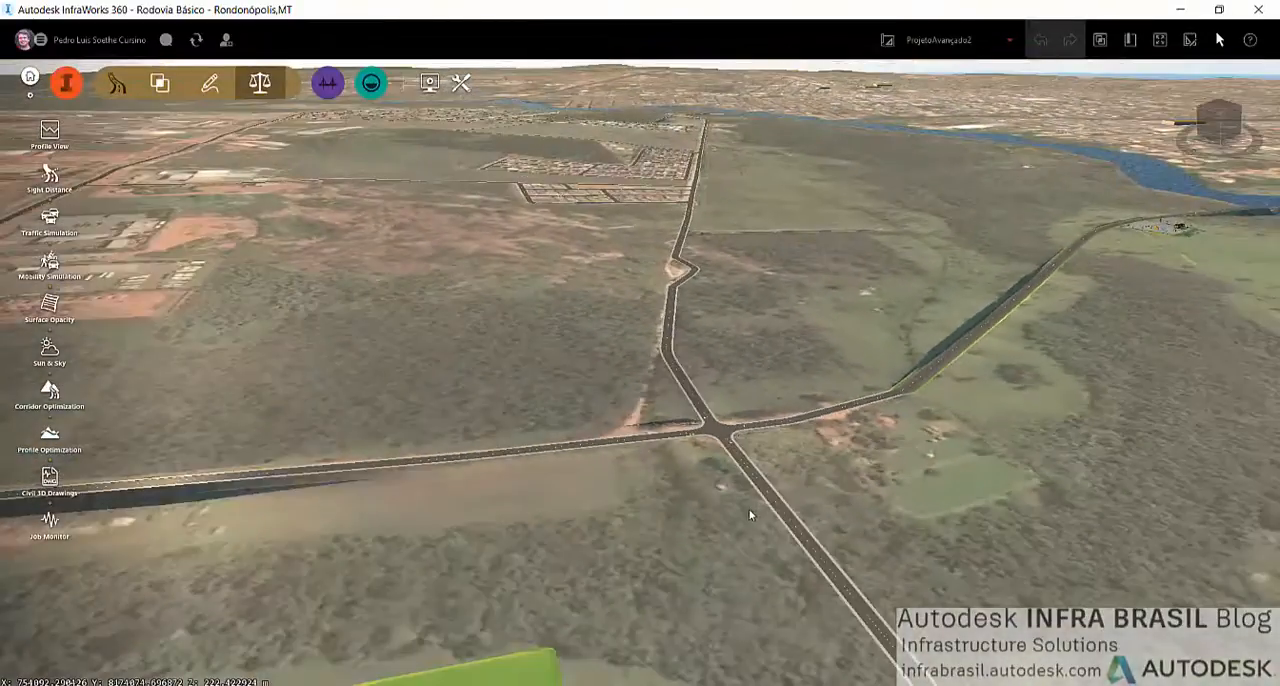
middle_drag(340, 460, 1041, 400)
scroll(694, 478, up, 2)
scroll(694, 478, down, 6)
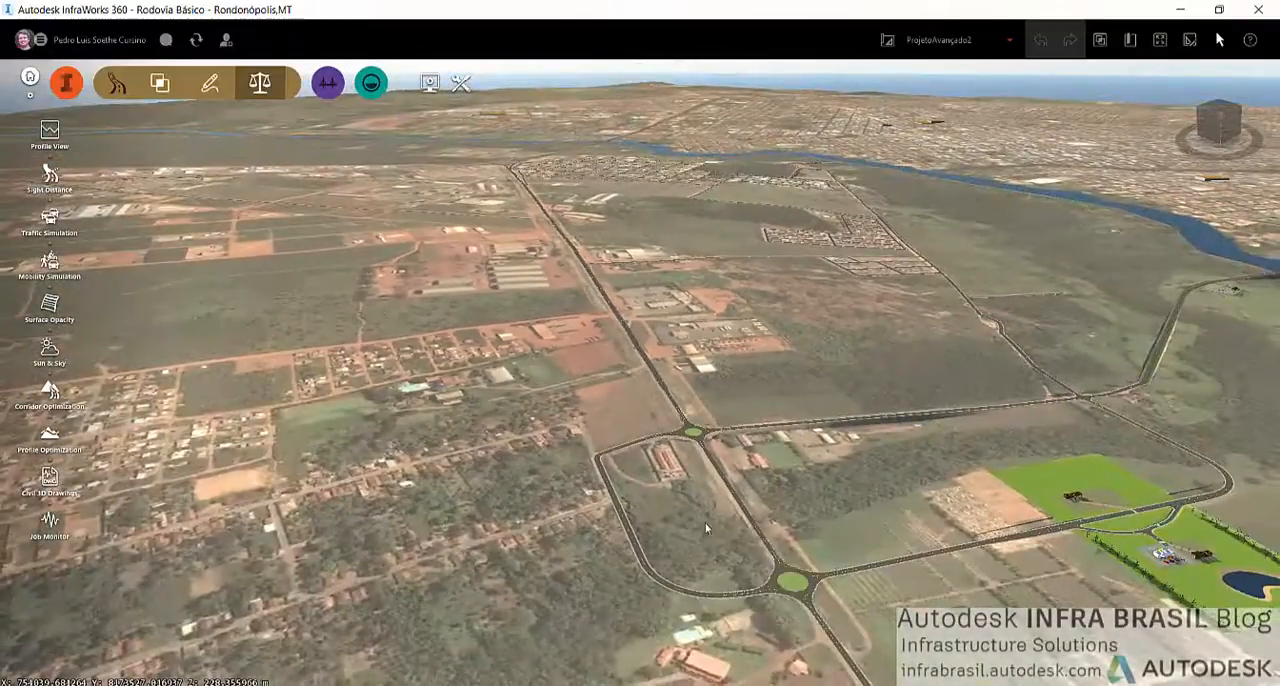
middle_drag(706, 528, 330, 485)
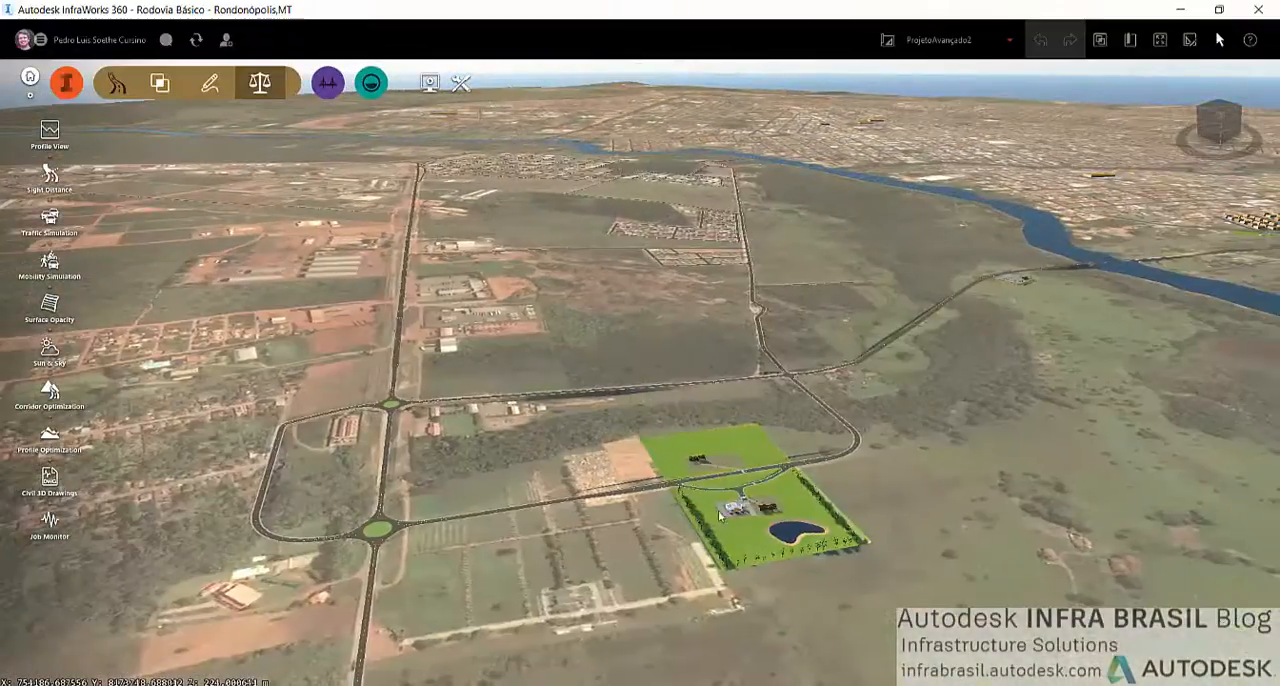
Inspect the site's access junction up close and how the new road links it to both roundabouts
scroll(745, 455, up, 5)
middle_drag(752, 459, 777, 371)
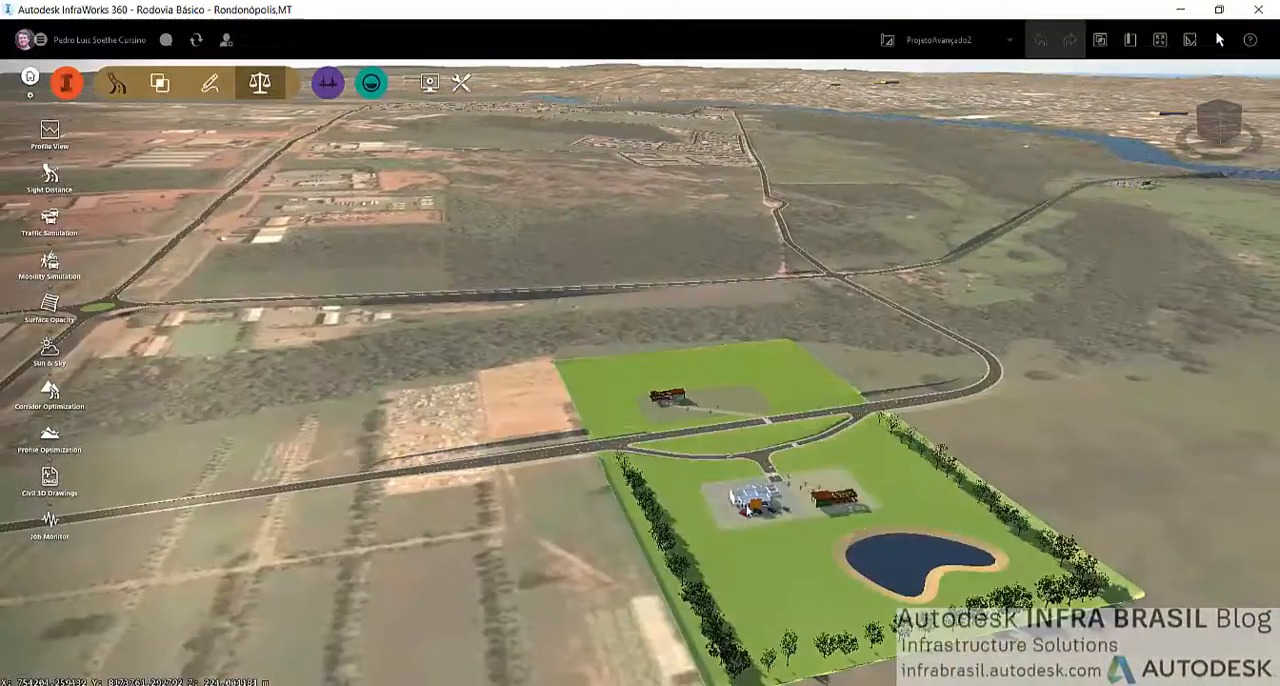
drag(888, 466, 864, 437)
scroll(861, 432, up, 5)
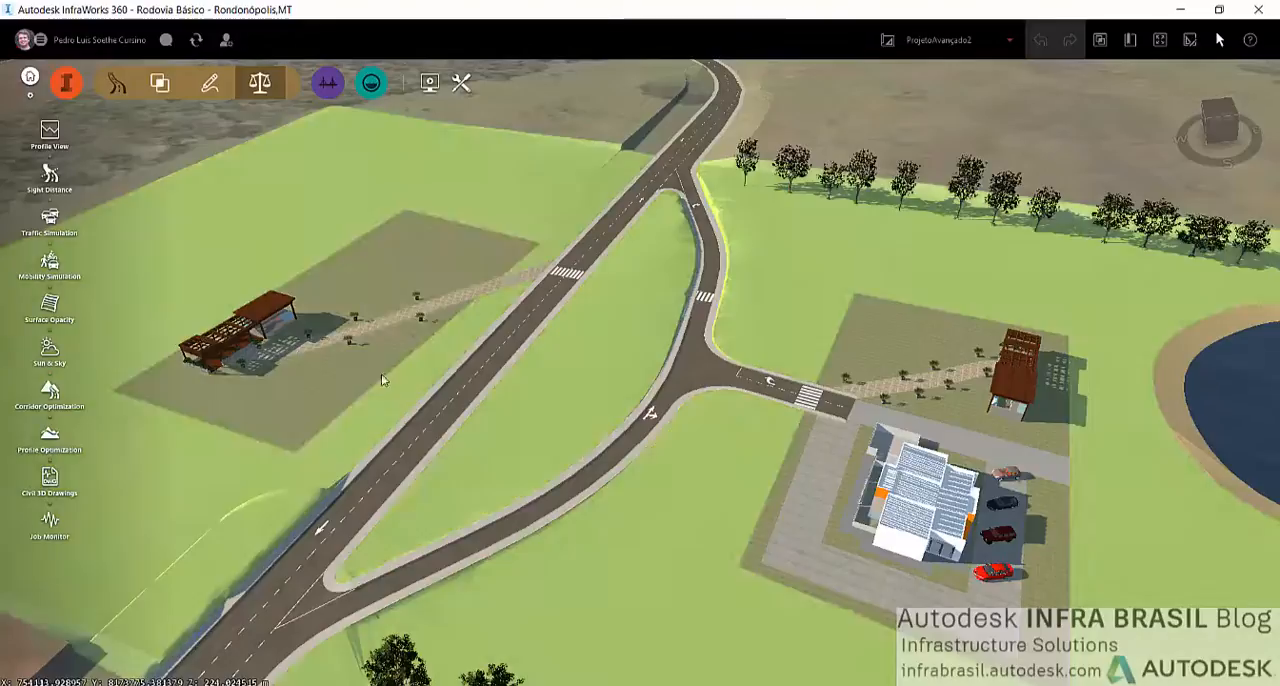
scroll(380, 372, down, 3)
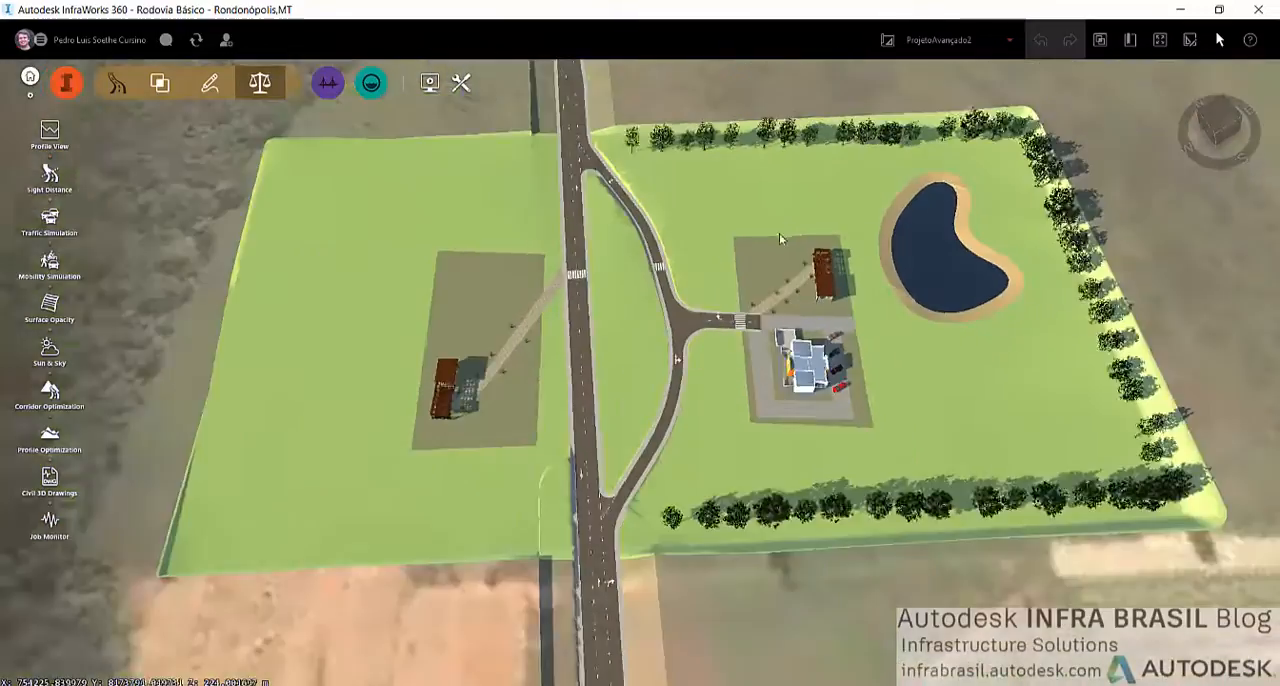
scroll(770, 245, down, 10)
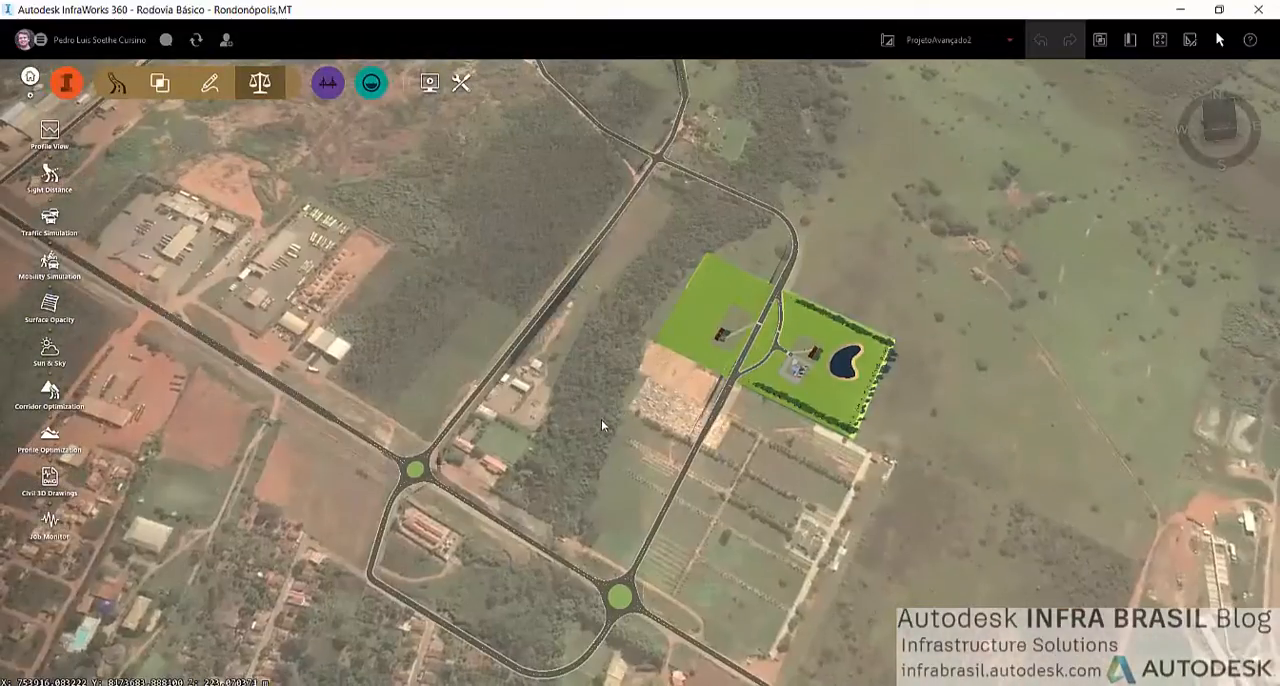
mouse_move(601, 419)
mouse_down()
mouse_move(628, 336)
mouse_move(602, 401)
mouse_up()
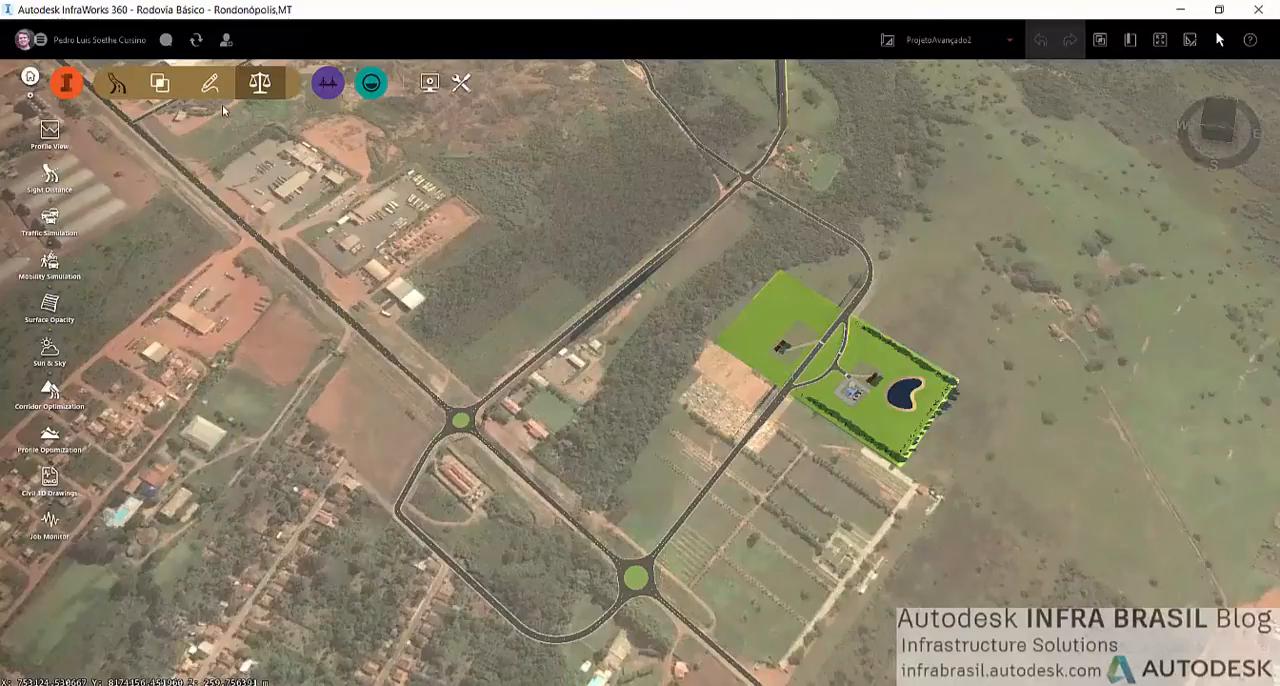
click(117, 86)
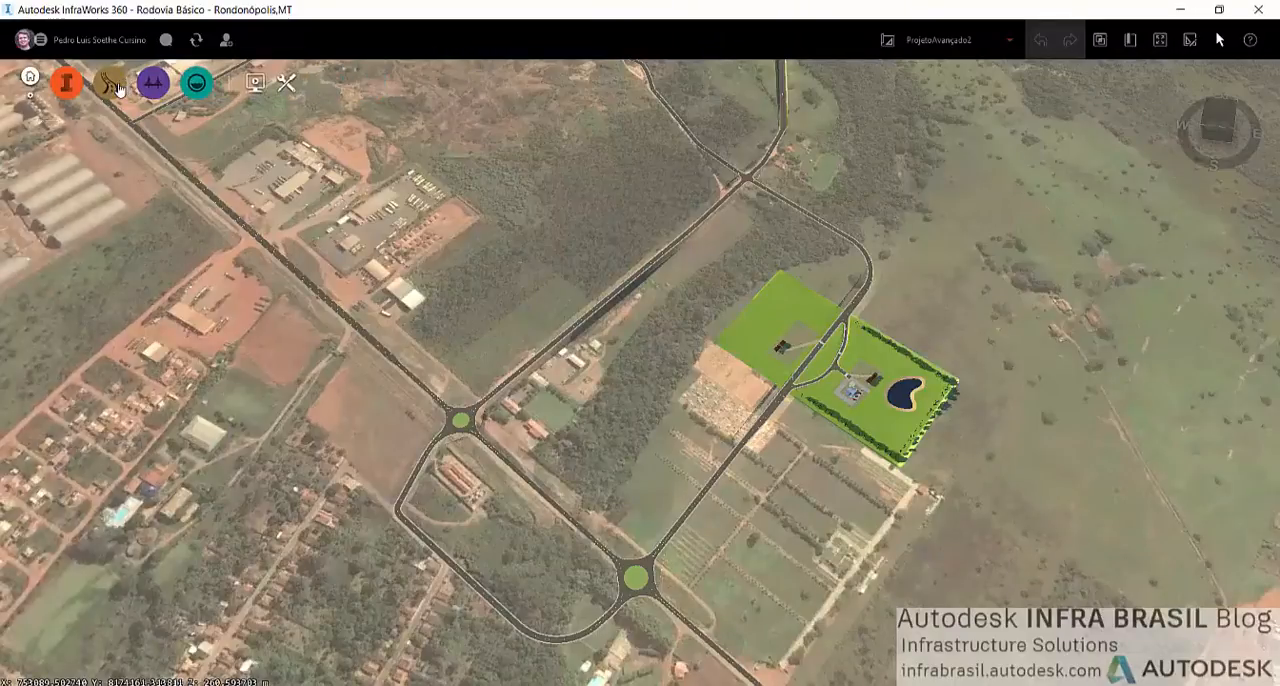
click(117, 86)
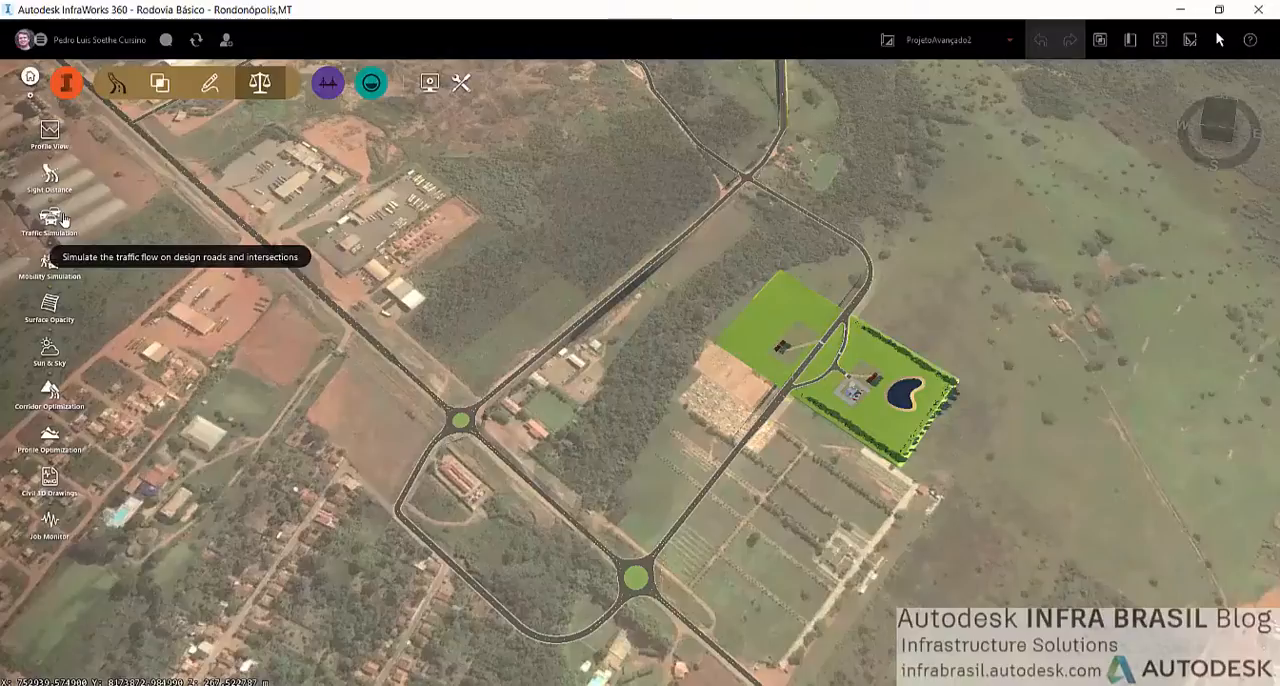
click(60, 226)
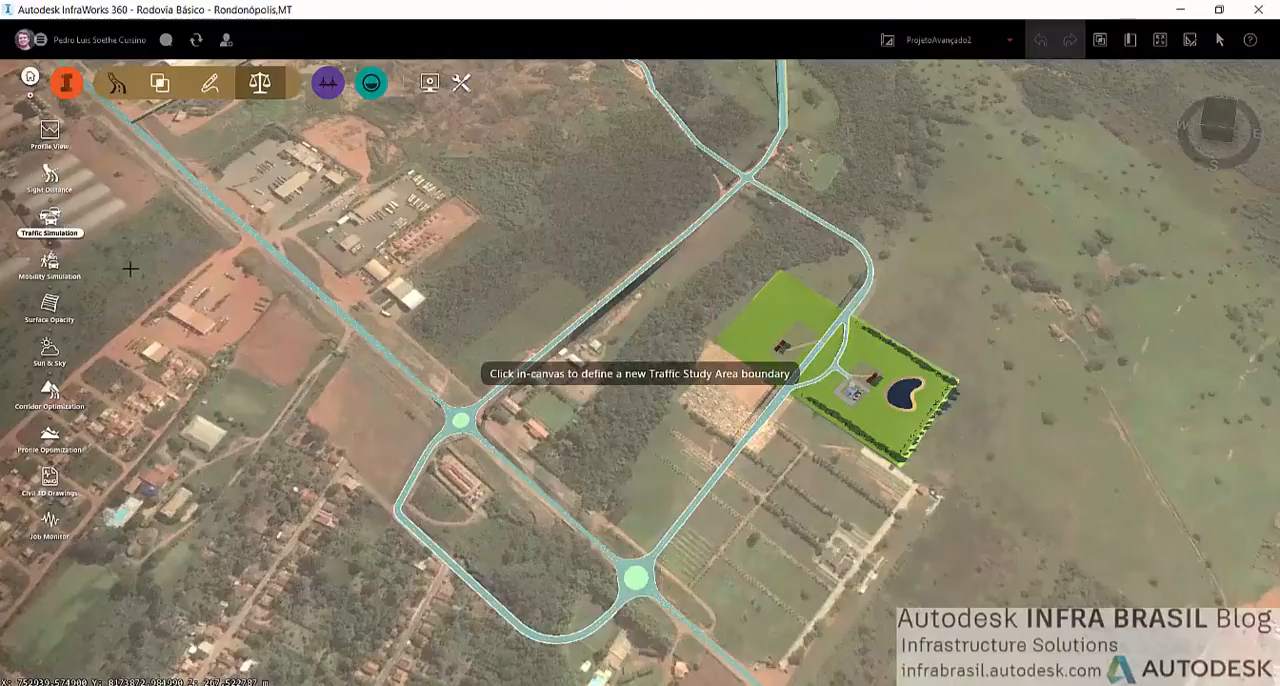
scroll(318, 400, down, 4)
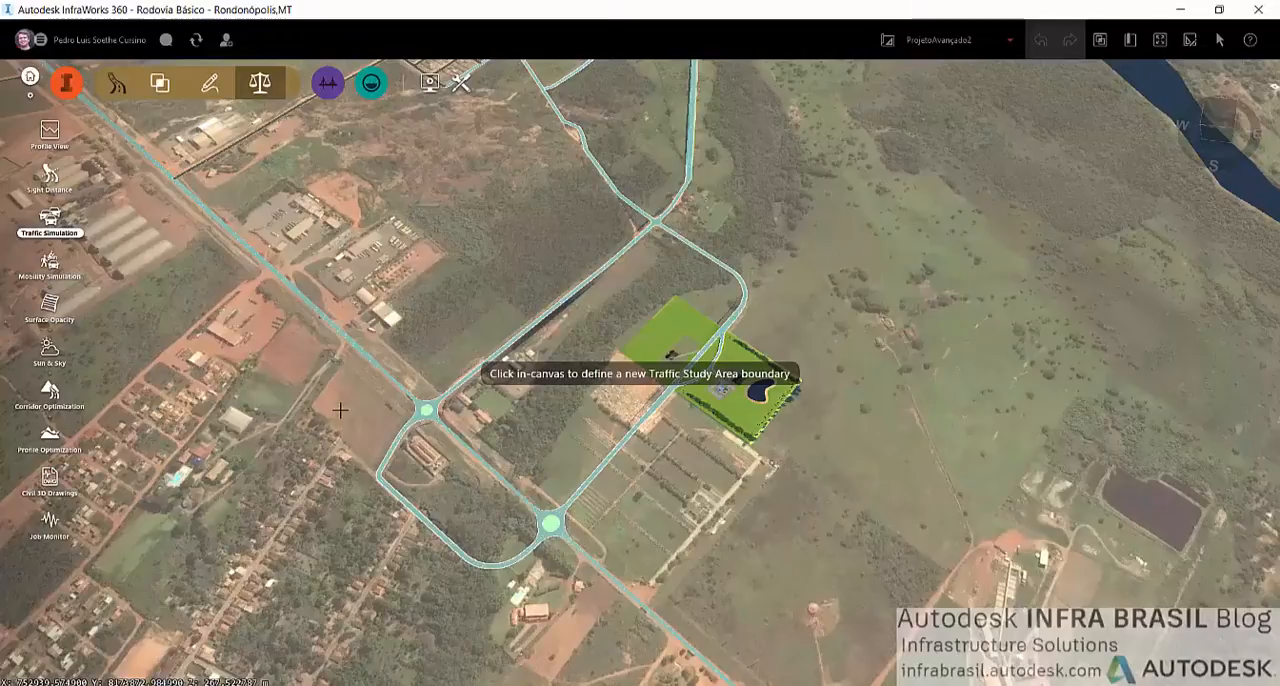
key(Escape)
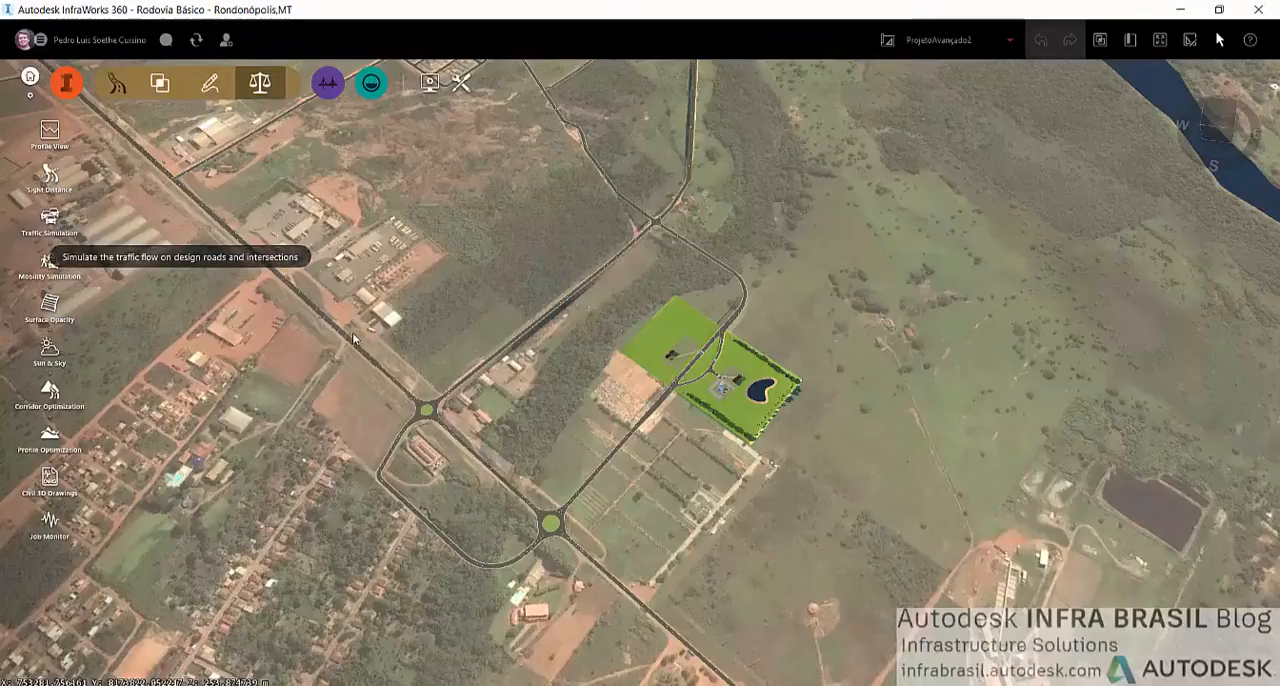
click(210, 83)
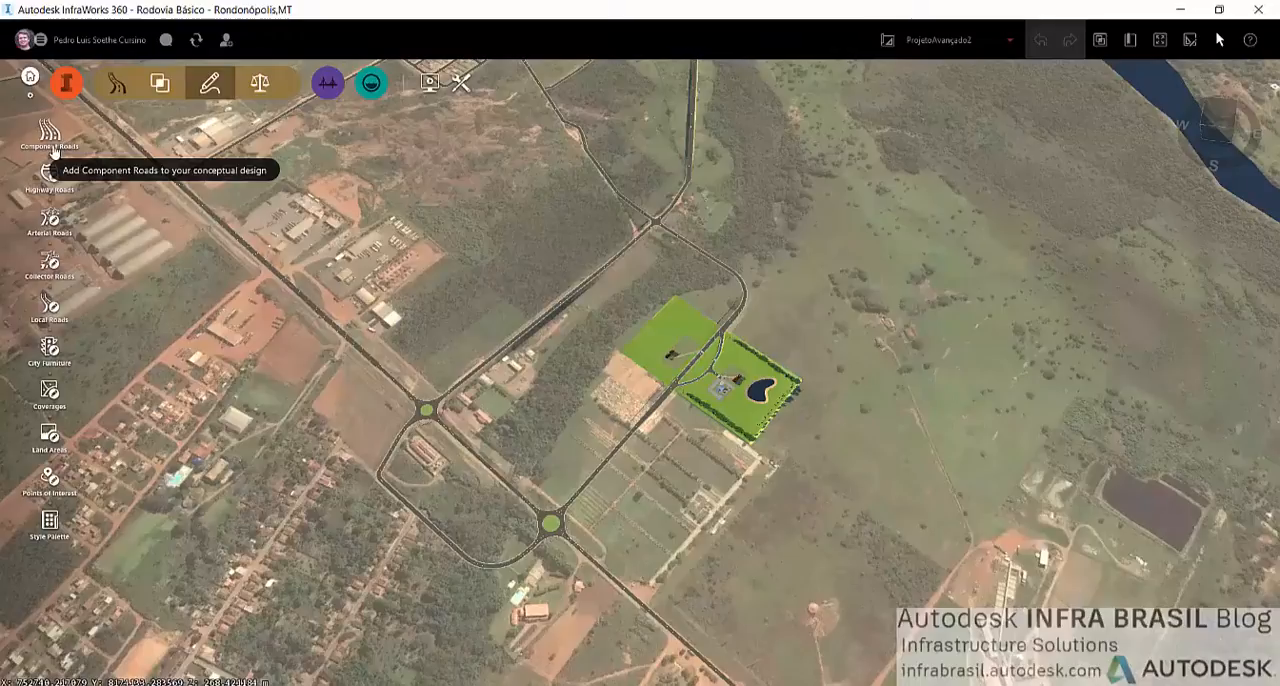
click(260, 83)
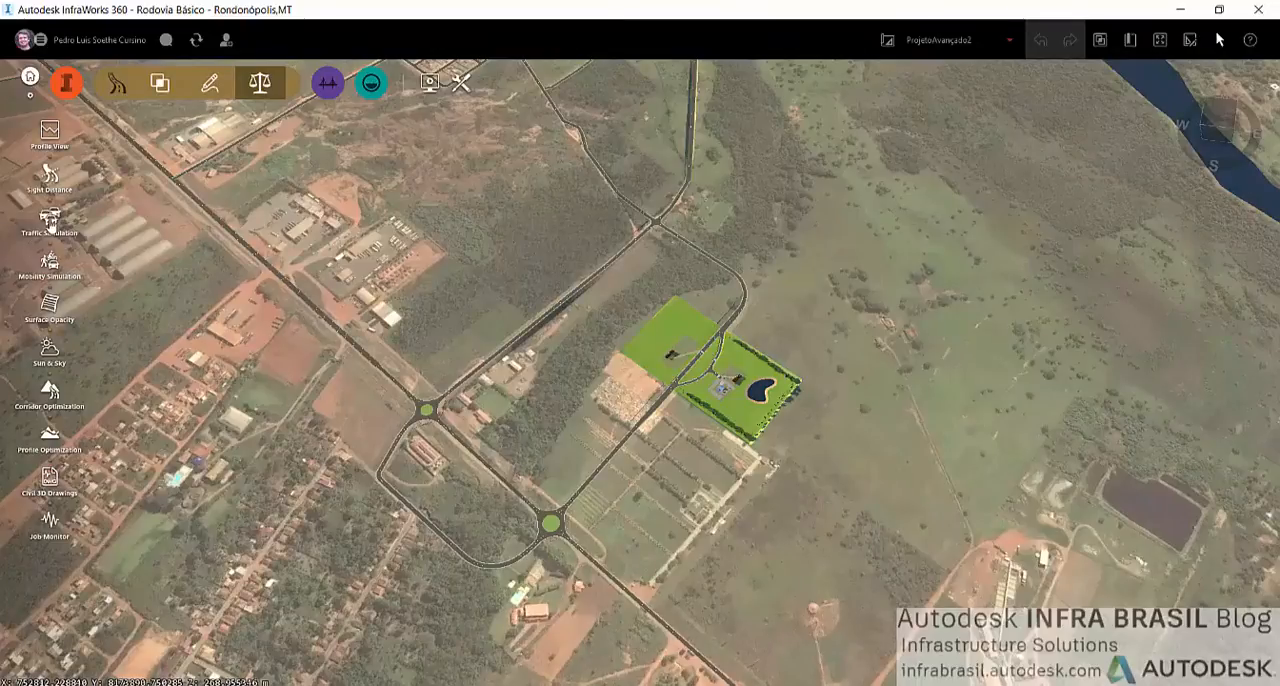
Draw a Traffic Study Area boundary of about 520,000 m² enclosing both roundabouts, the four-way intersection, the loop road and the green site
click(50, 222)
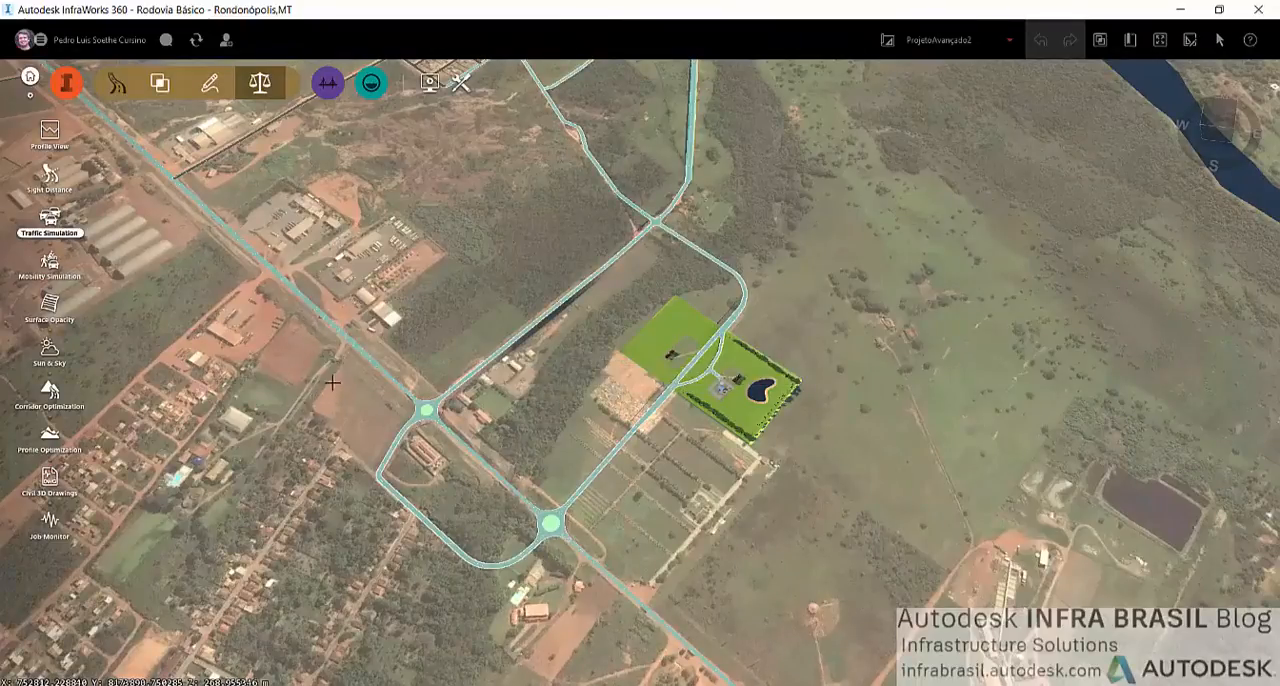
click(332, 382)
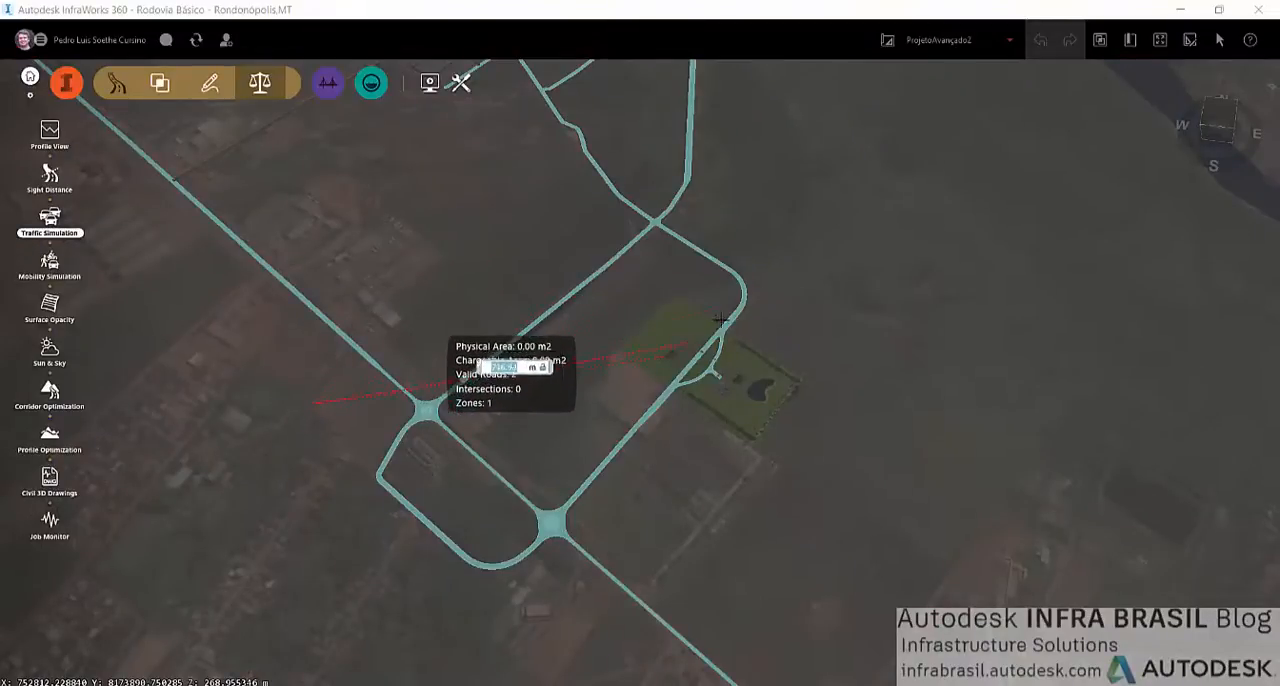
scroll(431, 309, up, 5)
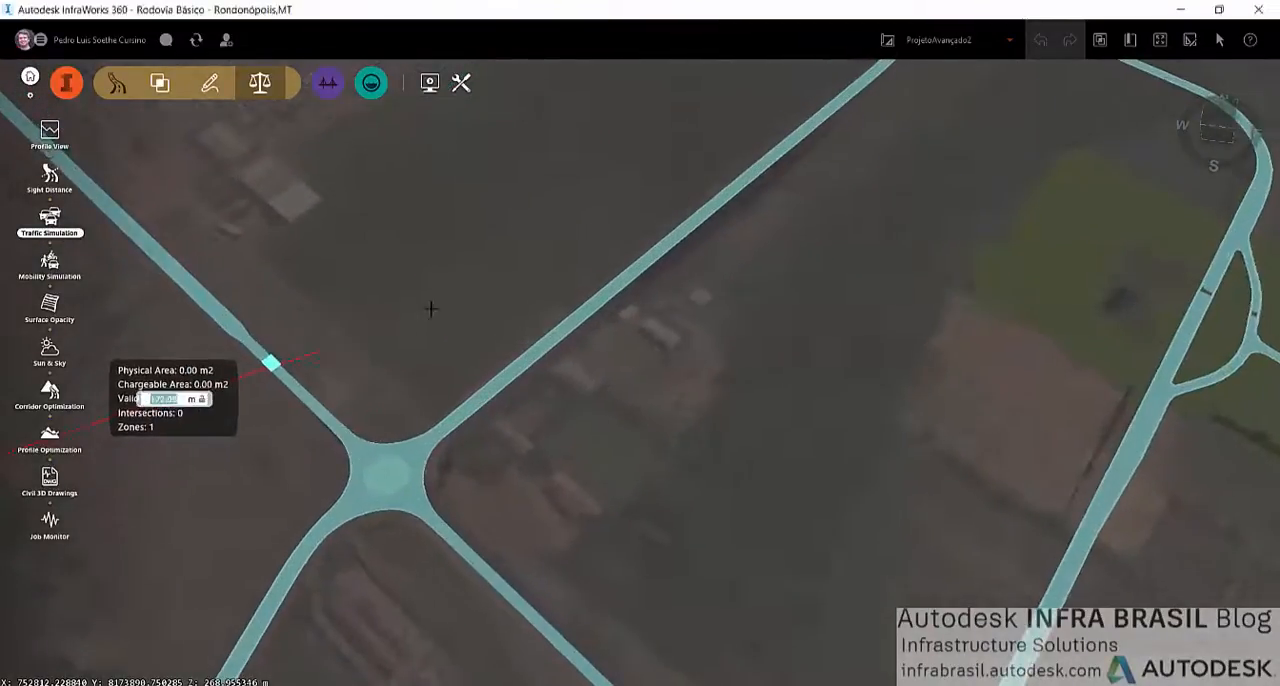
middle_drag(431, 309, 681, 268)
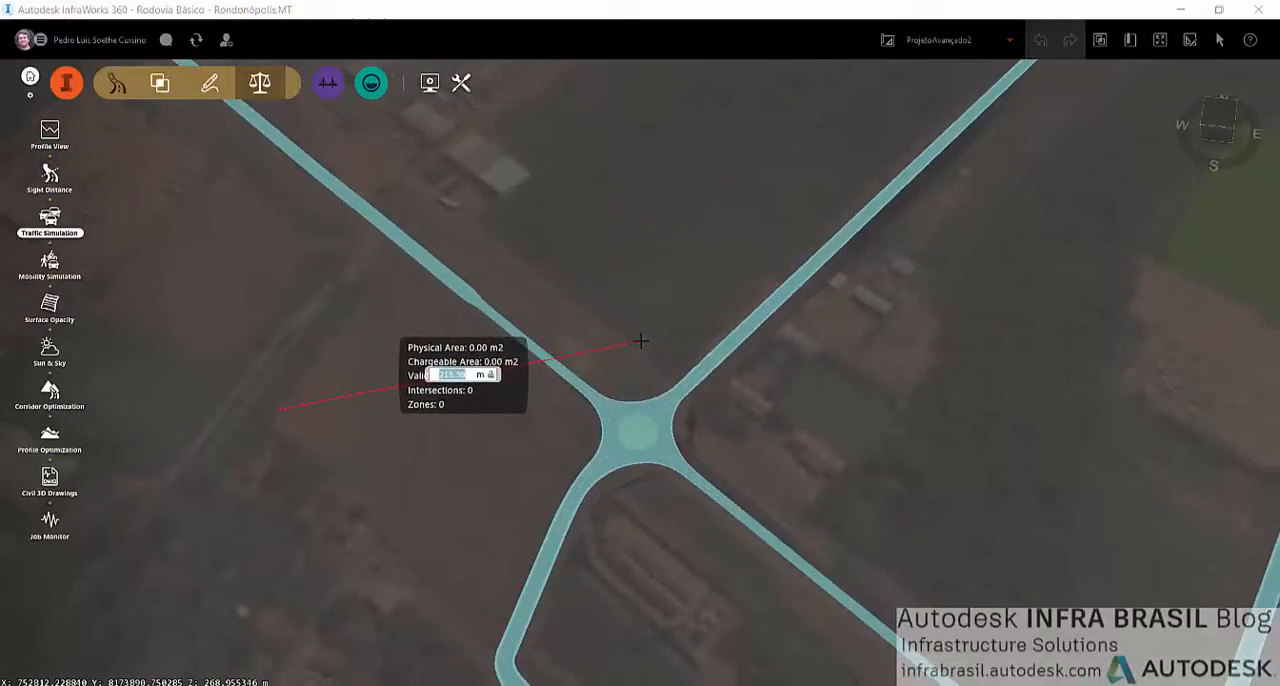
scroll(641, 341, down, 4)
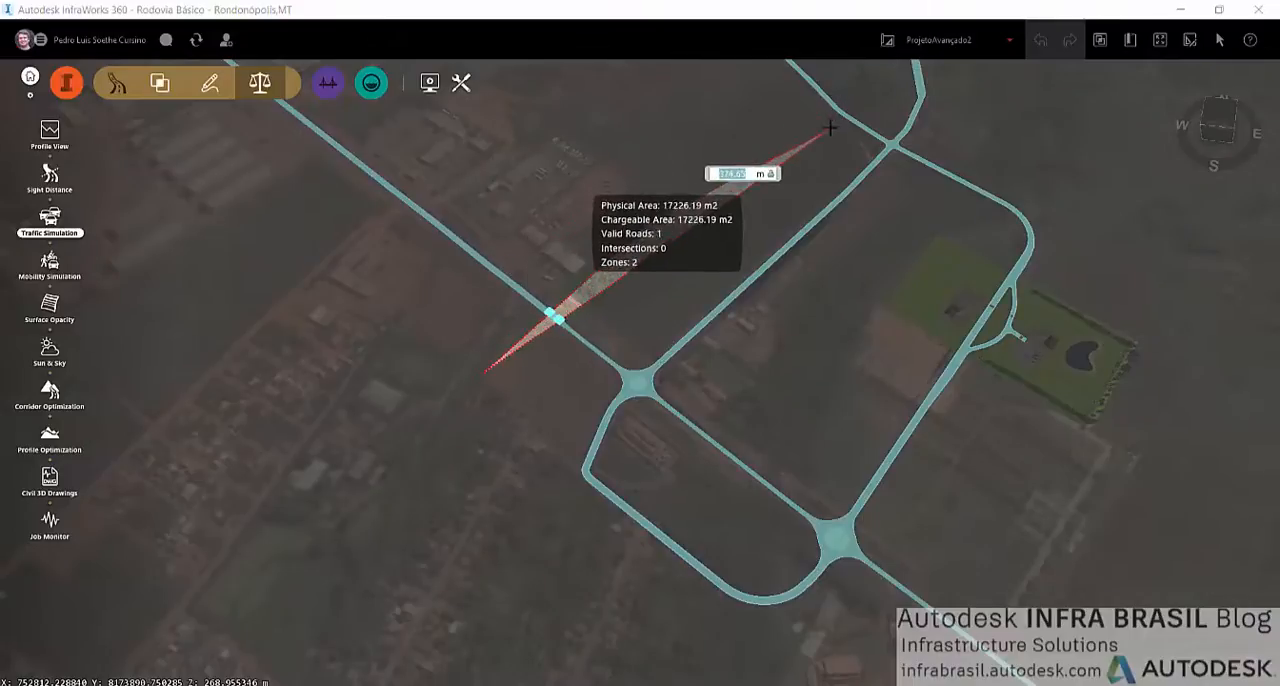
click(876, 103)
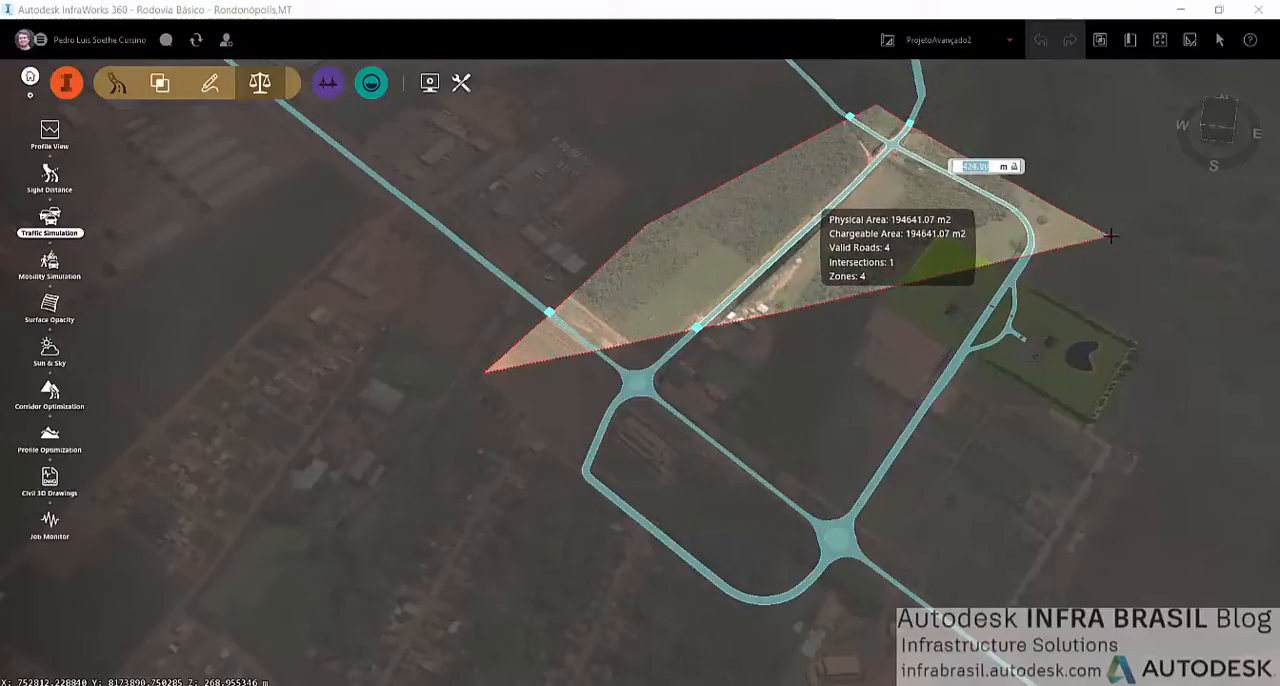
scroll(1184, 321, down, 2)
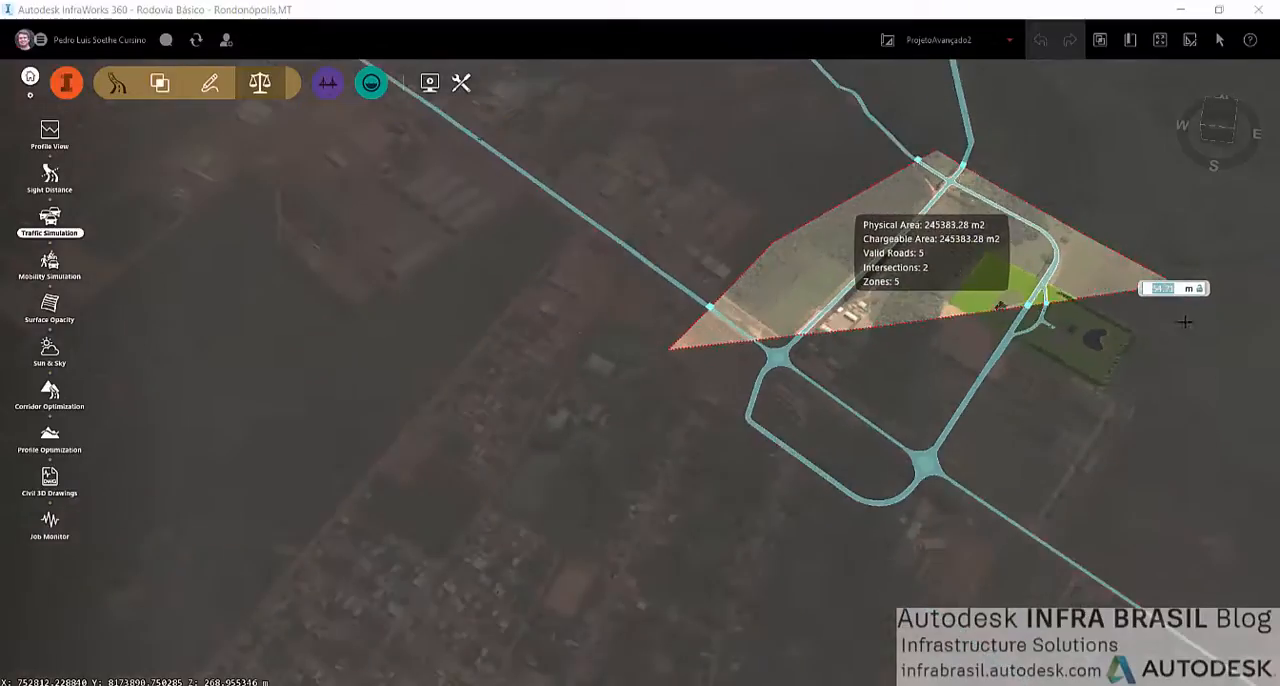
click(1164, 282)
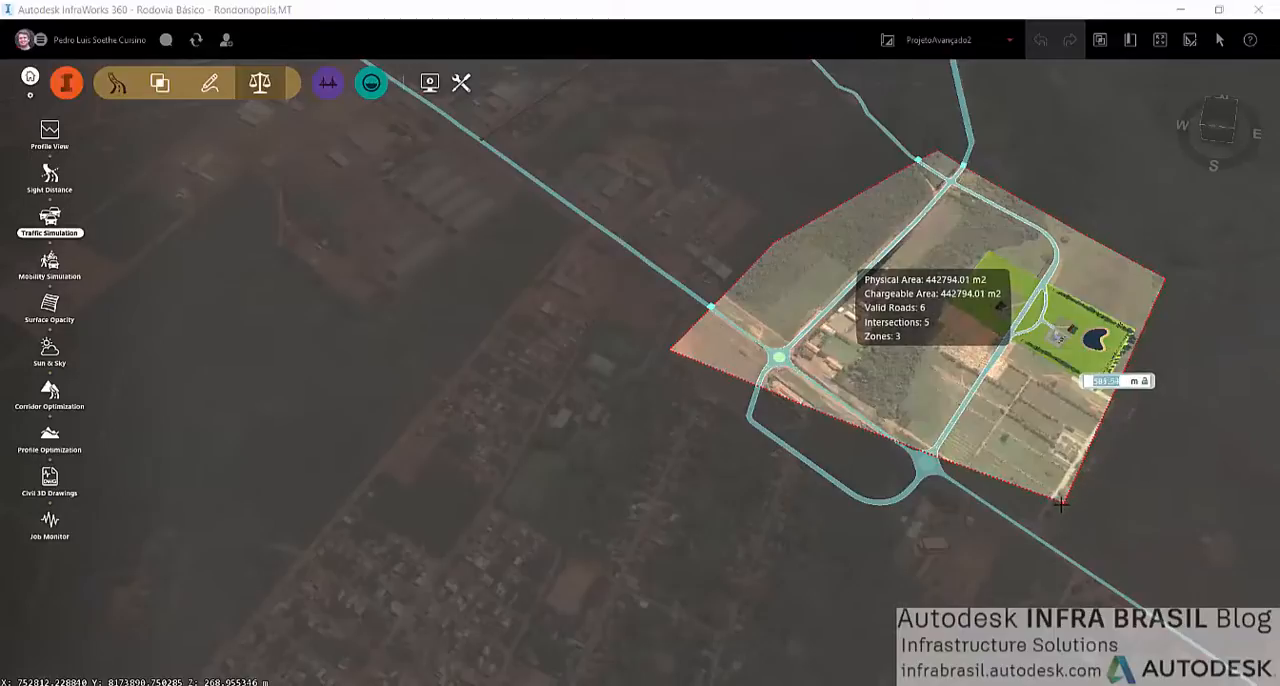
click(1061, 504)
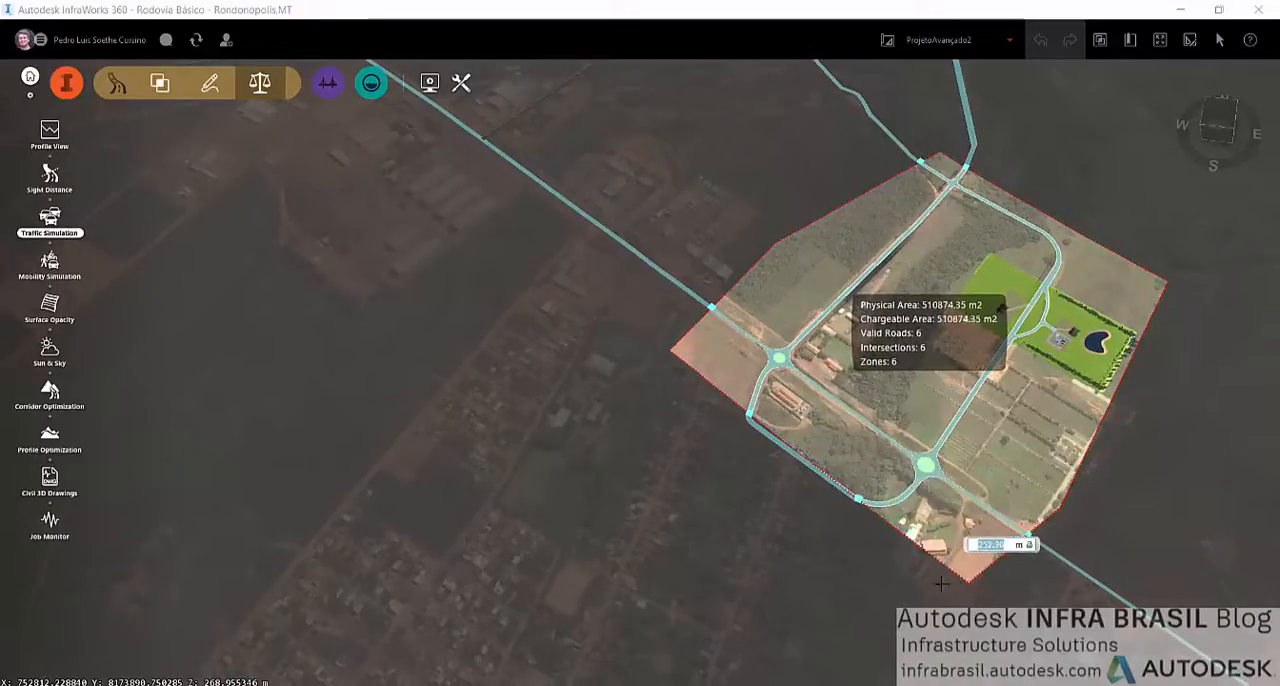
click(943, 582)
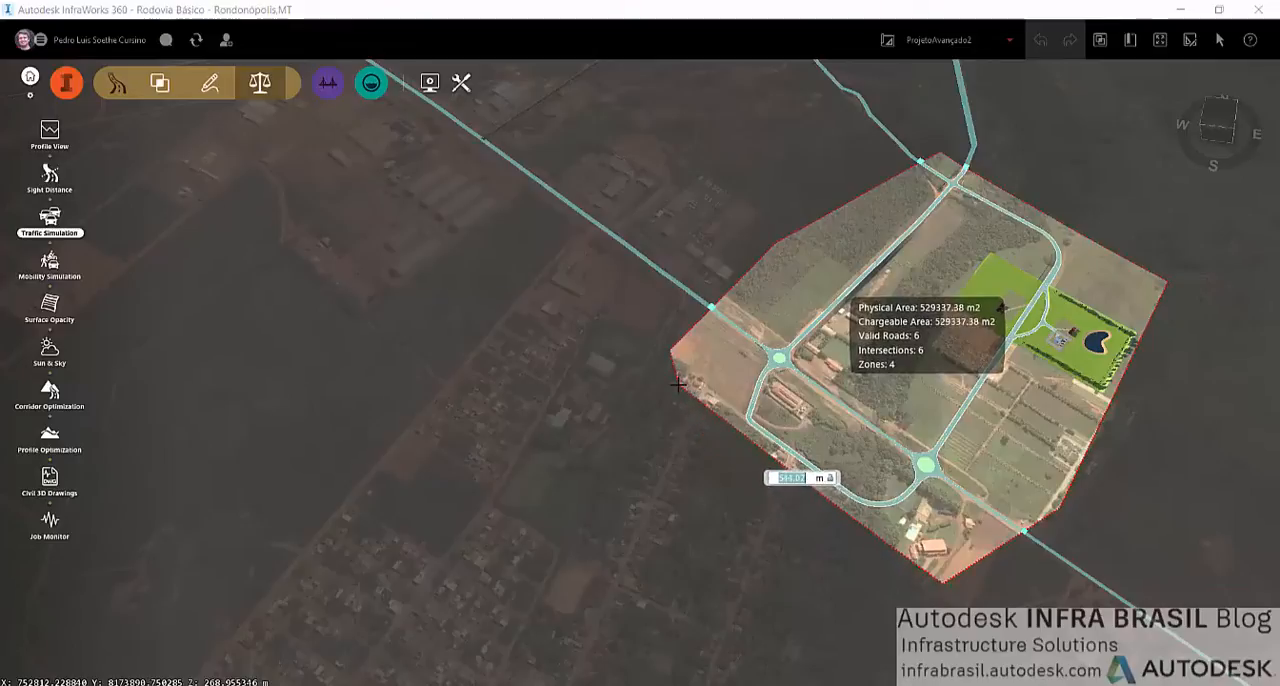
click(671, 353)
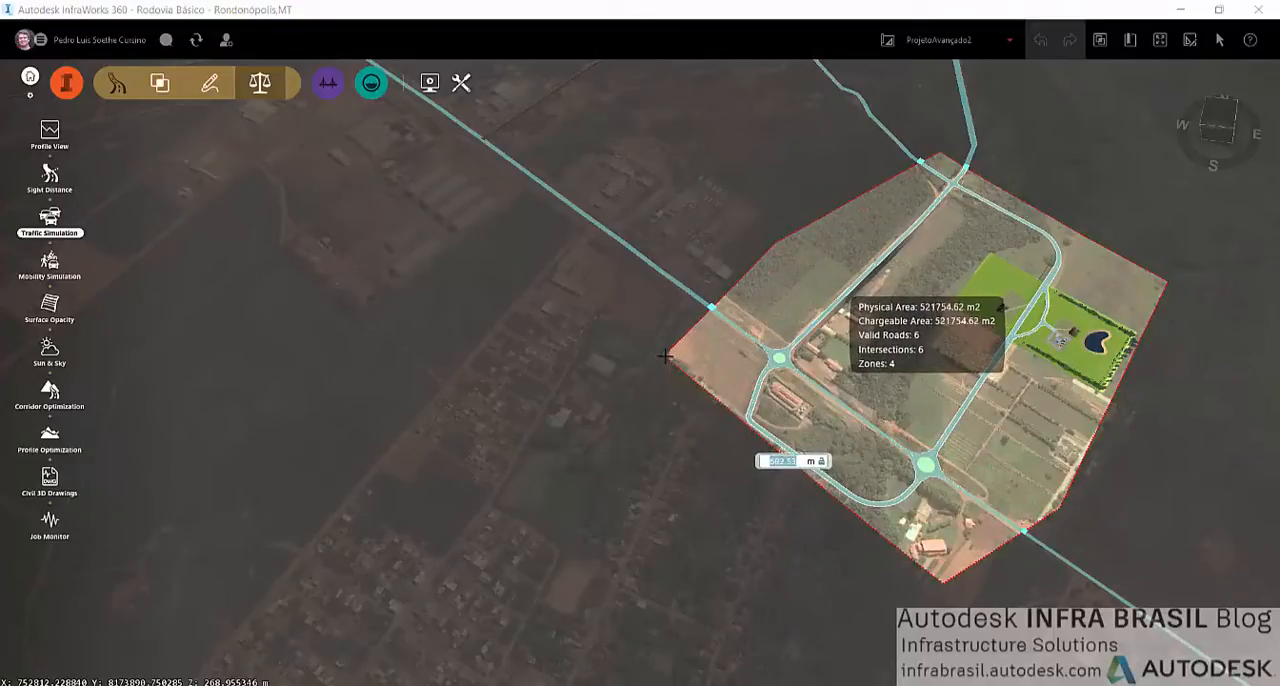
double_click(659, 367)
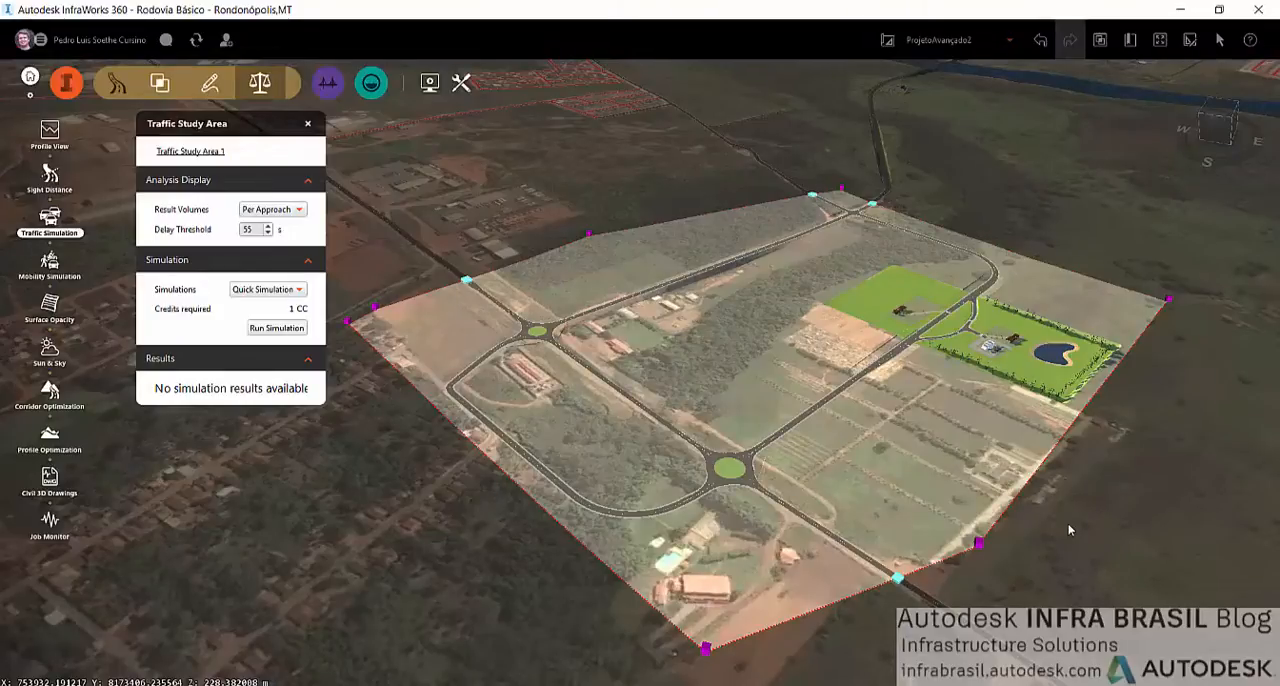
Open the Traffic Analyst Panel for the new traffic study area
drag(913, 524, 888, 588)
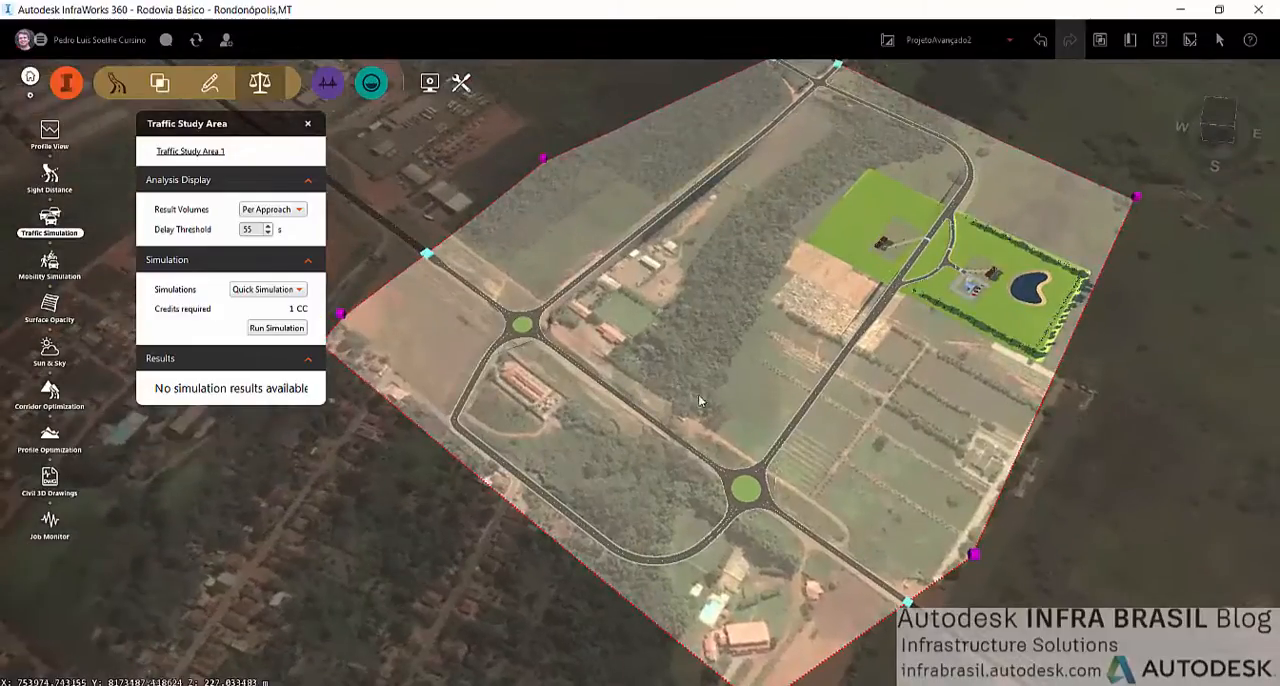
scroll(667, 396, down, 2)
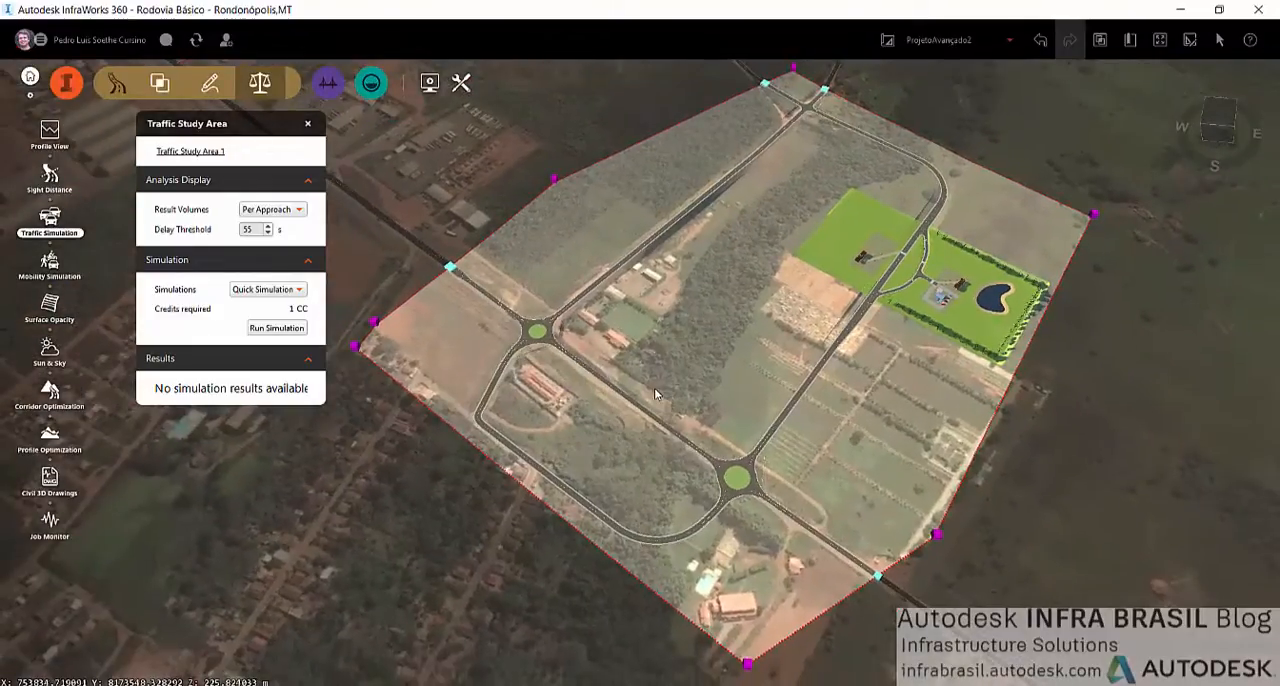
right_click(758, 362)
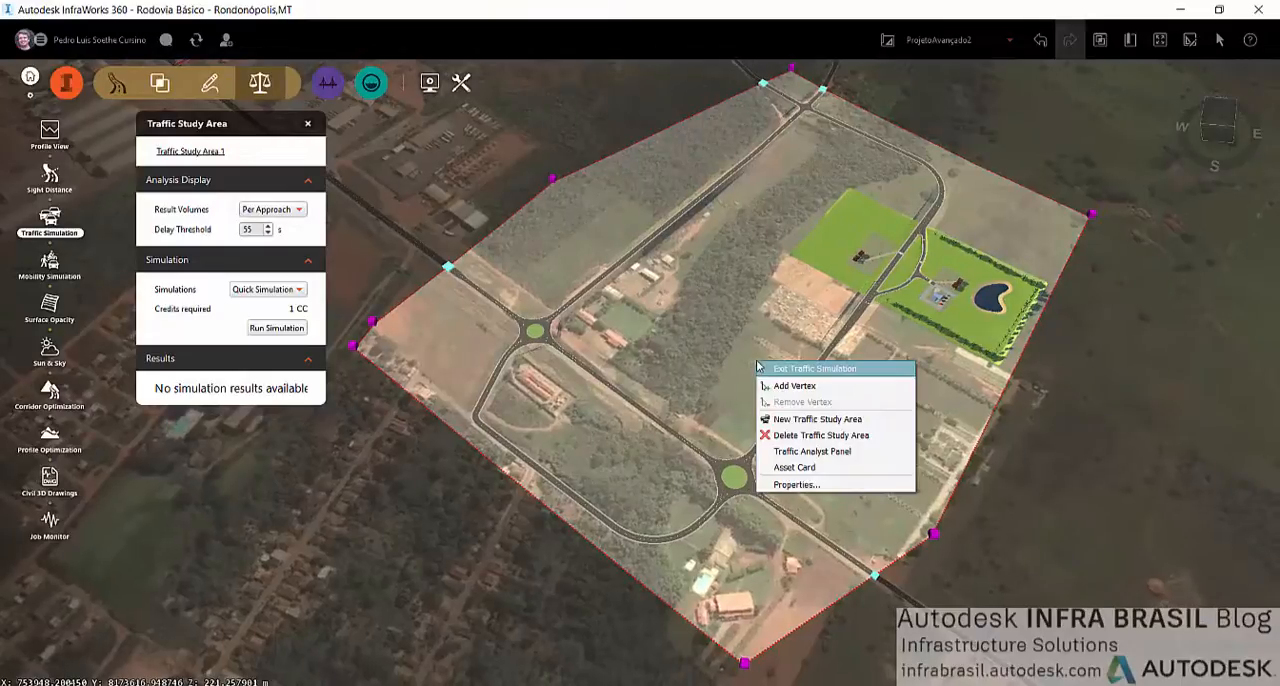
click(832, 453)
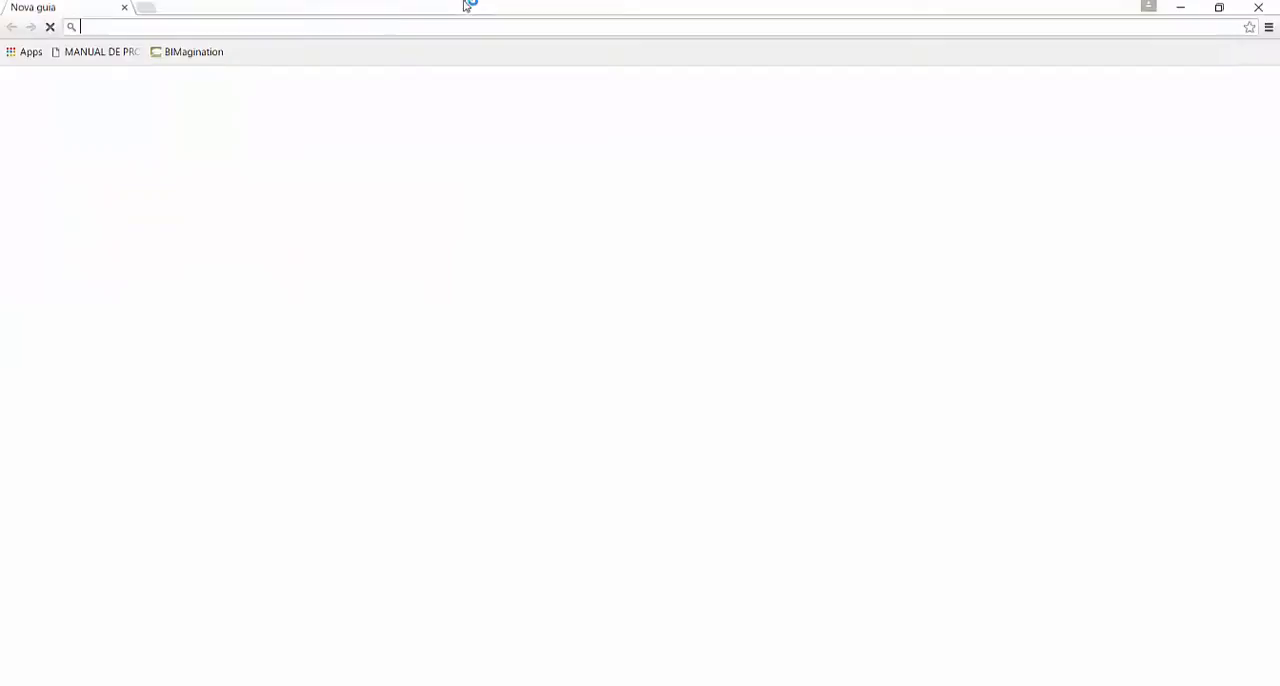
Switch to the web browser and open the "Hands-on de Análise de Tráfego do InfraWorks 360" handout post on infrabrasil.autodesk.com
text(infrabrasil.autodesk.com)
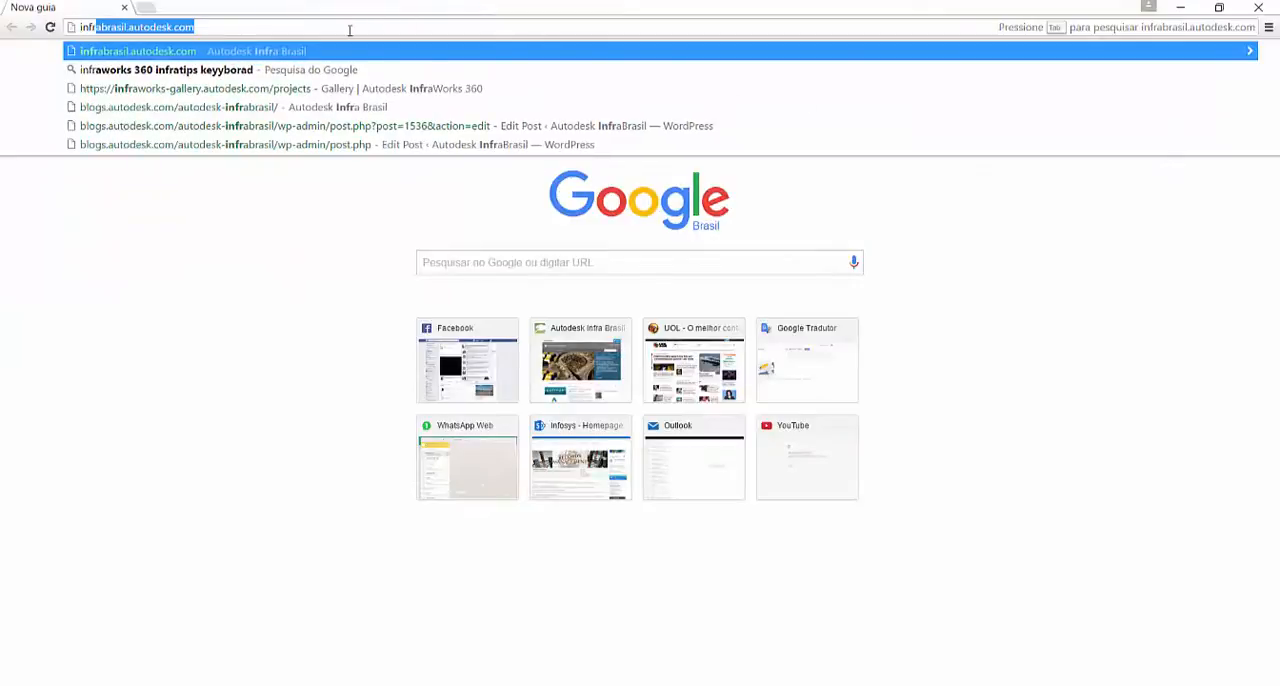
key(Return)
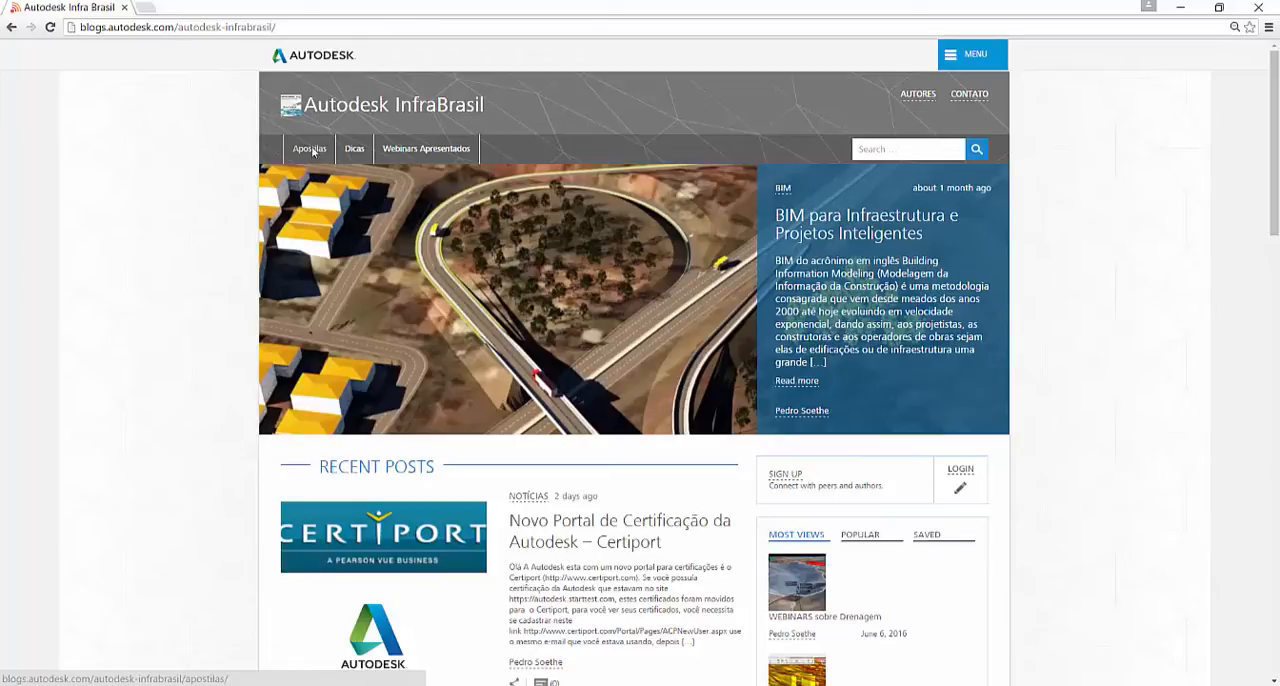
click(311, 150)
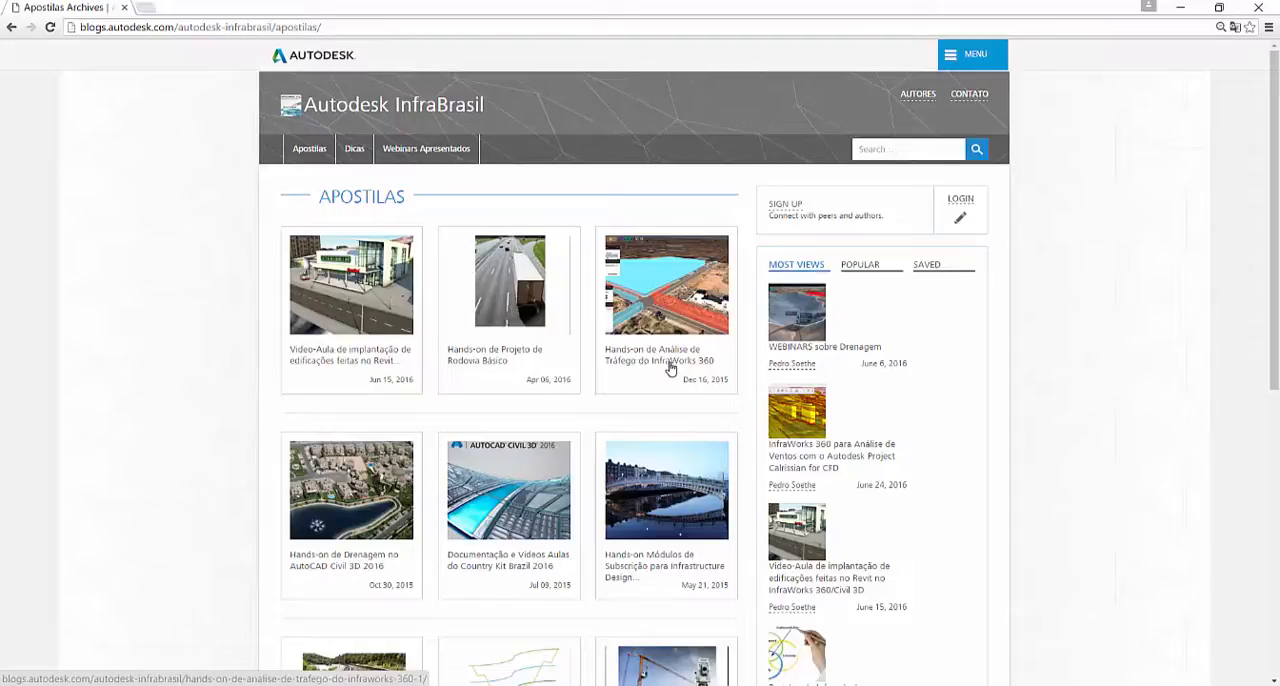
click(660, 368)
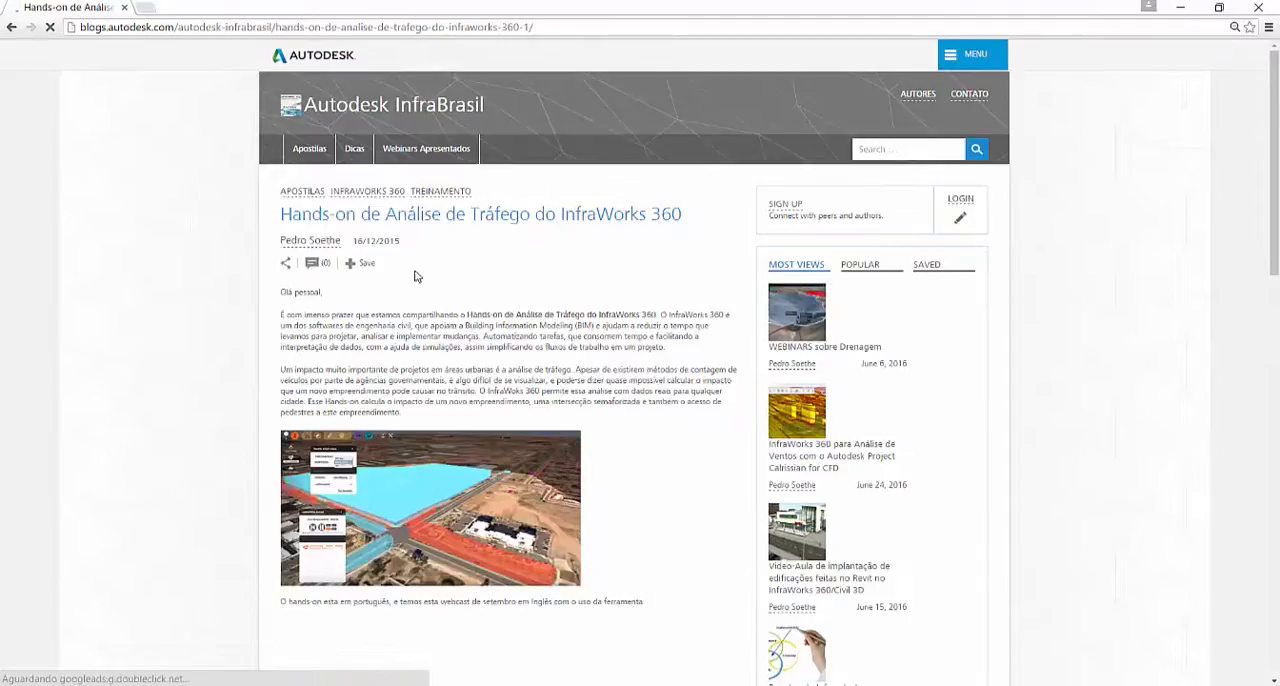
Look through the post's webcast video and handout download link, and put the browser away
scroll(524, 330, down, 5)
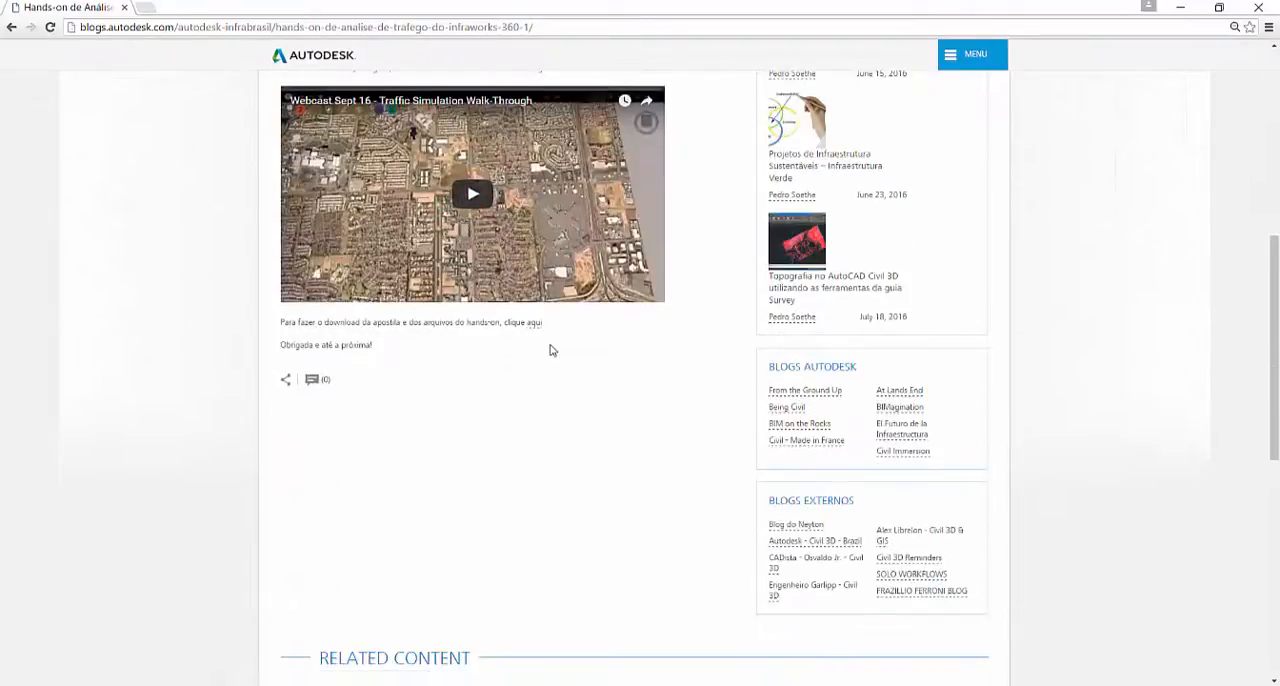
scroll(551, 346, up, 2)
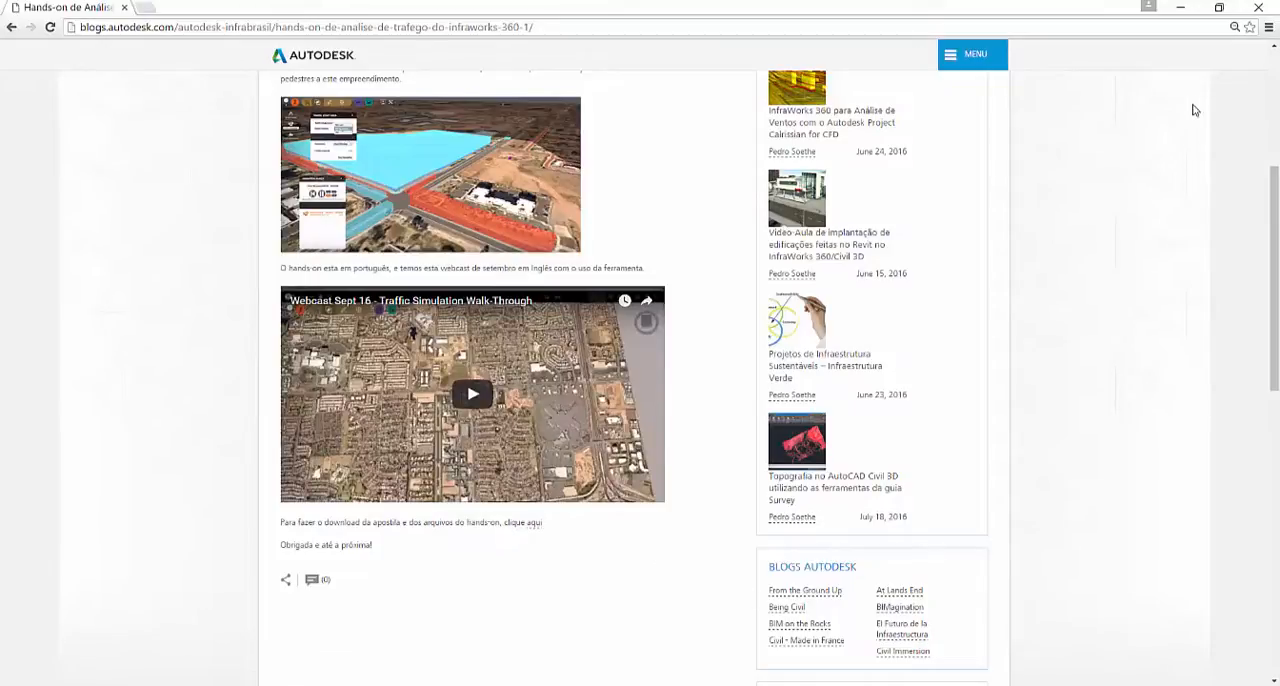
scroll(1057, 331, up, 3)
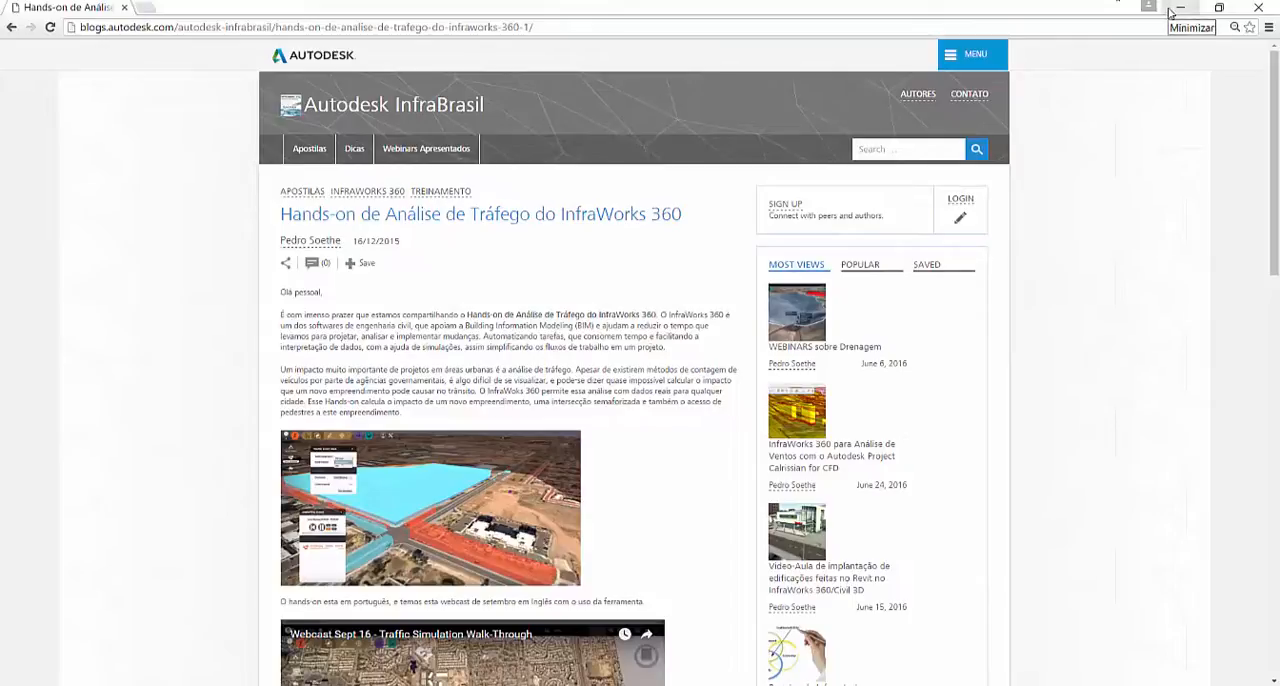
click(1180, 8)
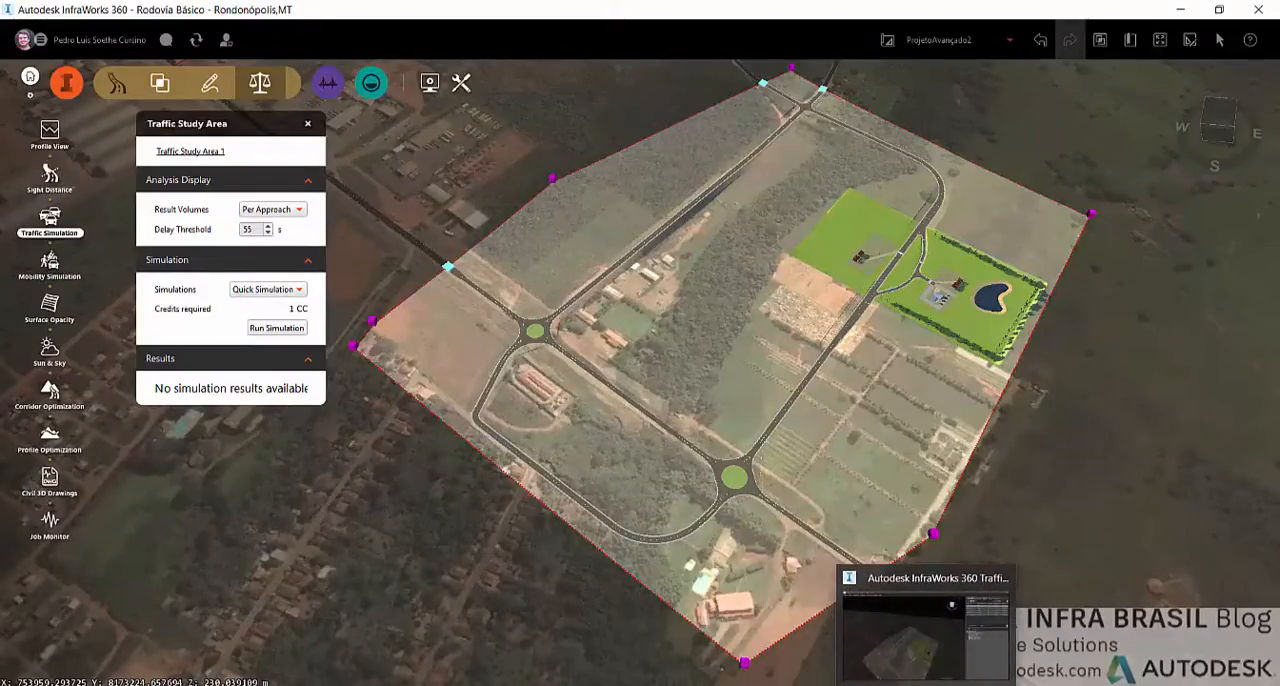
Switch to the InfraWorks 360 Traffic Analyst window and inspect the study area's road network with its roundabouts and green site
click(925, 683)
drag(396, 38, 472, 32)
drag(603, 545, 664, 320)
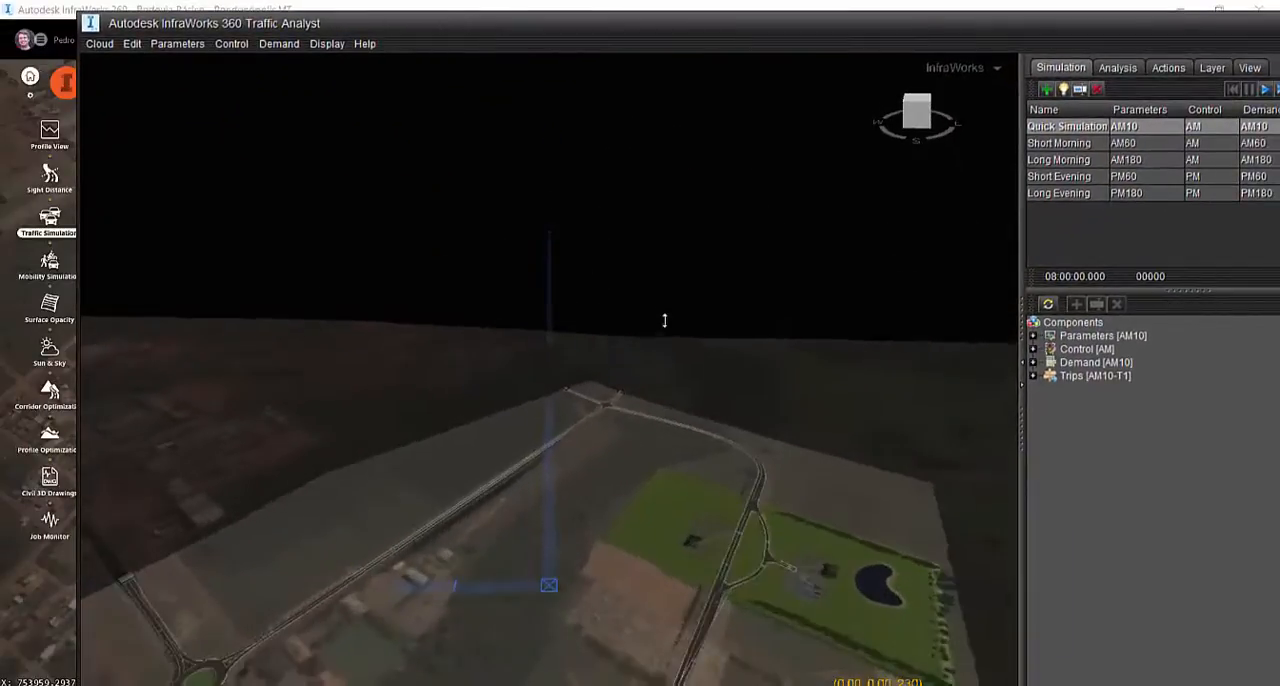
scroll(604, 402, down, 5)
scroll(597, 540, up, 3)
middle_drag(597, 594, 684, 676)
scroll(668, 585, down, 3)
scroll(580, 430, up, 5)
scroll(600, 546, down, 1)
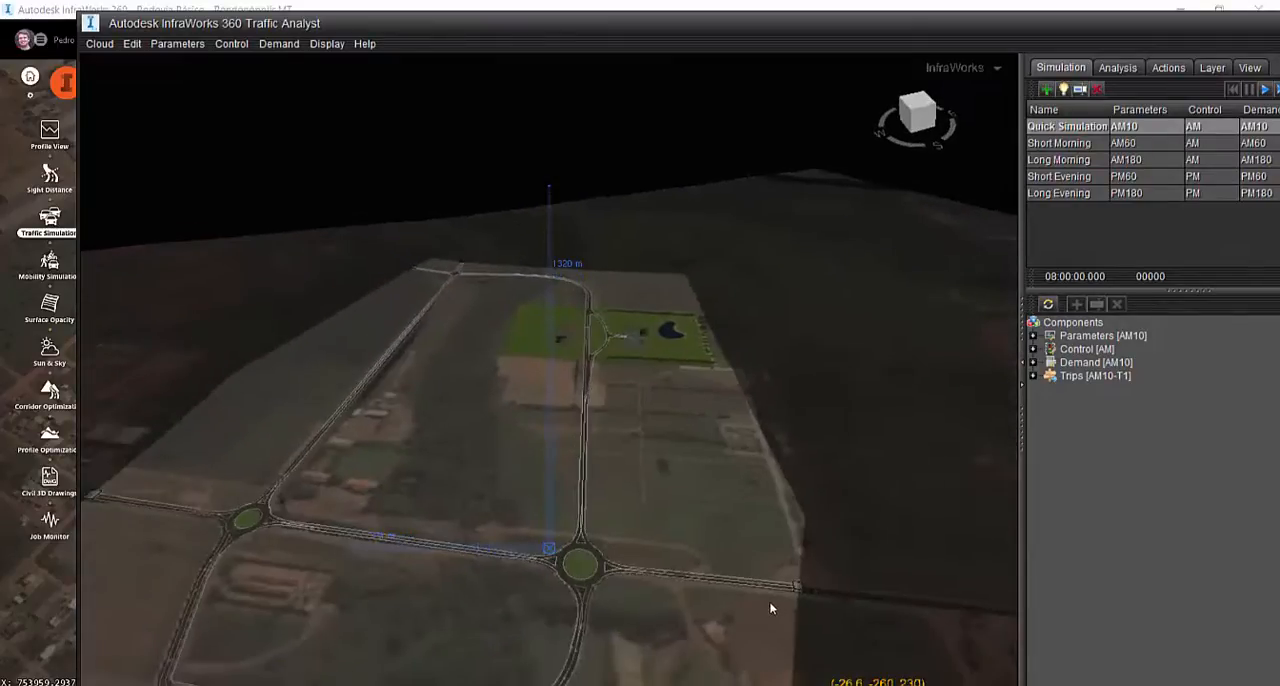
drag(373, 453, 291, 317)
middle_drag(396, 453, 545, 360)
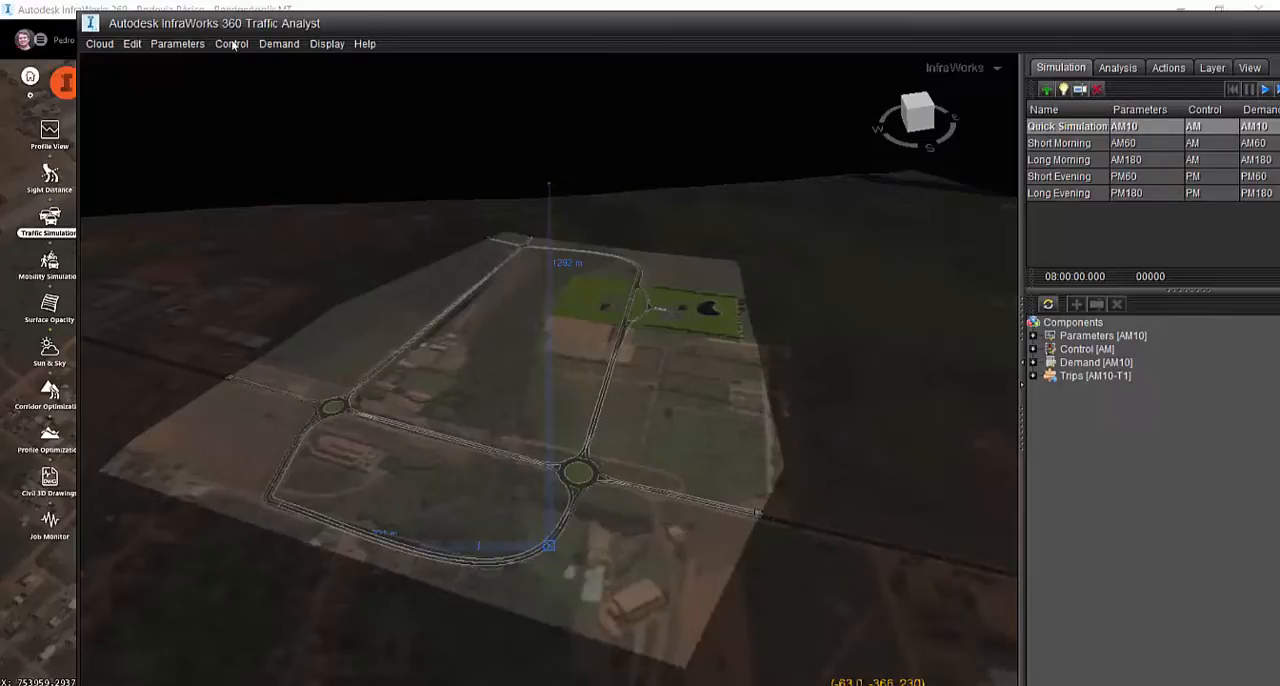
Open the Vehicle Types parameters and go through the descriptions from Truck up to Small Car
click(192, 44)
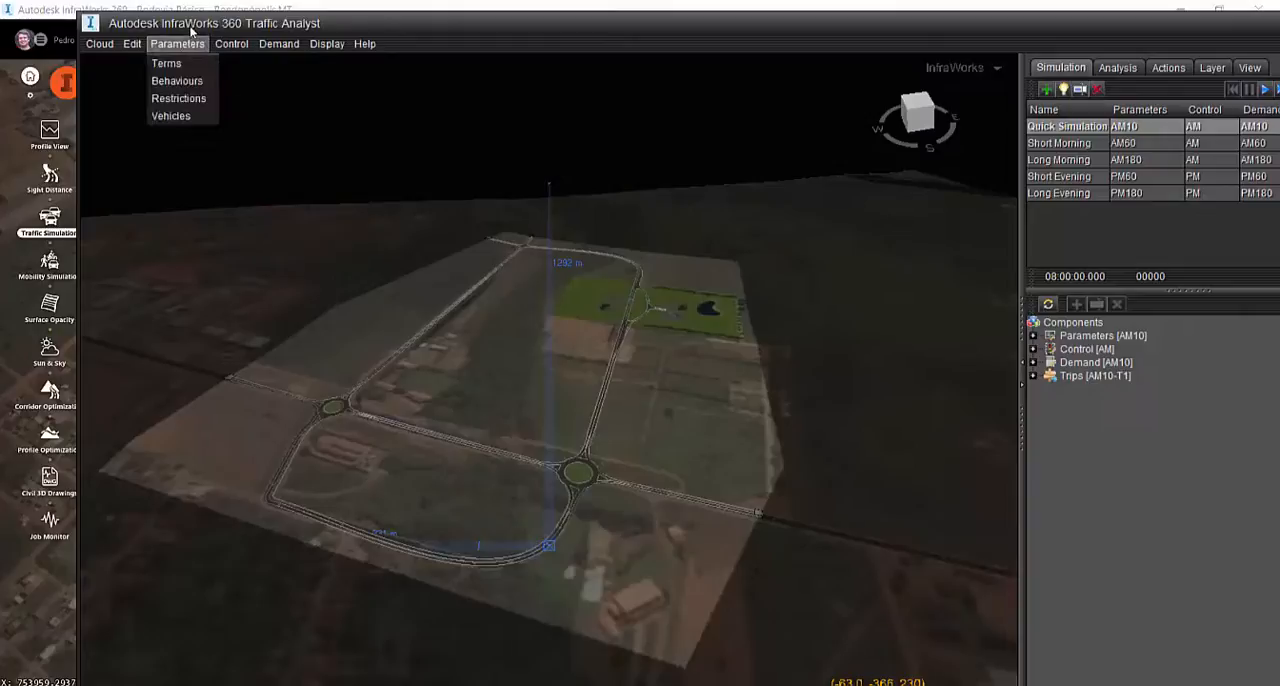
click(203, 116)
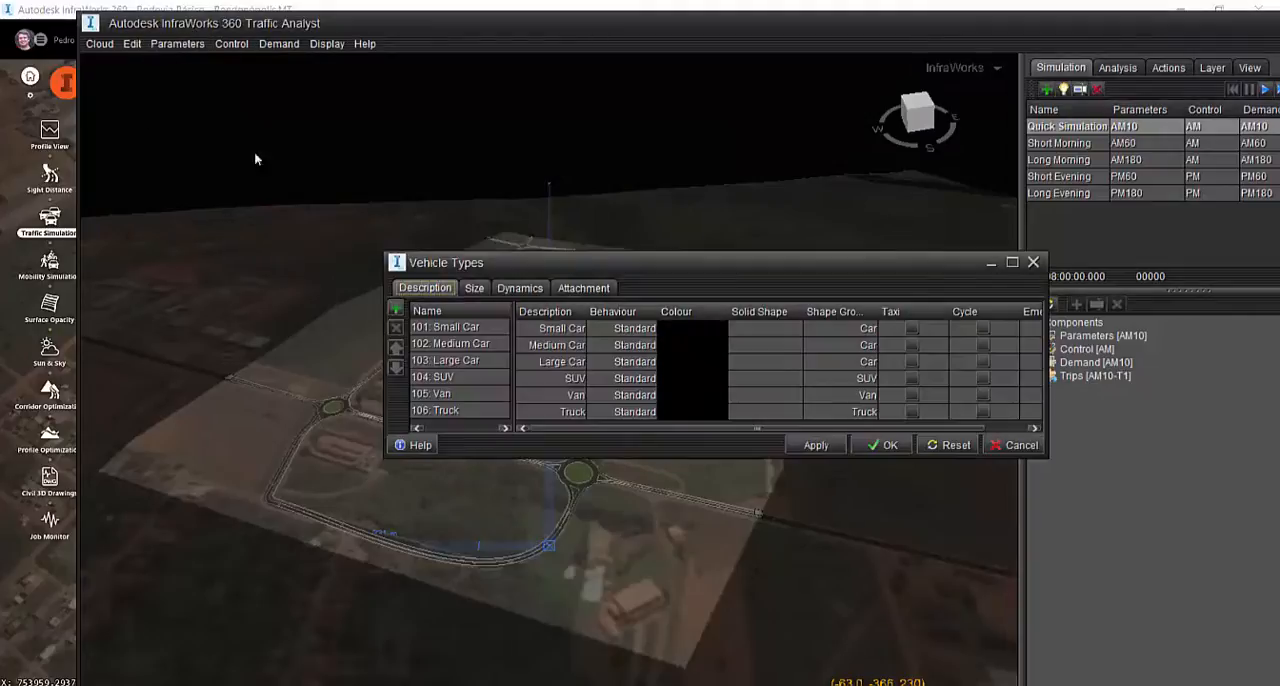
click(566, 412)
click(566, 396)
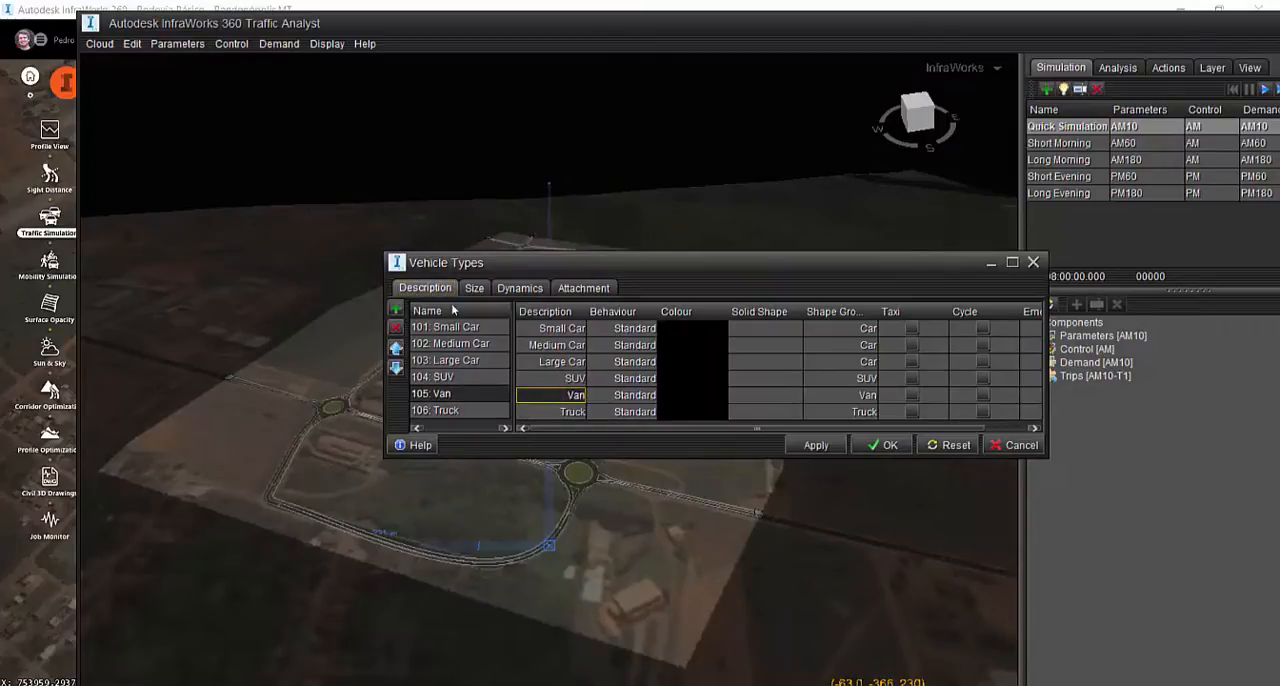
click(567, 379)
click(567, 364)
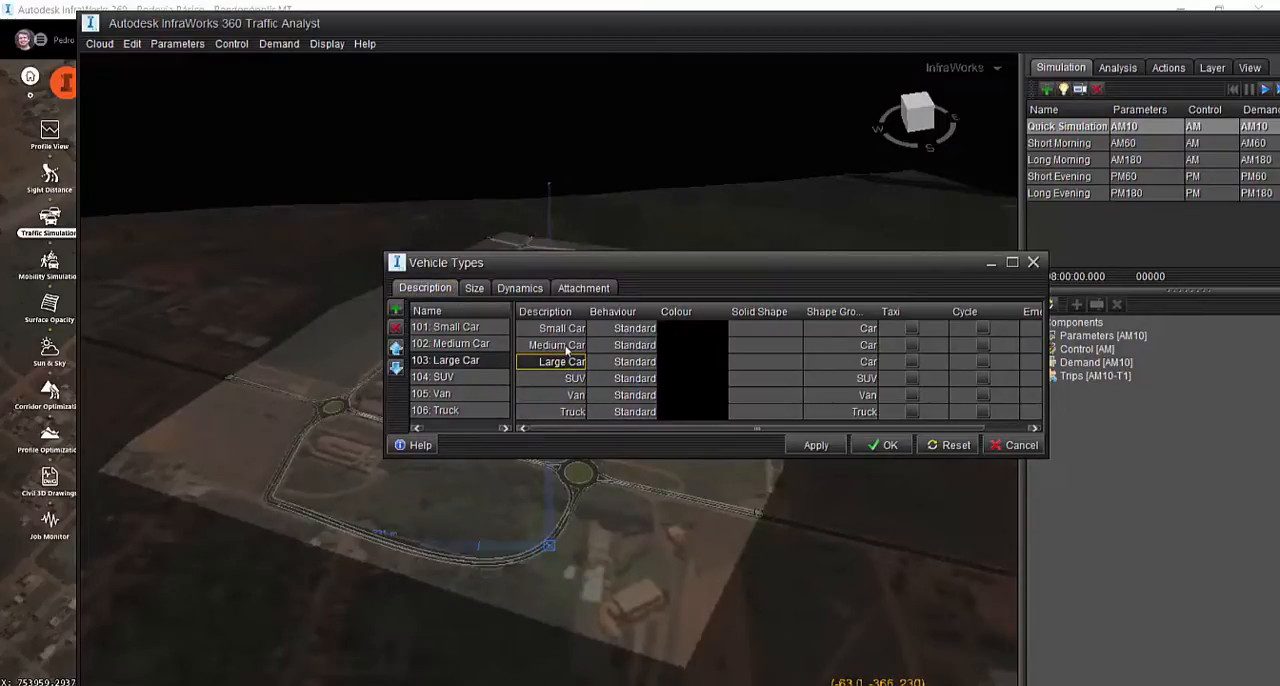
click(567, 345)
click(567, 329)
Review the size, dynamics and attachment settings of the vehicle types and close the dialog
click(476, 289)
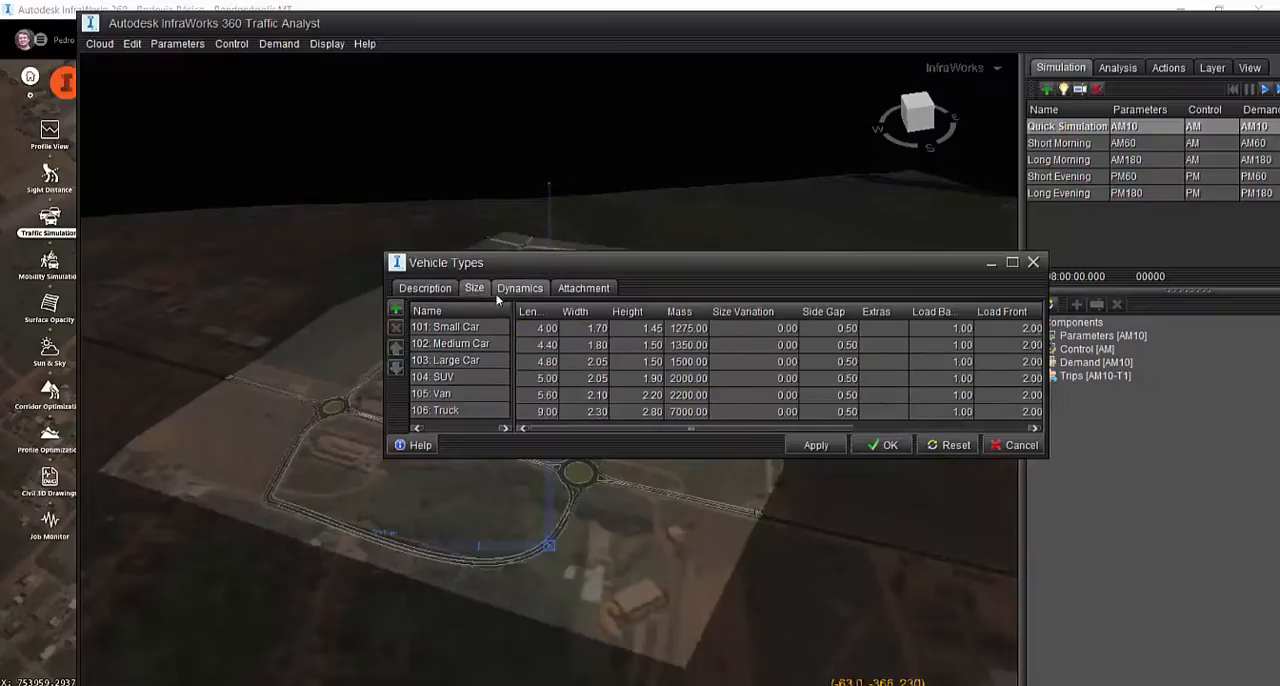
click(520, 289)
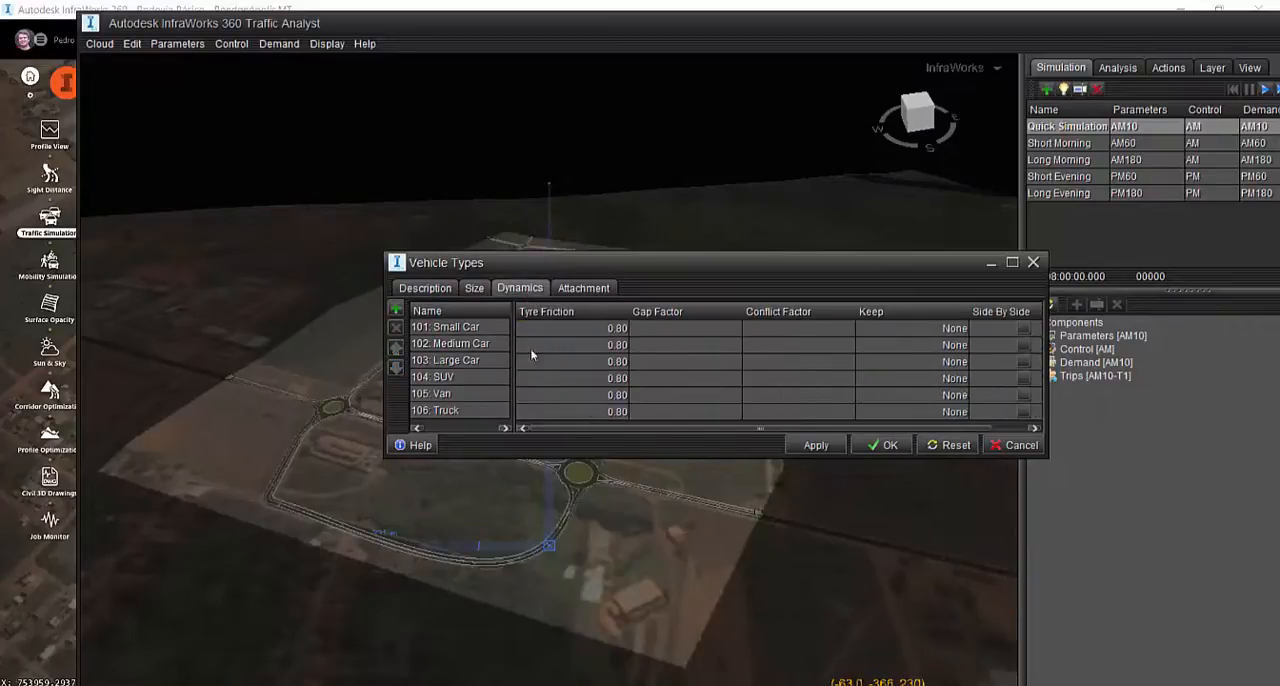
scroll(847, 402, right, 1)
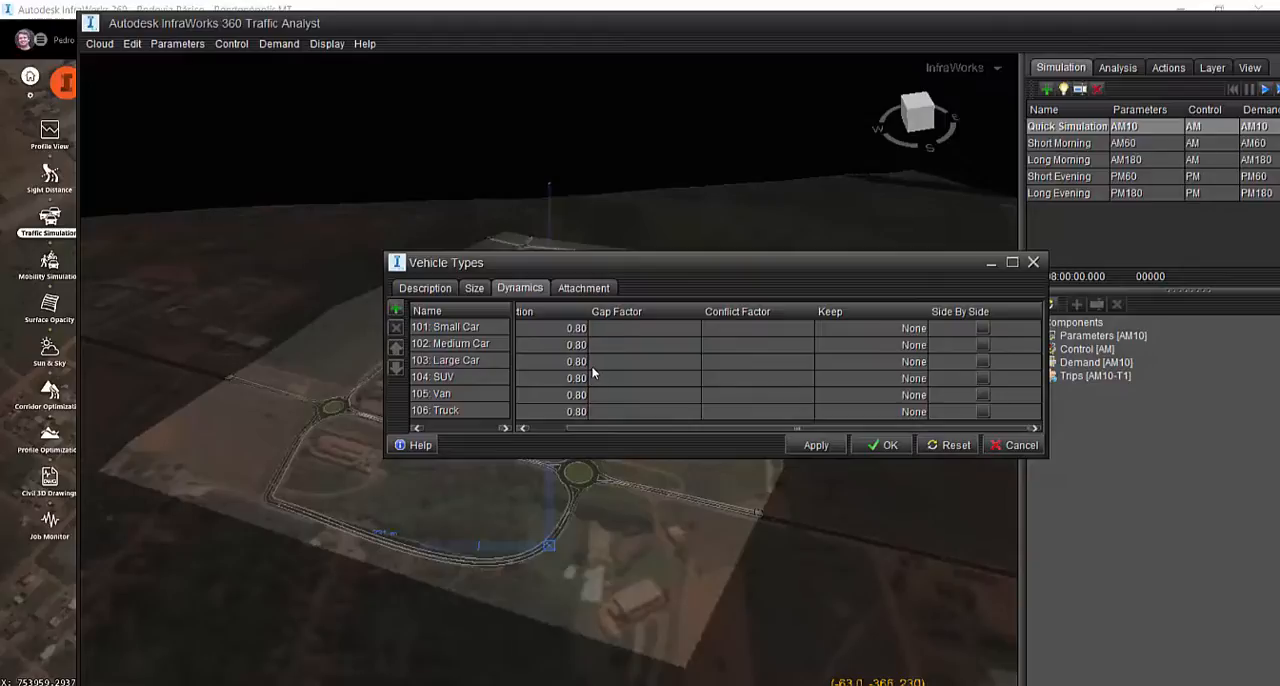
scroll(592, 373, left, 1)
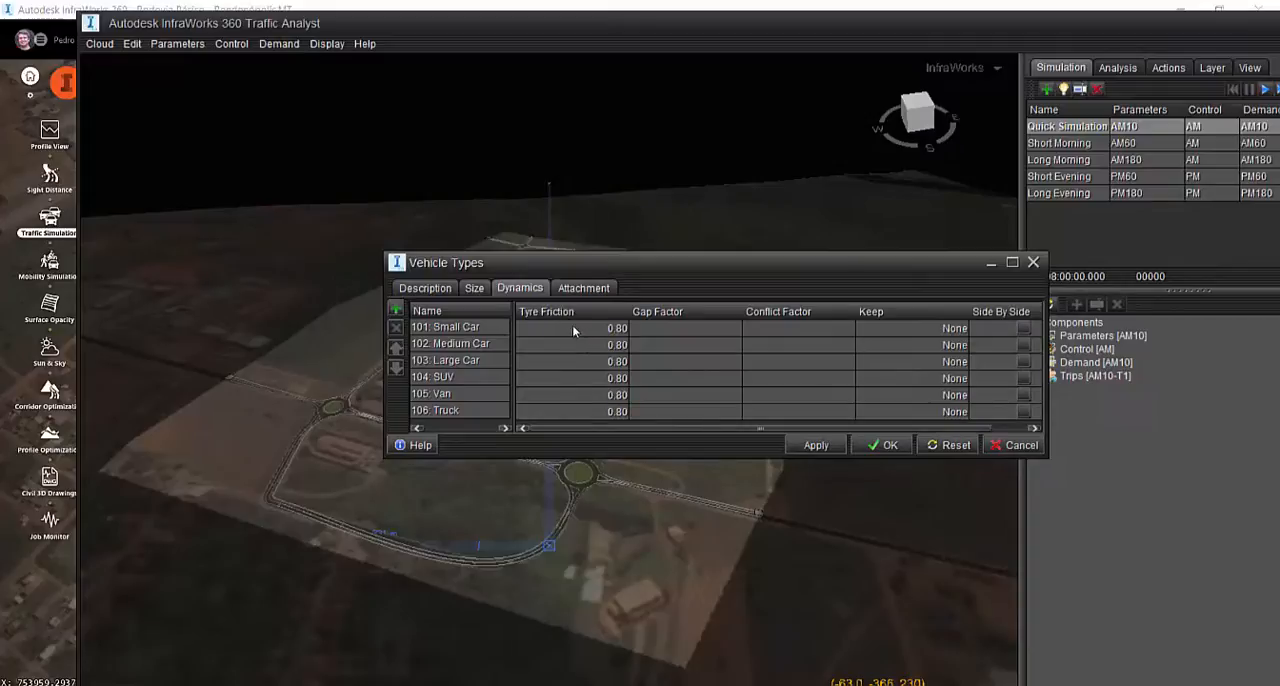
click(585, 288)
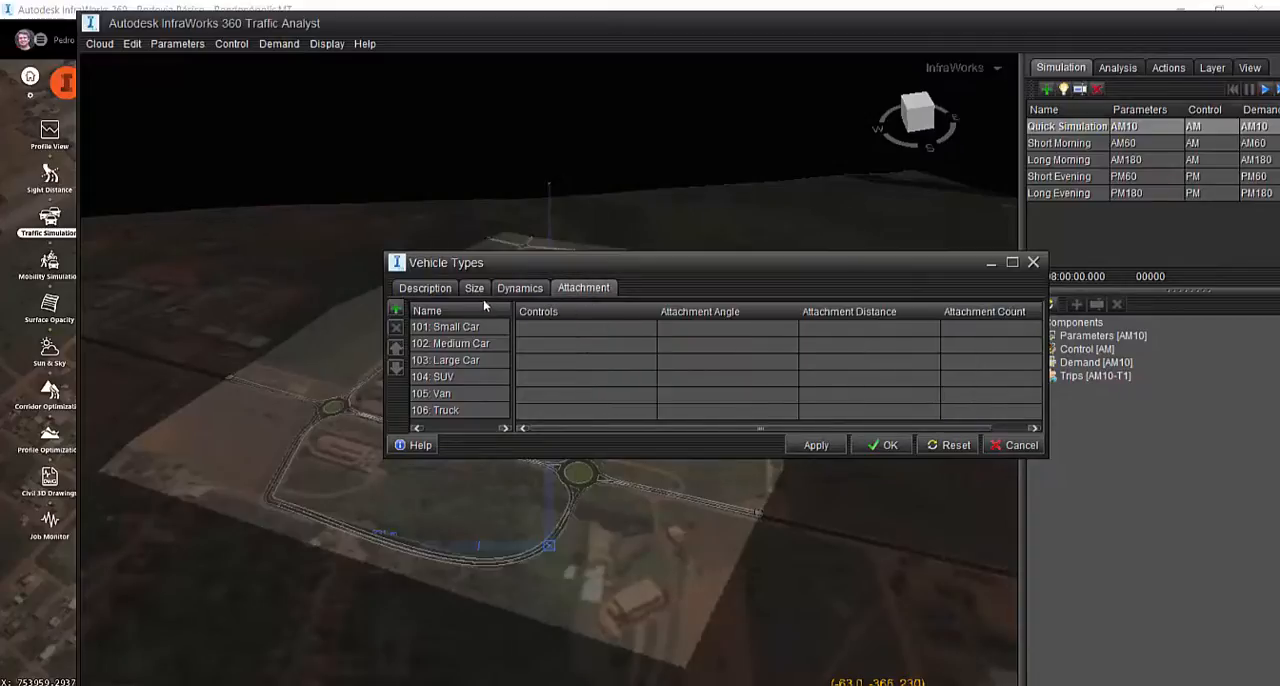
click(436, 290)
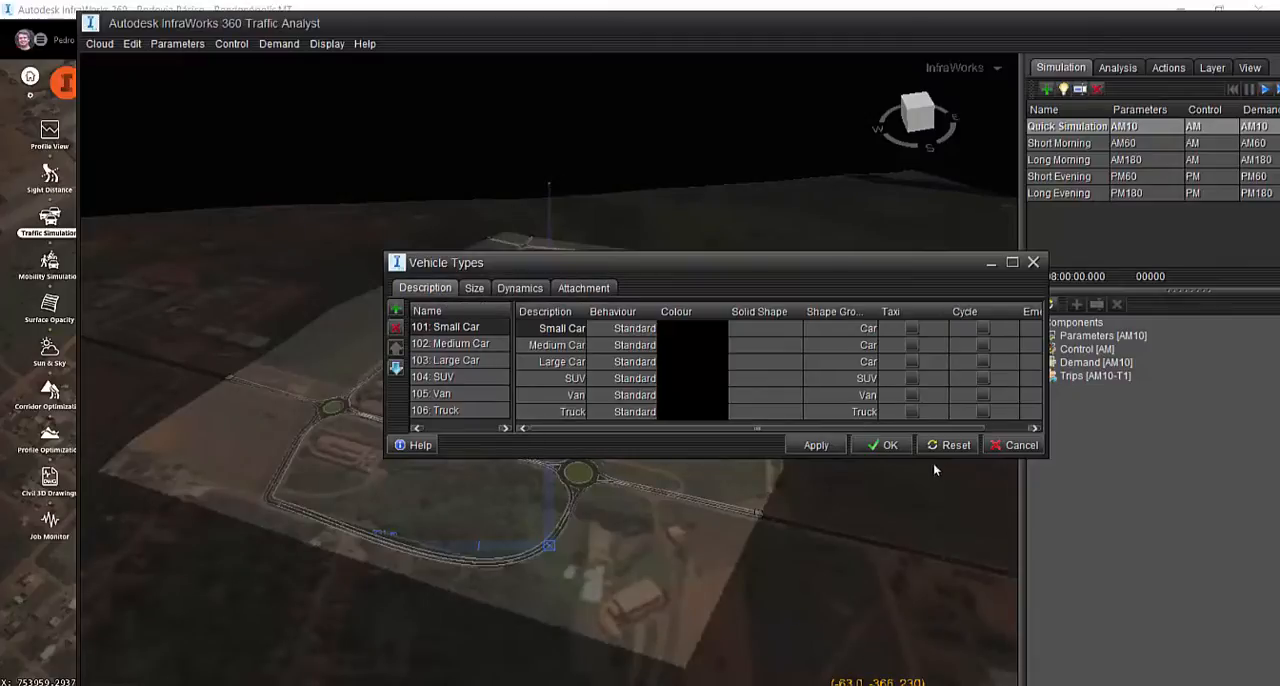
click(884, 446)
Open the Behaviour parameters and review the Standard behaviour's mode choices, walking, driving and transport costs, parking, routing and driving settings
click(175, 43)
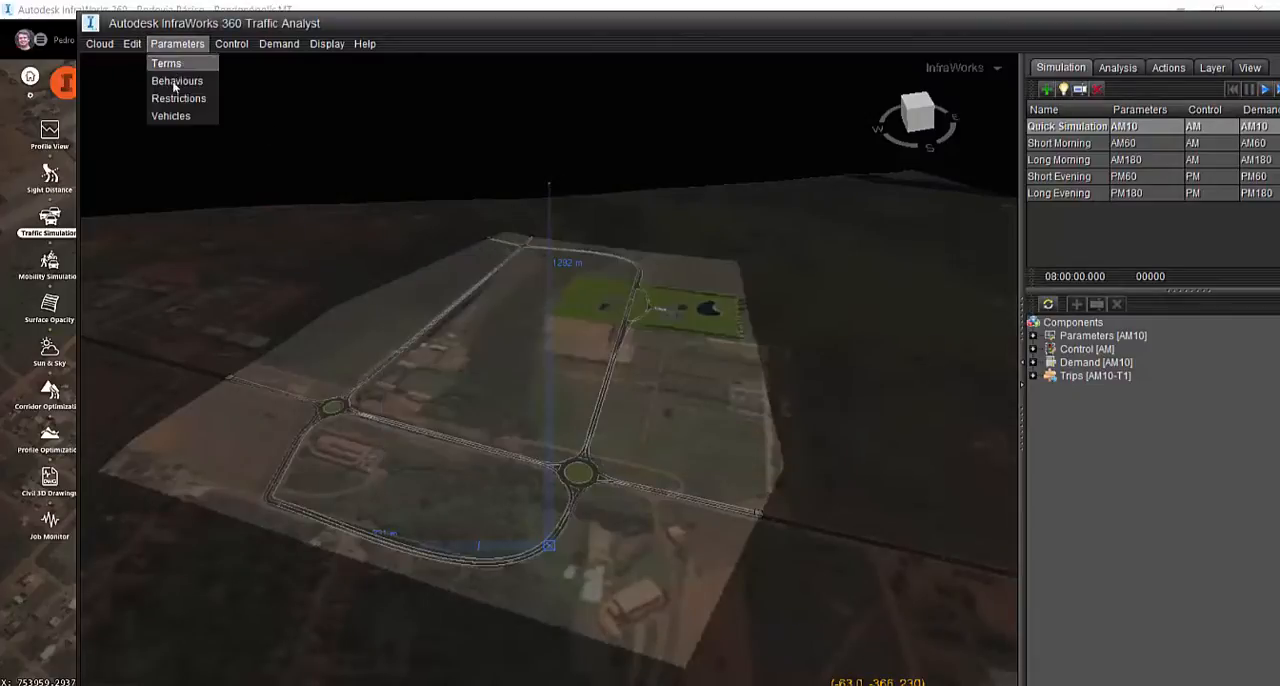
click(175, 78)
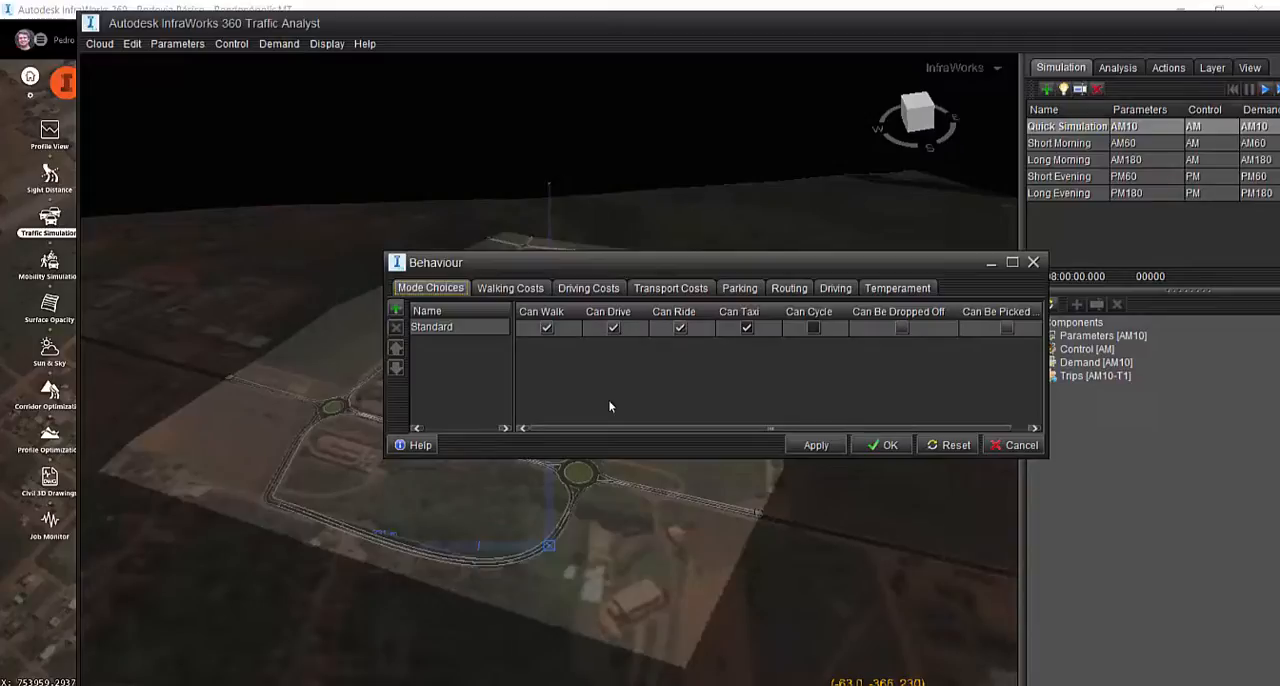
click(527, 290)
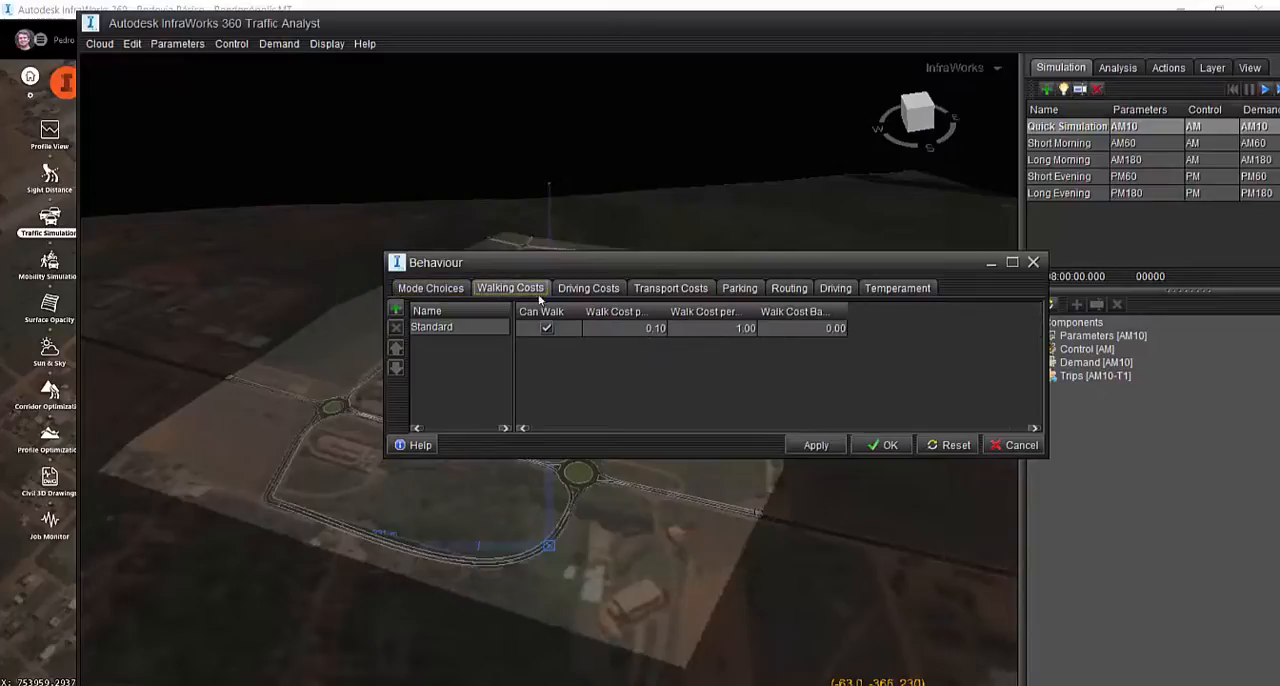
click(601, 292)
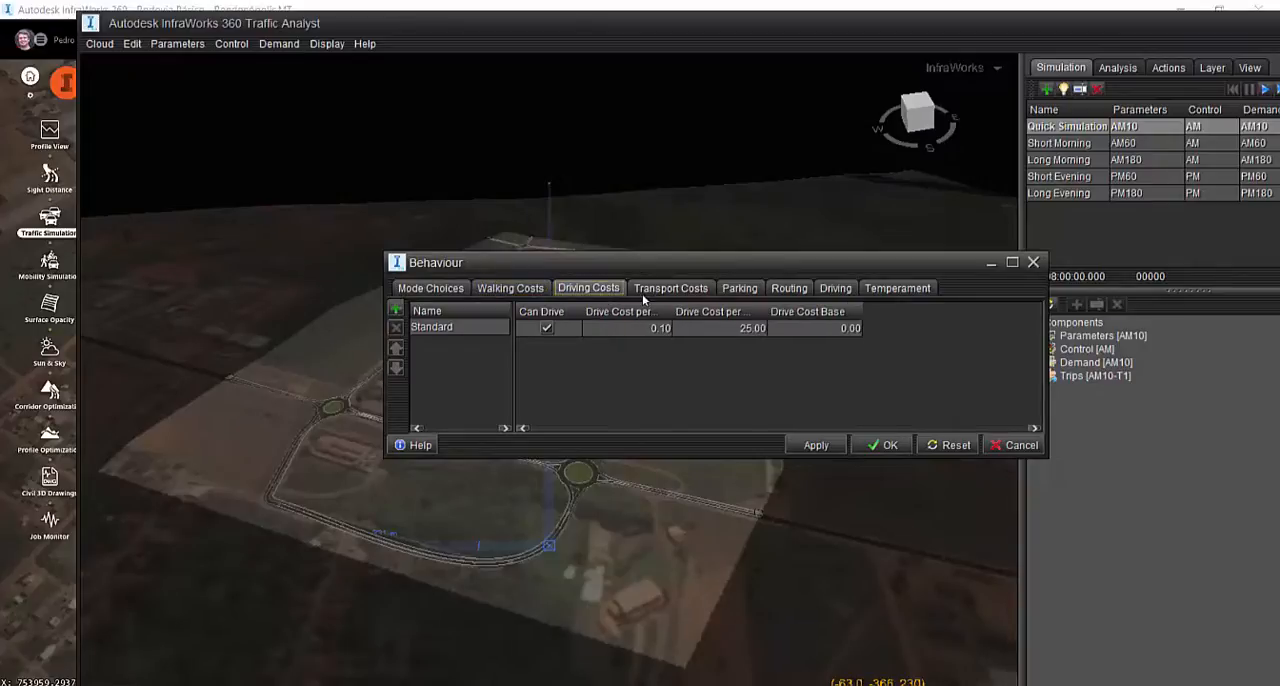
click(668, 292)
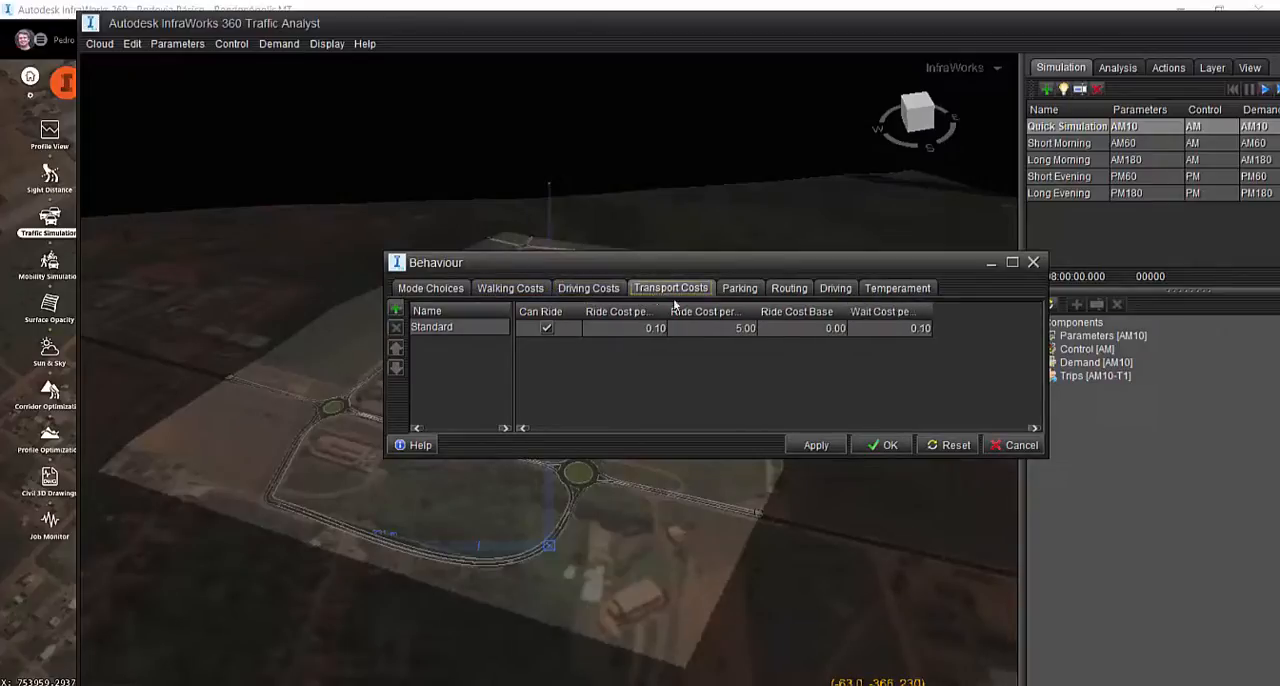
click(740, 289)
click(784, 289)
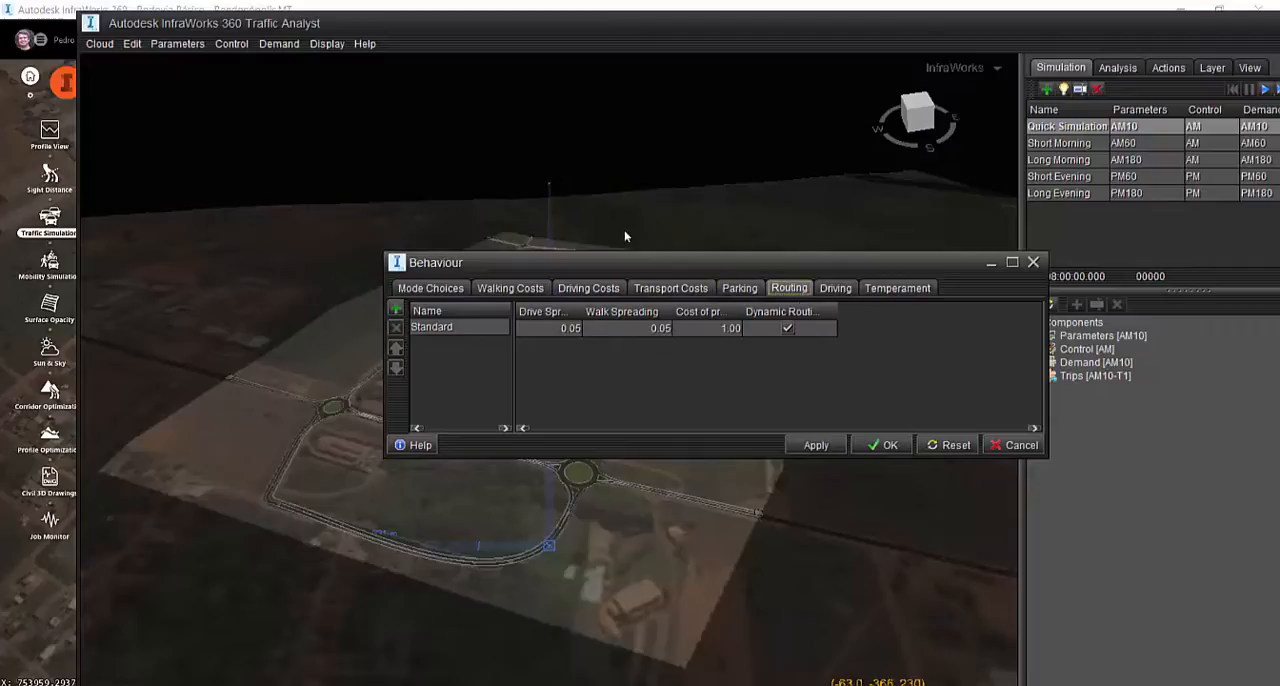
click(838, 290)
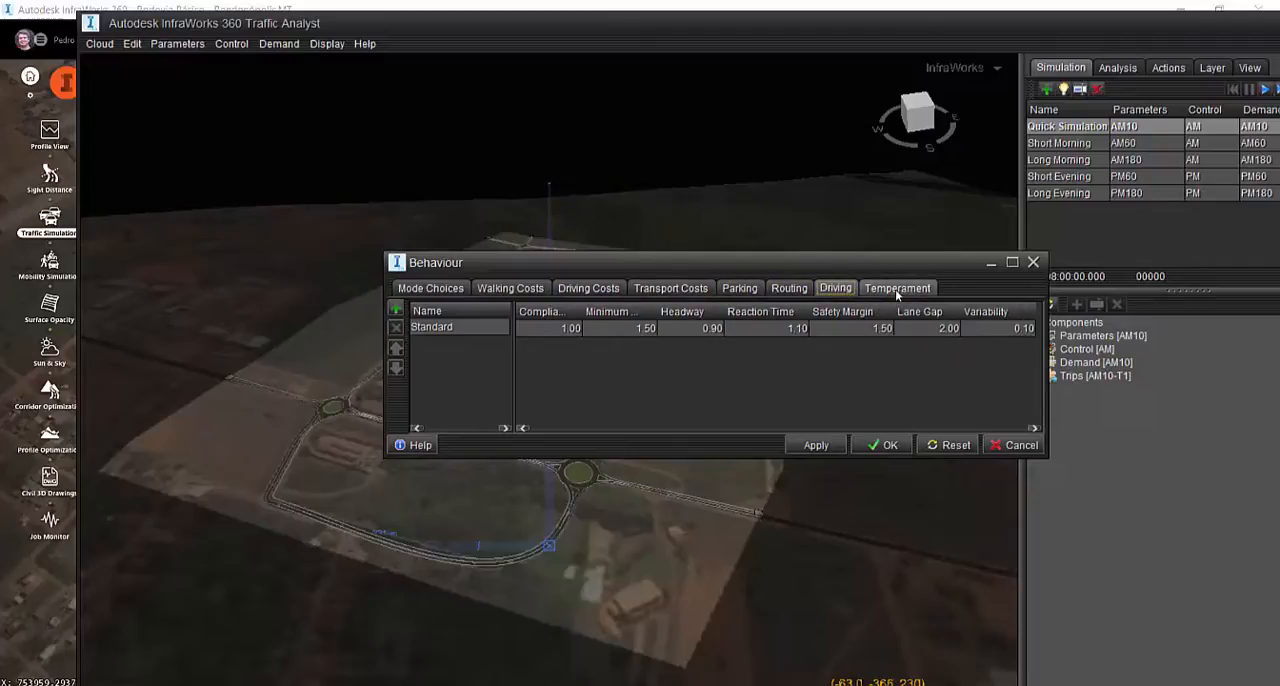
Examine the Standard behaviour's temperament values for familiarity, patience, awareness and aggression
click(895, 289)
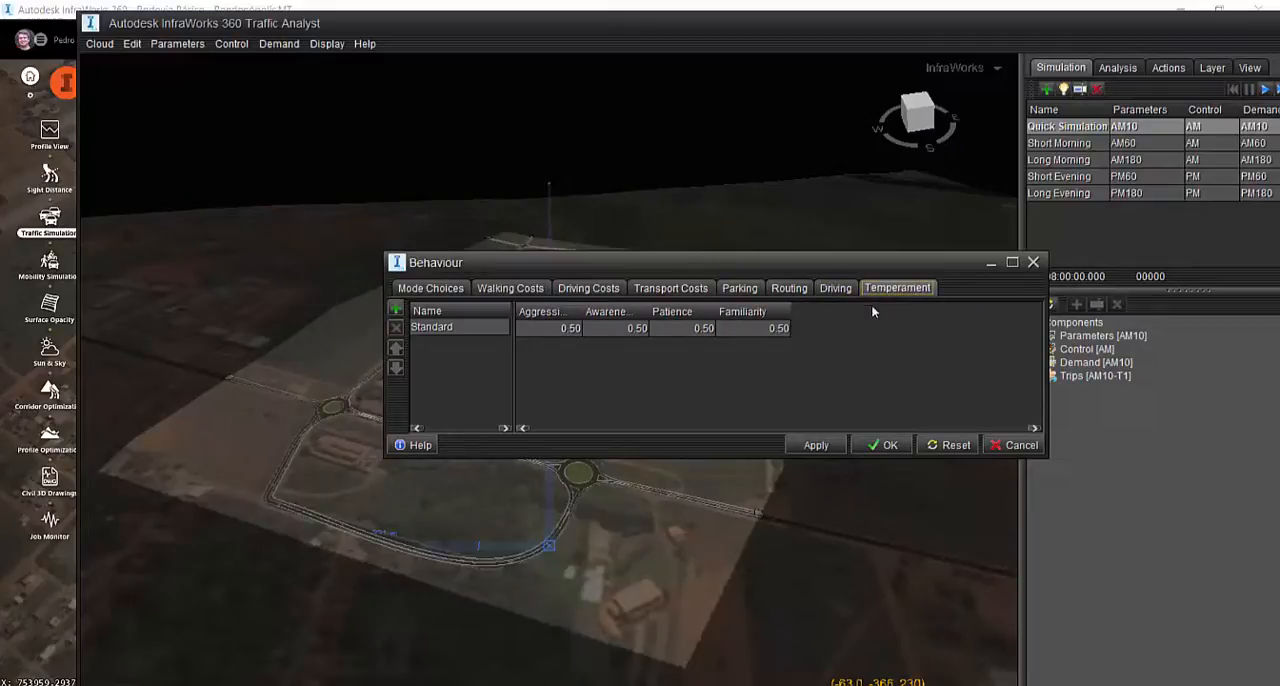
double_click(743, 330)
click(445, 328)
click(693, 330)
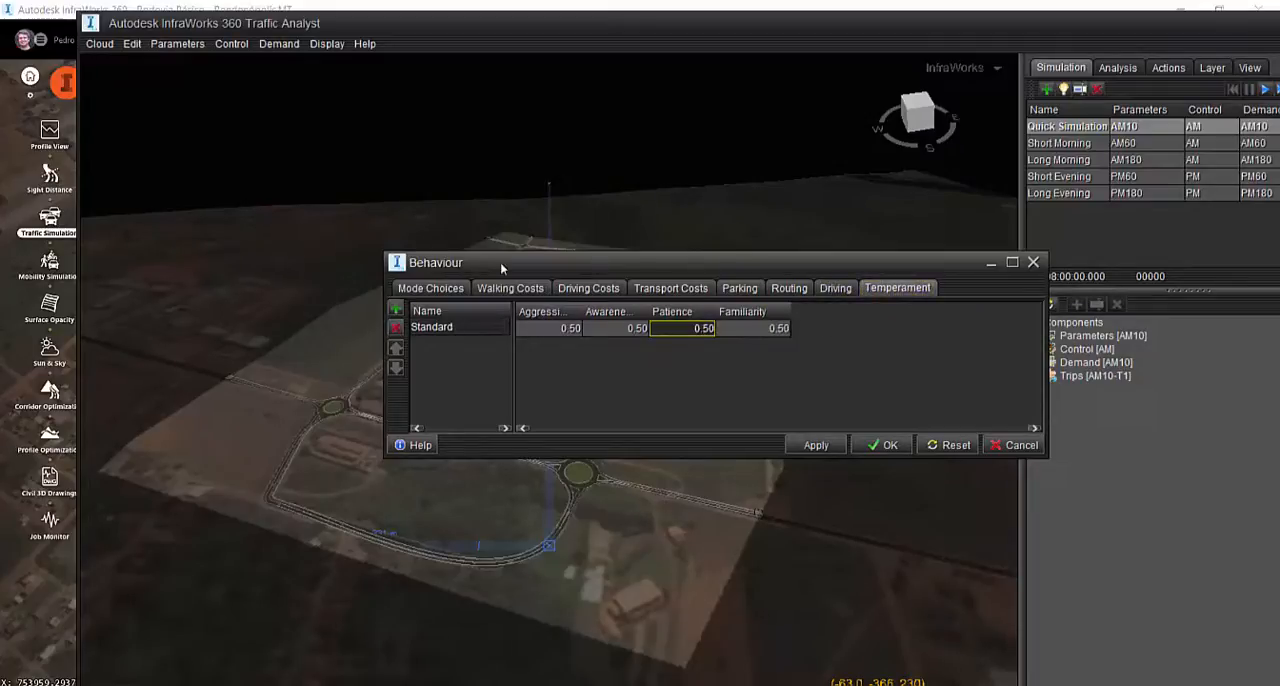
double_click(616, 329)
click(556, 330)
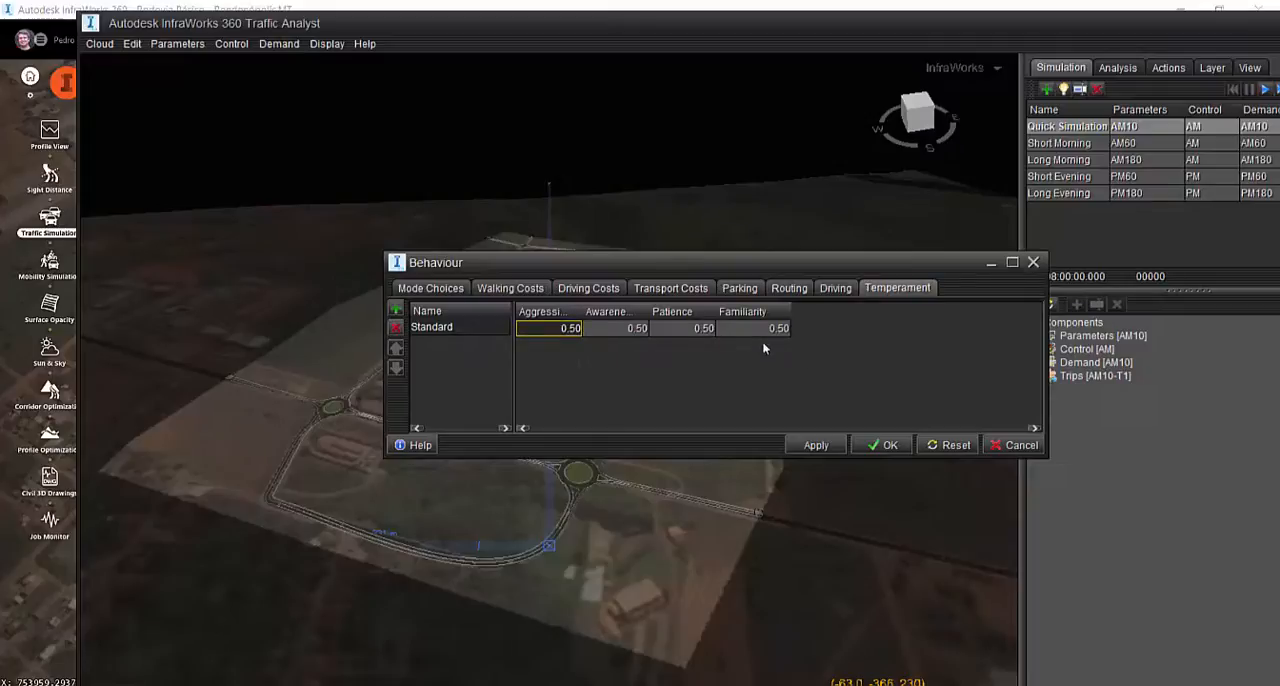
Check the Standard behaviour's awareness value and mode choices, and close the Behaviour parameters
double_click(600, 332)
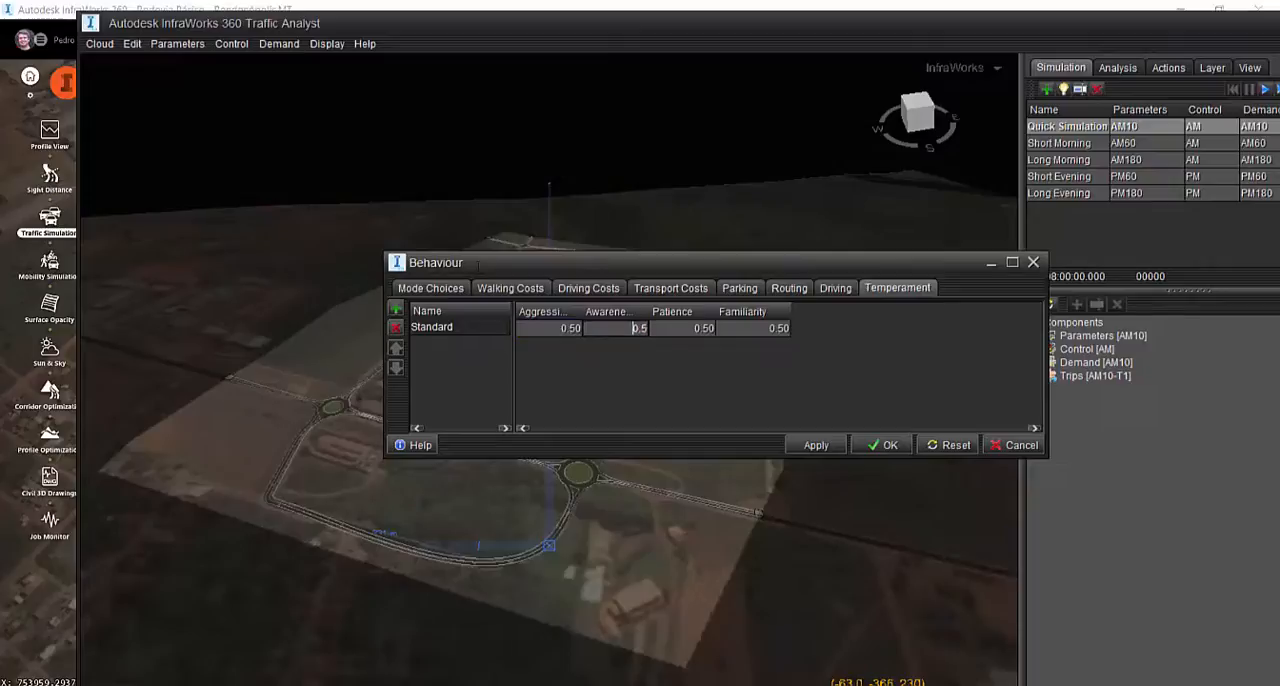
click(420, 289)
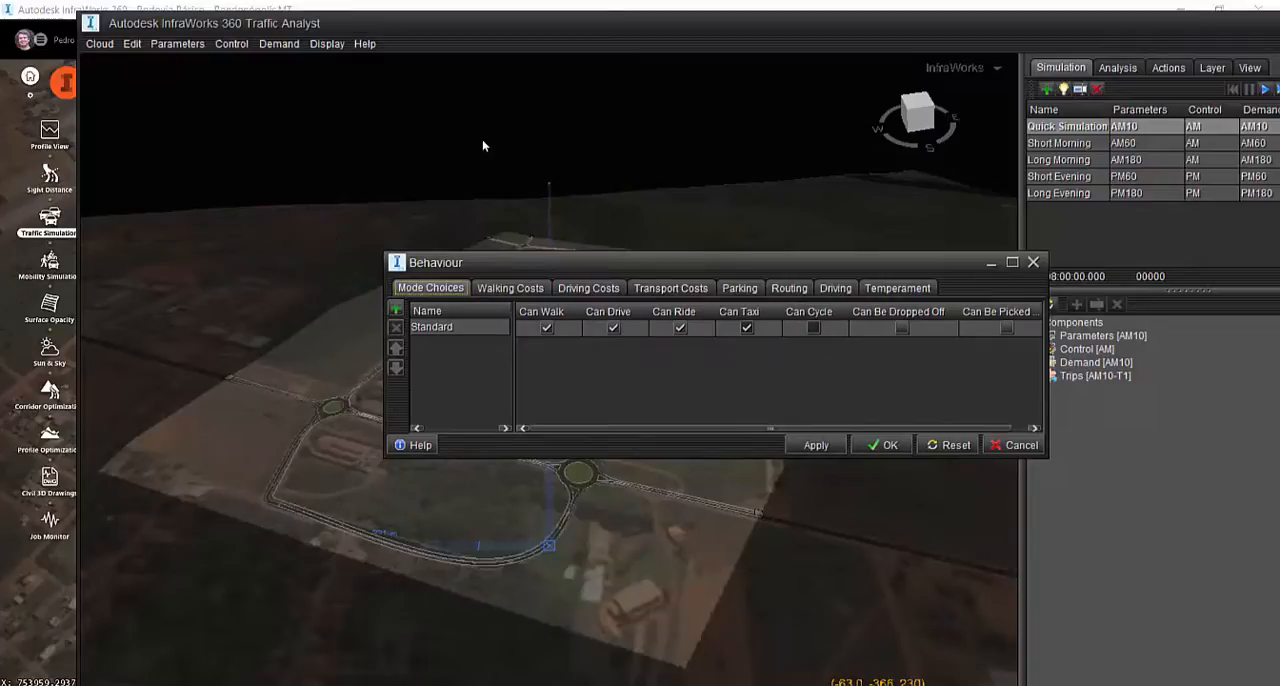
click(1033, 262)
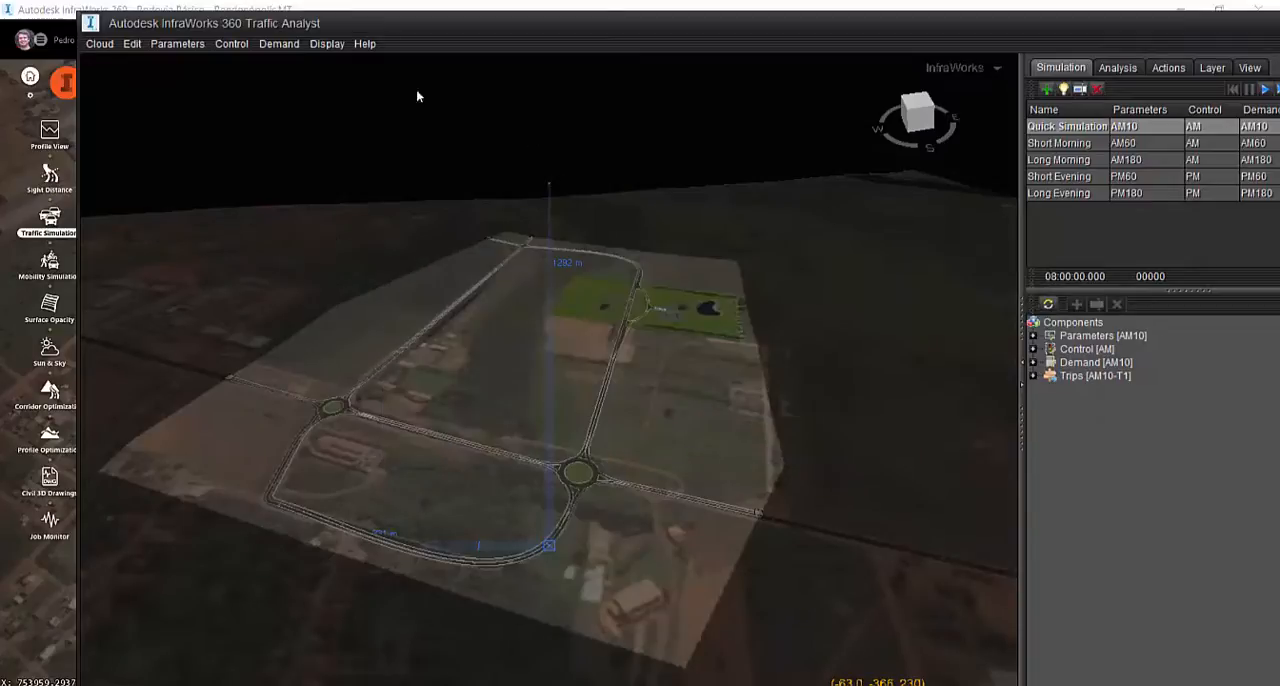
Open the Restrictions and Speed Limits parameters, look over the restrictions list and close the dialog
click(185, 46)
click(182, 97)
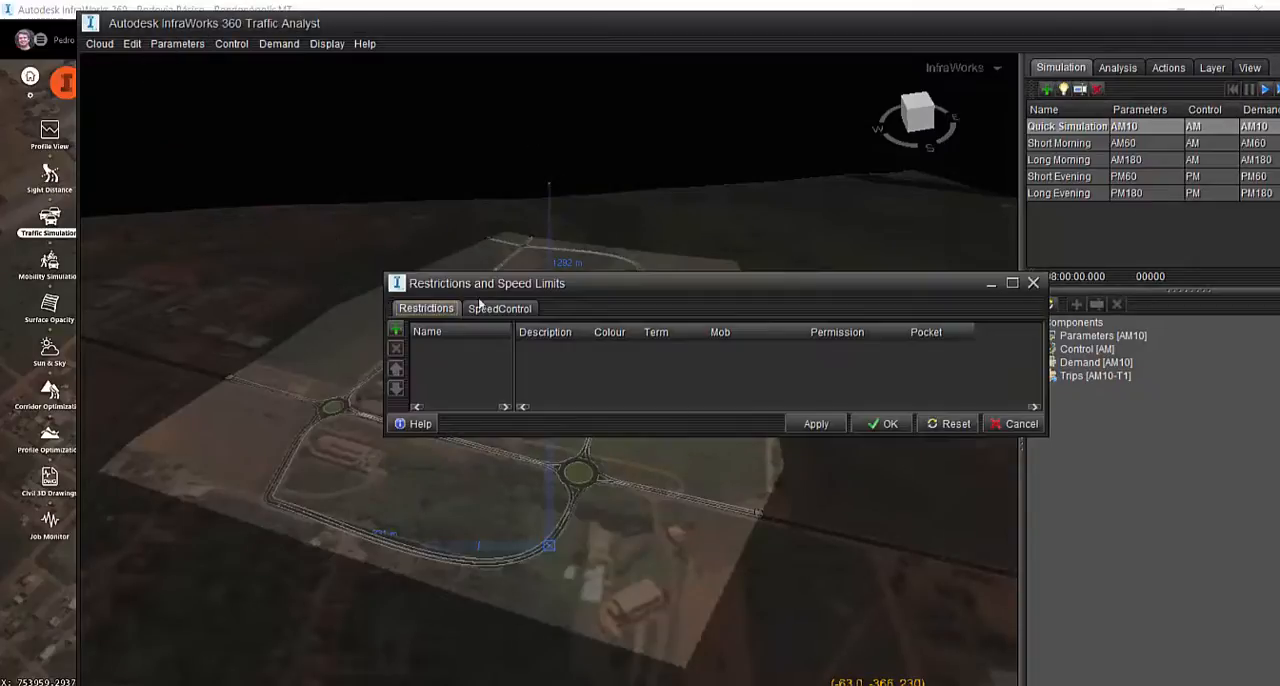
click(1035, 285)
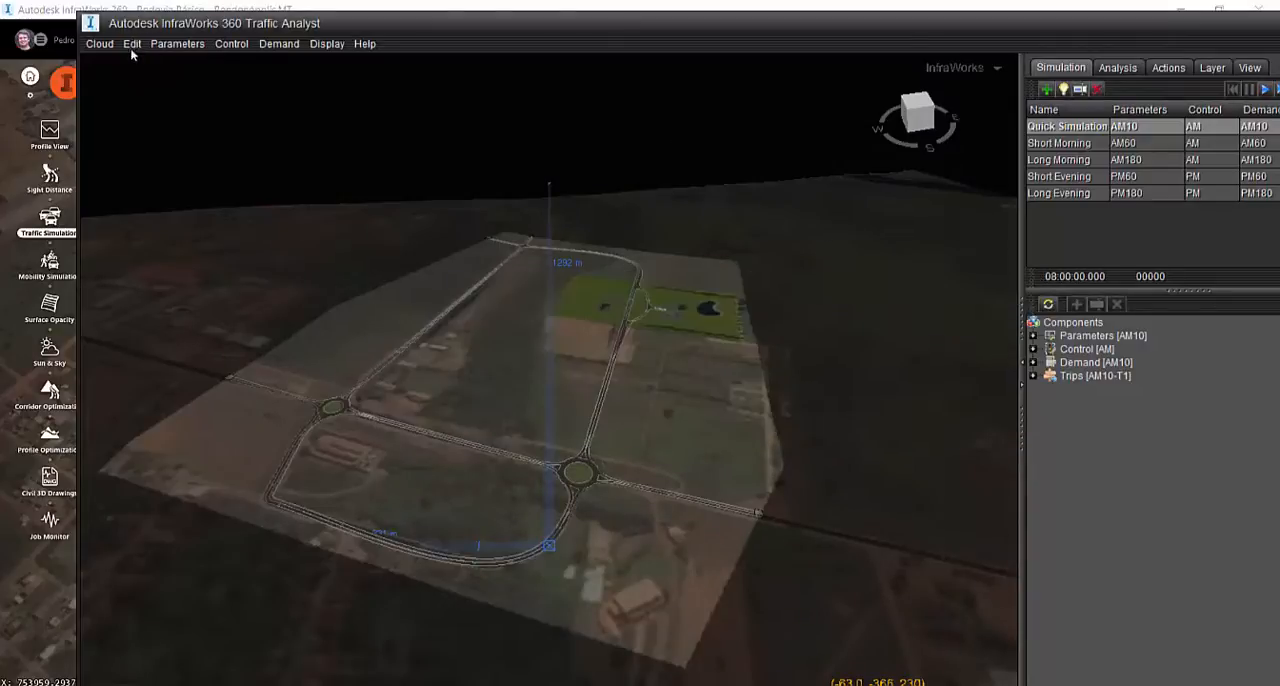
Open the Terms (Time Windows) parameters, compare the Always and Simulation terms, and cancel the dialog
click(158, 44)
click(160, 66)
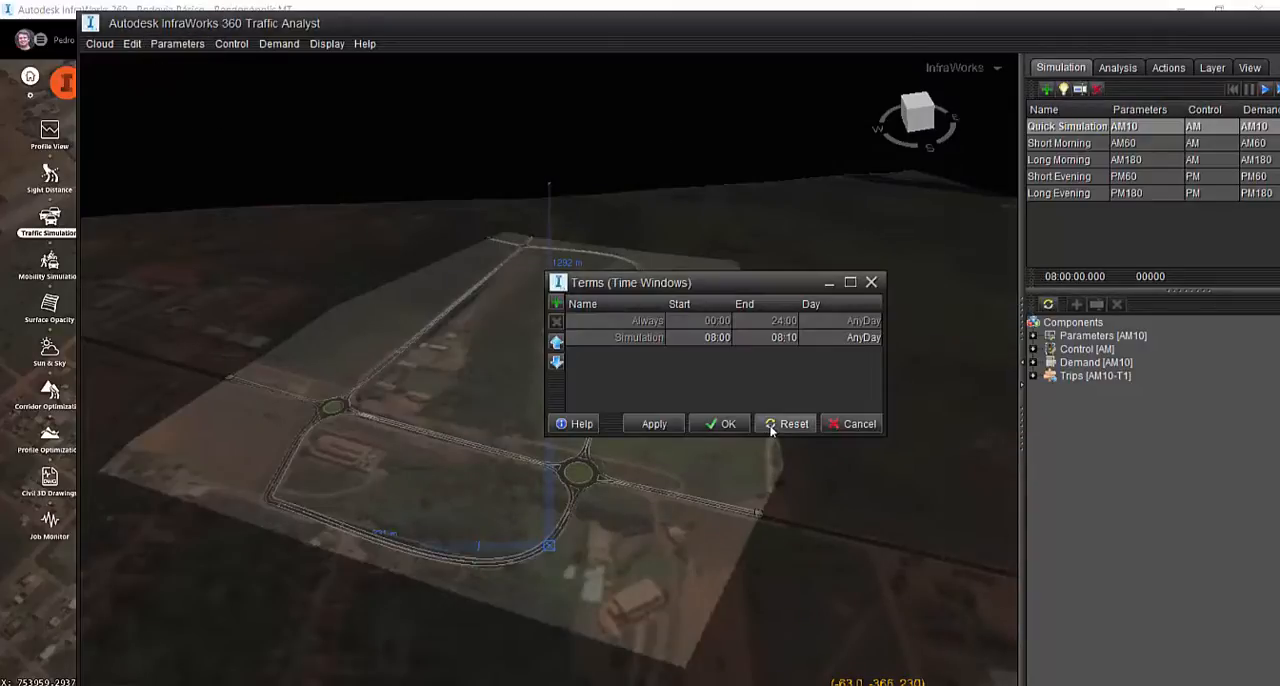
click(645, 327)
click(641, 337)
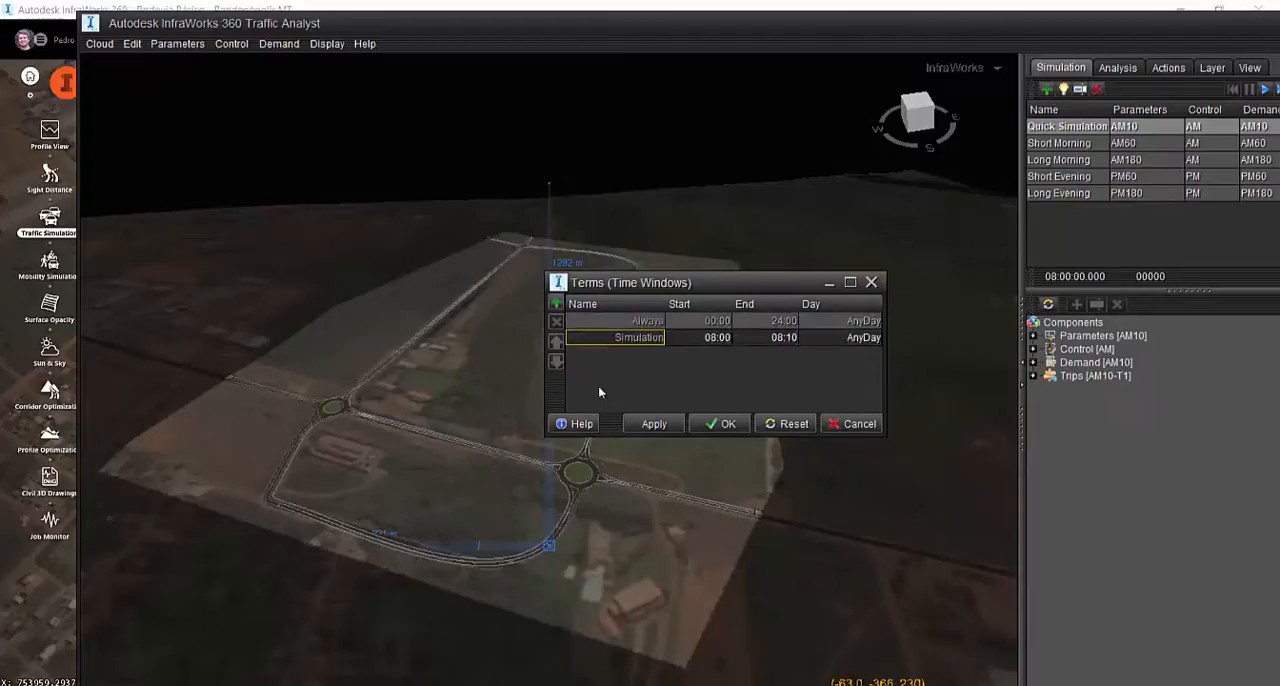
click(646, 323)
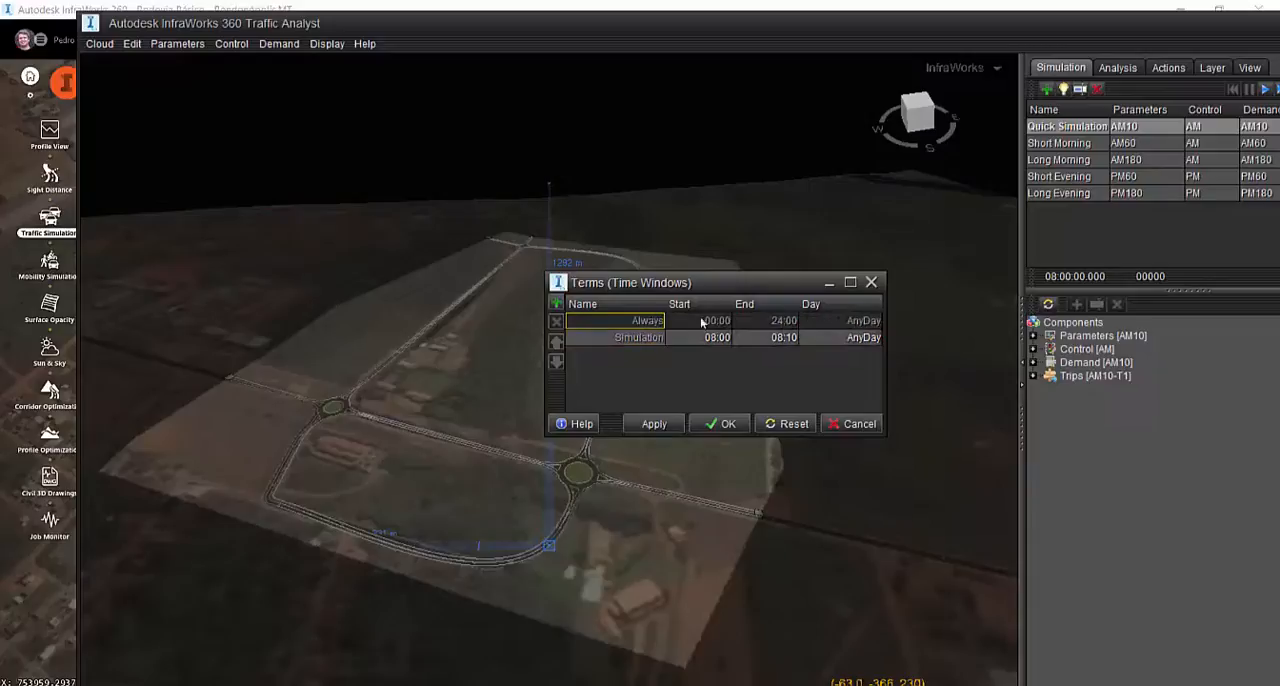
click(655, 340)
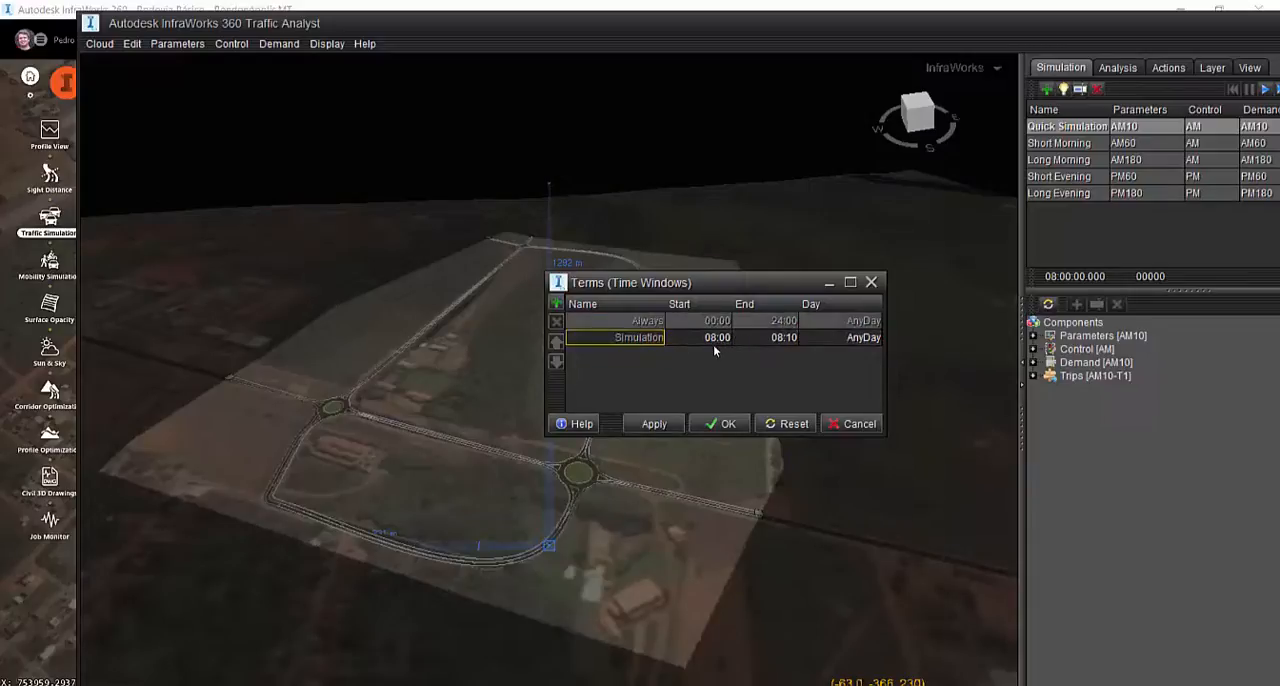
click(651, 322)
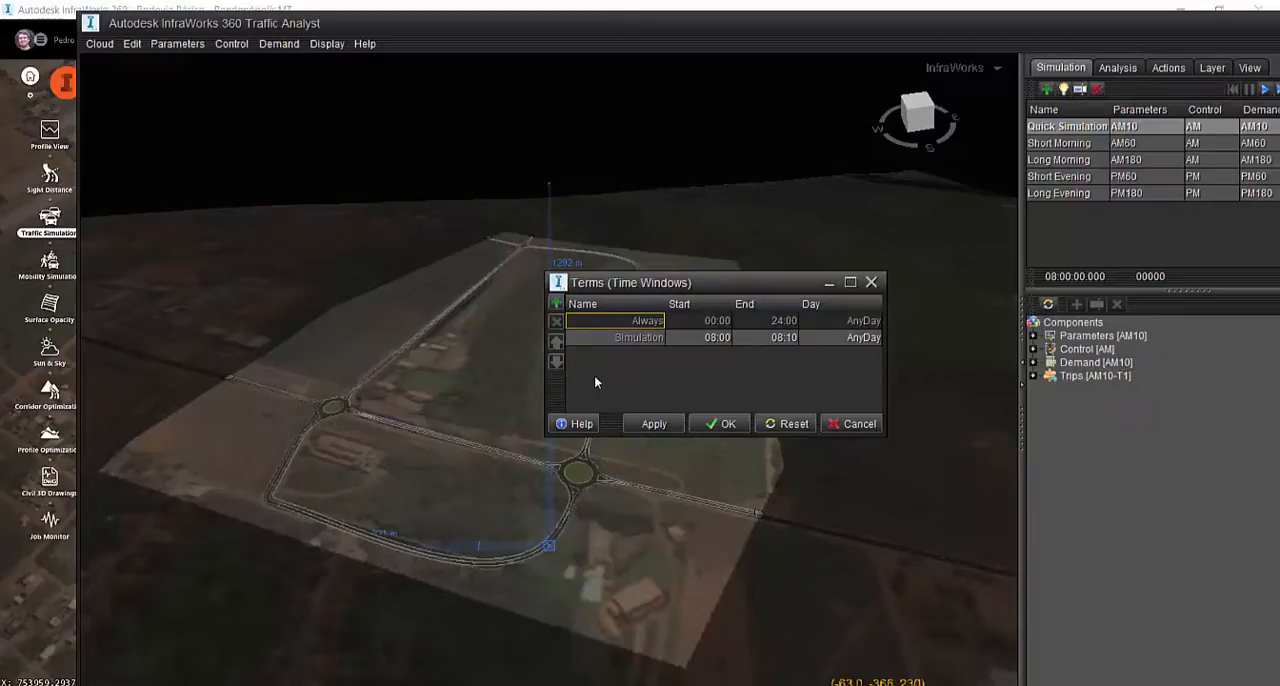
click(662, 339)
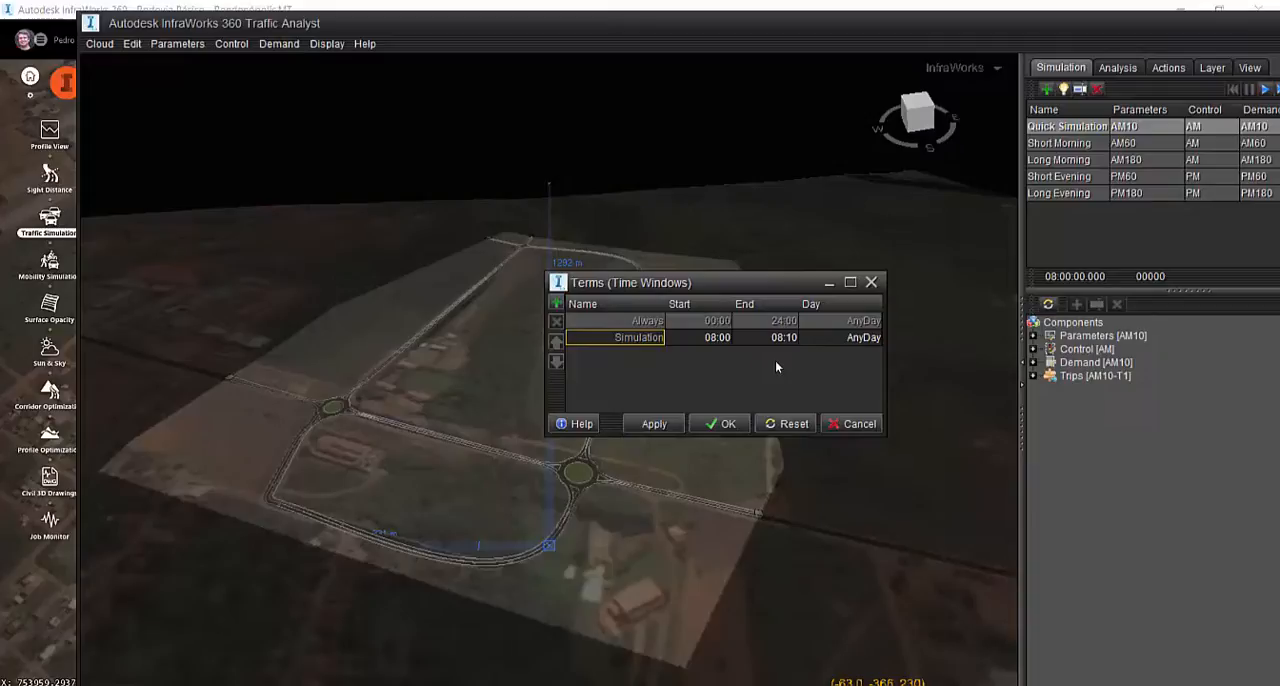
click(860, 424)
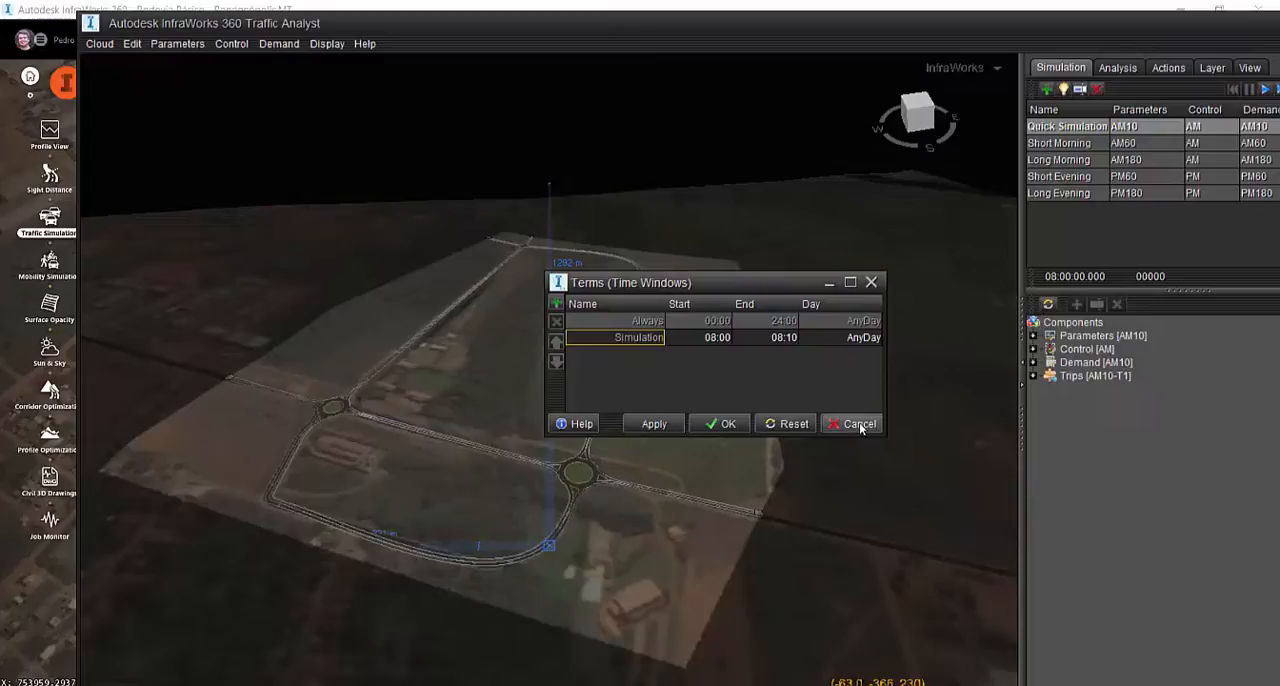
Open the Intersections control settings and view the turns of node 26 and Intersection 187
click(236, 45)
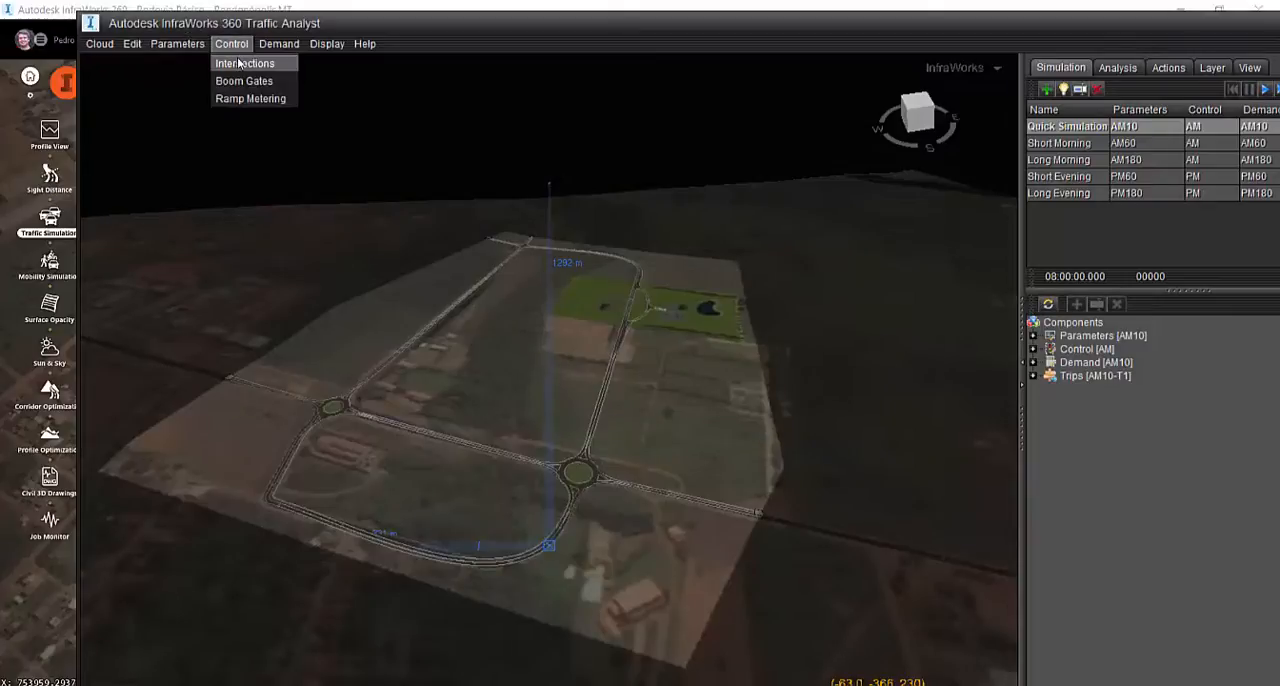
click(240, 62)
click(961, 384)
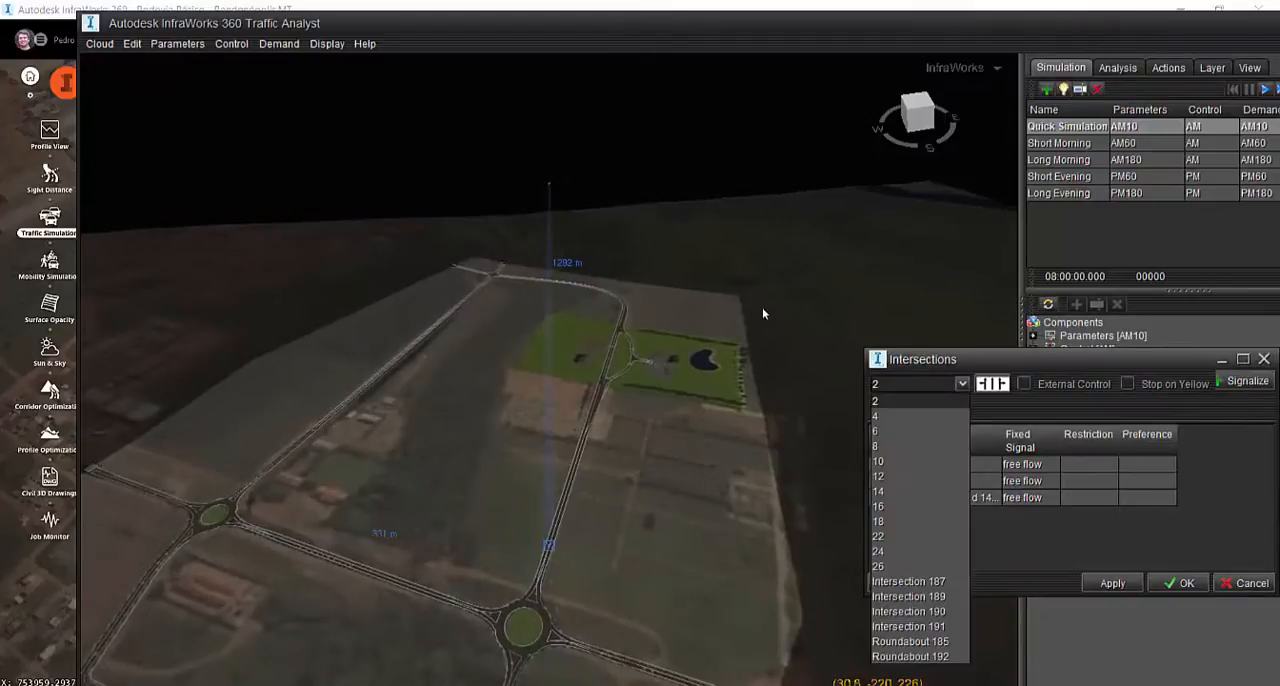
click(919, 566)
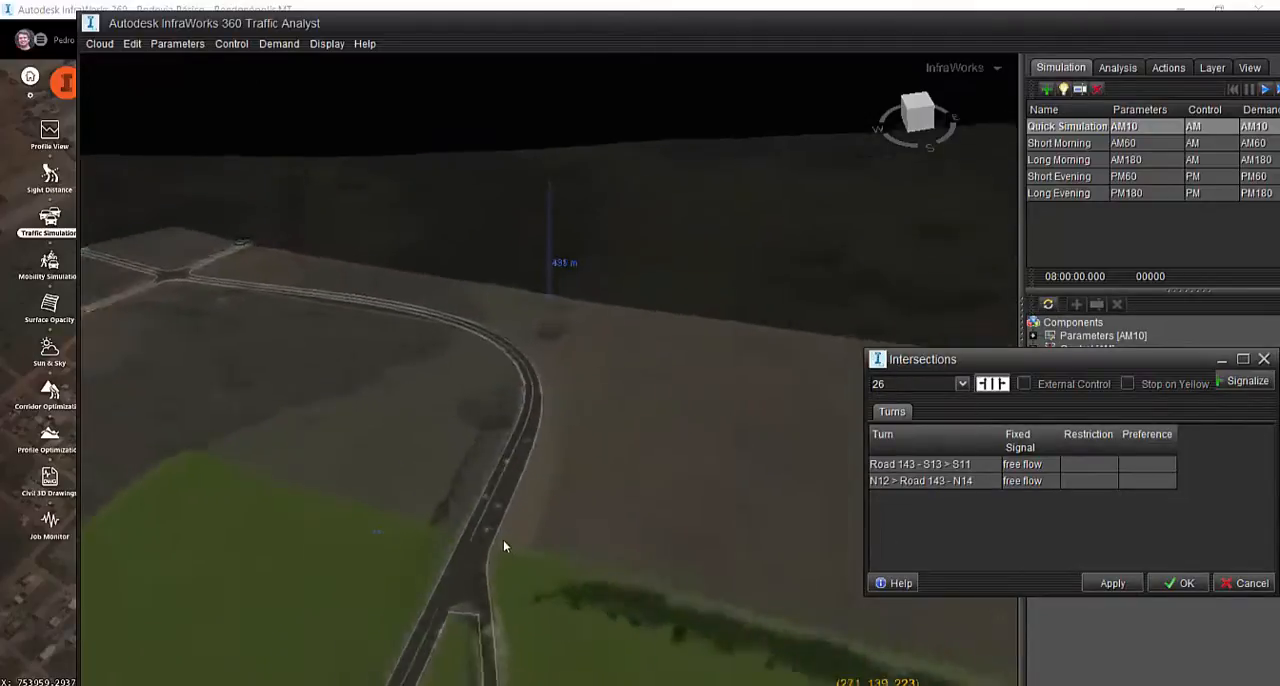
scroll(546, 339, down, 5)
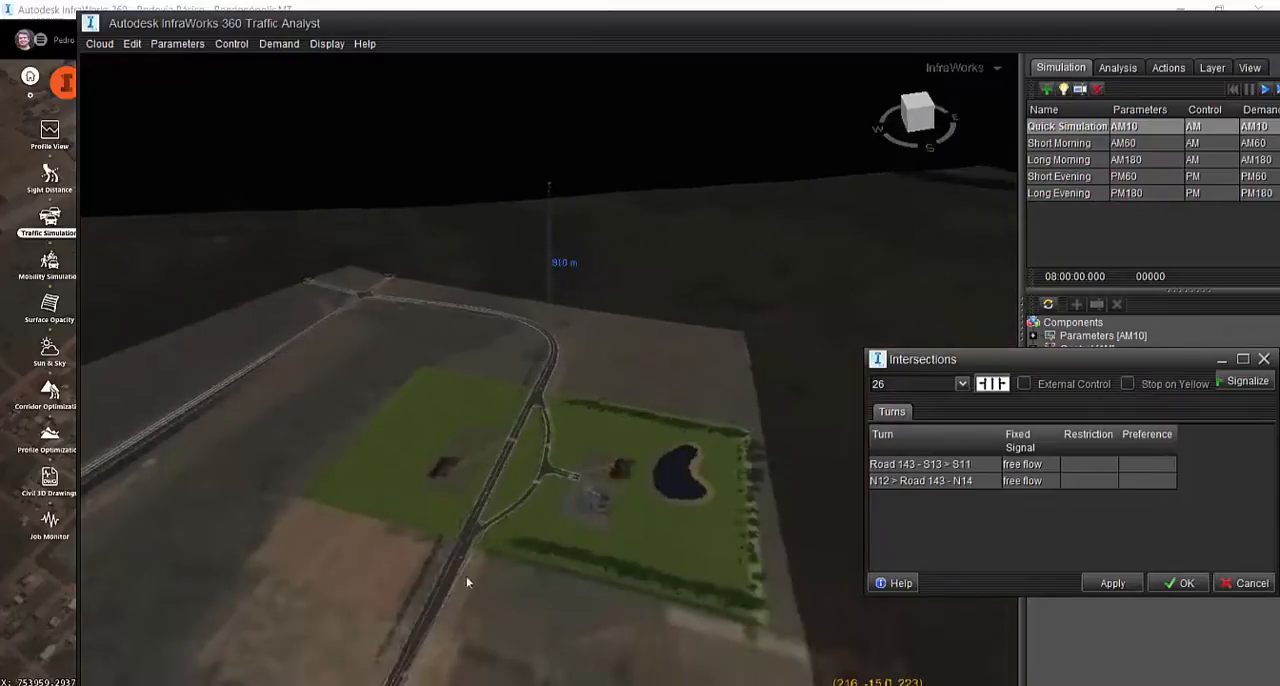
click(962, 384)
click(926, 583)
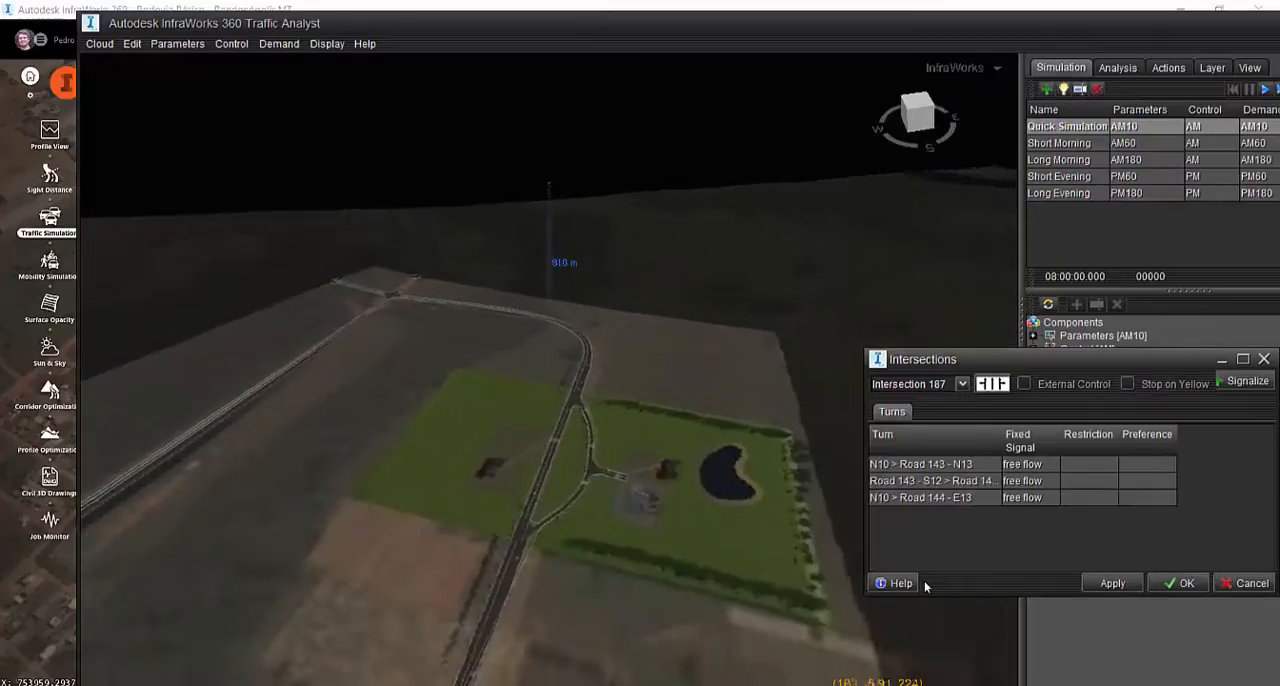
Switch to Roundabout 192 and inspect its turns from S4 > W5 to S5 > S6 in the model
click(912, 384)
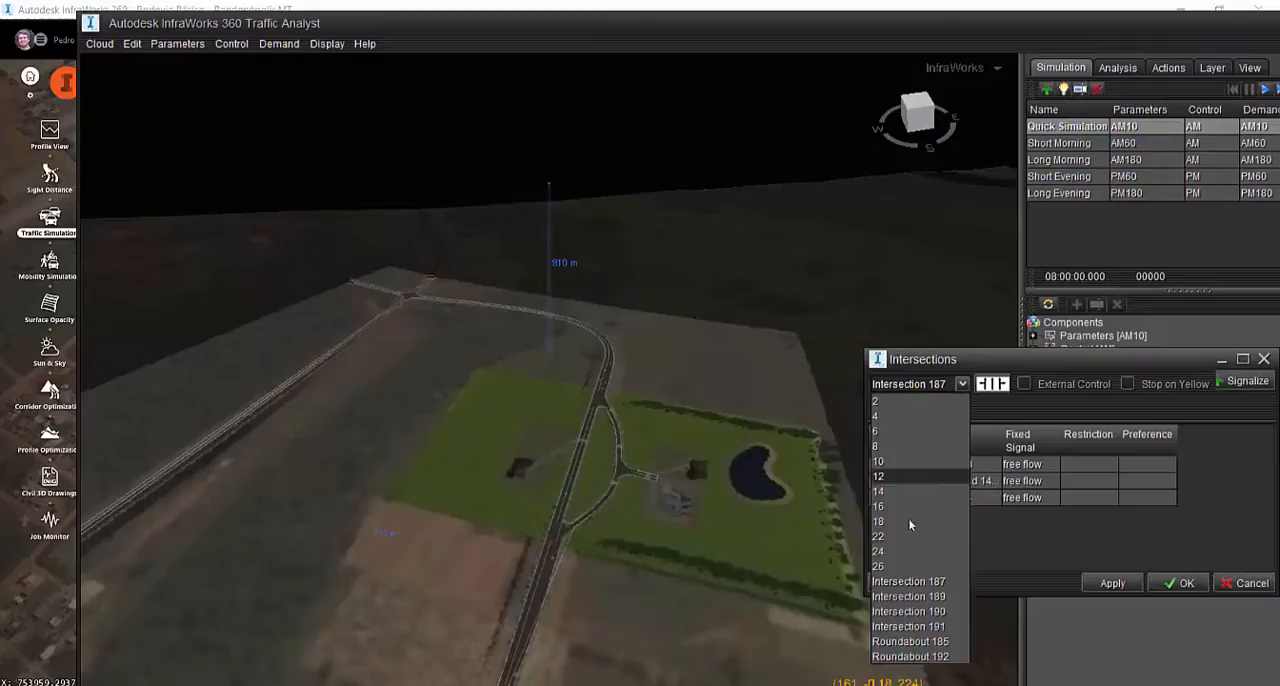
click(921, 660)
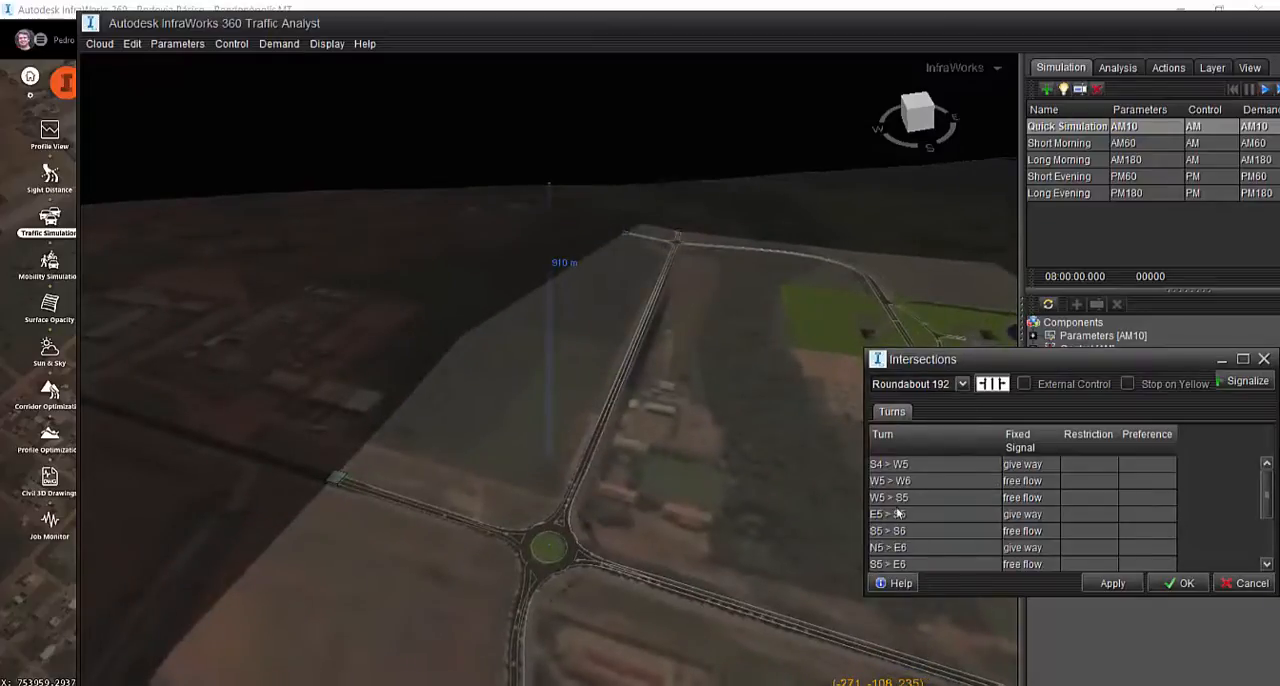
scroll(529, 531, up, 5)
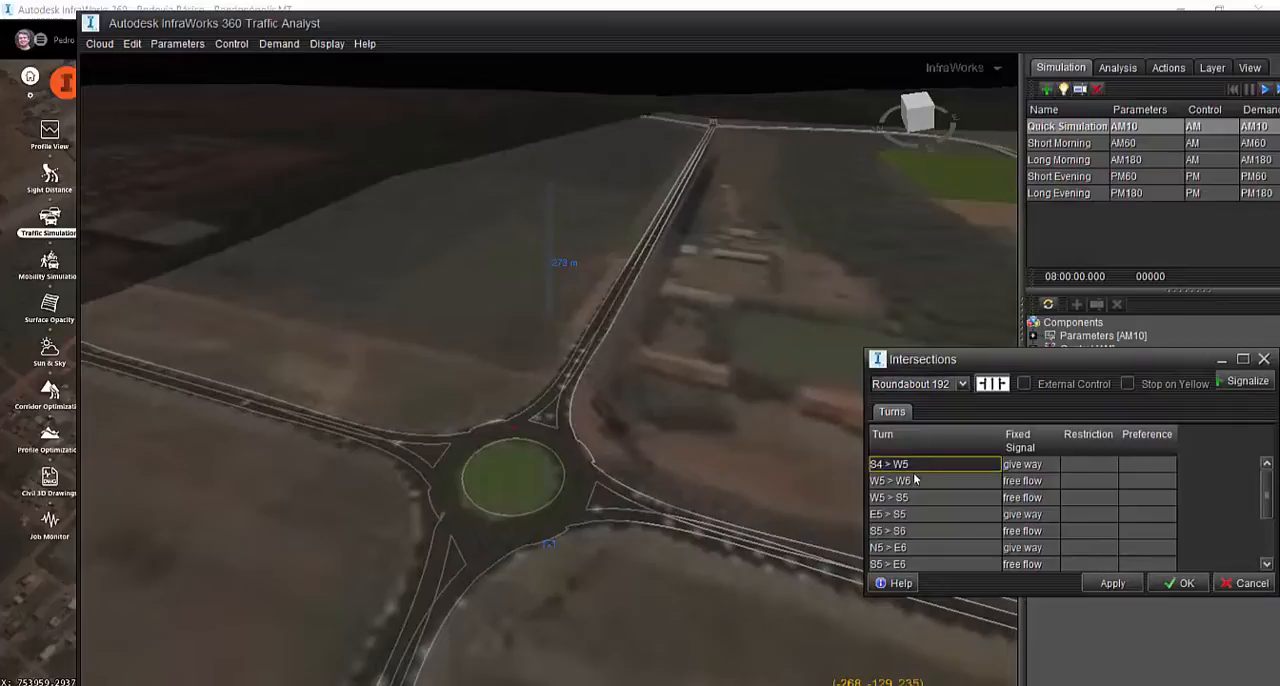
click(915, 481)
click(915, 497)
click(915, 514)
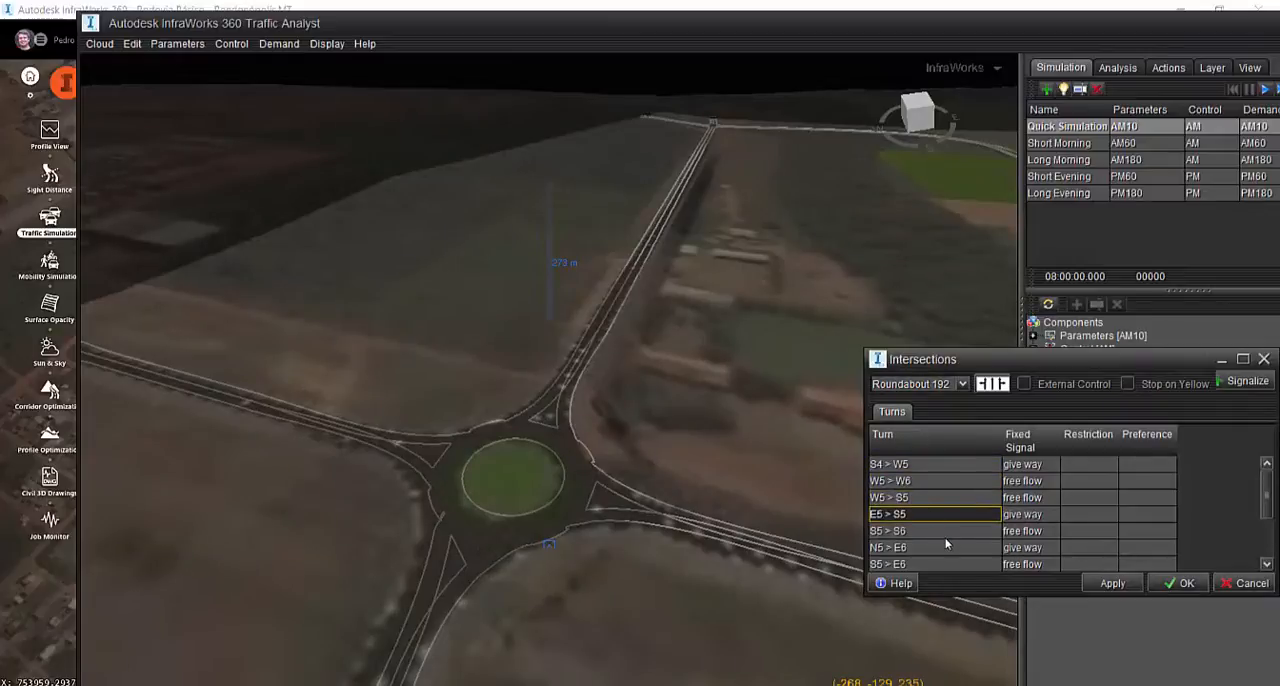
click(938, 531)
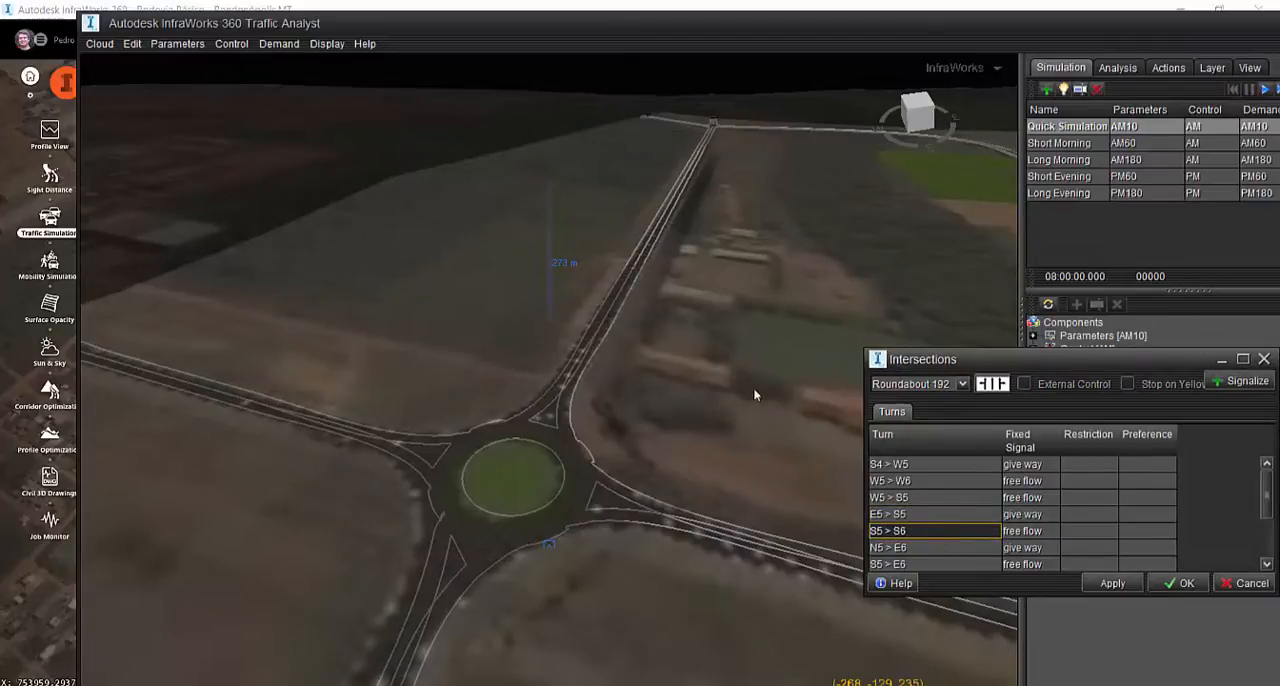
Locate the four-way crossing at the network's far corner and go through Intersections 189, 190 and 191
scroll(698, 504, down, 6)
drag(730, 458, 746, 328)
middle_drag(746, 328, 618, 466)
scroll(637, 391, up, 9)
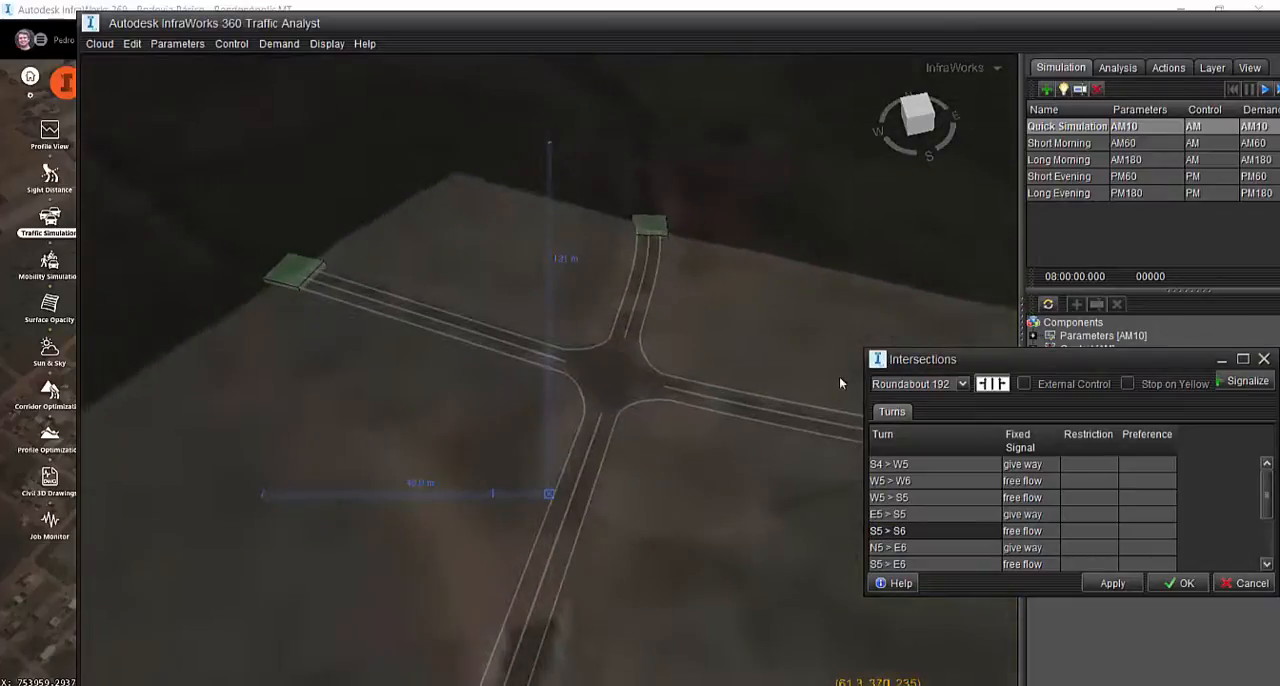
click(900, 384)
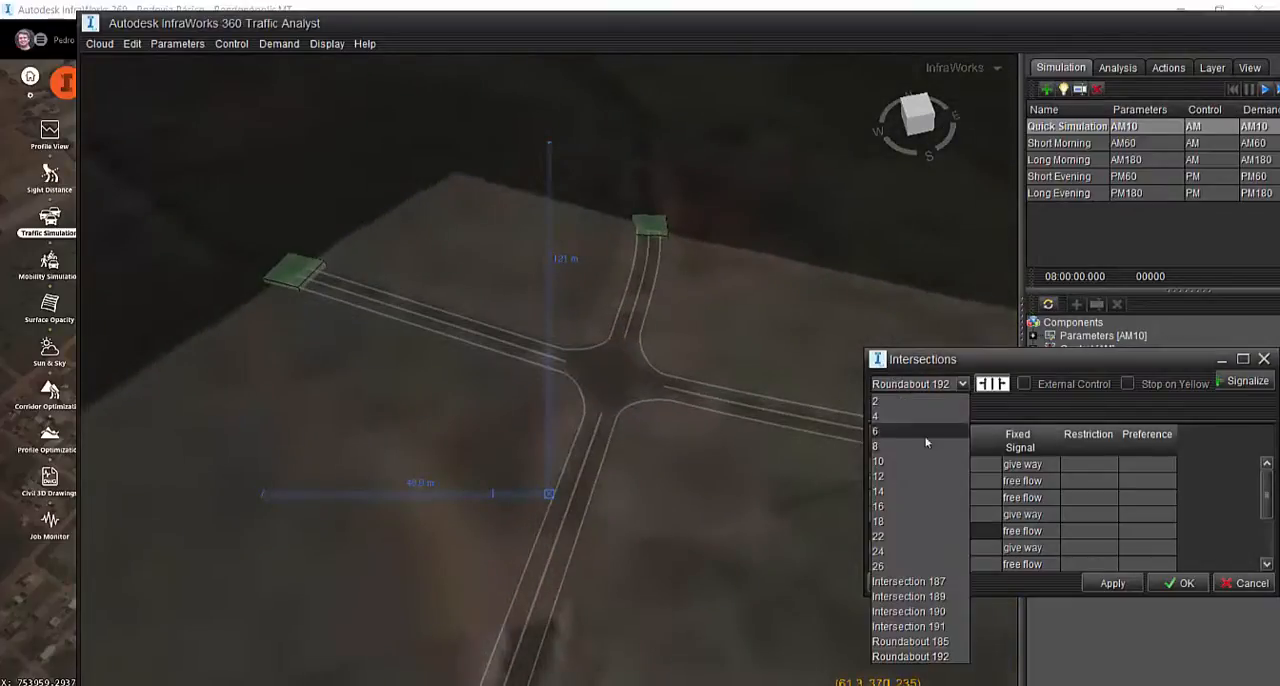
click(897, 584)
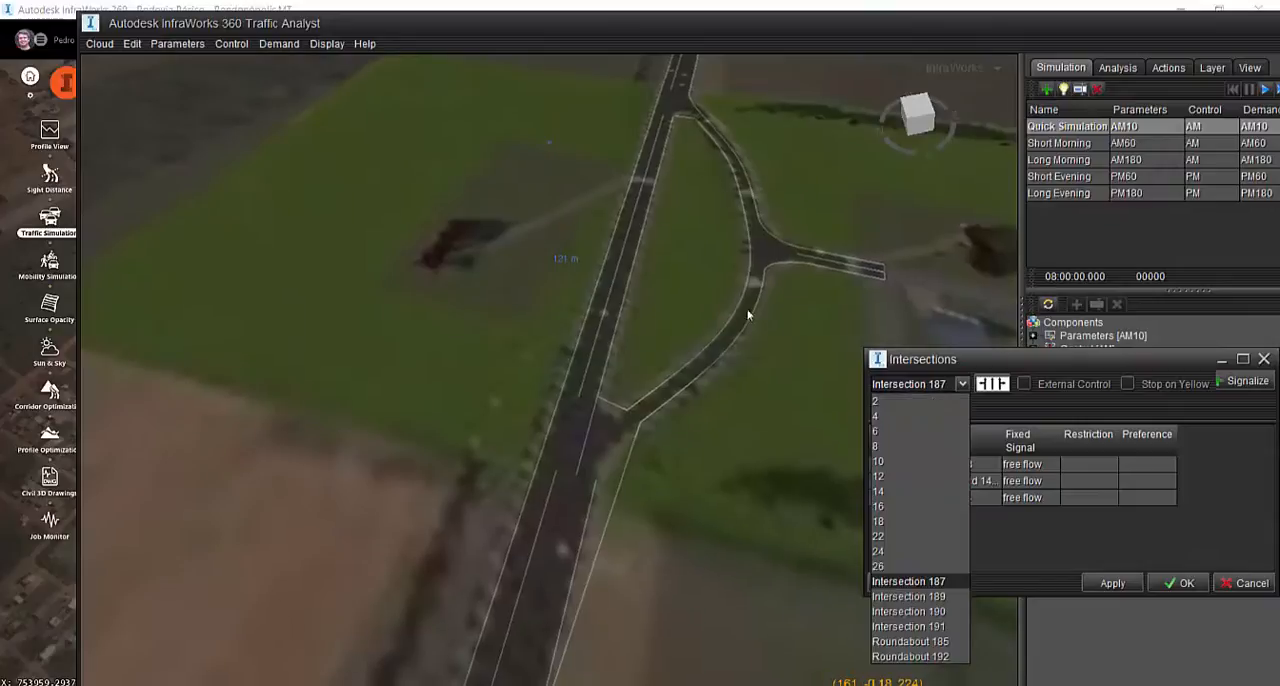
click(922, 386)
click(937, 612)
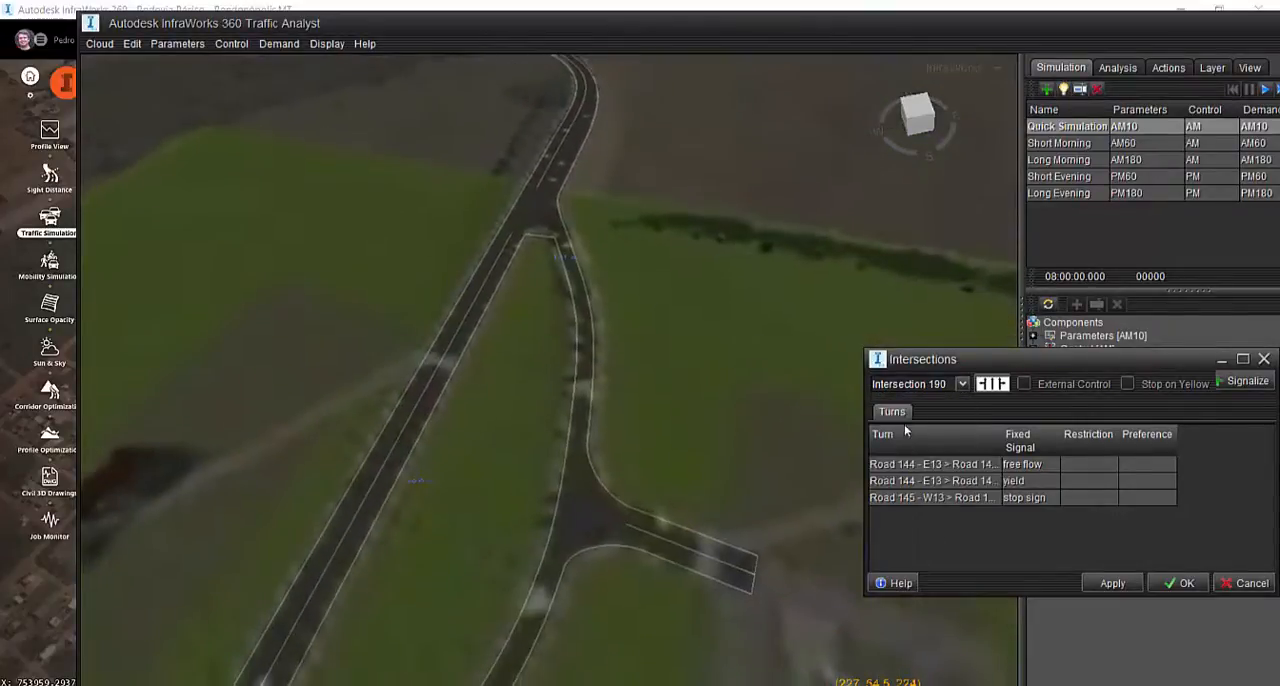
click(910, 384)
key(Return)
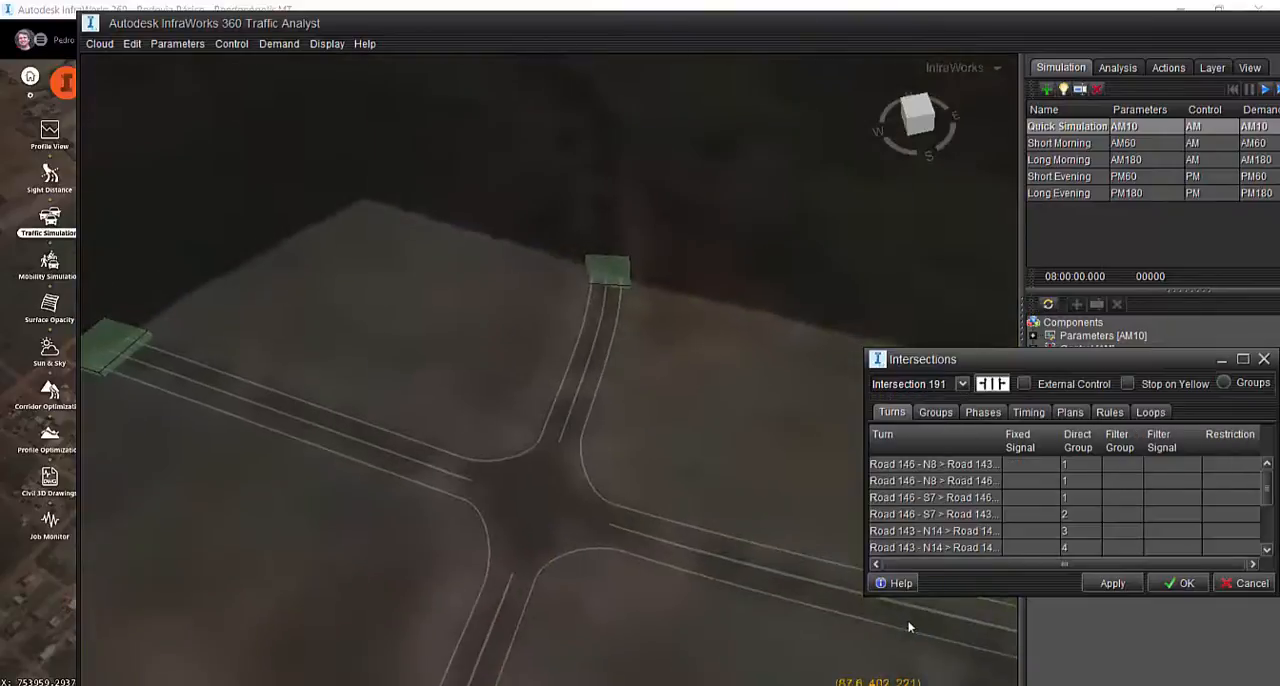
Review Intersection 191's signal groups, phases, timing, plans, rules and loops, and look through its full list of turns
drag(1130, 366, 817, 148)
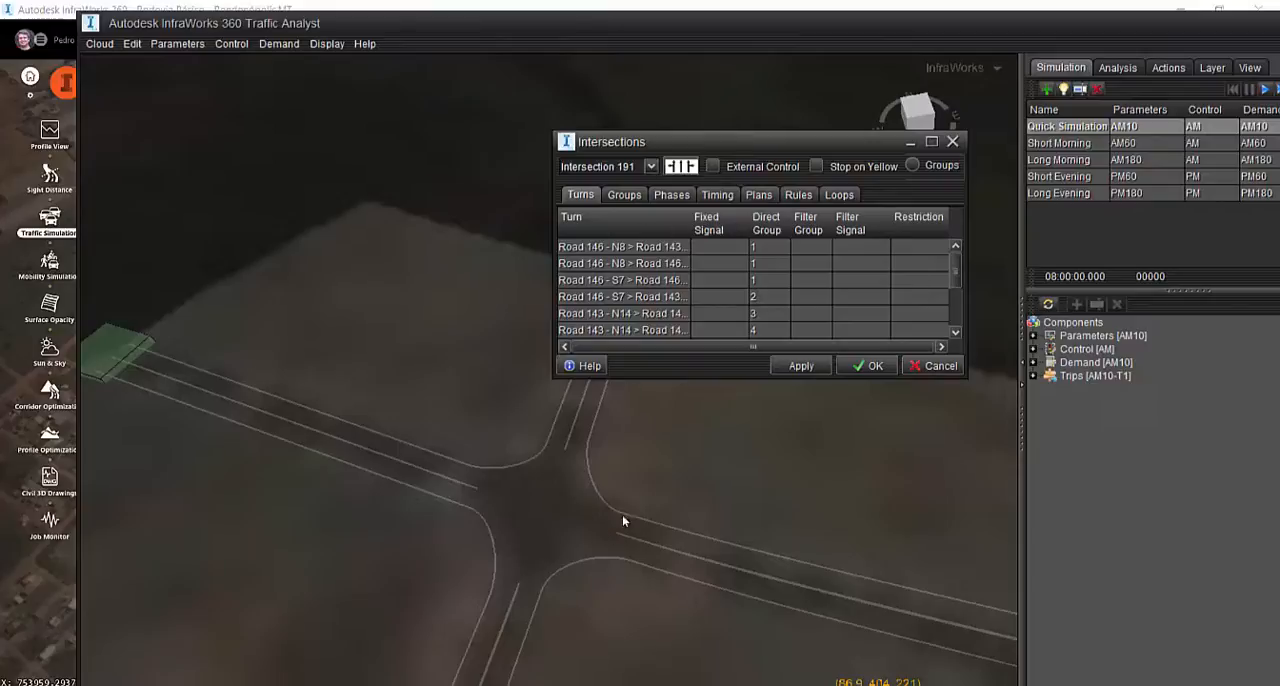
click(627, 196)
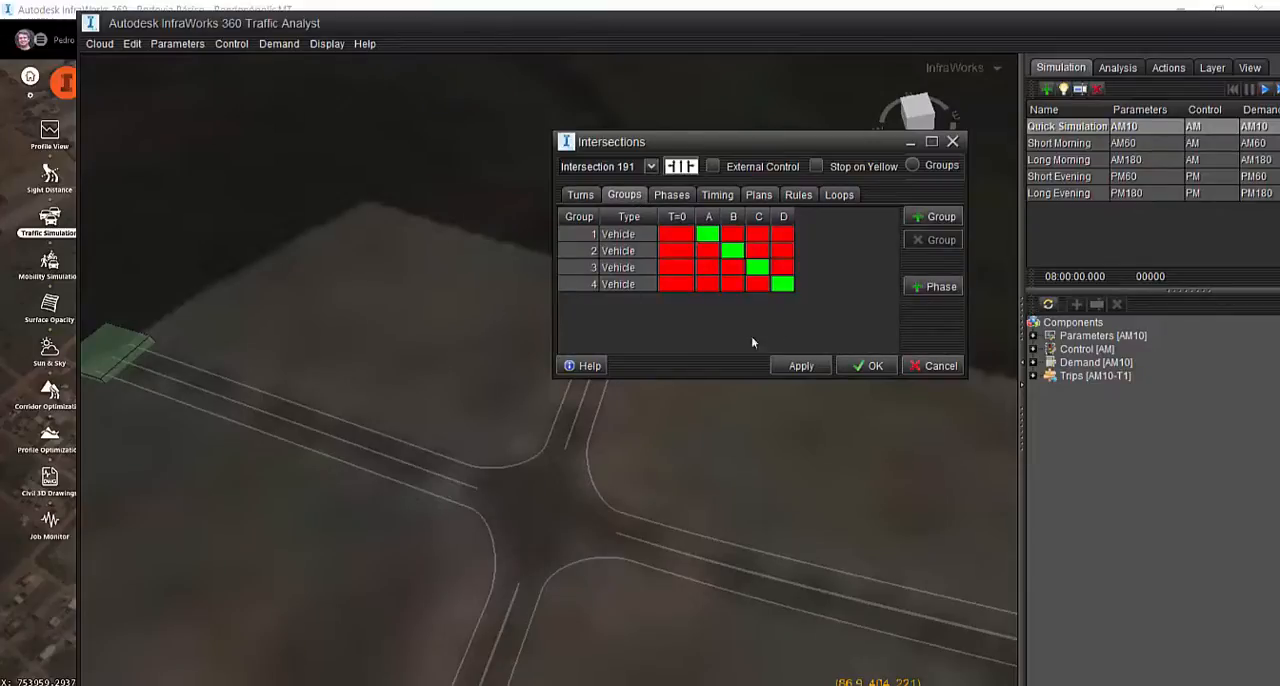
click(671, 195)
click(717, 195)
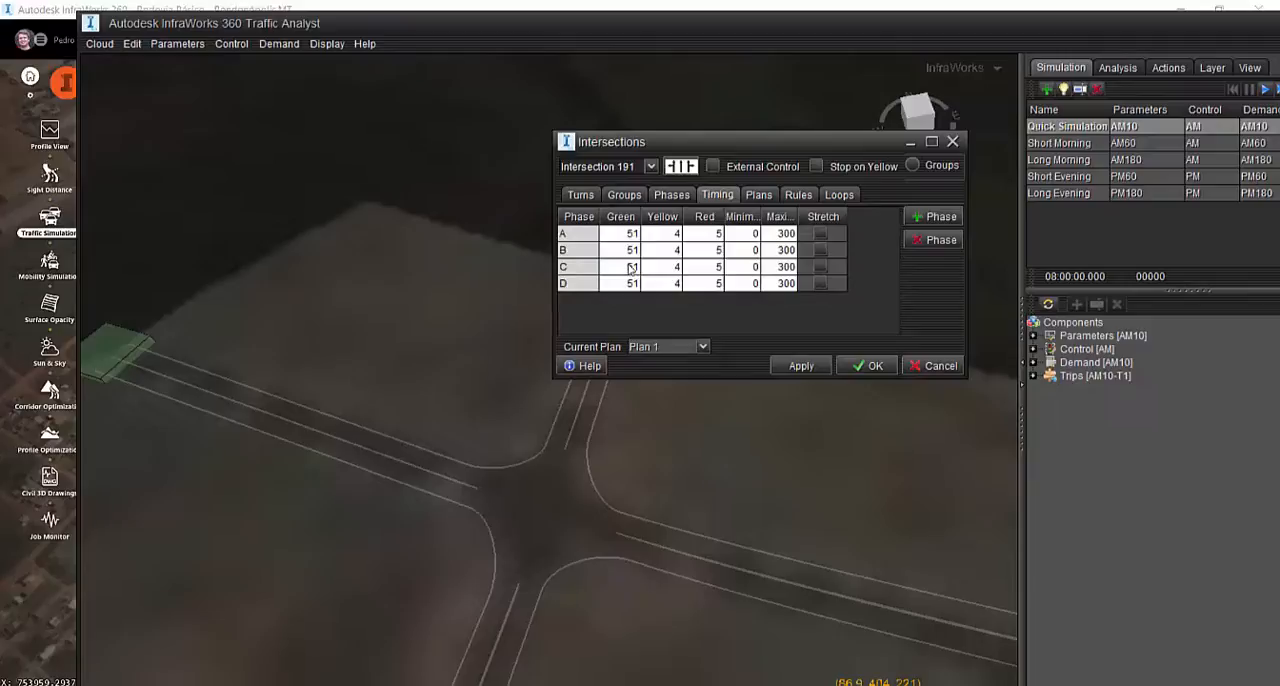
click(759, 196)
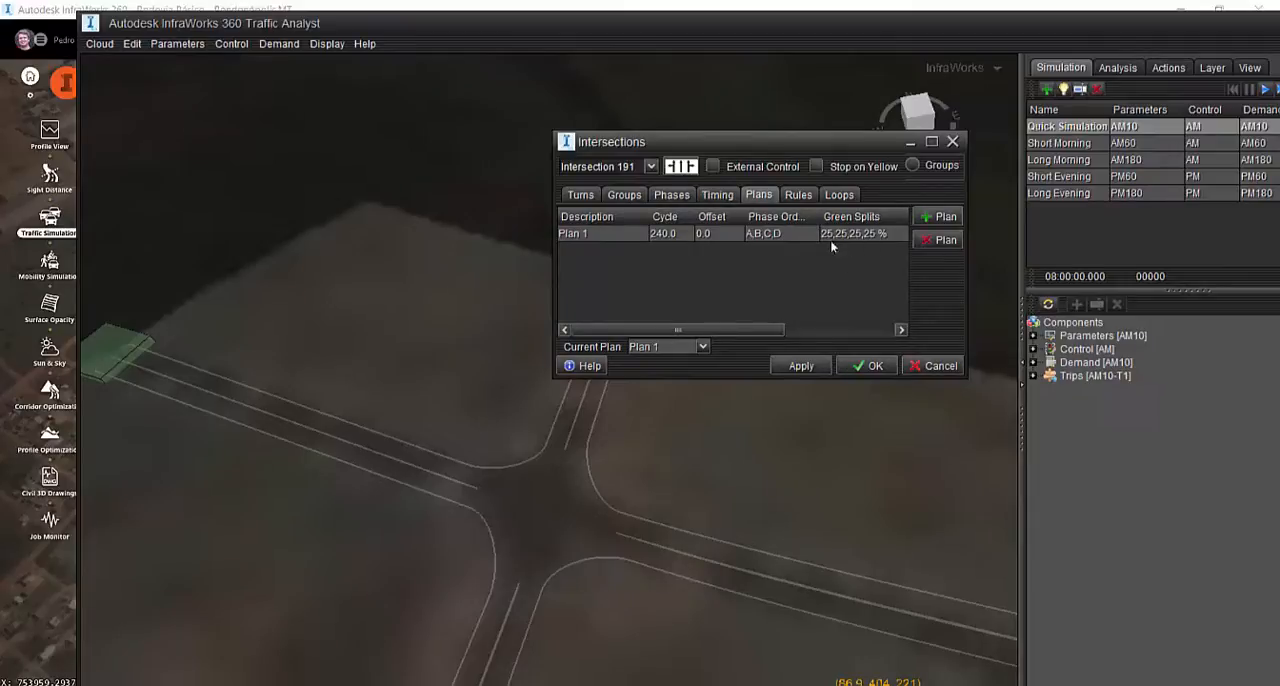
click(800, 195)
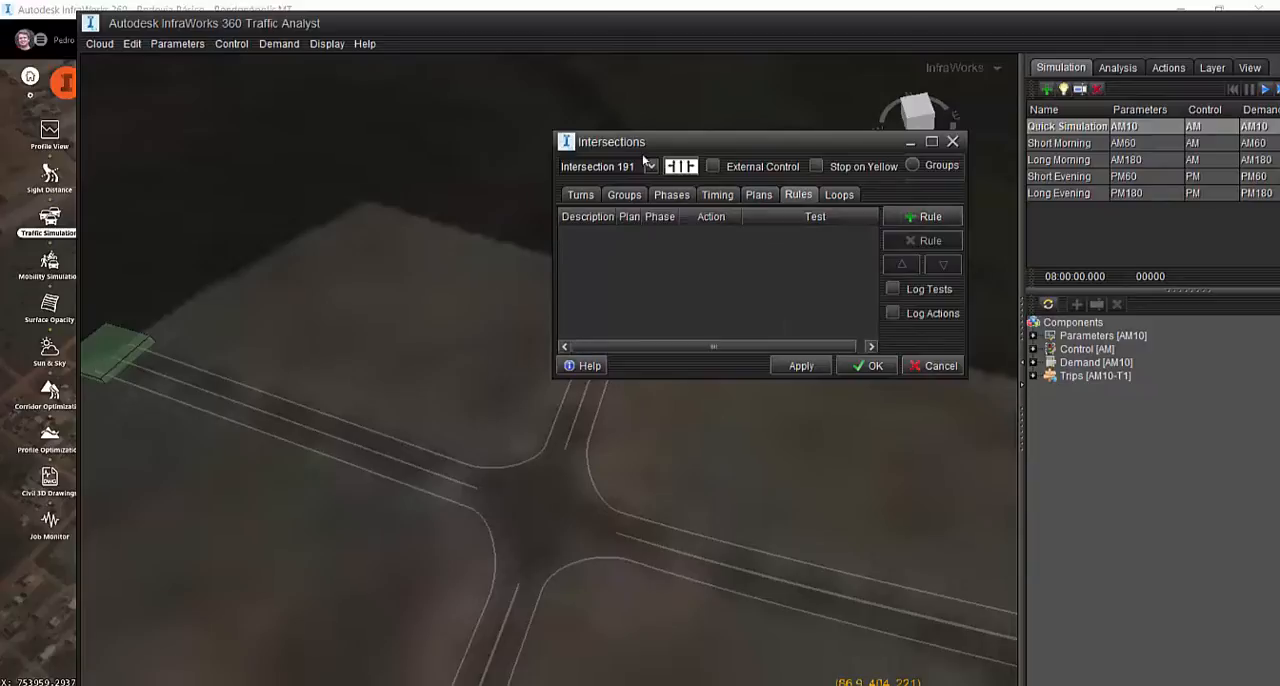
click(840, 196)
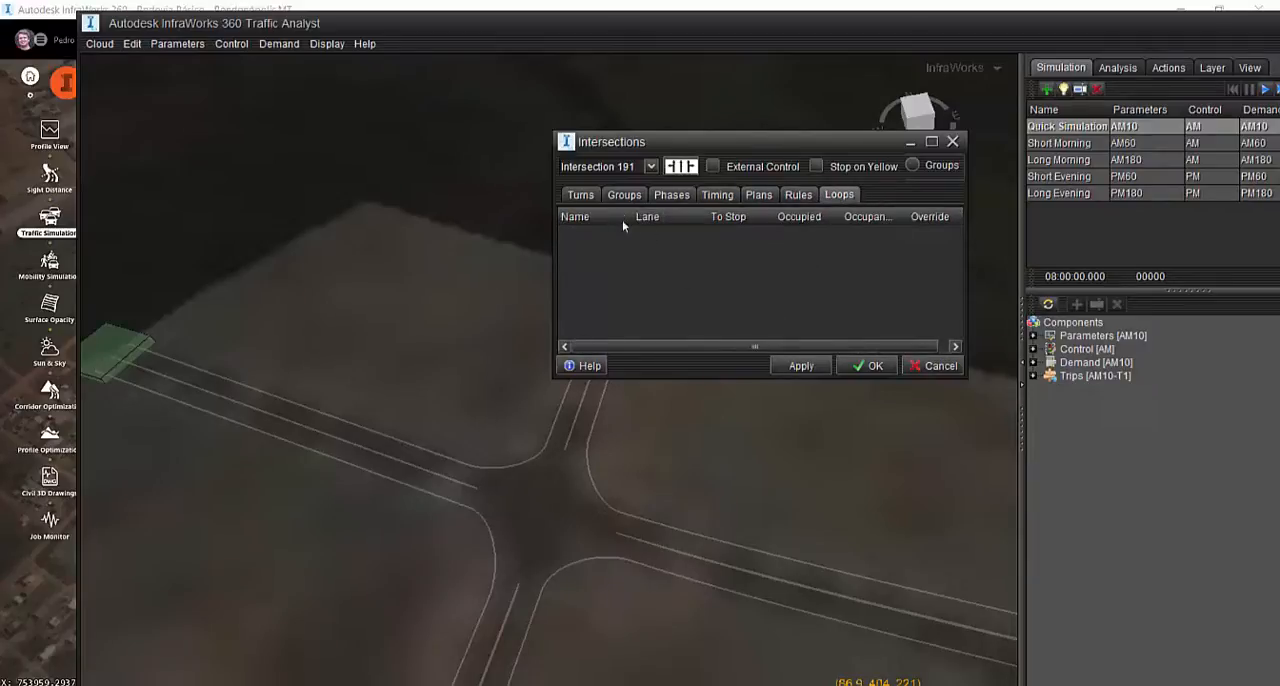
click(580, 195)
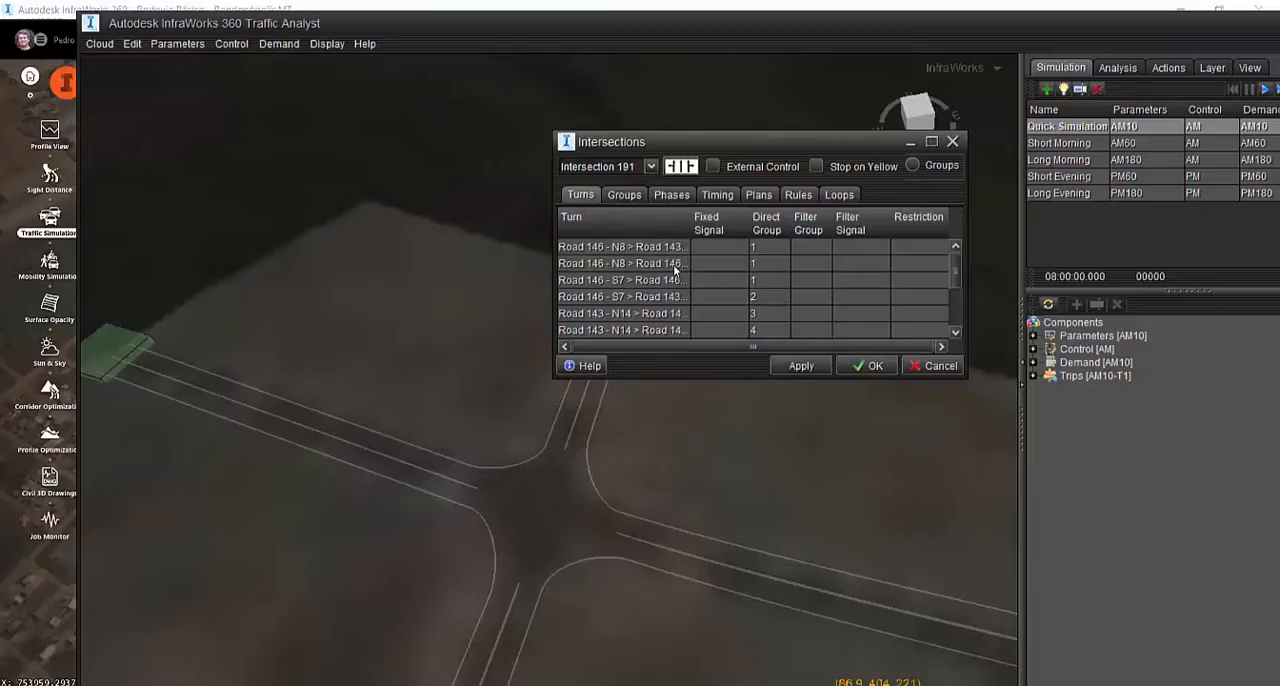
scroll(673, 272, down, 3)
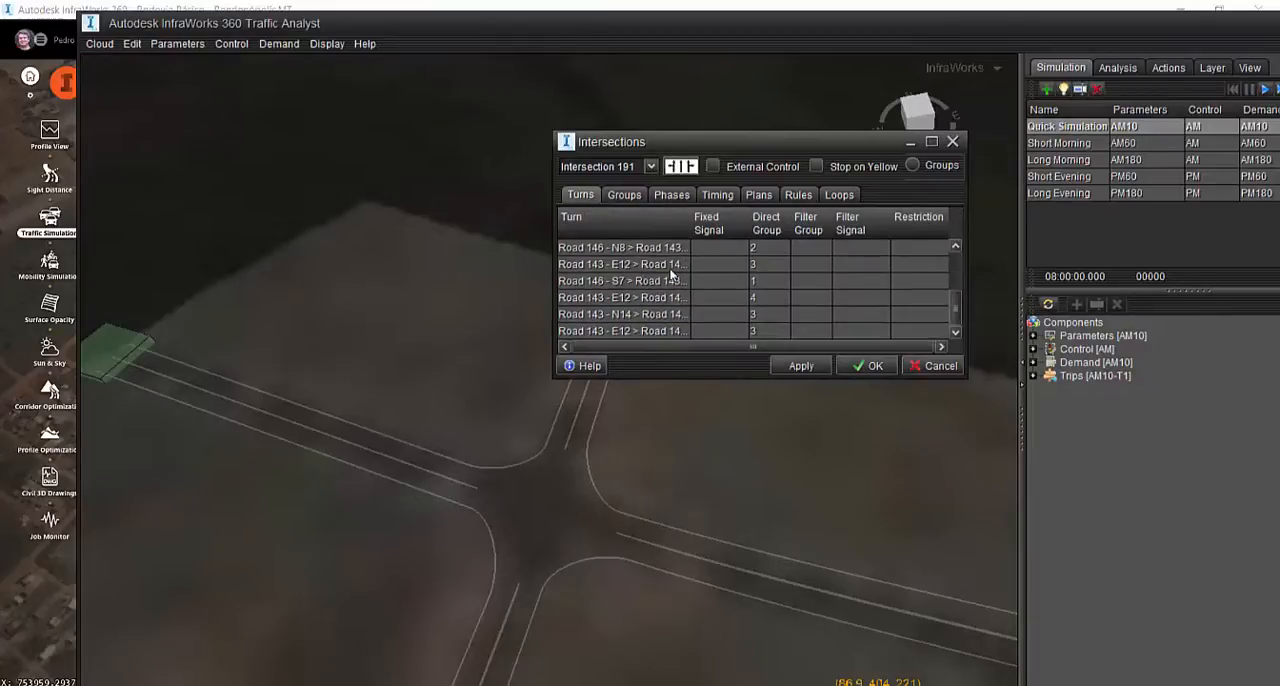
Look through Intersection 191's list of turns once more and leave the intersection settings without changes
scroll(673, 275, up, 3)
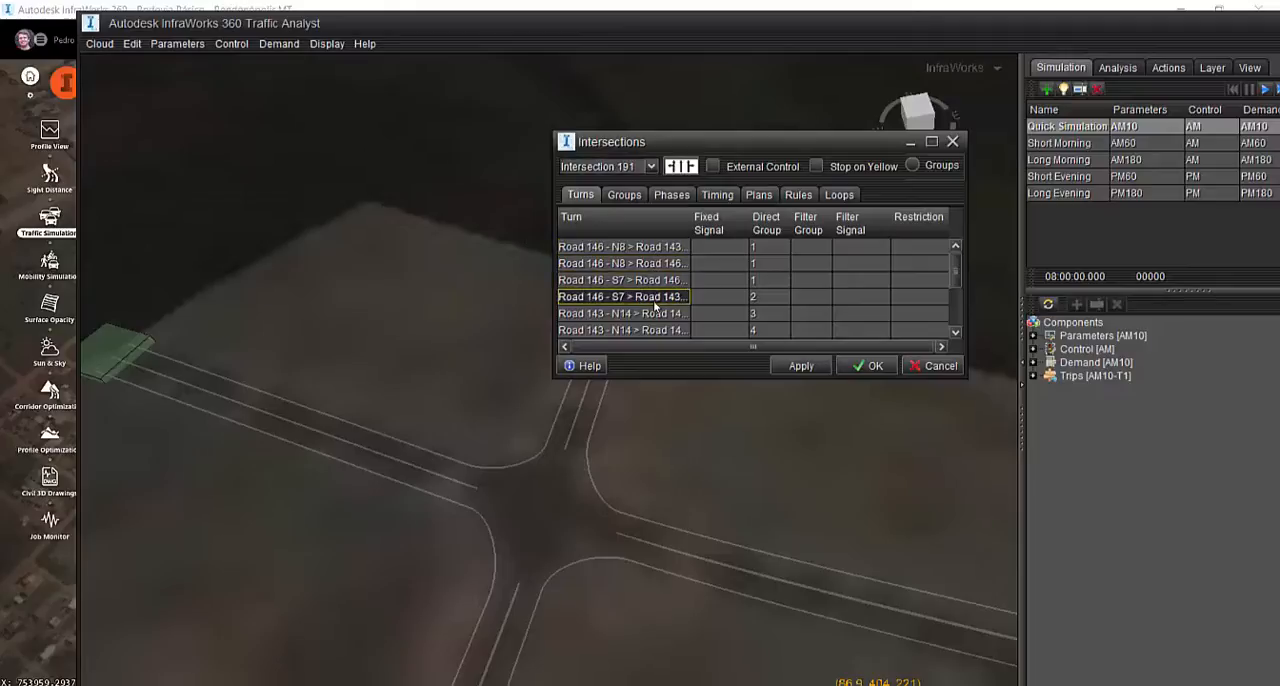
scroll(655, 334, down, 3)
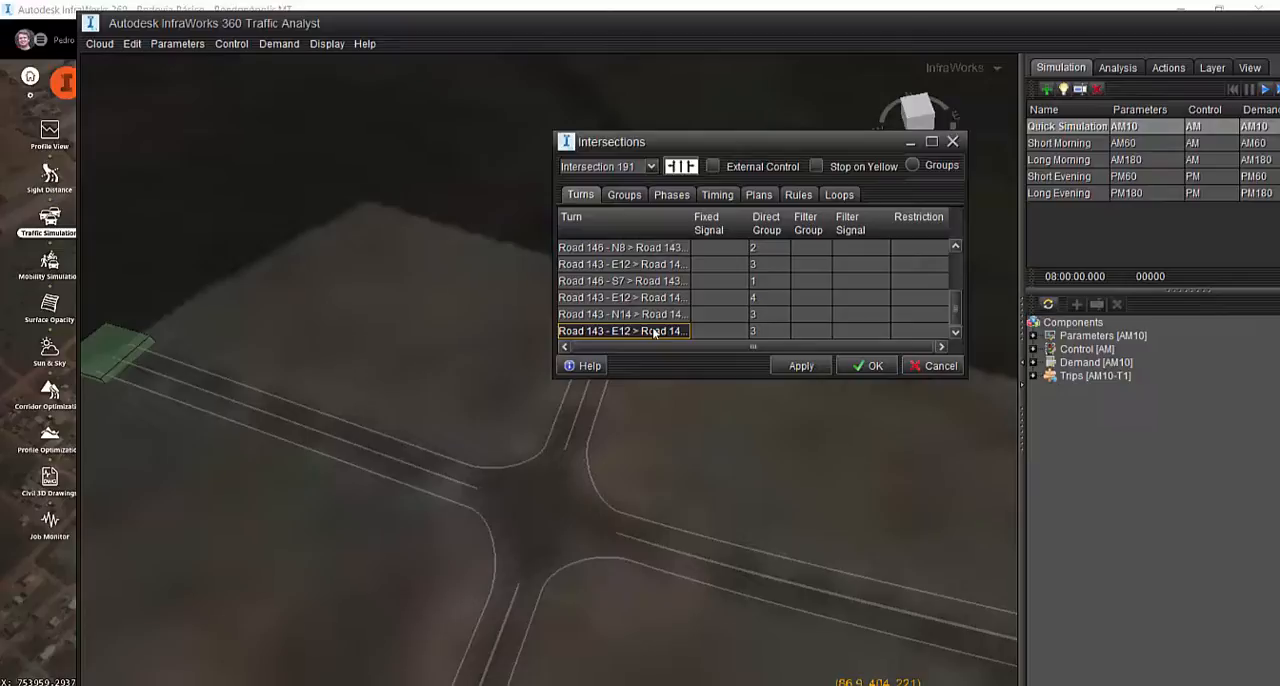
click(912, 368)
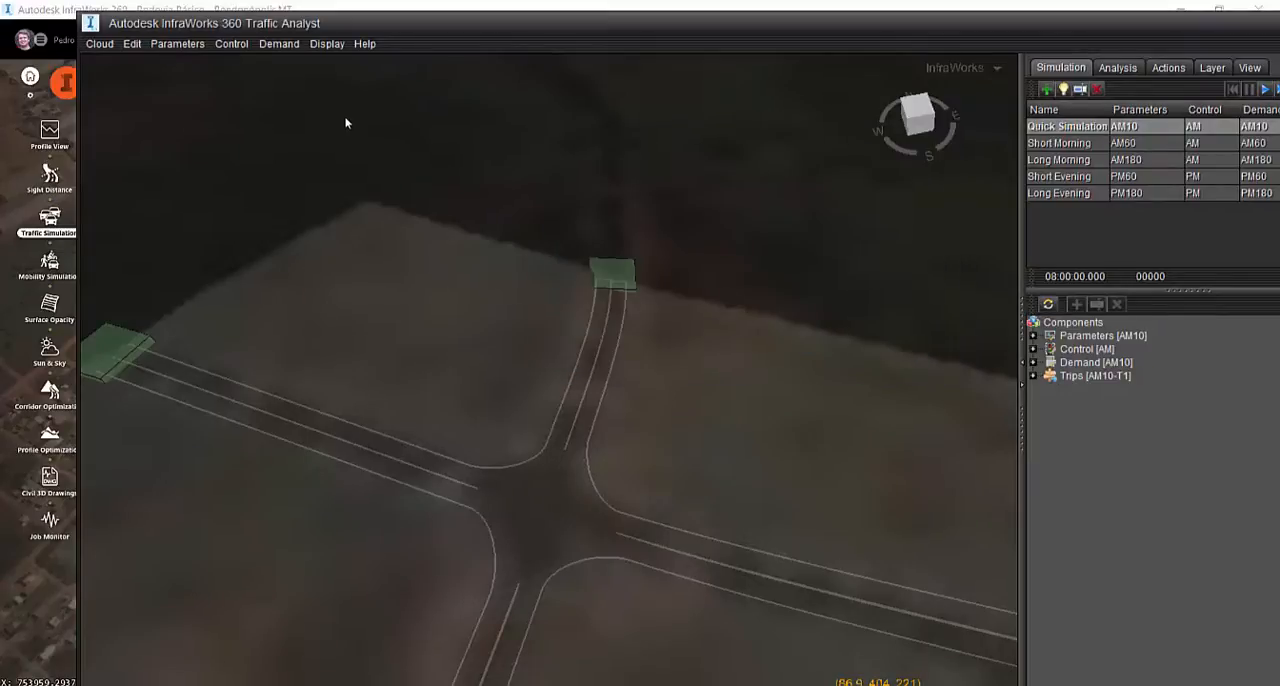
Open the demand editor for AM10 and move its window clear of the road network
click(279, 44)
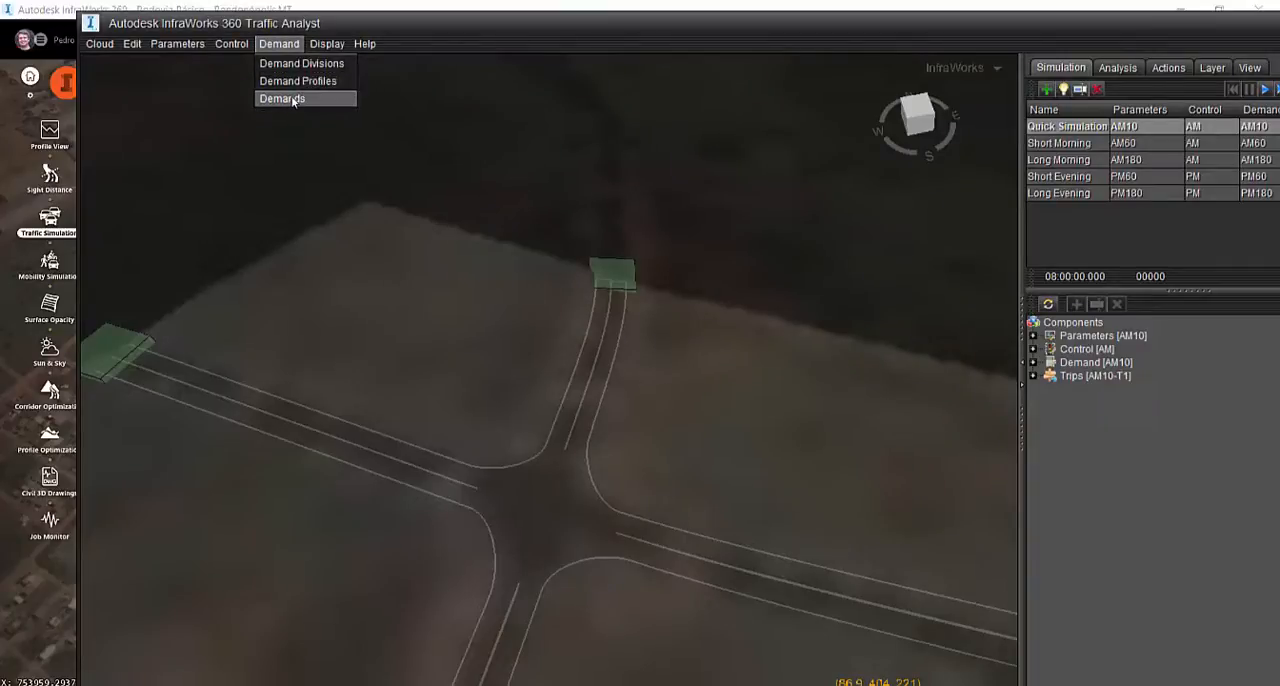
click(236, 45)
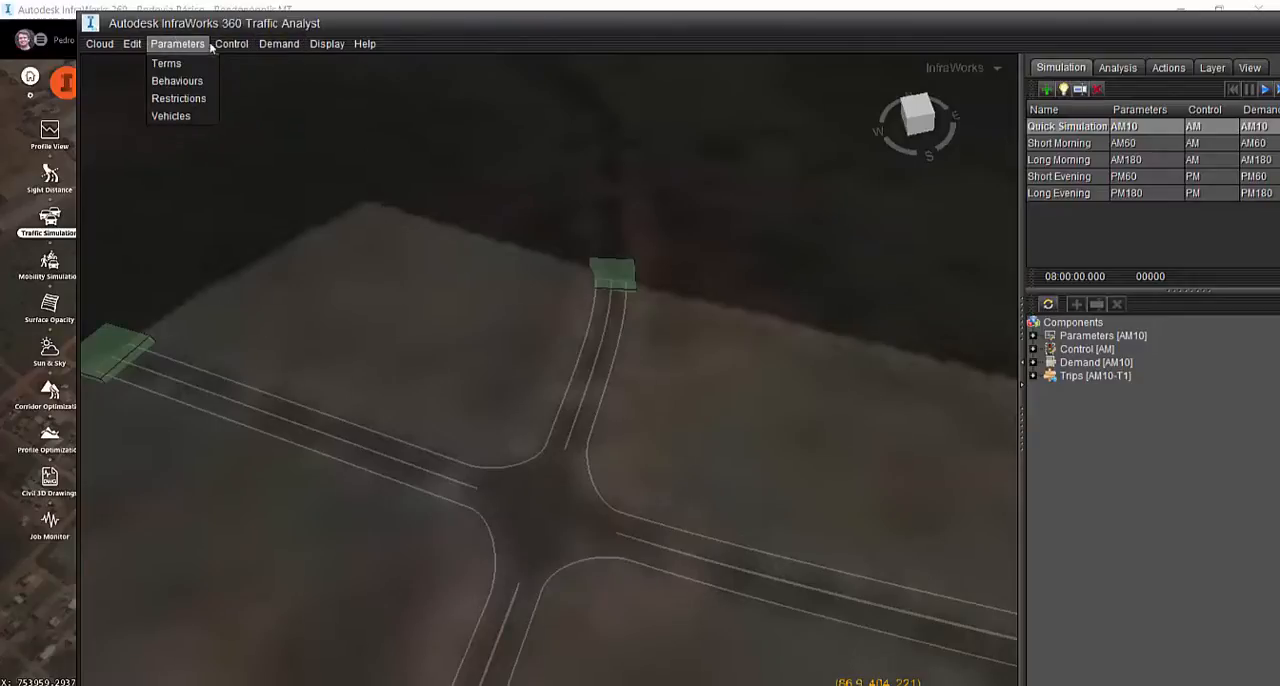
mouse_move(263, 51)
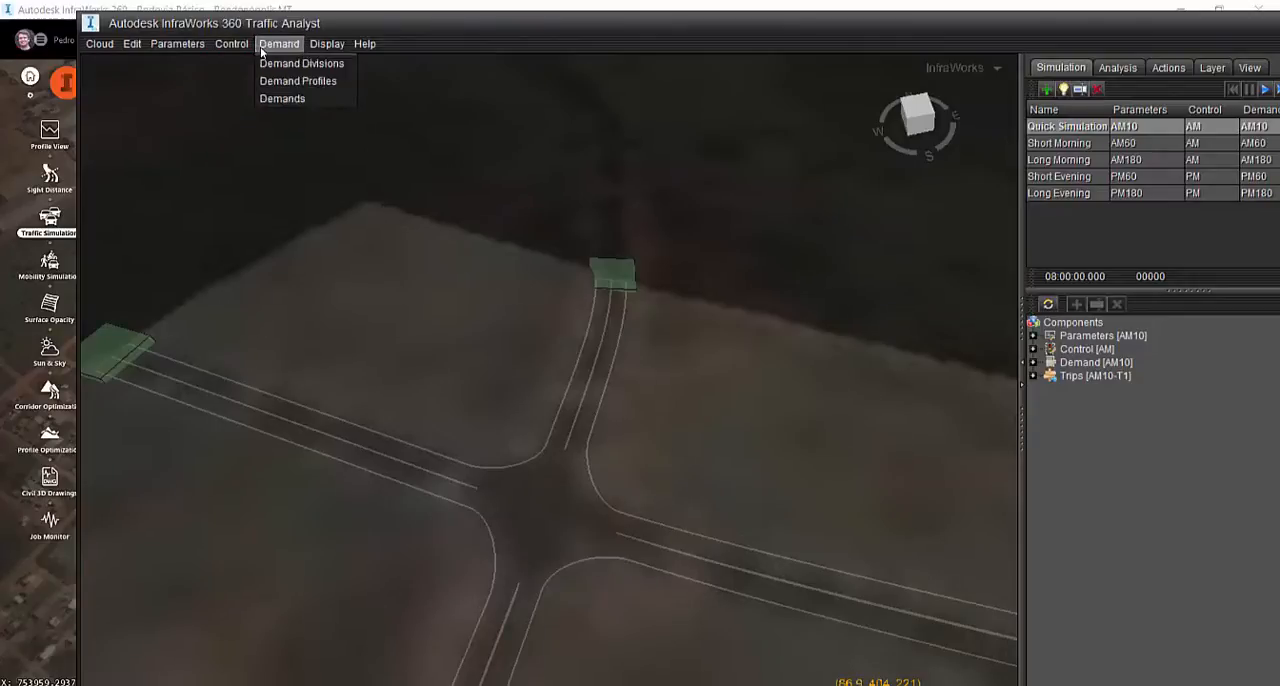
click(268, 100)
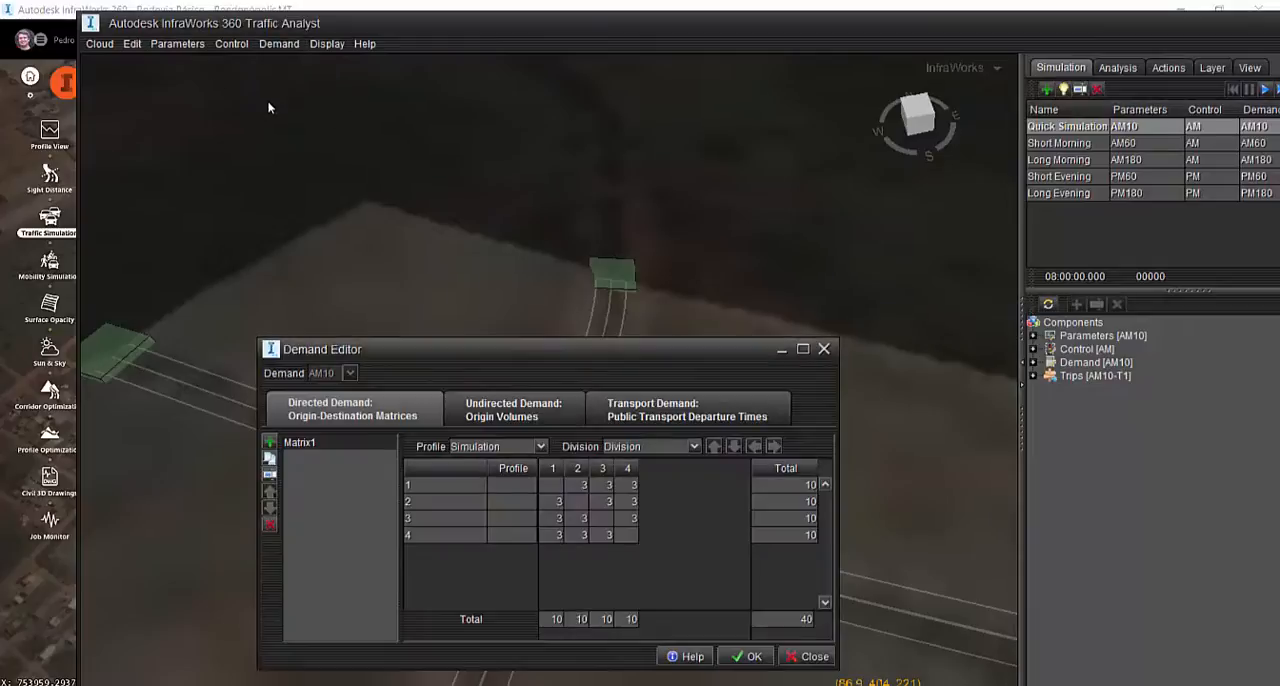
drag(439, 346, 261, 43)
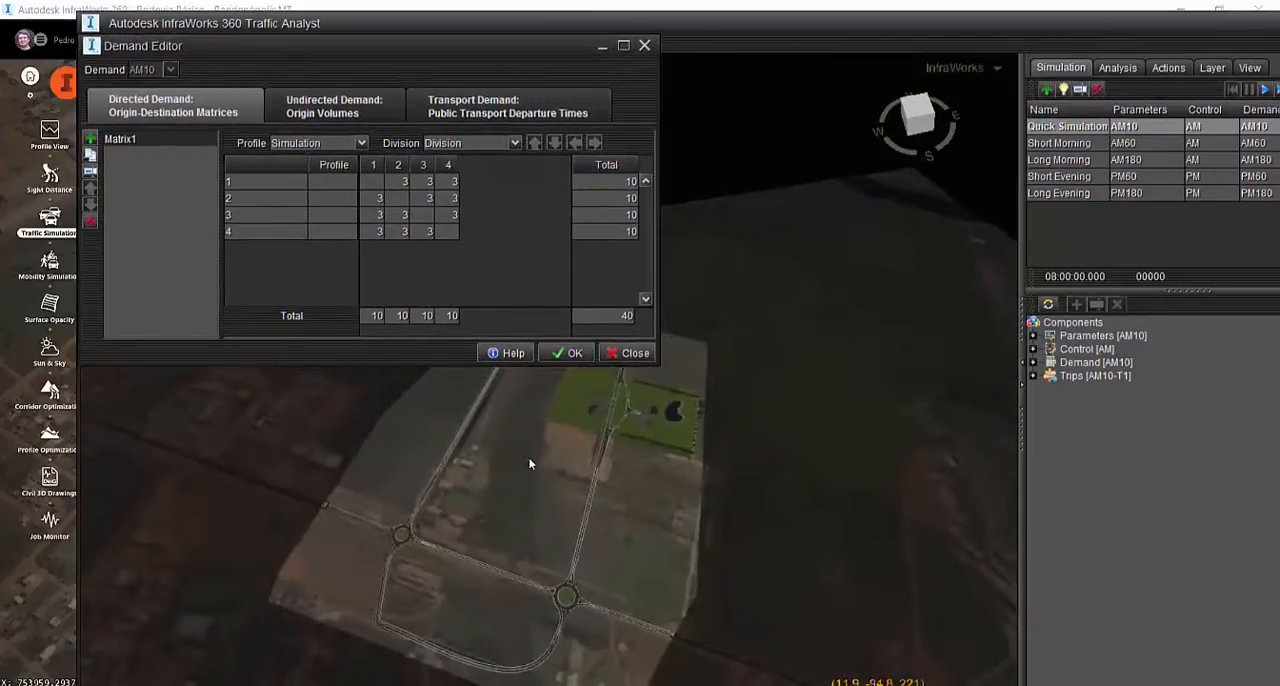
Inspect the origin-destination routes of zones 1, 2, 3 and 4 of Matrix1 in the model
click(279, 183)
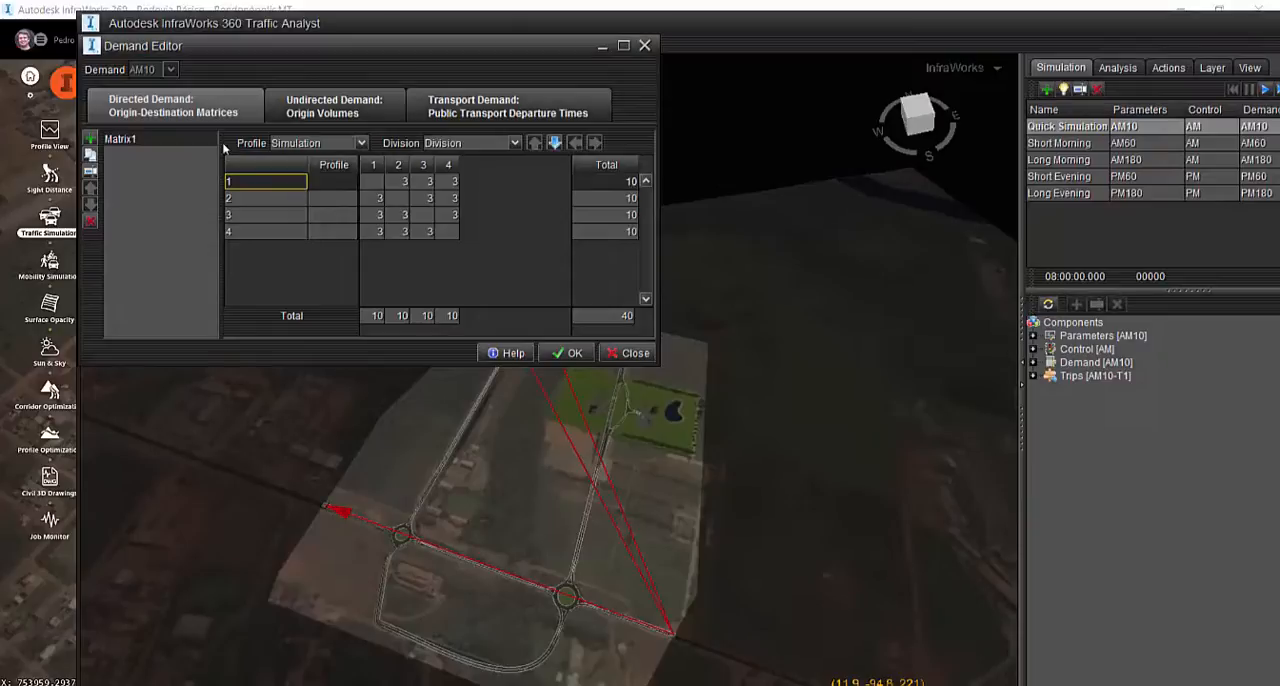
click(271, 200)
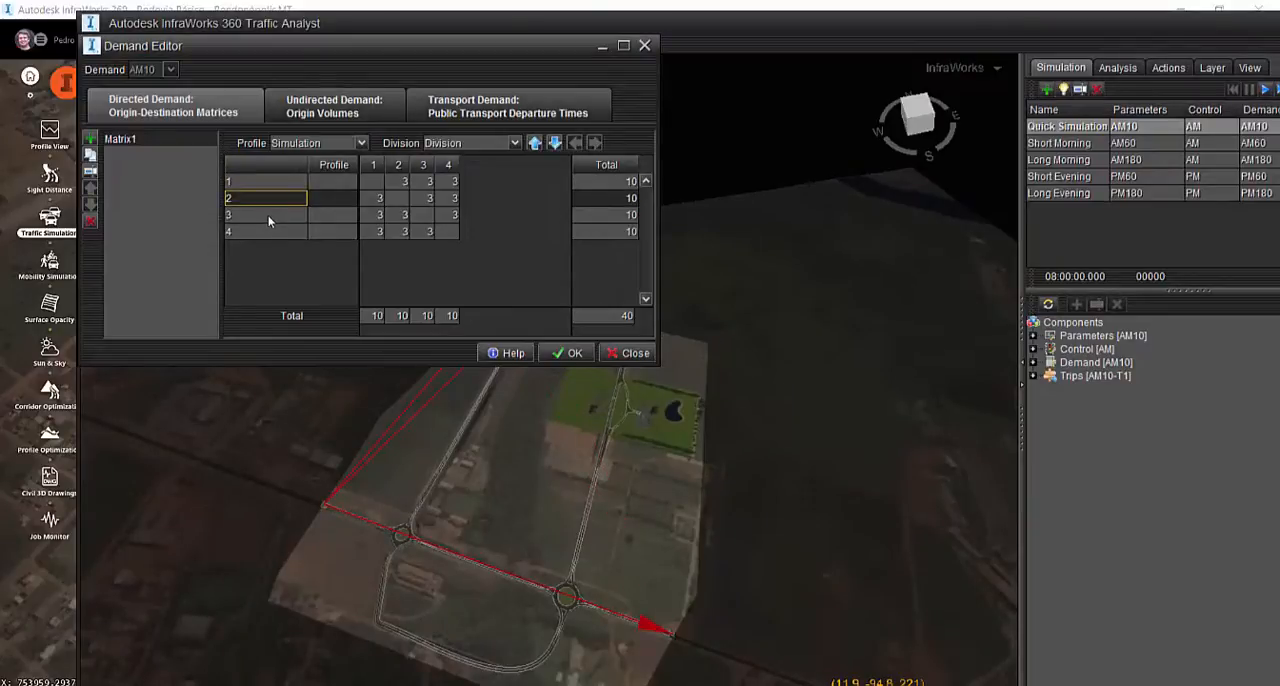
click(268, 217)
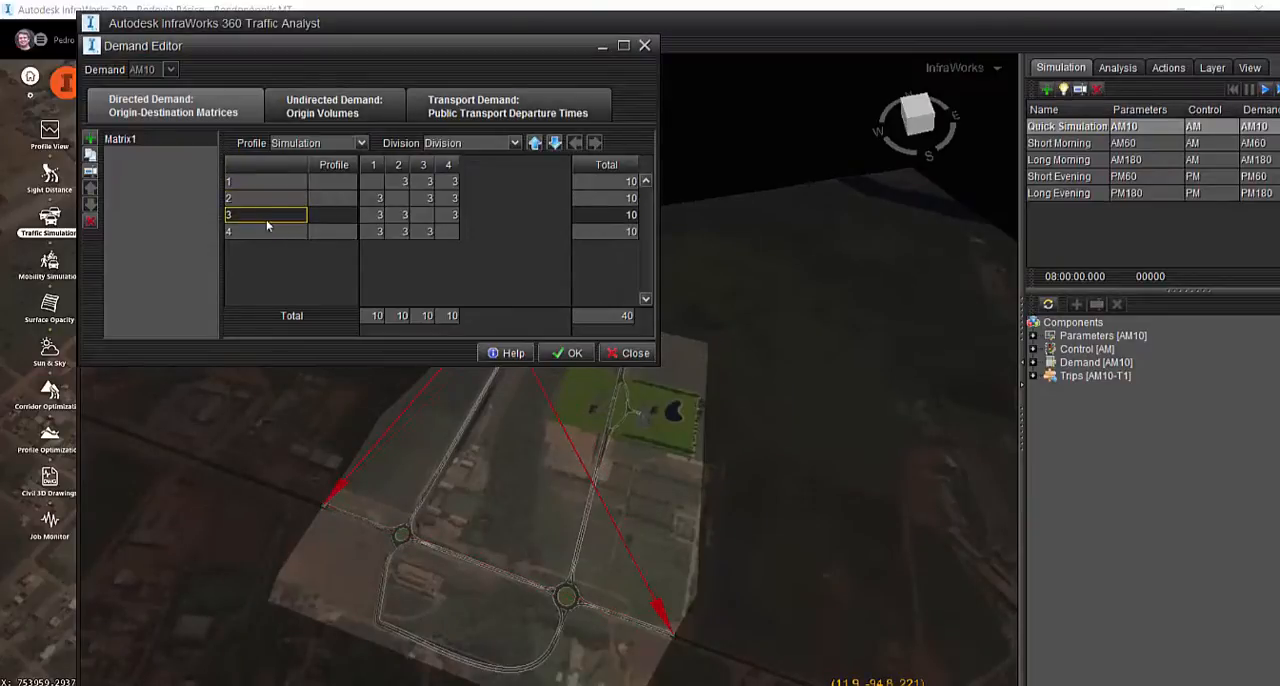
click(269, 232)
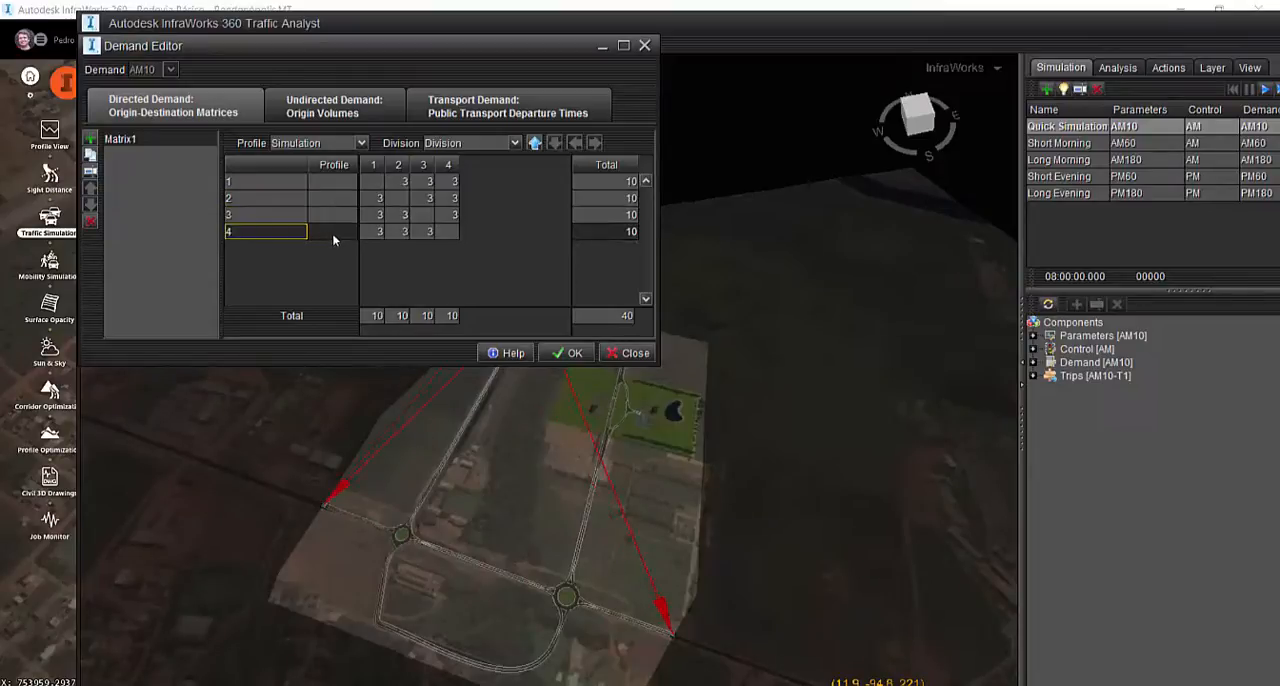
Set the Matrix1 demand from zone 1 to zones 2, 3 and 4 to 30 trips each
click(405, 181)
text(30)
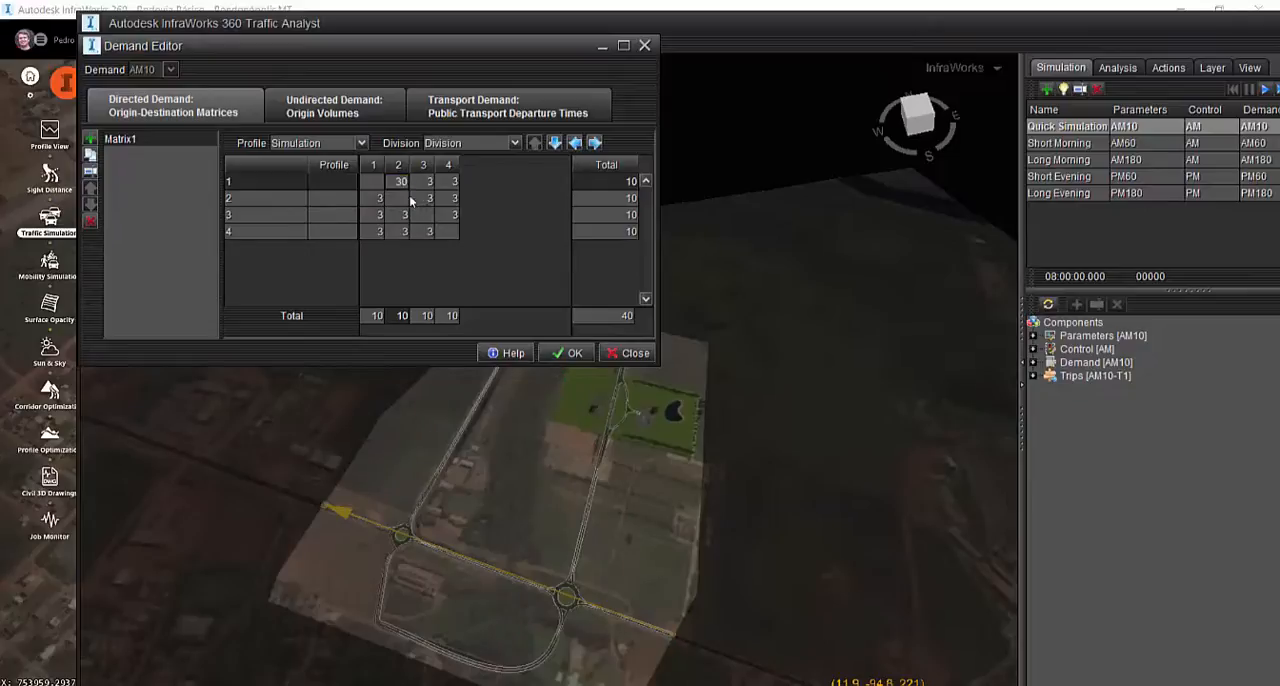
click(413, 201)
click(402, 183)
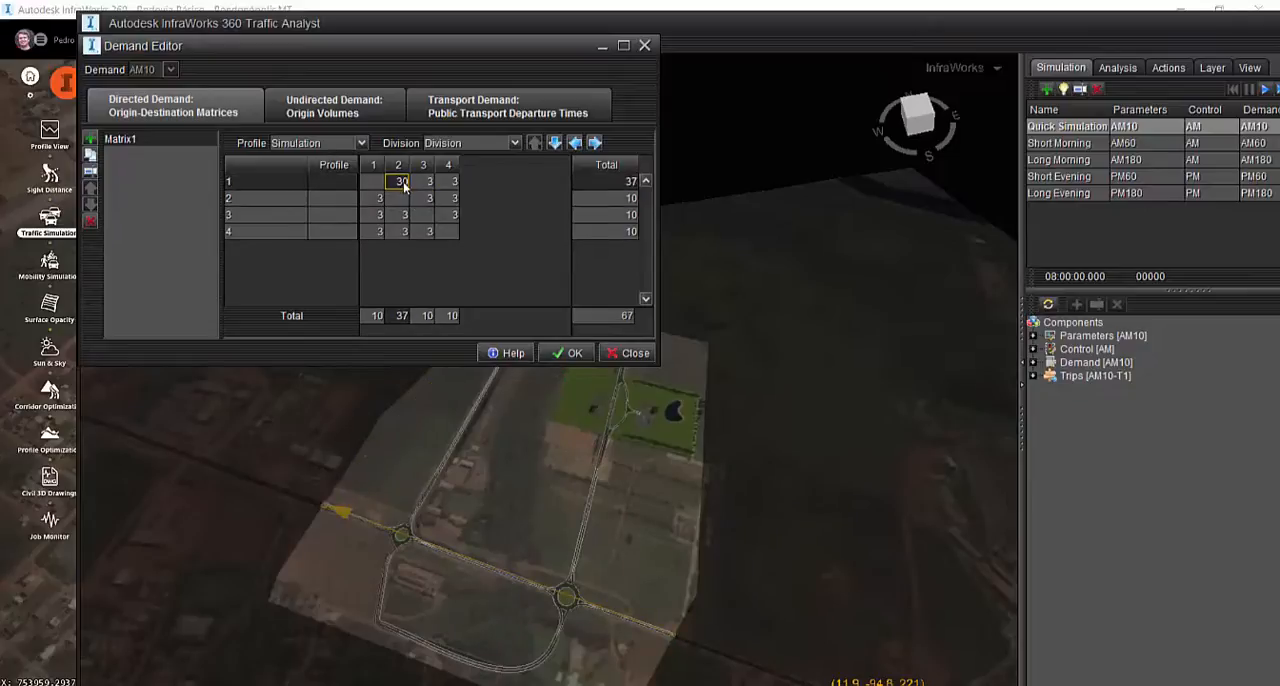
click(428, 185)
text(30)
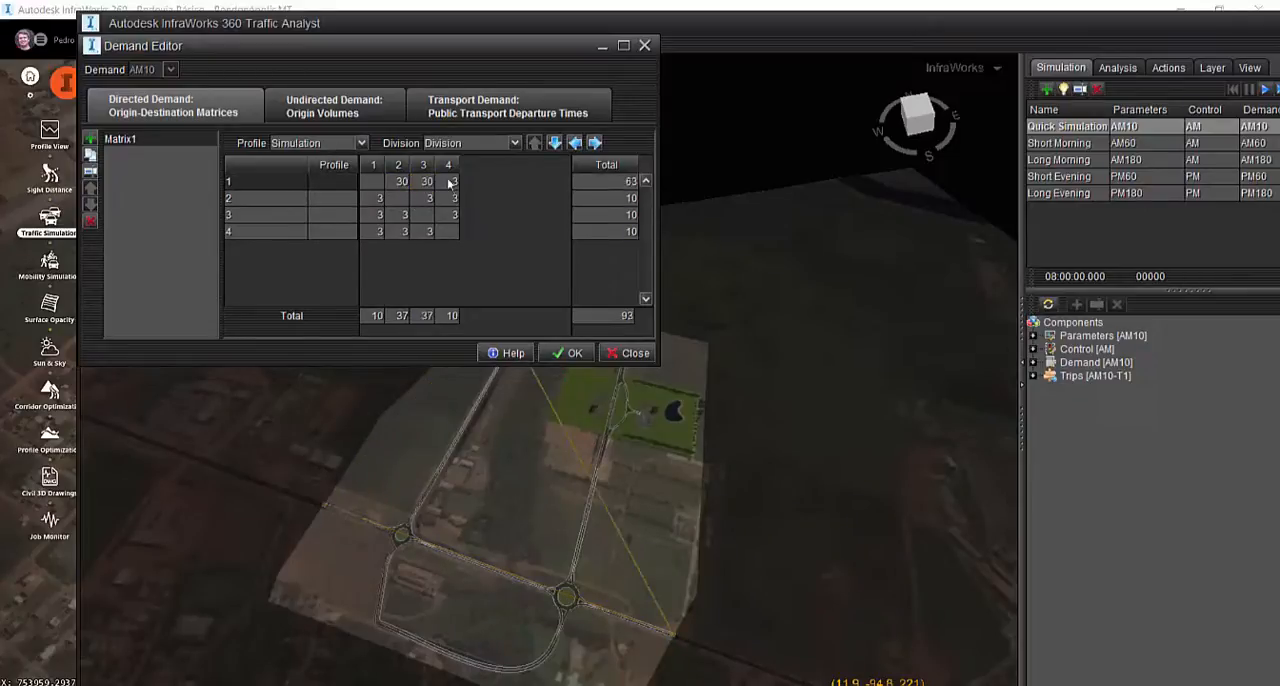
click(449, 184)
text(30)
Set the Matrix1 demand from zones 2 and 3 to every other zone to 30 trips each
click(452, 201)
text(30)
click(449, 216)
text(30)
click(428, 200)
text(30)
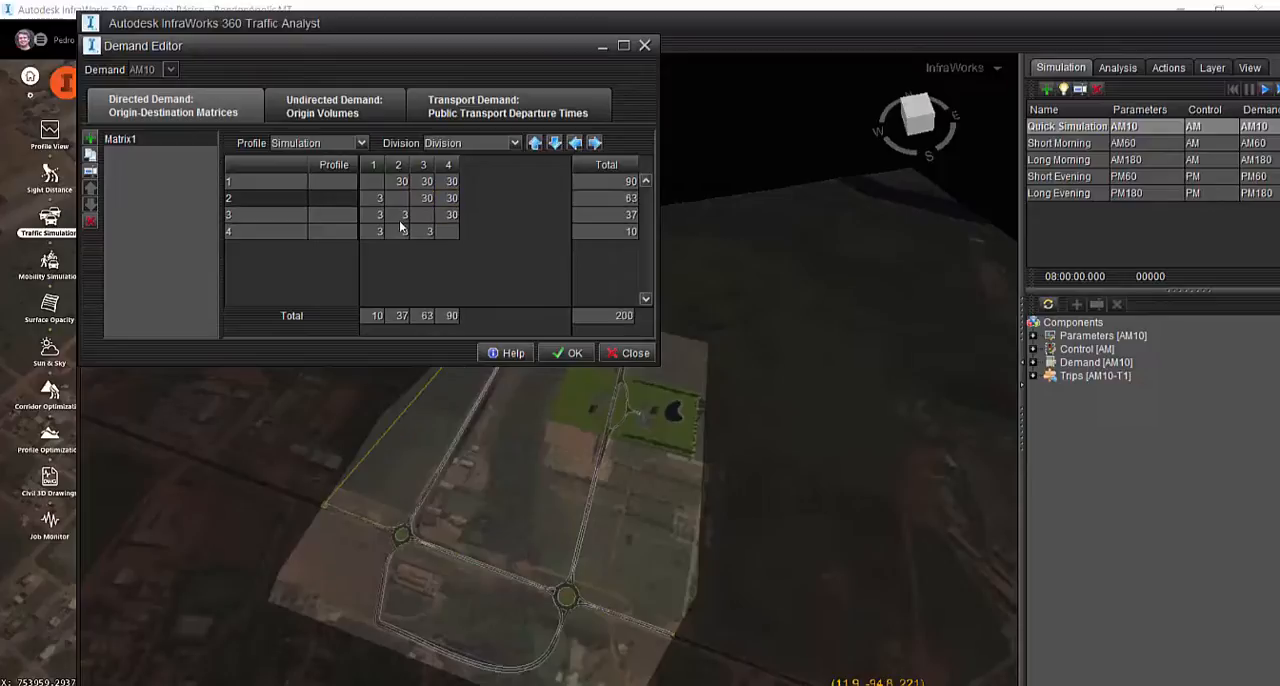
click(400, 218)
text(30)
click(376, 199)
text(30)
click(376, 216)
text(30)
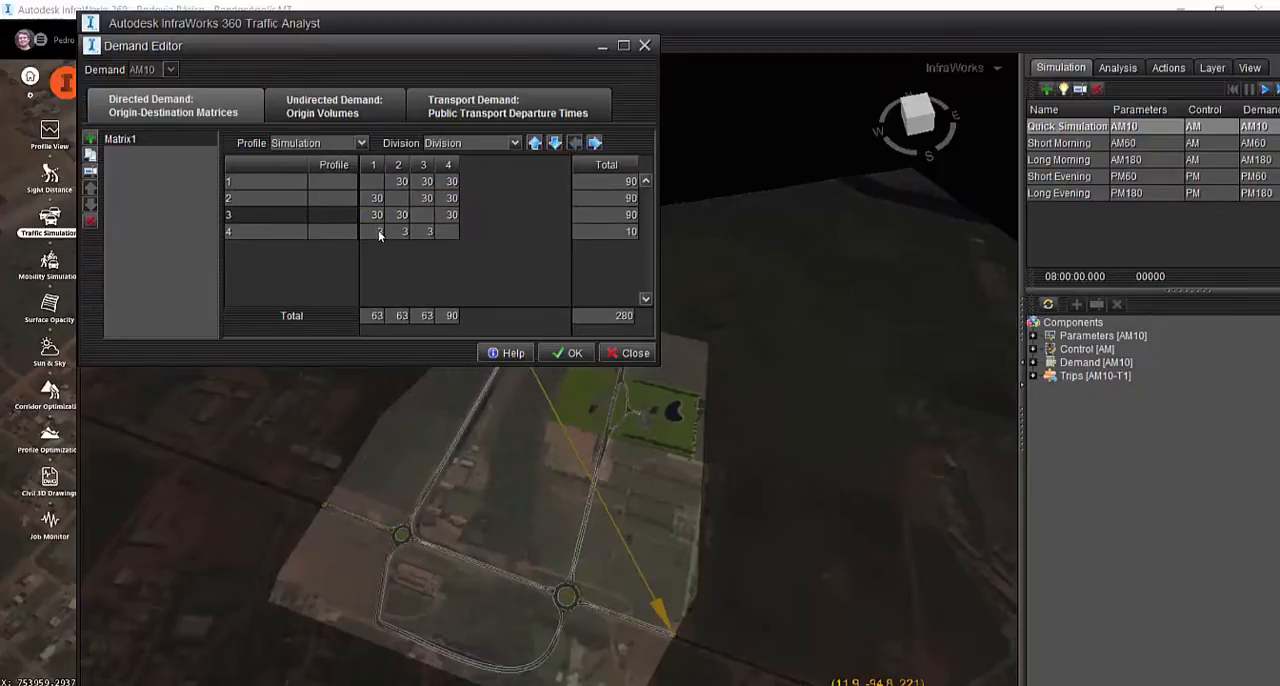
Set the demand from zone 4 to zones 1, 2 and 3 to 30 trips each and accept the matrix
click(376, 232)
text(30)
click(399, 233)
key(ctrl+v)
click(428, 232)
key(ctrl+v)
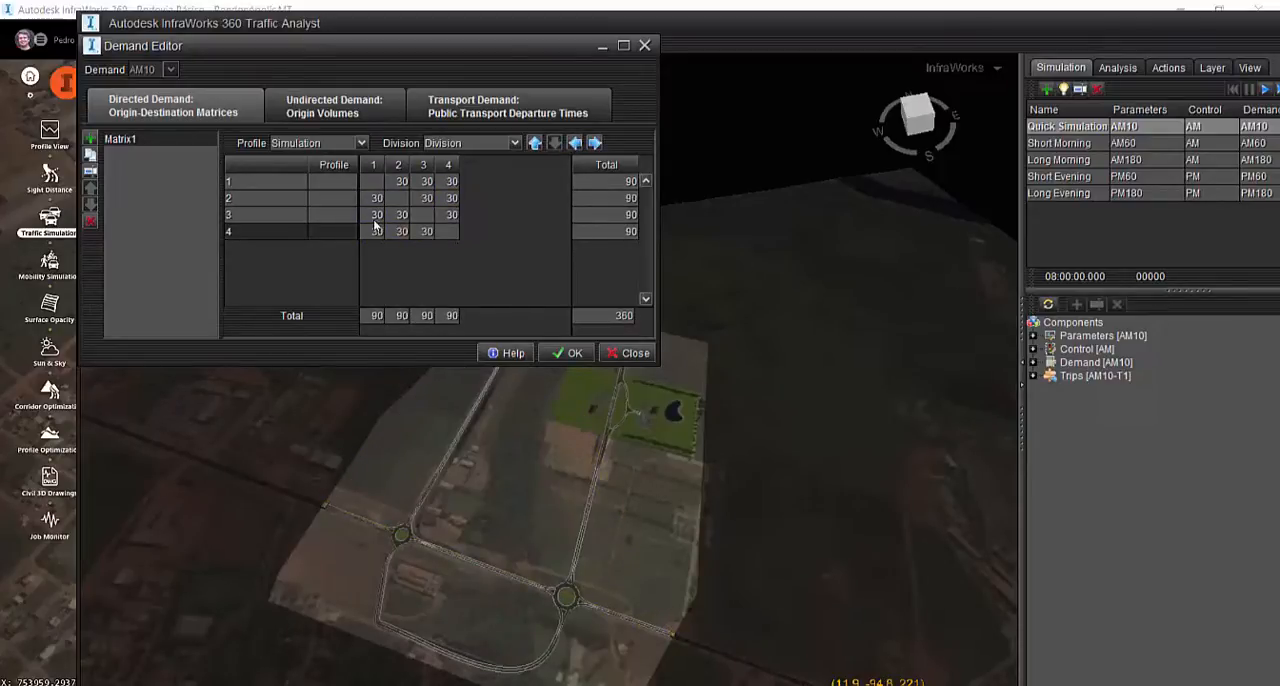
click(589, 357)
View the Simulation demand profile and leave the profiles without changes
click(280, 44)
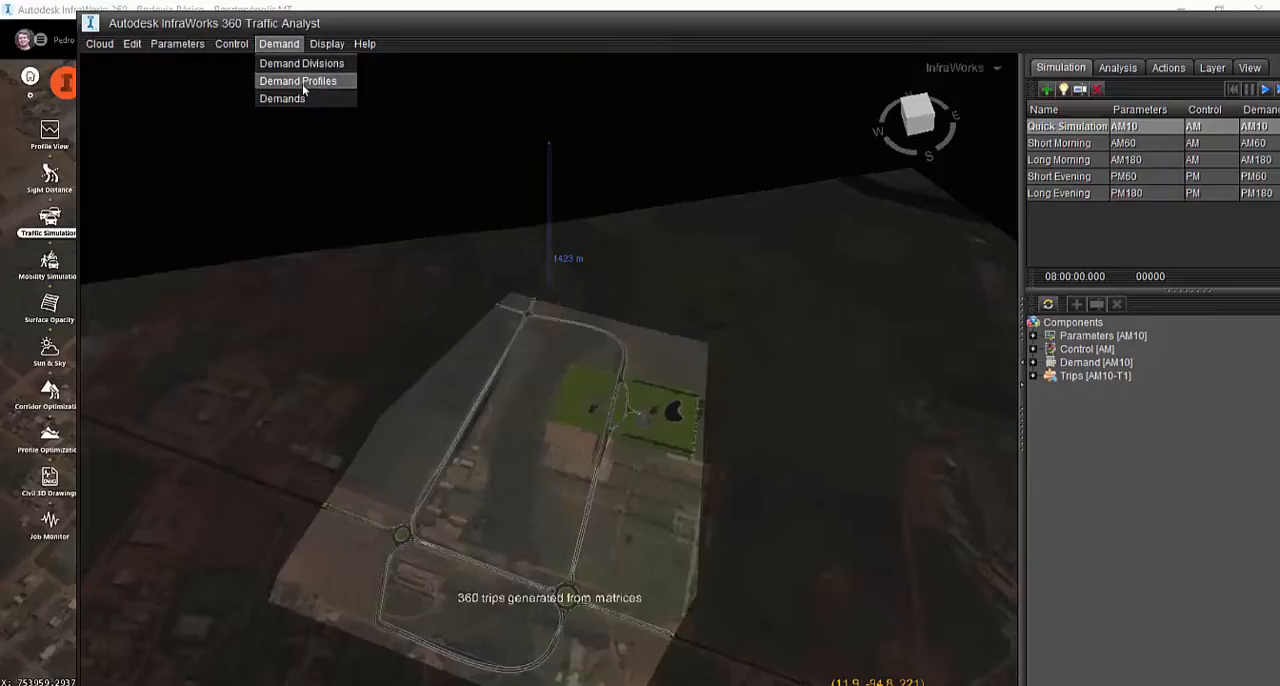
click(302, 82)
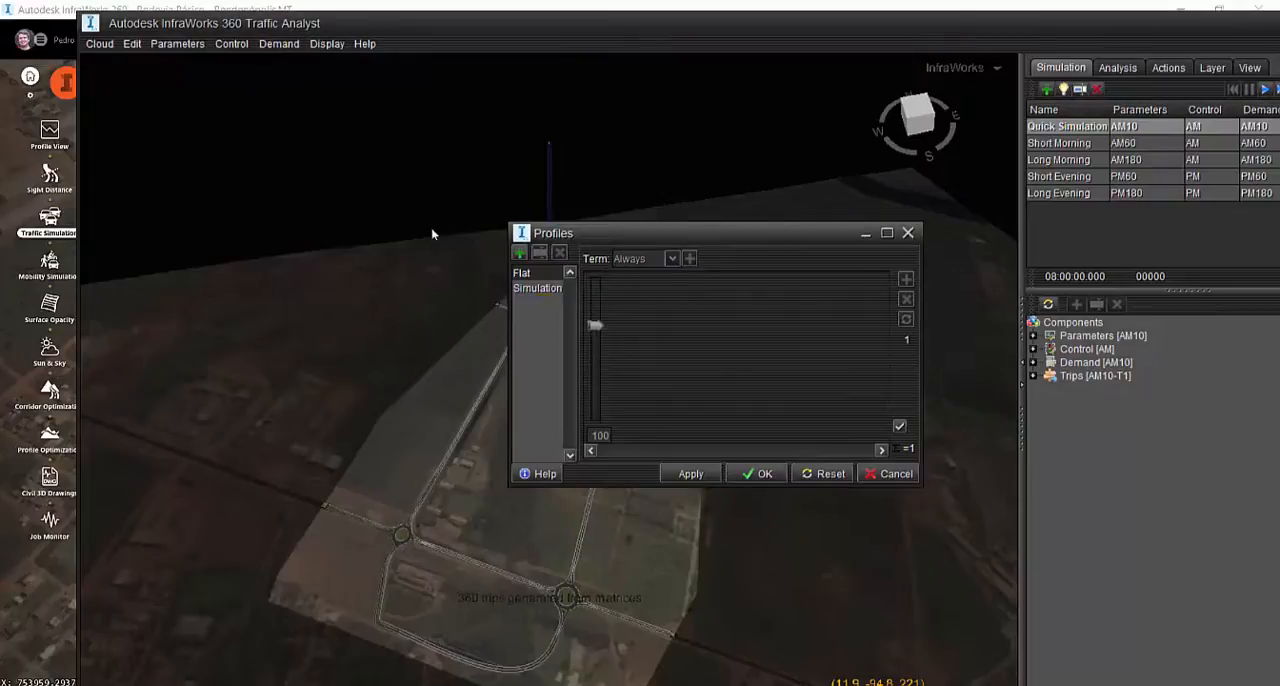
click(540, 290)
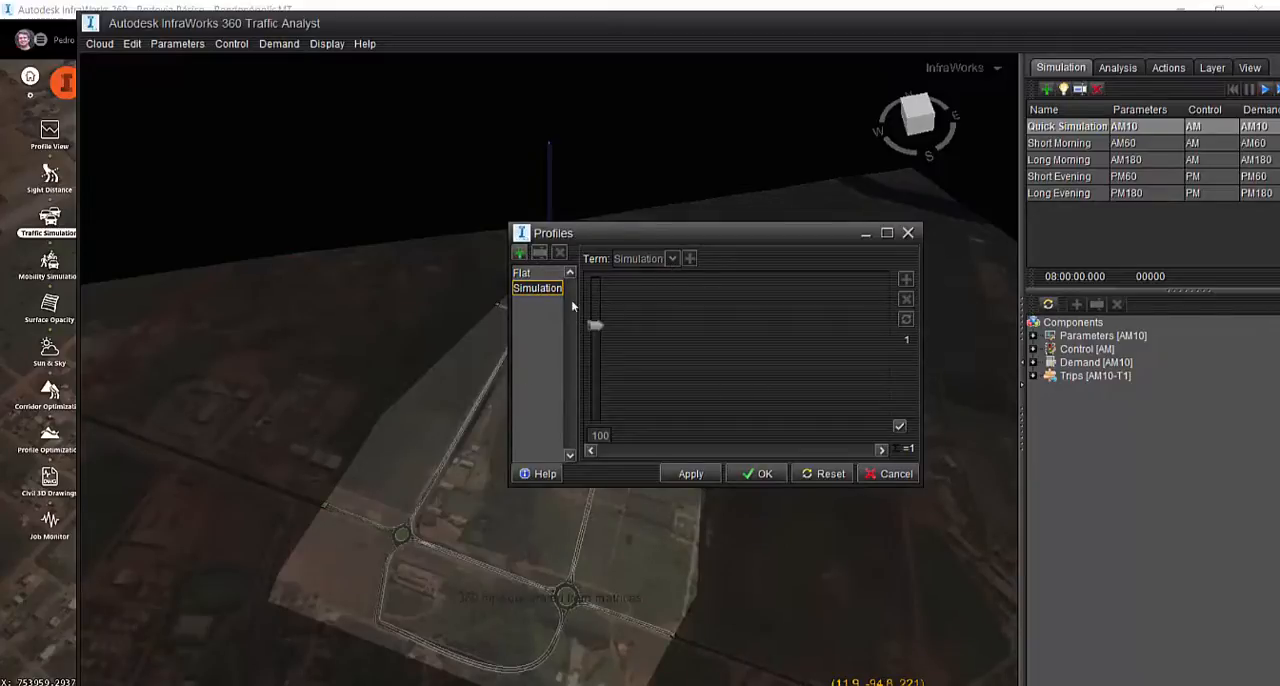
click(868, 475)
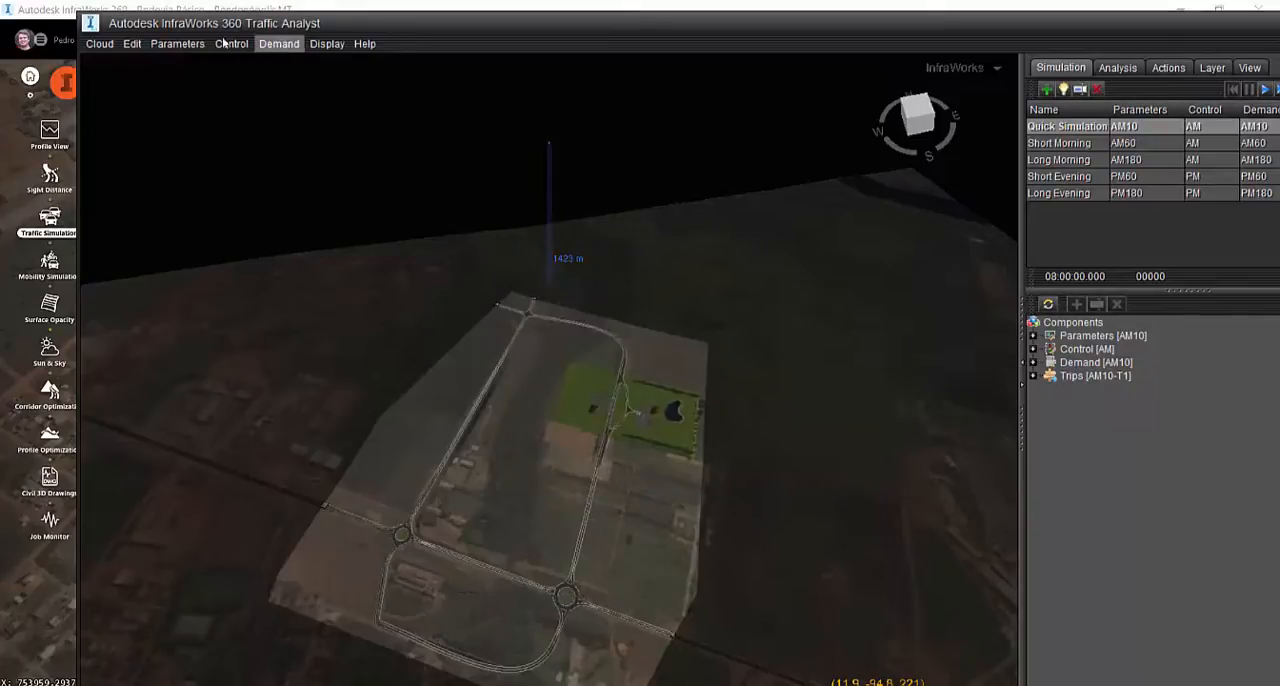
Open the private vehicle demand divisions and enlarge the window to show all vehicle types from Small Car to Truck
click(279, 44)
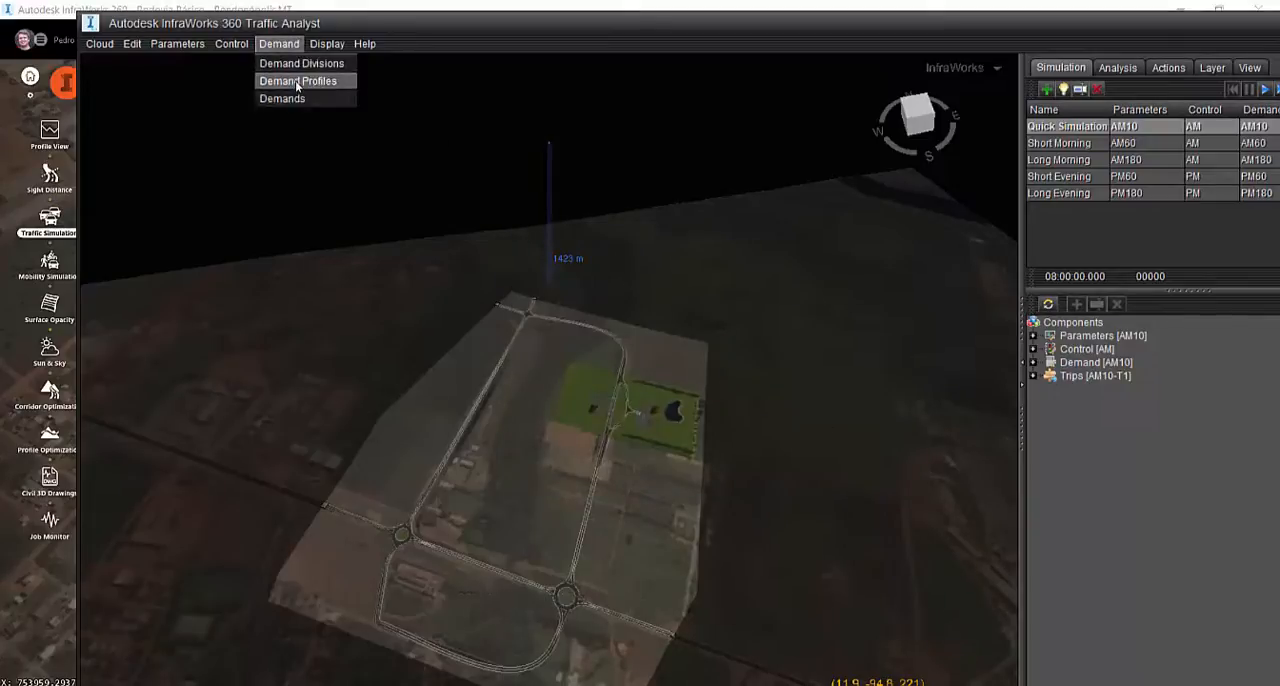
click(292, 63)
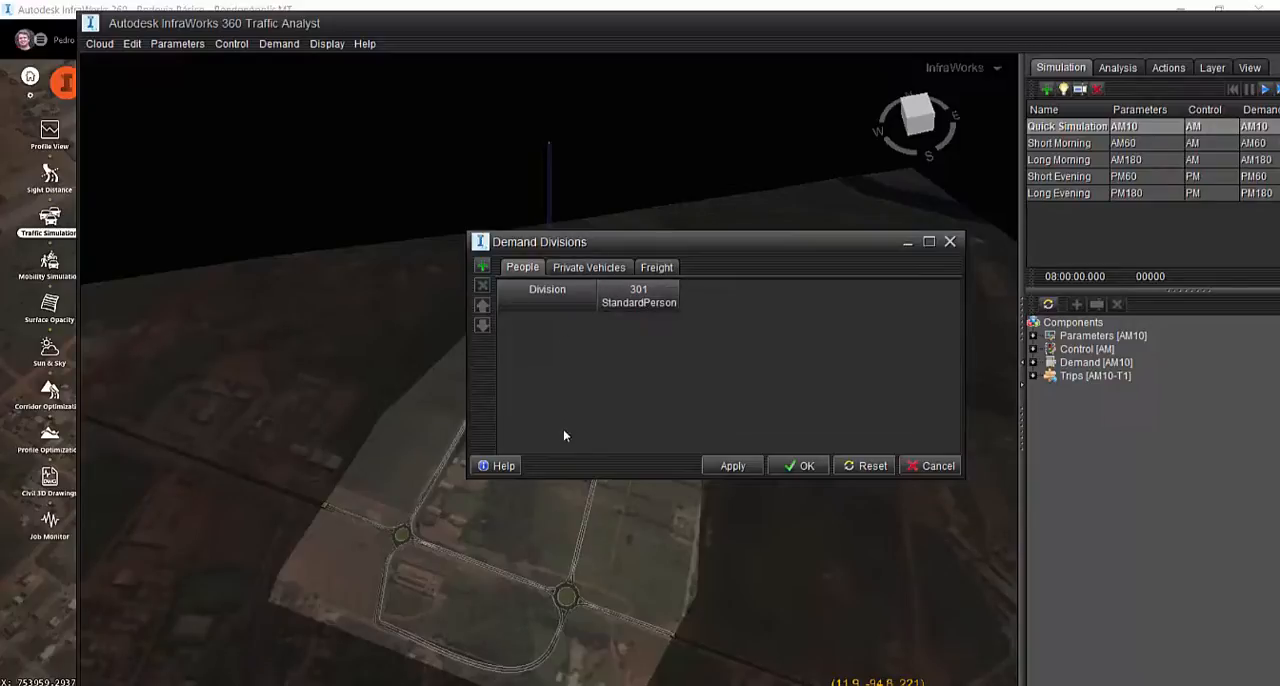
click(594, 270)
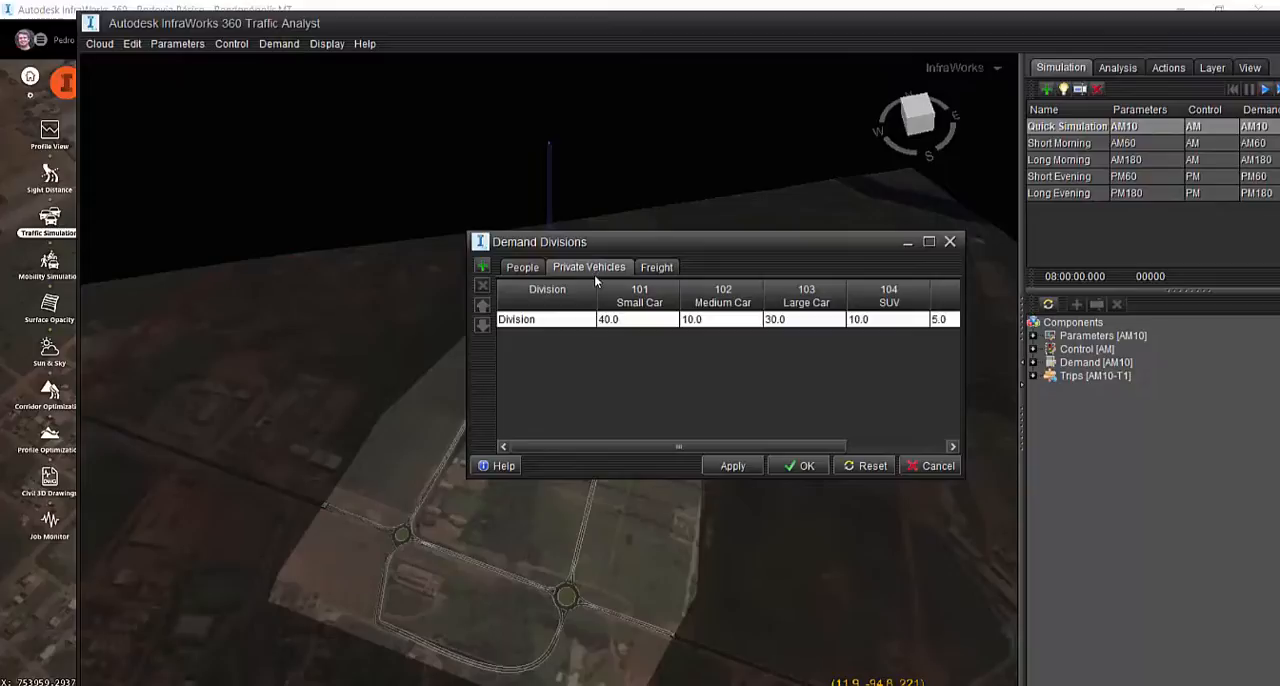
drag(964, 487, 1250, 612)
click(622, 323)
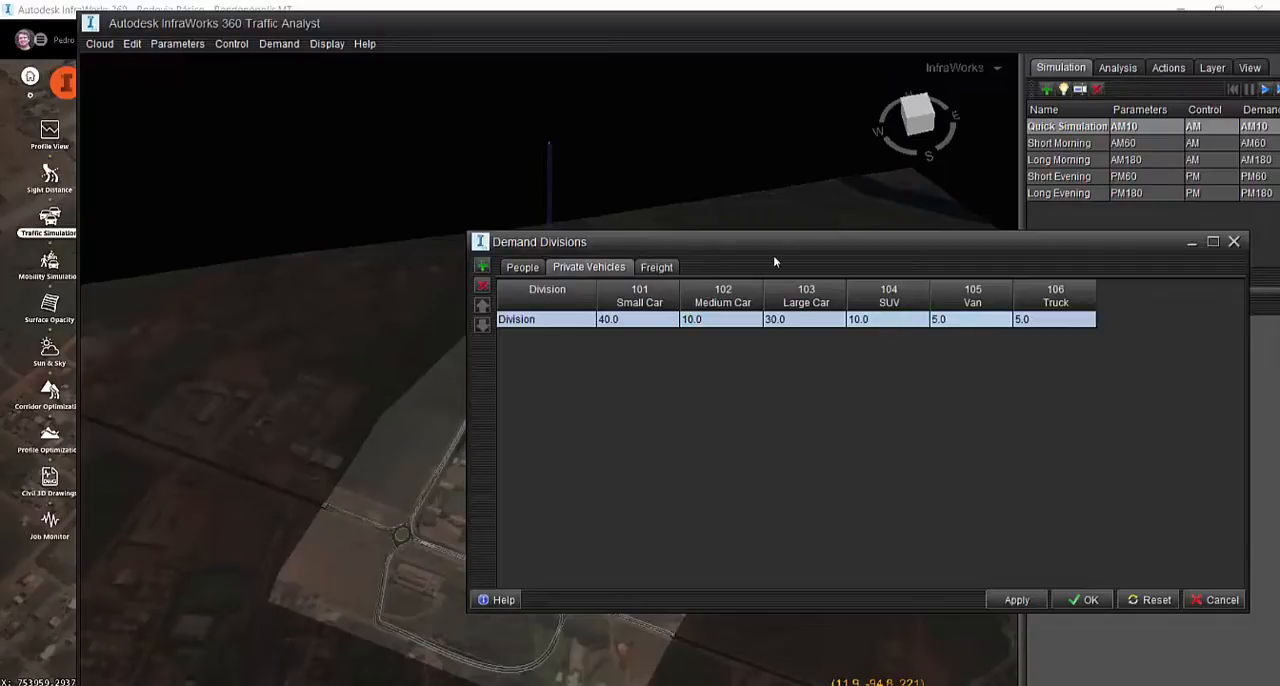
Set the private vehicle division's Truck share to 10 and its Small Car share to 35
double_click(1035, 319)
text(10)
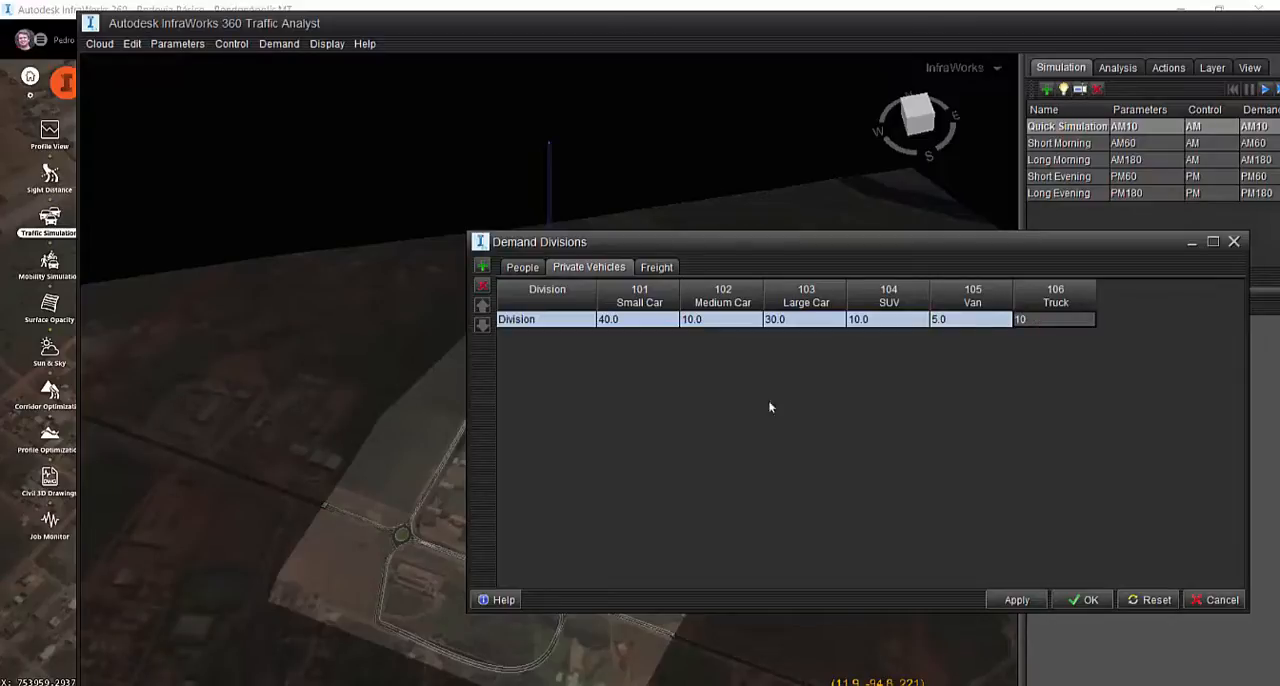
click(946, 321)
click(622, 318)
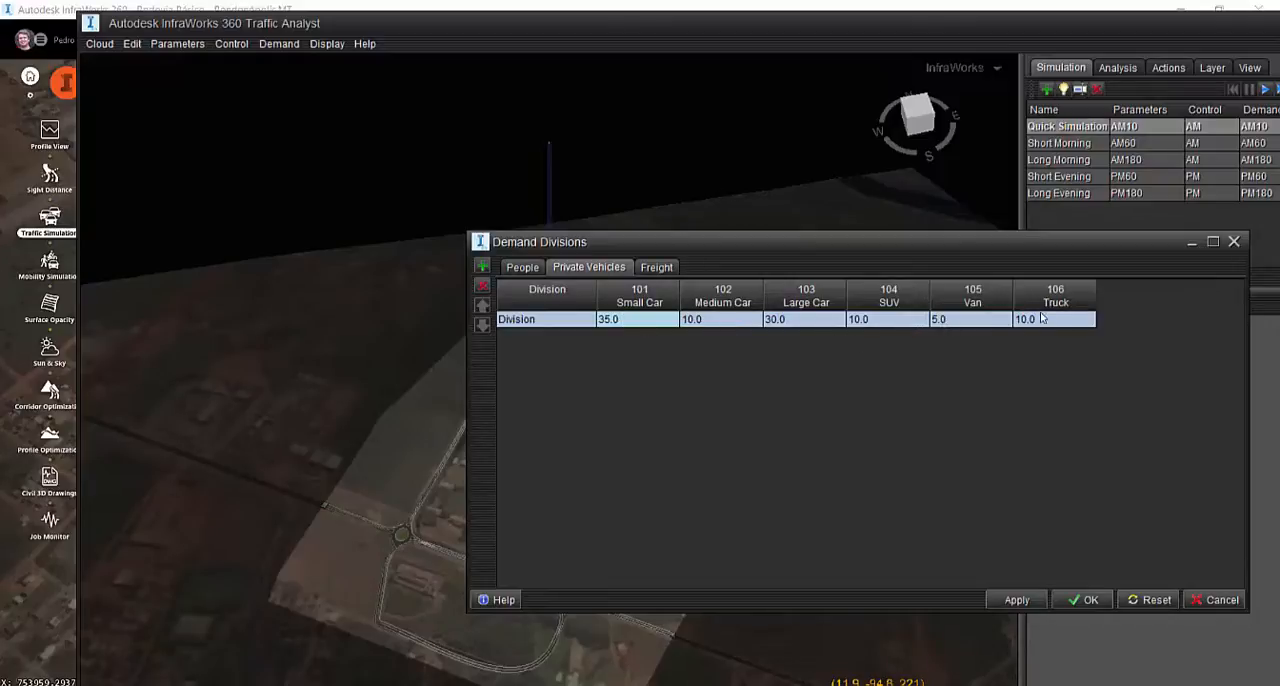
Check the freight and people divisions, return to the private vehicles and accept the demand divisions
click(656, 268)
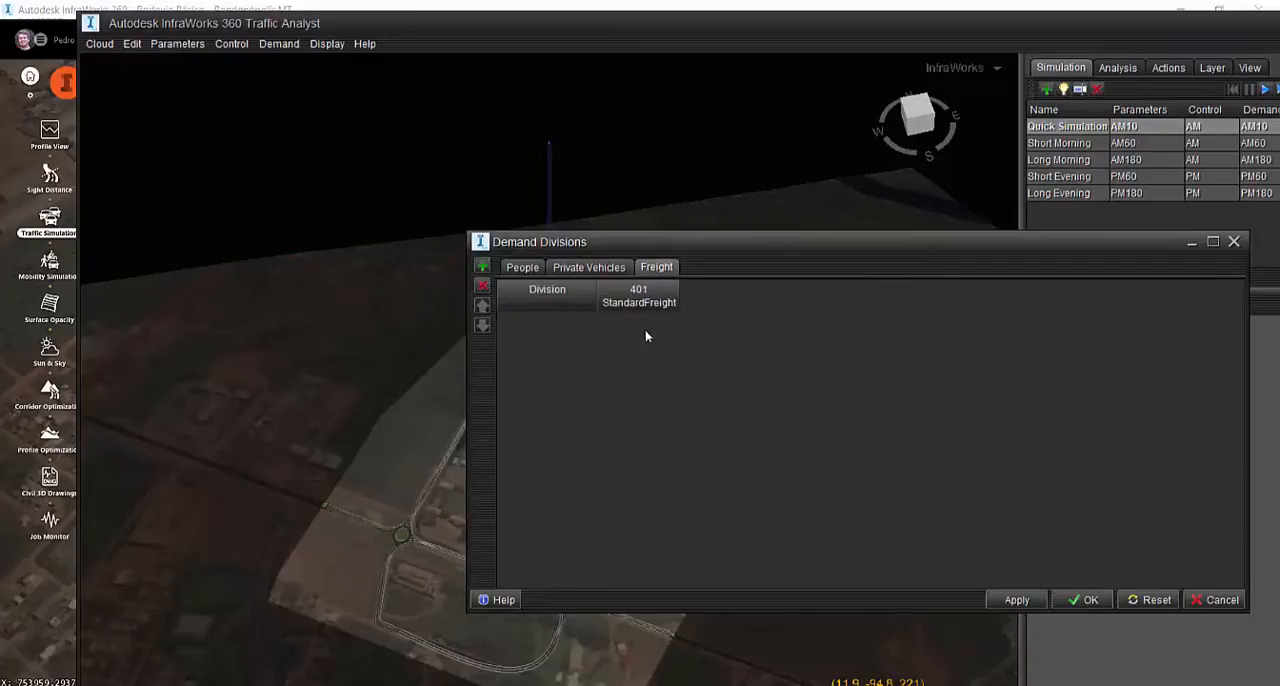
click(566, 276)
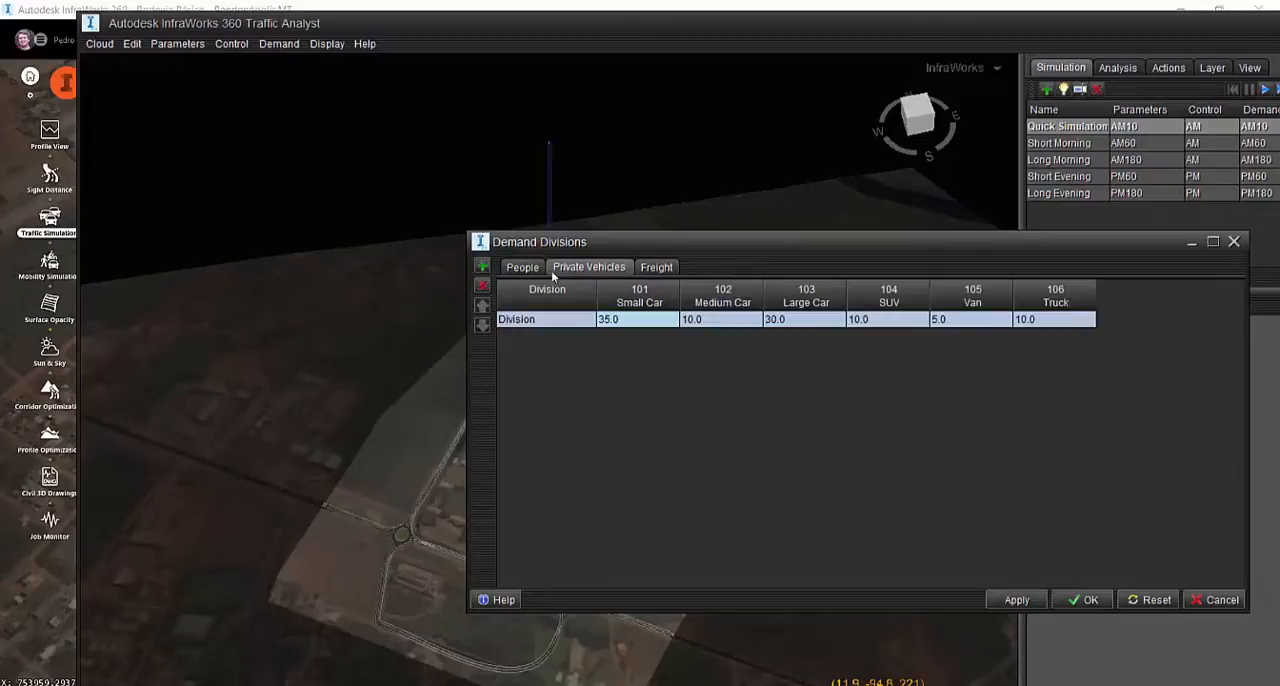
click(523, 271)
click(566, 272)
click(1088, 600)
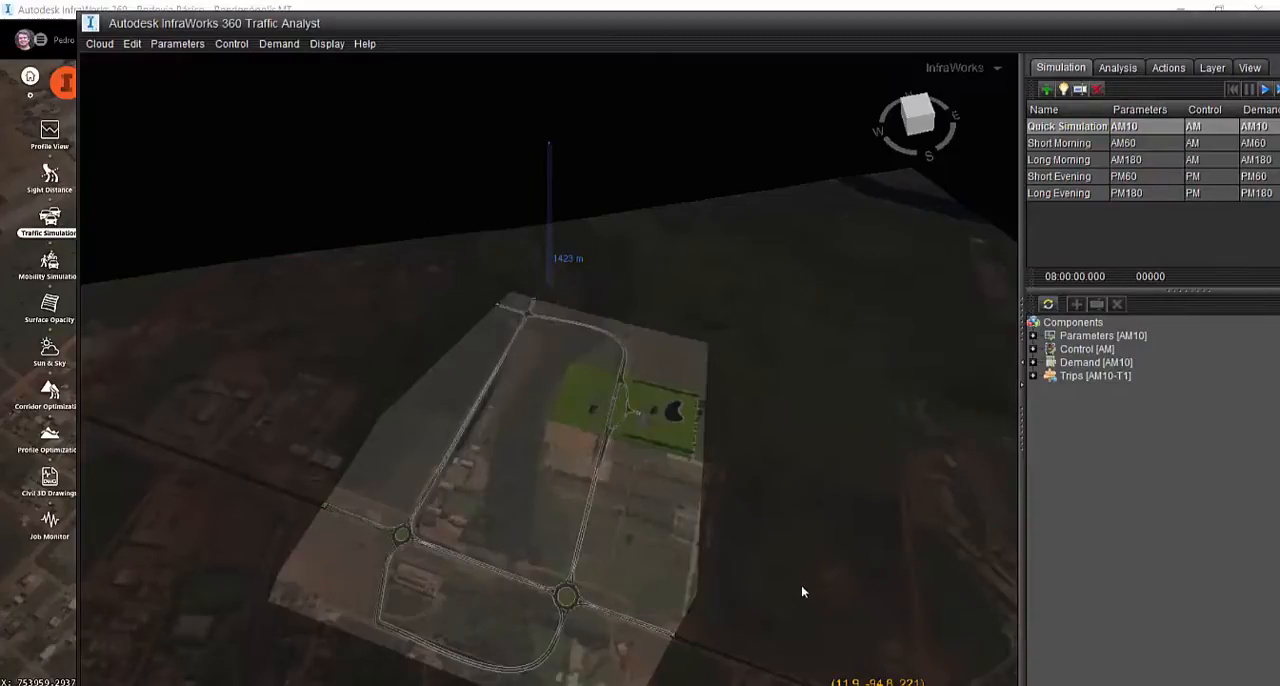
click(327, 44)
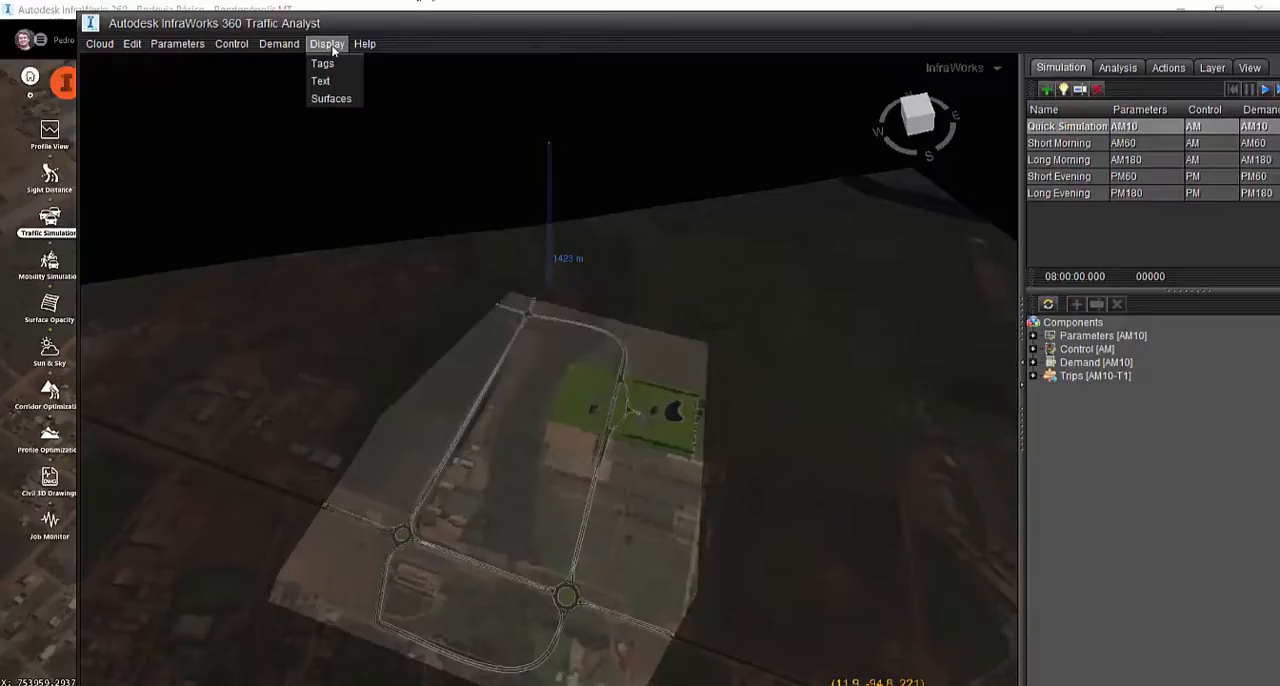
mouse_move(364, 44)
mouse_move(380, 63)
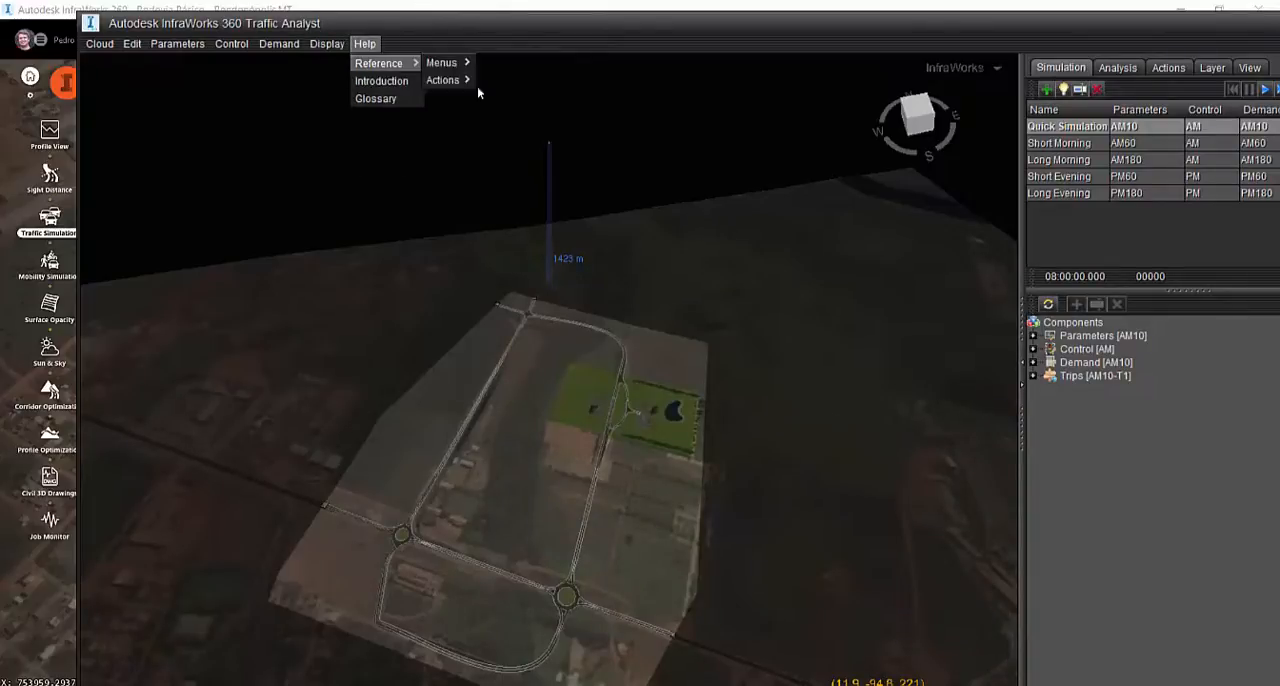
mouse_move(444, 80)
click(617, 297)
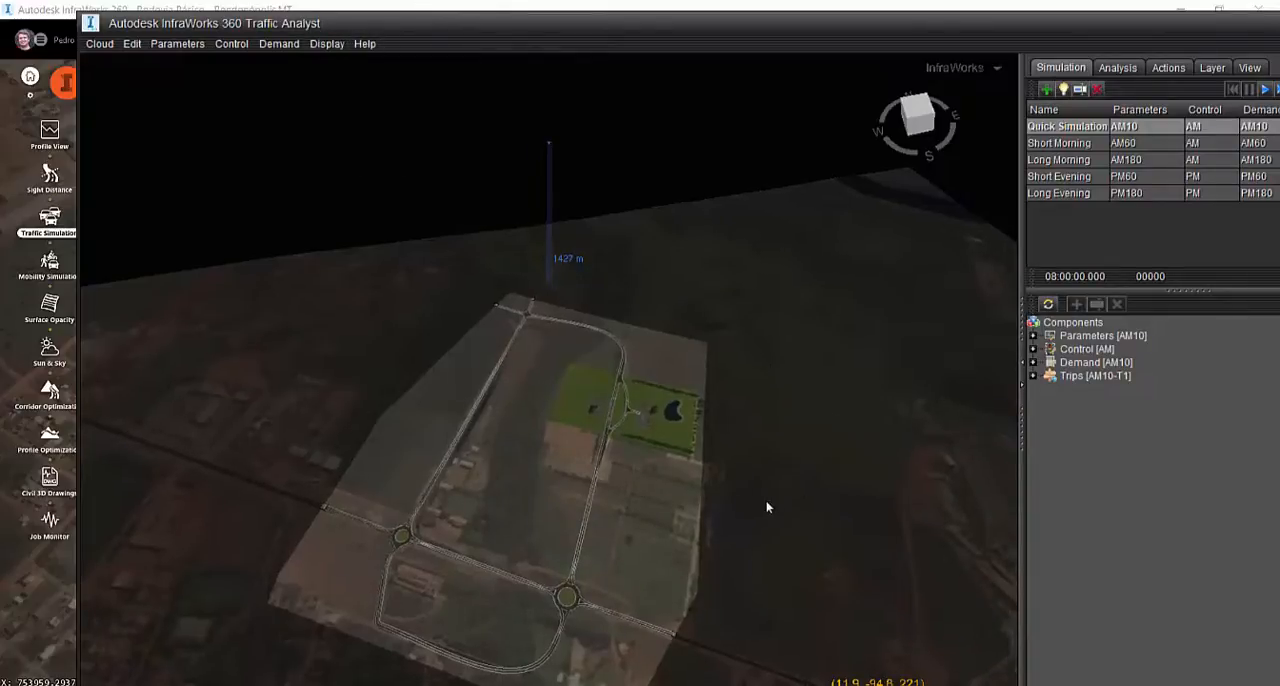
Look through the preset scenarios from Short Morning to Long Evening, glance at the trip analysis measures, and return to Quick Simulation
click(1084, 148)
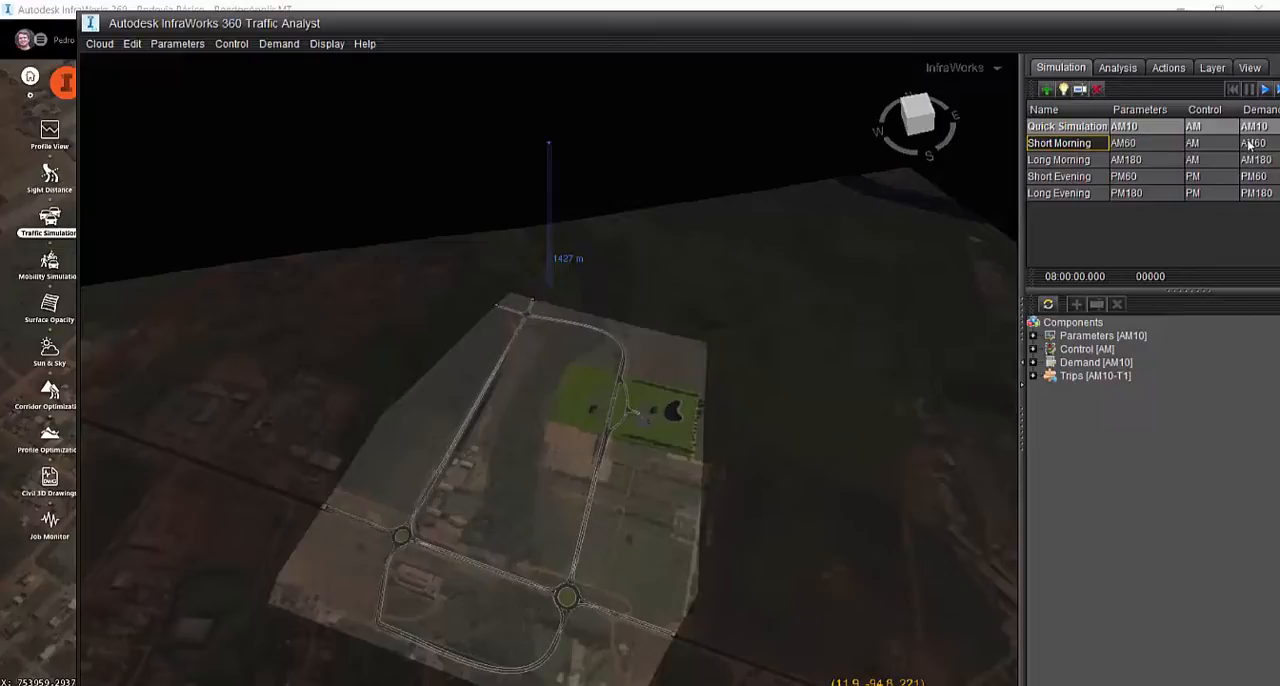
click(1089, 162)
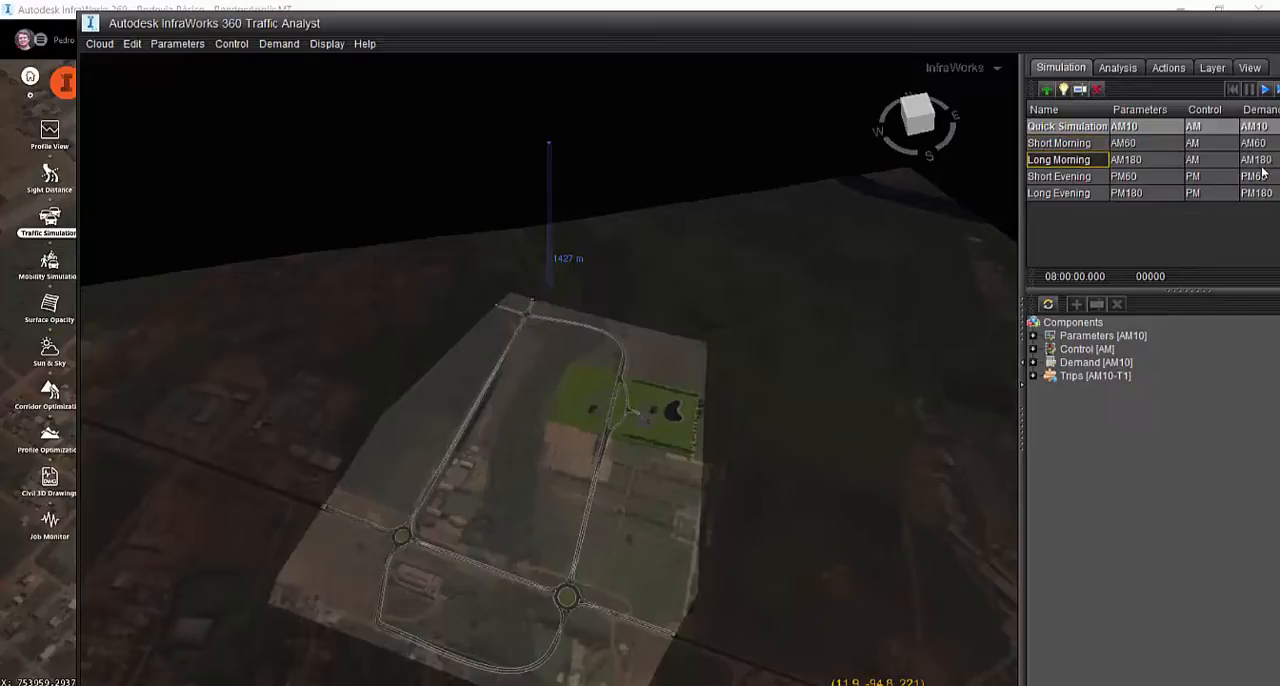
click(1088, 178)
click(1088, 191)
click(1086, 177)
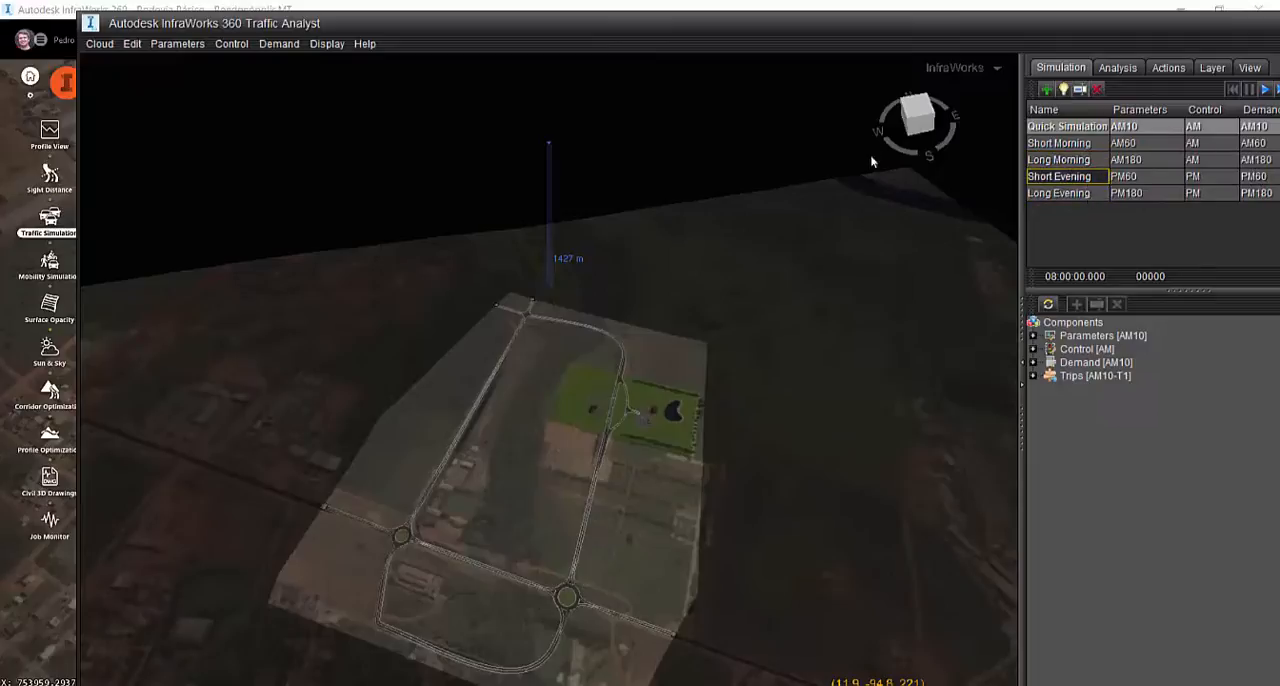
click(1088, 195)
click(1086, 181)
click(1087, 193)
click(1086, 130)
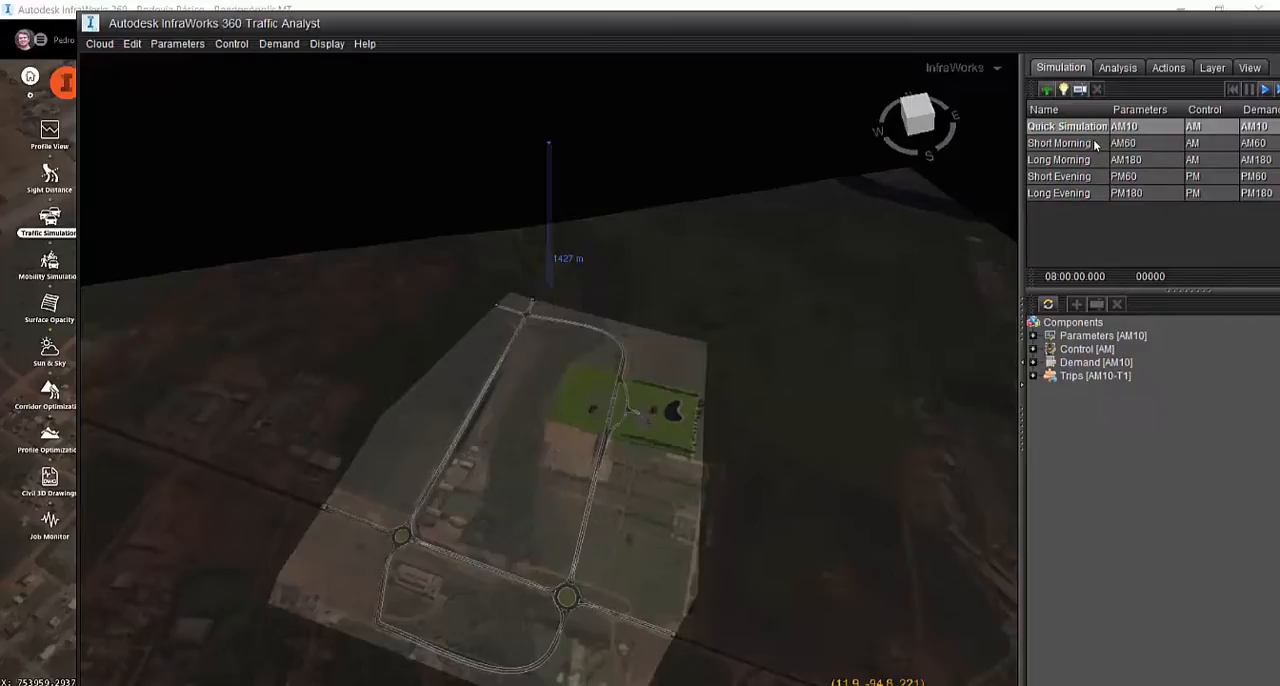
click(1118, 70)
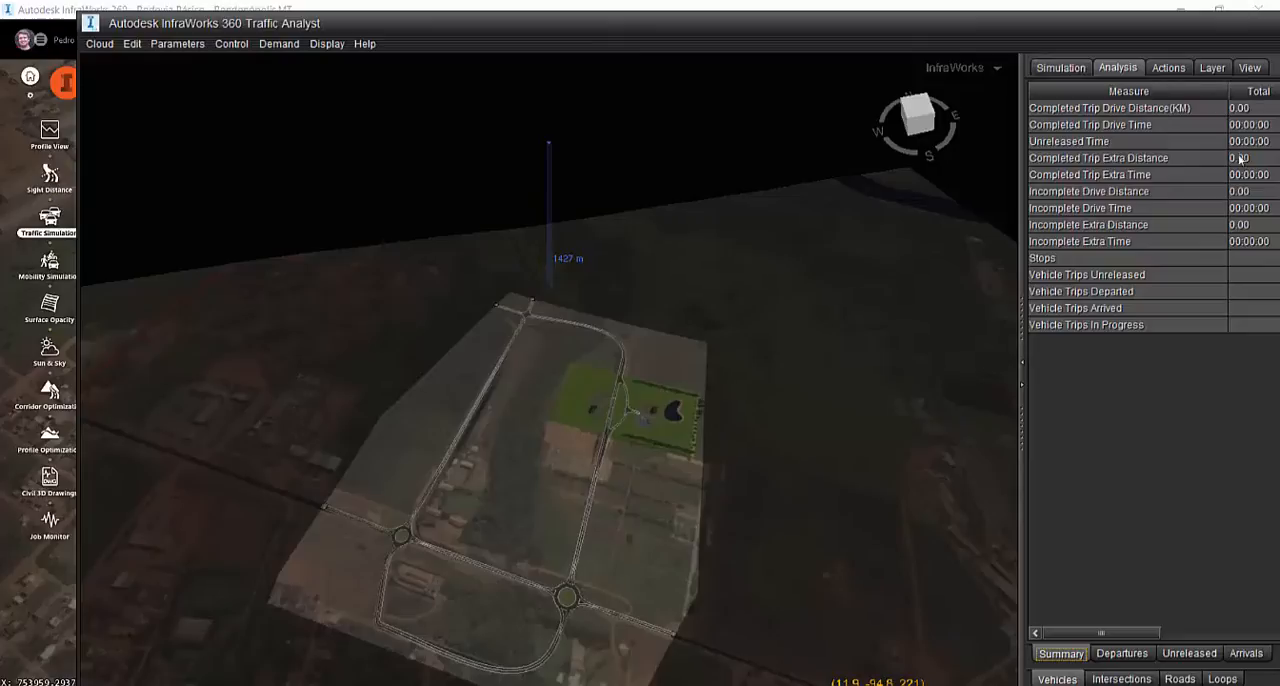
click(1045, 66)
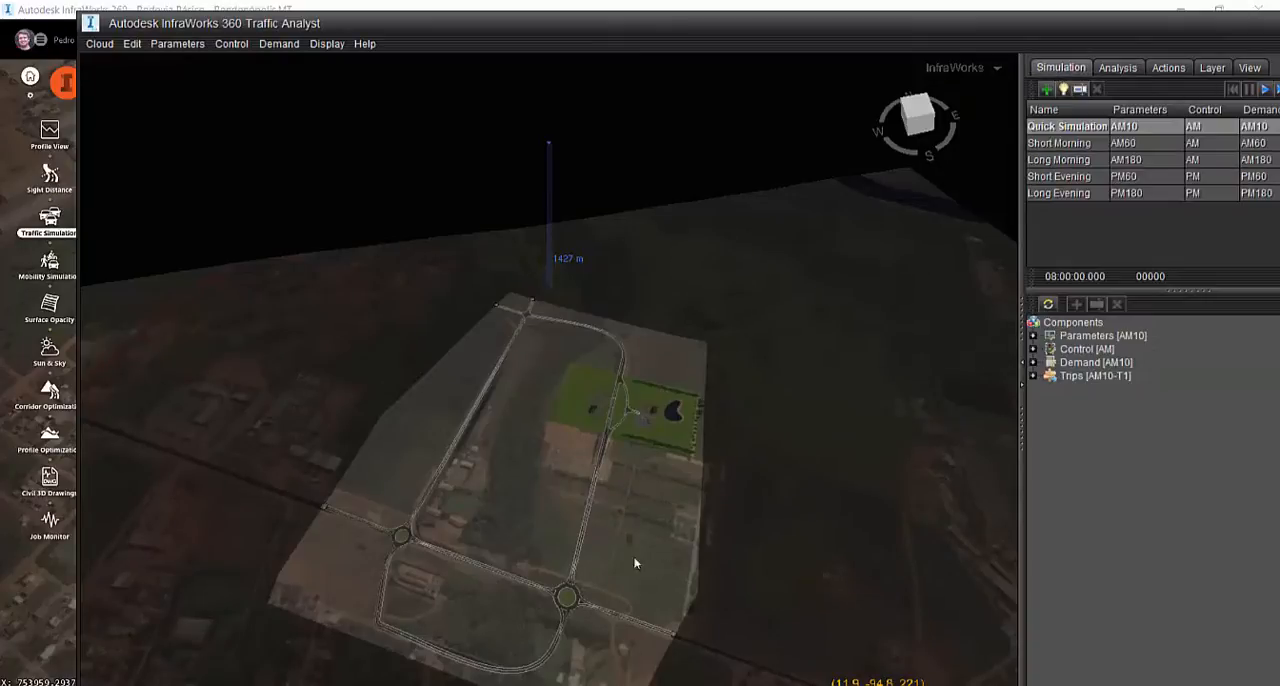
Run the Quick Simulation and follow the traffic from the large roundabout along the main road to the far four-way intersection
click(1265, 89)
scroll(646, 591, up, 3)
scroll(640, 520, up, 5)
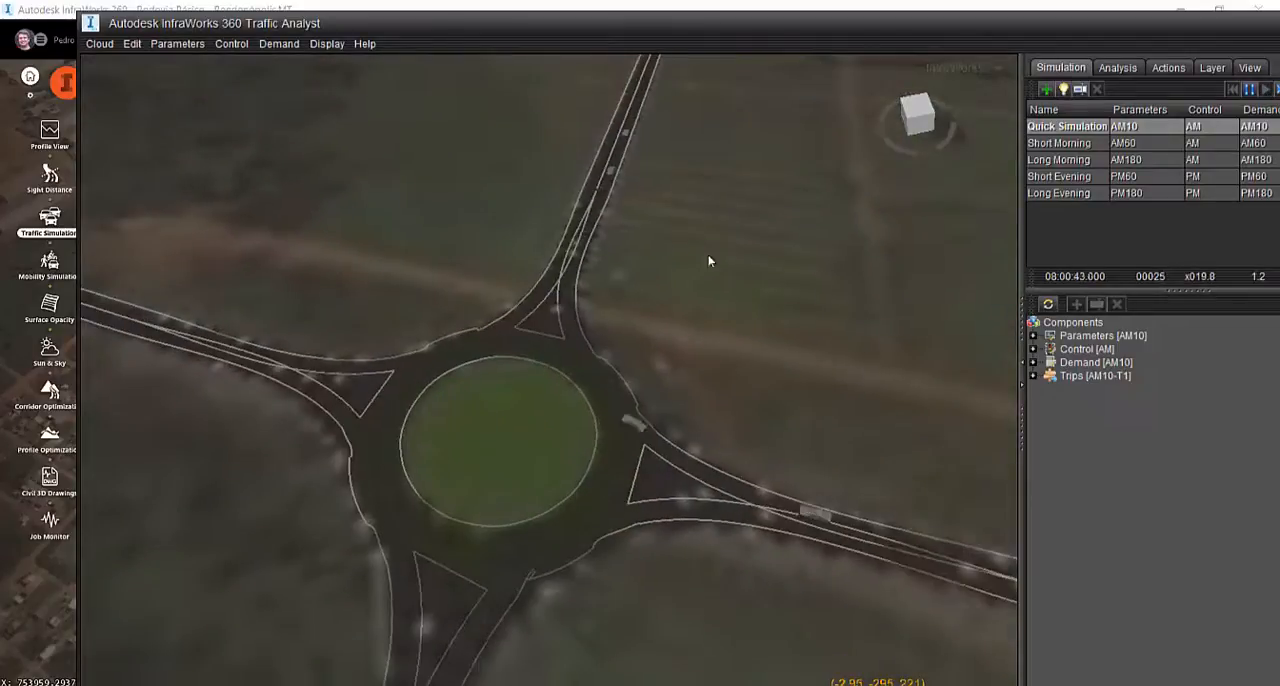
scroll(711, 263, up, 3)
middle_drag(710, 100, 780, 552)
middle_drag(578, 245, 563, 660)
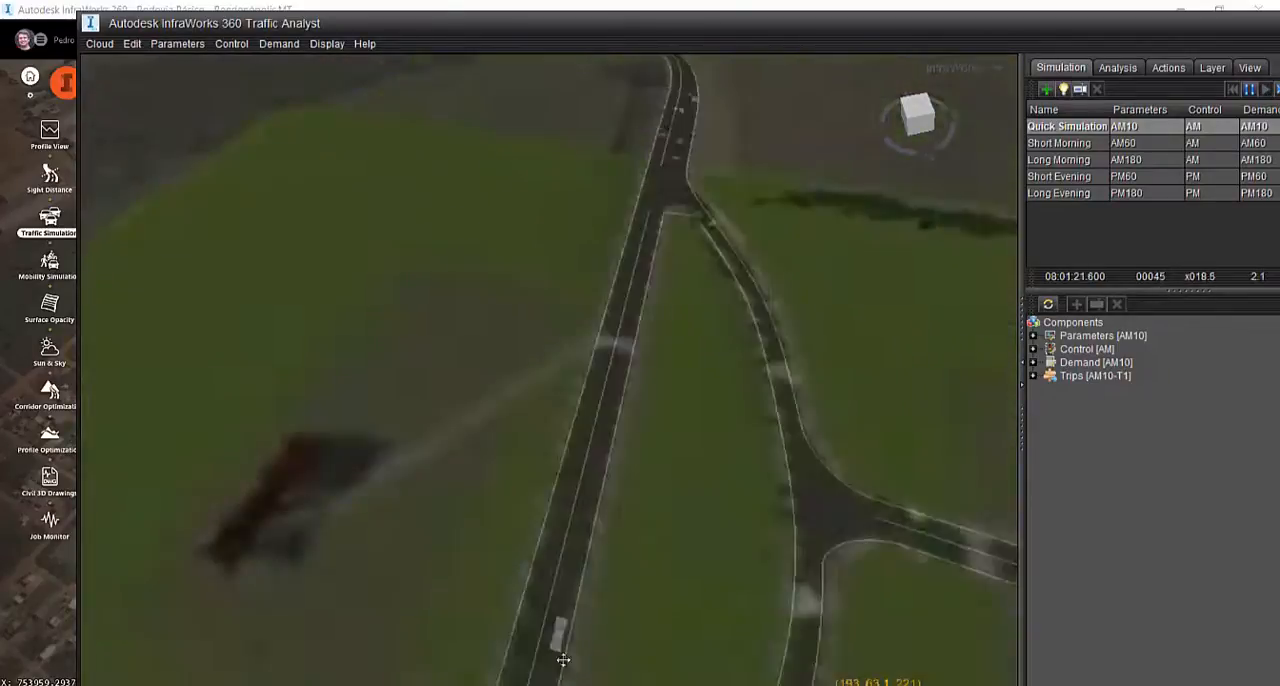
middle_drag(690, 235, 884, 684)
middle_drag(750, 330, 840, 600)
middle_drag(630, 360, 1049, 588)
middle_drag(615, 240, 859, 458)
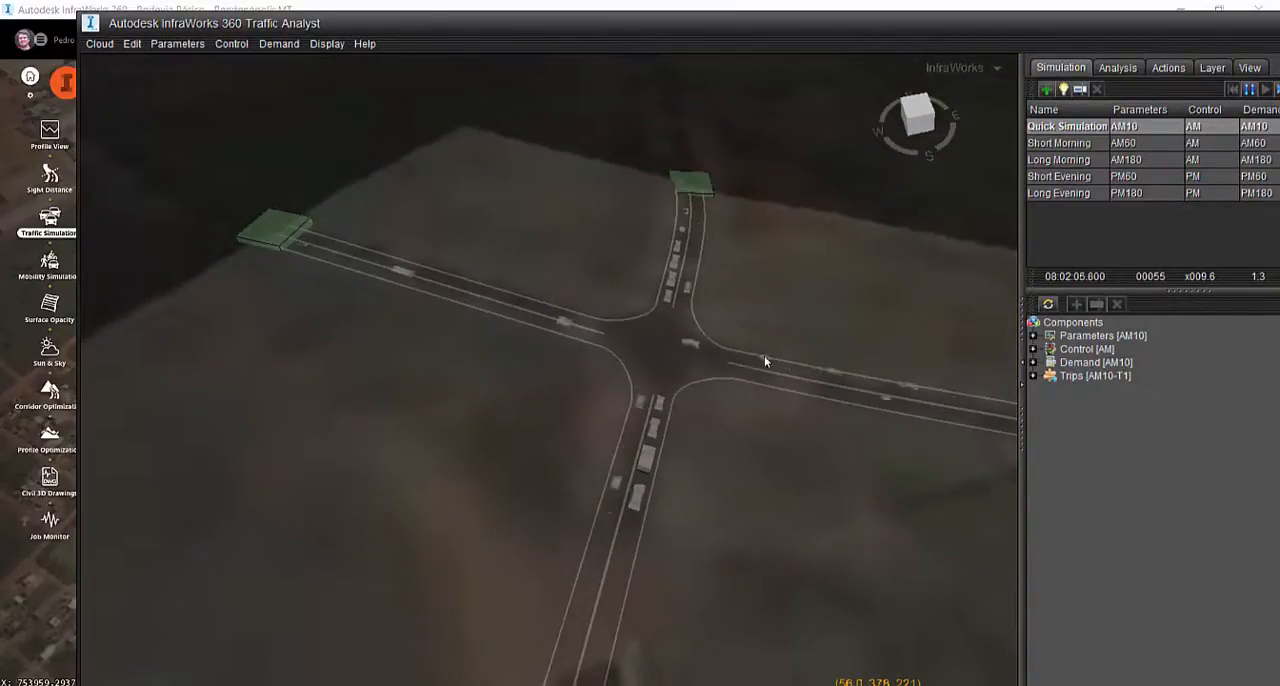
Review the run's analysis measures, the available actions and the layers, and reset the Quick Simulation to its start
click(1117, 67)
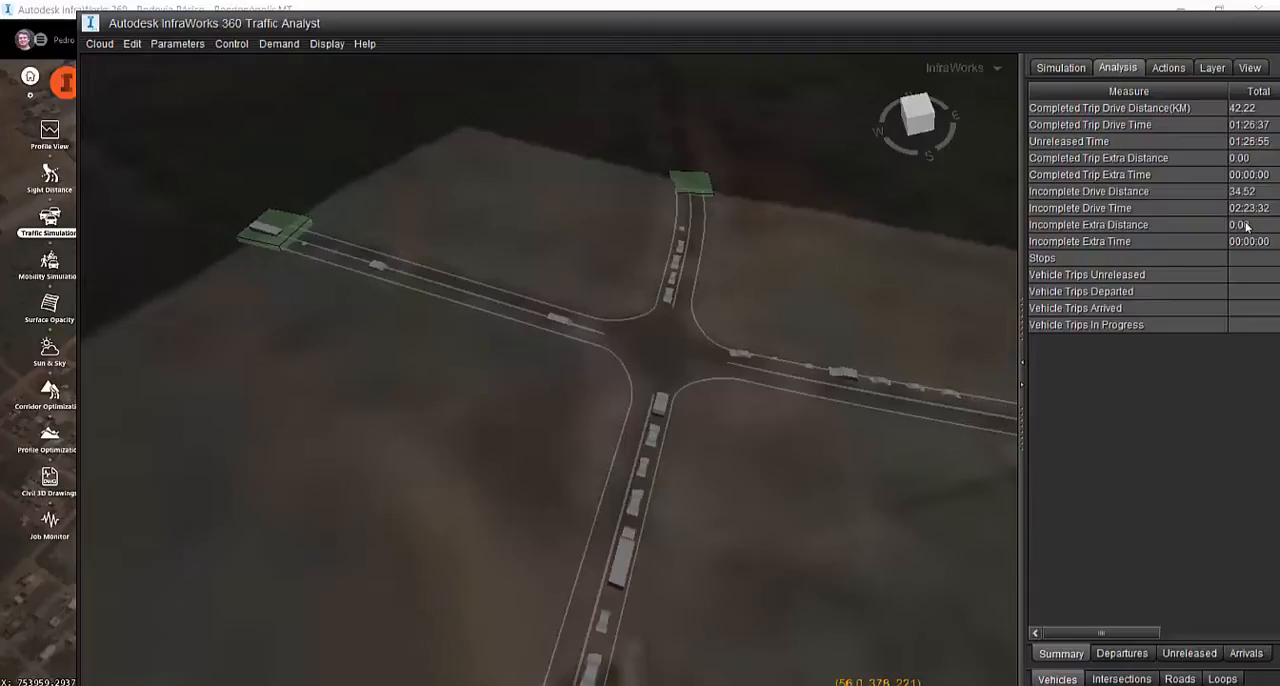
click(1168, 68)
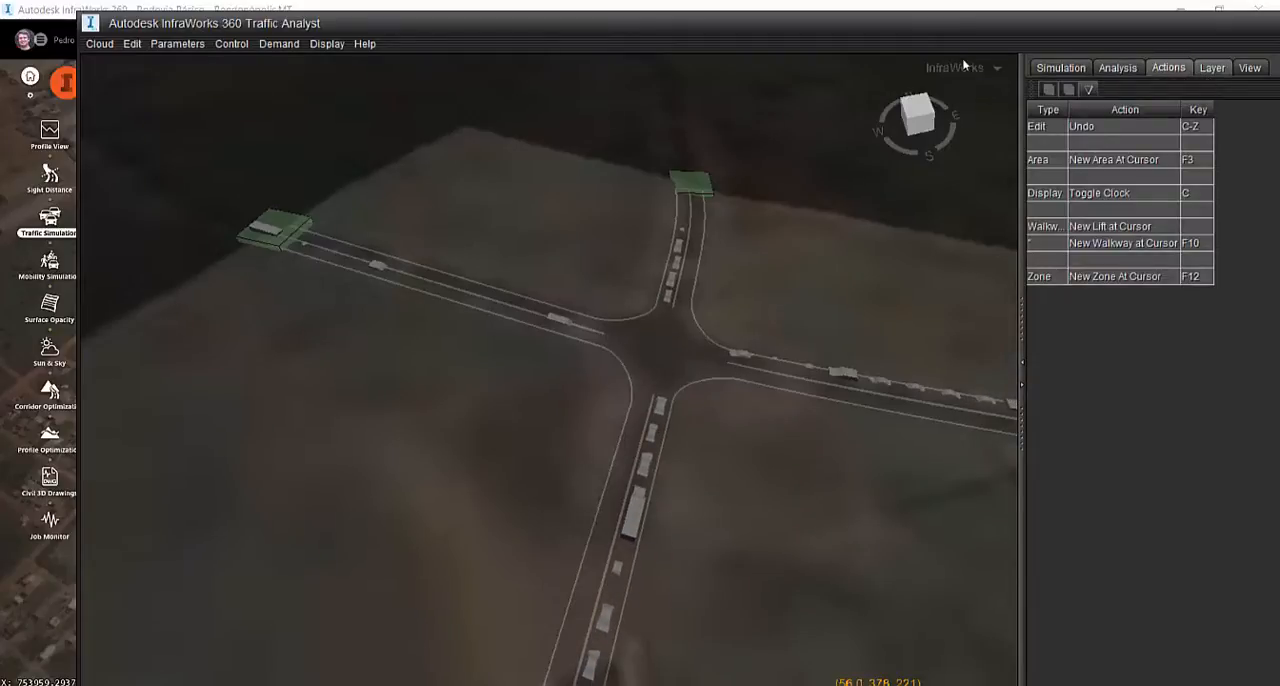
click(1208, 69)
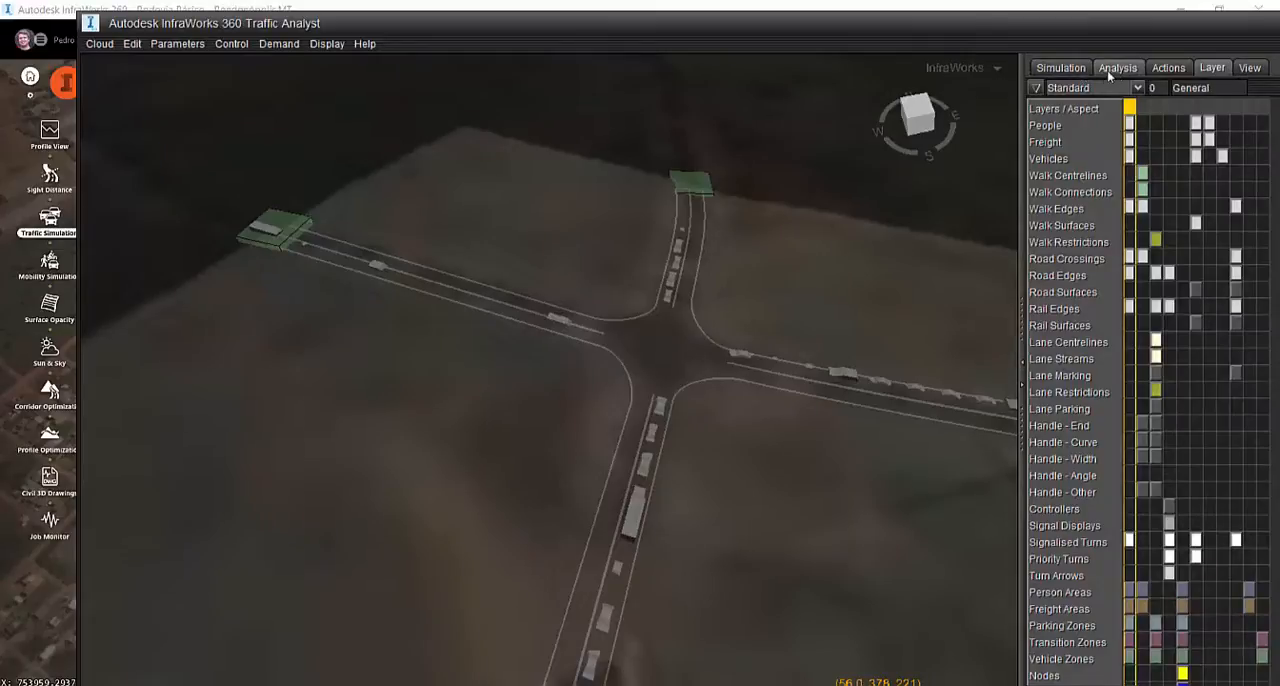
click(1060, 68)
click(1234, 89)
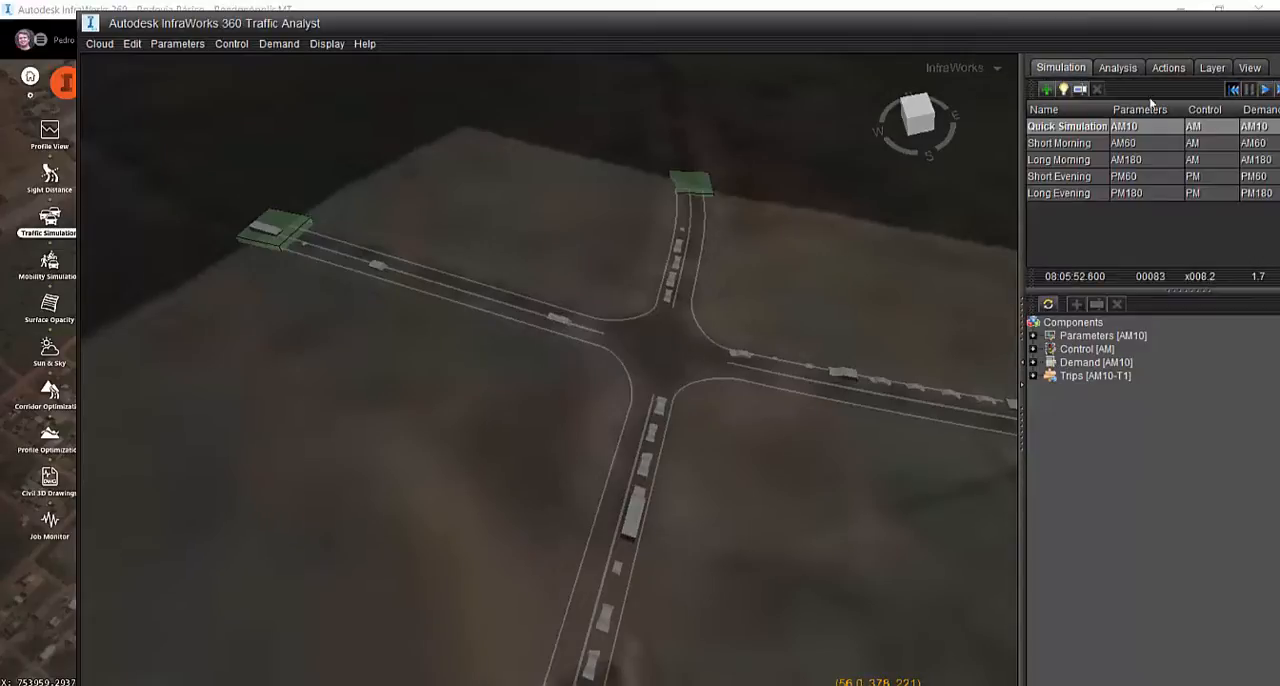
Show the handle layers and the Walk Surfaces, Walk Restrictions, Walk Centrelines and Walk Connections layers in the General aspect
click(1117, 68)
click(1165, 69)
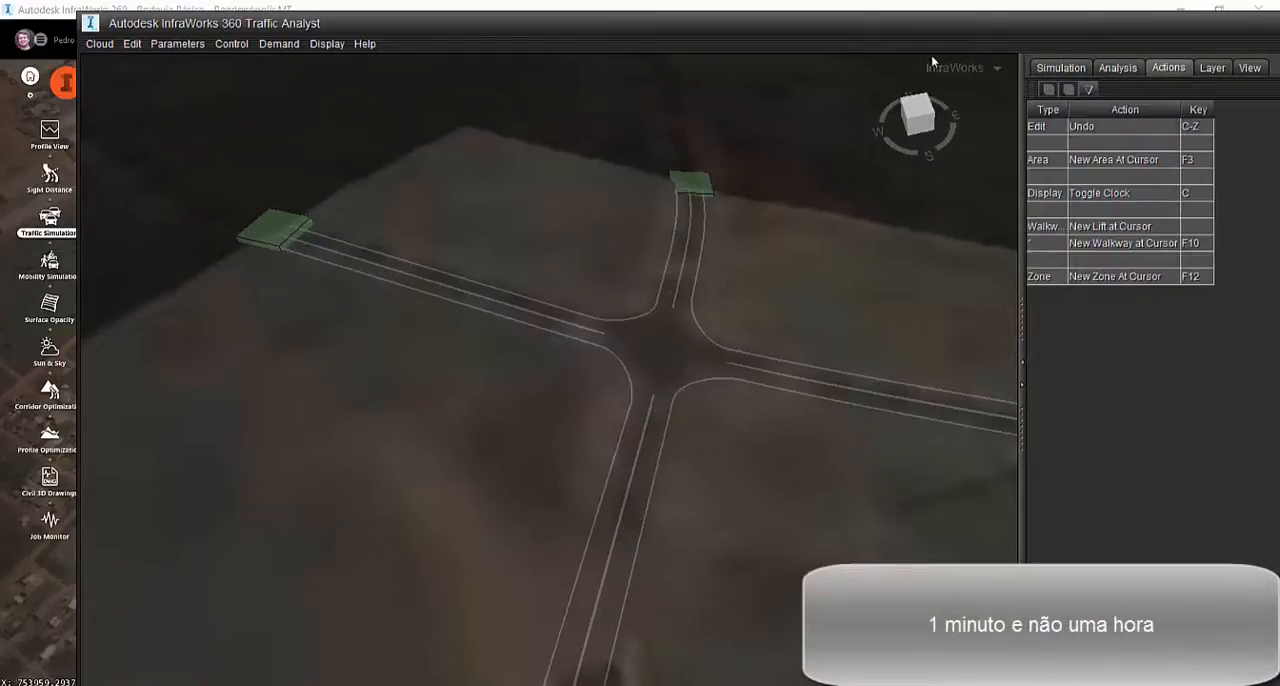
click(1204, 69)
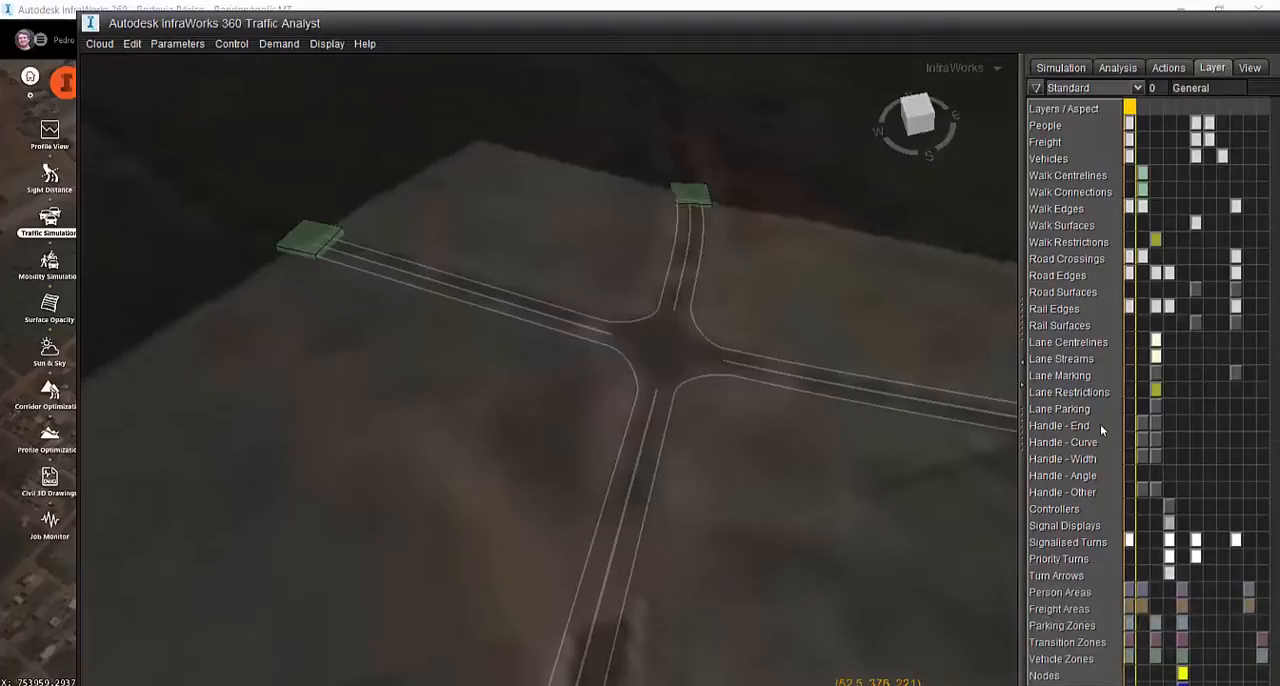
click(1048, 429)
click(1075, 446)
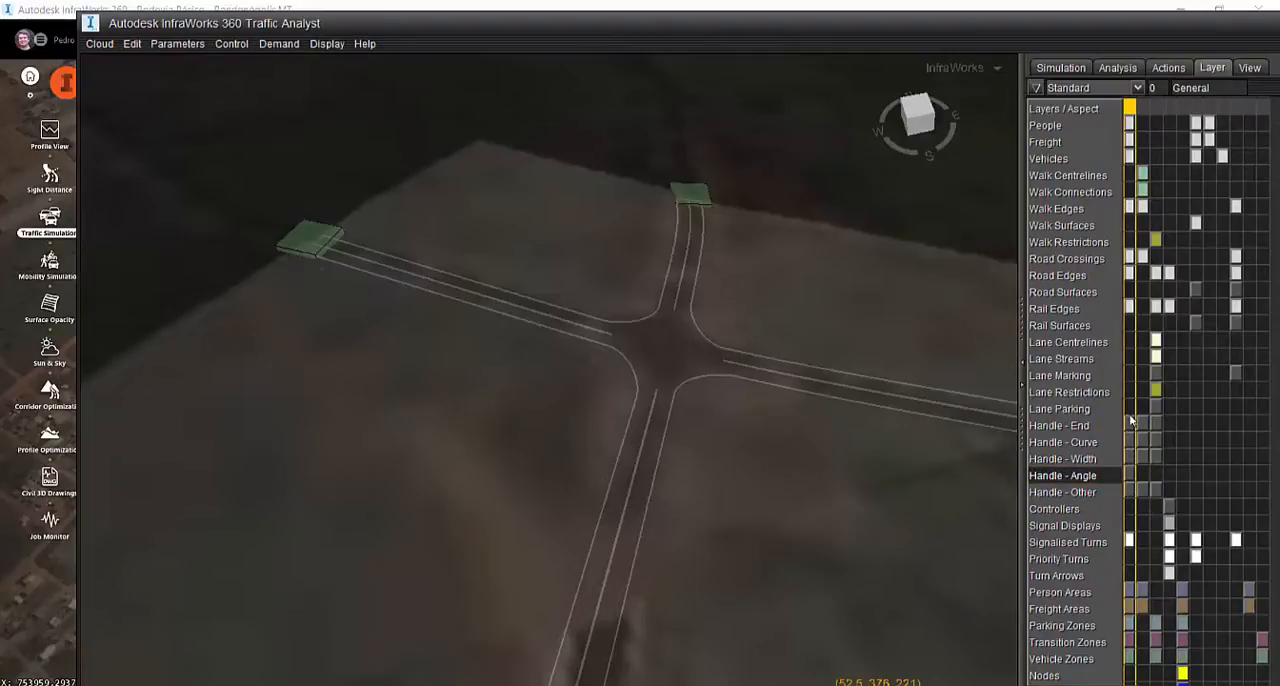
click(1129, 225)
click(1129, 242)
click(1129, 175)
click(1131, 191)
click(1131, 194)
scroll(605, 243, down, 8)
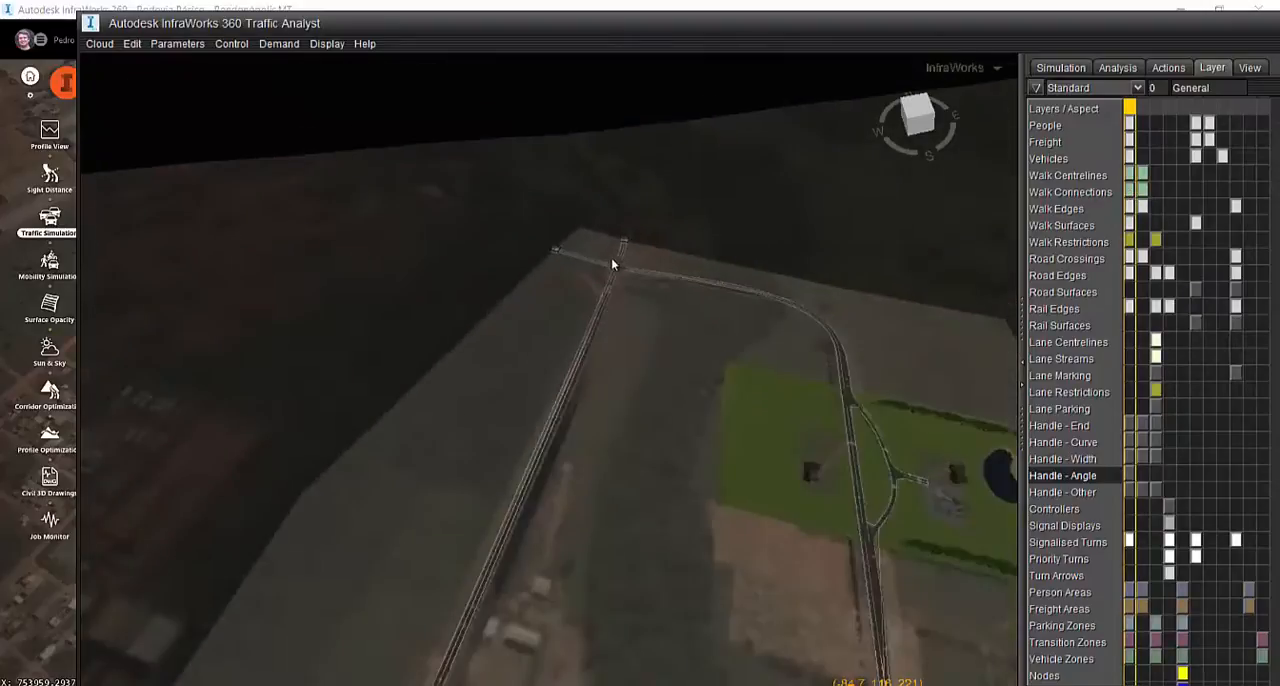
scroll(685, 423, down, 2)
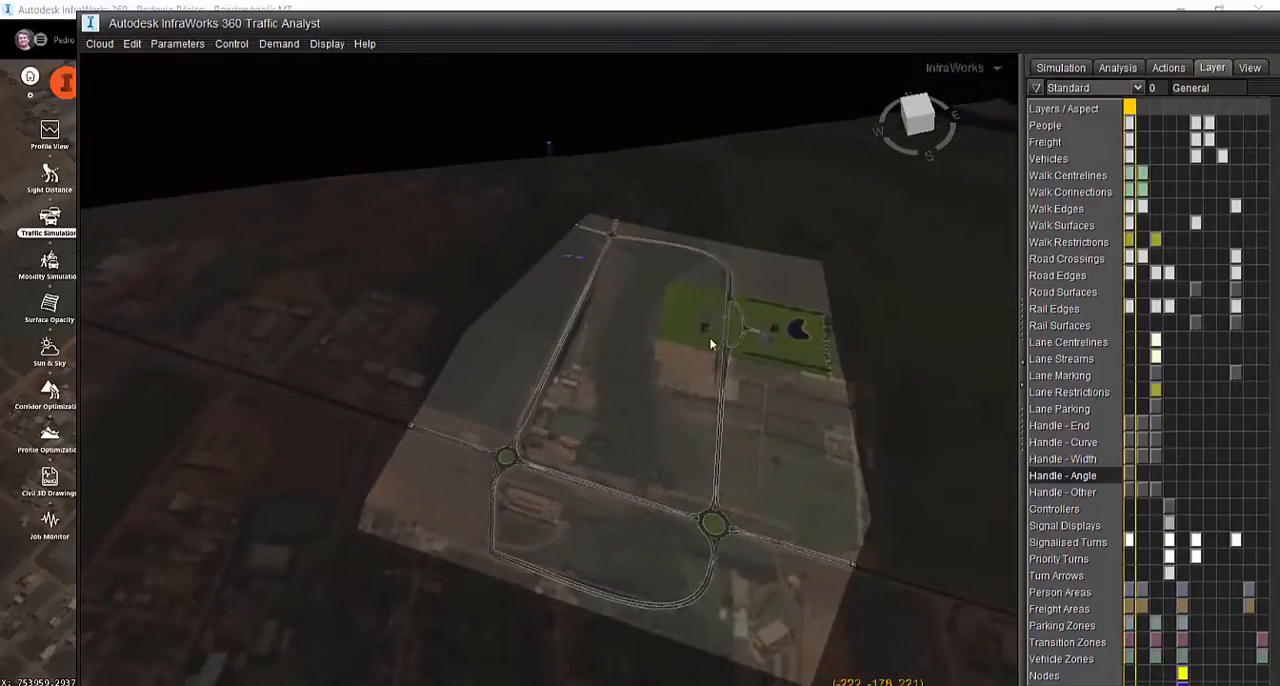
Examine the dead end of the short access road inside the green area beside the buildings
scroll(700, 360, up, 10)
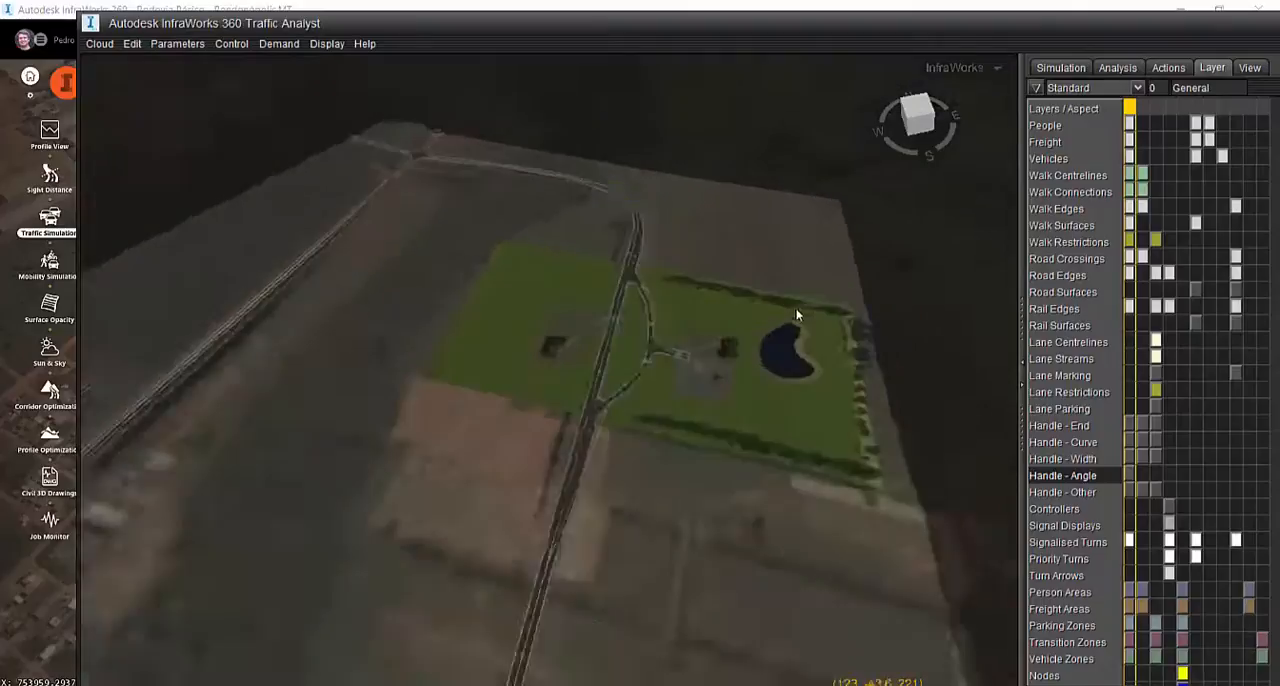
middle_drag(495, 453, 614, 542)
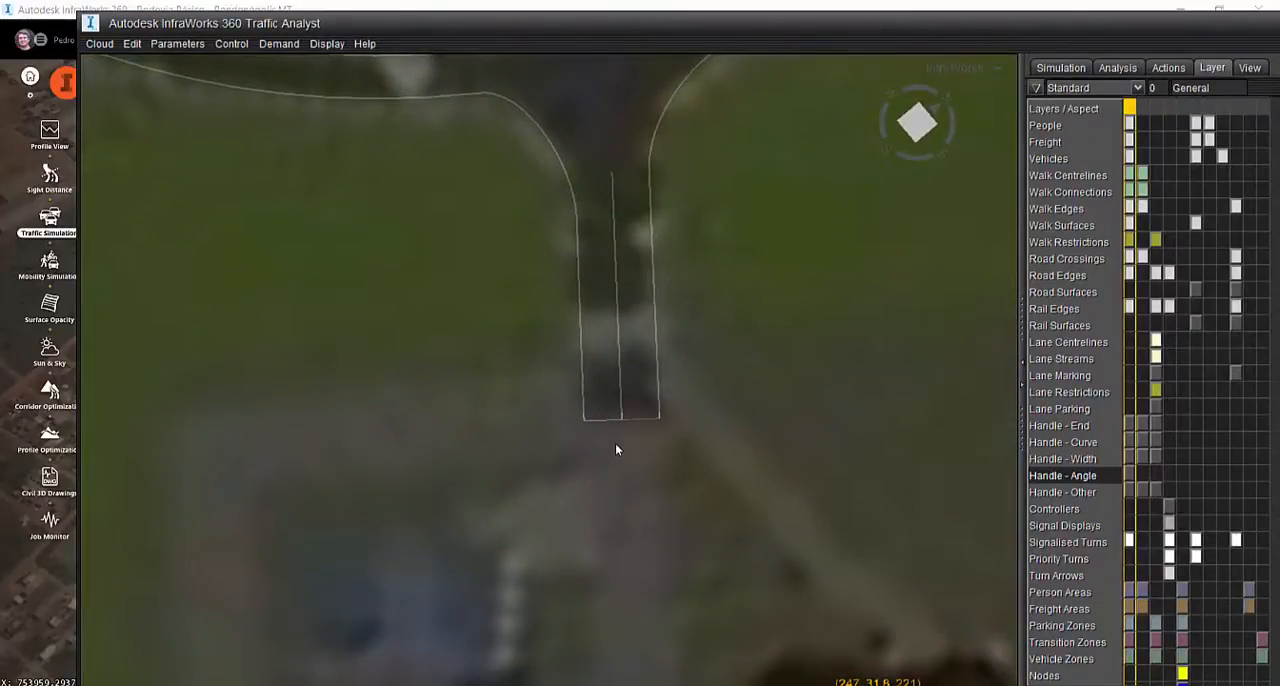
scroll(638, 468, down, 5)
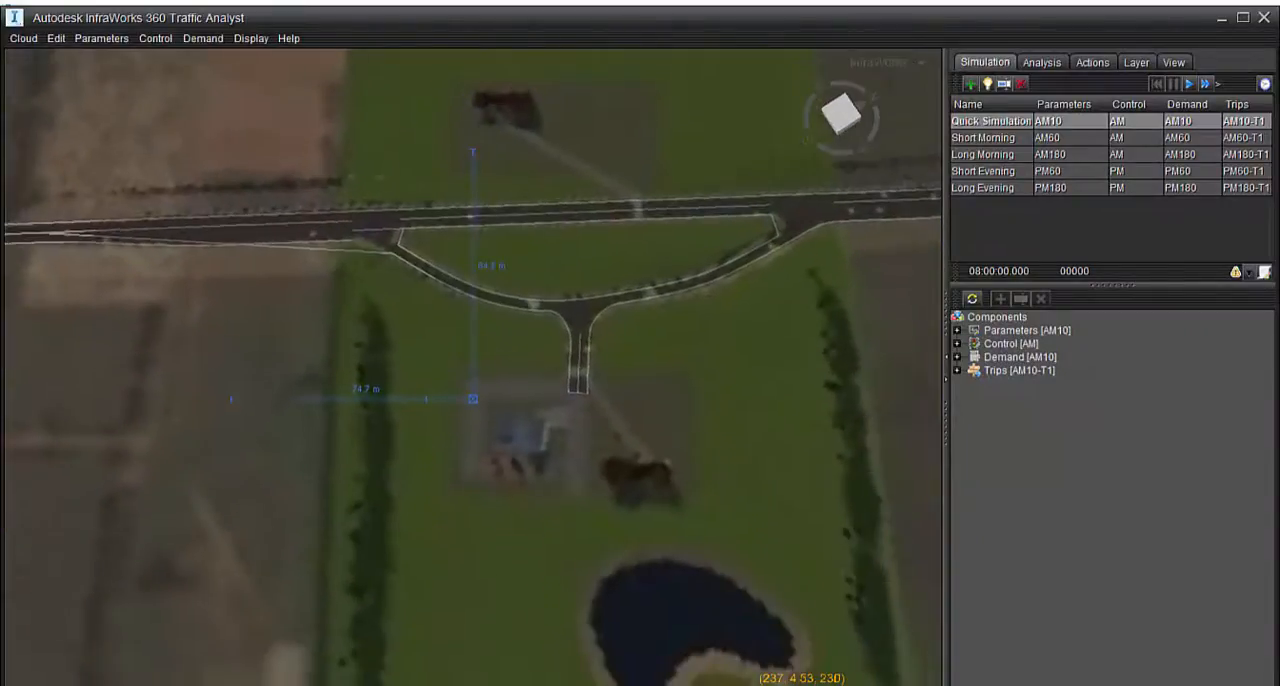
scroll(570, 480, down, 3)
scroll(567, 486, up, 8)
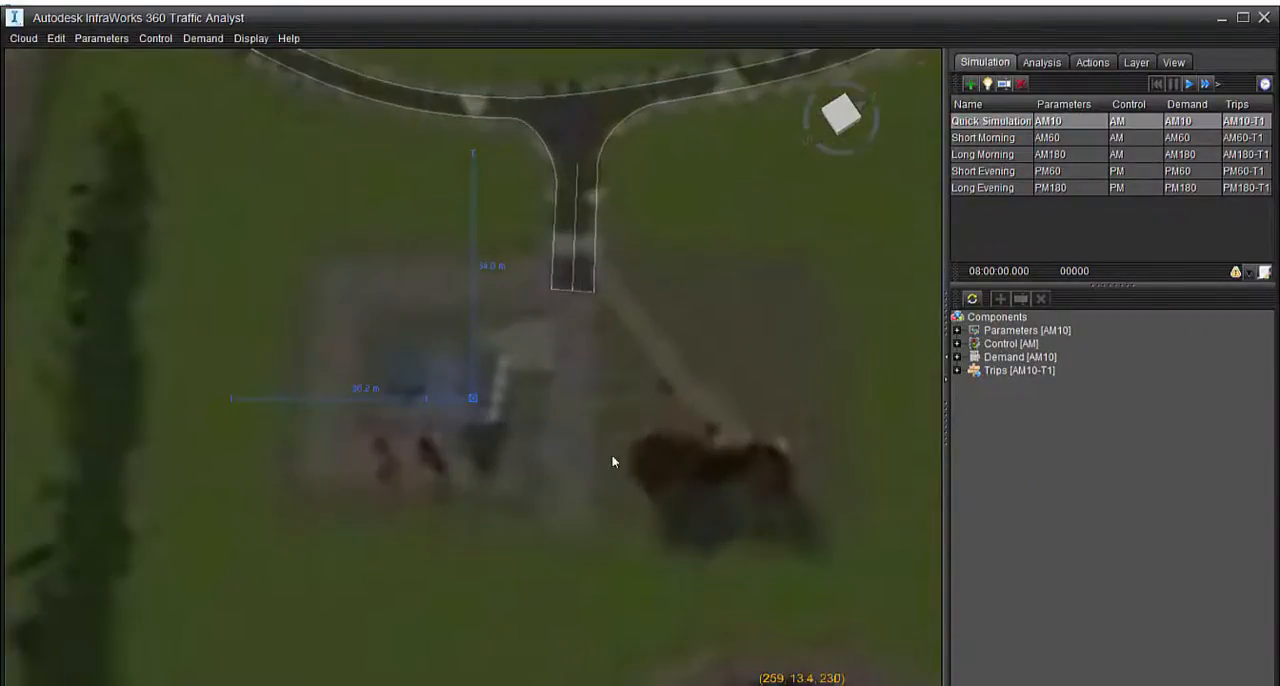
middle_drag(612, 456, 489, 408)
scroll(500, 410, up, 3)
right_drag(557, 424, 609, 548)
middle_drag(573, 452, 631, 549)
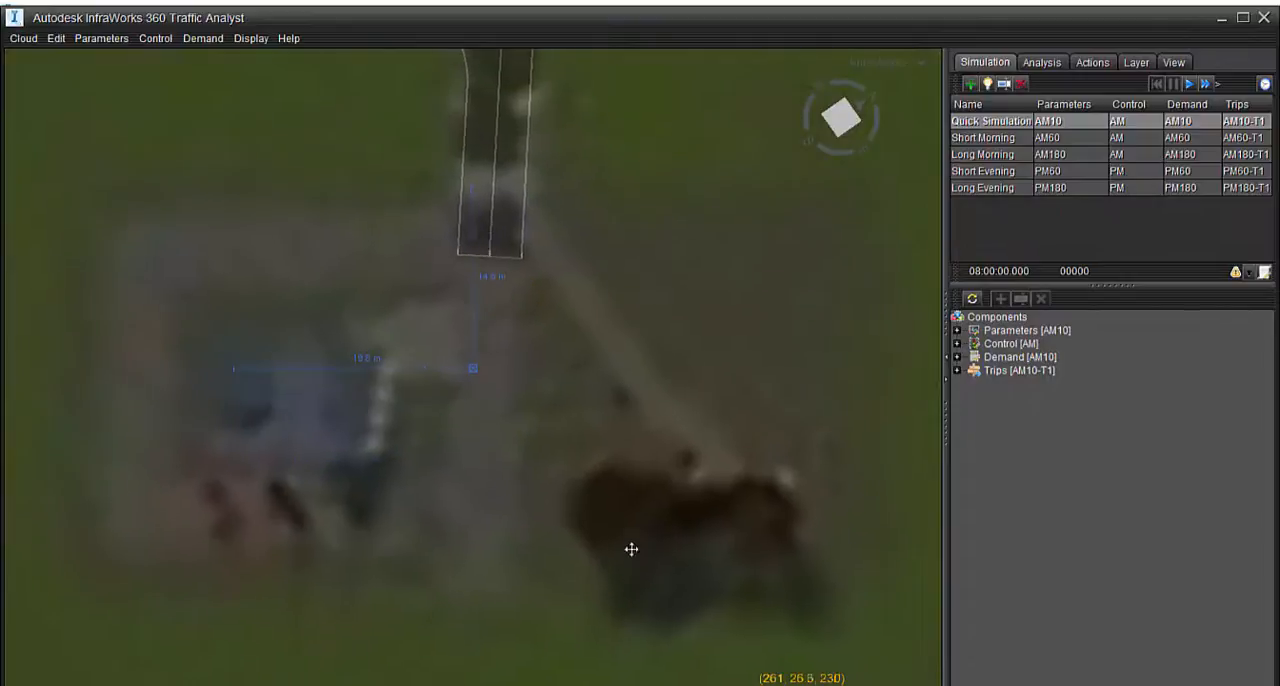
mouse_move(622, 545)
right_down()
mouse_move(657, 531)
mouse_move(629, 540)
mouse_move(640, 540)
right_up()
middle_drag(603, 458, 506, 508)
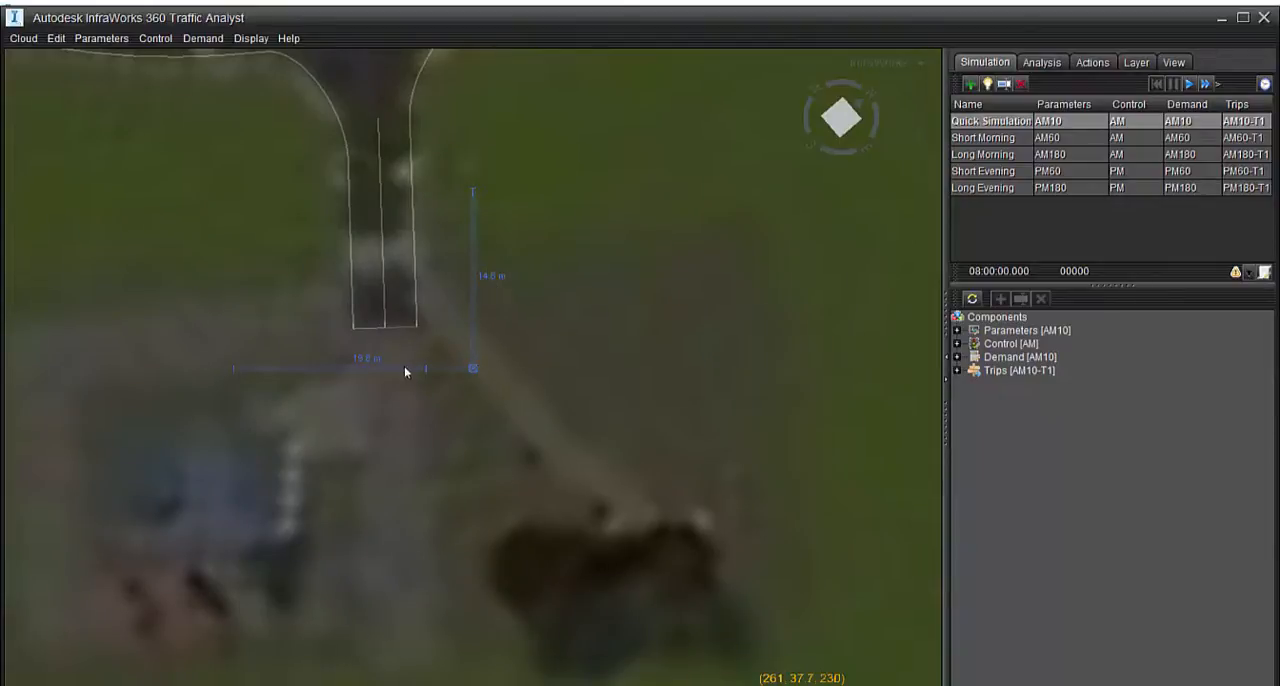
Create a new zone just beyond the dead end of the access road and leave its Adjust settings without changes
scroll(434, 374, down, 5)
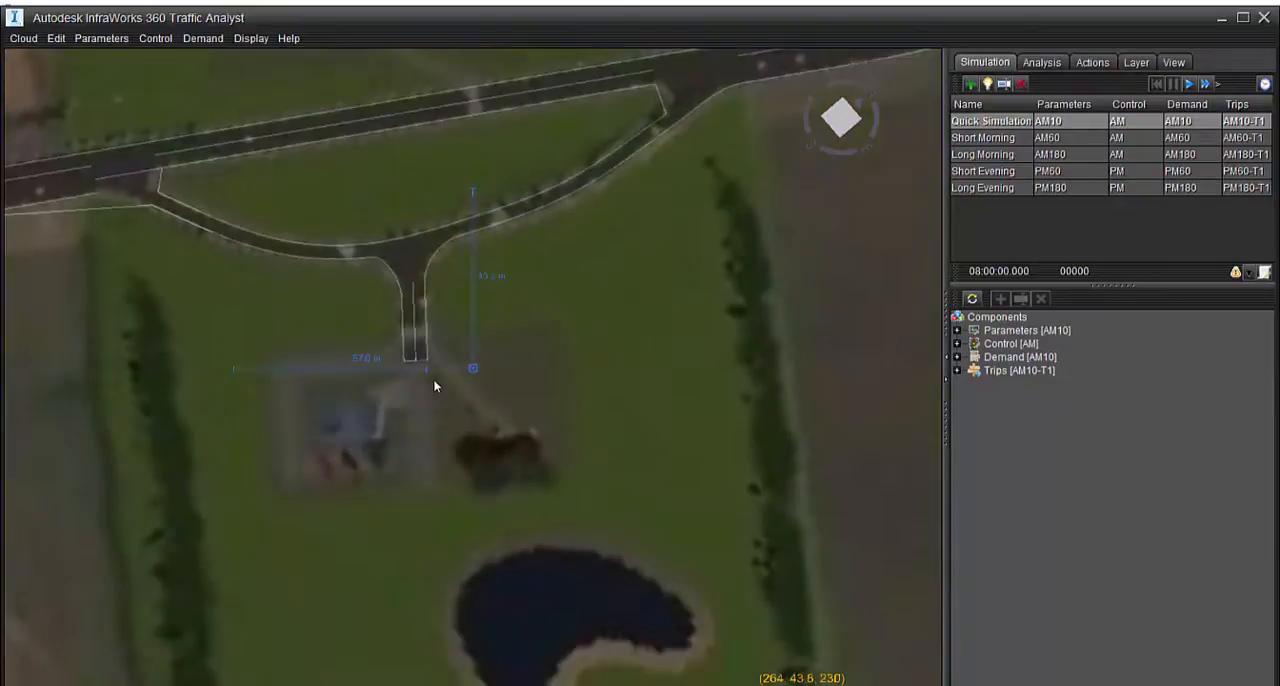
scroll(434, 388, up, 3)
middle_drag(434, 388, 417, 354)
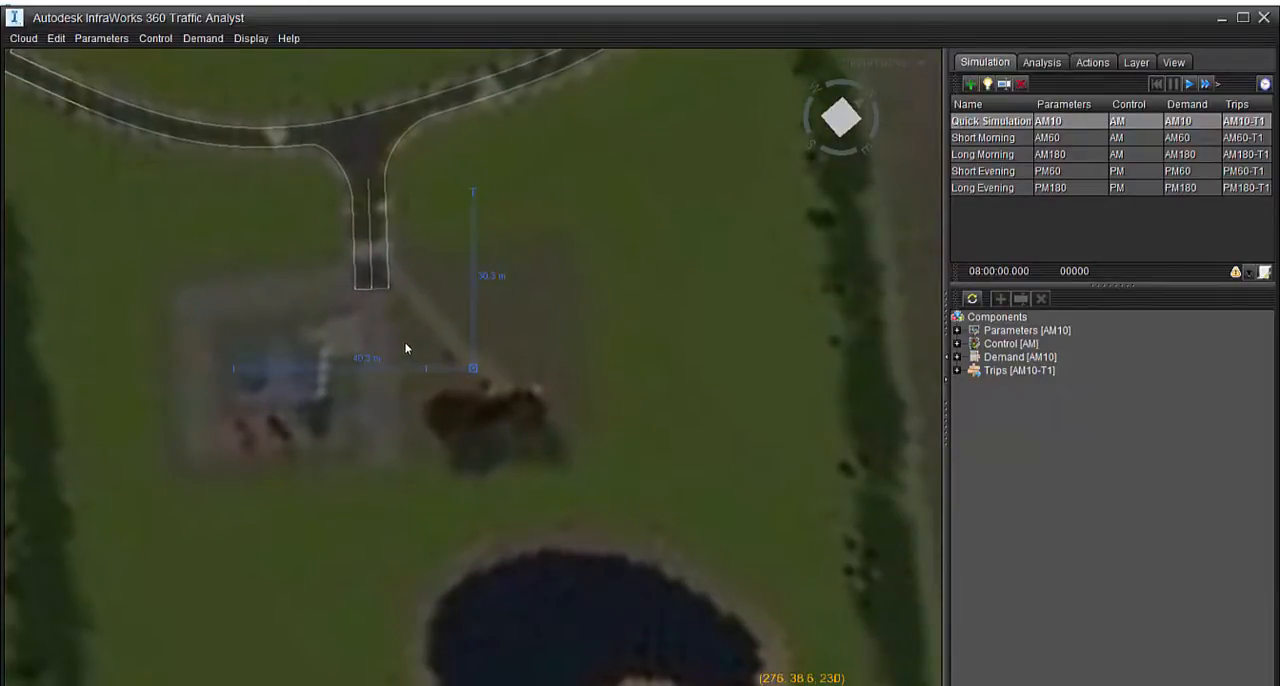
right_click(399, 344)
mouse_move(419, 422)
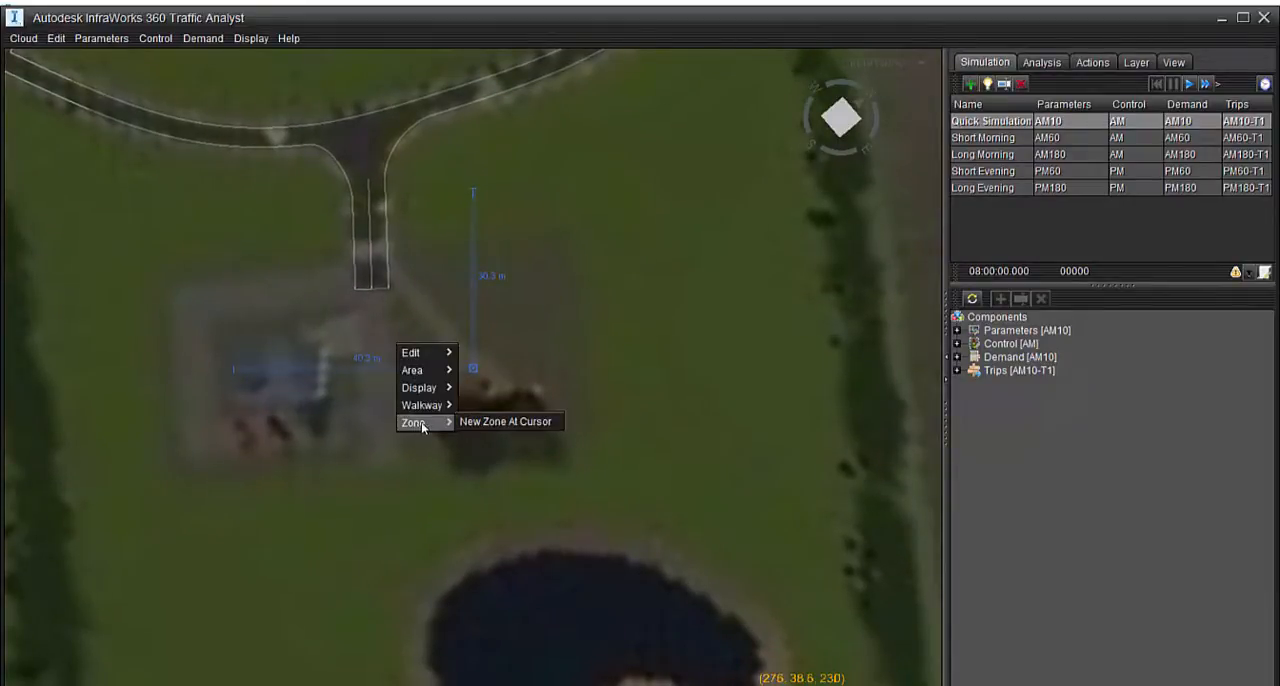
click(517, 422)
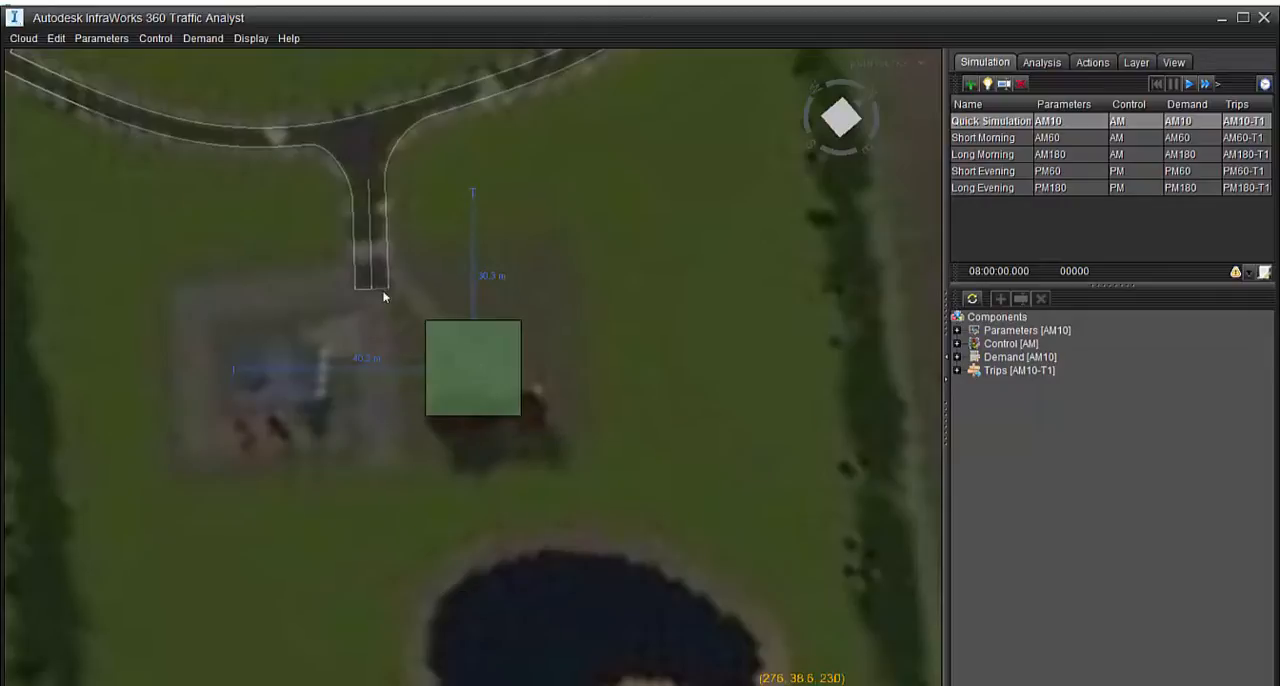
double_click(479, 364)
click(785, 195)
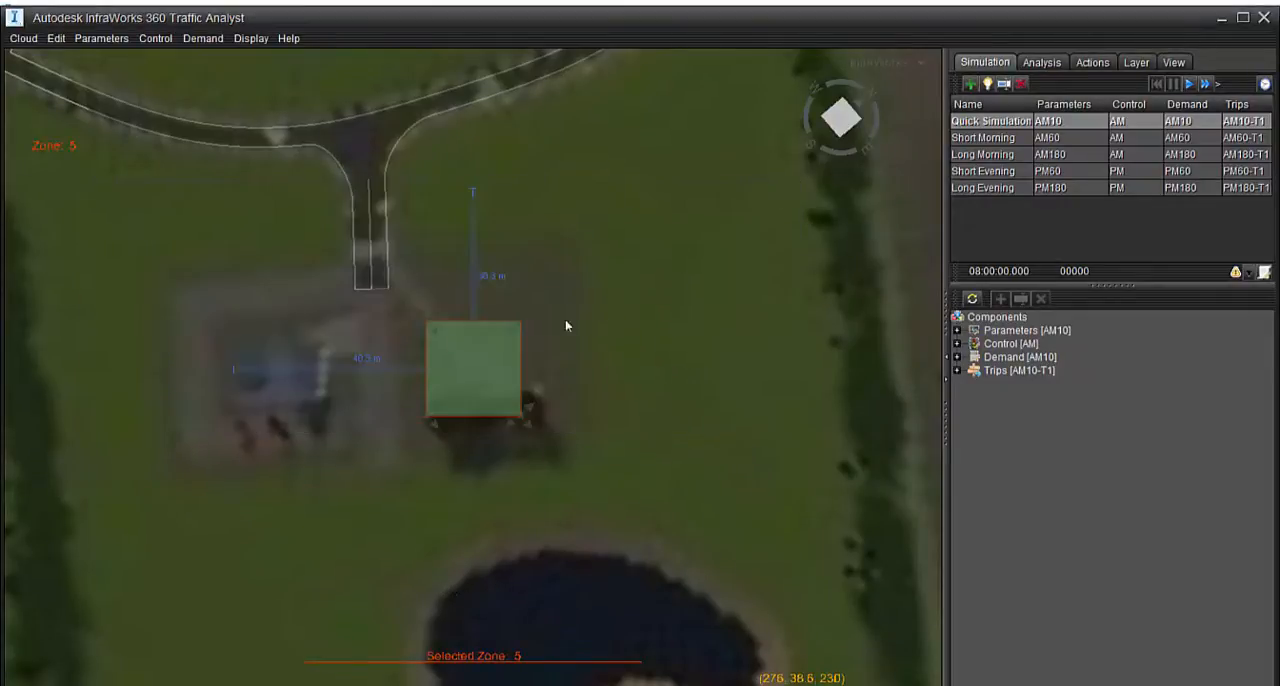
Create another zone at the cursor point near the end of the access road
click(770, 245)
right_click(770, 245)
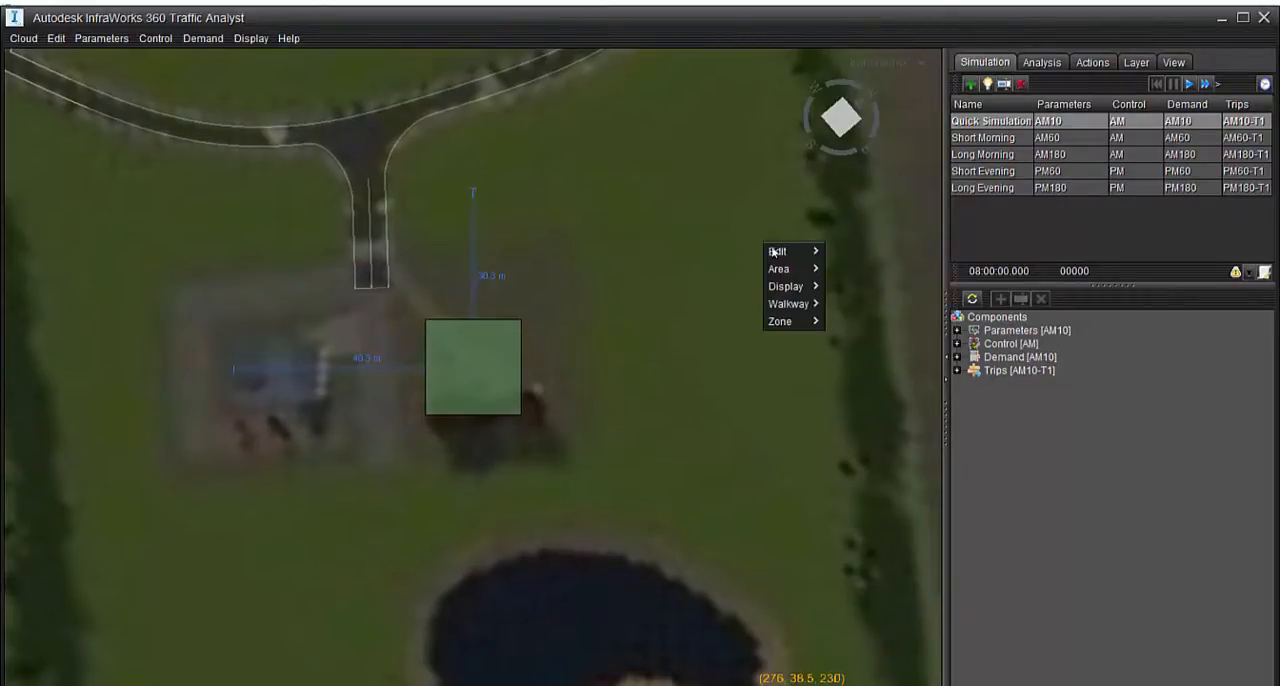
mouse_move(791, 322)
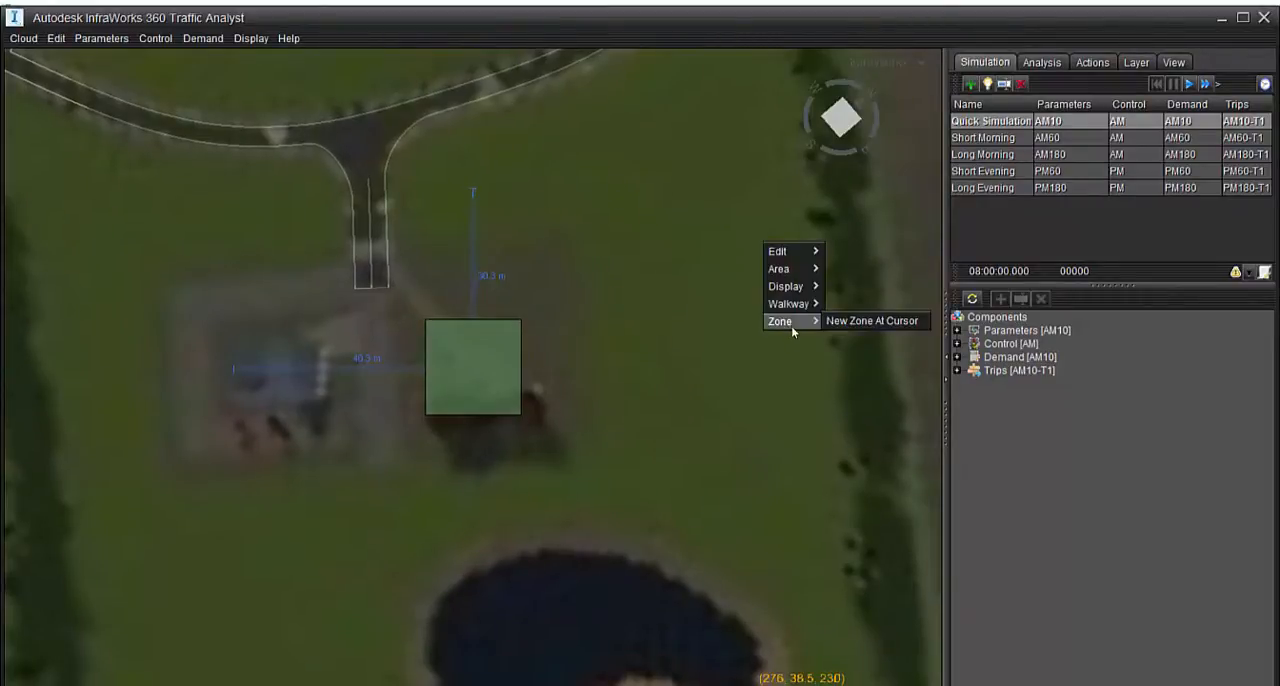
click(880, 322)
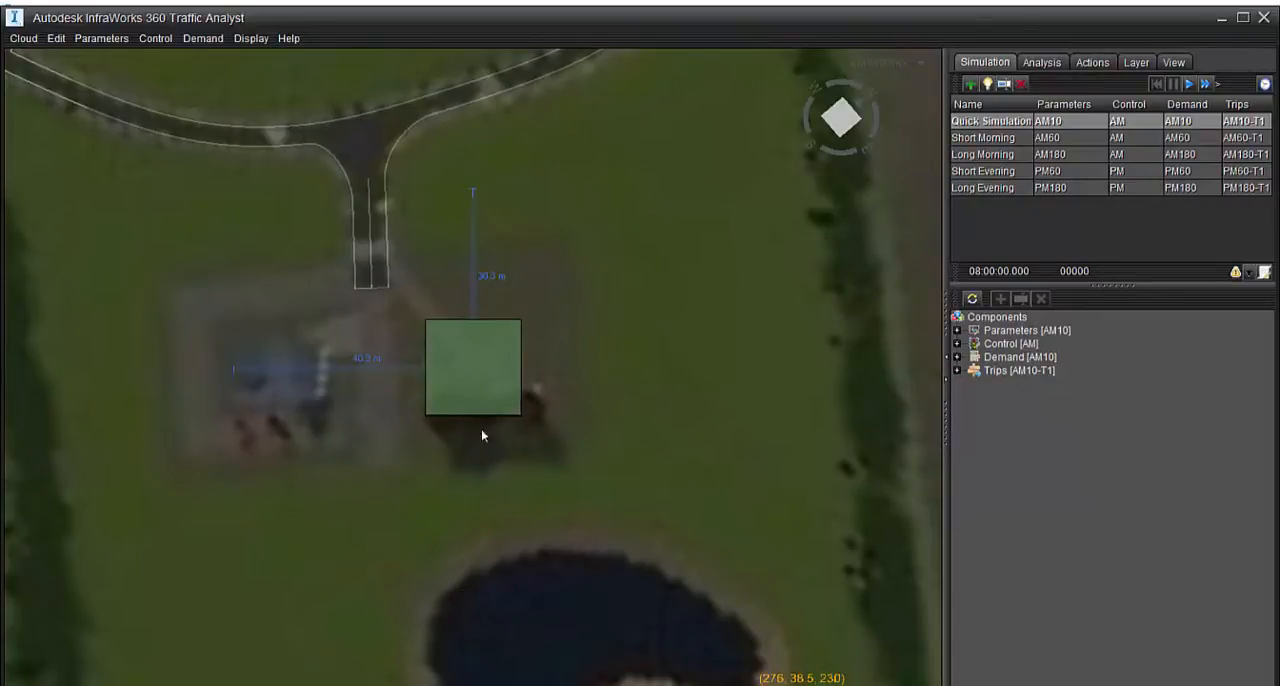
Check the new zone's Adjust settings without changes and move the zone over the dead end of the access road
click(490, 353)
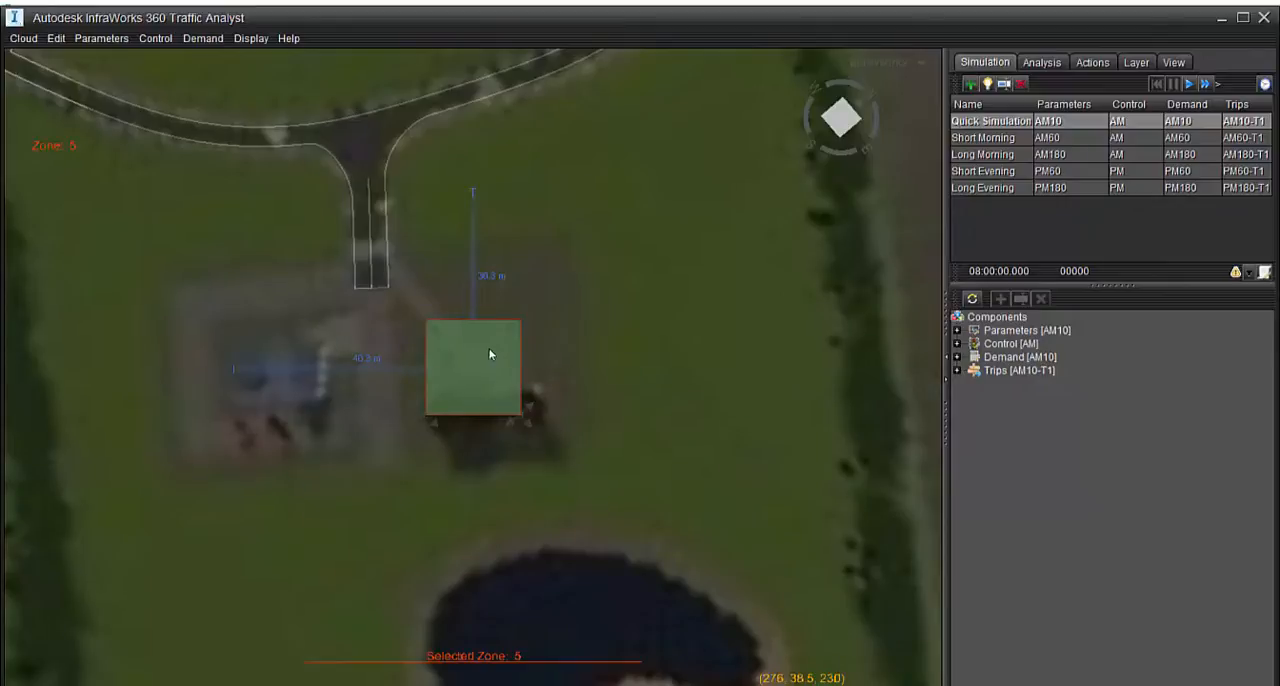
click(488, 353)
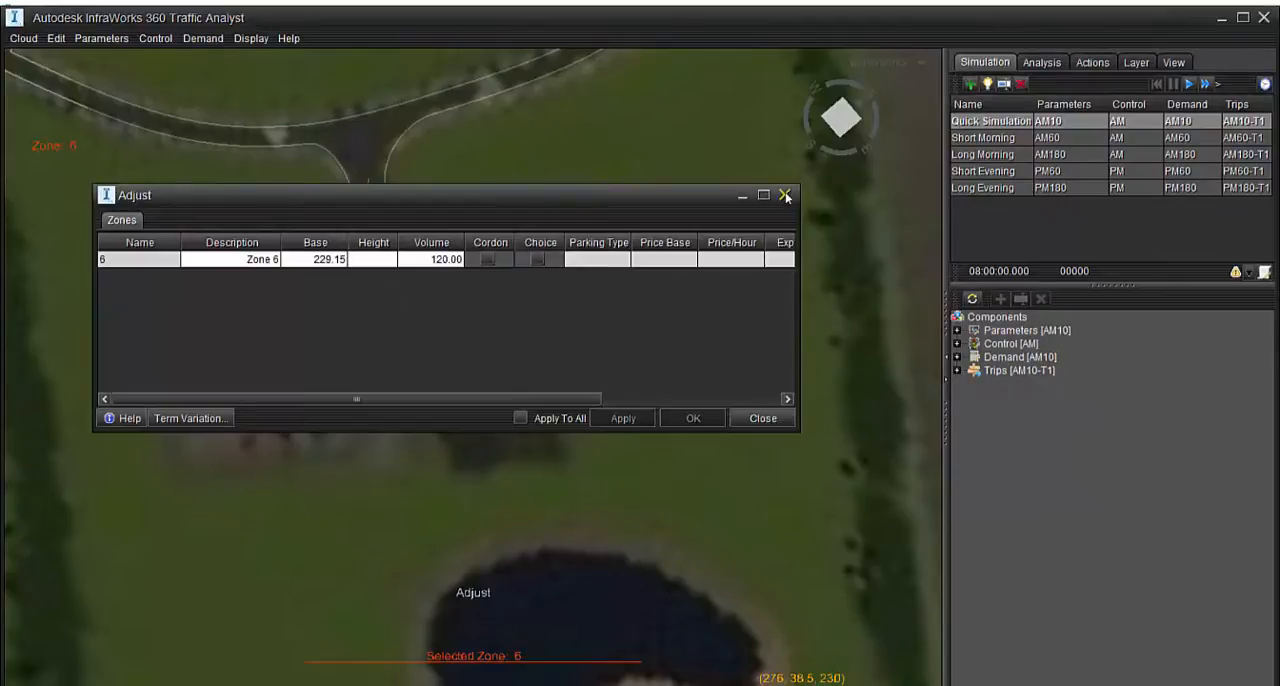
click(787, 197)
drag(474, 390, 405, 330)
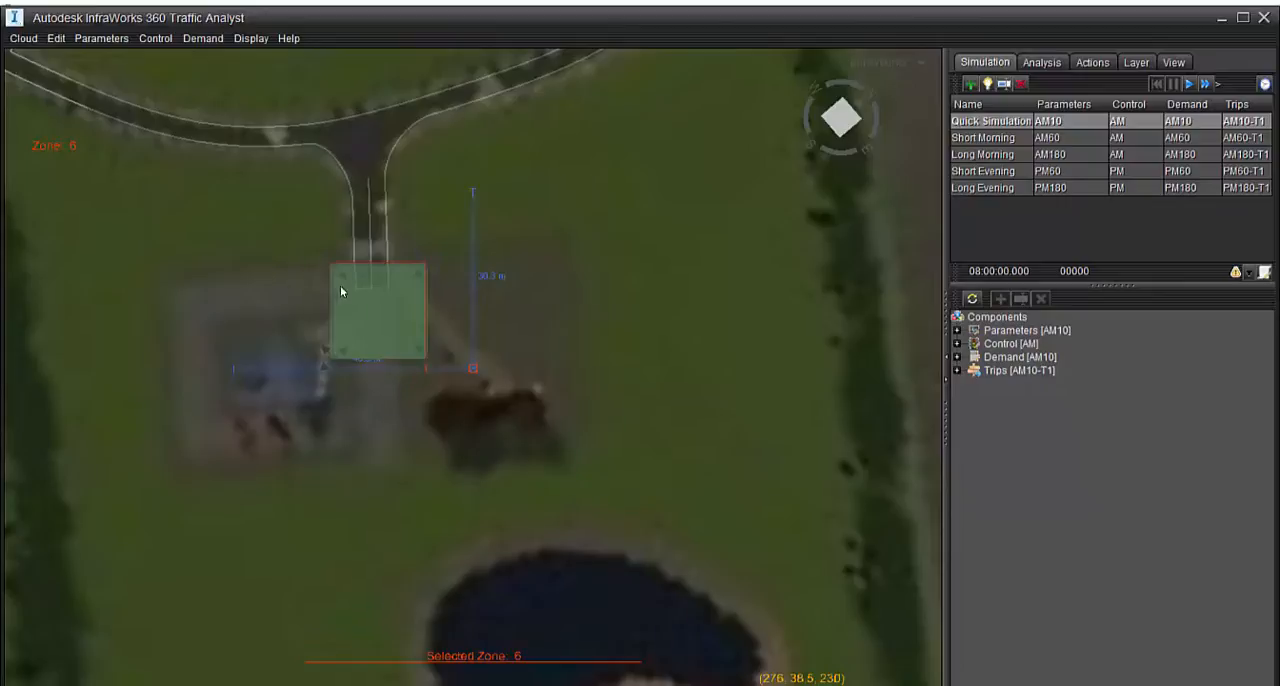
Examine the zone placed over the dead end of the access road from several angles
mouse_move(448, 336)
mouse_down()
mouse_move(483, 409)
mouse_move(586, 89)
mouse_move(471, 400)
mouse_move(473, 517)
mouse_move(508, 557)
mouse_move(506, 463)
mouse_move(480, 490)
mouse_move(576, 486)
mouse_move(414, 520)
mouse_move(766, 457)
mouse_move(700, 460)
mouse_move(707, 414)
mouse_move(688, 461)
mouse_move(703, 468)
mouse_up()
double_click(707, 414)
click(765, 420)
click(730, 516)
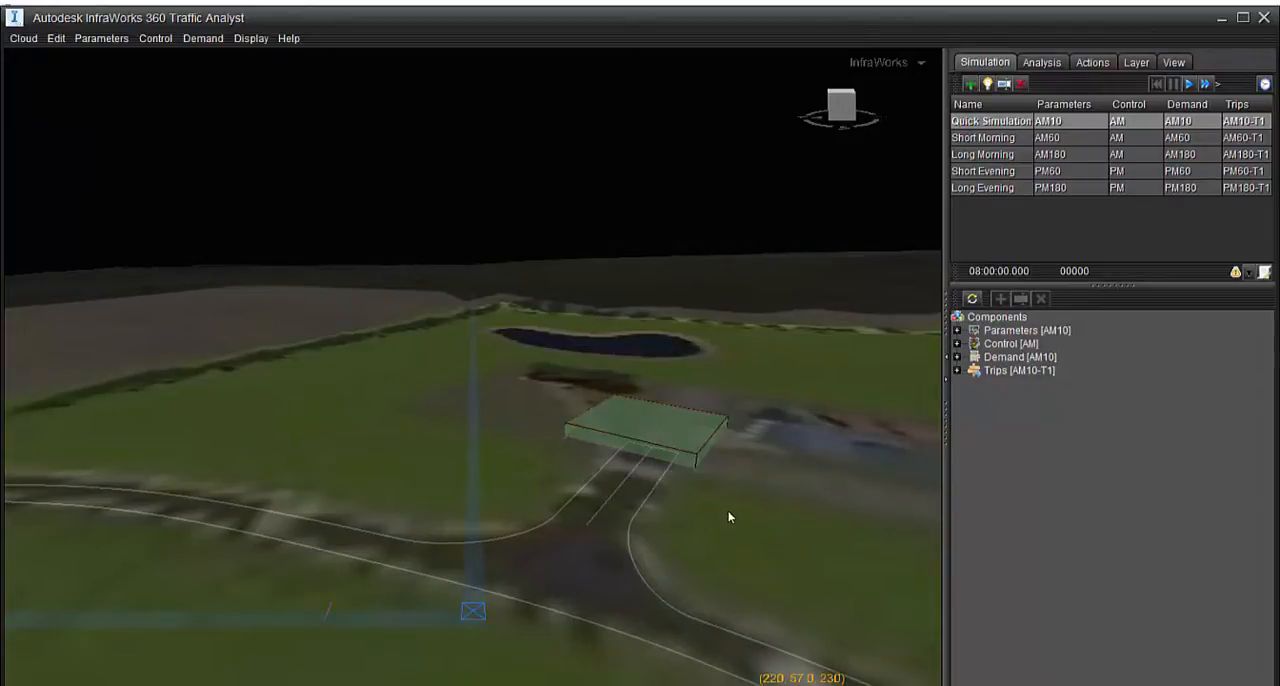
drag(730, 516, 598, 565)
scroll(588, 482, down, 5)
scroll(531, 431, up, 6)
drag(531, 435, 574, 294)
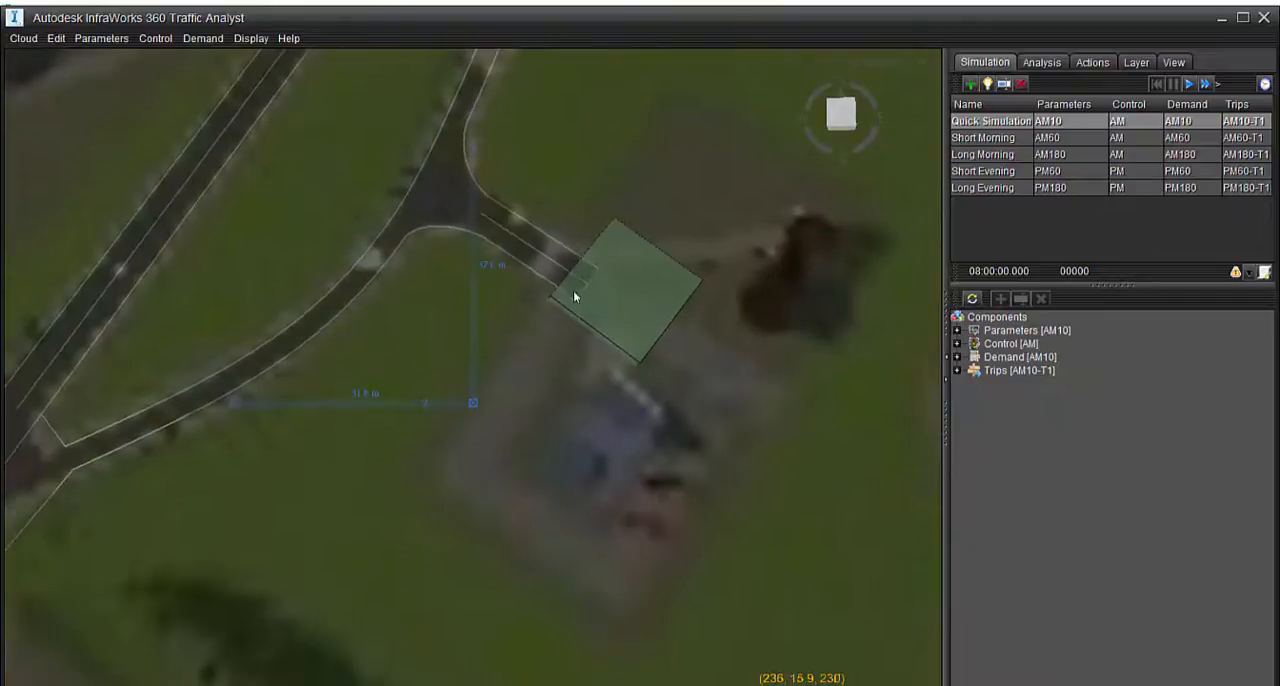
scroll(574, 294, up, 4)
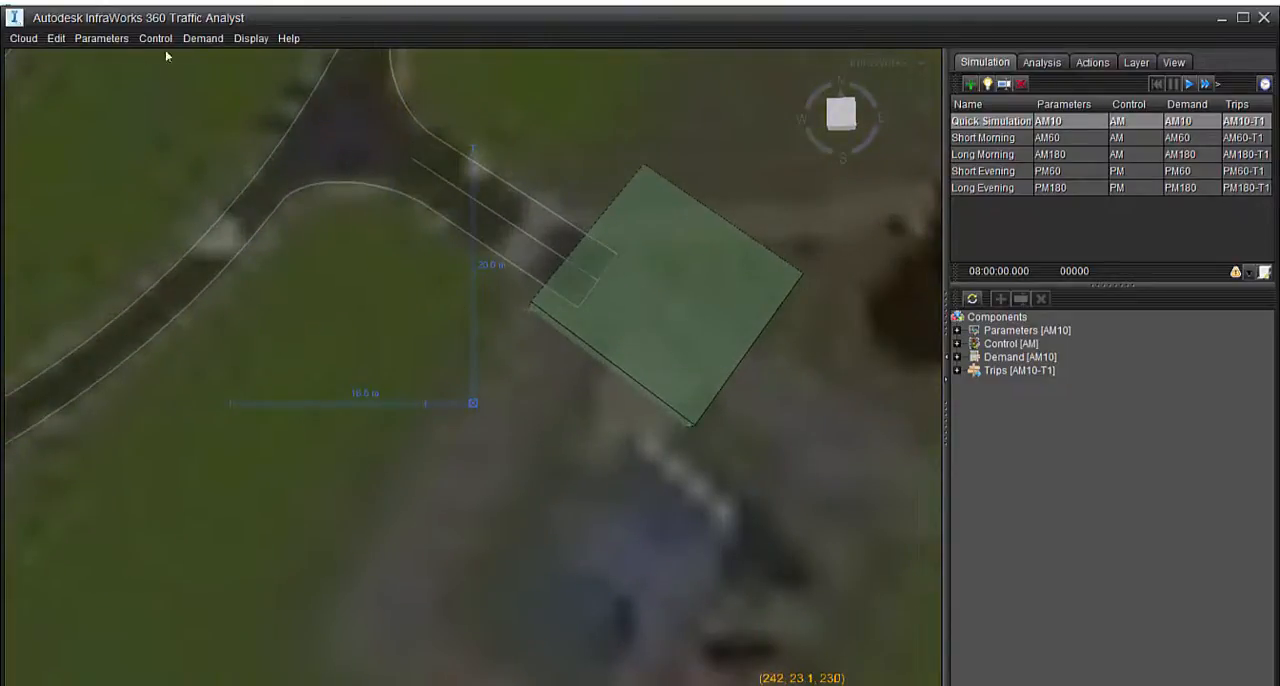
Open the AM10 origin-destination demand matrices and add a second matrix
click(203, 38)
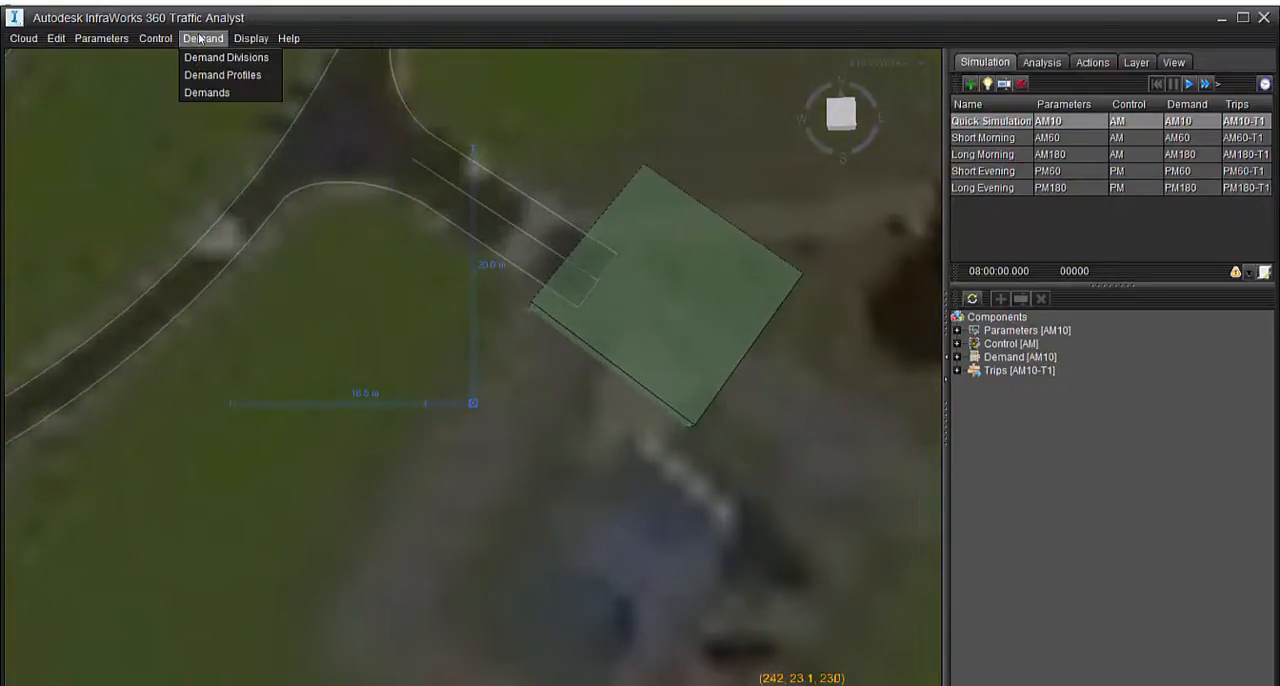
click(201, 93)
click(255, 250)
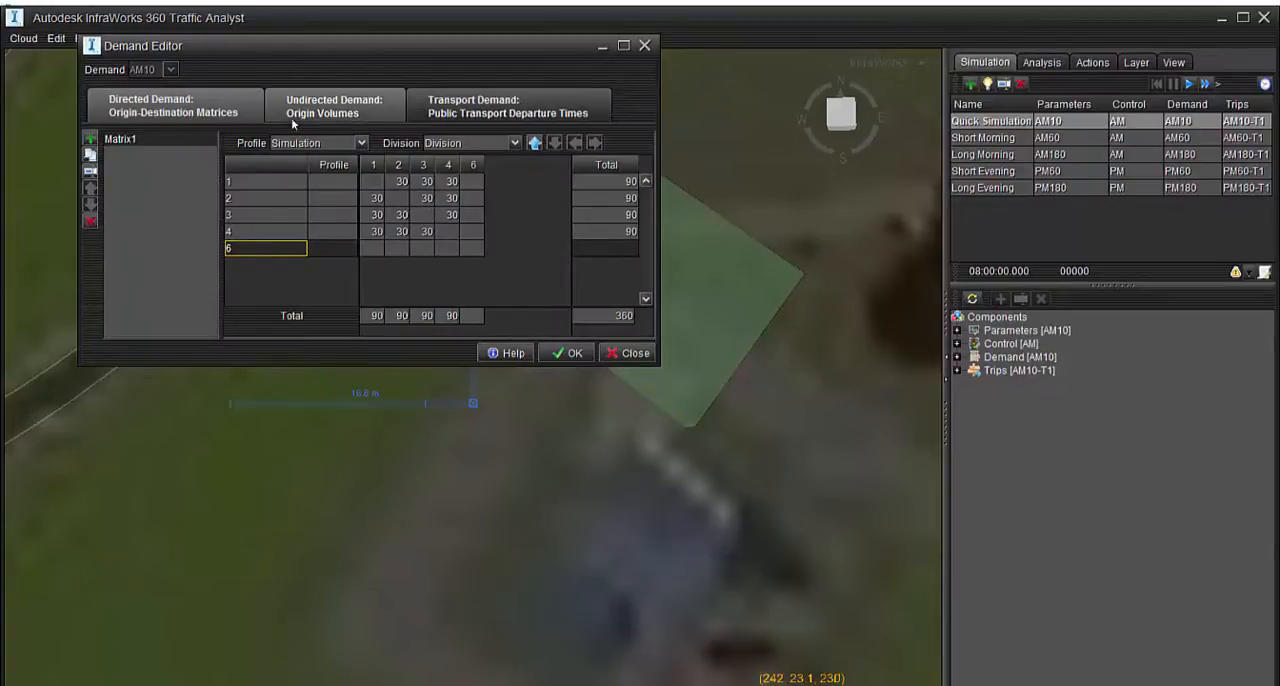
click(160, 141)
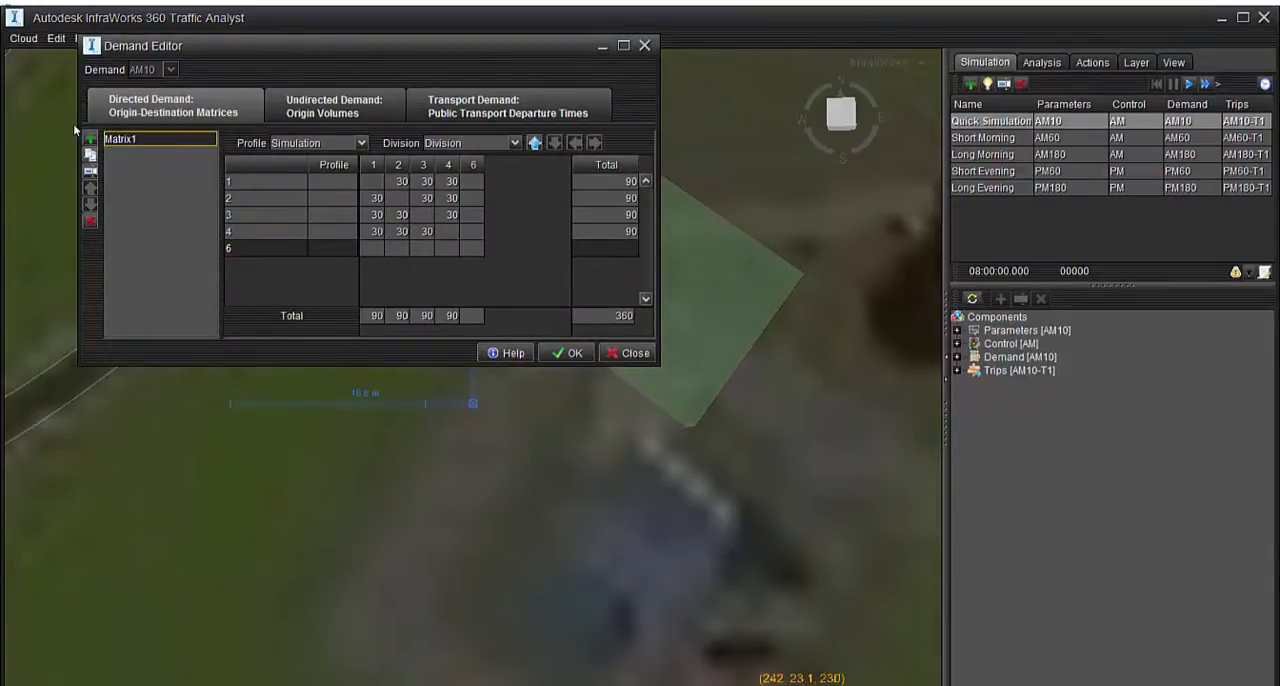
click(90, 138)
In Matrix2, set the trips from zone 2 to 1, zone 3 to 1 and 2, and zone 4 to 1, 2 and 3 to 0
click(376, 232)
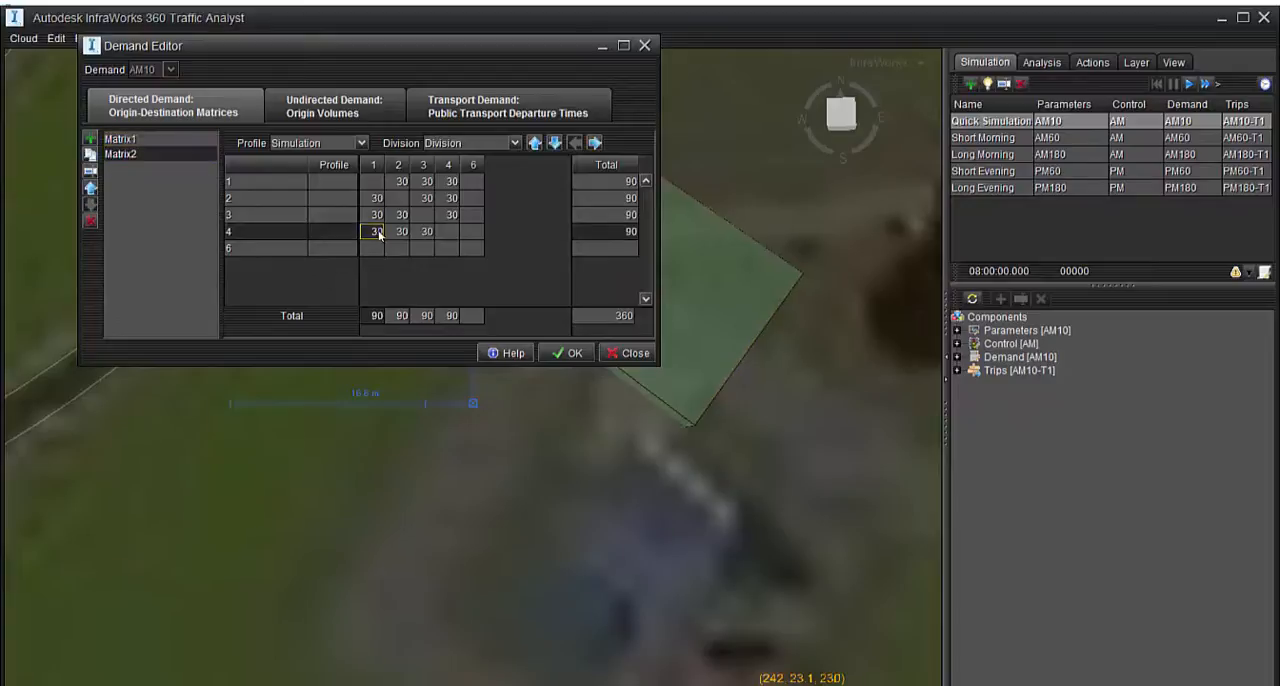
click(377, 218)
text(0)
click(375, 201)
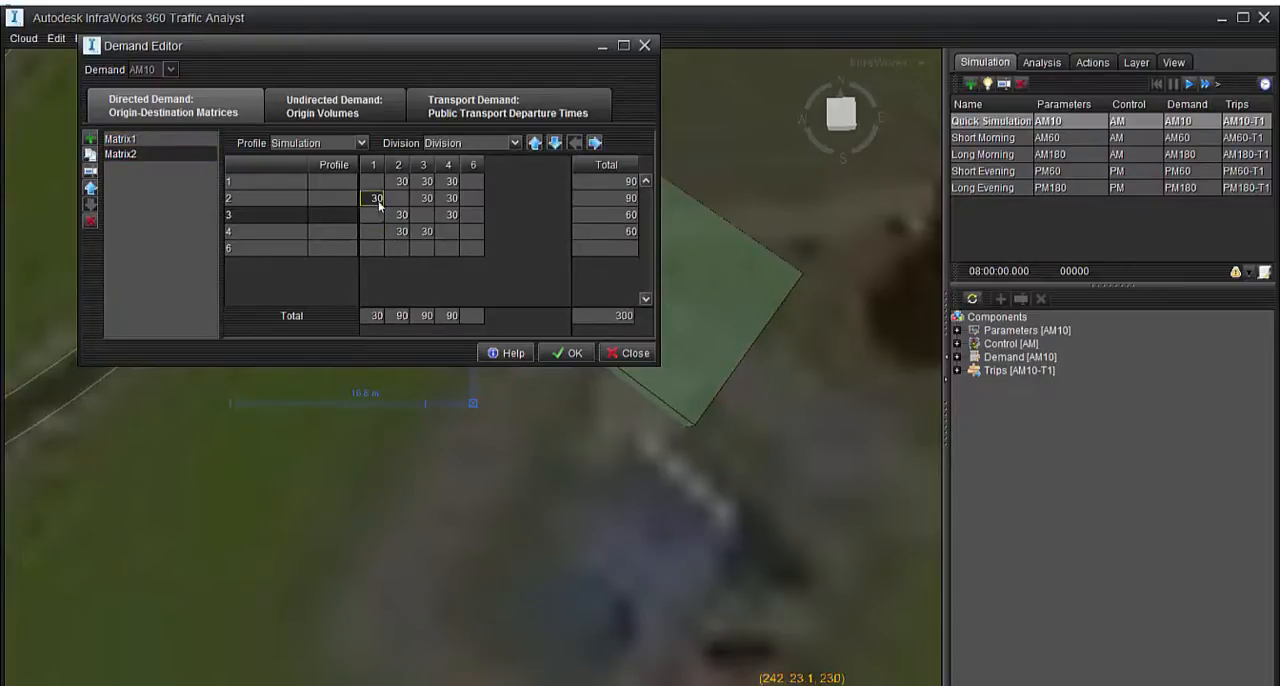
text(0)
click(400, 217)
text(0)
click(401, 233)
text(0)
click(419, 234)
text(0)
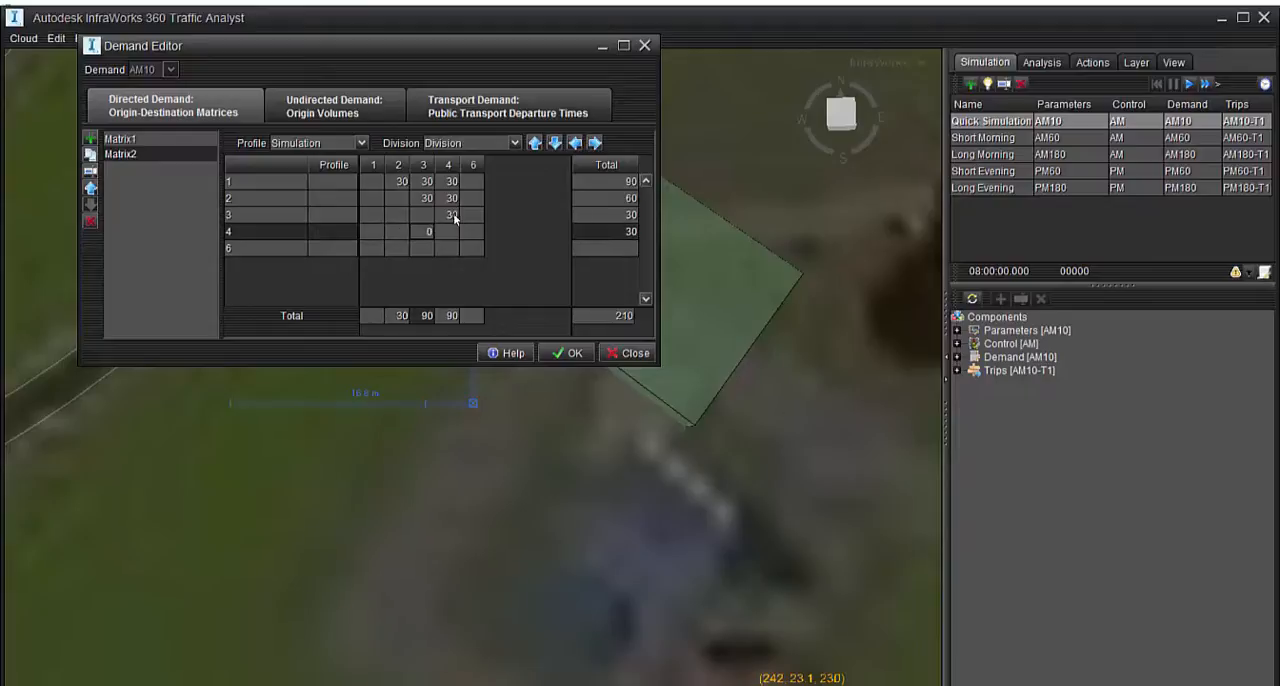
Set the Matrix2 trips from zone 1 to 2, 3 and 4, zone 2 to 3 and 4, and zone 3 to 4 to 0
click(451, 216)
text(0)
click(449, 199)
text(0)
click(424, 199)
text(0)
click(413, 182)
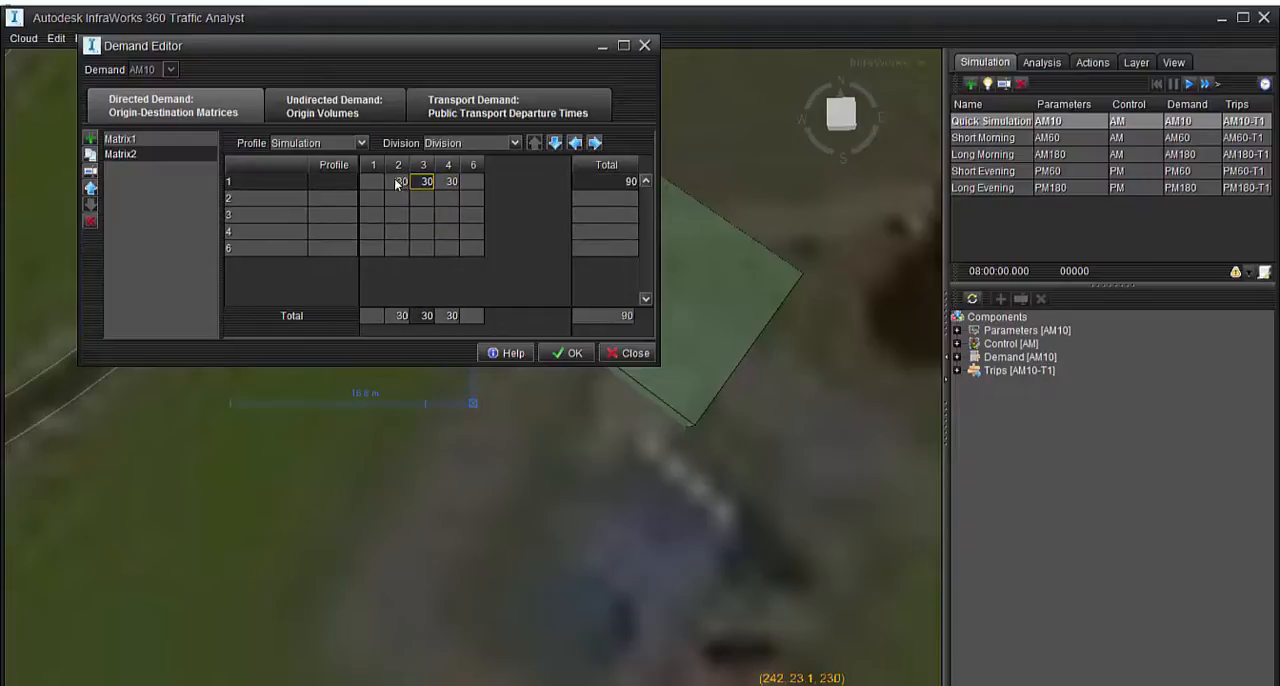
click(396, 183)
text(0)
click(423, 183)
text(0)
click(449, 183)
text(0)
Set the Matrix2 trips from each of zones 1, 2, 3 and 4 to zone 6 to 30
click(476, 186)
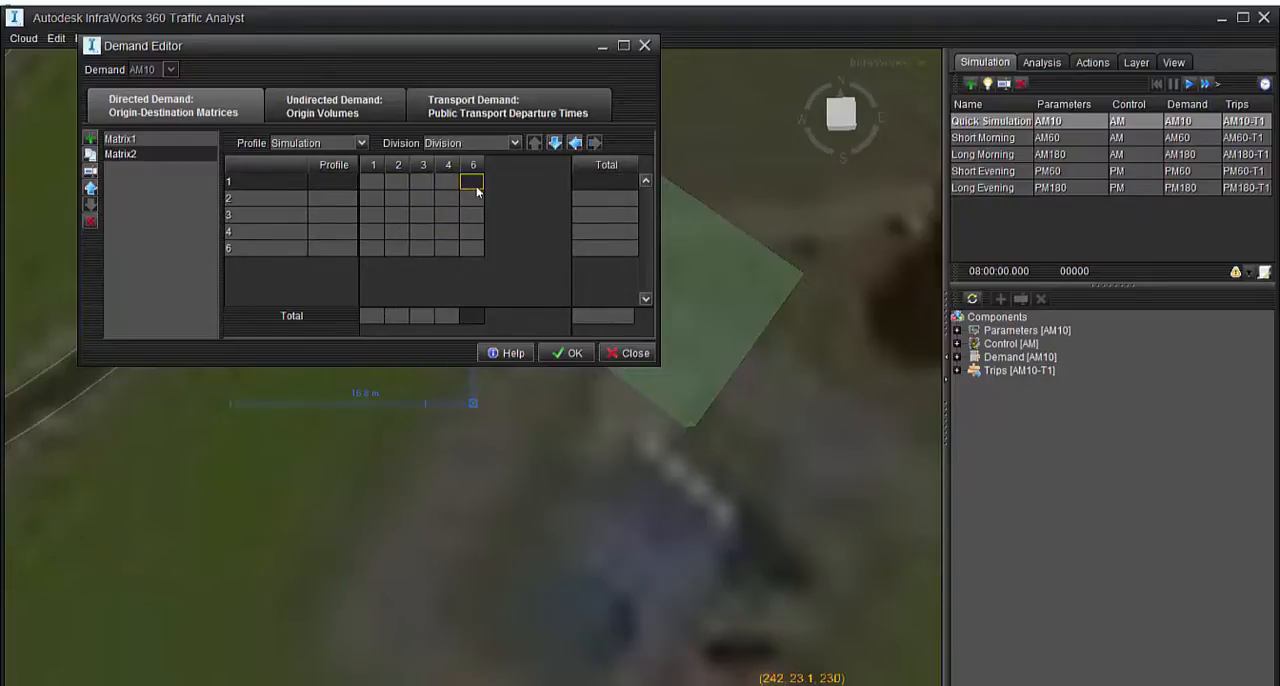
scroll(683, 440, down, 12)
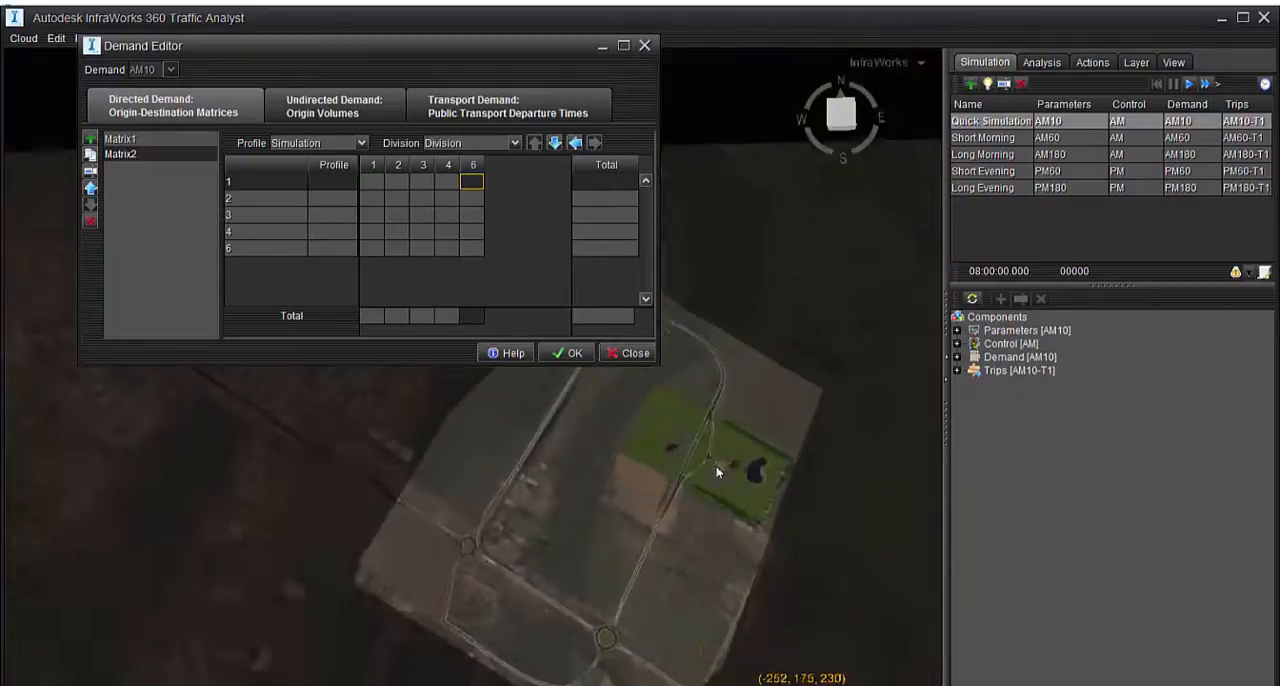
click(476, 203)
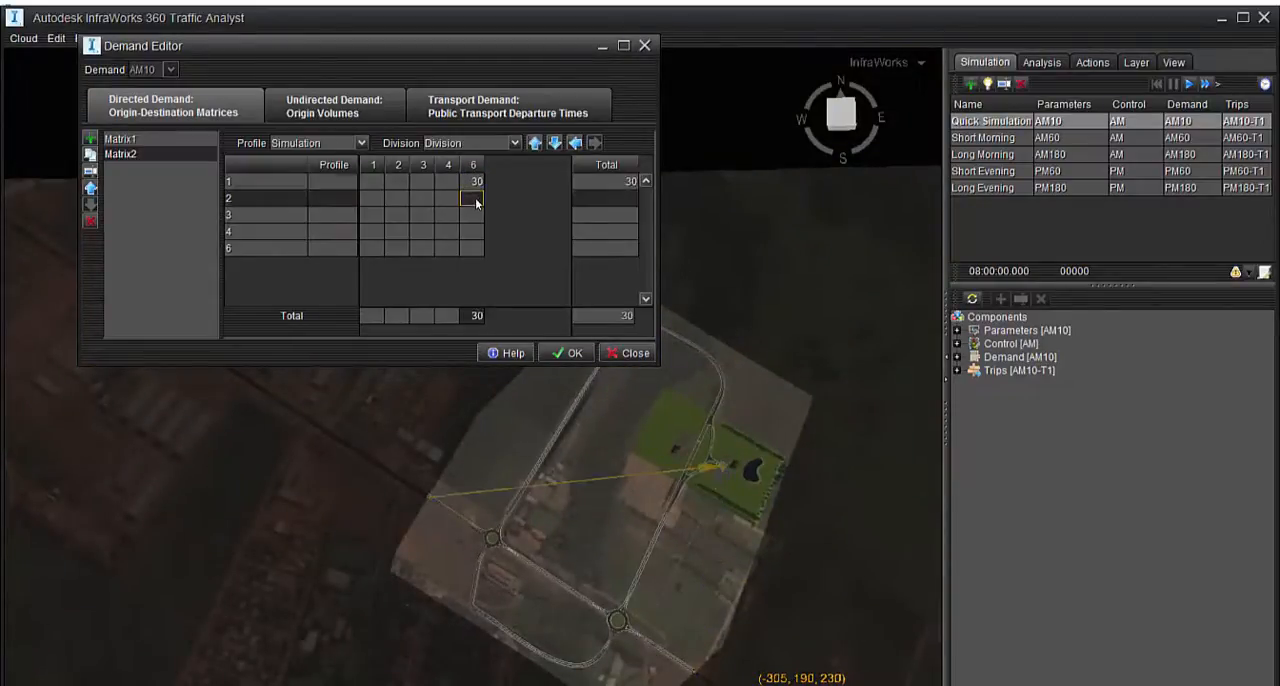
text(30)
click(471, 222)
text(30)
key(Return)
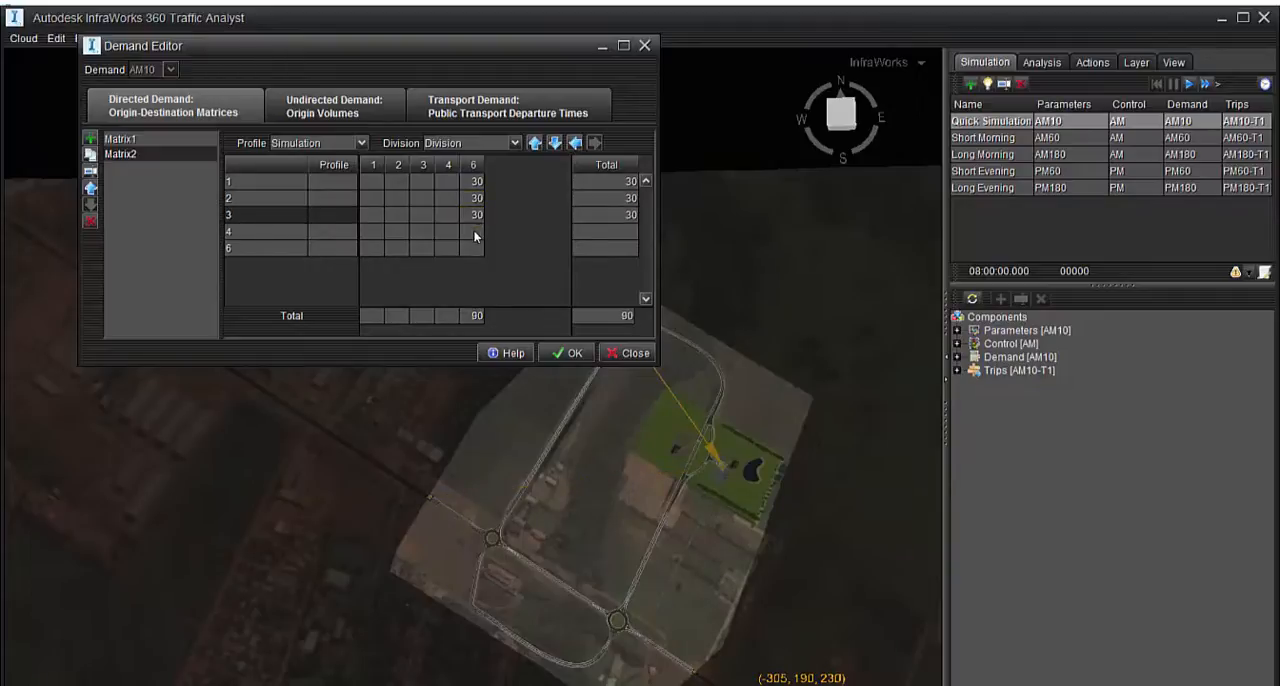
click(475, 236)
text(30)
key(Return)
Set the Matrix2 trips from zone 6 to each of zones 1, 2, 3 and 4 to 30 and accept the demand changes
click(375, 249)
text(30)
click(404, 251)
text(30)
click(428, 250)
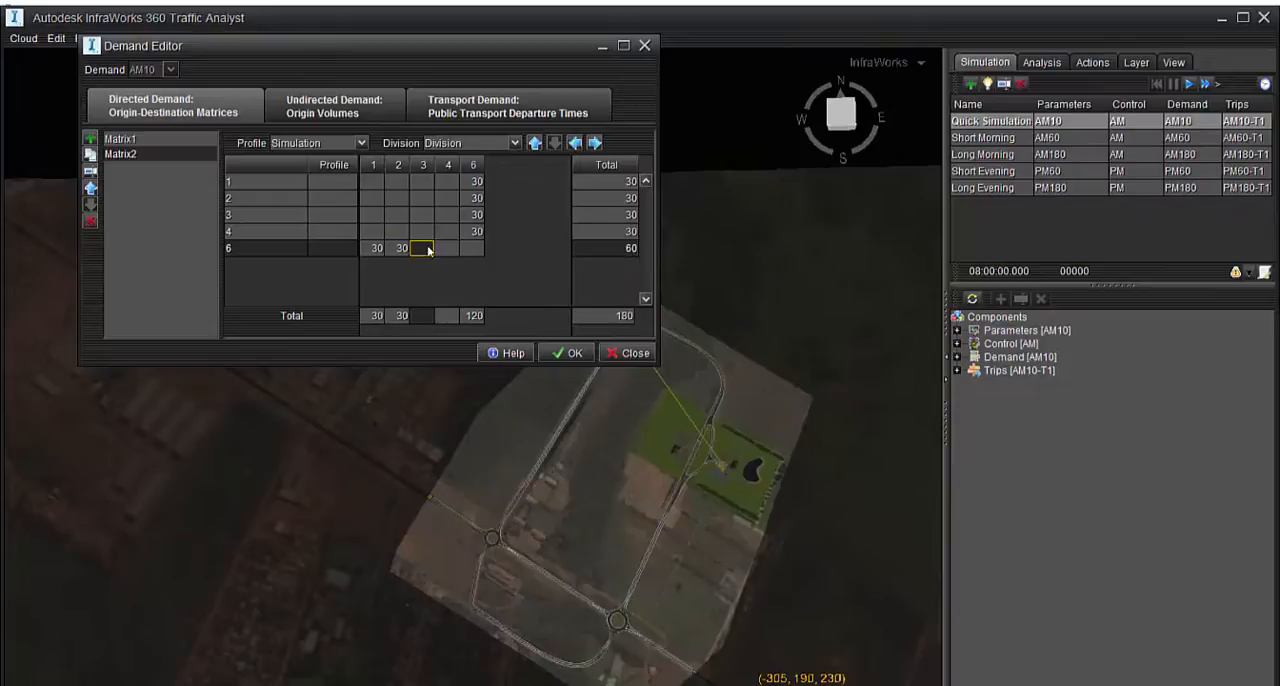
text(30)
click(446, 249)
text(30)
key(Return)
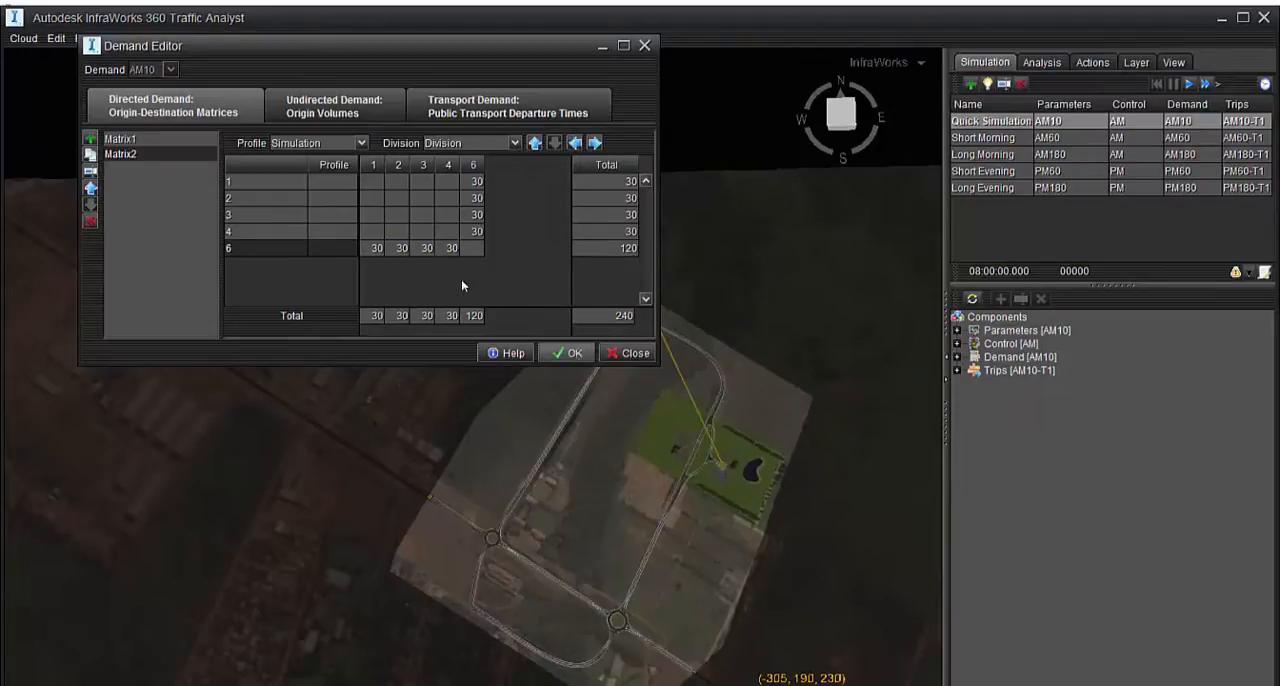
click(566, 353)
Run the Quick Simulation and watch the traffic around the access road and its new zone
scroll(717, 466, up, 5)
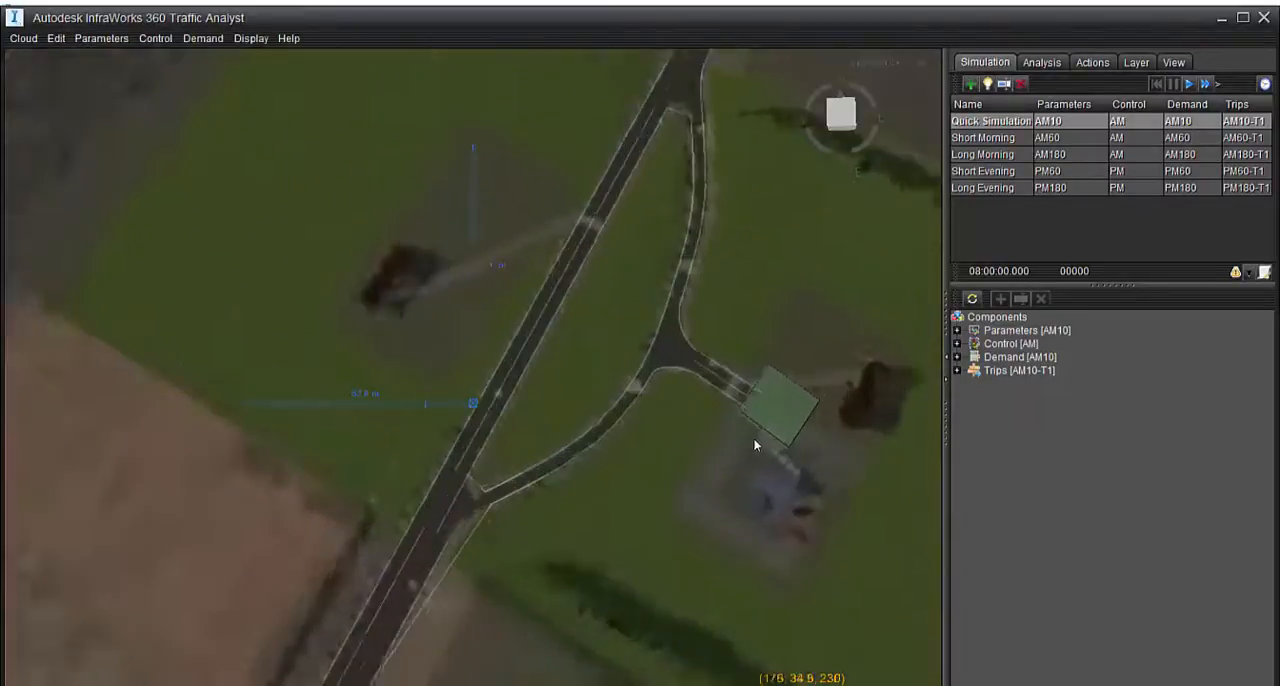
click(1190, 89)
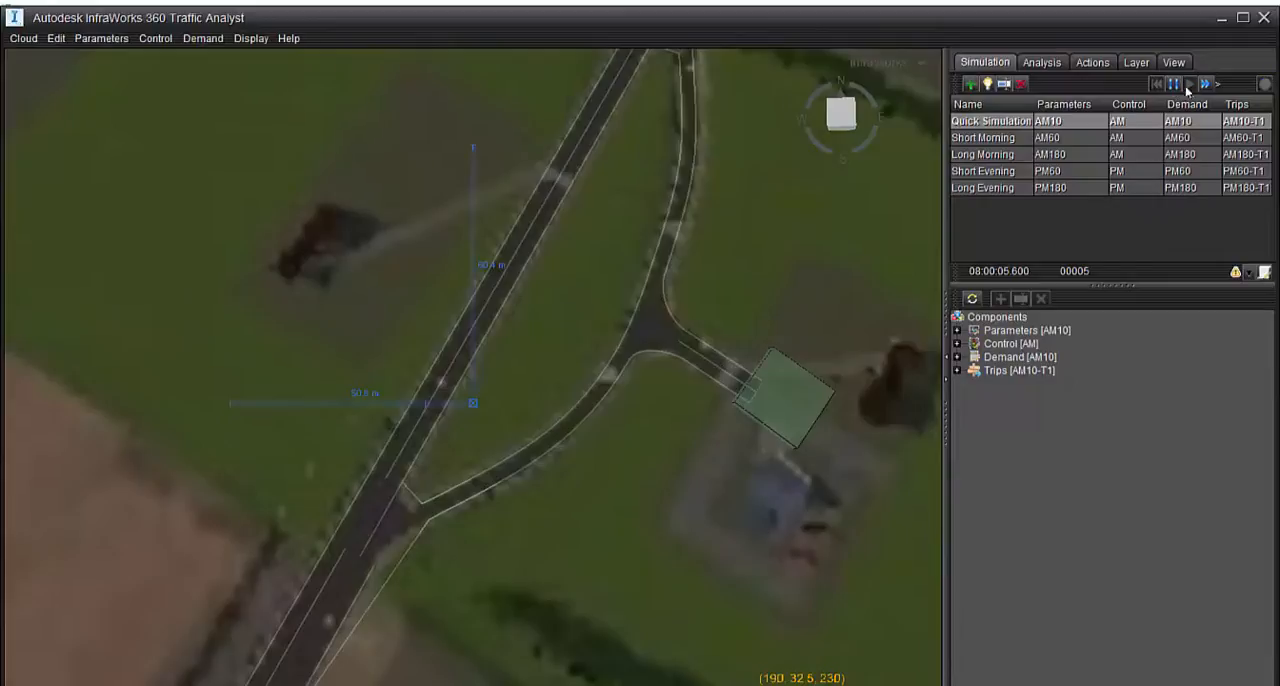
scroll(621, 429, up, 8)
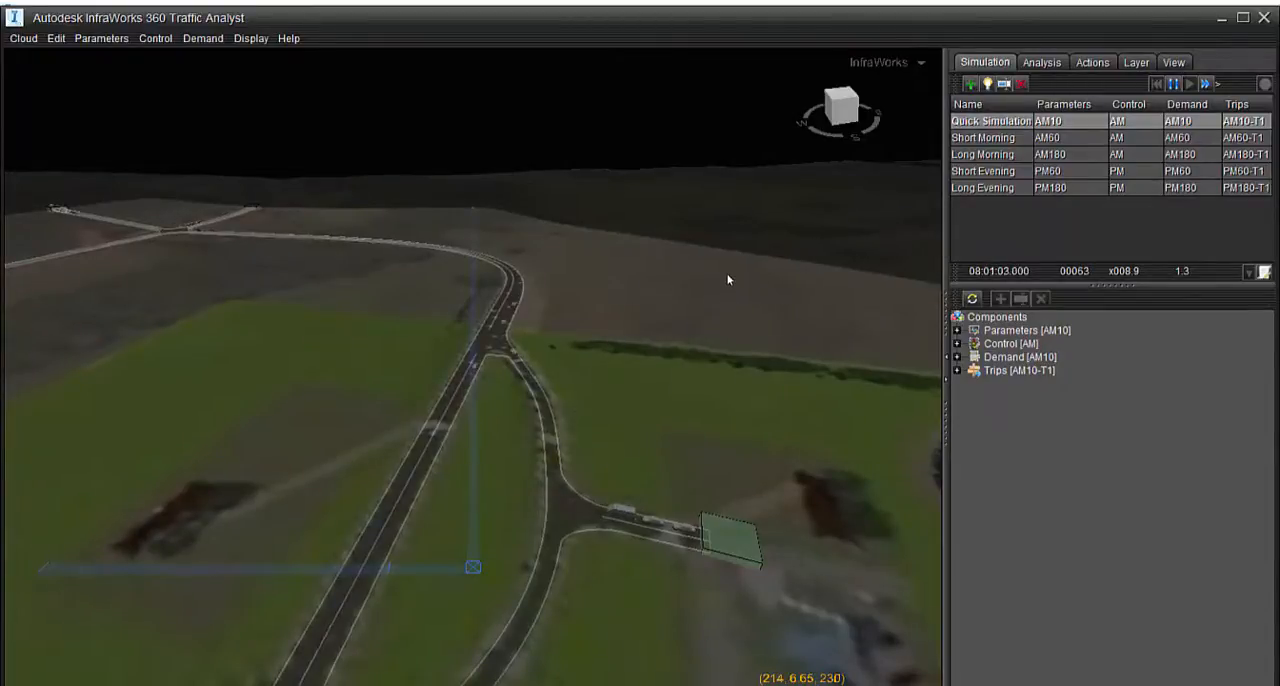
middle_drag(731, 277, 565, 371)
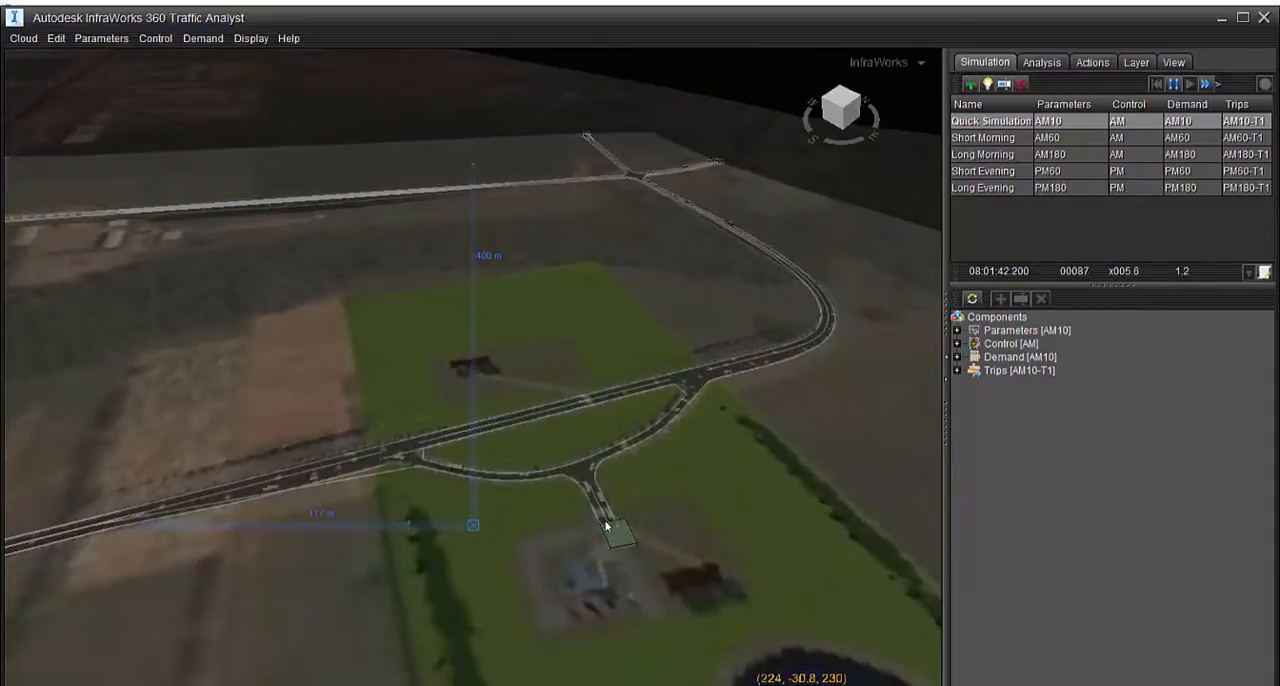
middle_drag(597, 517, 693, 577)
scroll(674, 400, down, 5)
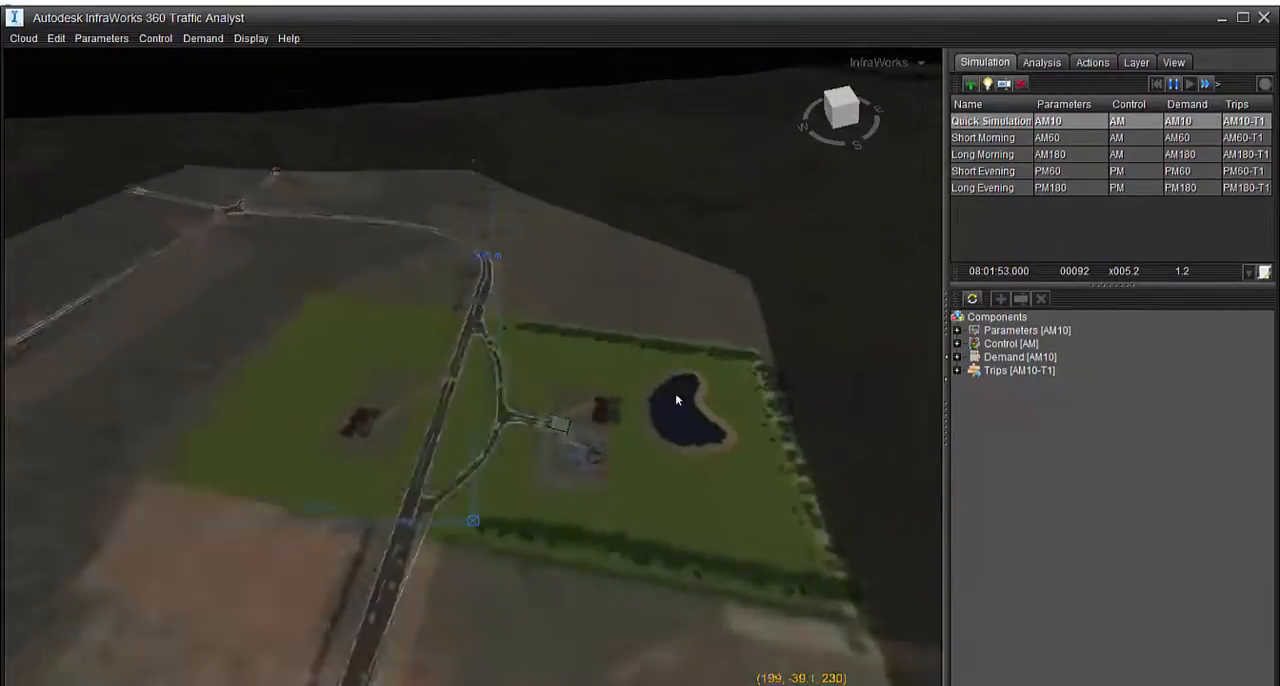
Watch the traffic across the roundabouts and main roads, and pause the simulation when back at the access road
scroll(646, 374, down, 3)
scroll(530, 433, up, 5)
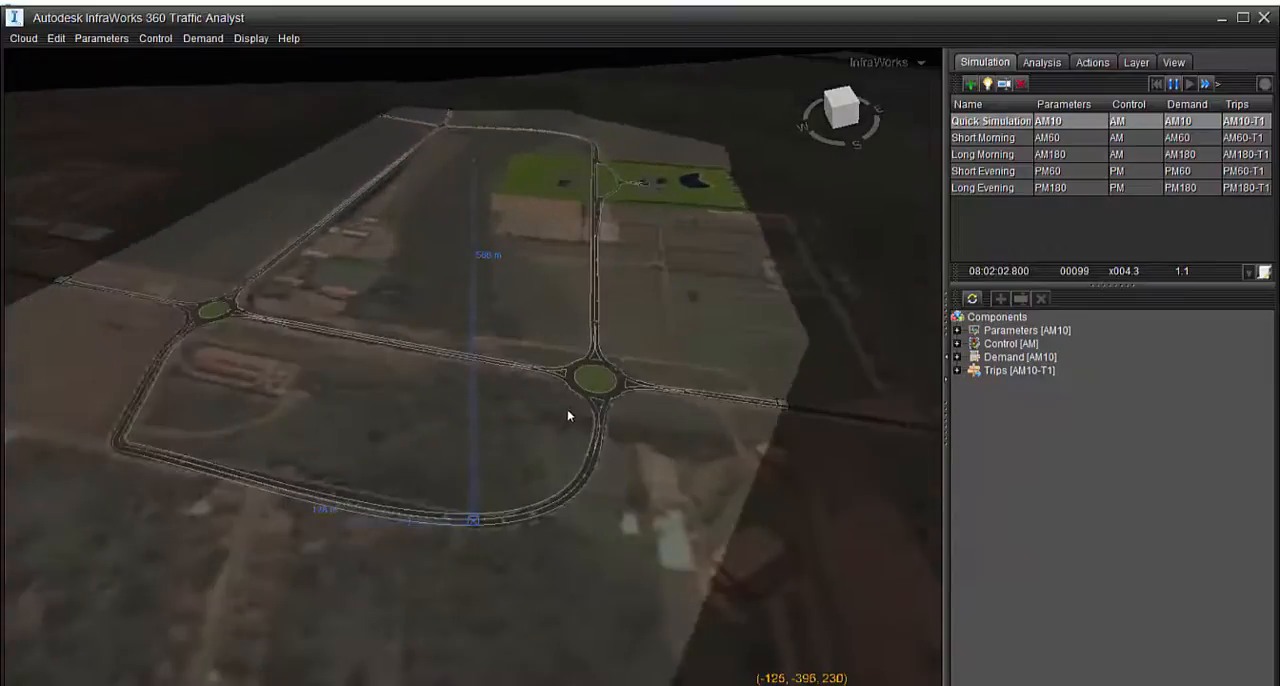
scroll(649, 246, down, 3)
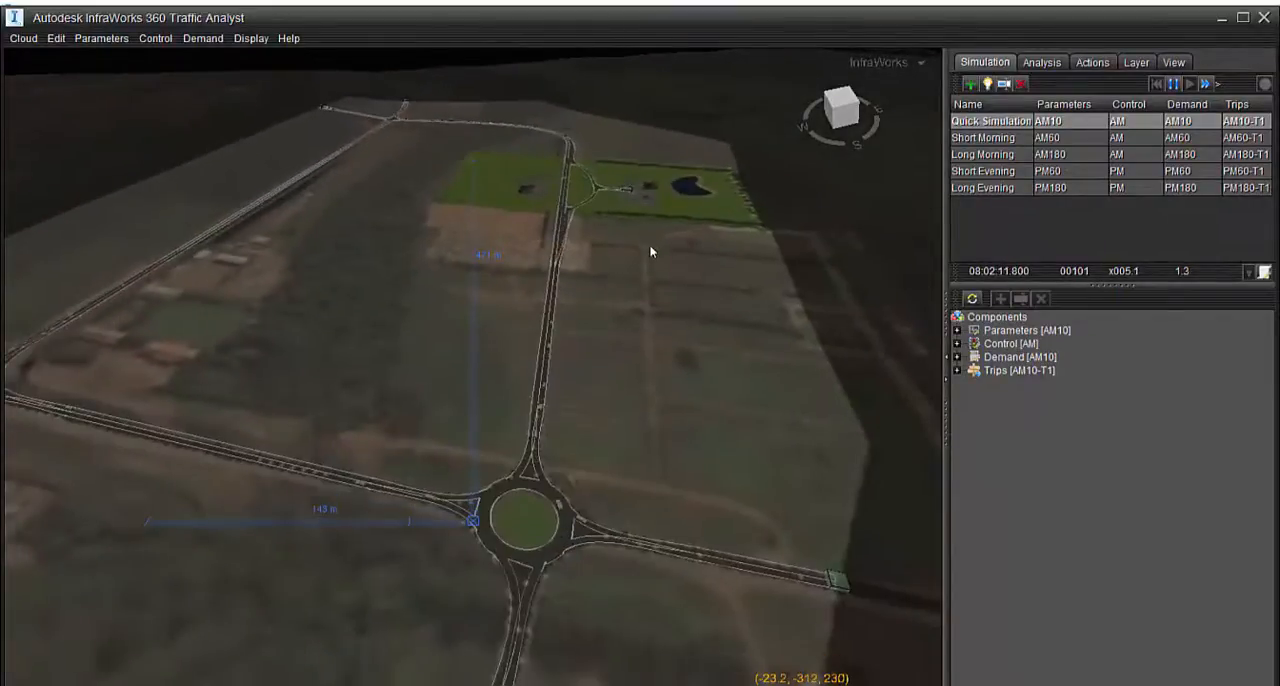
scroll(651, 274, down, 1)
middle_drag(653, 438, 468, 520)
drag(466, 457, 545, 518)
scroll(570, 447, up, 5)
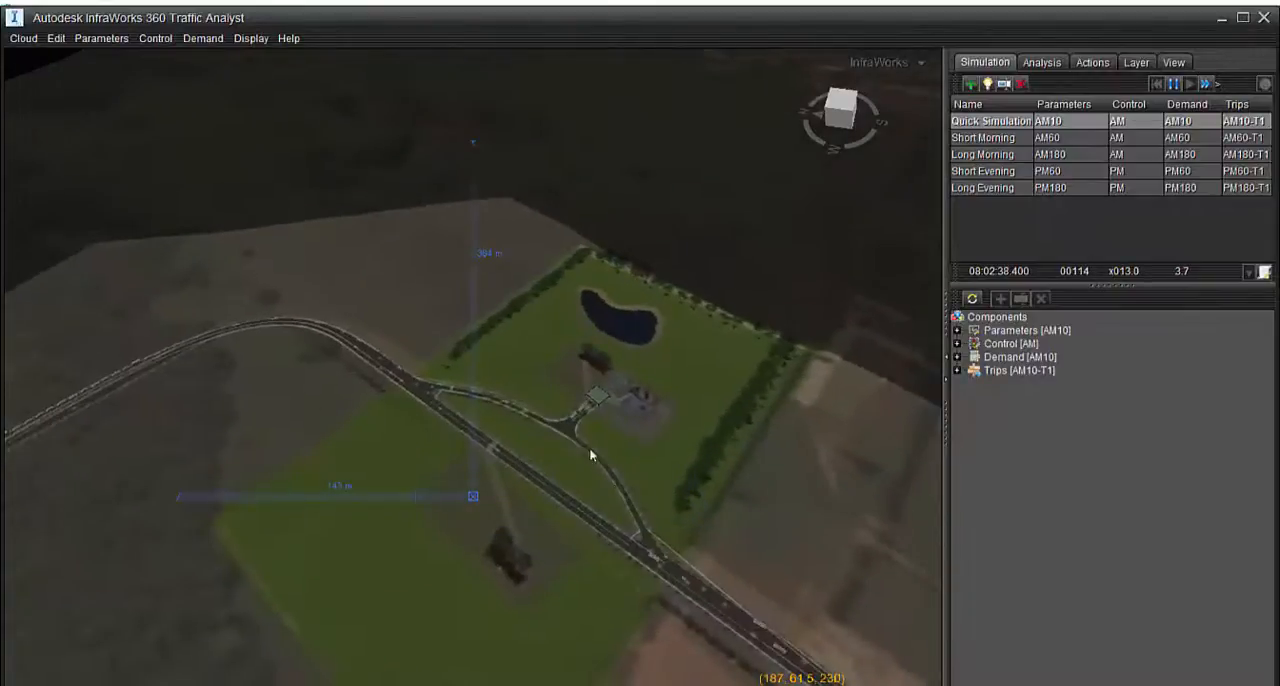
click(1174, 86)
Examine the paused vehicles on the access road and the surroundings of its zone and buildings
drag(542, 580, 545, 668)
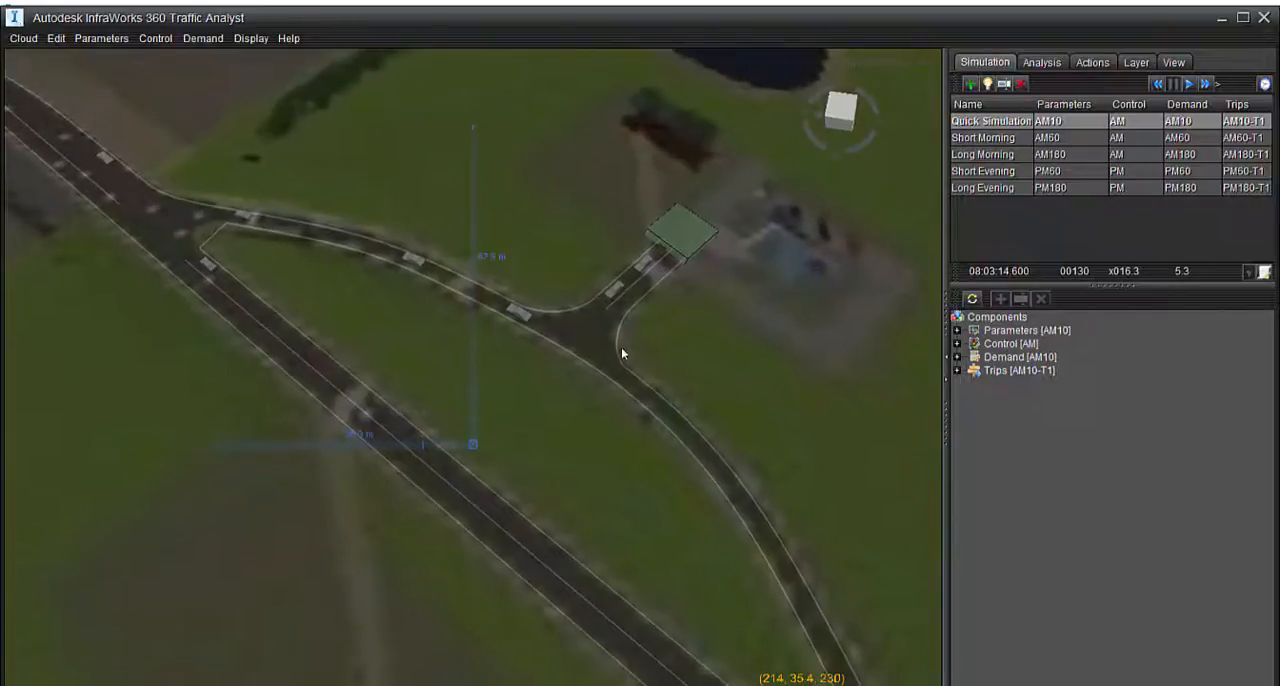
drag(621, 347, 675, 521)
drag(483, 300, 486, 360)
middle_drag(580, 338, 803, 483)
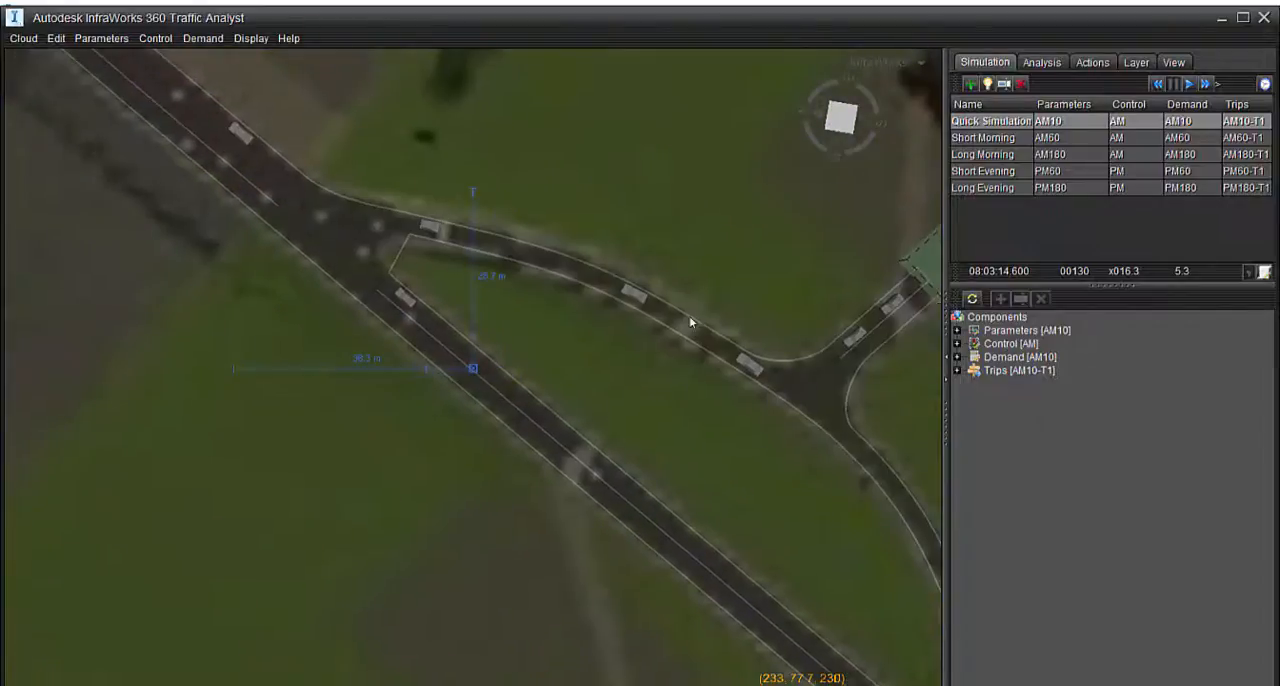
middle_drag(729, 464, 580, 564)
middle_drag(862, 263, 618, 379)
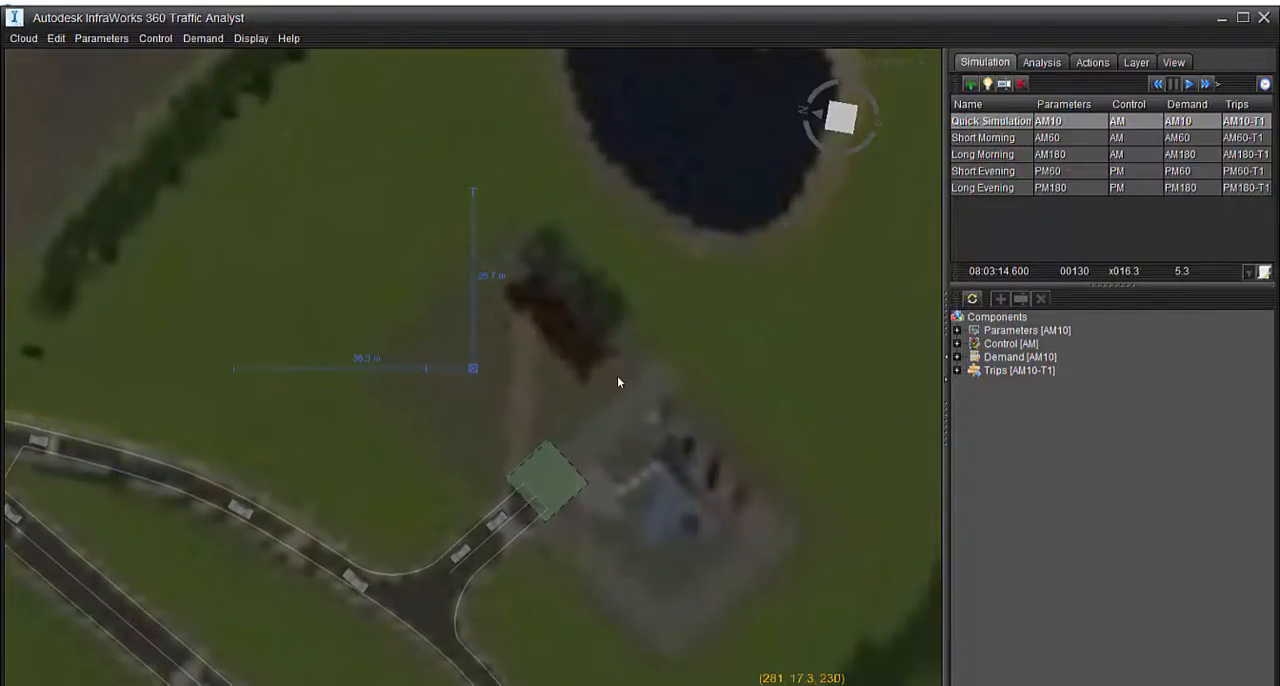
drag(618, 382, 210, 460)
middle_drag(529, 470, 471, 351)
Create a new area at the cursor point beside the brown building and move it onto the building
scroll(465, 342, up, 4)
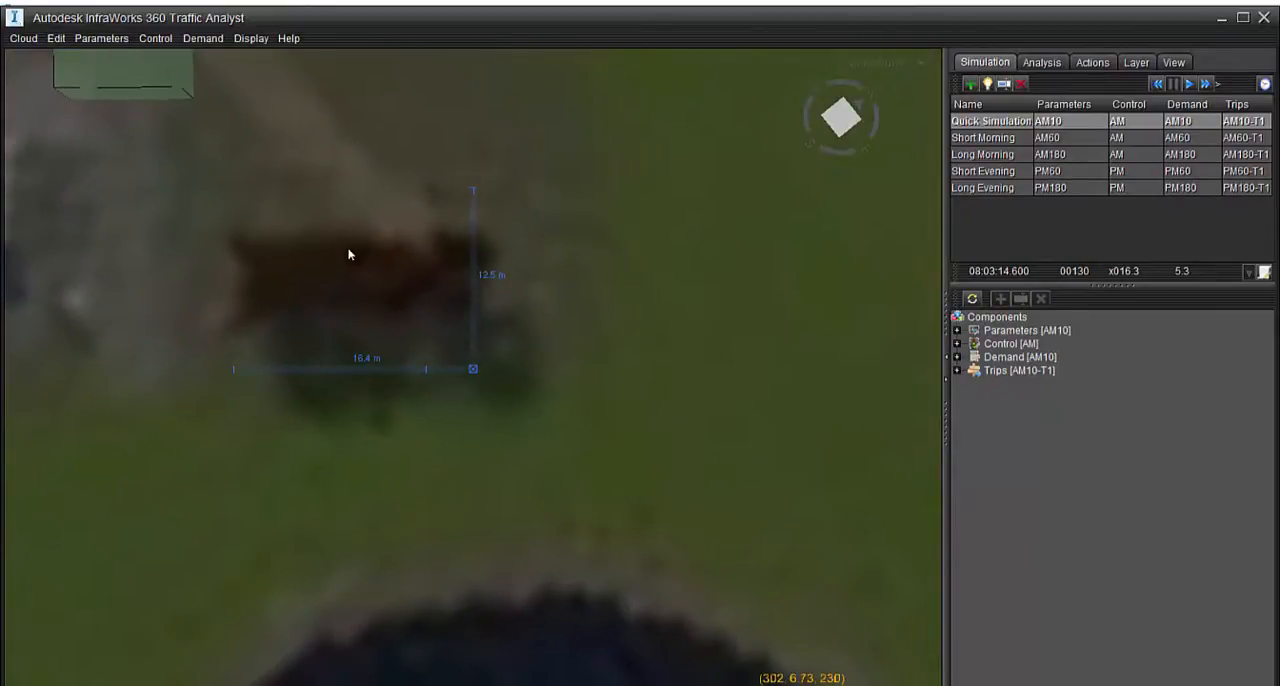
right_click(429, 312)
mouse_move(445, 340)
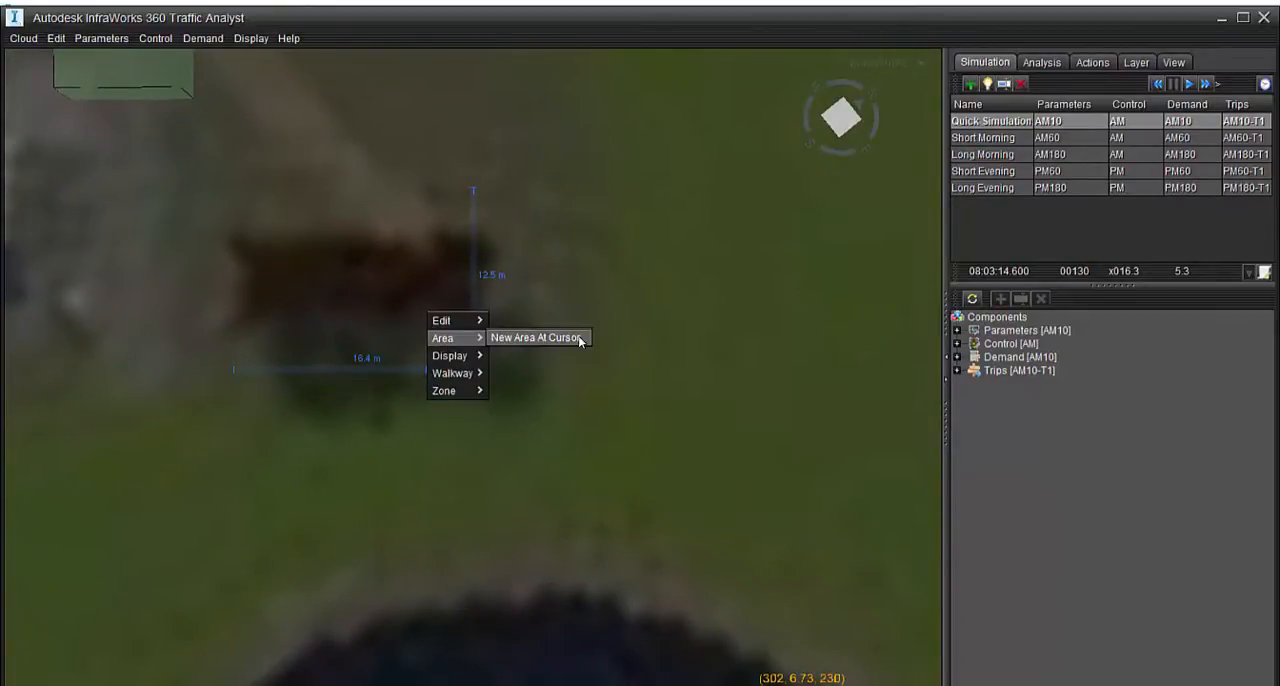
click(580, 338)
click(491, 371)
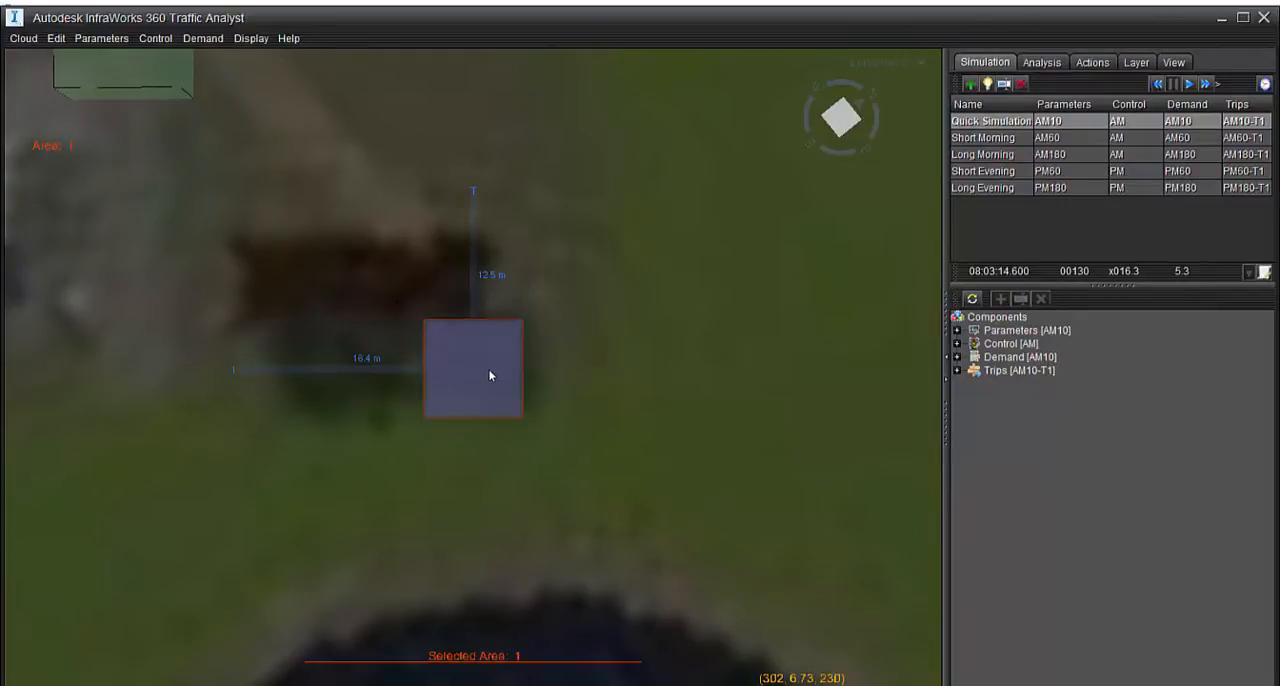
drag(491, 371, 411, 314)
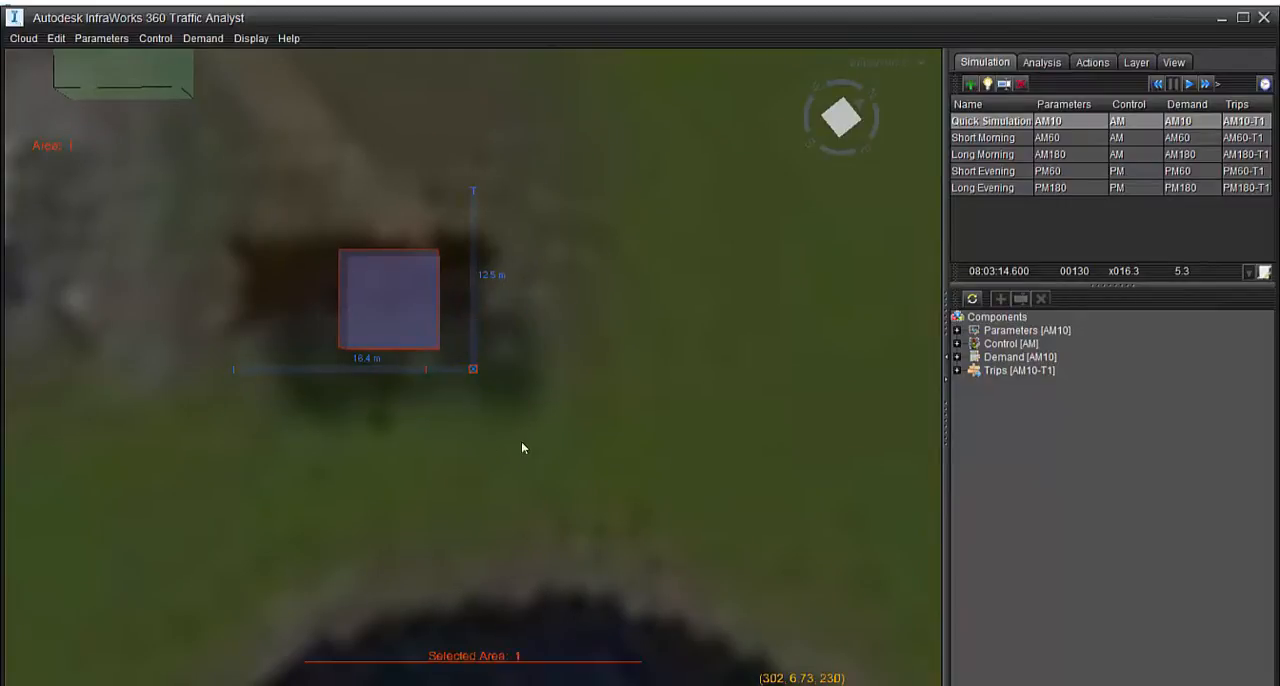
click(494, 446)
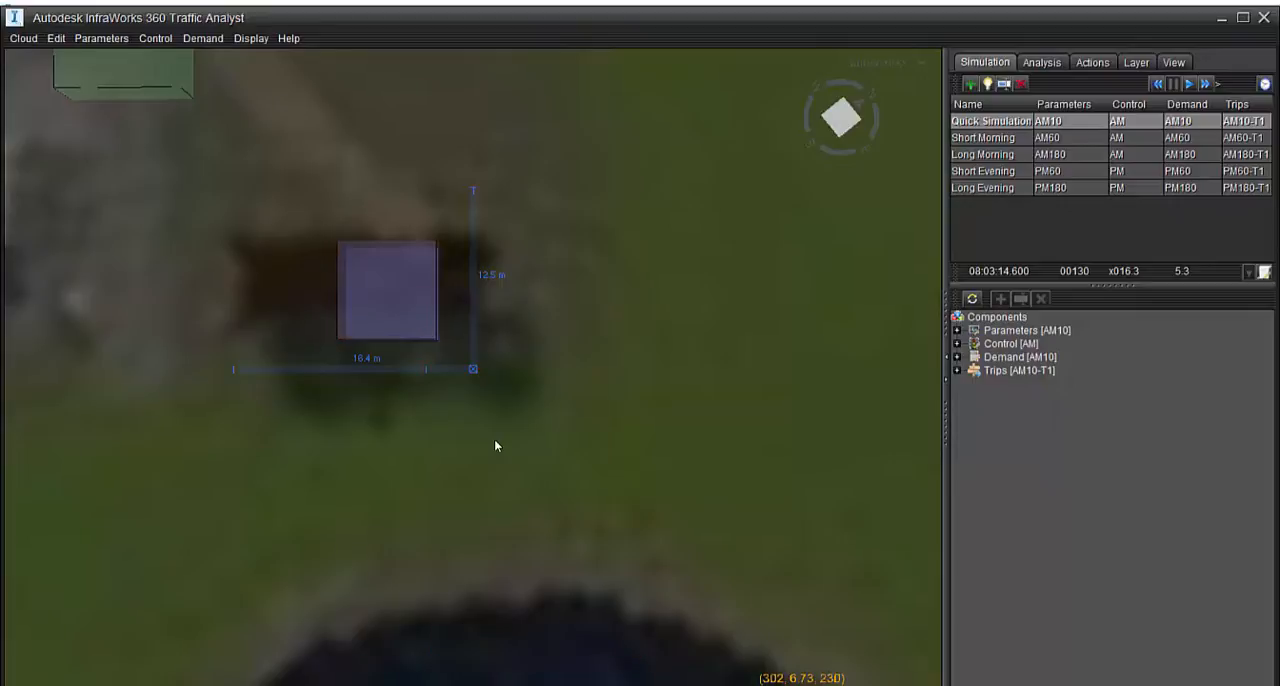
Open the new area's Adjust settings and reposition the area over the brown building in the perspective view
drag(491, 454, 748, 125)
drag(484, 493, 461, 548)
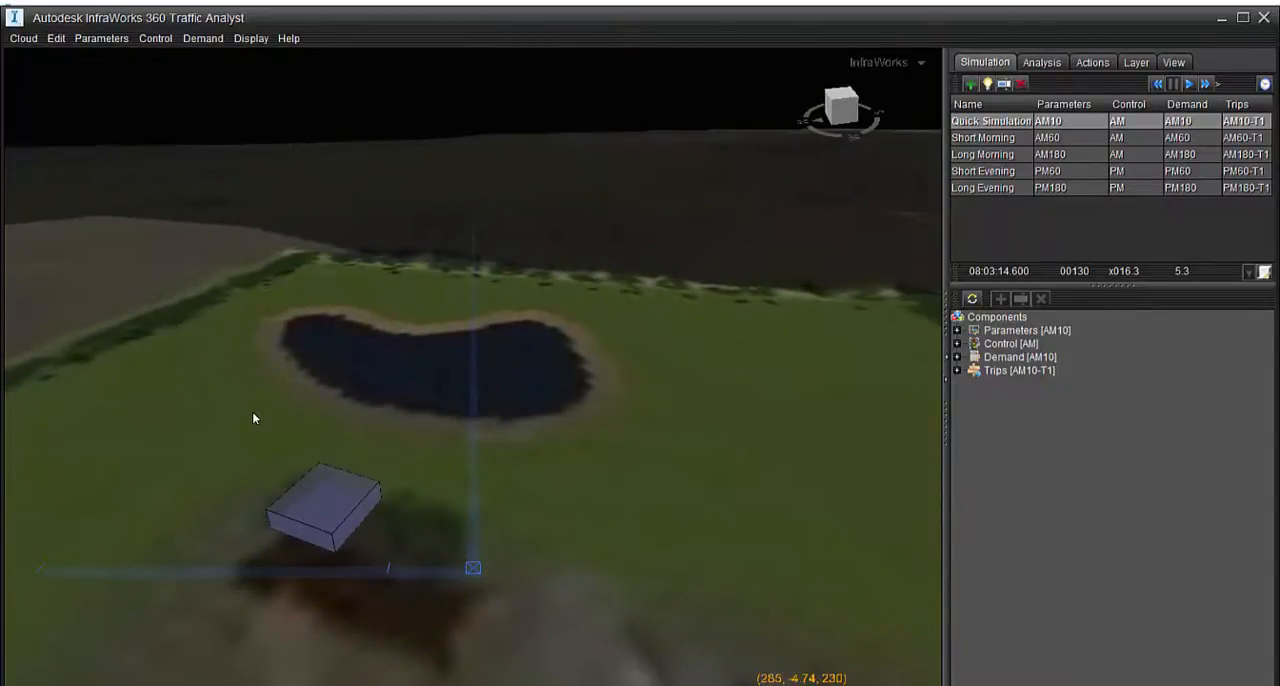
double_click(323, 506)
drag(325, 508, 335, 585)
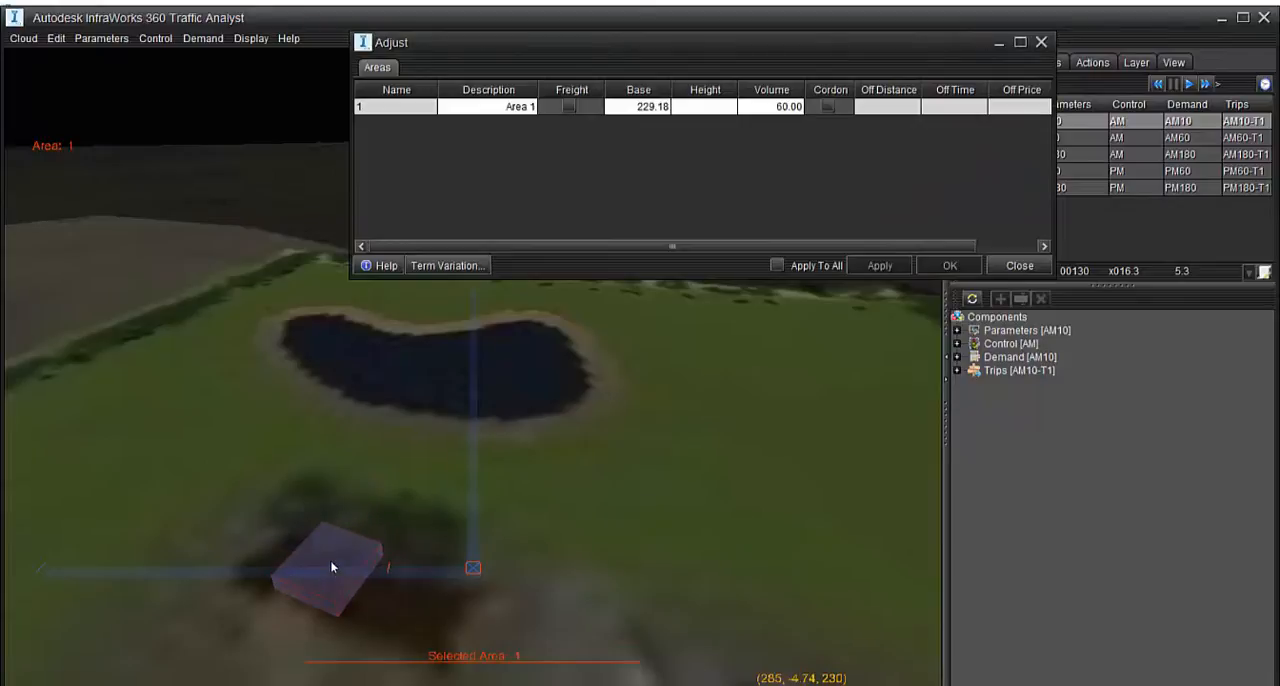
click(566, 529)
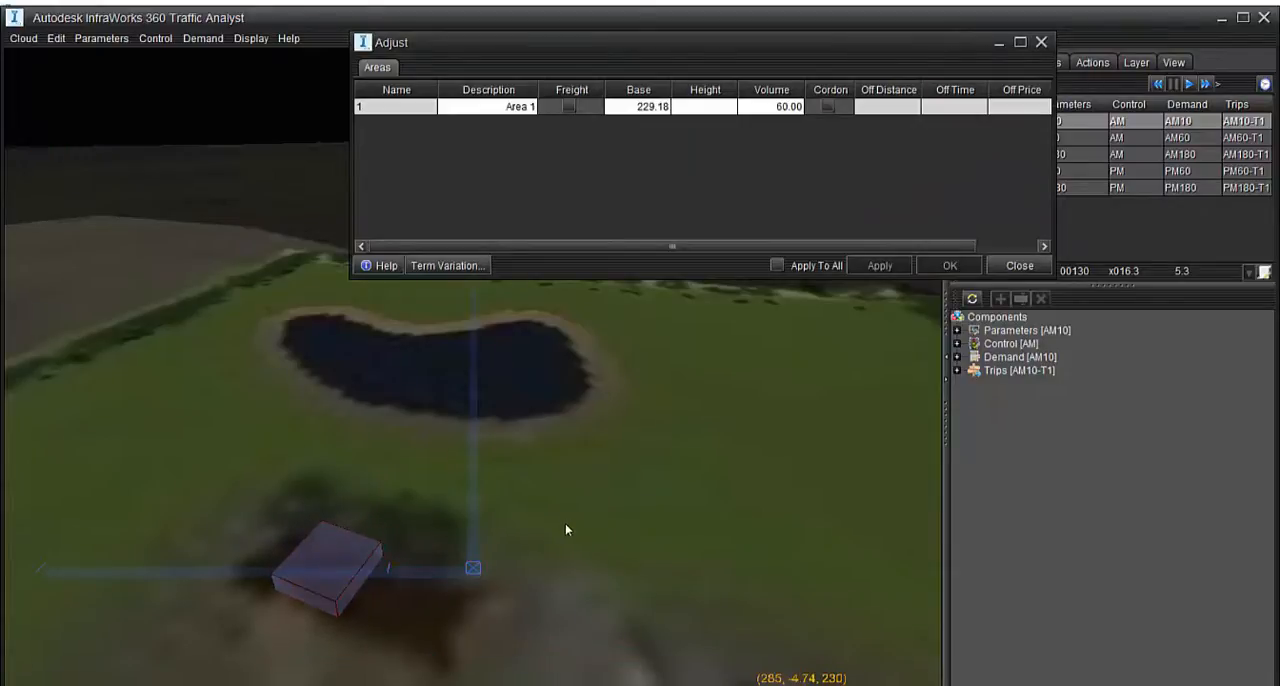
Close the area's Adjust settings and display Walk Centrelines, Walk Connections and the End, Curve, Width and Angle handles in the General layer aspect
click(604, 493)
drag(1050, 44, 1048, 43)
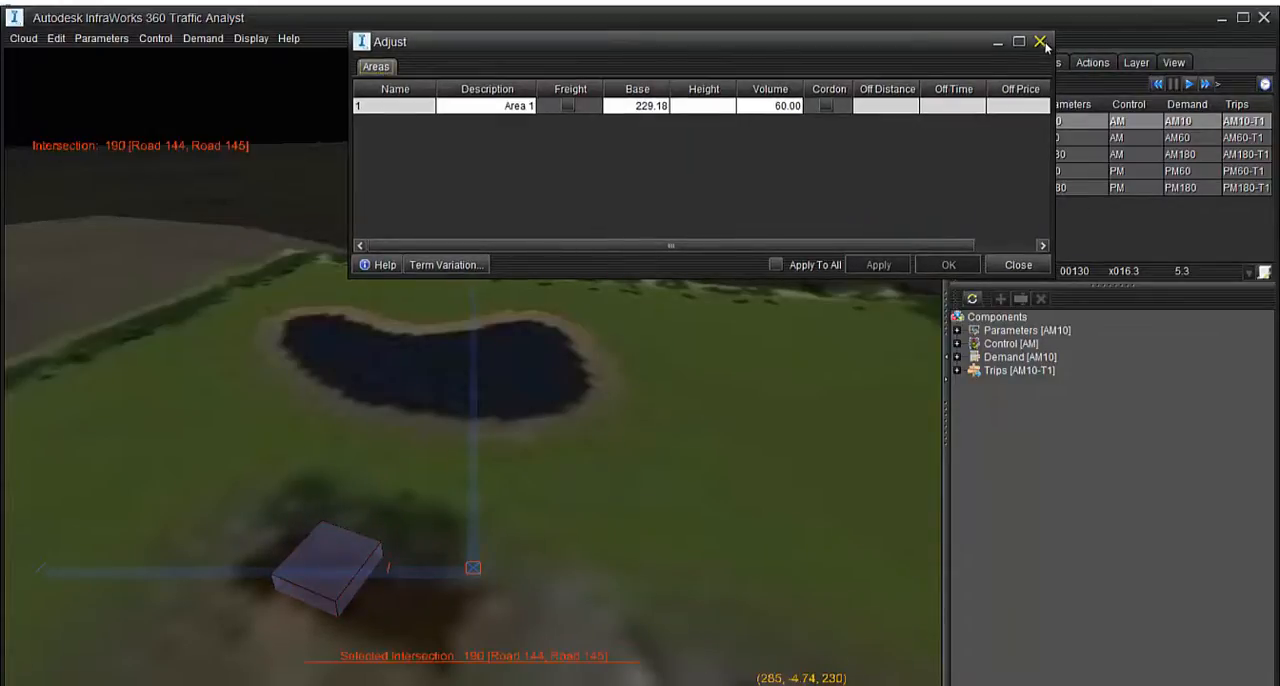
click(1040, 42)
click(1136, 62)
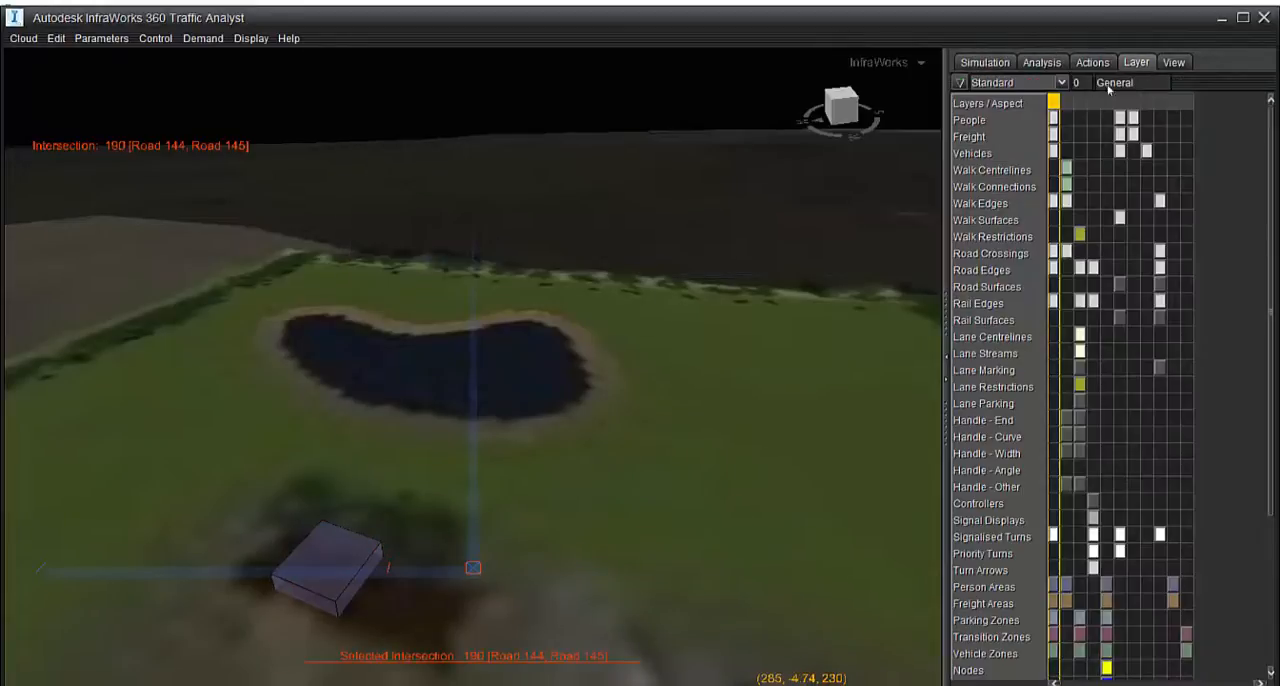
click(1053, 170)
click(1053, 186)
click(1053, 420)
click(1053, 437)
click(1053, 453)
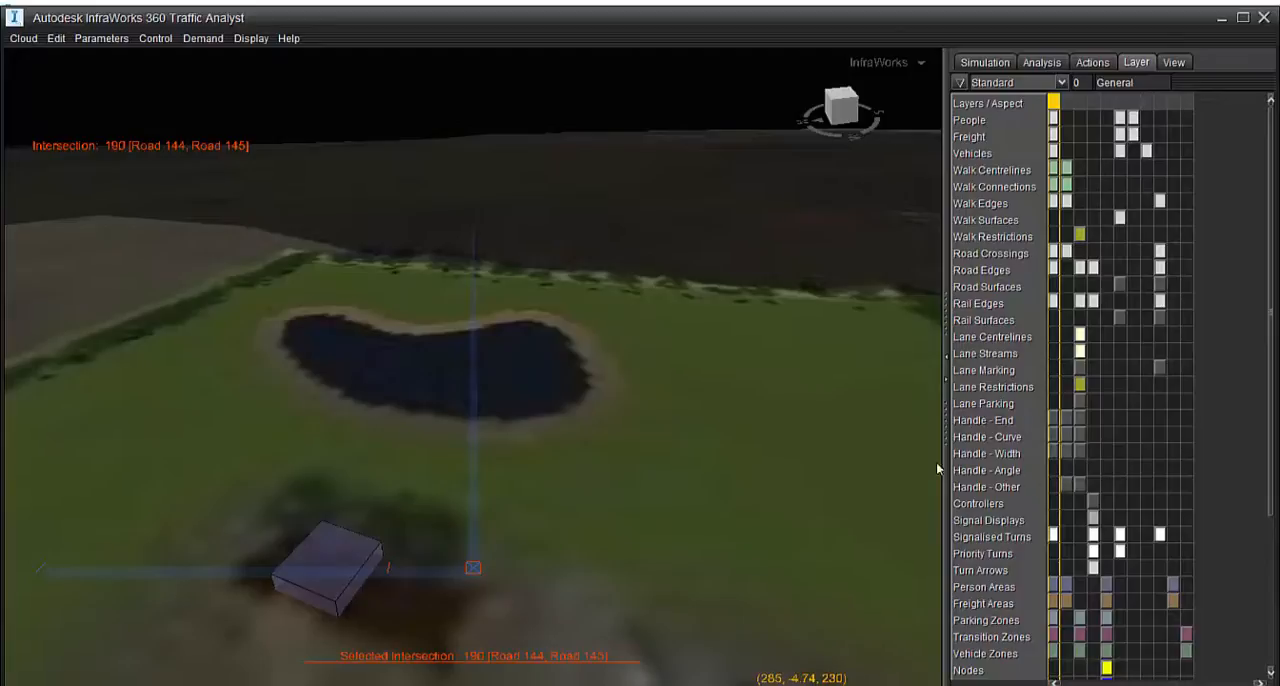
scroll(592, 422, down, 3)
scroll(542, 508, up, 1)
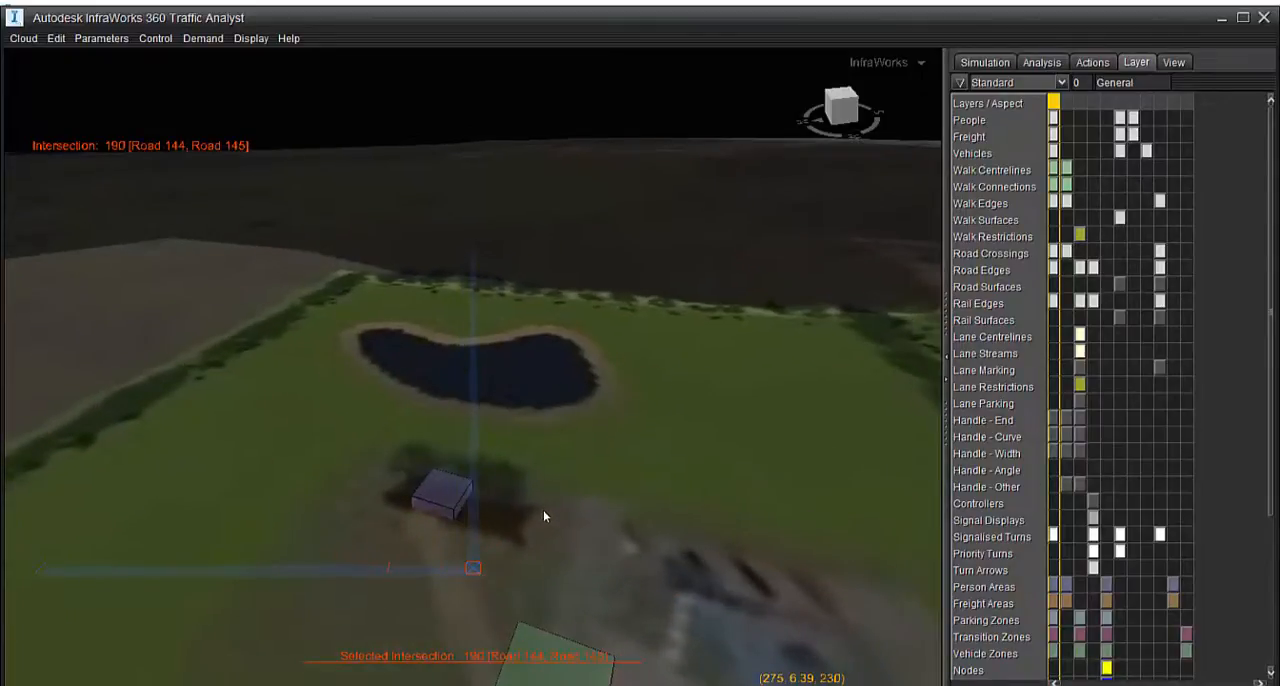
click(547, 505)
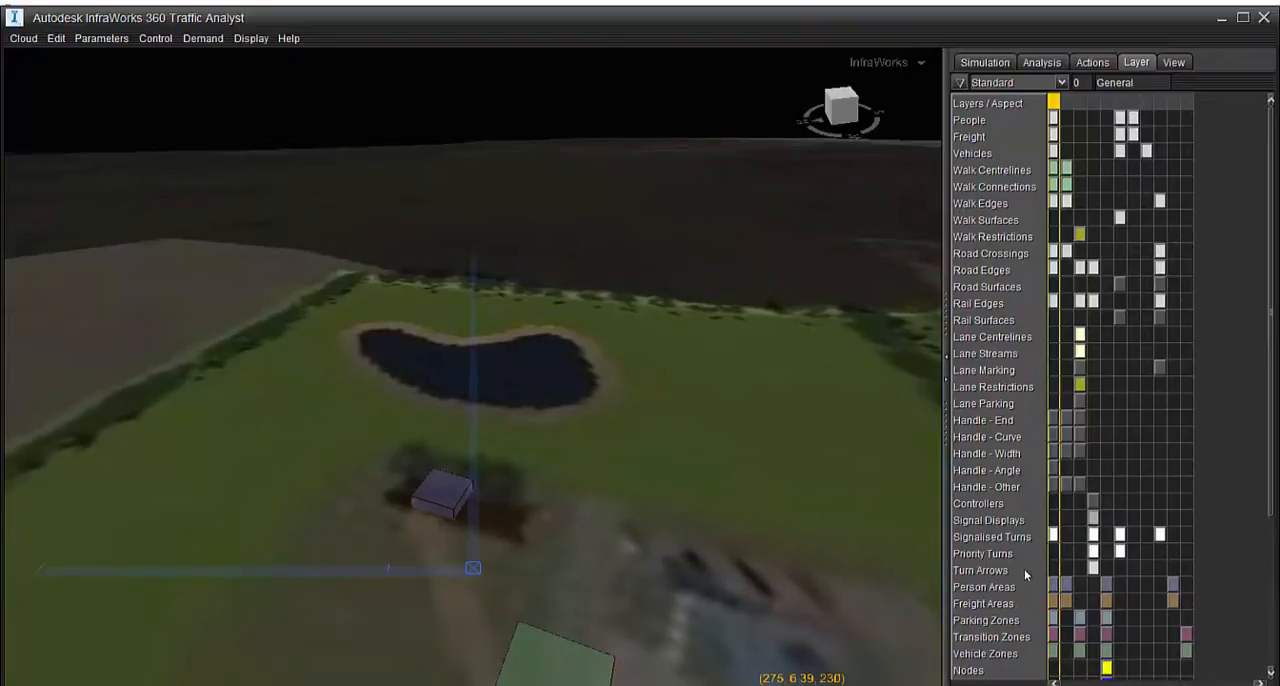
Create a new area at the cursor point beside the dark building across the main road and move it towards the building
drag(589, 517, 509, 437)
scroll(509, 437, down, 4)
middle_drag(463, 600, 623, 434)
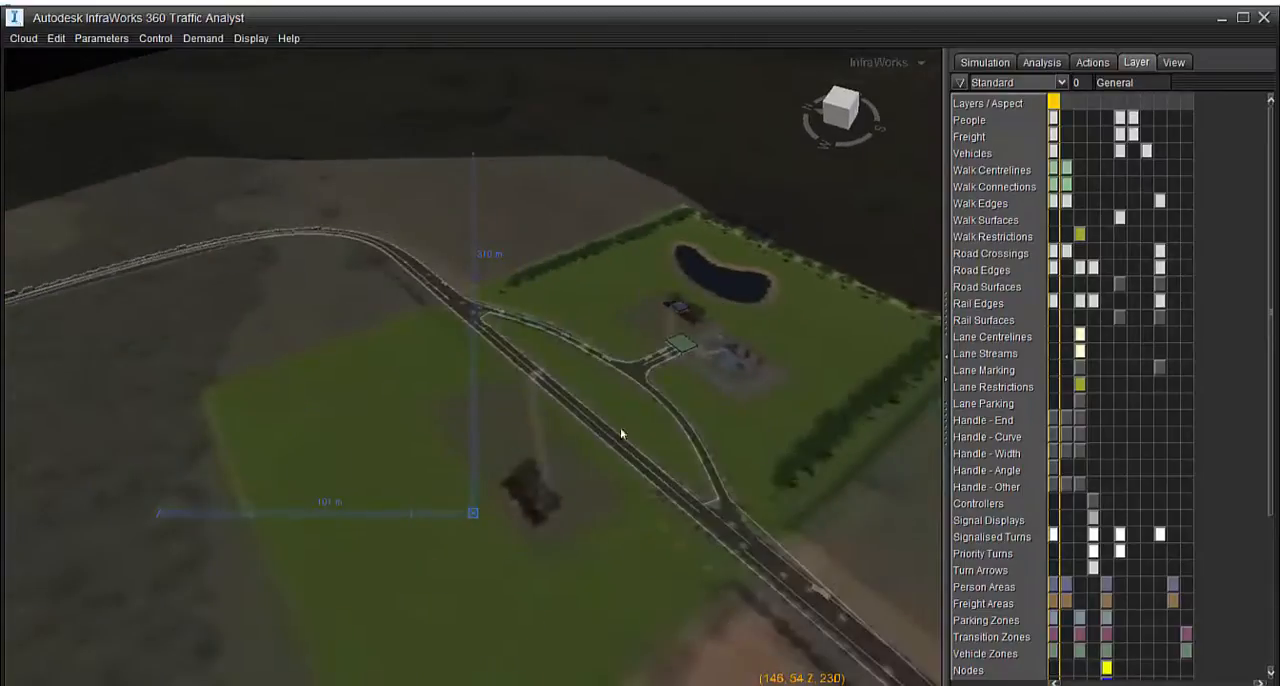
scroll(534, 547, up, 3)
scroll(534, 547, up, 8)
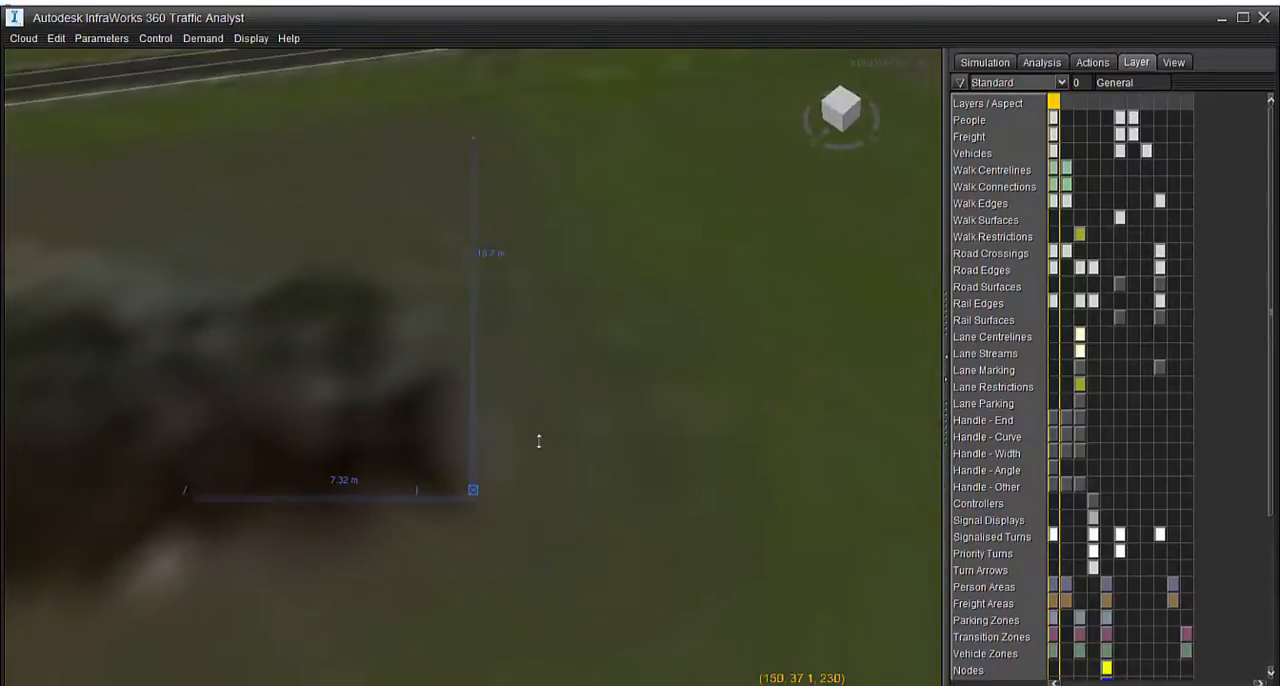
middle_drag(335, 425, 597, 409)
drag(597, 409, 514, 503)
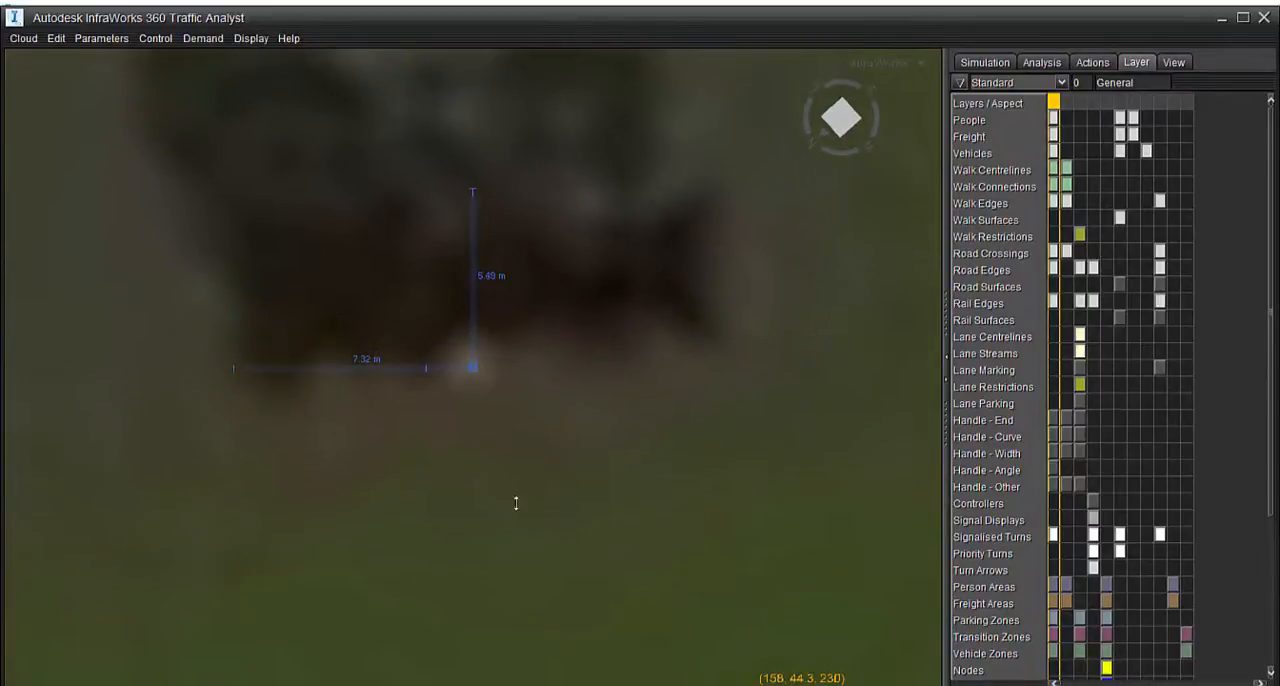
scroll(496, 438, down, 1)
mouse_move(497, 438)
middle_down()
mouse_move(463, 426)
mouse_move(494, 449)
middle_up()
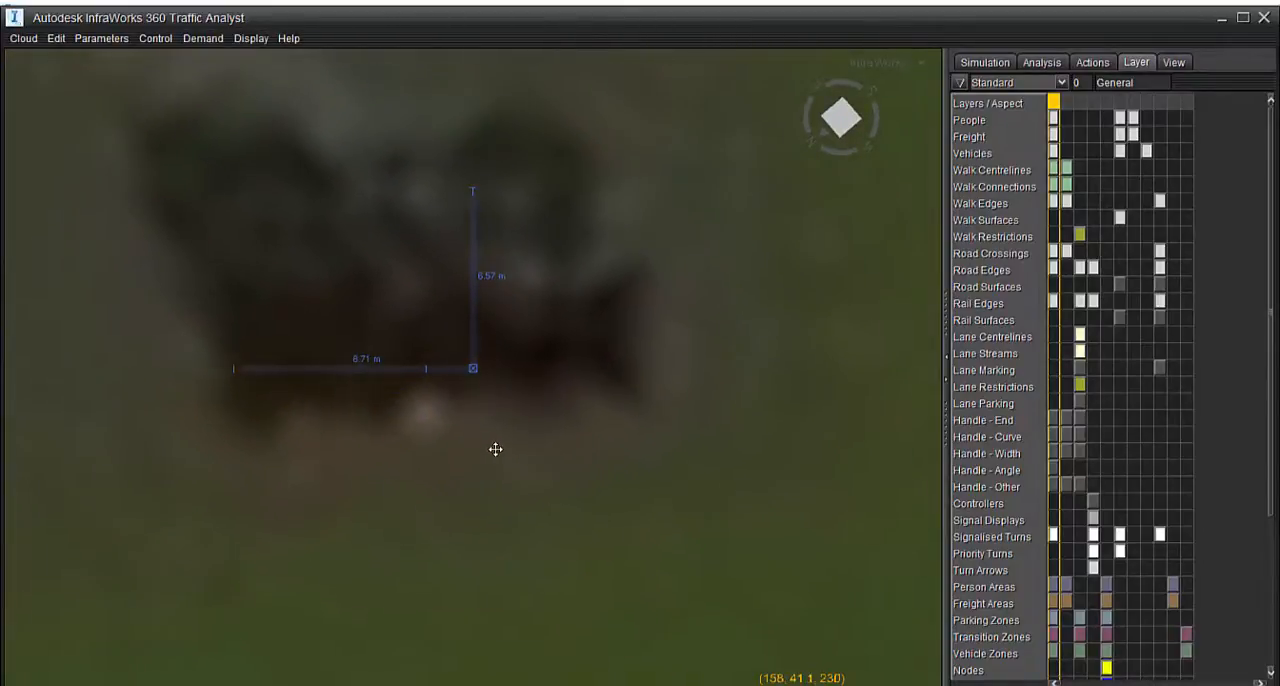
right_click(417, 309)
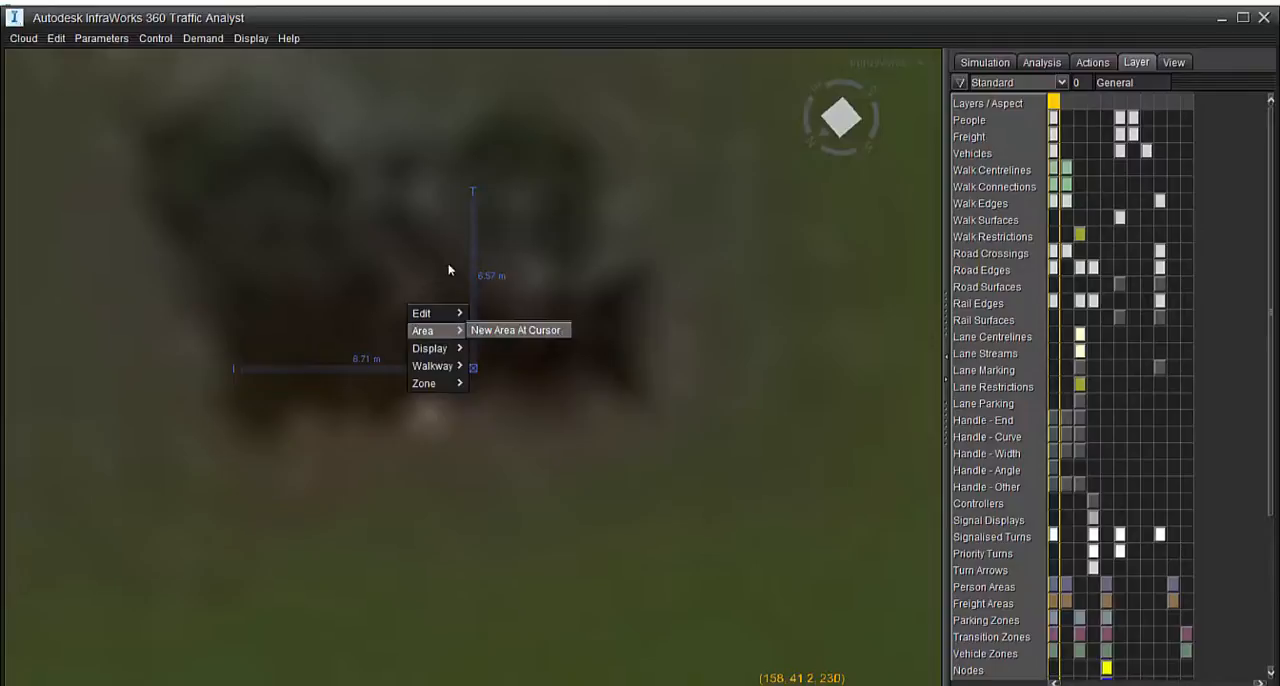
click(548, 335)
drag(470, 377, 362, 306)
click(514, 384)
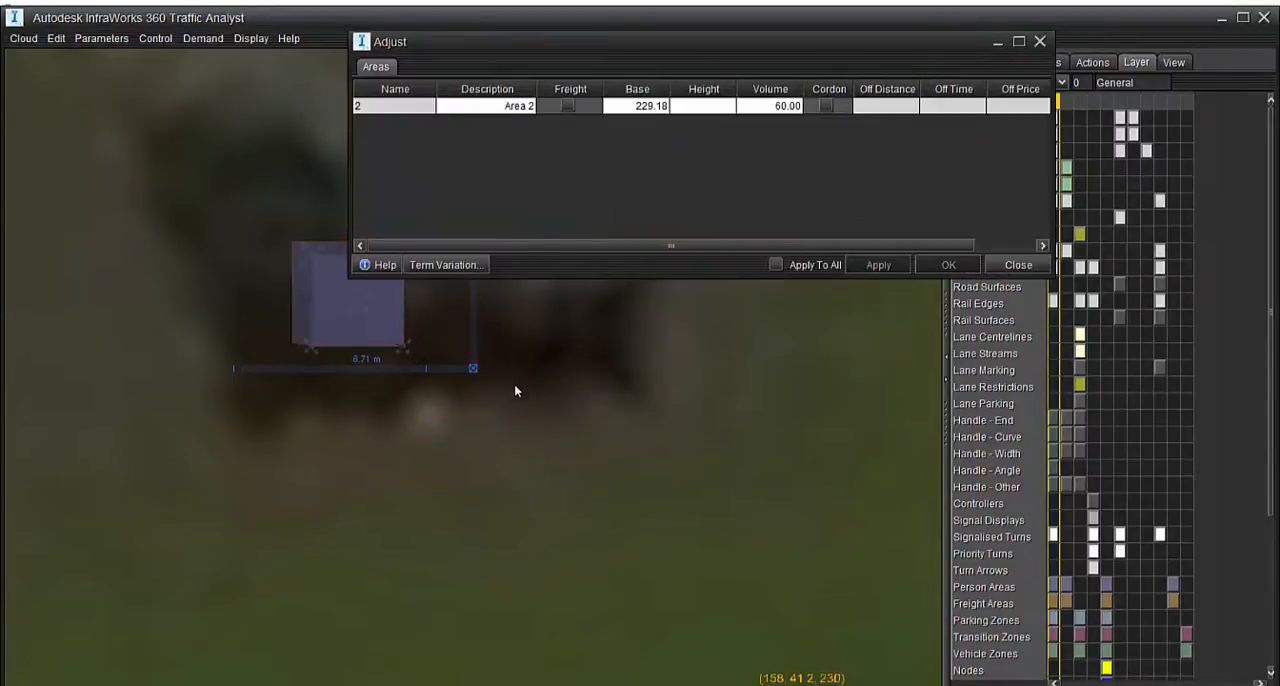
click(1042, 41)
Reposition the second area over the dark building in the perspective view and close its Adjust settings
middle_drag(652, 305, 558, 488)
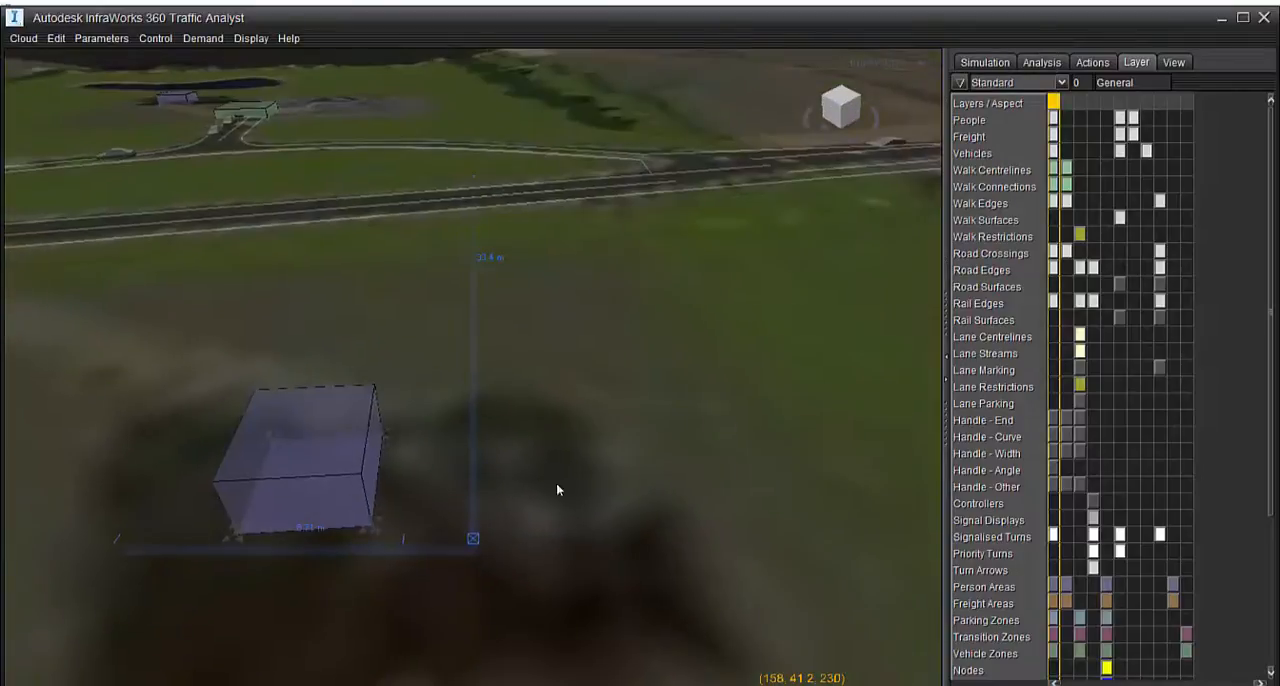
middle_drag(536, 546, 455, 425)
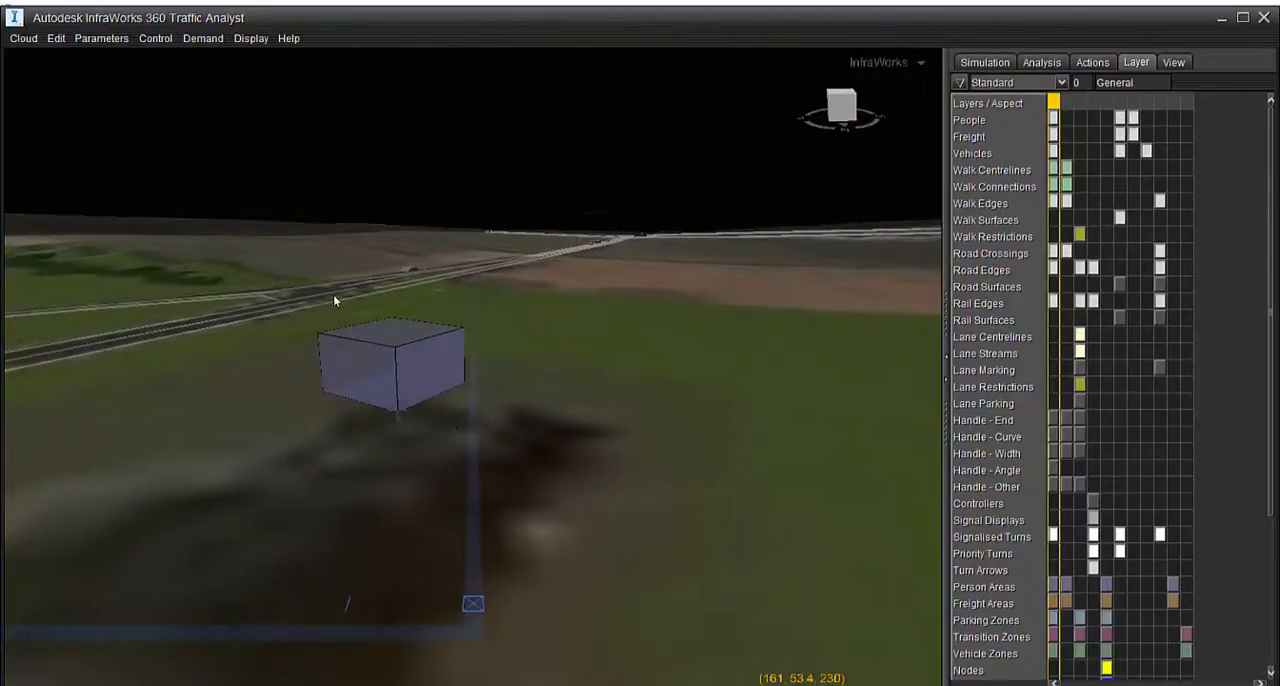
double_click(409, 369)
drag(409, 369, 418, 590)
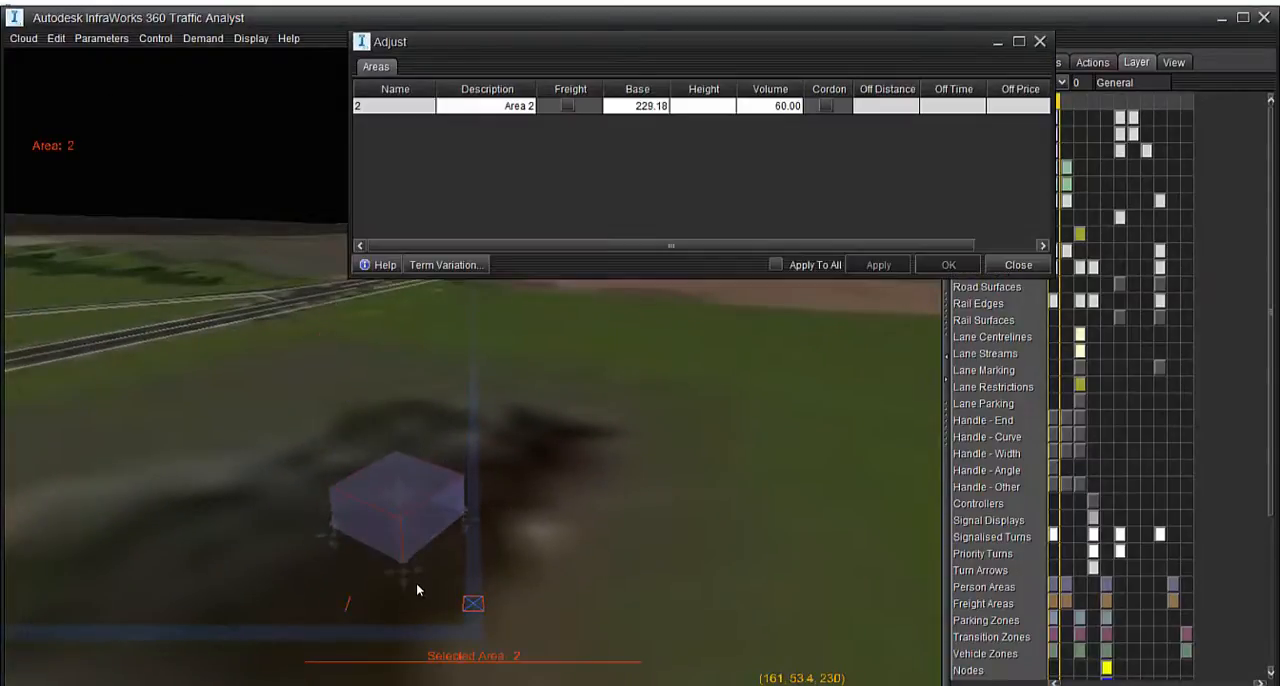
click(525, 565)
scroll(538, 508, down, 8)
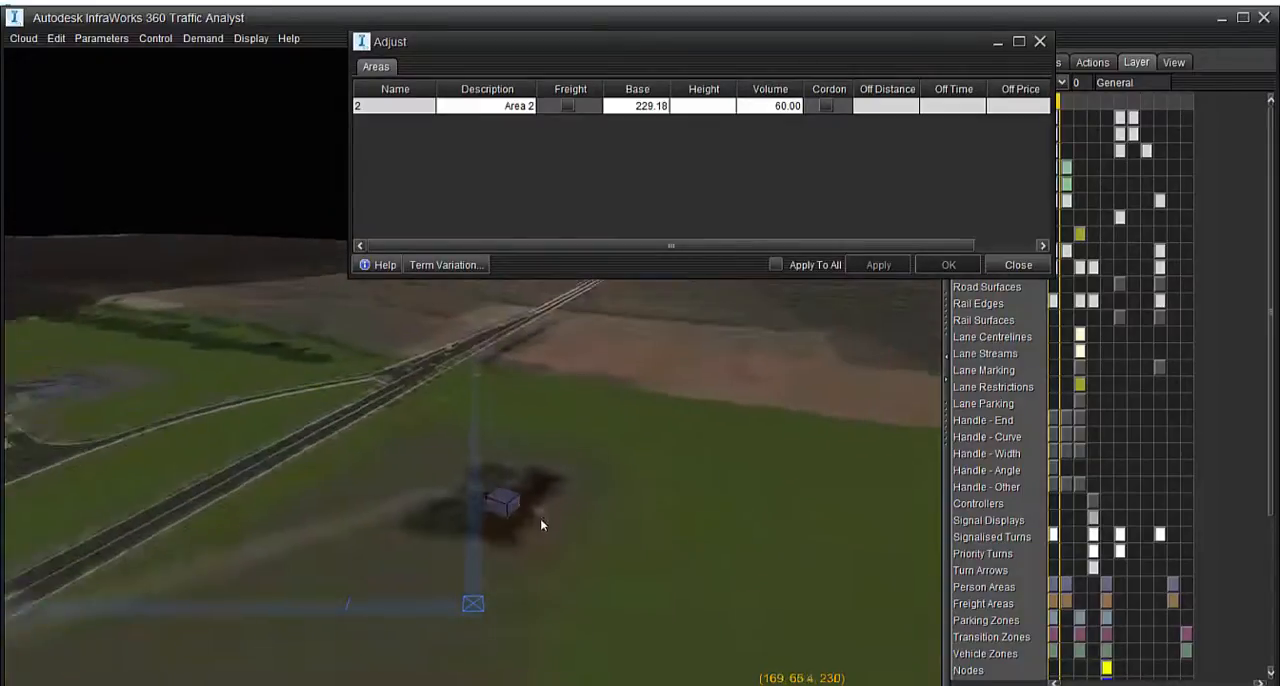
middle_drag(542, 522, 536, 664)
scroll(381, 406, up, 8)
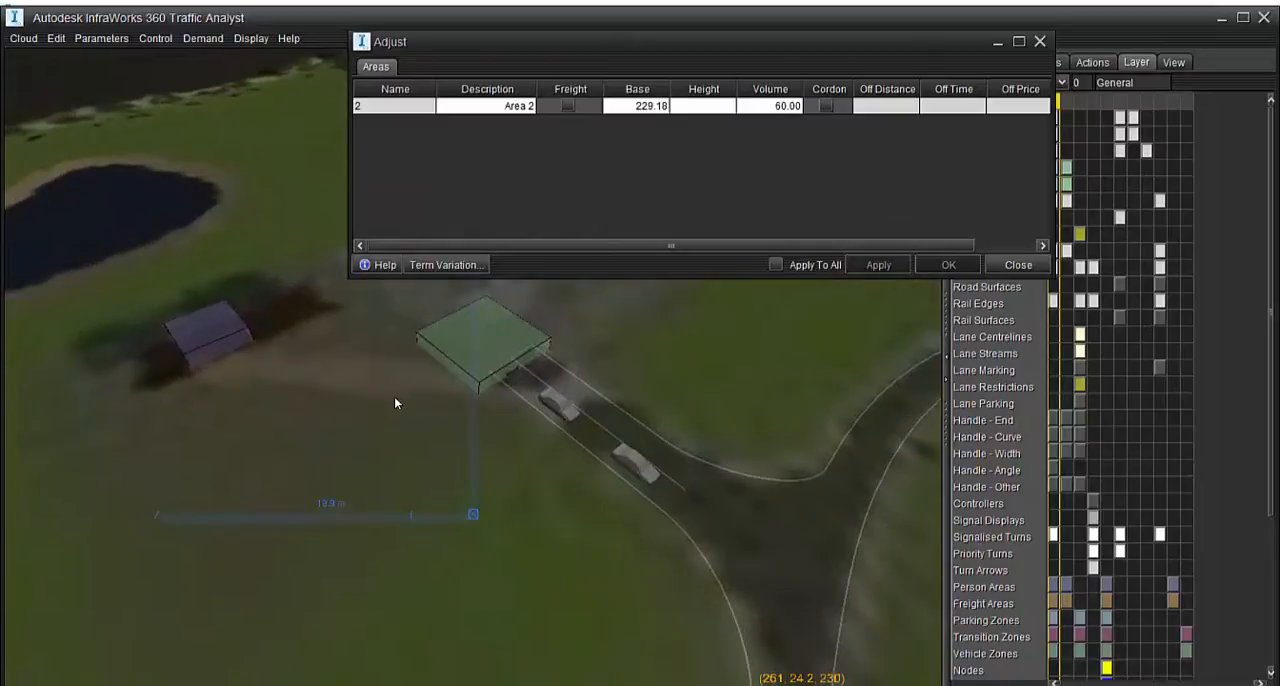
click(1040, 43)
Create a Standard Walk walkway named Walkway1, 2.00 wide and 29.1 long, at the cursor point between the access road's zone and the building's area
middle_drag(504, 451, 495, 542)
middle_drag(557, 449, 365, 519)
scroll(450, 390, down, 5)
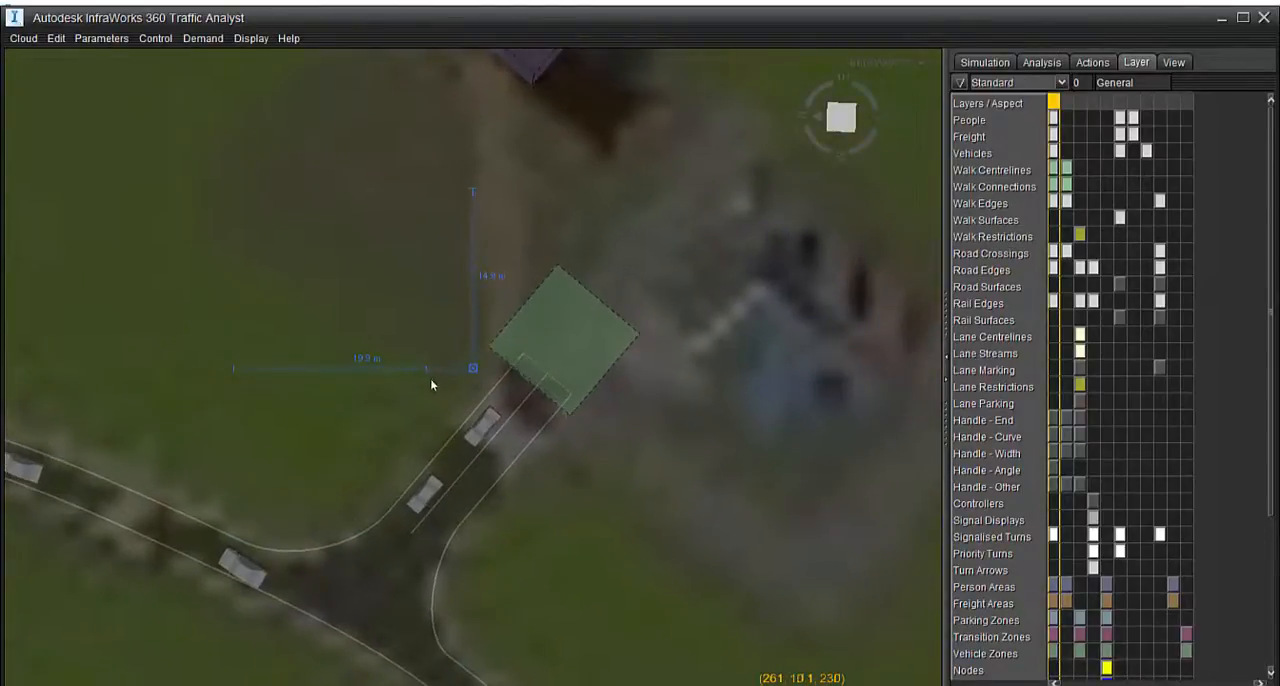
scroll(449, 392, down, 1)
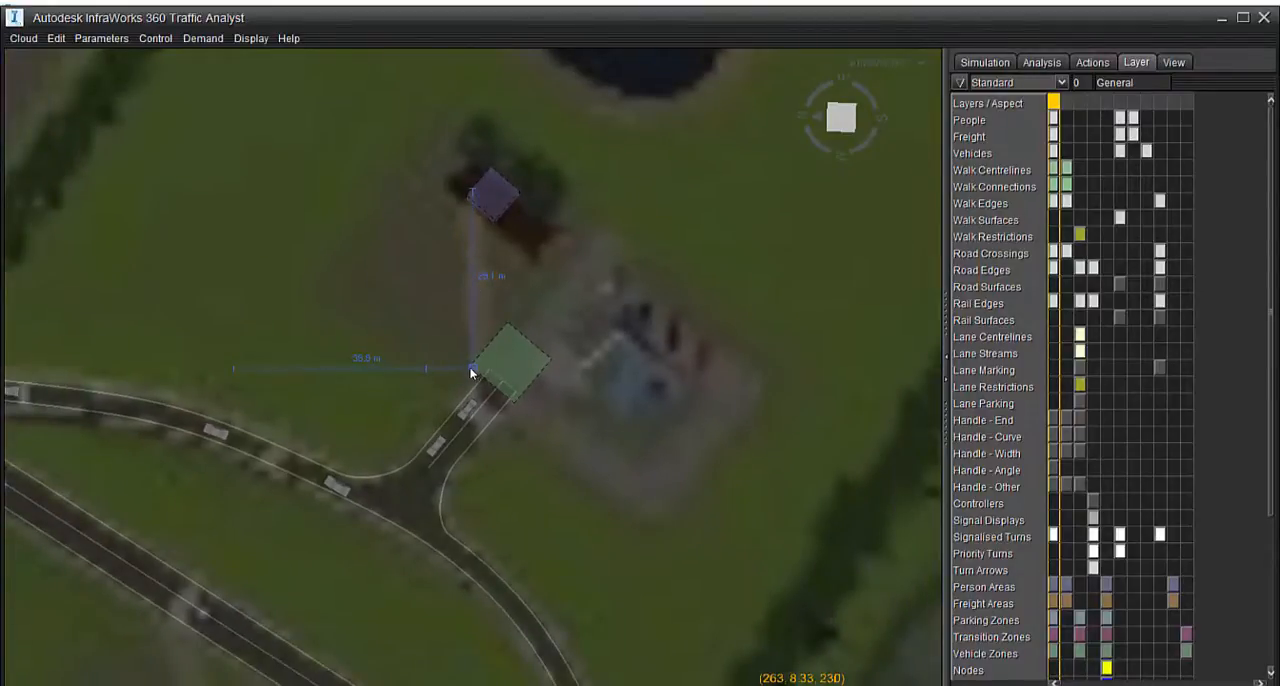
right_click(465, 369)
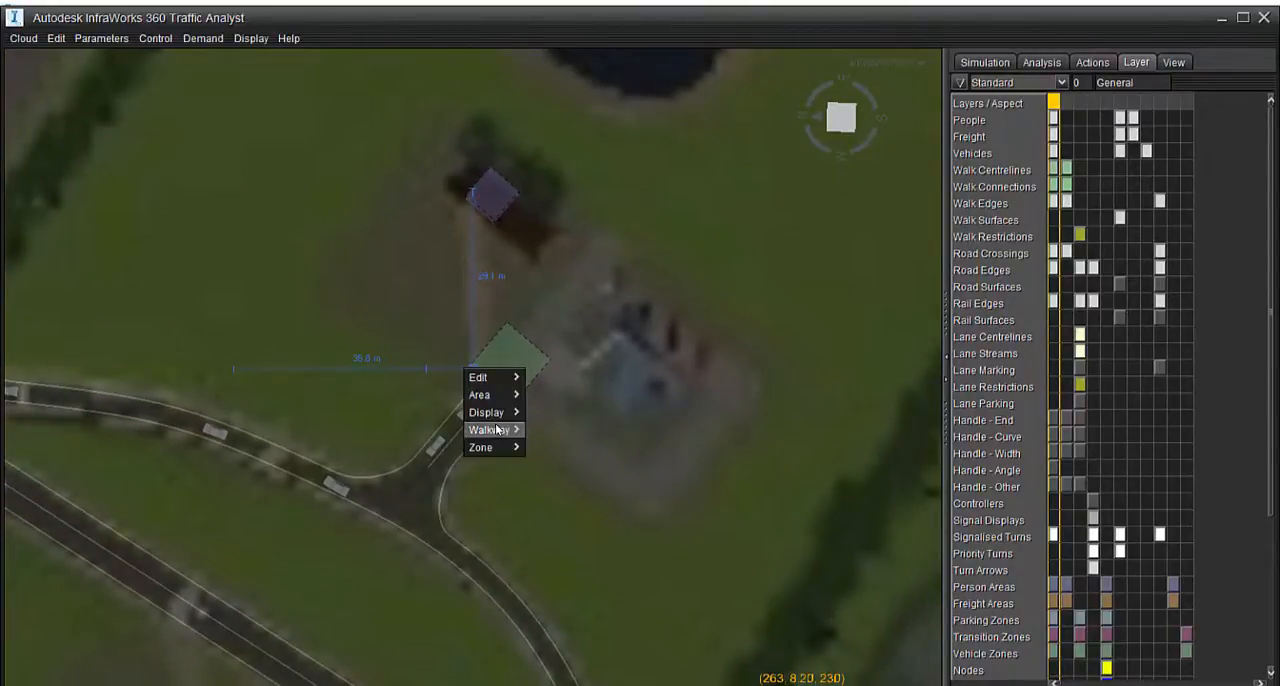
mouse_move(497, 430)
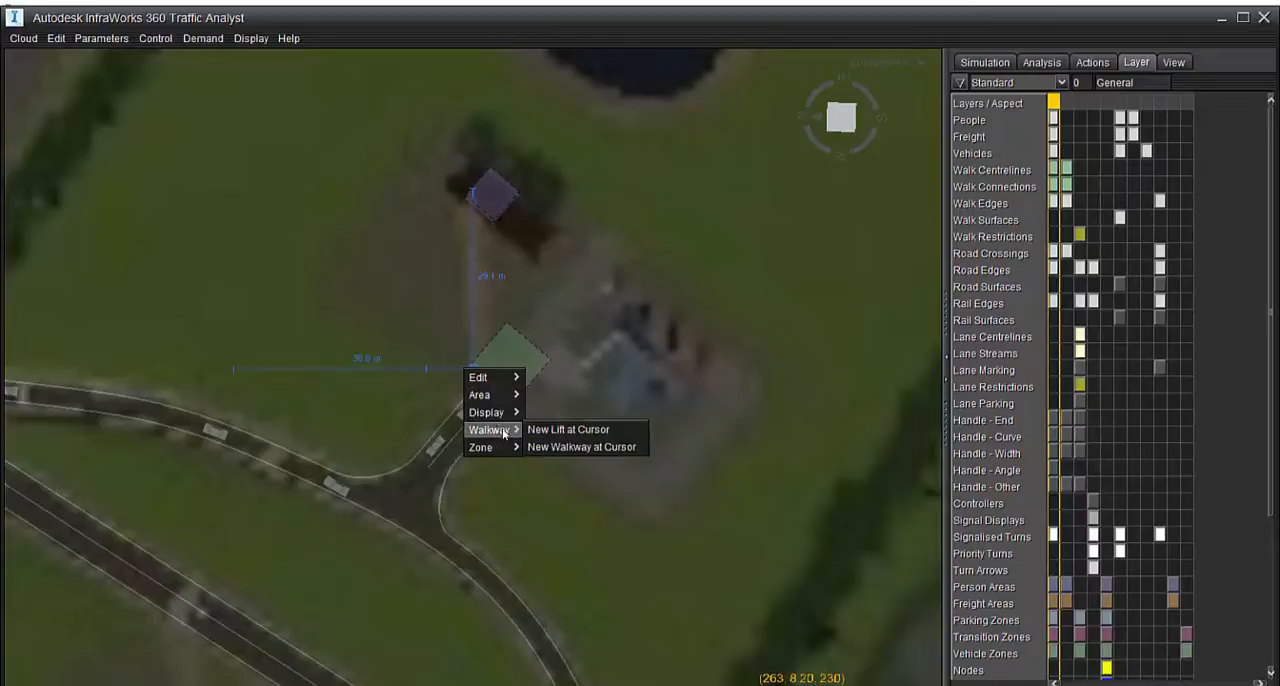
click(569, 448)
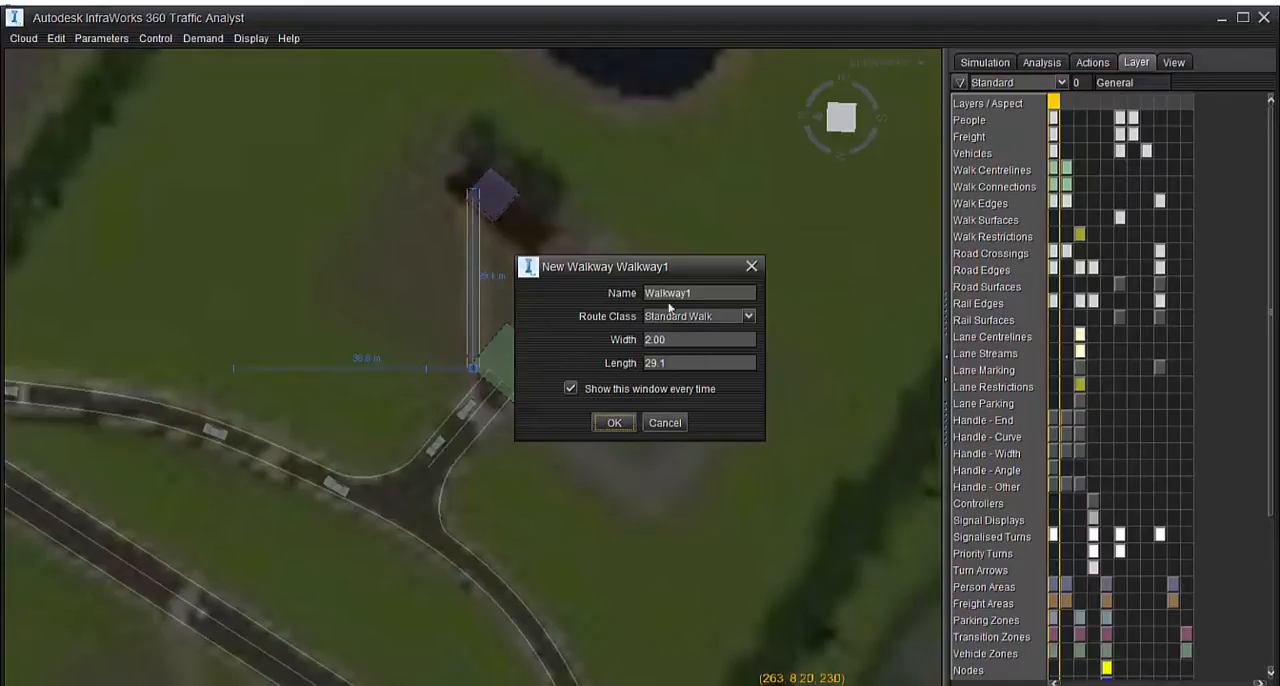
click(614, 422)
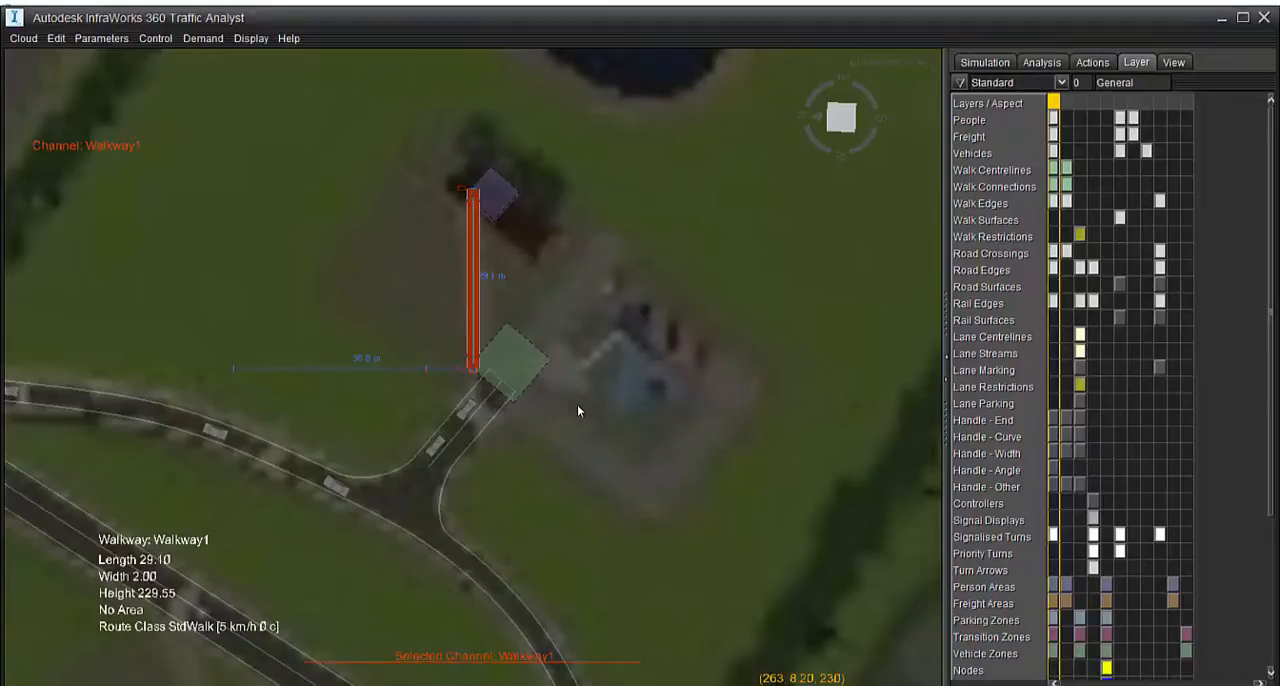
scroll(451, 243, up, 3)
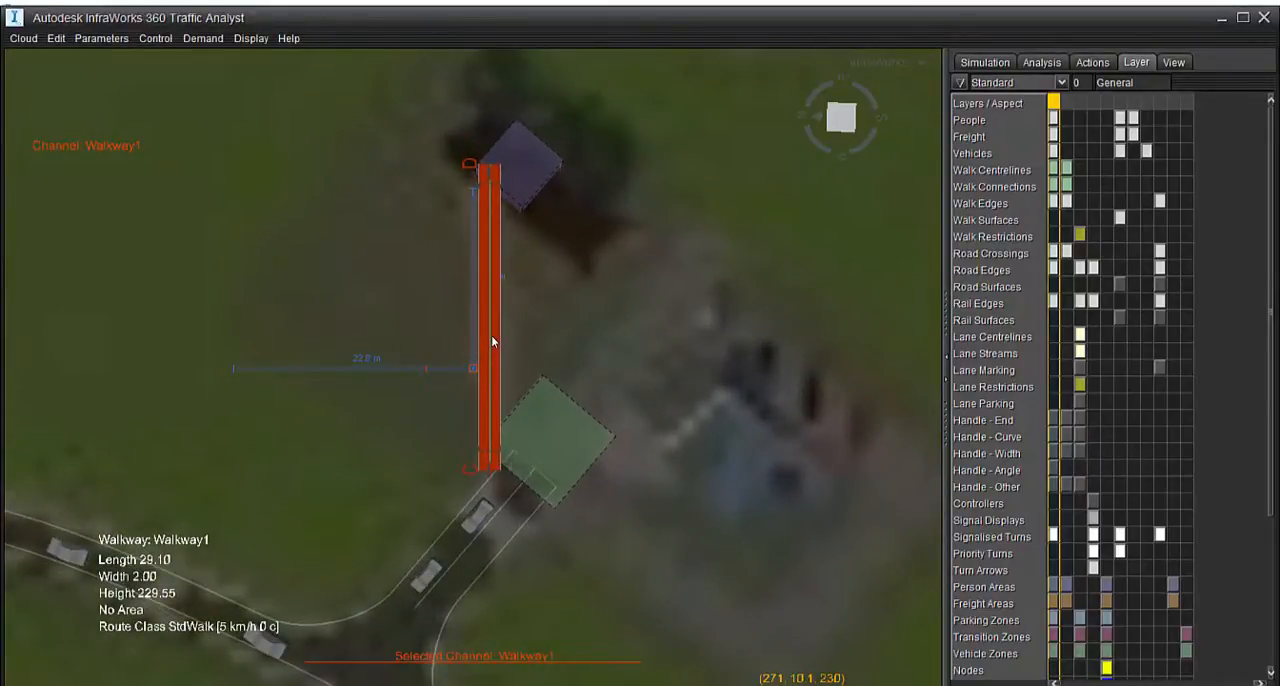
click(589, 303)
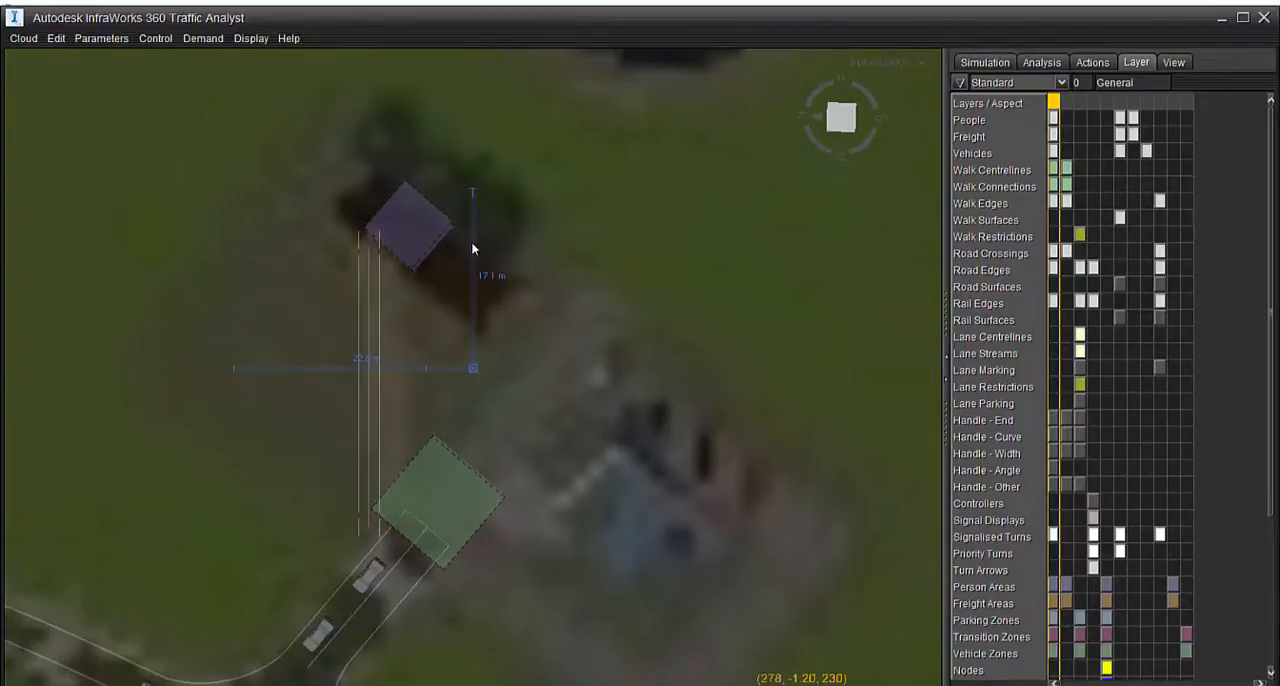
Open Walkway1's Adjust settings and move the walkway to link the building's area with the zone's corner in the perspective view
middle_drag(447, 430, 792, 246)
scroll(385, 376, up, 3)
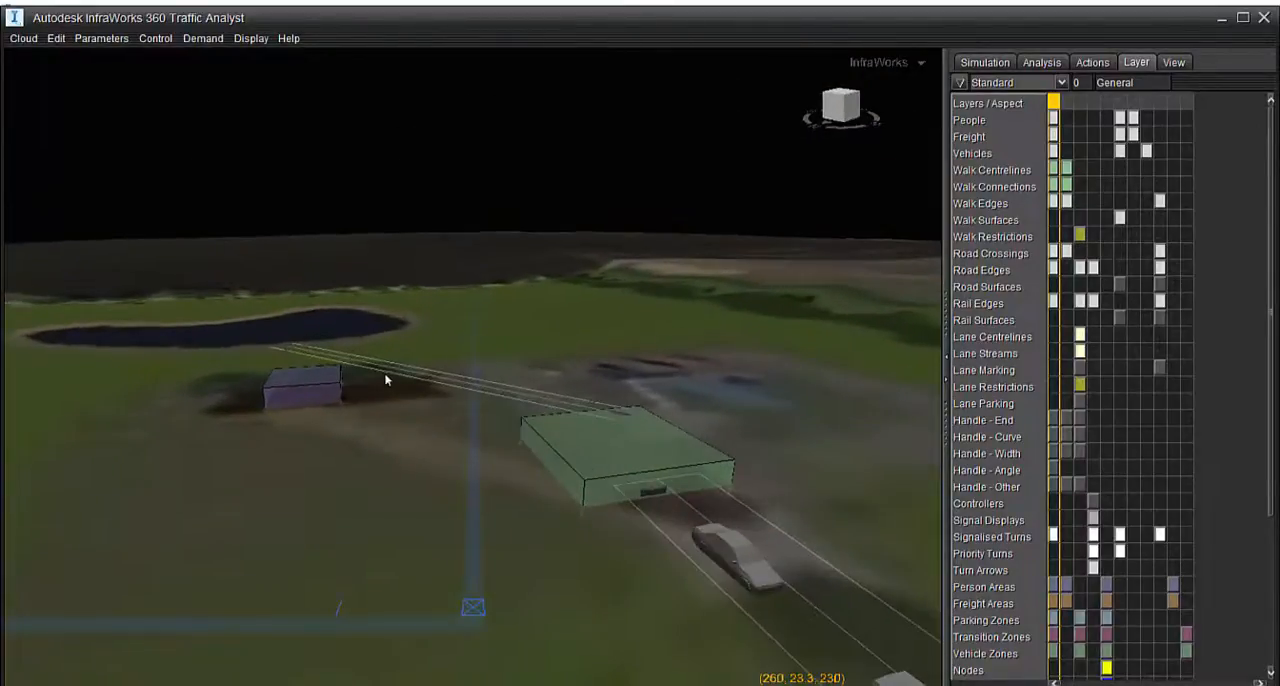
double_click(394, 374)
drag(394, 374, 406, 484)
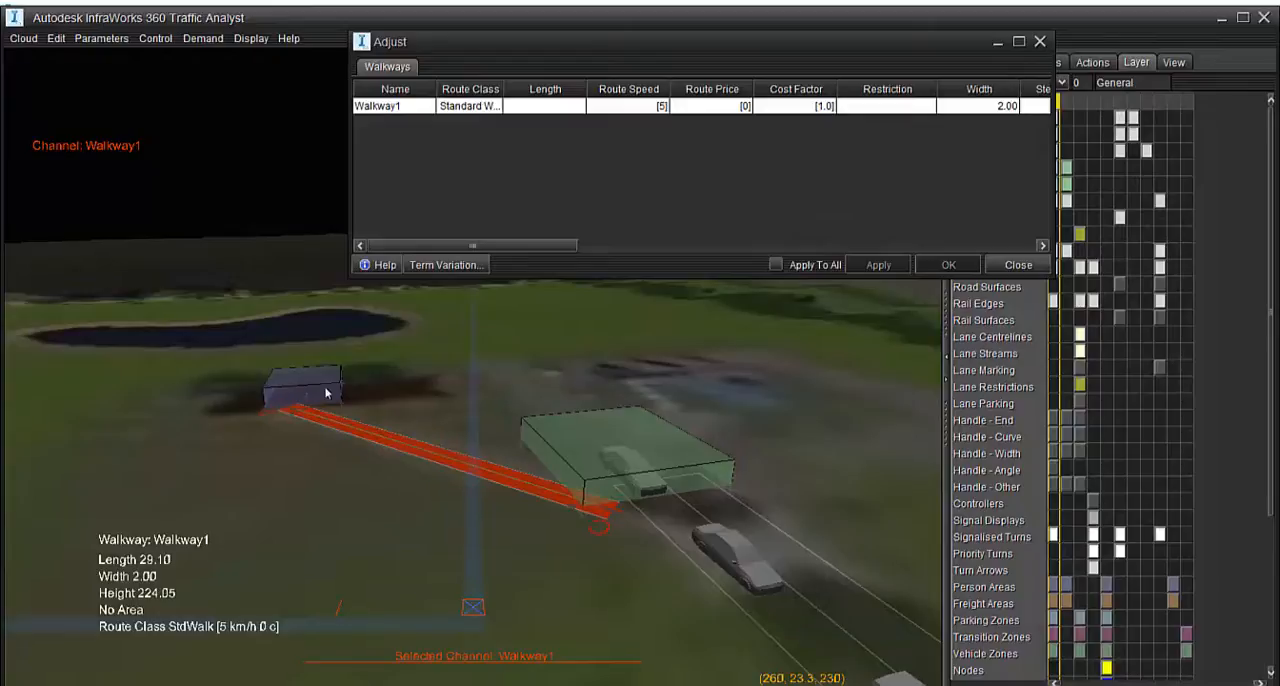
drag(325, 472, 330, 463)
click(325, 469)
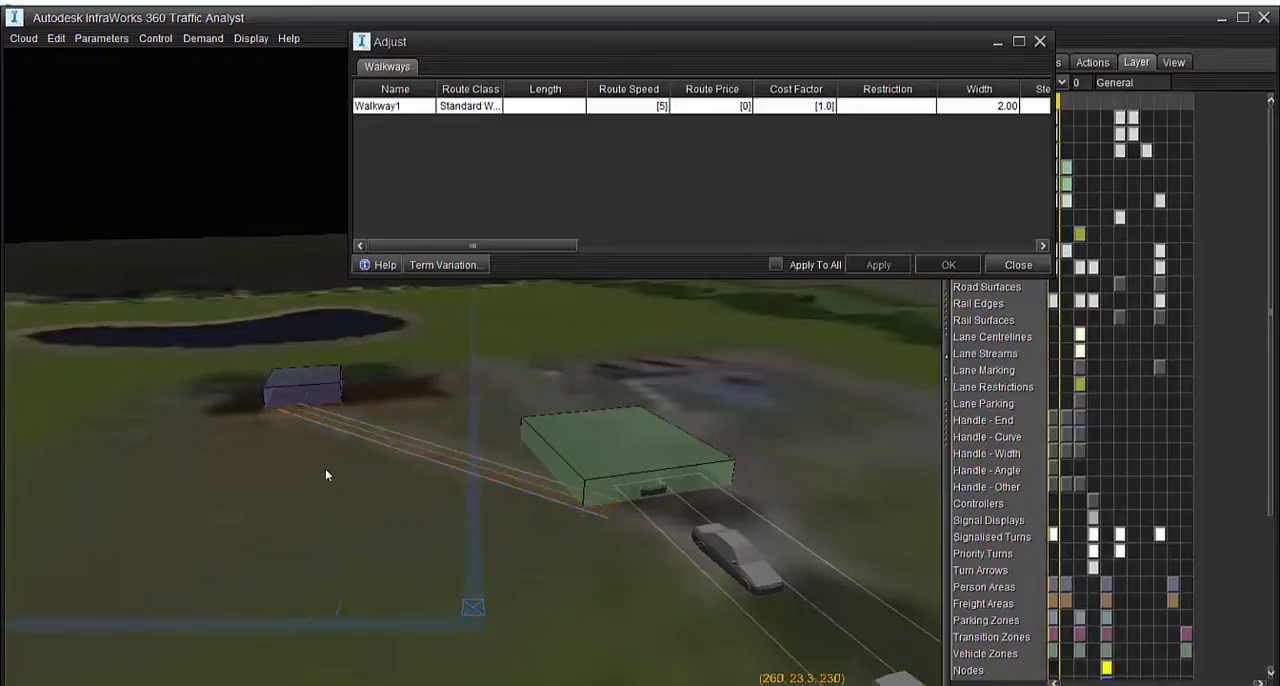
Move the walkway's end control point at the building to inside the building's area
middle_drag(325, 469, 410, 682)
middle_drag(372, 455, 620, 685)
scroll(572, 520, up, 3)
scroll(570, 512, up, 2)
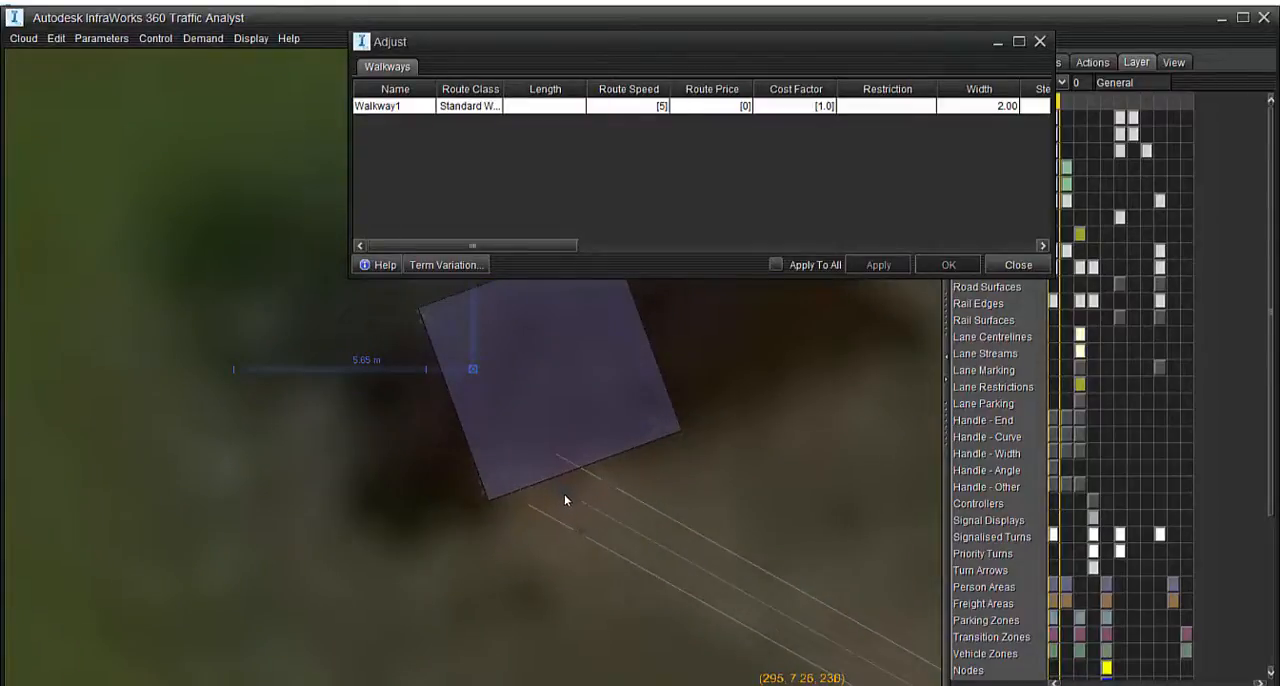
click(565, 493)
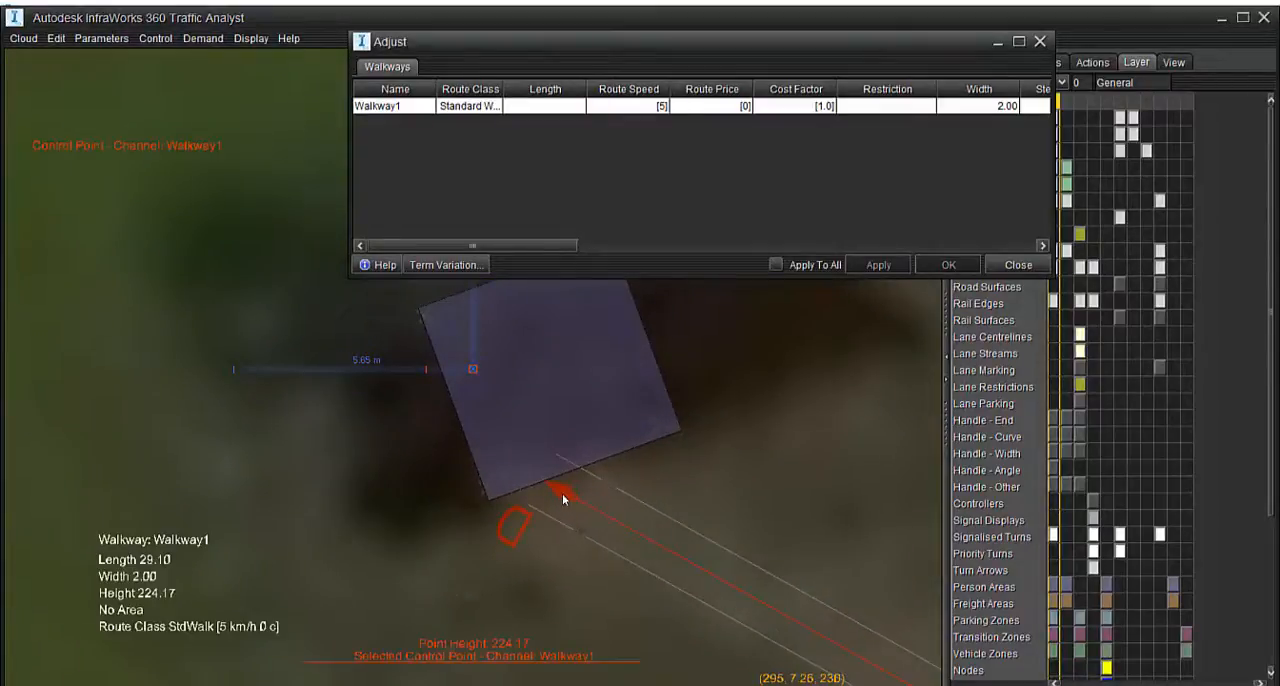
drag(563, 493, 551, 376)
scroll(501, 425, down, 5)
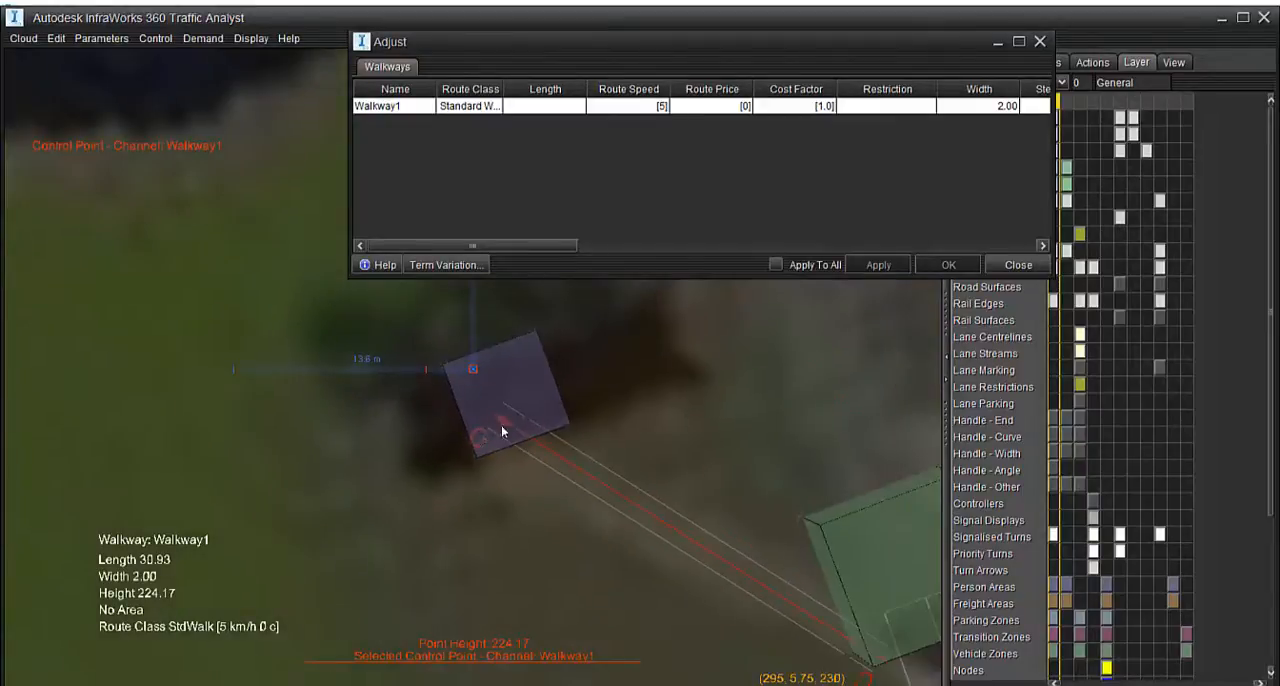
Move the walkway's other end control point beside the access road at the zone's corner, and close its Adjust settings
scroll(712, 541, up, 3)
scroll(690, 515, up, 2)
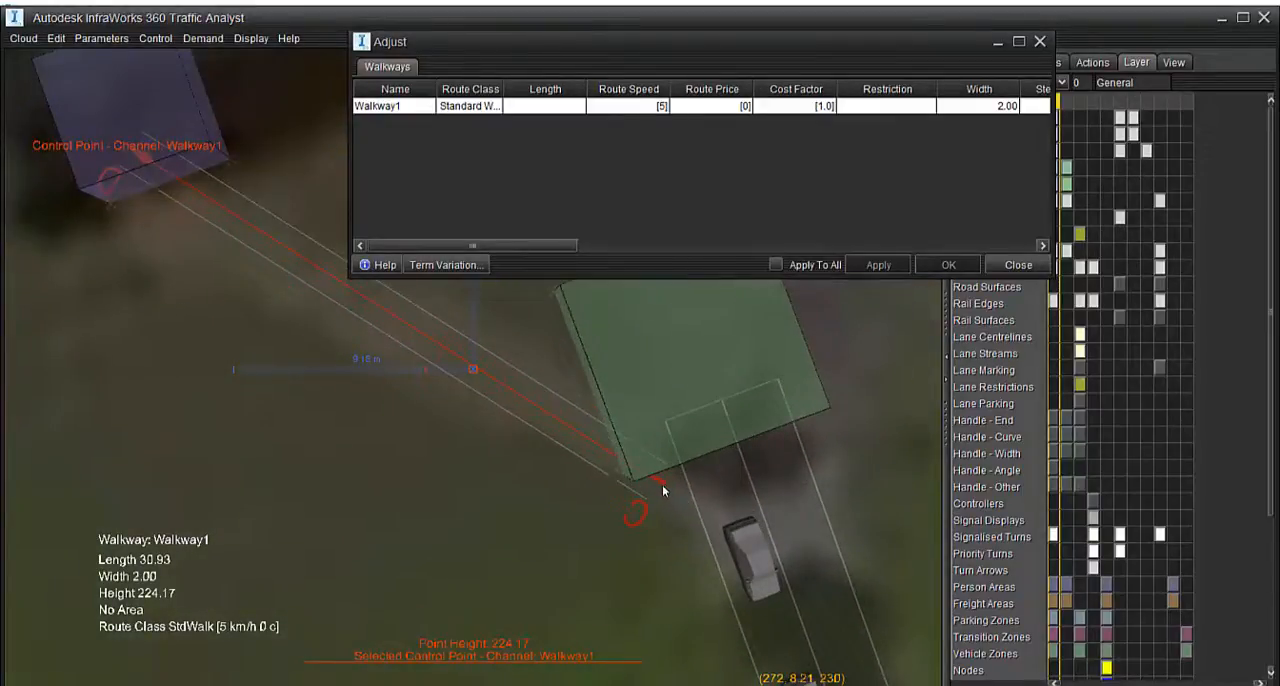
drag(661, 491, 696, 528)
scroll(560, 528, down, 7)
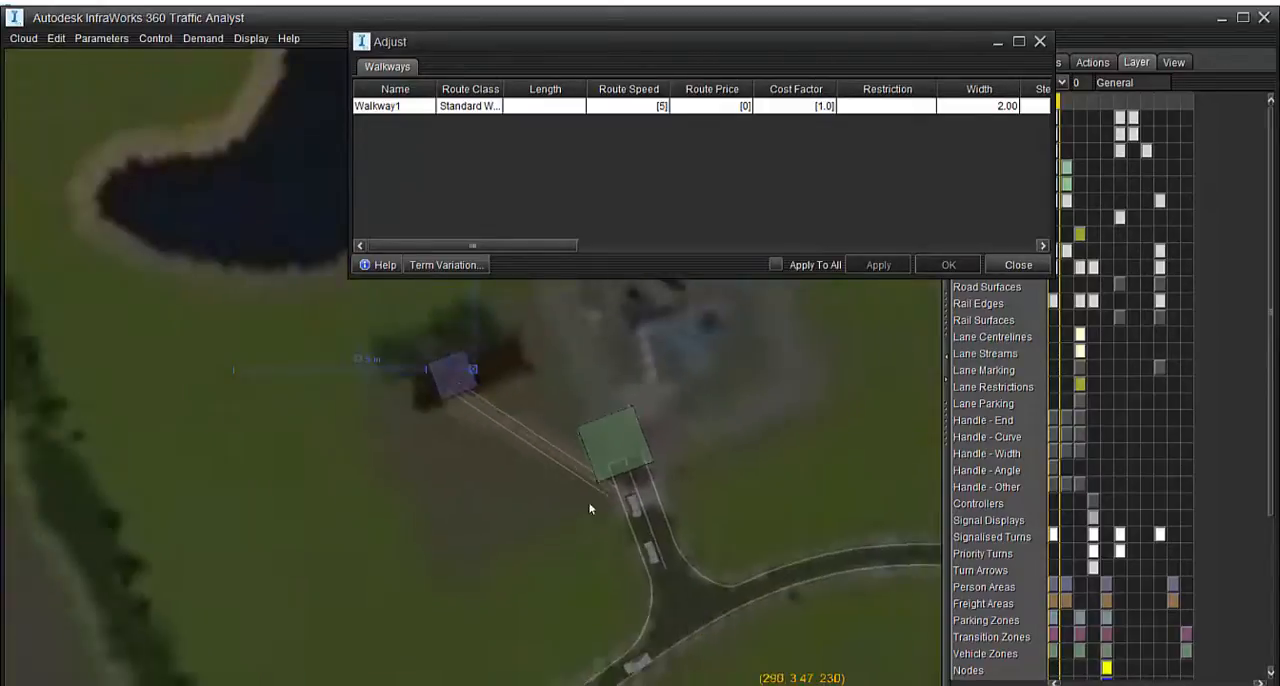
right_drag(839, 548, 948, 476)
drag(508, 312, 602, 522)
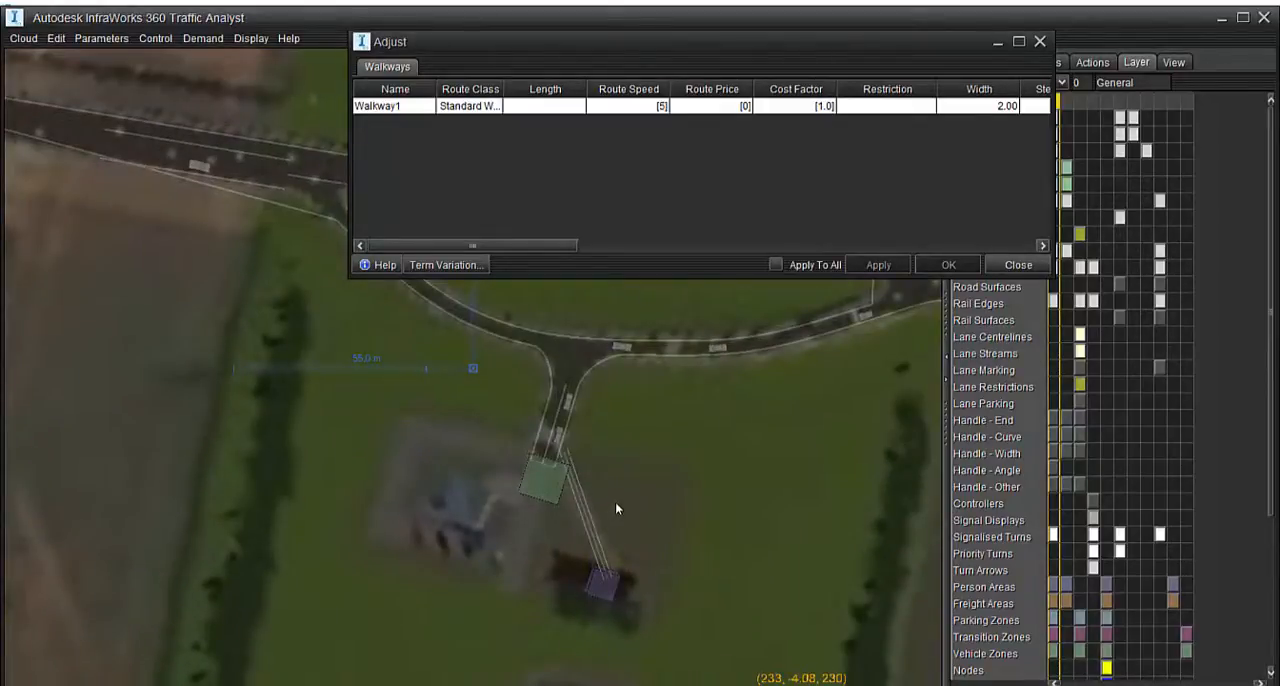
right_drag(617, 509, 690, 494)
scroll(630, 416, up, 5)
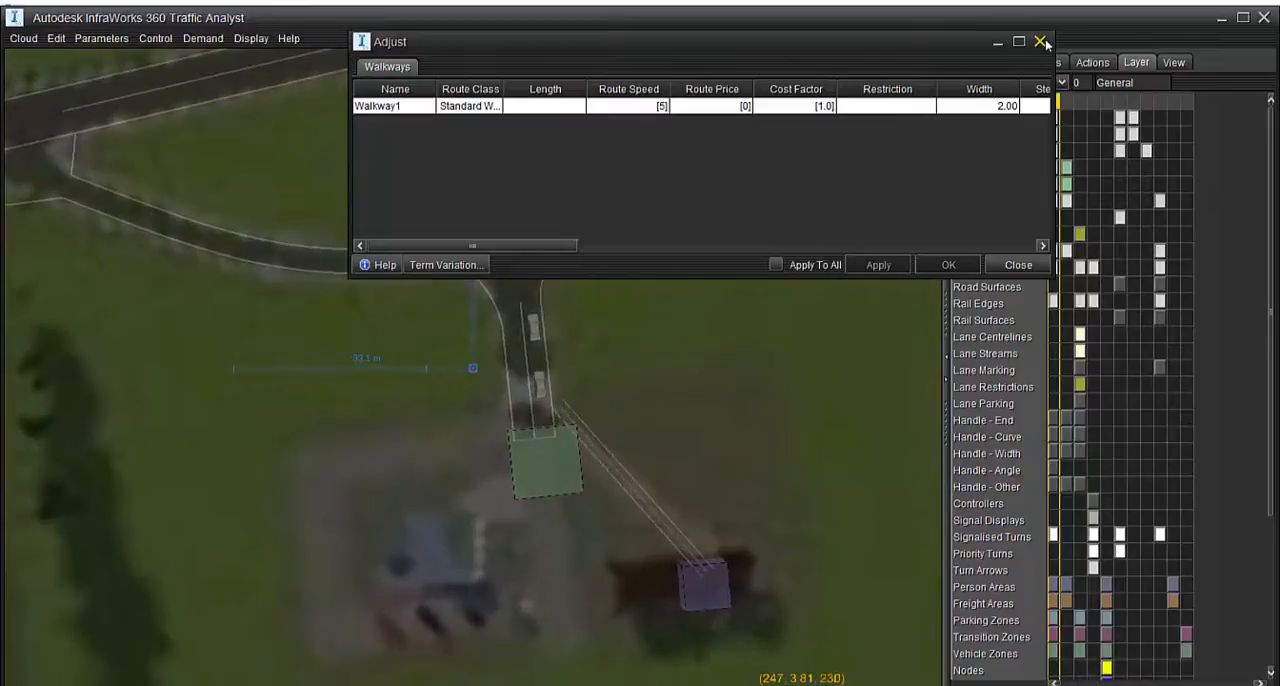
click(1040, 42)
scroll(509, 434, up, 4)
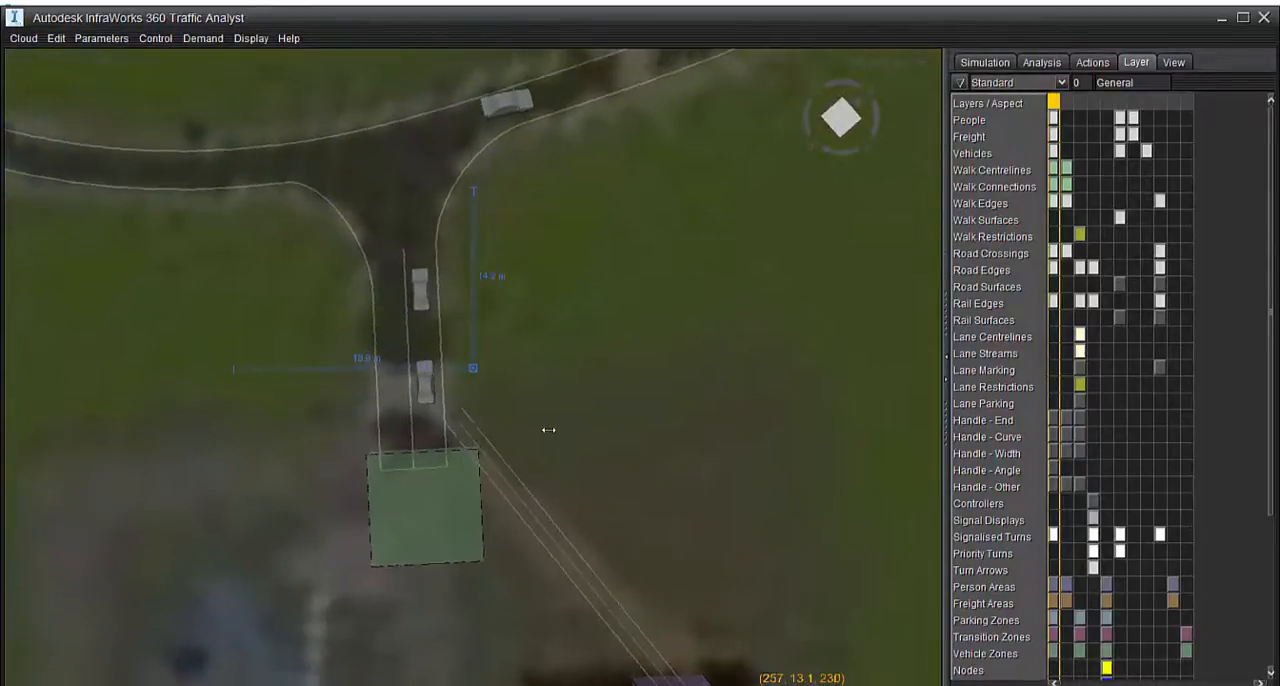
Create a second walkway at the cursor point, 2.00 wide and 14.40 long, alongside the access road from Walkway1's road end
right_drag(549, 430, 543, 423)
drag(538, 441, 544, 399)
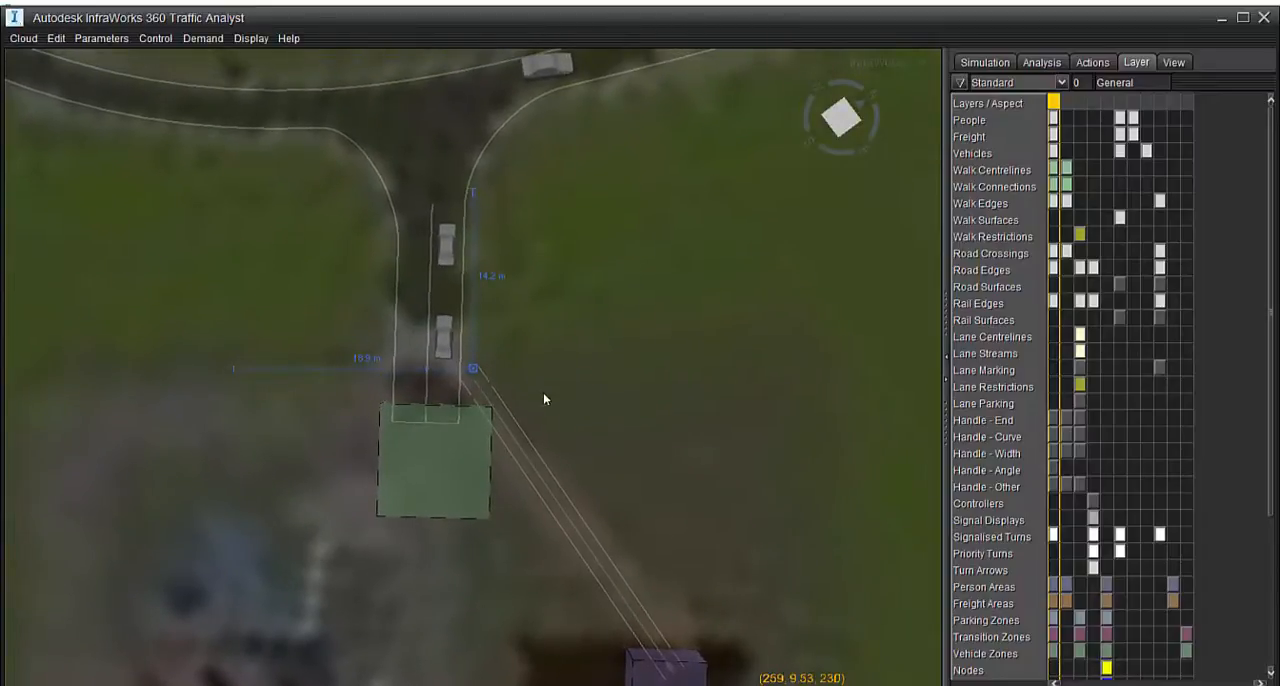
right_drag(542, 401, 547, 394)
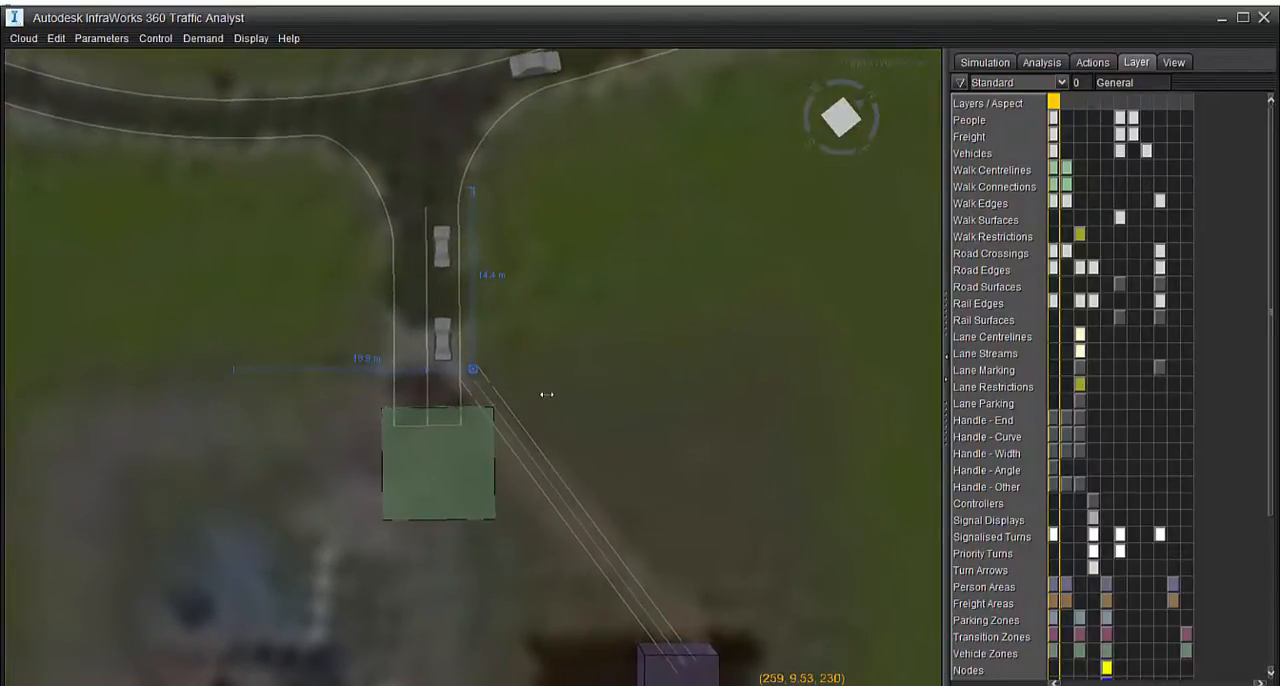
right_click(474, 376)
mouse_move(505, 435)
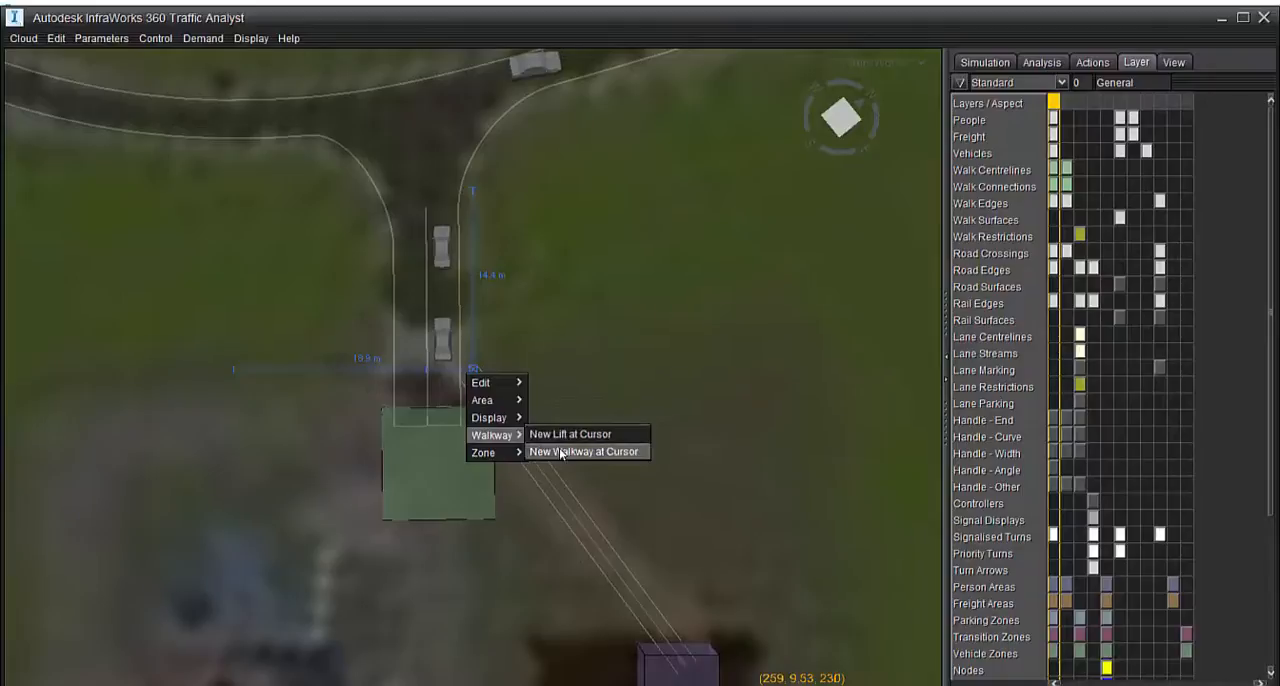
click(561, 452)
click(612, 424)
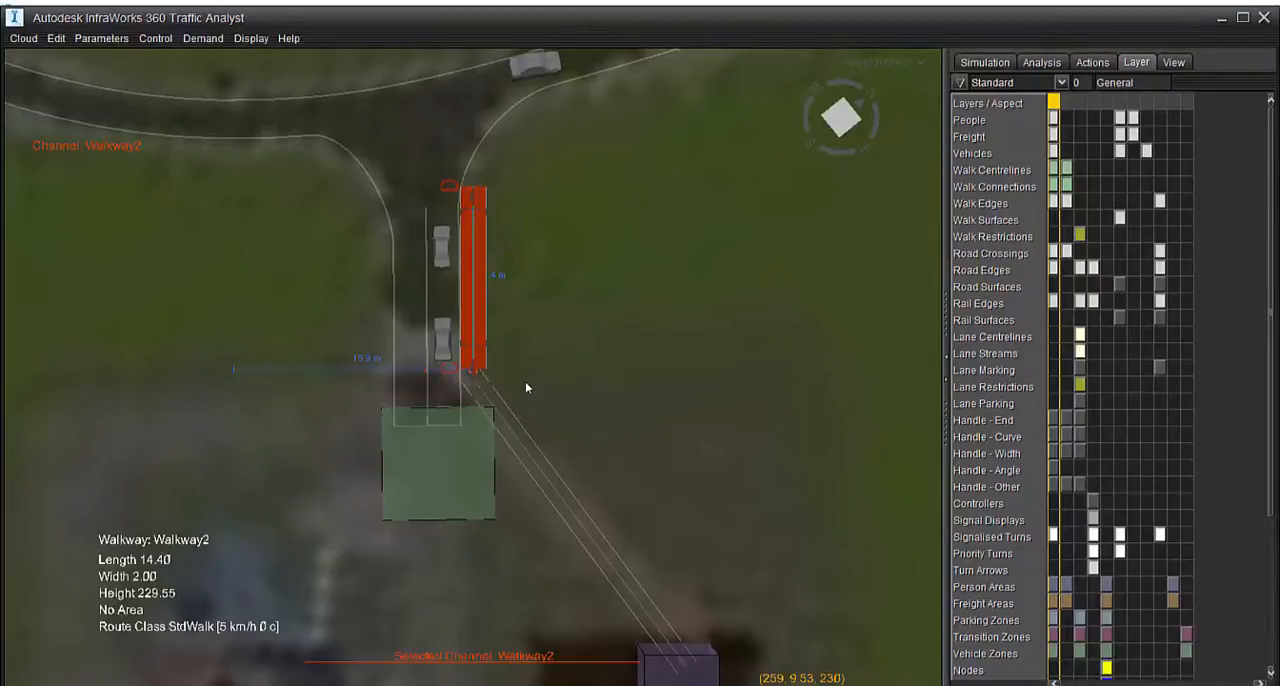
click(528, 384)
Examine from above and in perspective how the two walkways meet beside the access road's zone
right_drag(588, 418, 474, 462)
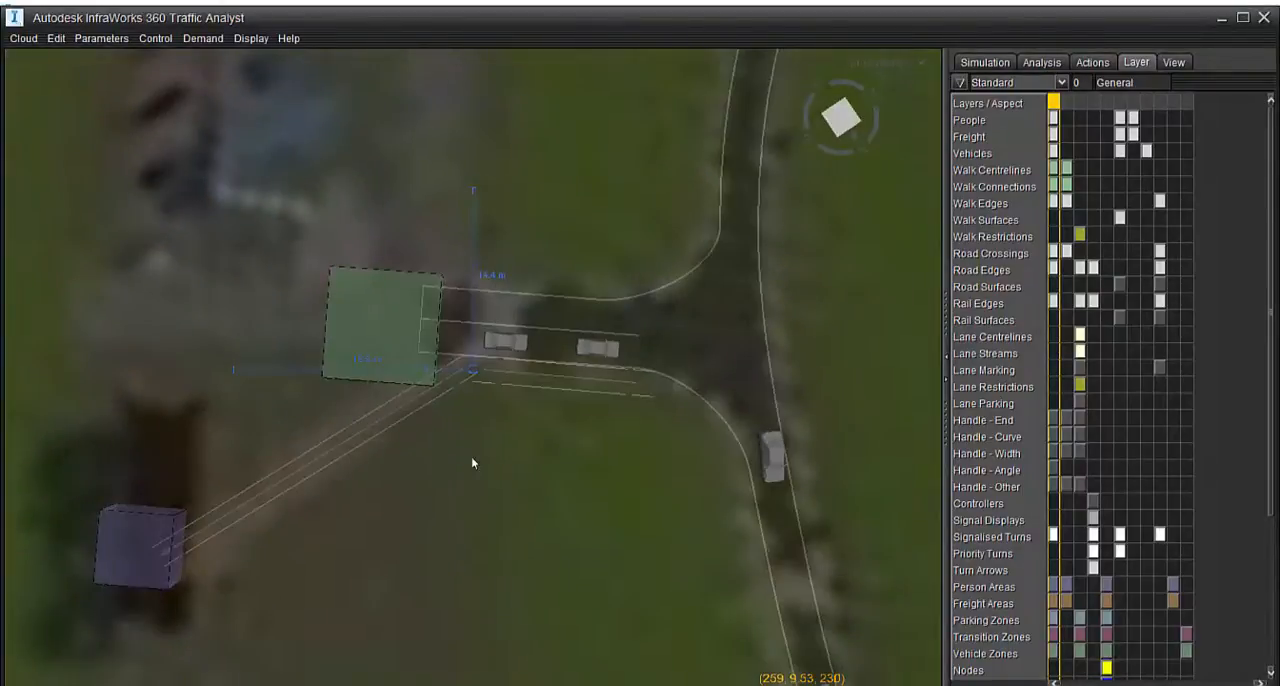
scroll(478, 401, up, 3)
scroll(478, 406, up, 2)
right_drag(577, 420, 586, 117)
scroll(493, 353, down, 2)
right_drag(655, 625, 644, 456)
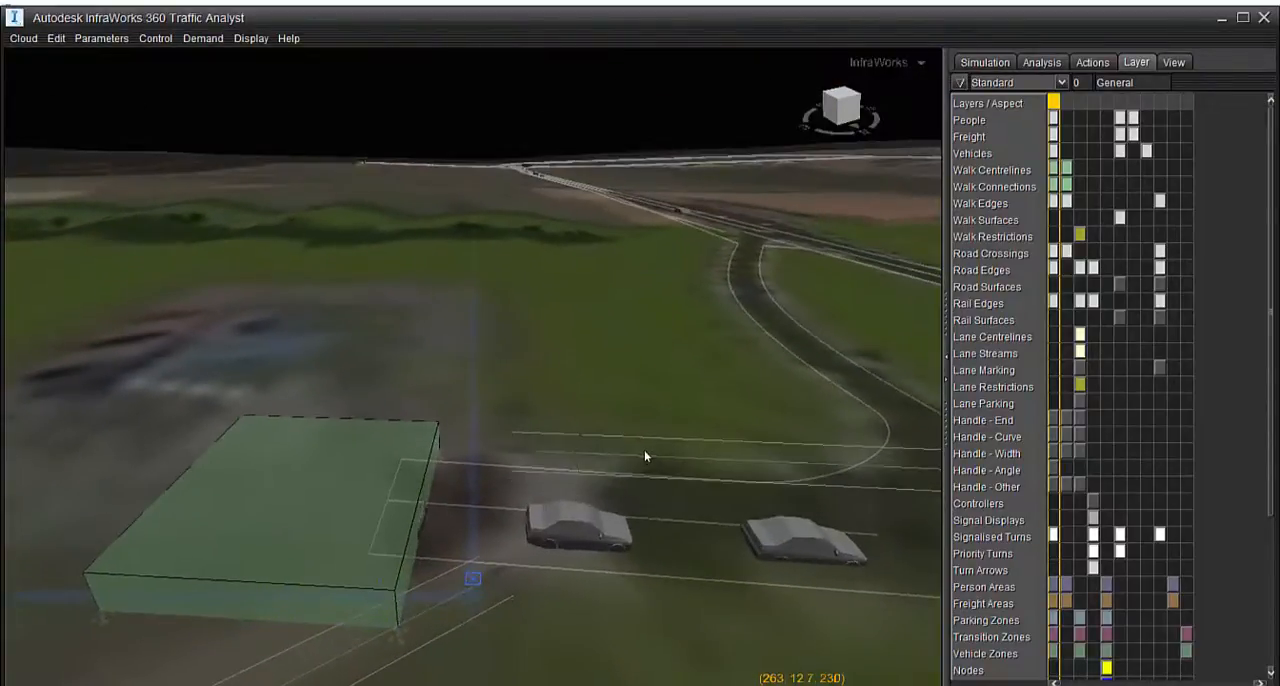
drag(643, 460, 620, 649)
right_drag(549, 632, 518, 503)
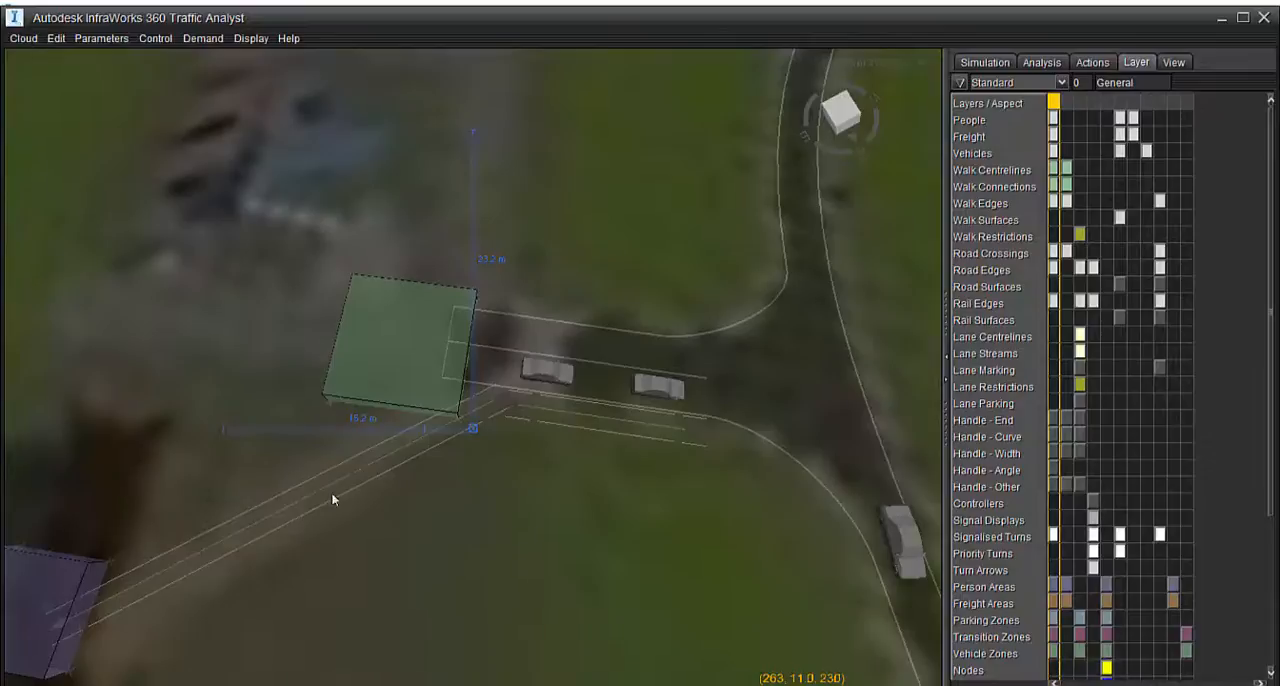
scroll(489, 409, up, 3)
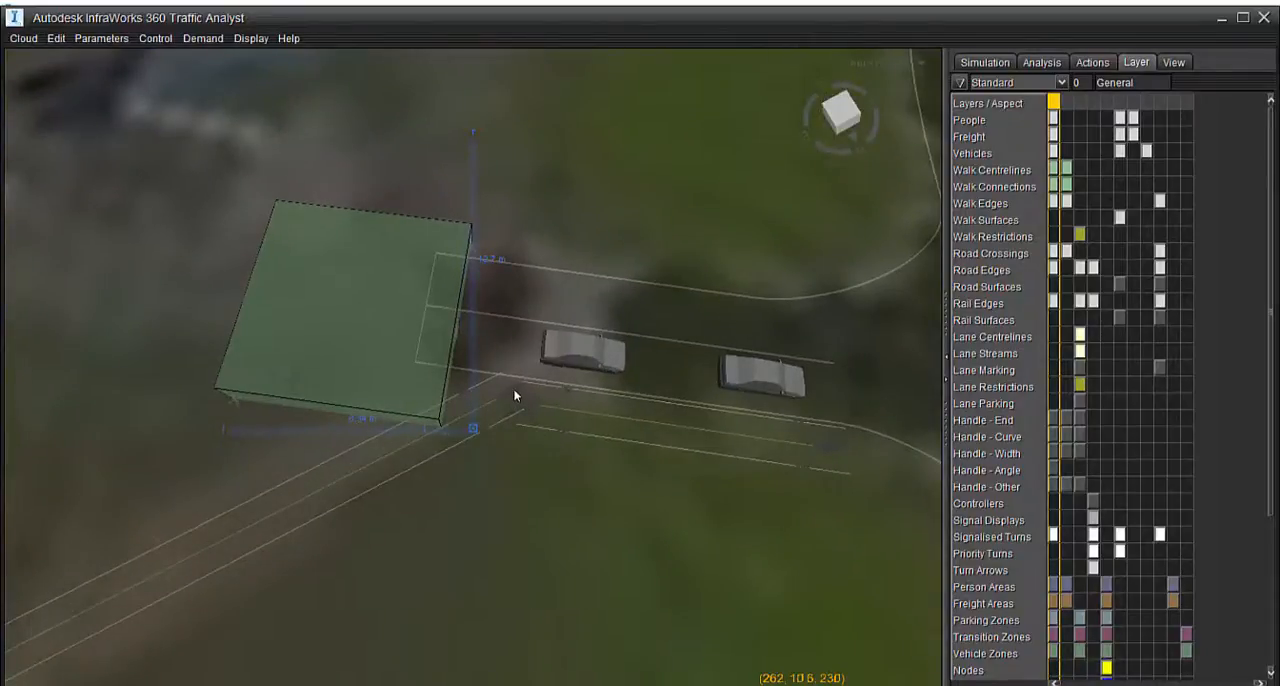
scroll(511, 388, up, 2)
click(409, 313)
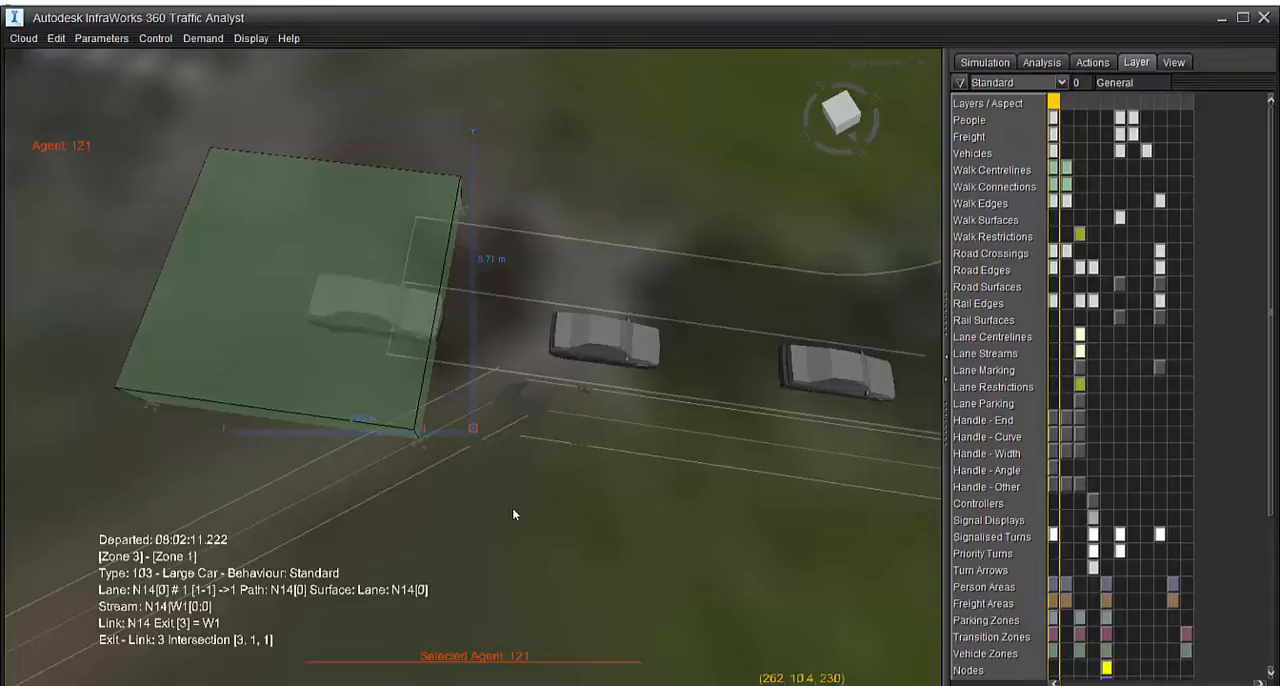
scroll(507, 523, down, 6)
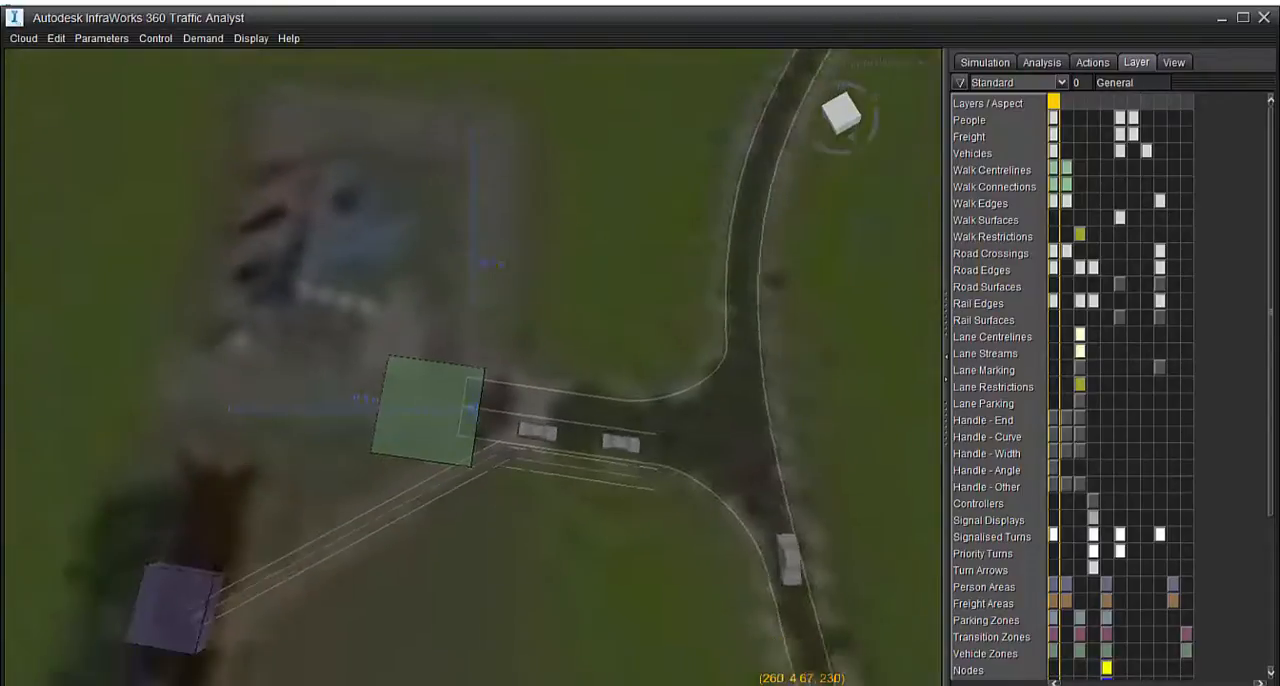
scroll(494, 428, up, 2)
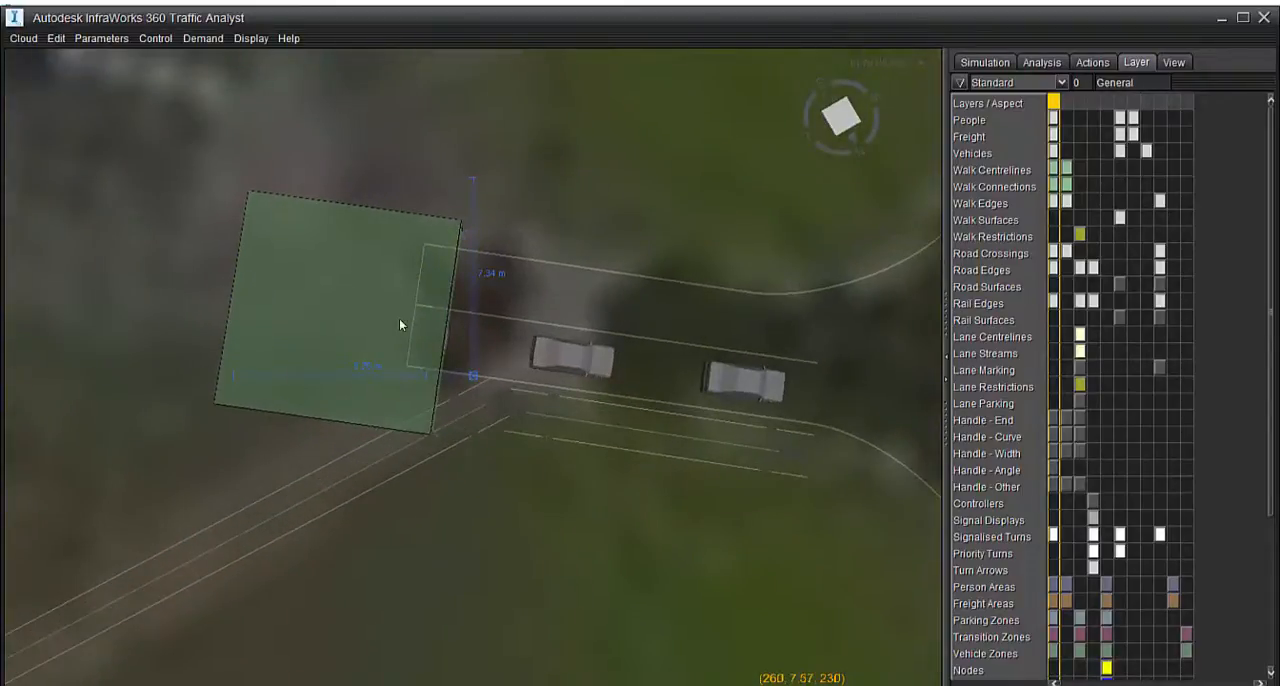
Open the walkways' Adjust settings and select the adjoining end control points of Walkway1 and Walkway2 together
double_click(500, 402)
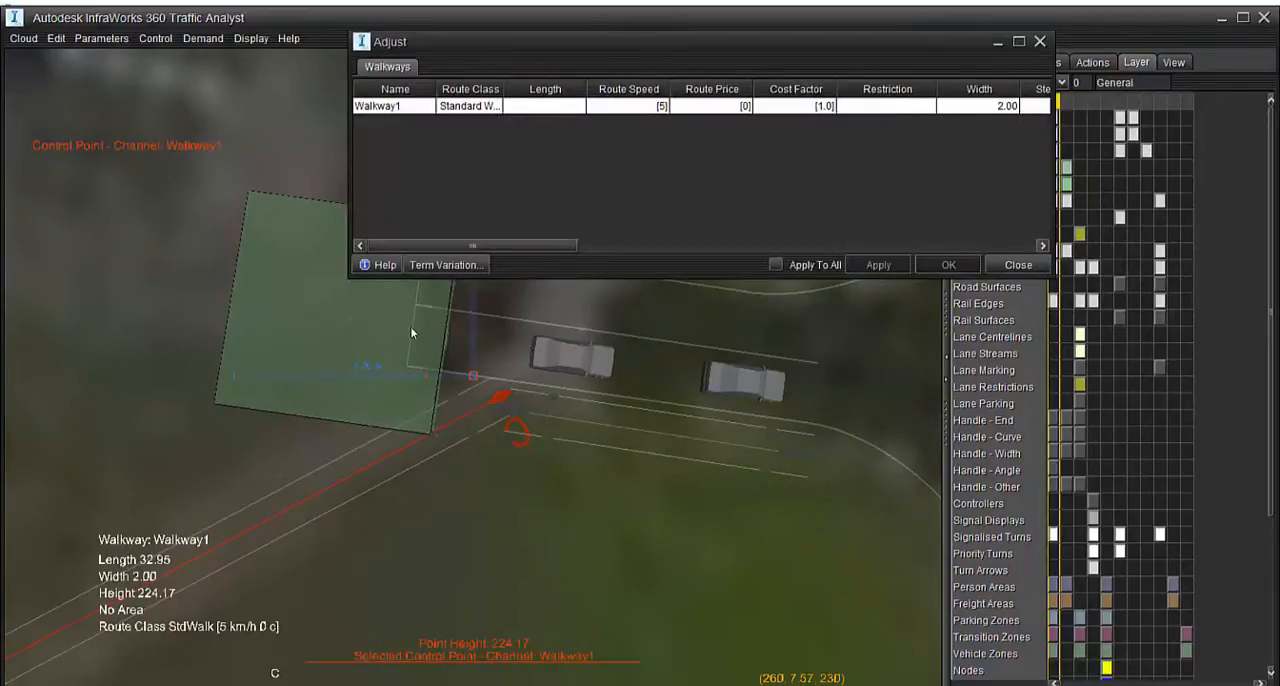
ctrl+click(506, 409)
right_click(503, 411)
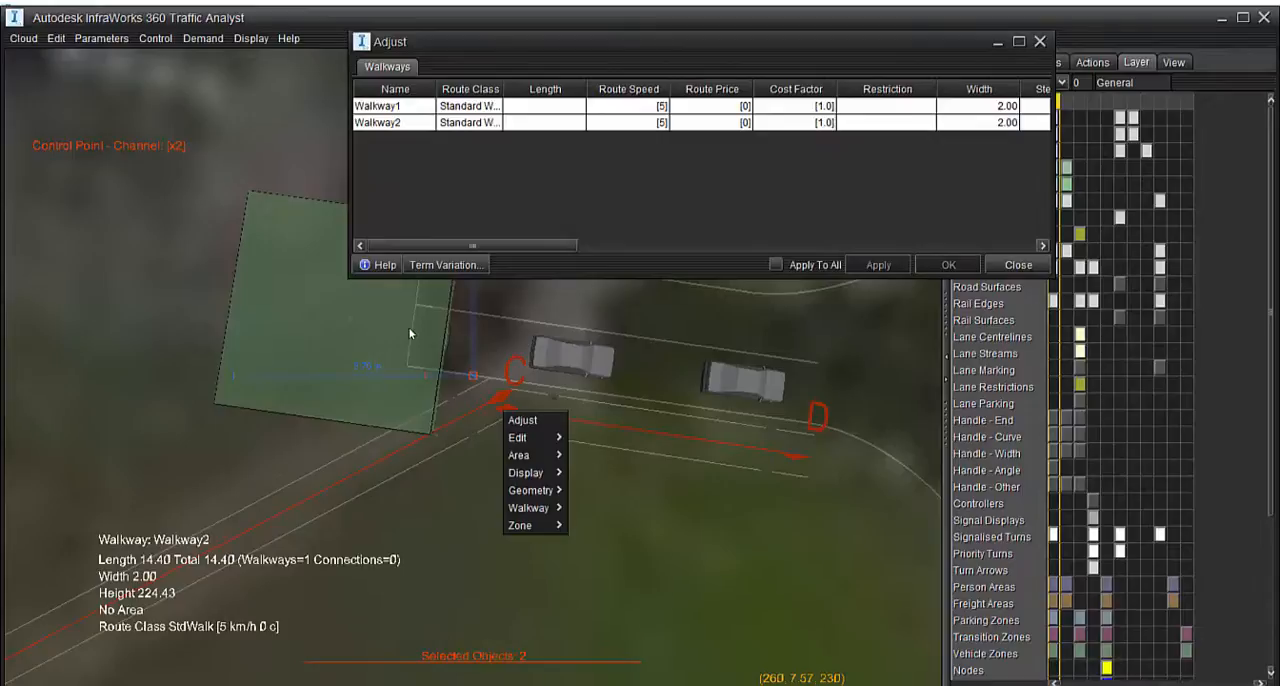
mouse_move(520, 525)
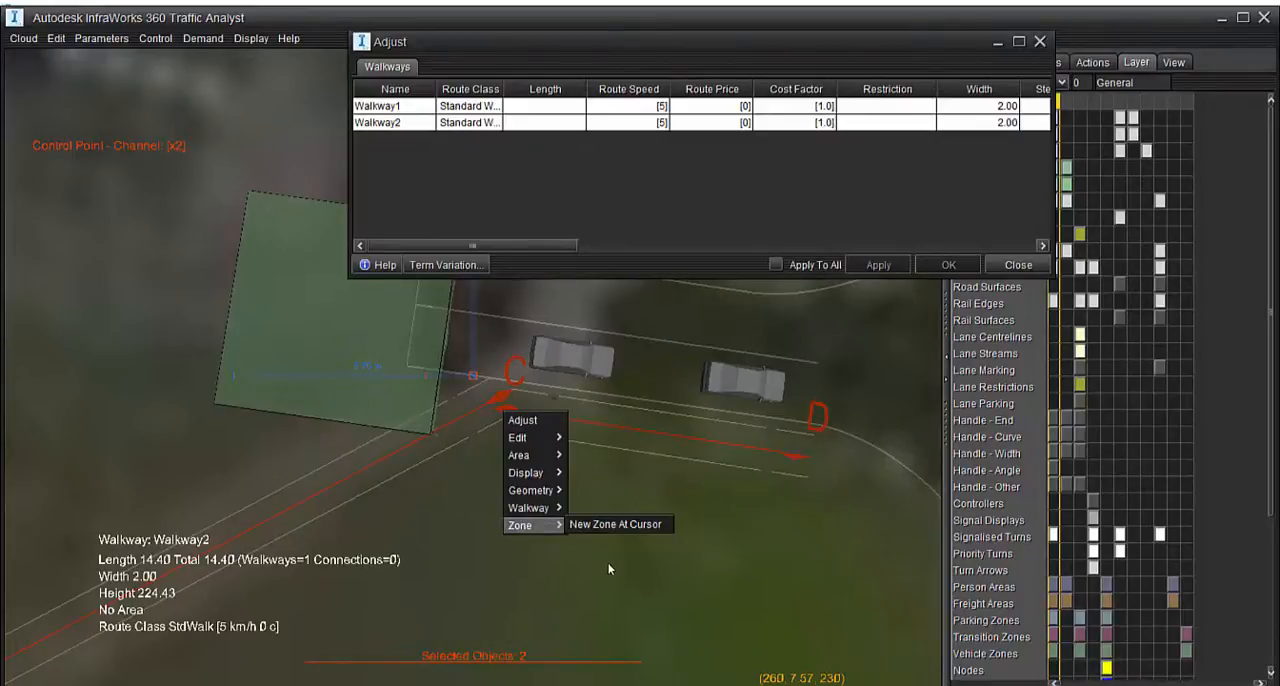
click(342, 466)
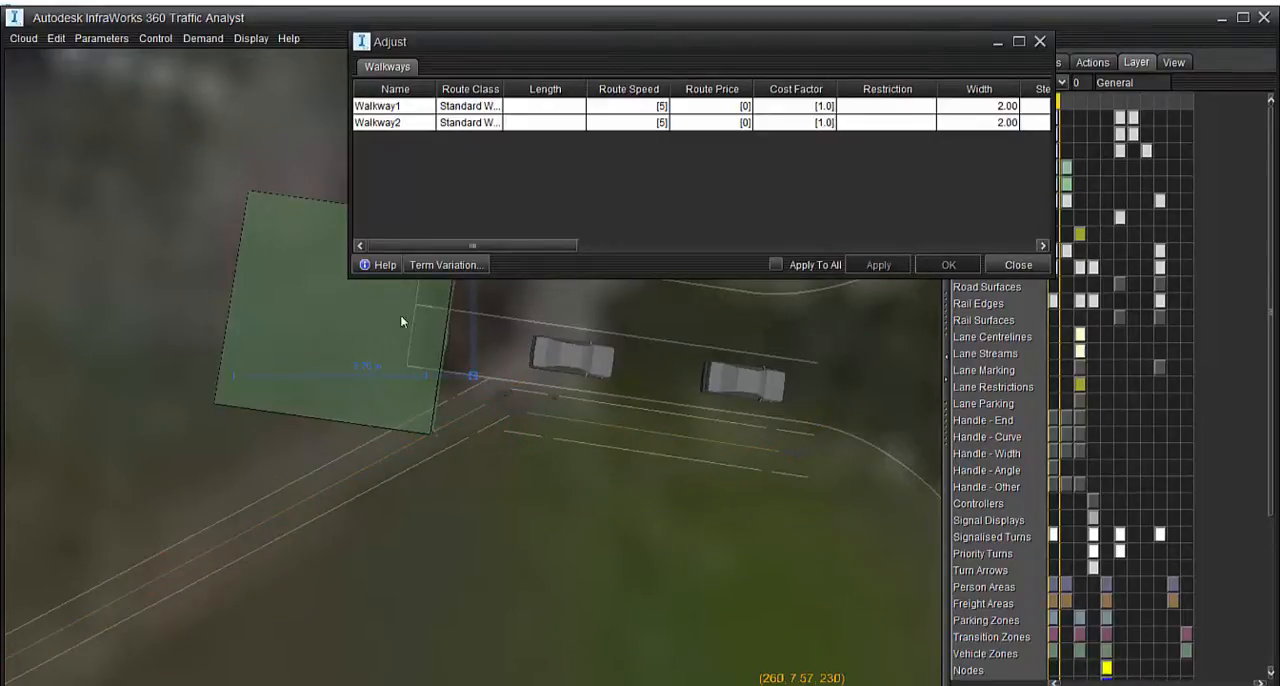
click(504, 399)
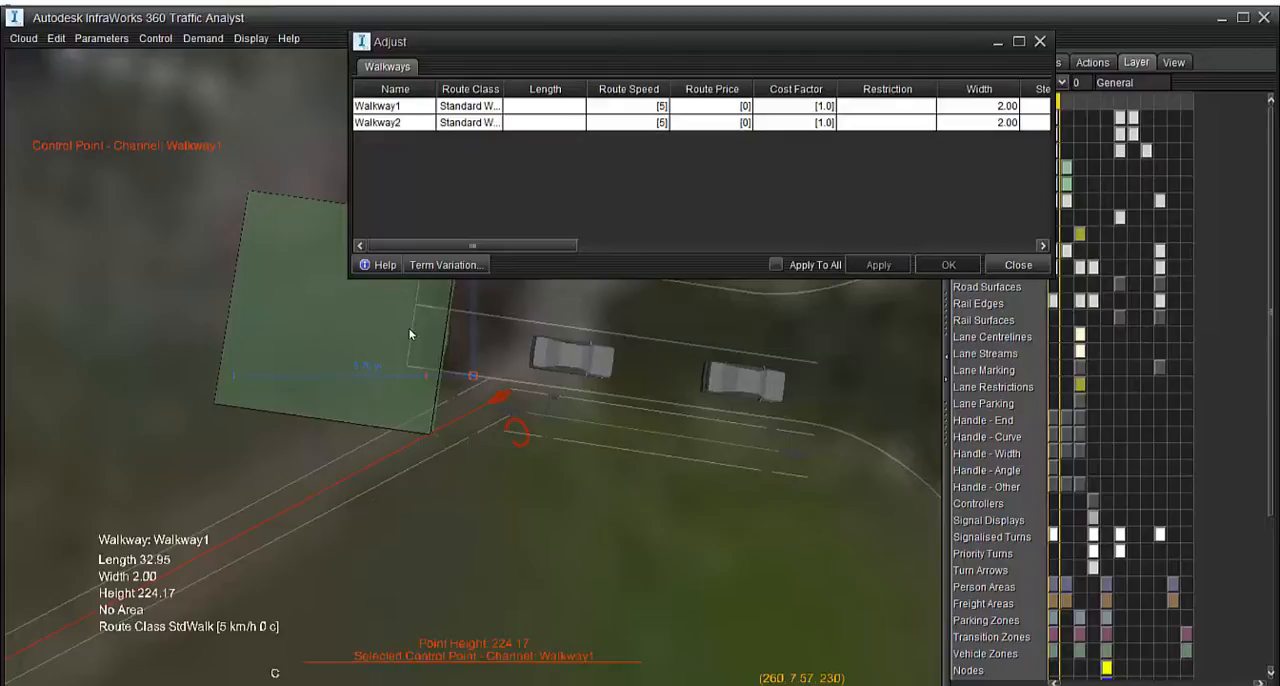
click(502, 407)
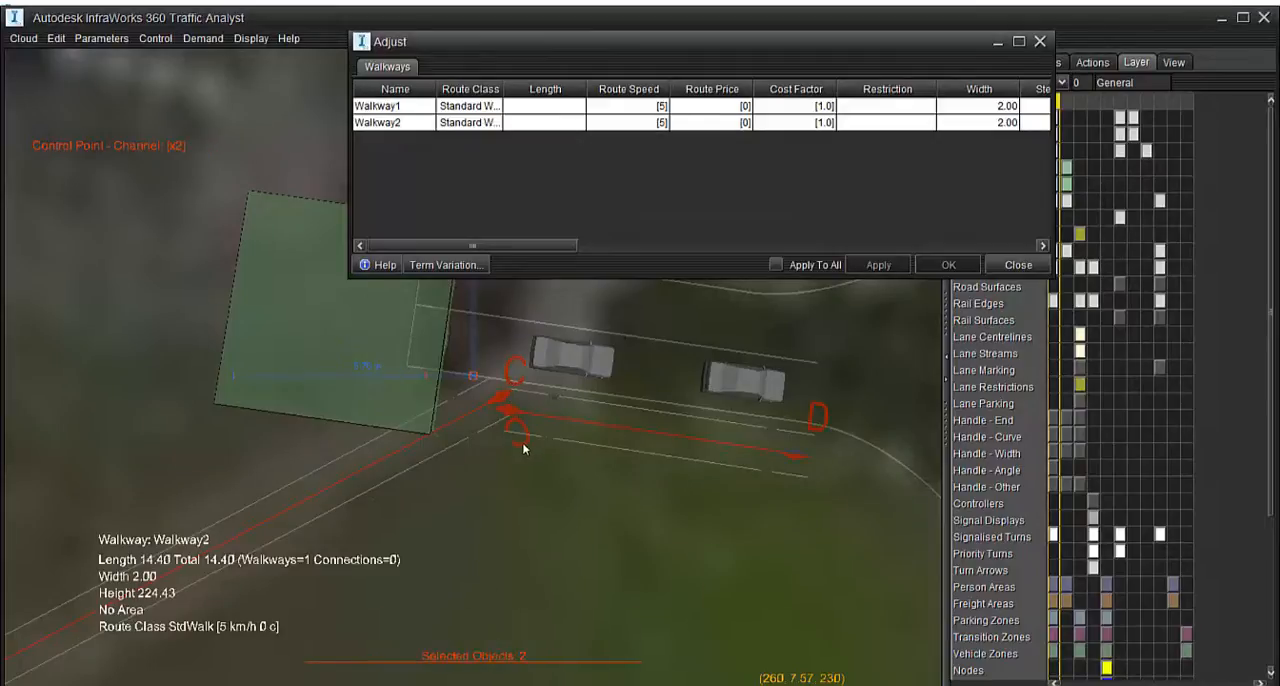
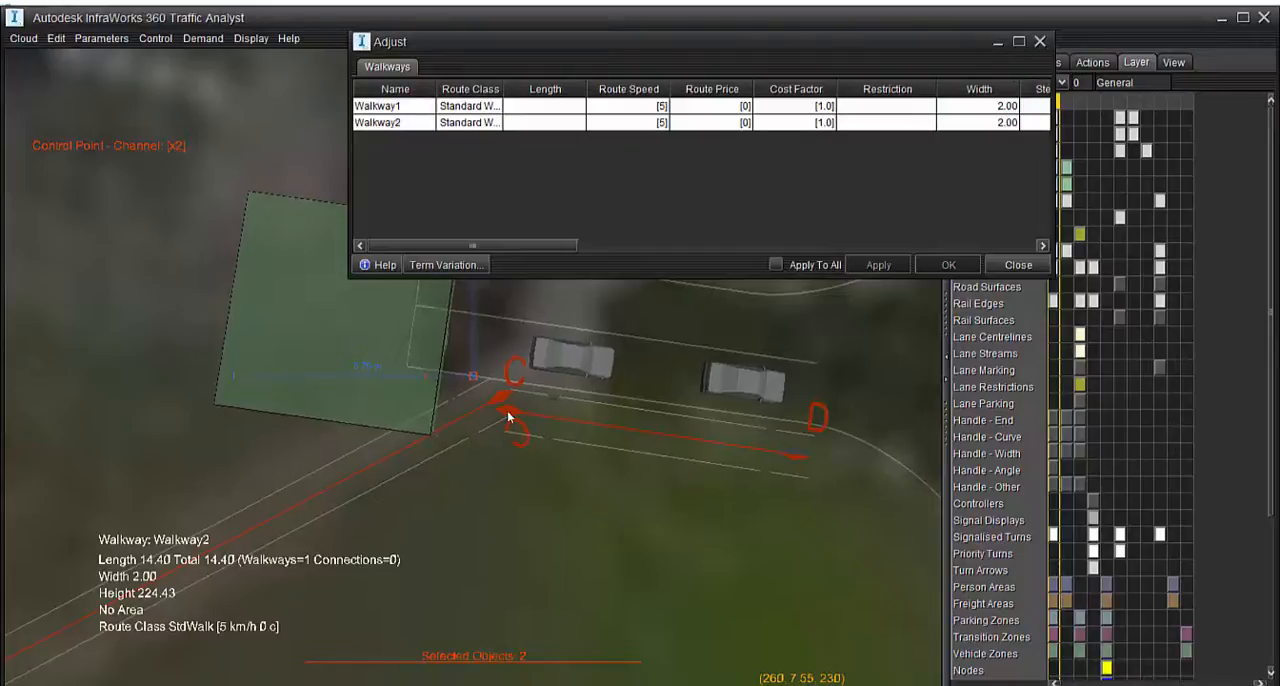
Create a new connection between the selected end control points of Walkway1 and Walkway2
right_click(502, 413)
mouse_move(527, 513)
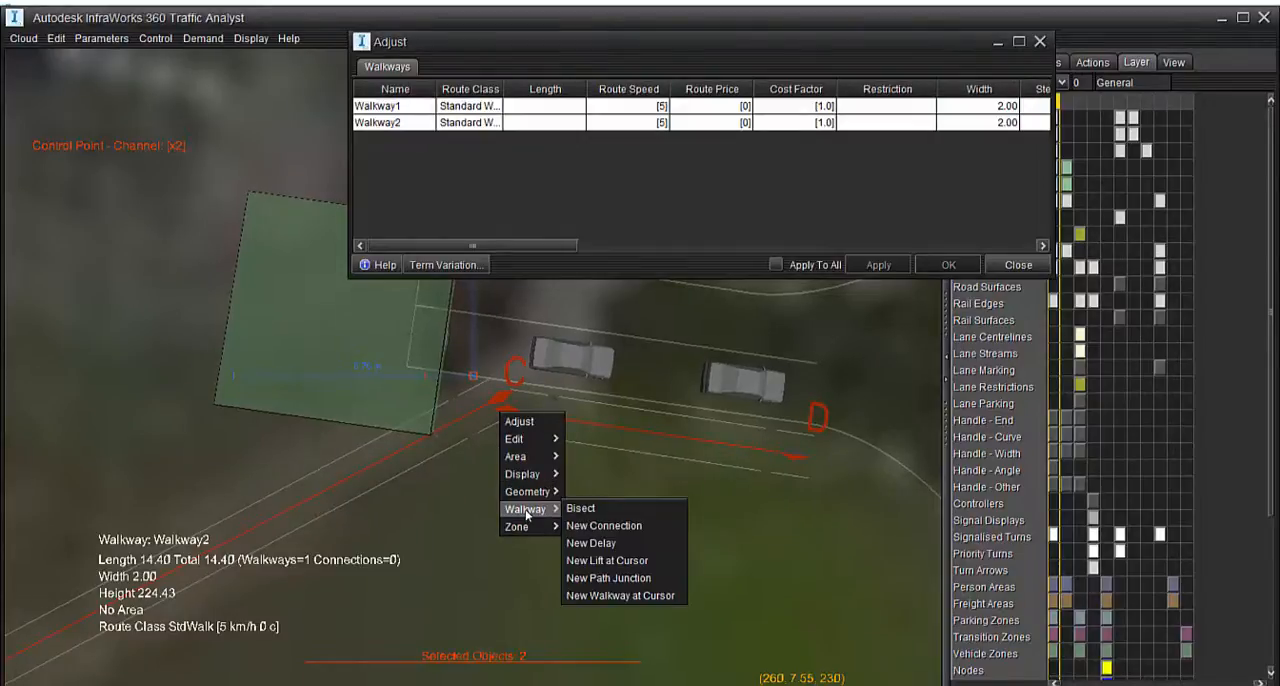
click(613, 525)
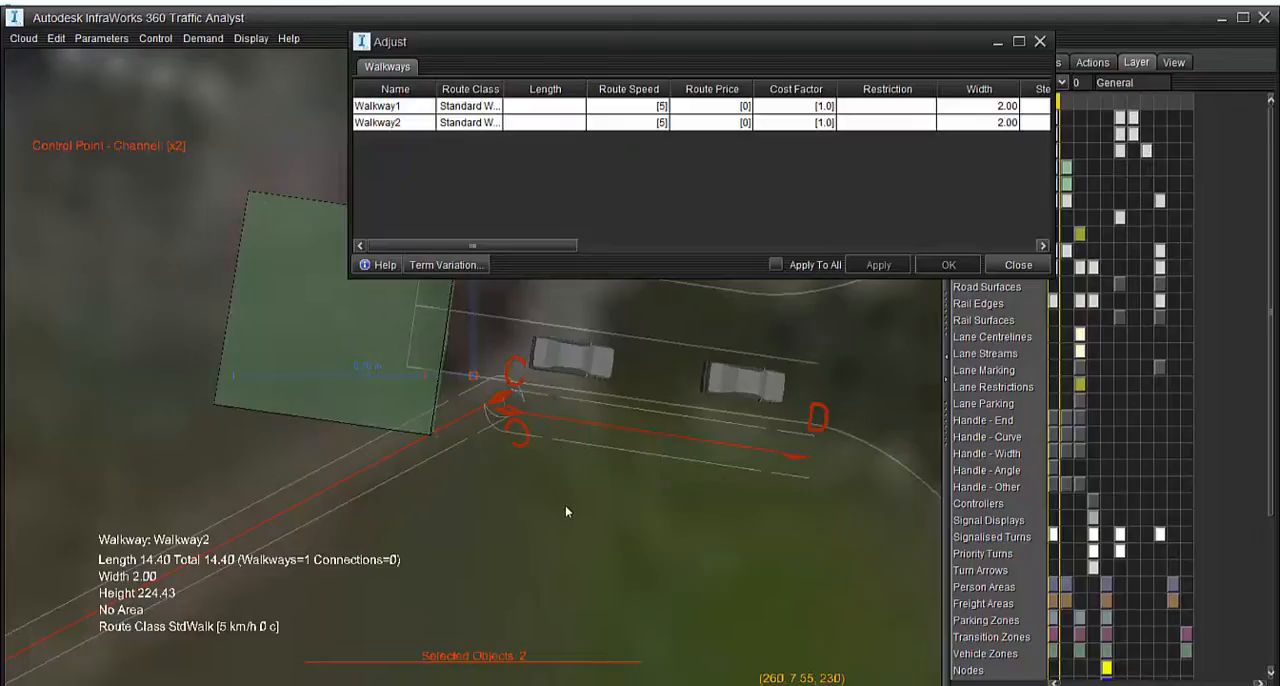
click(566, 508)
middle_drag(567, 513, 542, 589)
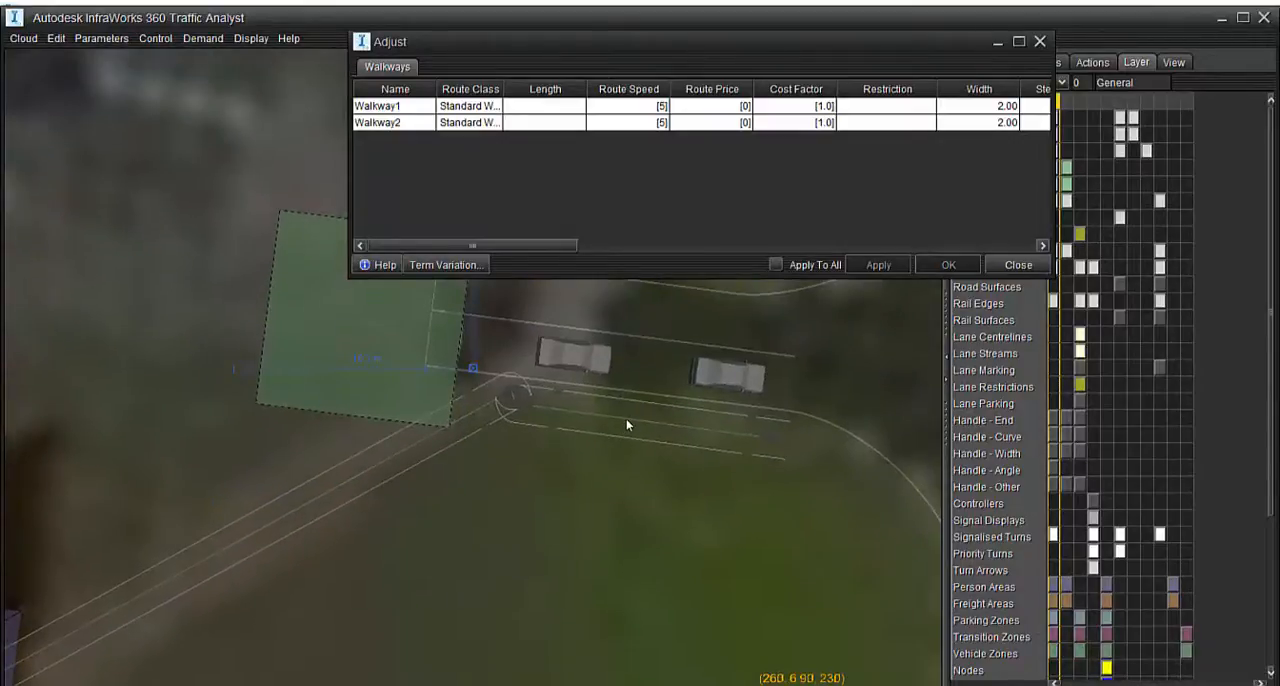
Shift Walkway2 along the access road and move Walkway1's end control point to round off the connection between them
click(630, 420)
drag(632, 419, 667, 410)
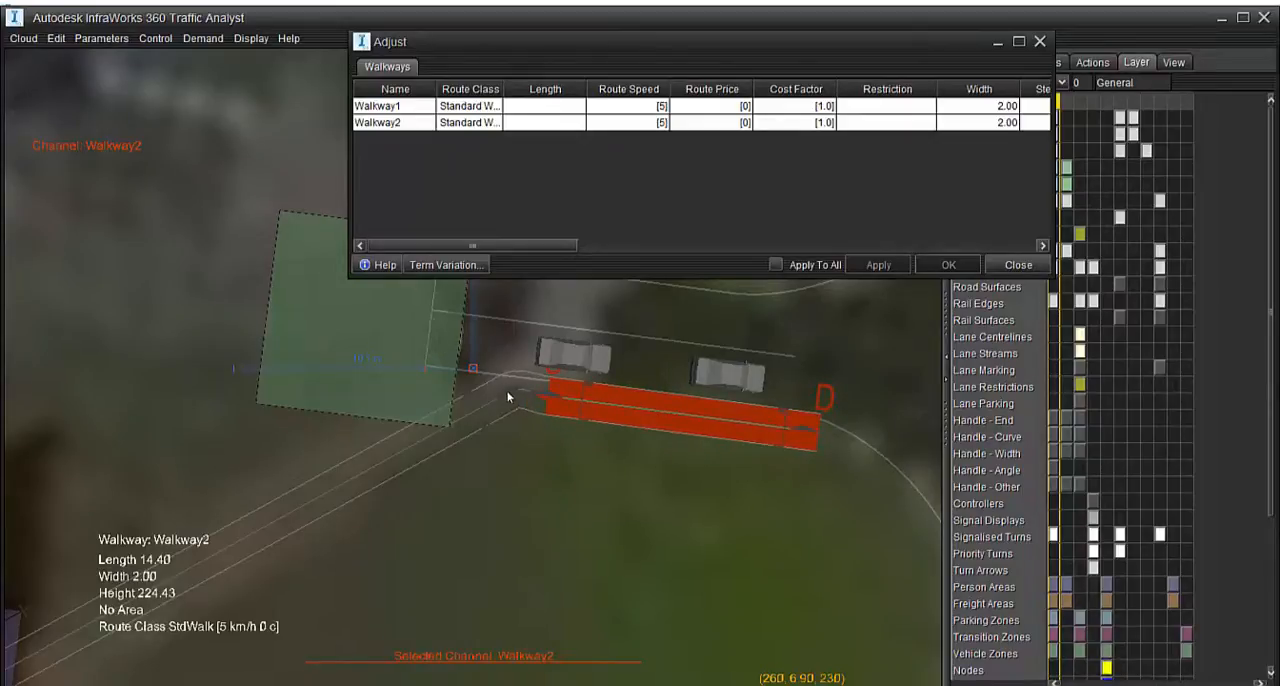
click(478, 408)
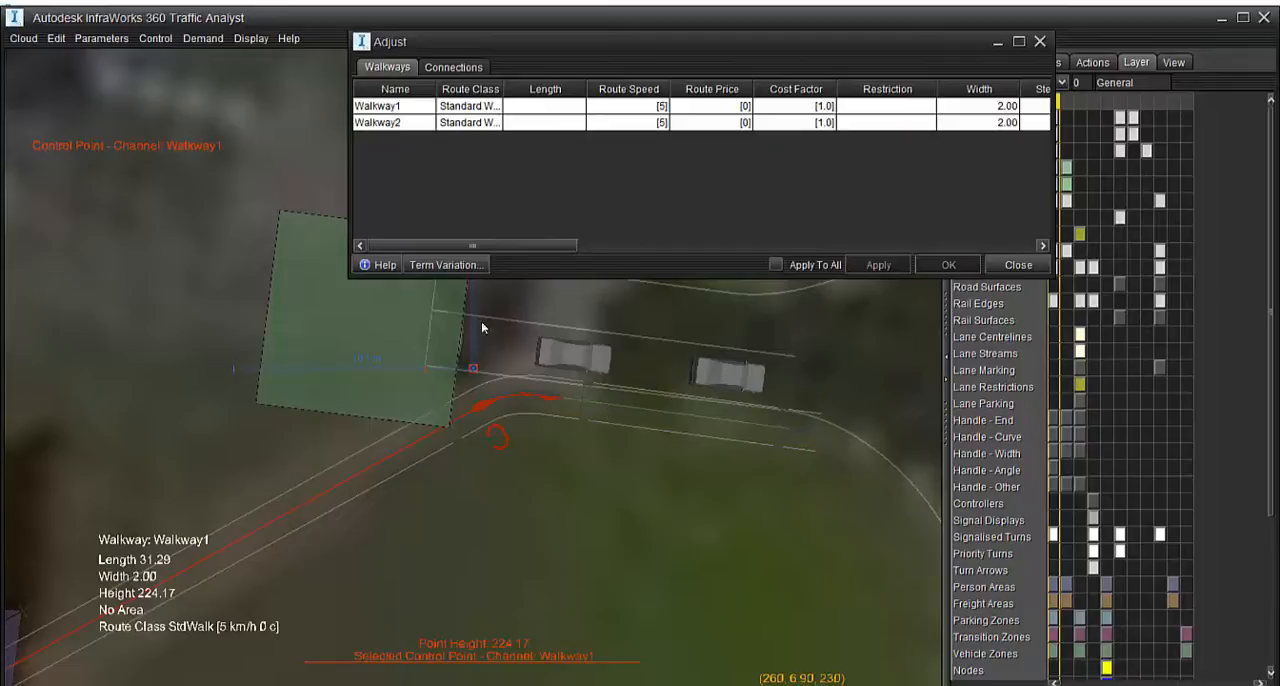
drag(613, 402, 490, 321)
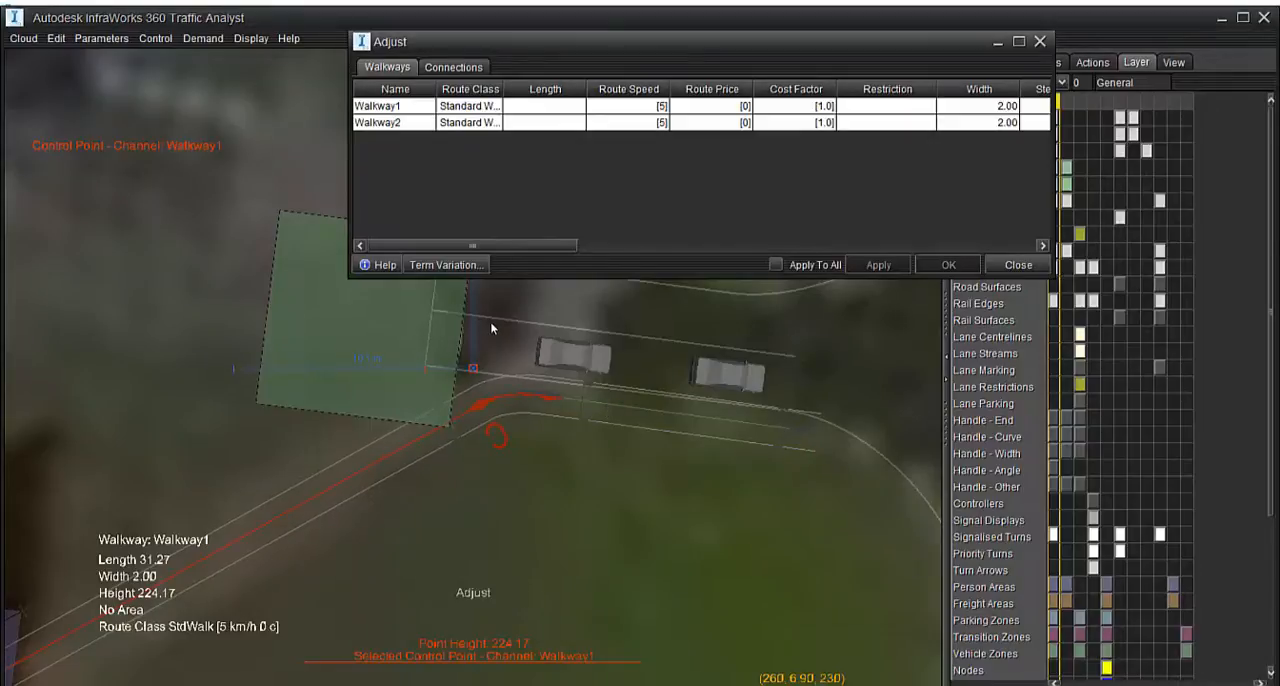
click(627, 406)
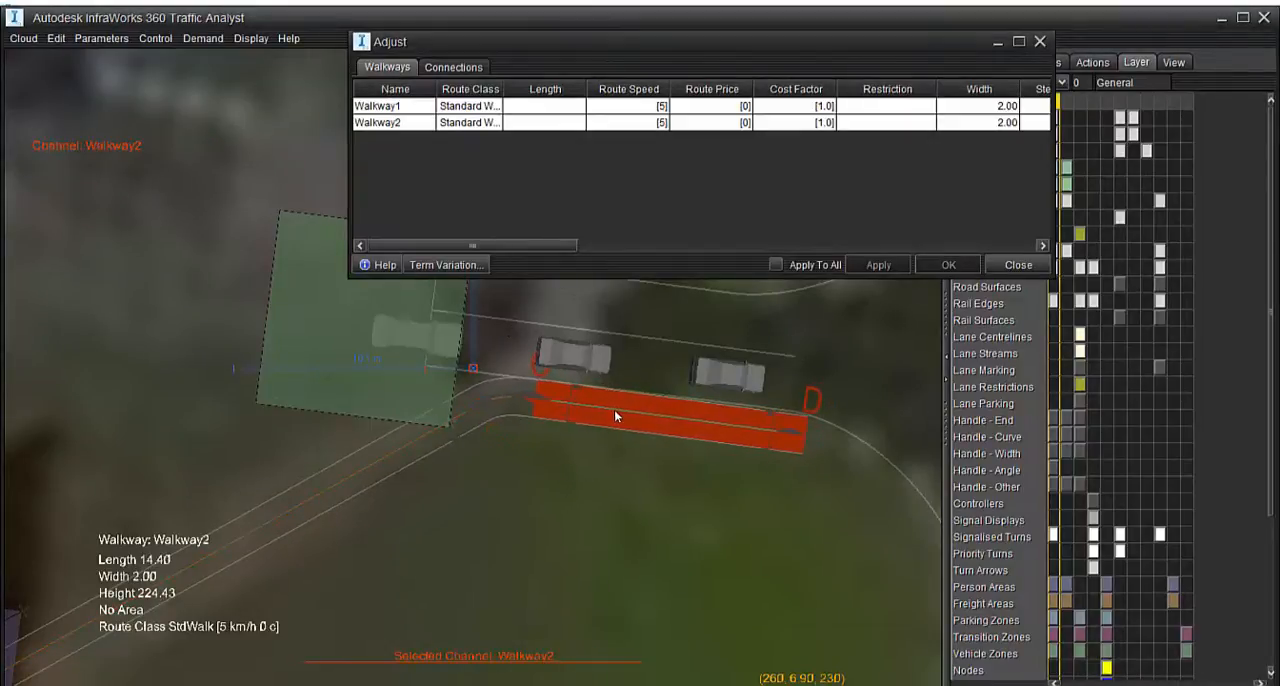
click(615, 445)
scroll(578, 494, down, 3)
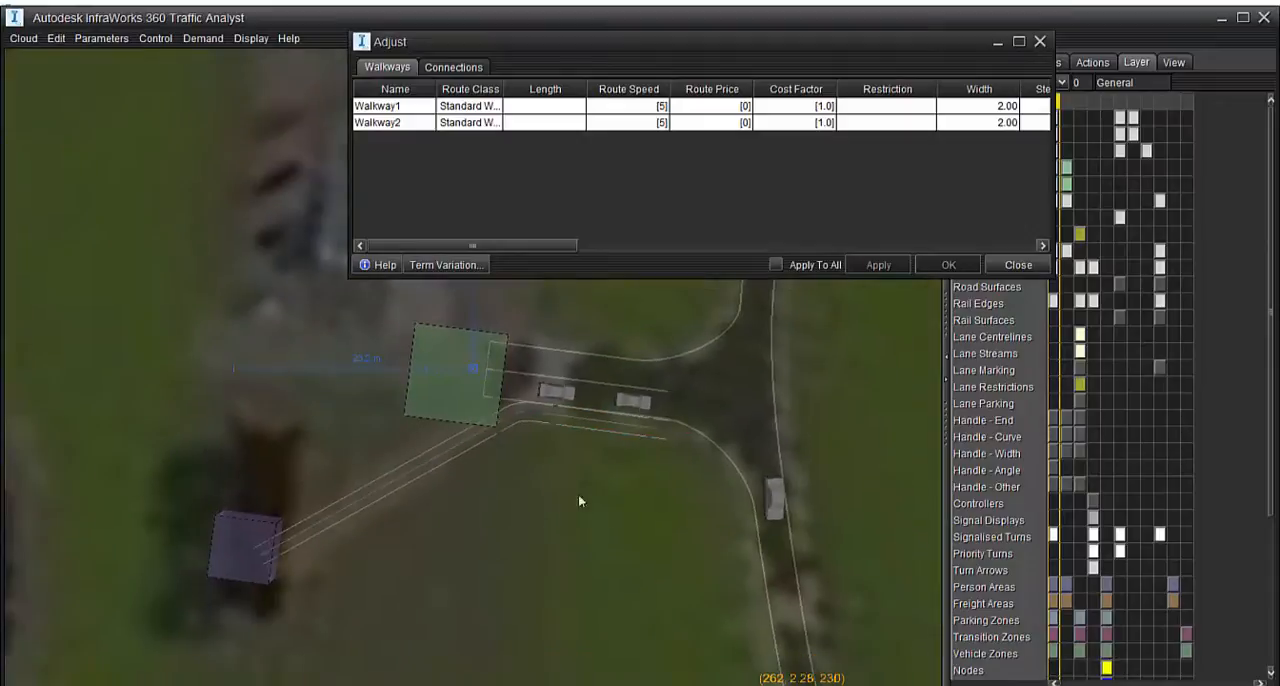
Close the Adjust settings and create a third walkway, 2.00 wide and 11.40 long, at the main road's edge just past the access-road junction
middle_drag(638, 535, 1240, 500)
middle_drag(618, 421, 714, 638)
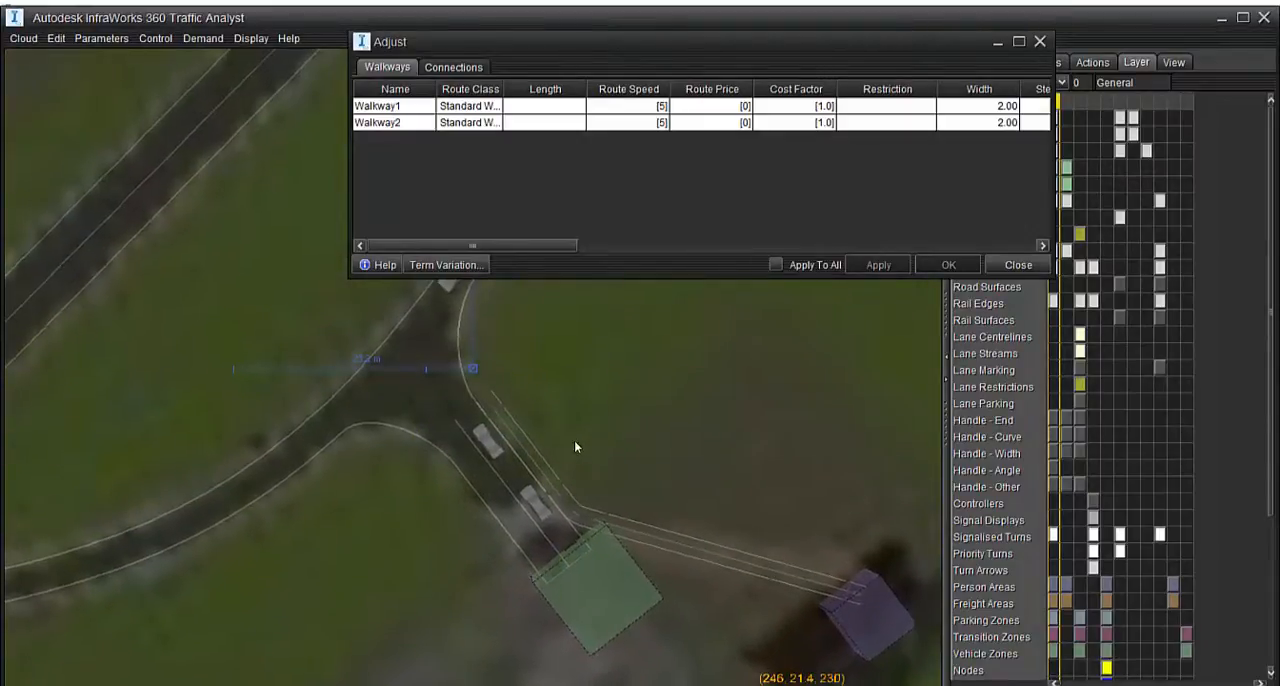
middle_drag(574, 445, 834, 494)
middle_drag(713, 460, 530, 500)
middle_drag(810, 350, 835, 261)
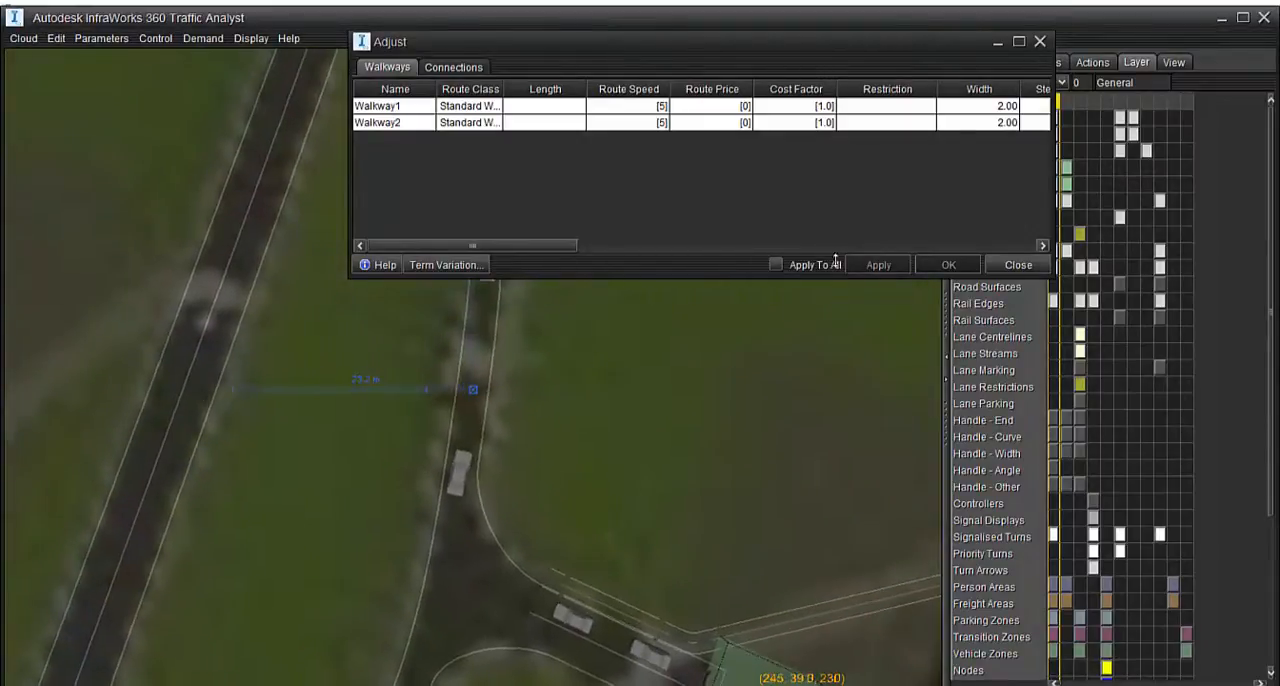
click(1040, 41)
middle_drag(677, 449, 651, 380)
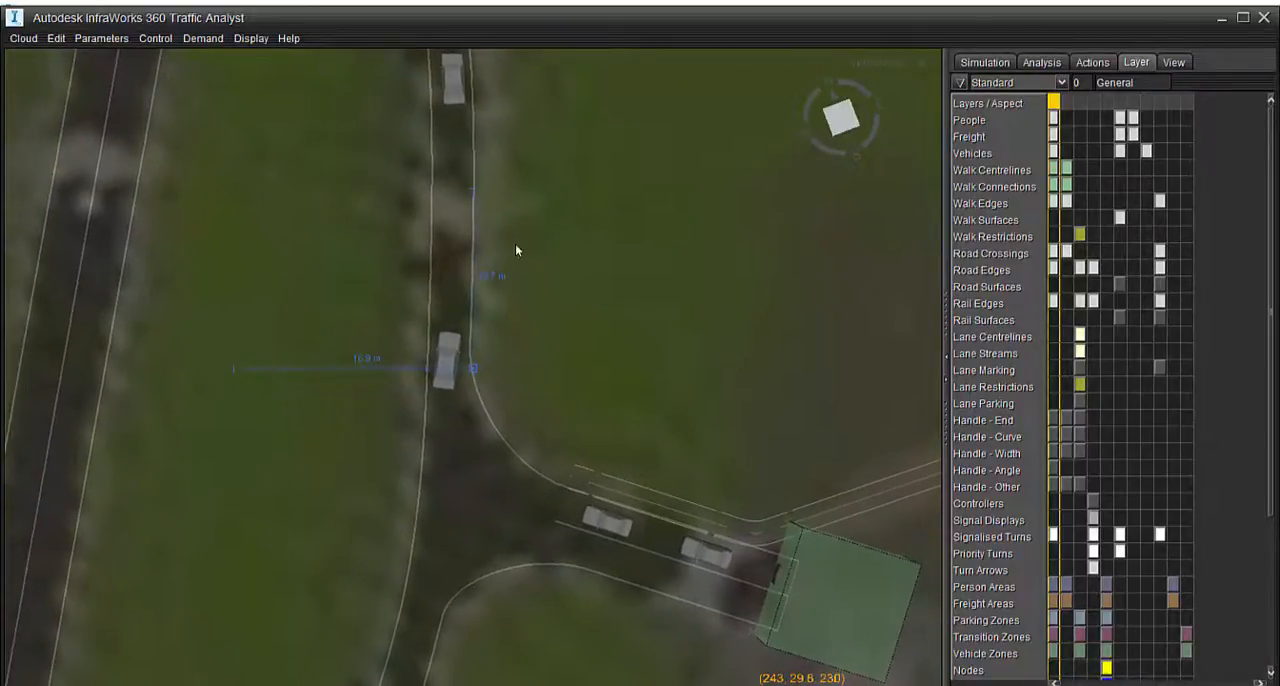
middle_drag(557, 286, 548, 278)
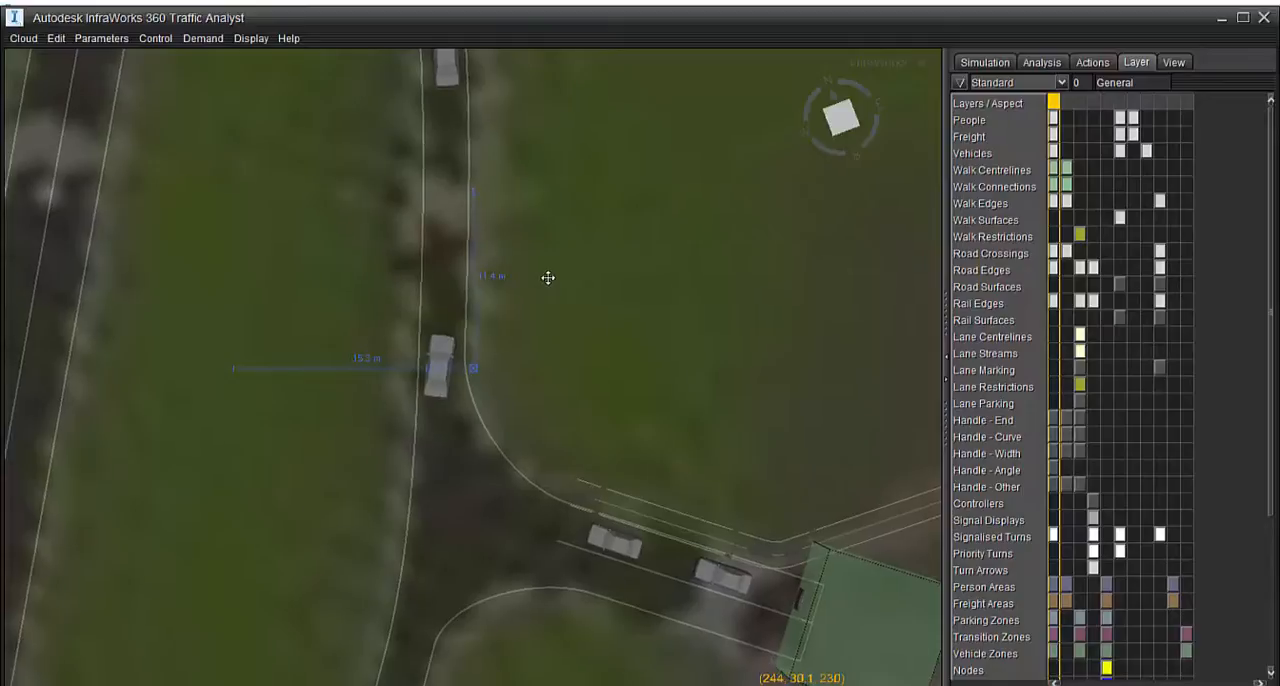
right_click(465, 312)
mouse_move(487, 391)
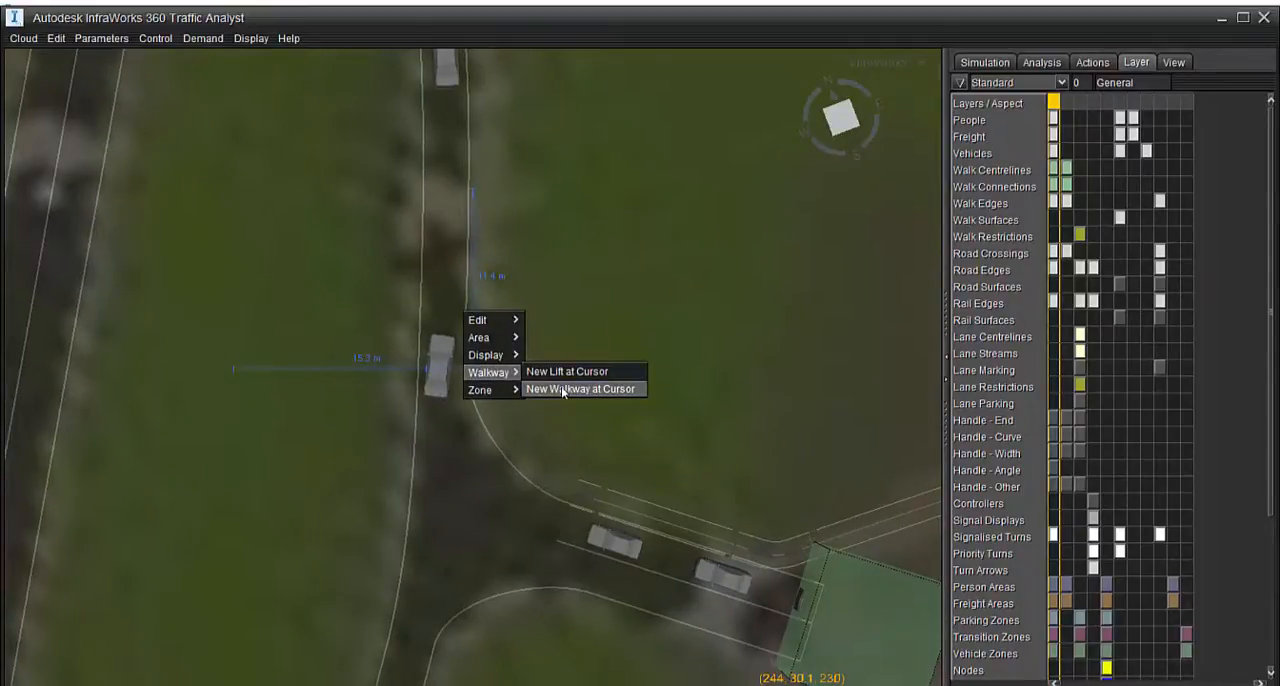
click(562, 390)
click(618, 422)
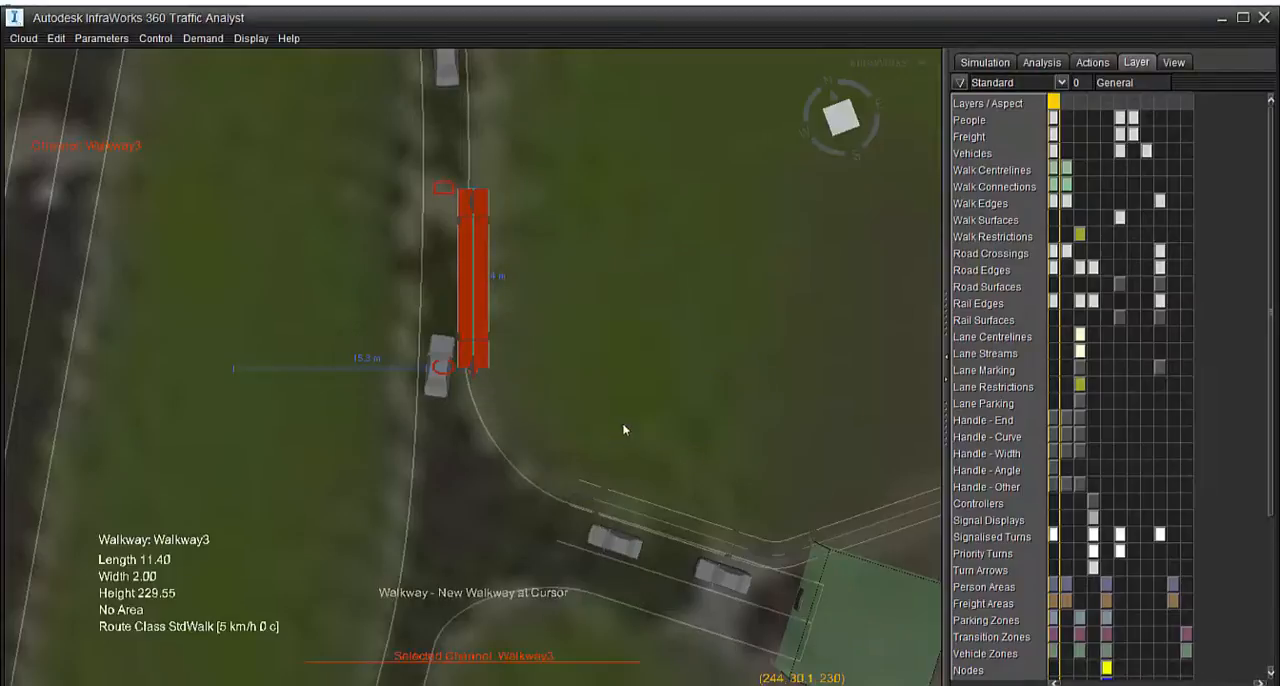
Shift Walkway3 sideways off the lane so that it lies alongside the road's outer edge
double_click(475, 307)
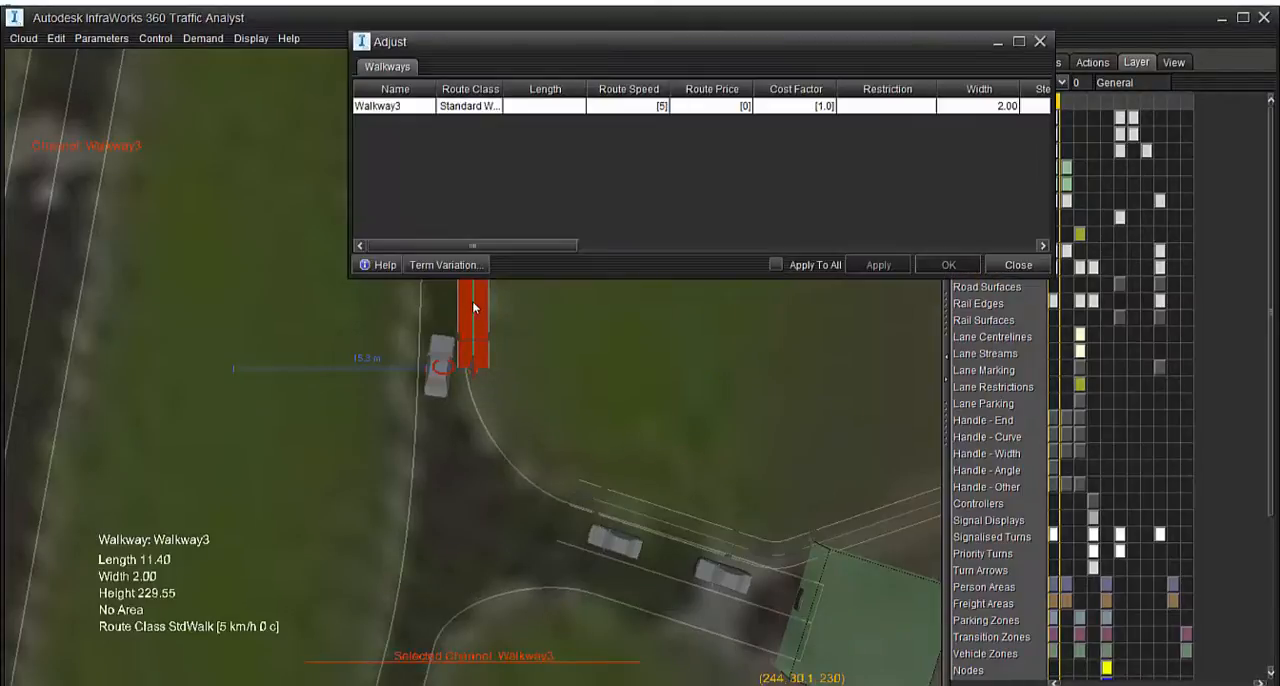
click(1039, 42)
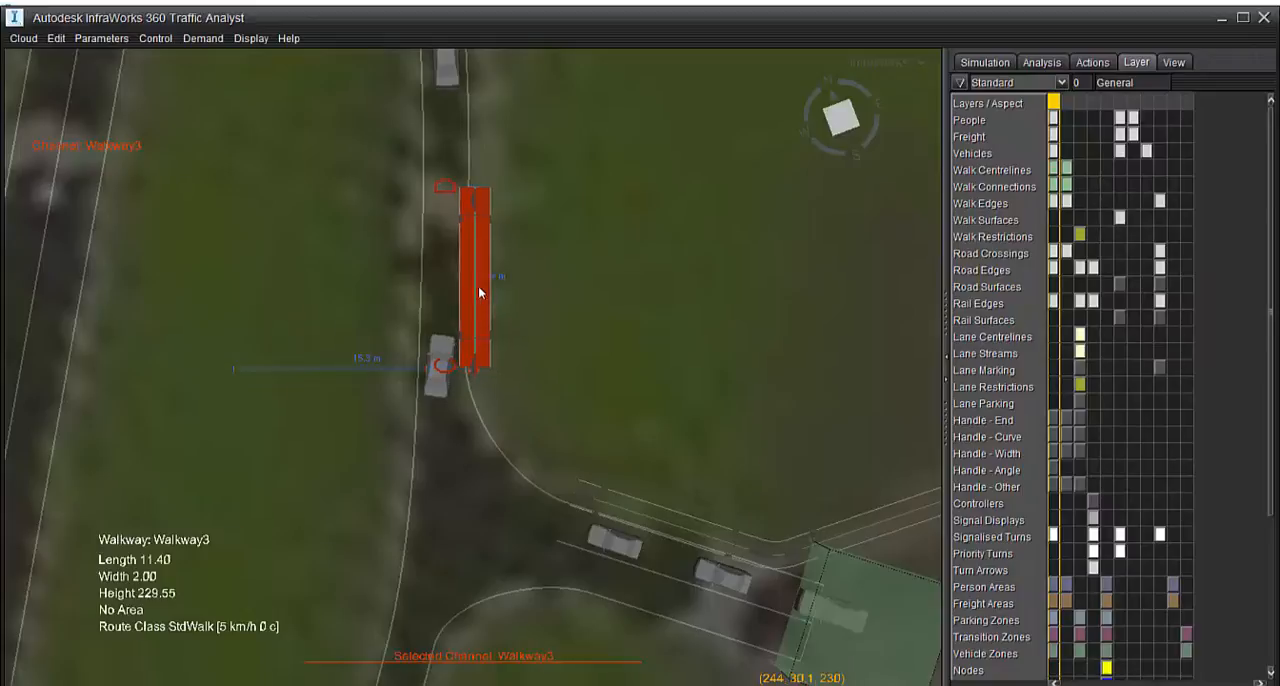
drag(485, 290, 481, 289)
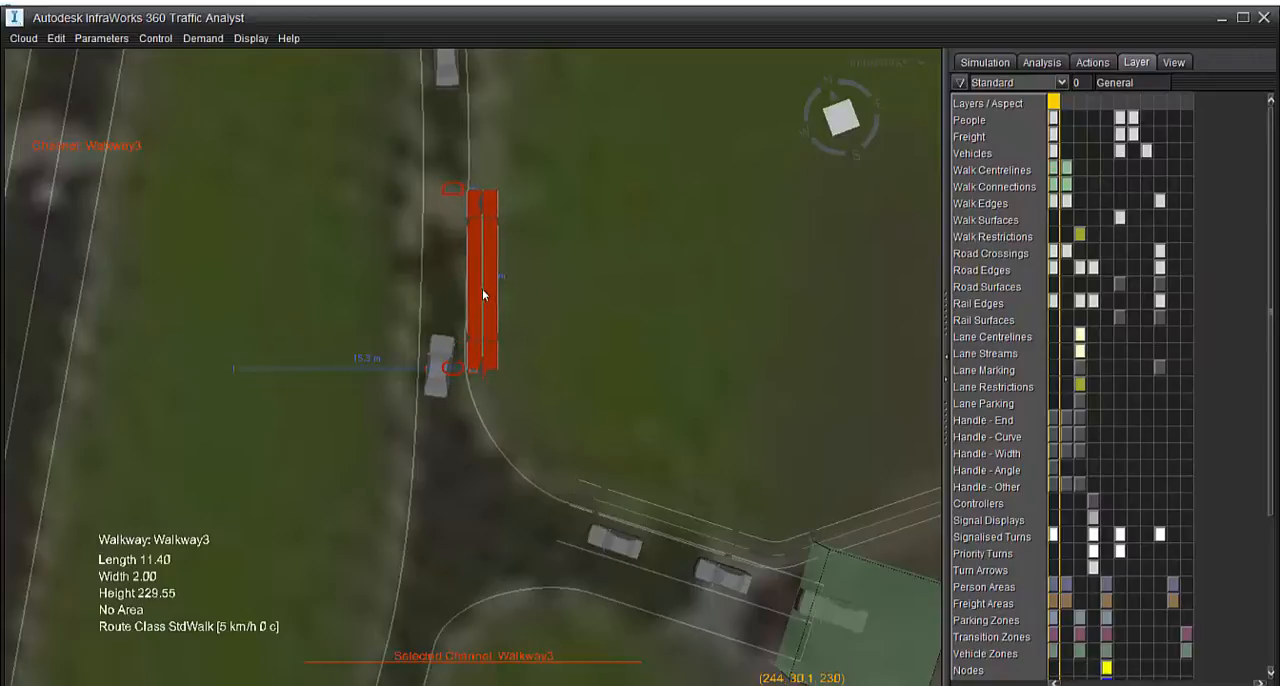
double_click(482, 371)
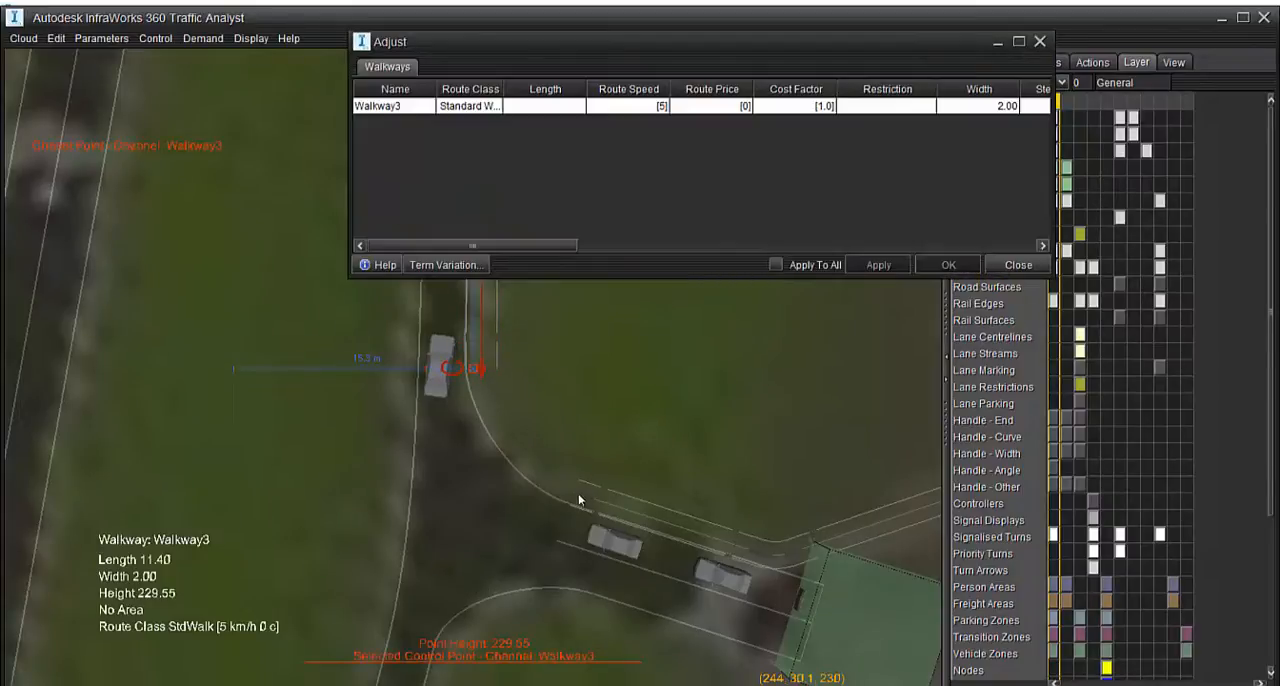
ctrl+click(583, 494)
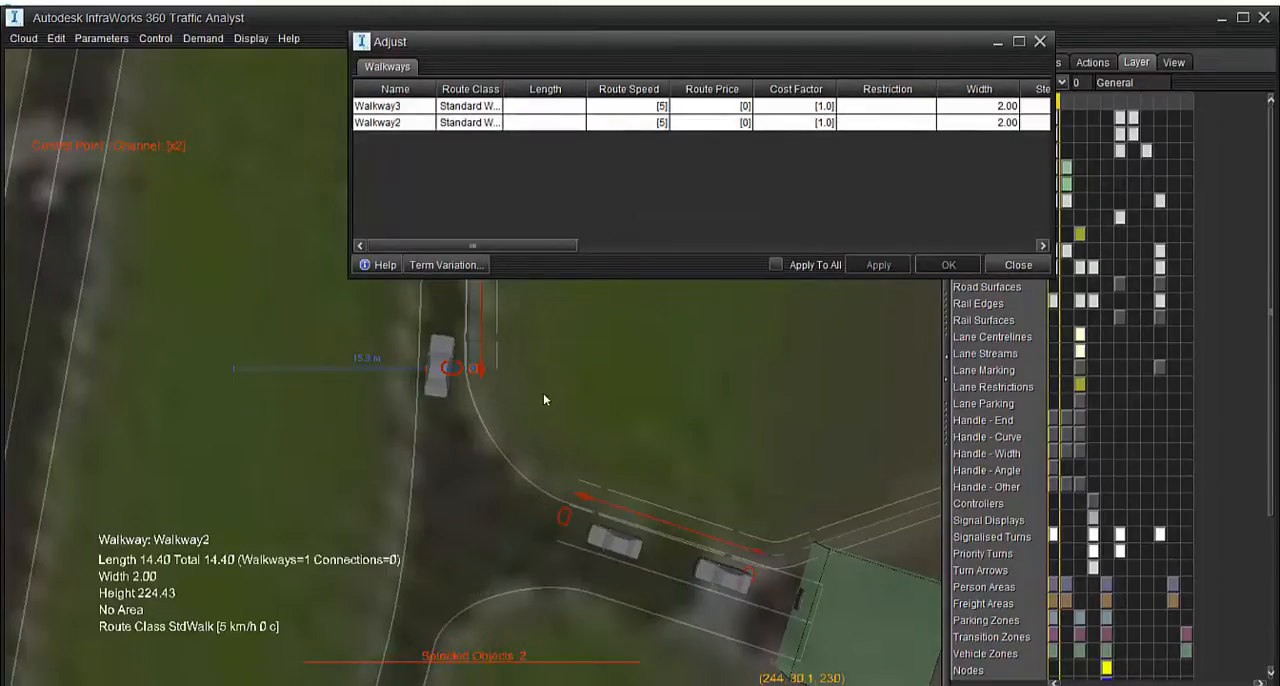
scroll(541, 420, down, 4)
middle_drag(543, 370, 549, 431)
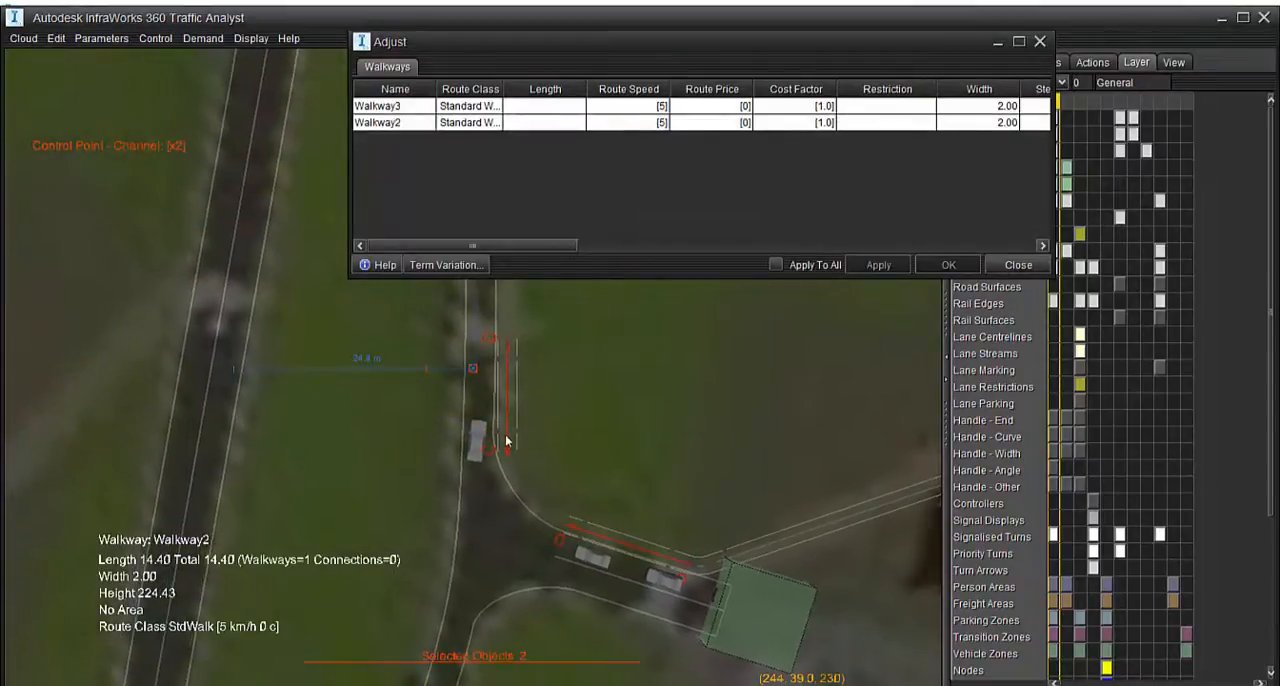
scroll(509, 441, up, 2)
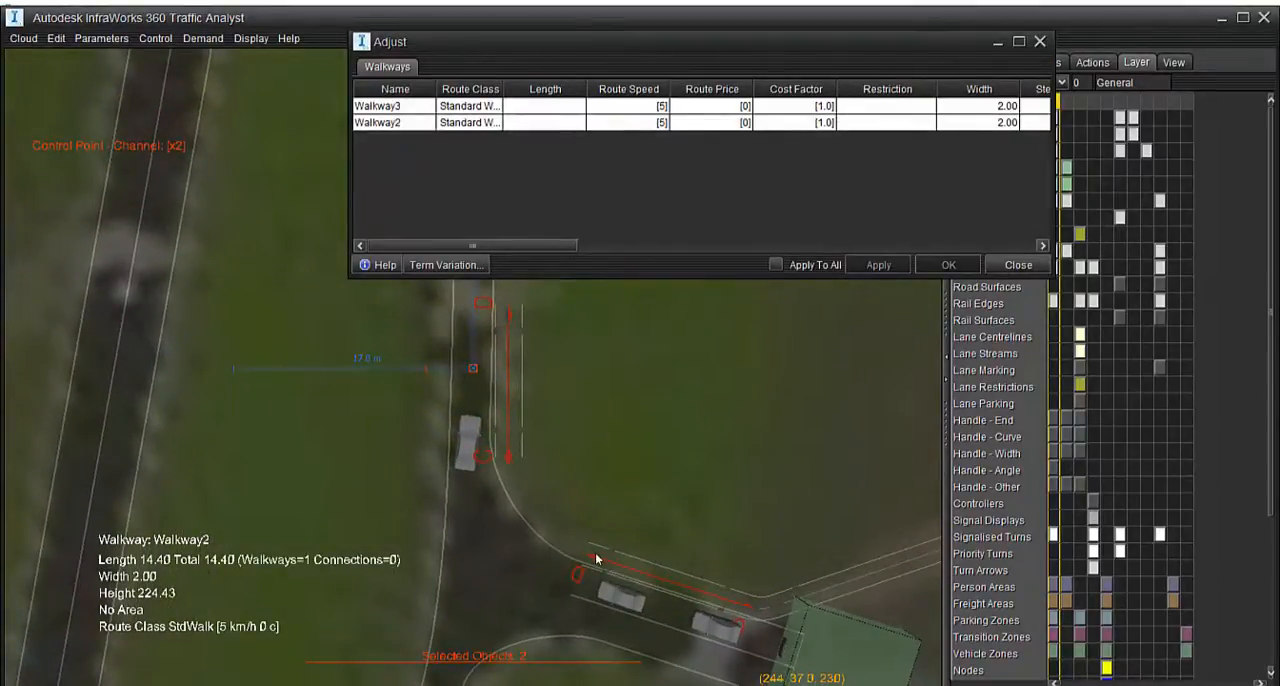
click(1040, 41)
click(511, 417)
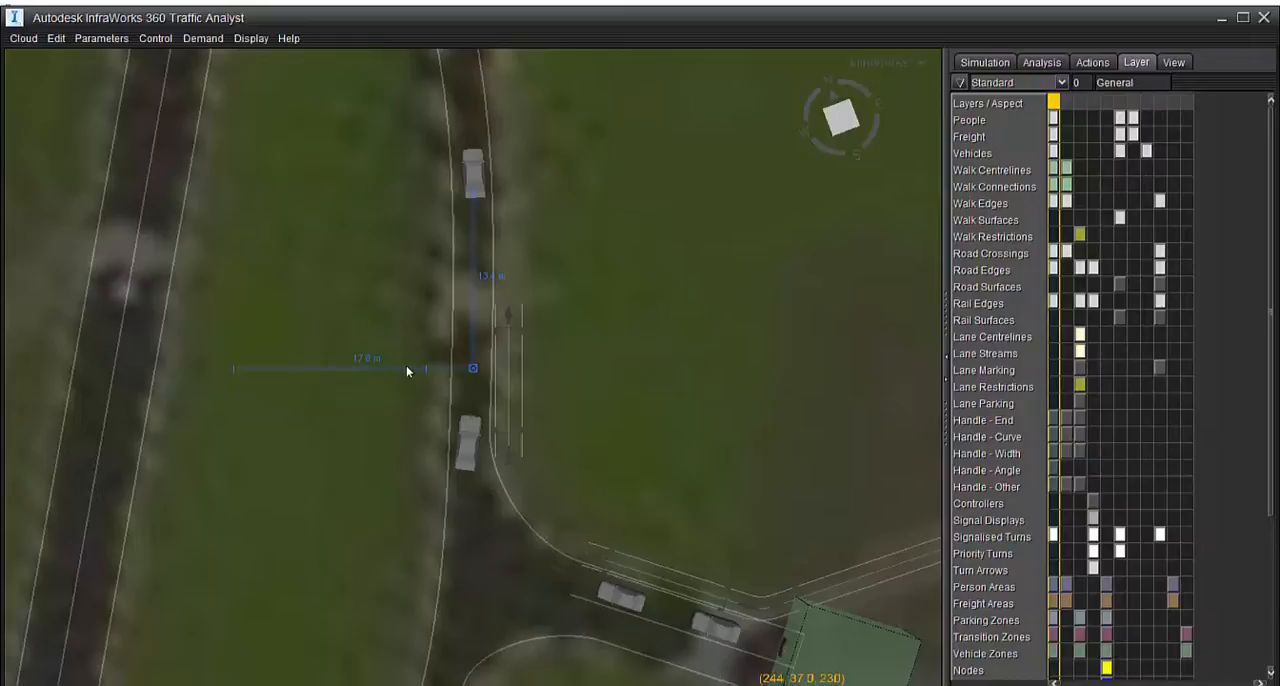
Flip Walkway3 end for end by moving its end control points, keeping it along the road's edge and about 11.5 long
double_click(510, 461)
mouse_move(510, 461)
mouse_down()
mouse_move(599, 439)
mouse_move(640, 274)
mouse_move(539, 325)
mouse_move(508, 446)
mouse_up()
middle_drag(603, 322, 635, 390)
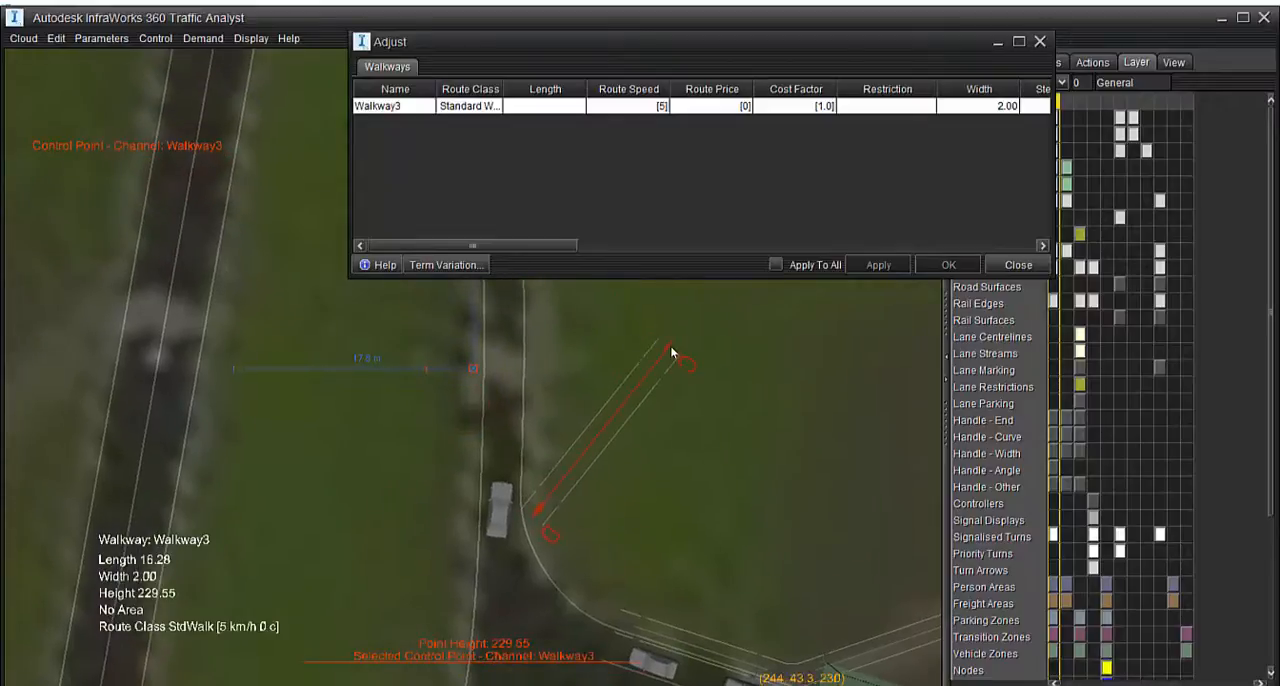
drag(671, 349, 540, 368)
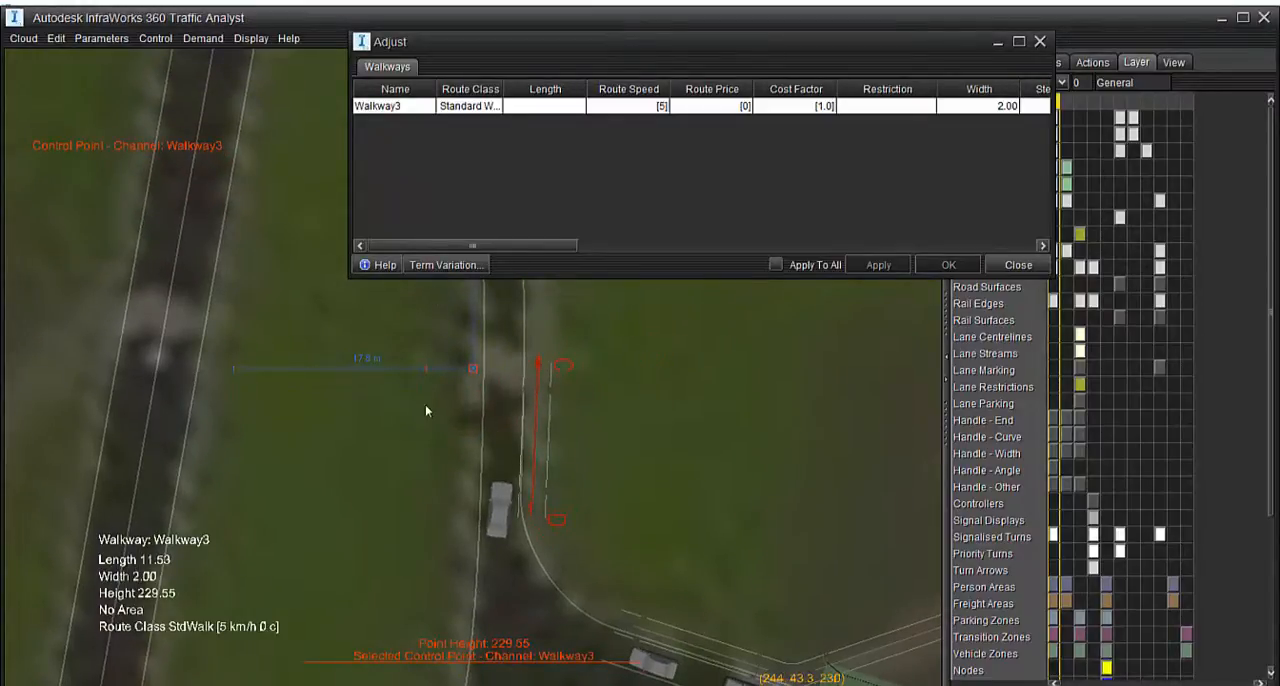
Select the facing end control points of Walkway3 and Walkway2 and create a new connection around the junction's corner
click(532, 508)
key(c)
click(629, 627)
click(629, 627)
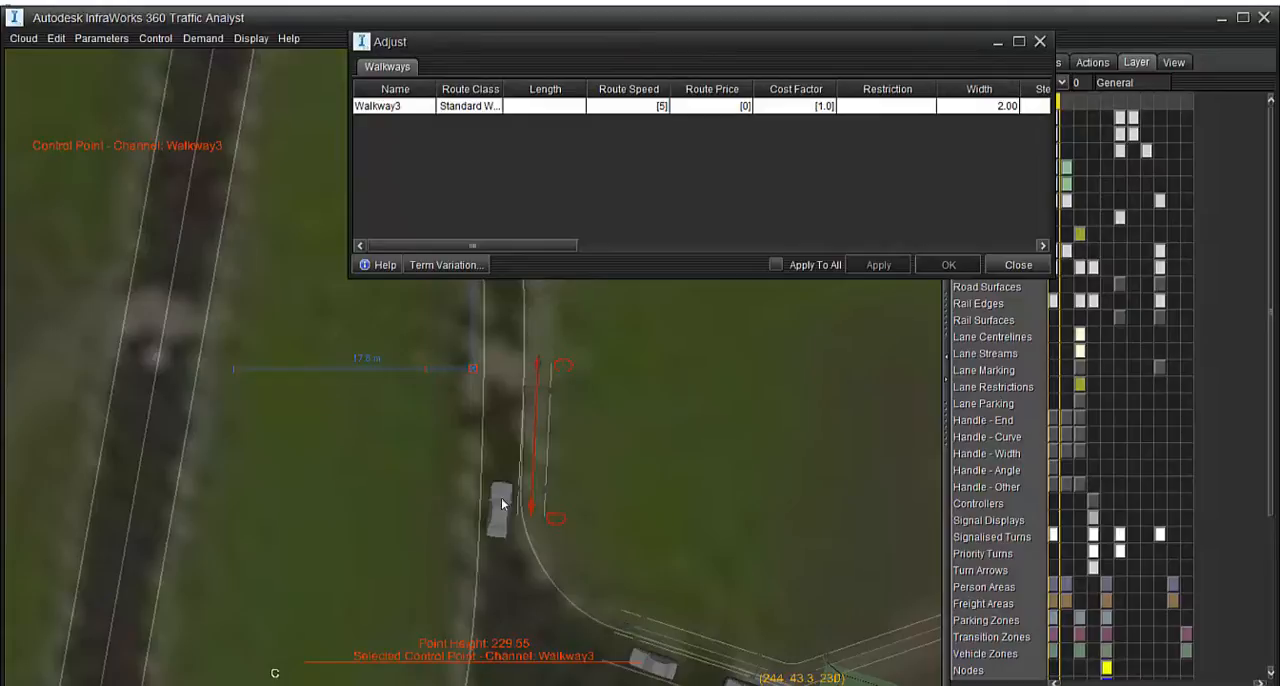
click(629, 628)
right_click(629, 627)
mouse_move(630, 625)
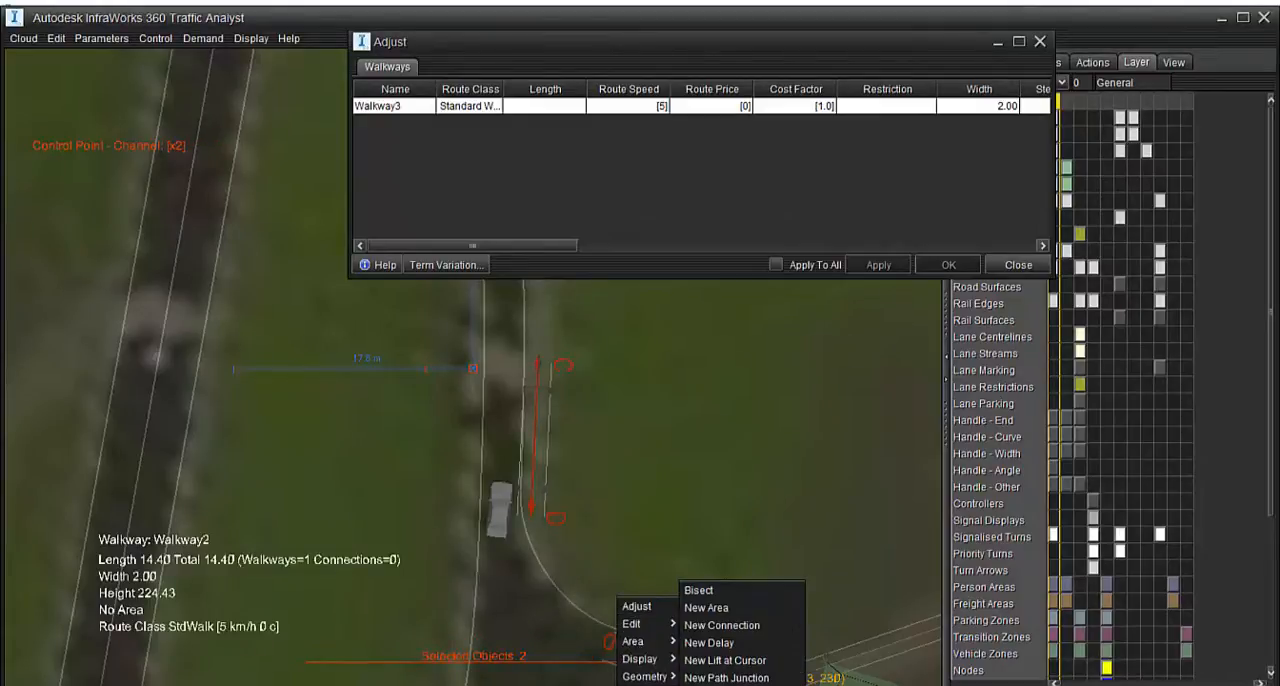
click(735, 624)
click(623, 562)
Lower the floating Walkway3 to road level in perspective view, at a height of about 223
middle_drag(623, 562, 485, 457)
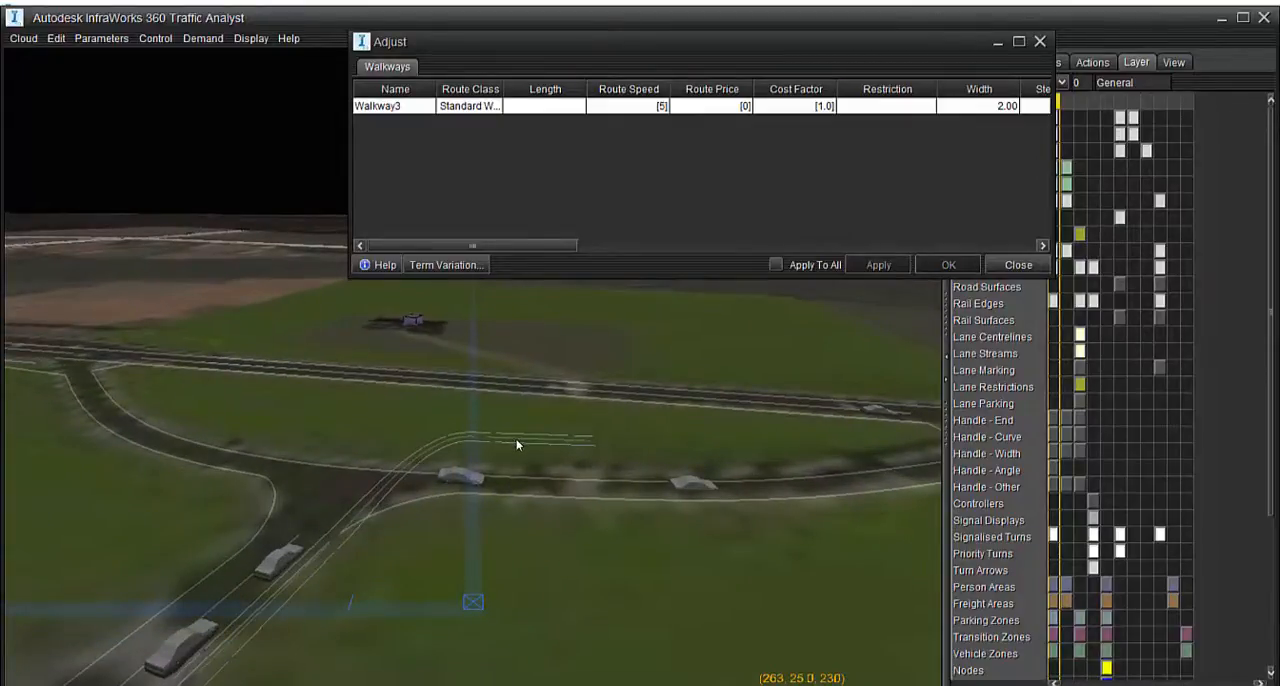
click(415, 351)
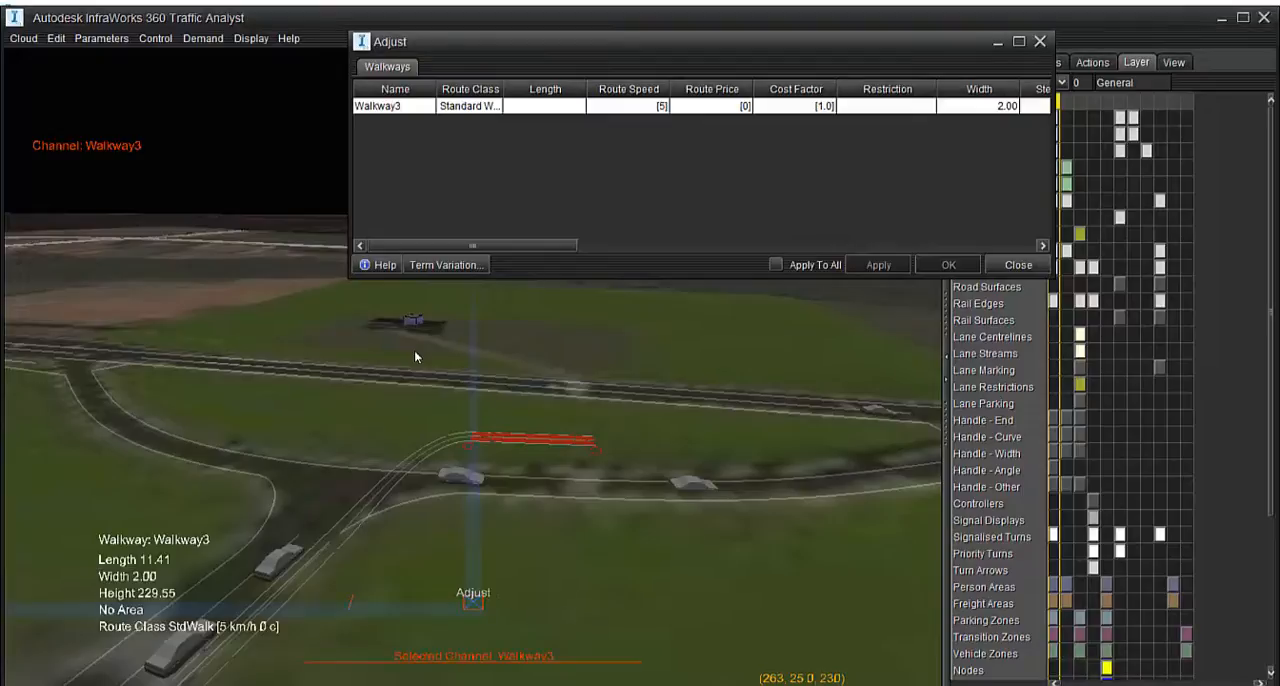
drag(523, 441, 519, 506)
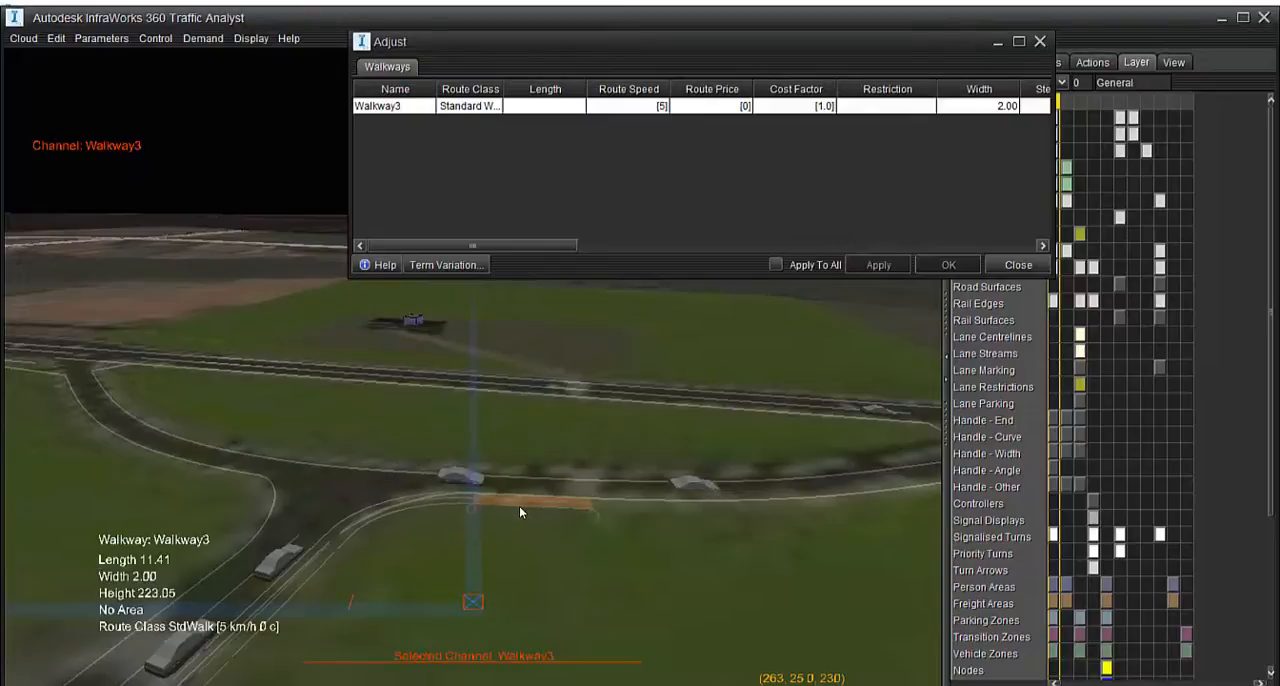
click(519, 583)
Pull Walkway2's end back to a length of 13.88 and nudge Walkway3 to fit their connection to the junction's curved edge
middle_drag(519, 583, 461, 610)
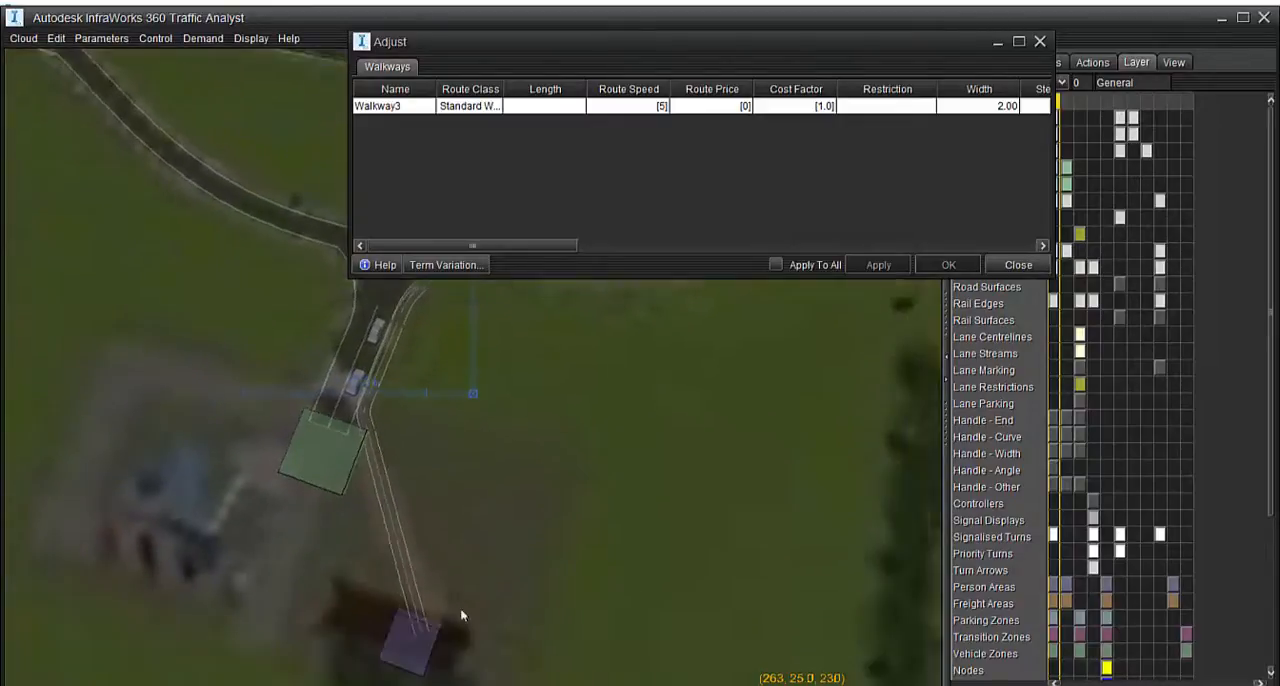
scroll(461, 616, up, 5)
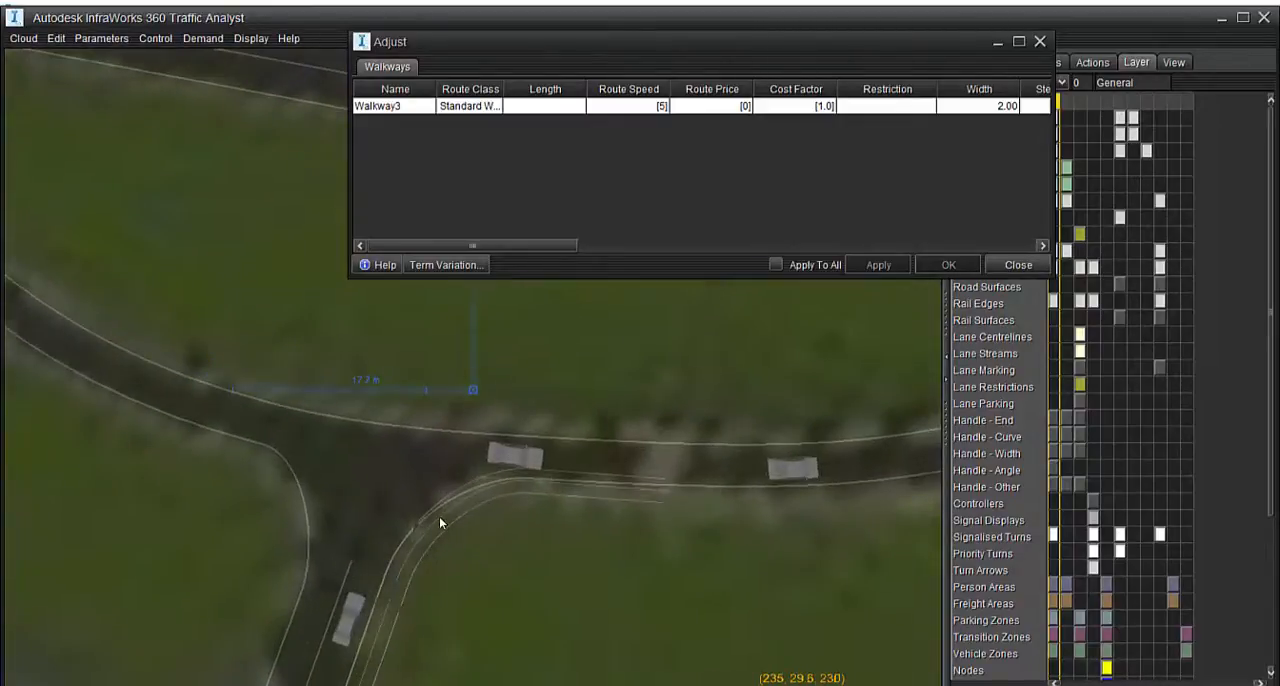
click(457, 519)
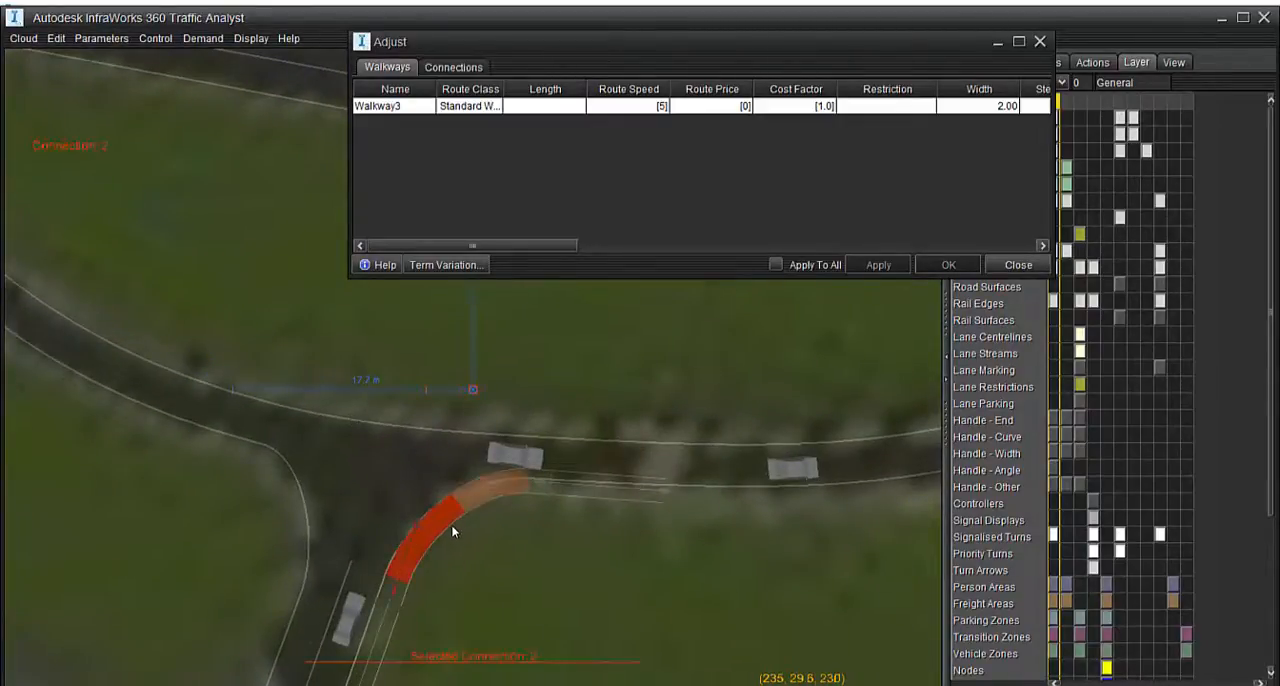
click(396, 597)
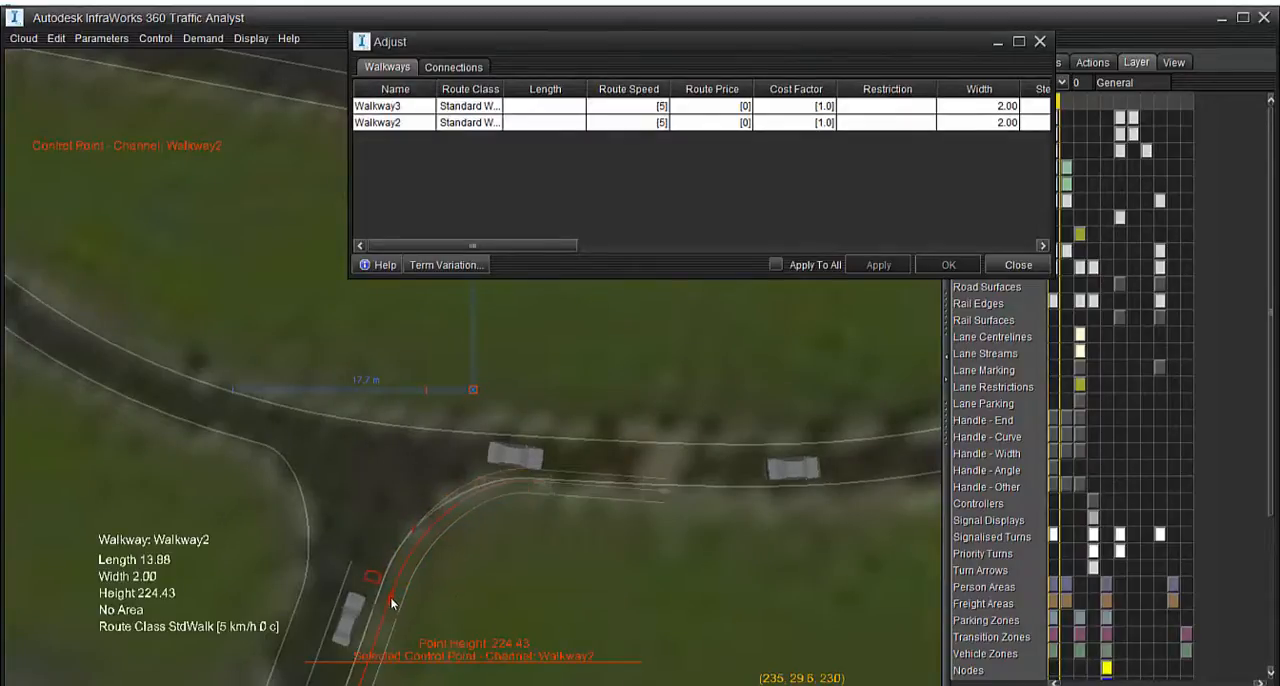
click(587, 490)
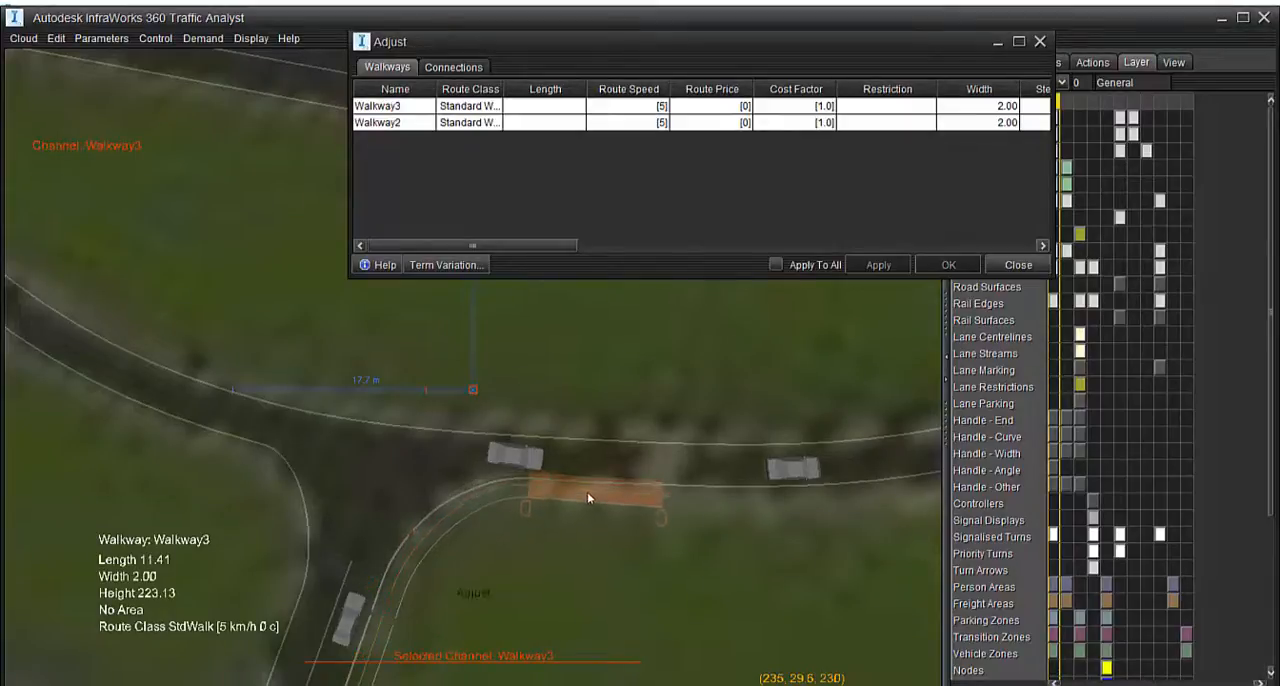
click(625, 583)
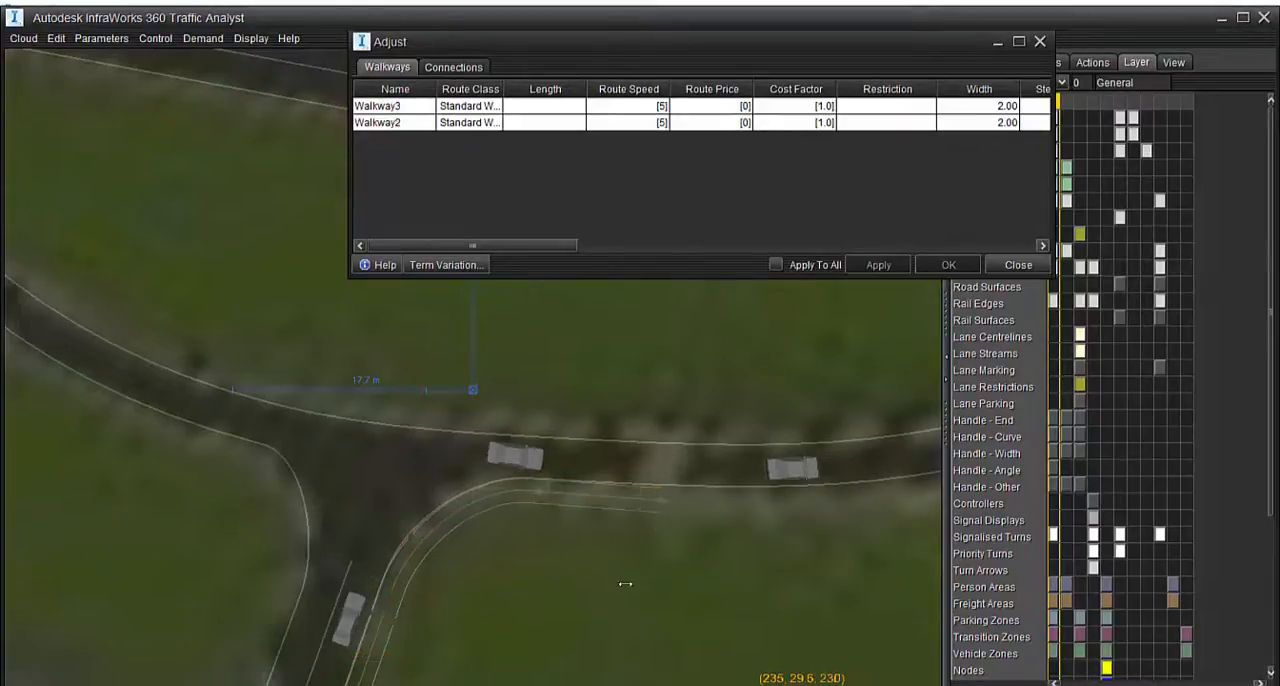
In perspective view, lower Walkway2's far control point to a height of 223.93 and Walkway1's adjoining control point to 223.84
middle_drag(625, 584, 428, 277)
scroll(481, 558, down, 3)
middle_drag(483, 560, 431, 663)
middle_drag(463, 567, 580, 444)
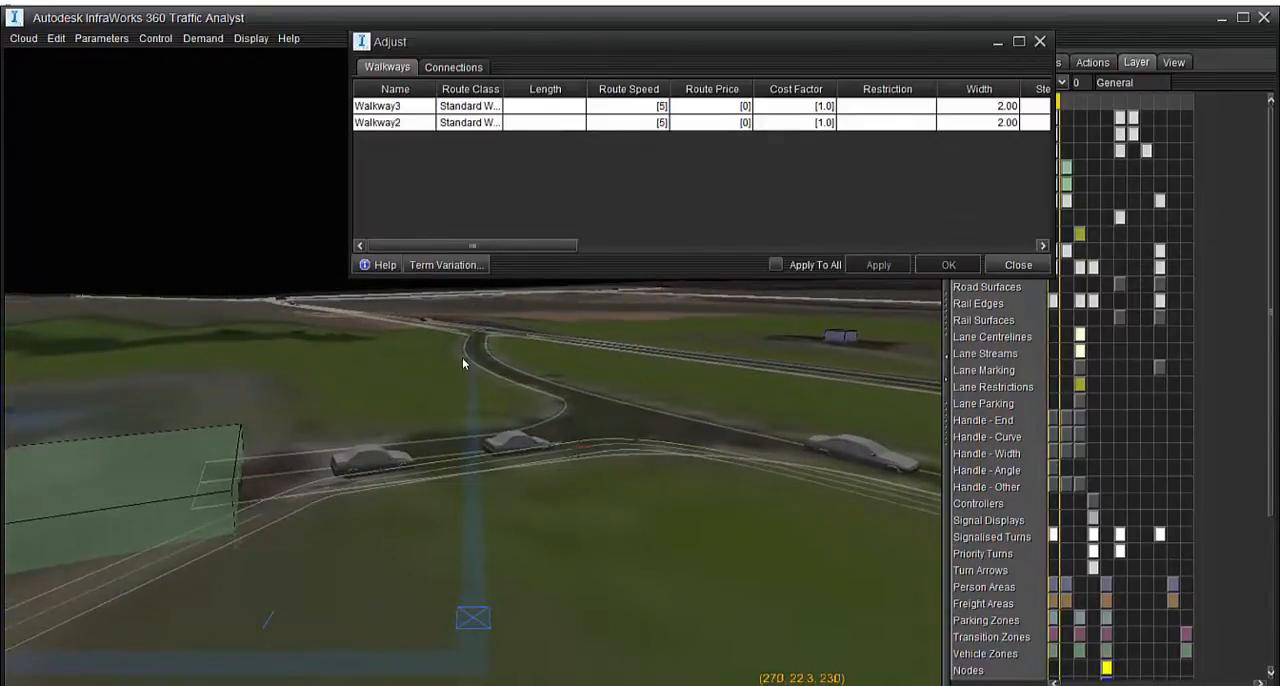
click(581, 450)
drag(581, 472, 586, 472)
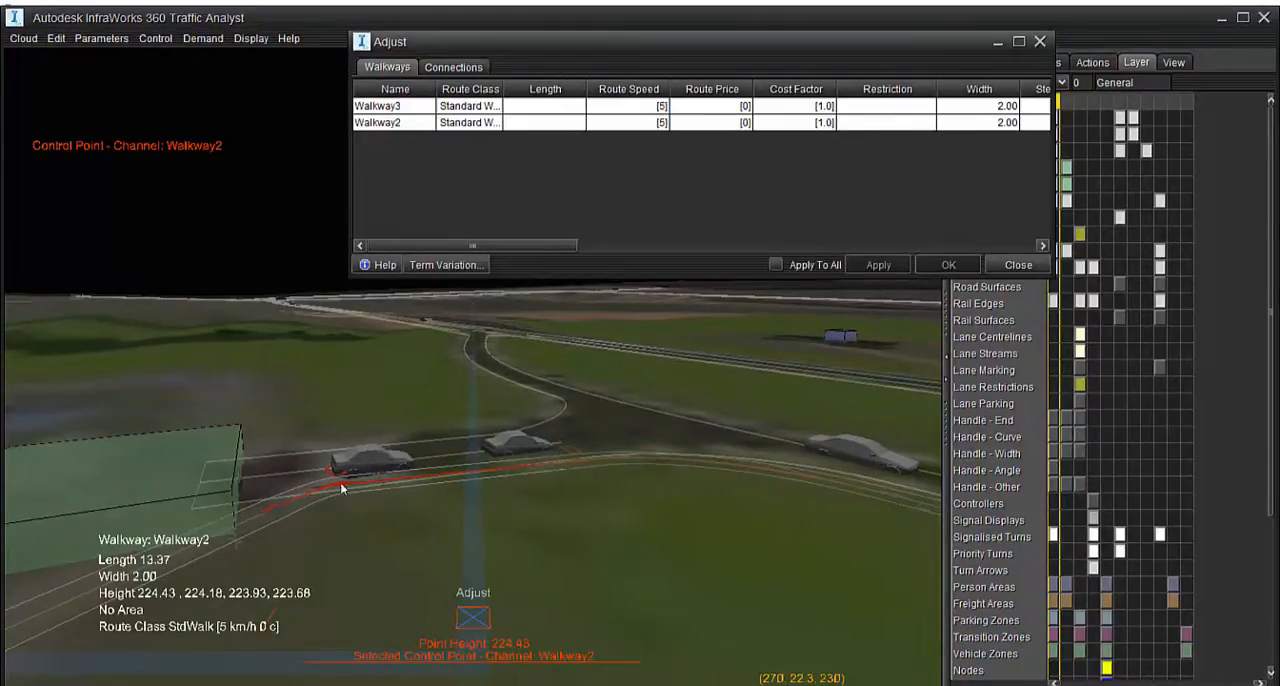
drag(342, 485, 343, 501)
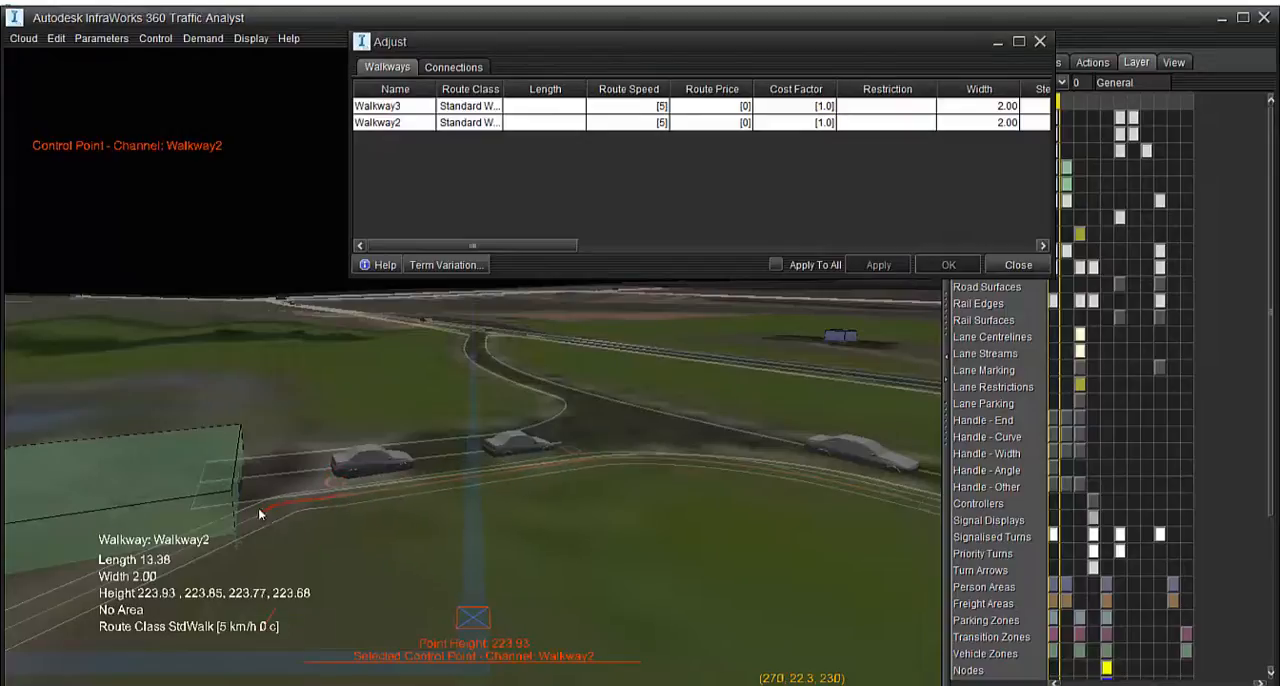
drag(274, 507, 274, 518)
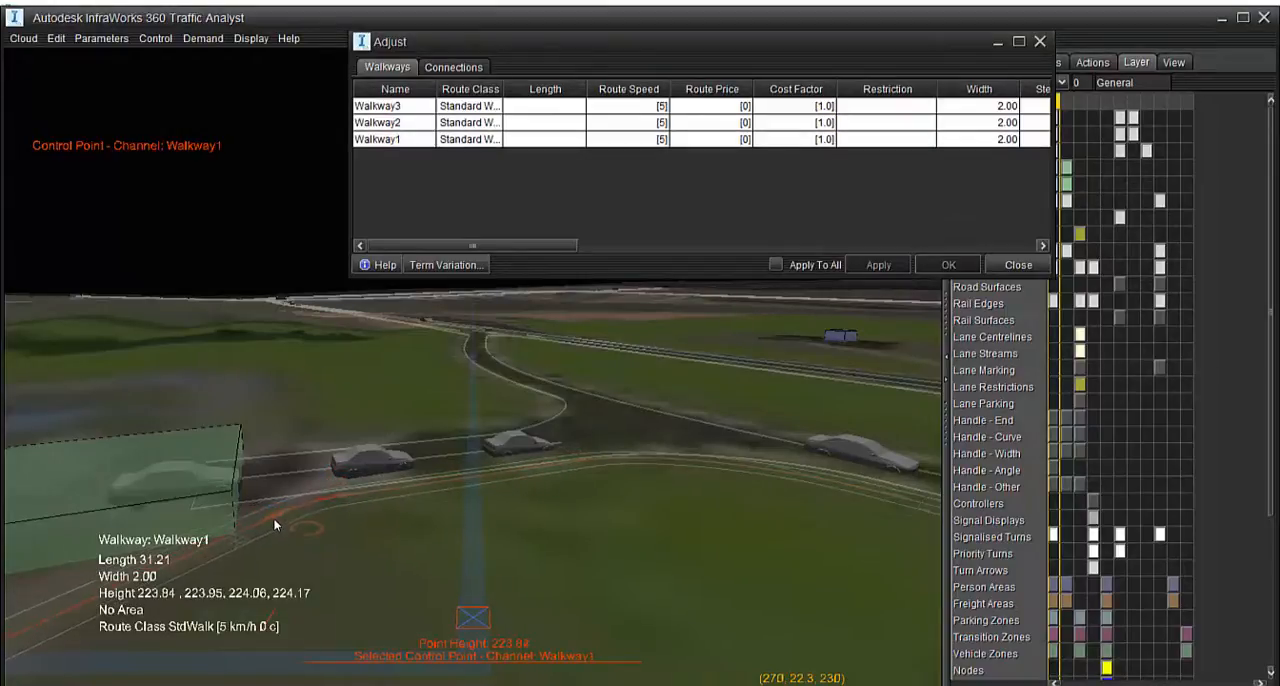
Start a new crossing on the Road 144 lane, with type Signalised, Pedestrian Activated (Pelican) and position Middle
scroll(537, 552, down, 5)
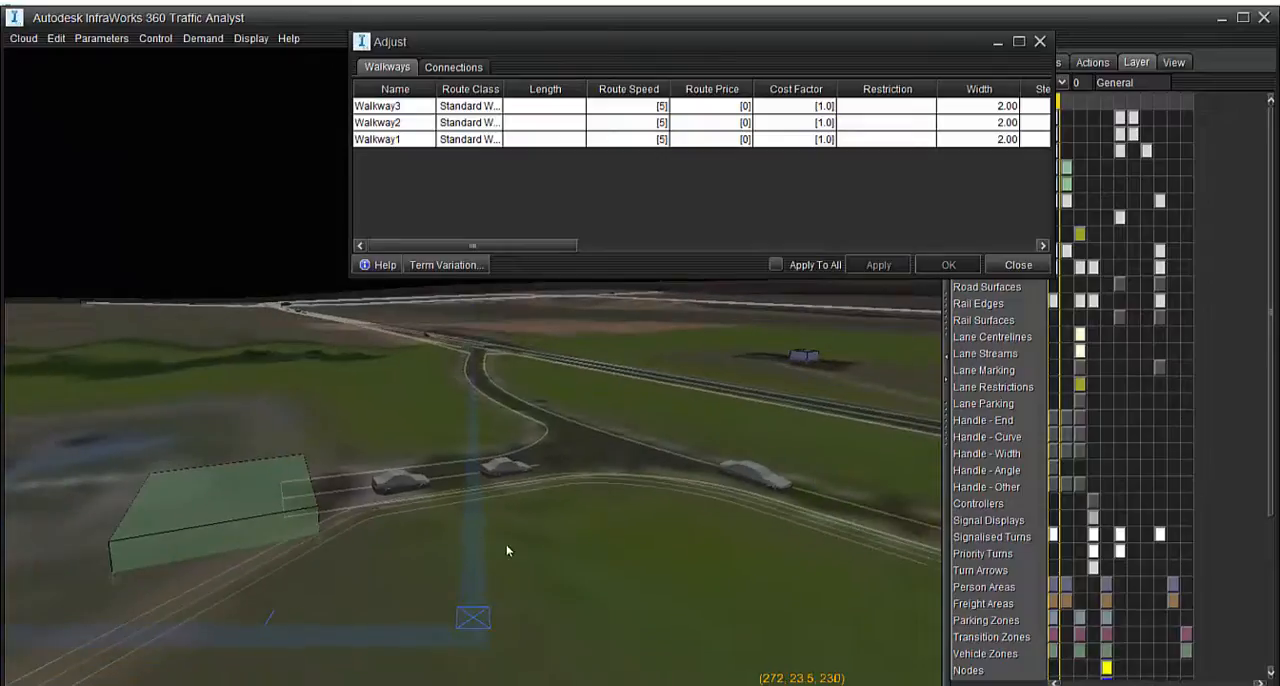
scroll(564, 552, down, 5)
middle_drag(586, 622, 528, 414)
scroll(530, 418, up, 10)
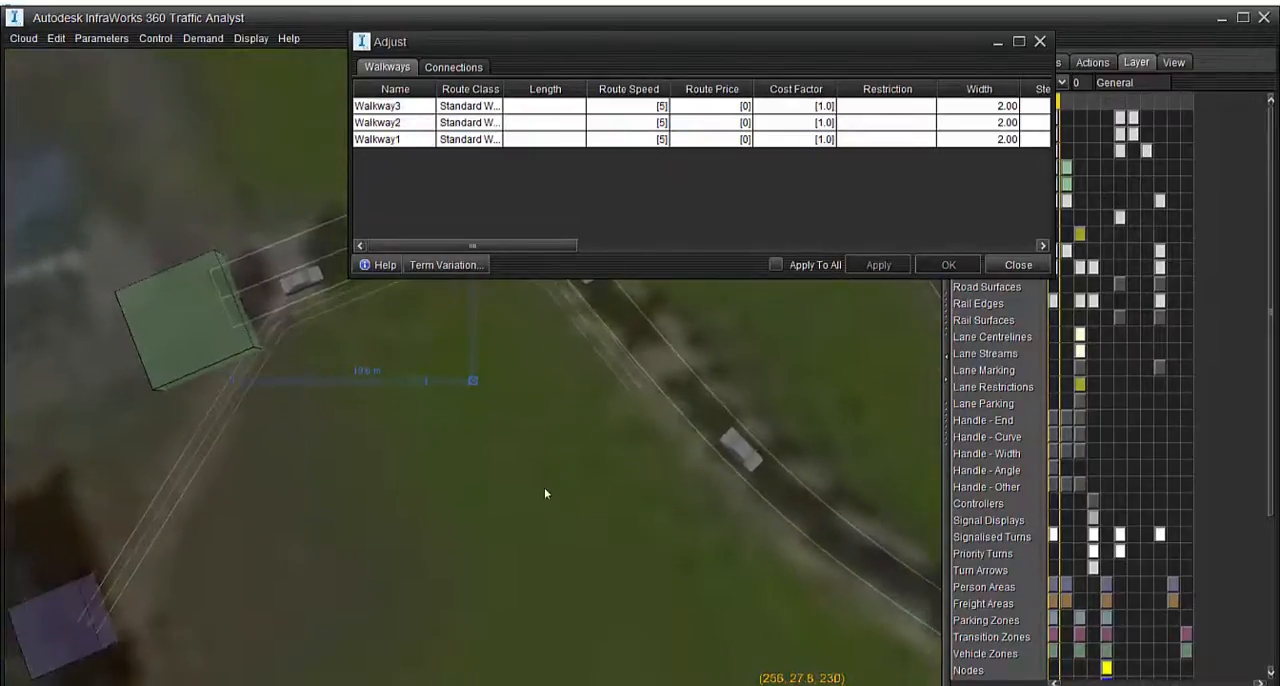
scroll(420, 530, down, 5)
scroll(389, 488, up, 6)
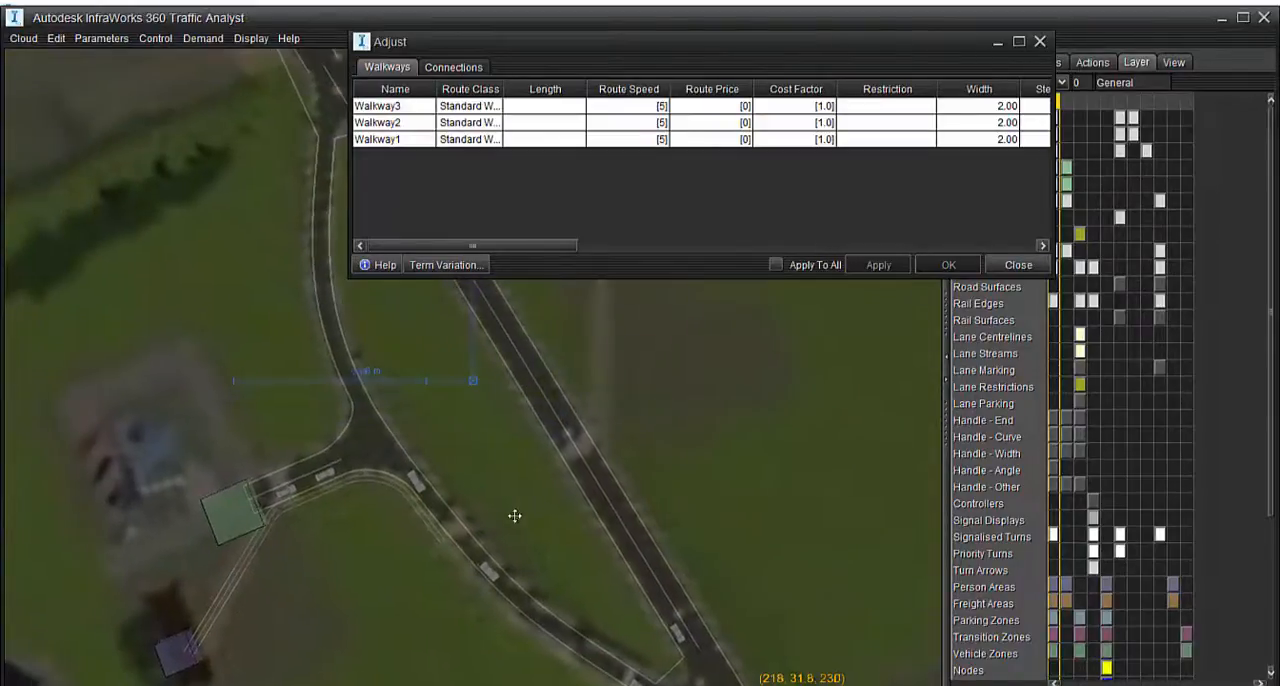
scroll(459, 529, up, 2)
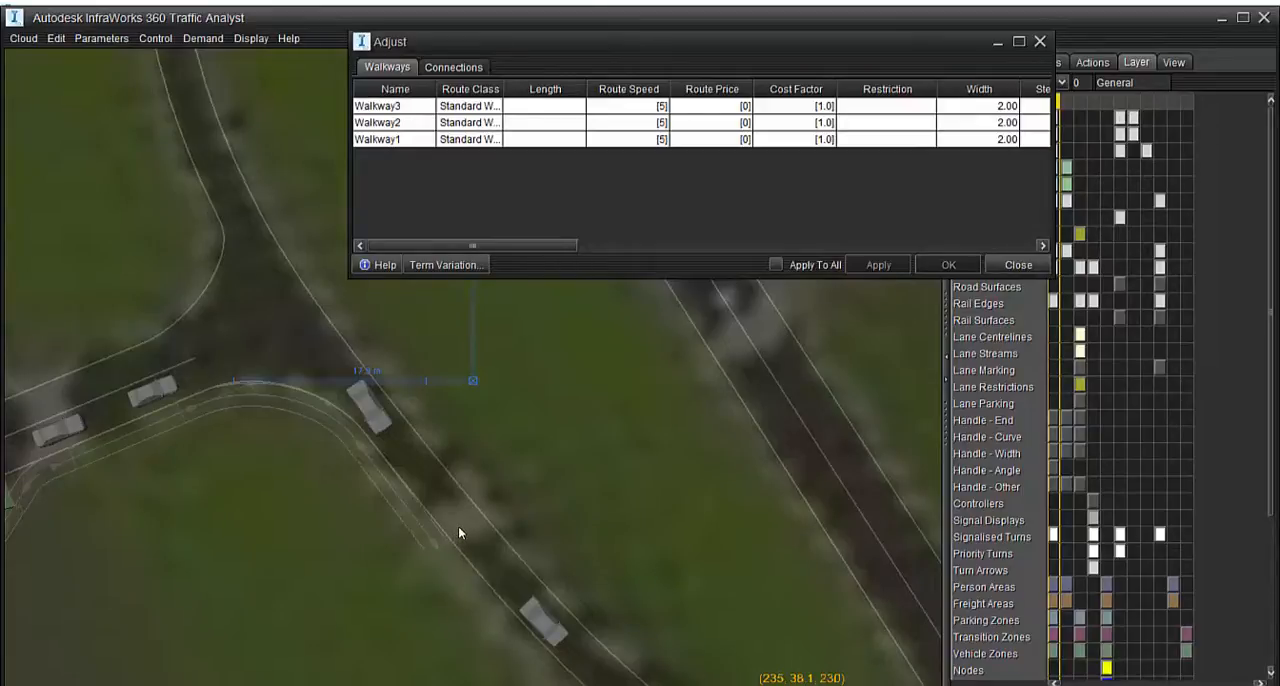
click(458, 526)
scroll(456, 514, down, 2)
scroll(456, 514, down, 2)
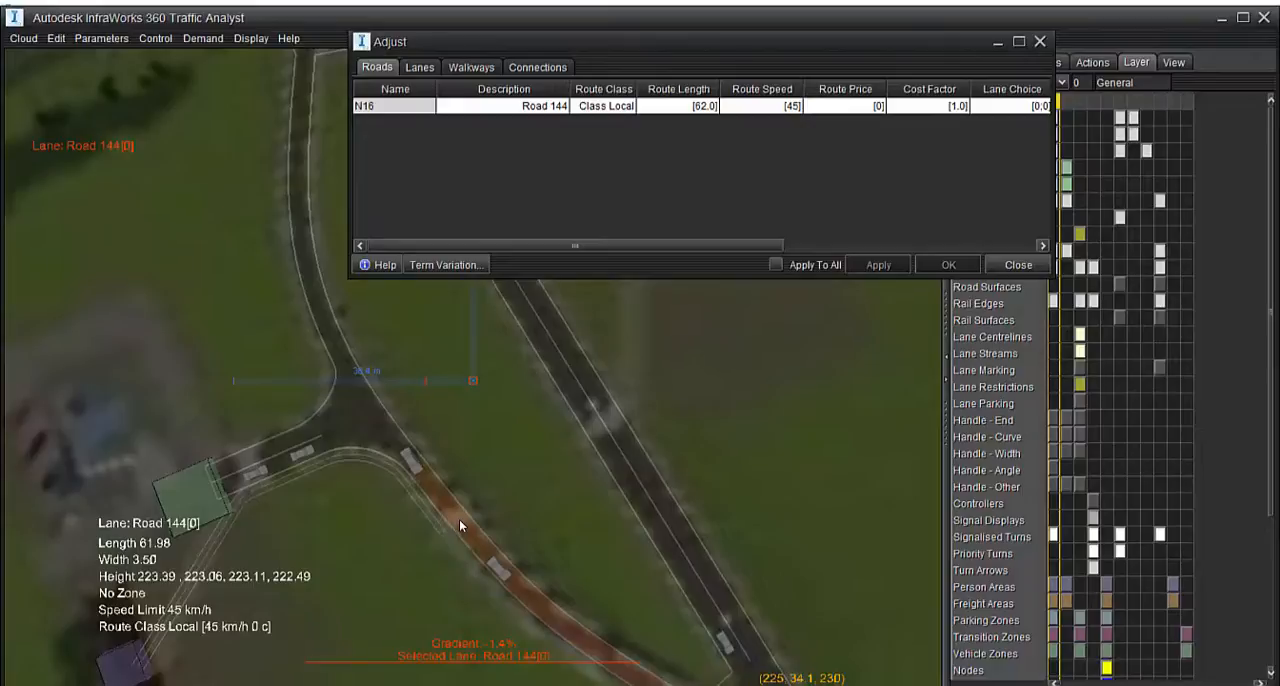
right_click(460, 525)
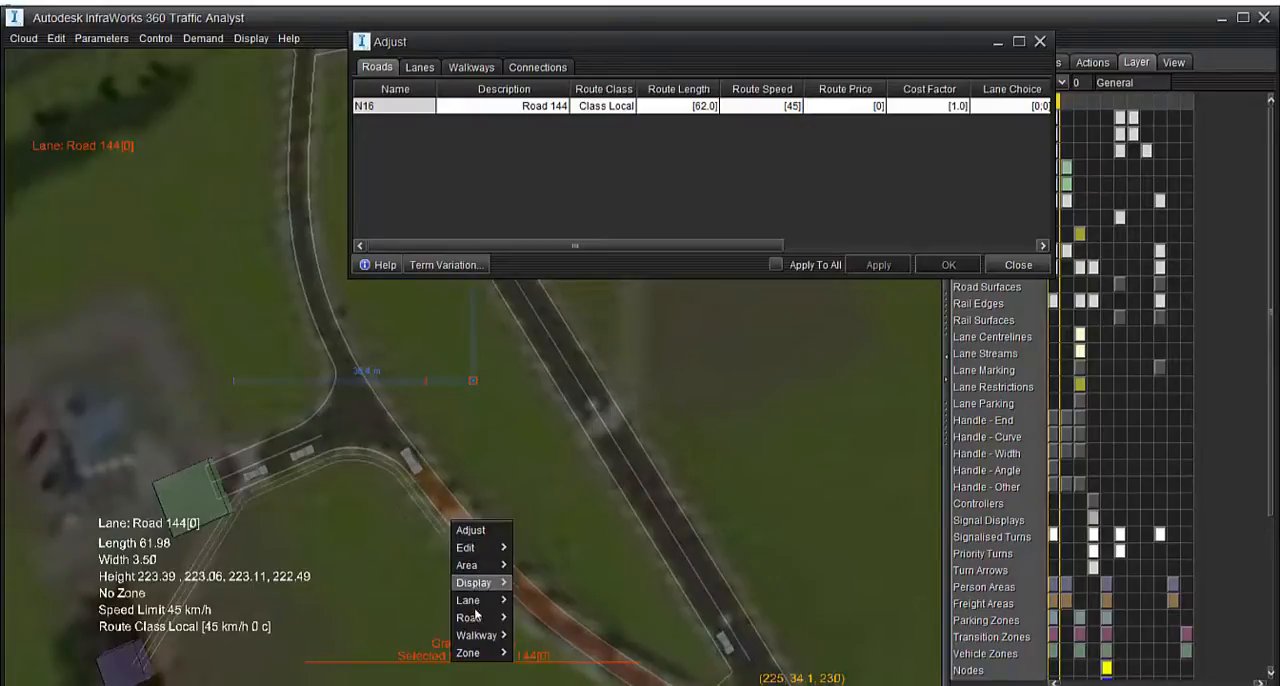
mouse_move(477, 605)
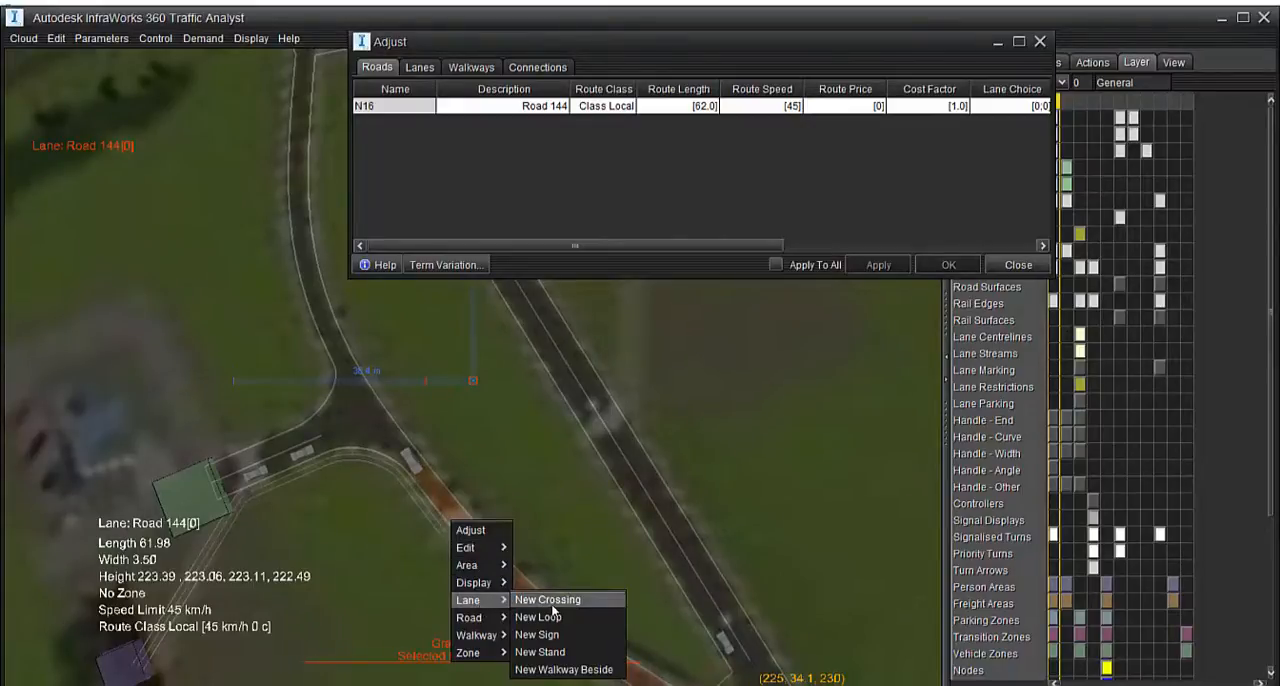
click(552, 602)
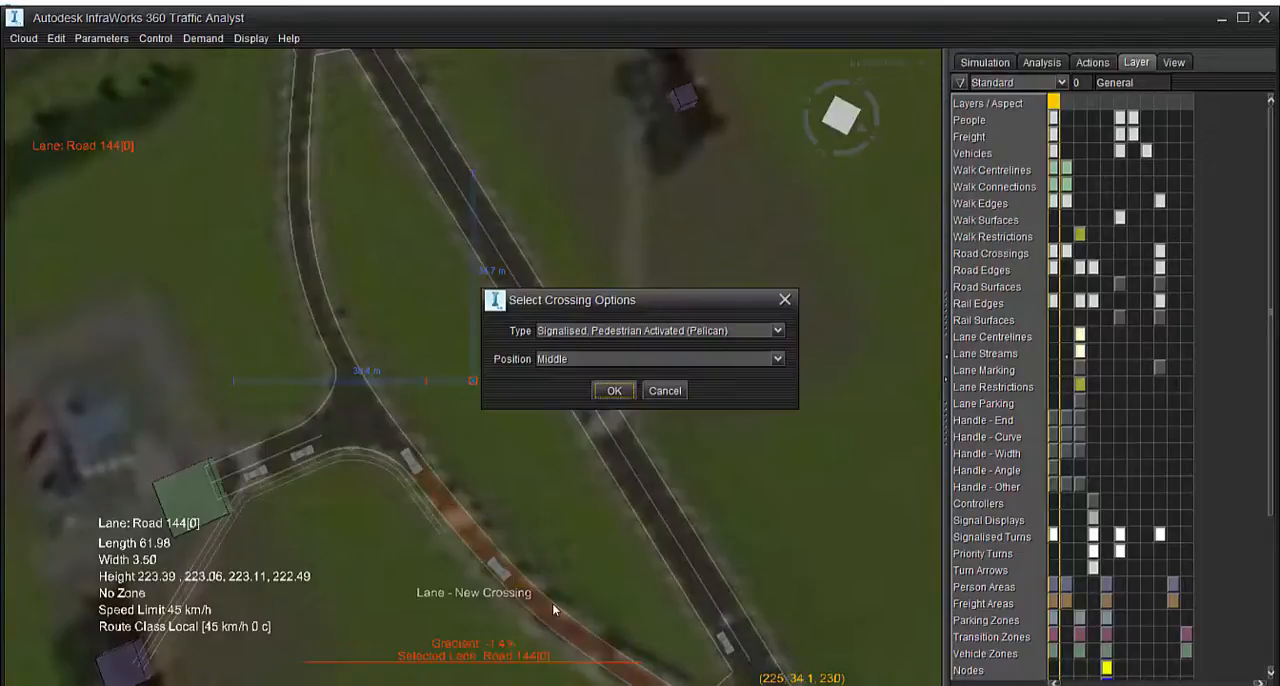
click(590, 331)
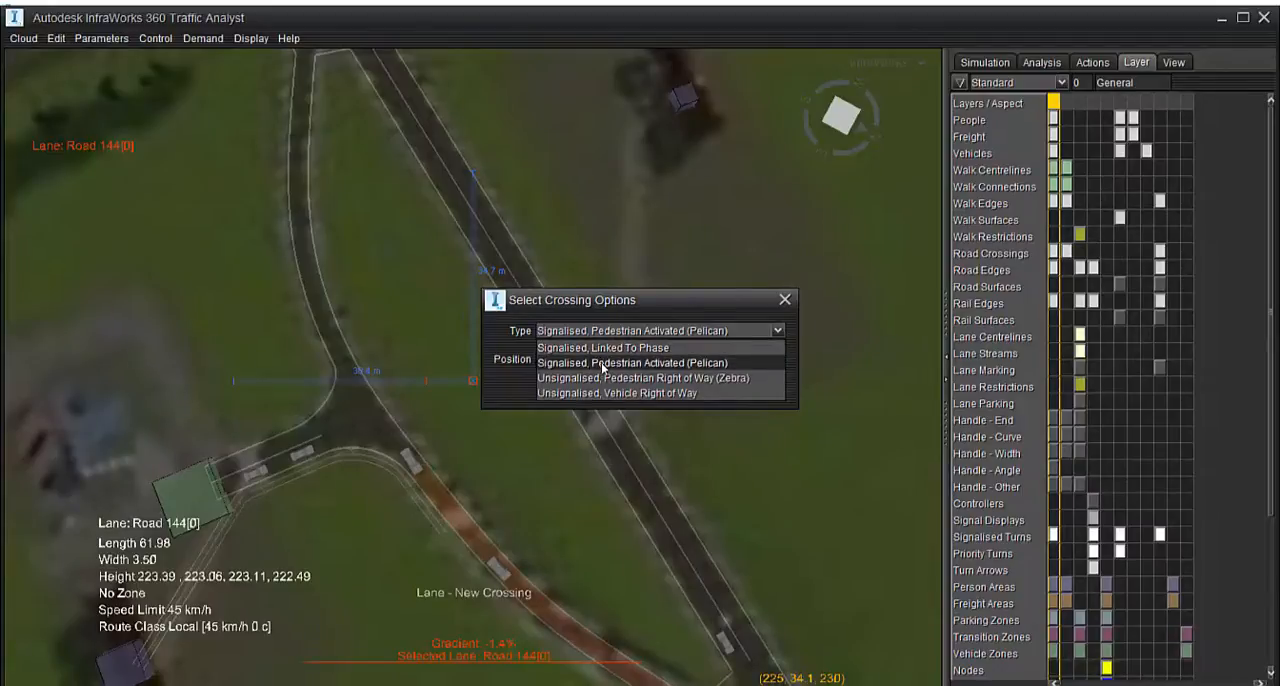
click(601, 362)
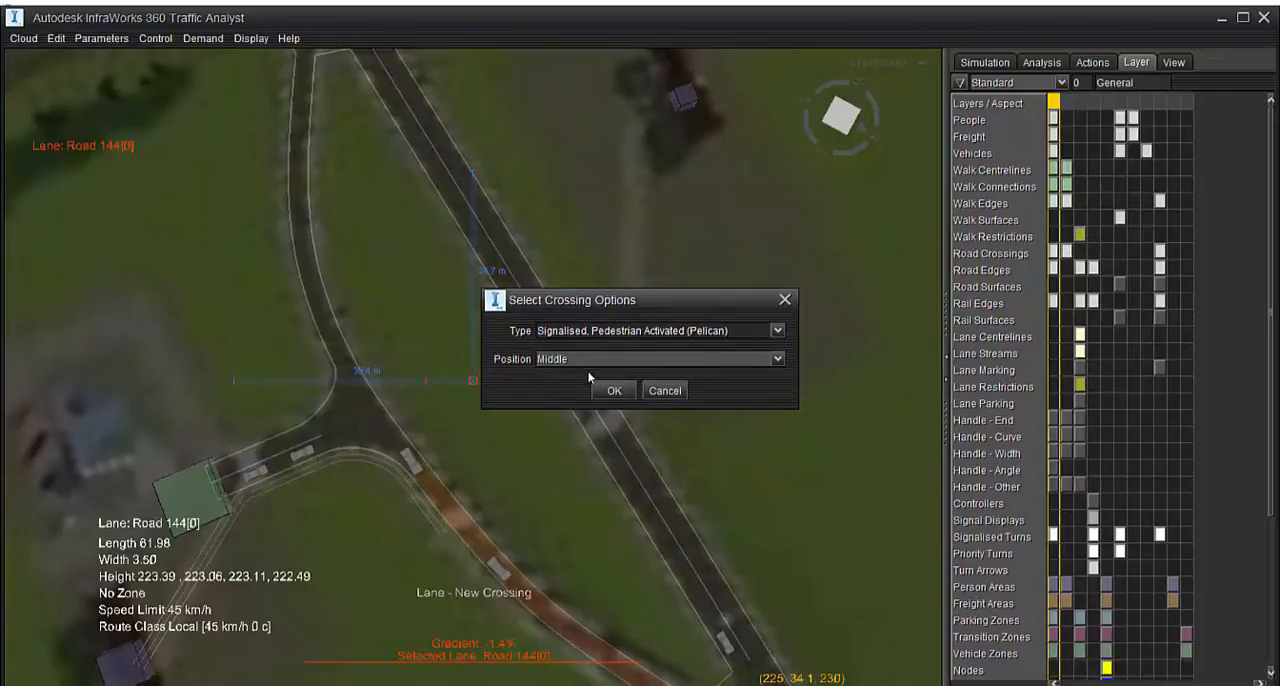
click(612, 391)
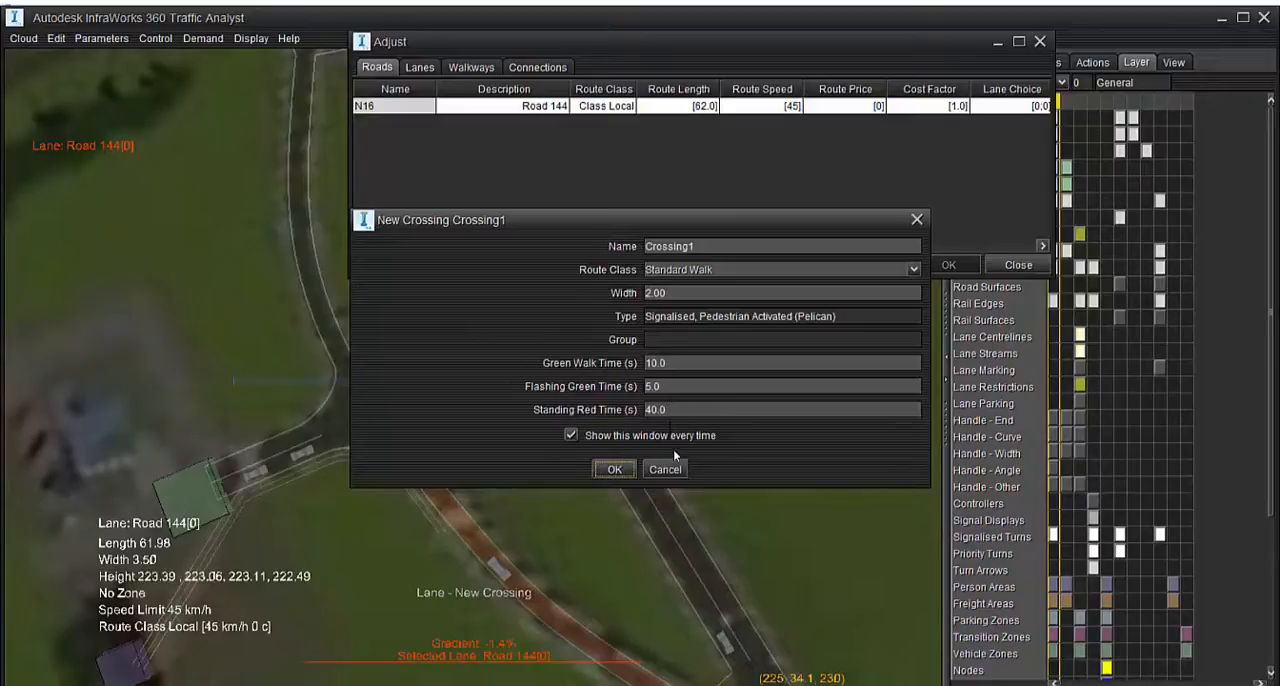
Edit the crossing's green walk time and create Crossing1 with 5.0 s flashing green and 40.0 s standing red
click(686, 366)
key(BackSpace)
key(BackSpace)
key(BackSpace)
key(BackSpace)
text(1)
click(614, 469)
Move Crossing1 along Road 144 up to the free end of Walkway3 near the junction
scroll(542, 615, up, 5)
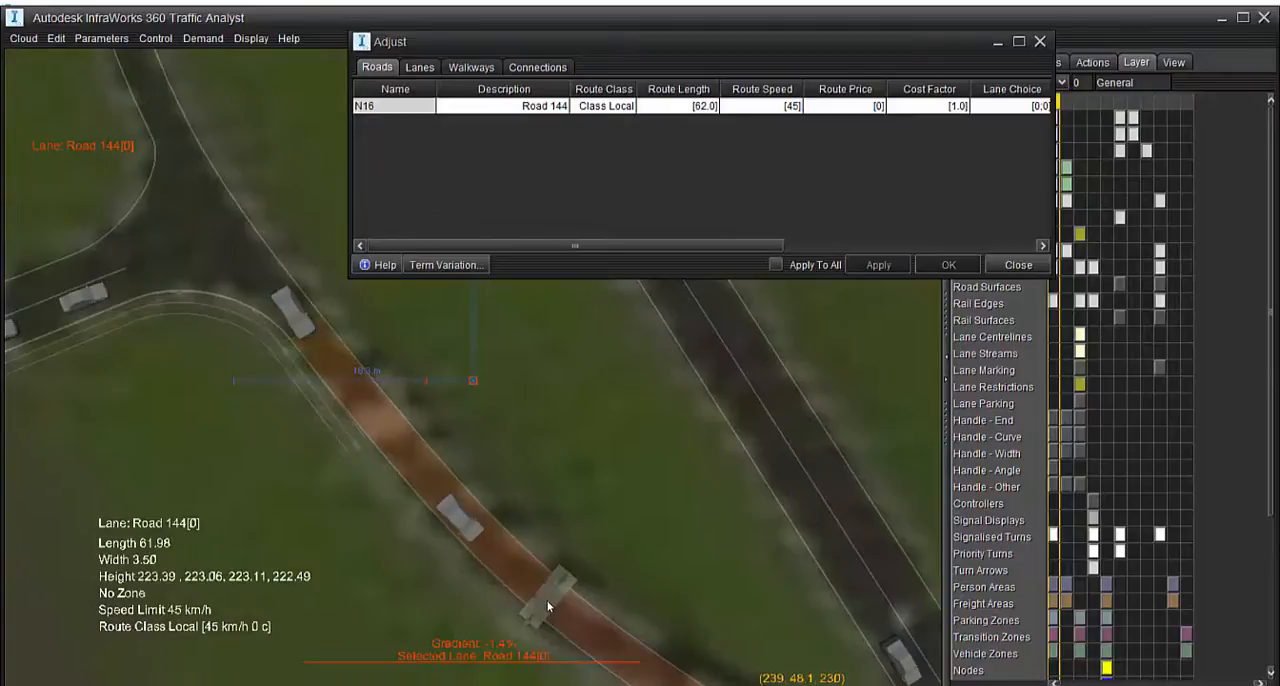
click(548, 606)
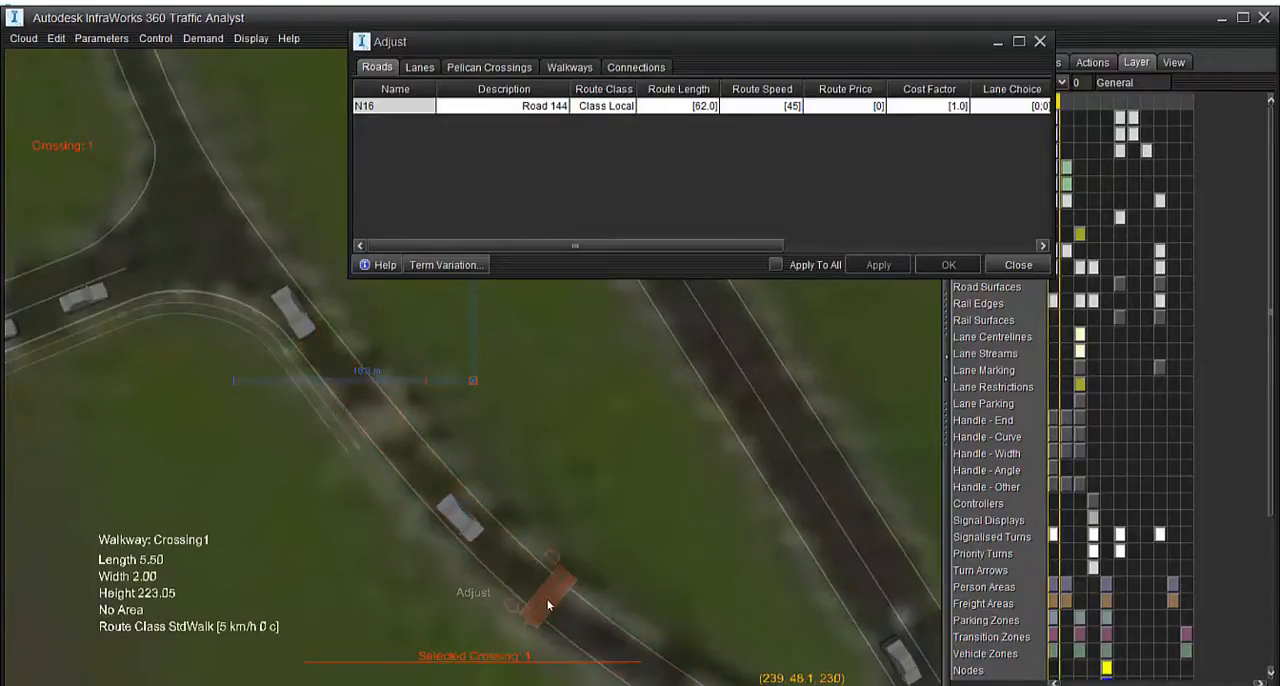
drag(548, 606, 349, 393)
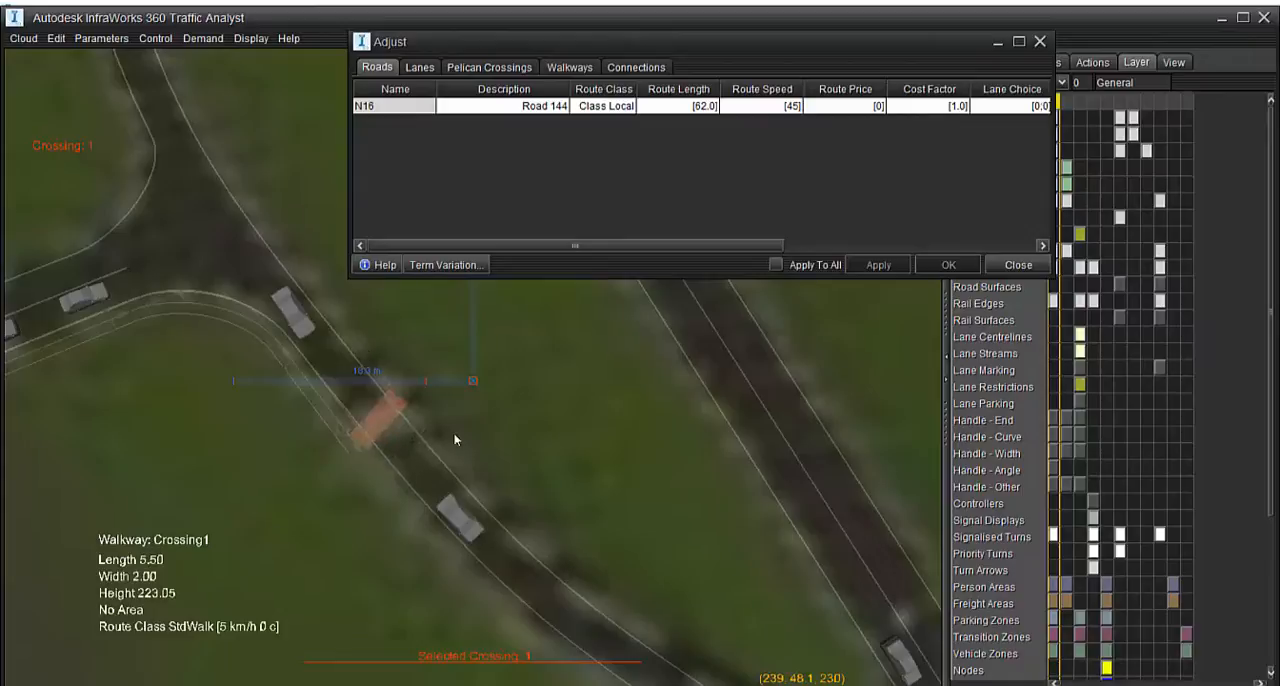
scroll(390, 422, up, 3)
click(389, 346)
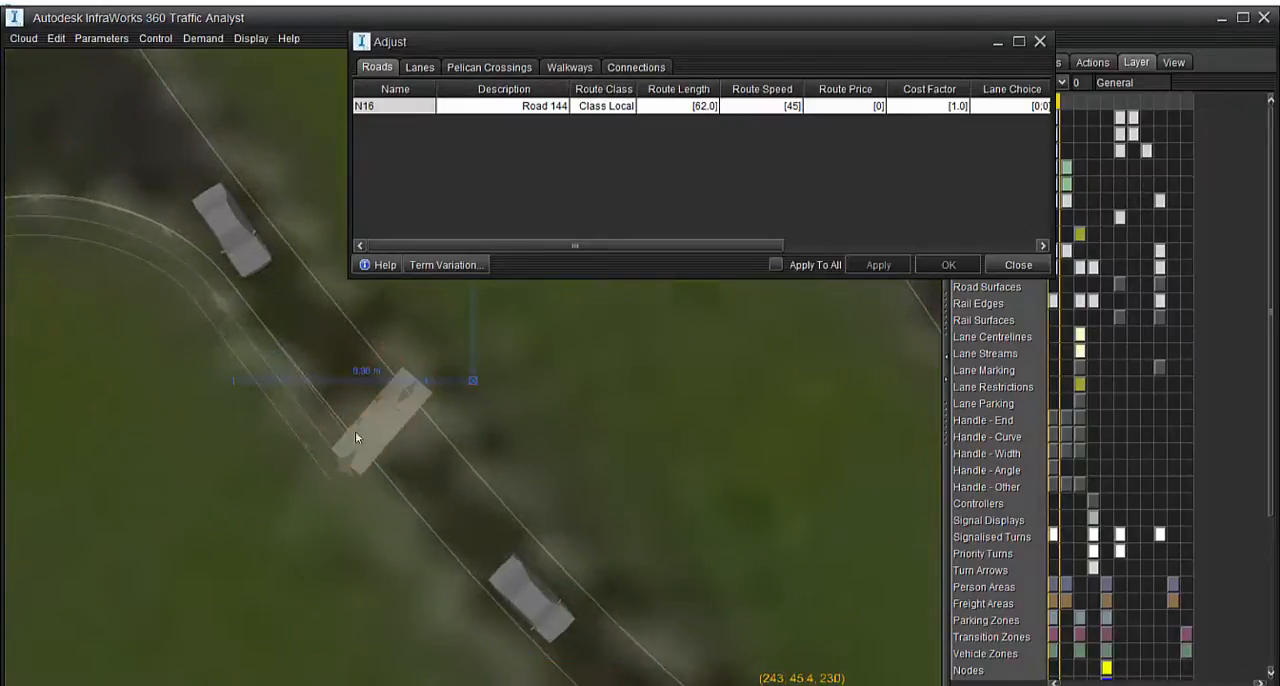
Stretch Crossing1 slightly past the road's far edge to a length of 5.65 using its end control point
click(322, 438)
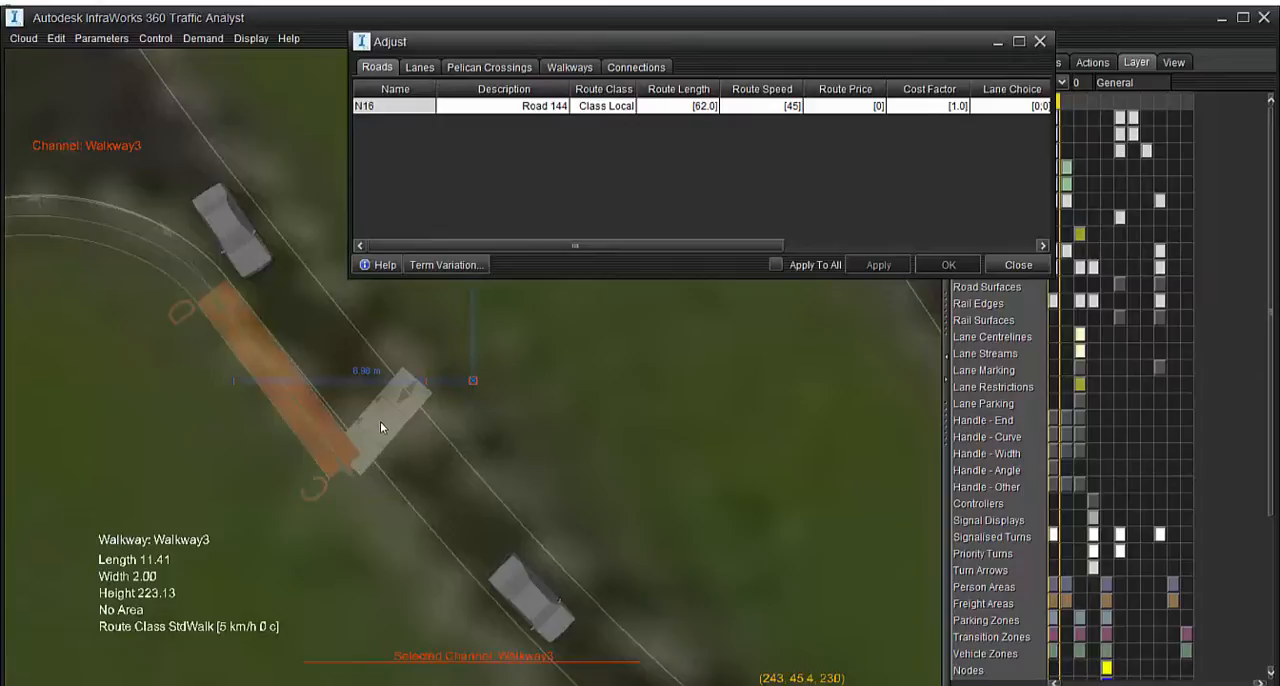
click(305, 338)
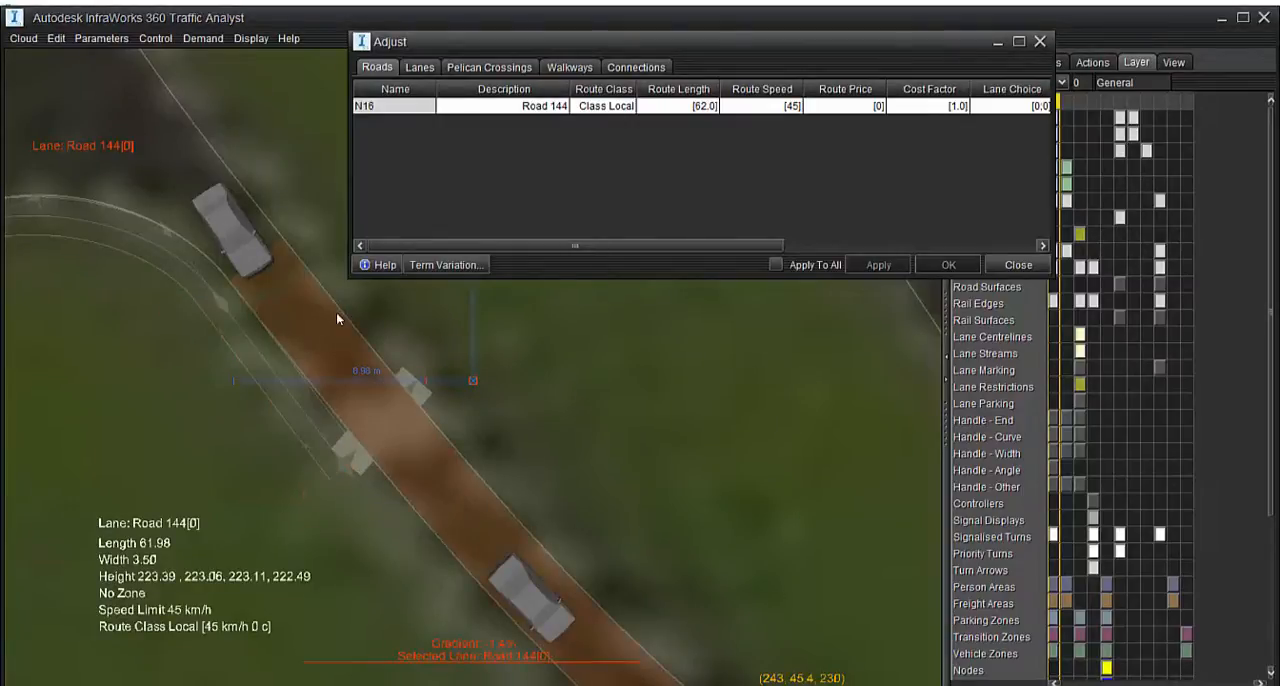
click(412, 393)
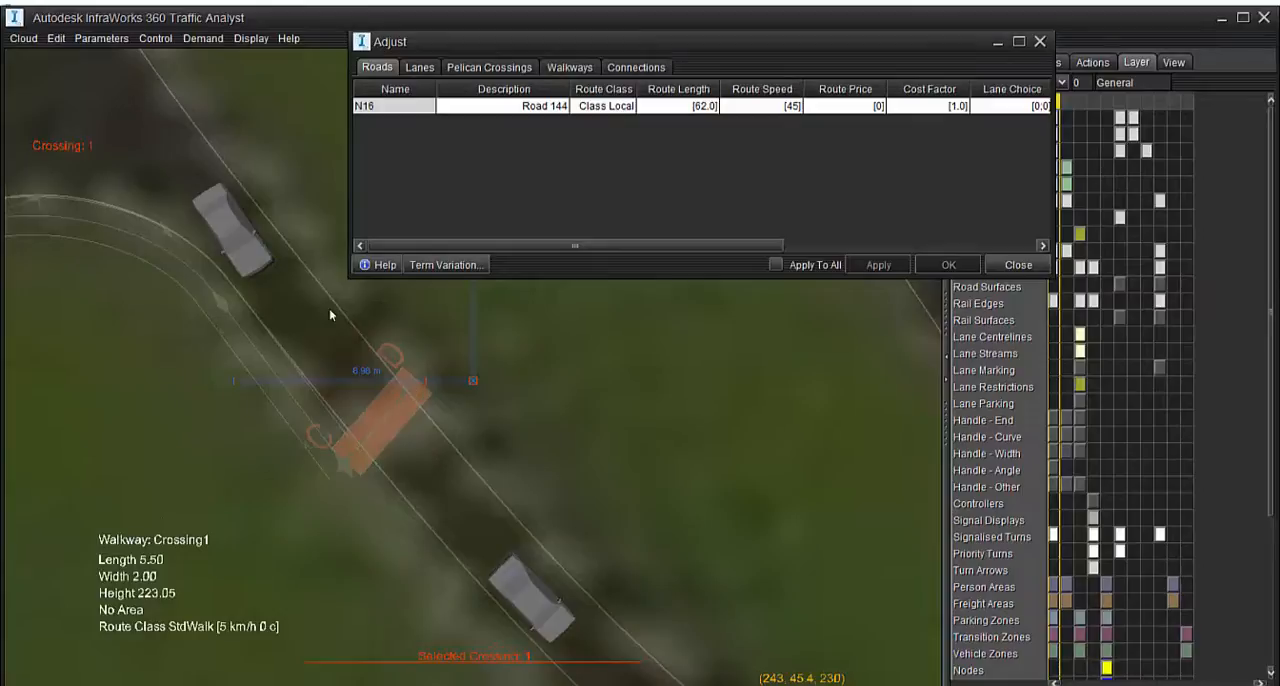
drag(413, 390, 428, 401)
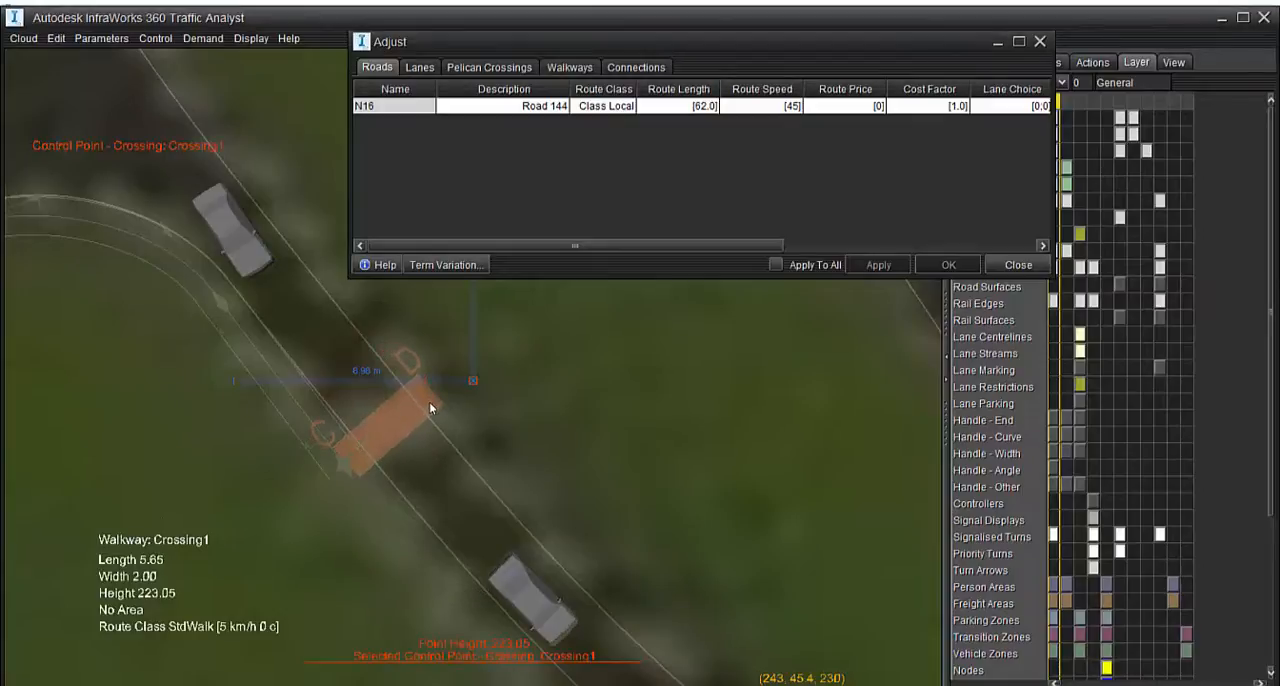
scroll(305, 508, up, 3)
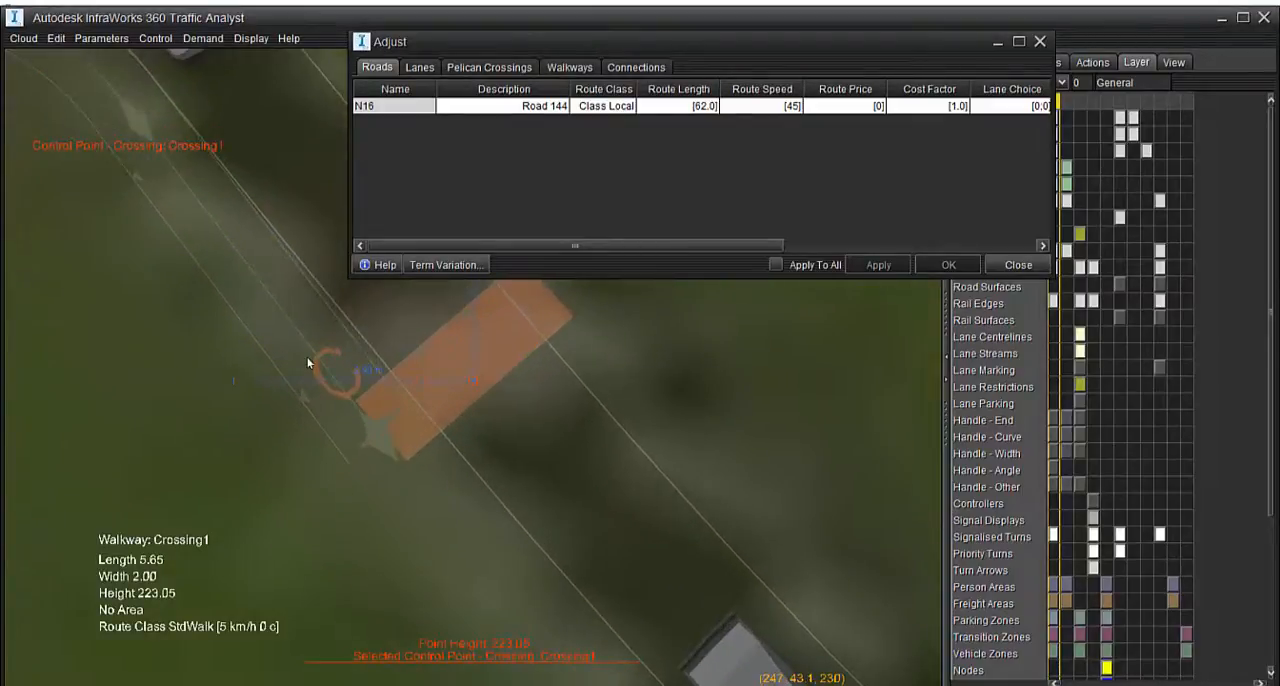
Pull Walkway3's end control point back from the crossing, shortening the walkway to a length of 9.69
click(377, 453)
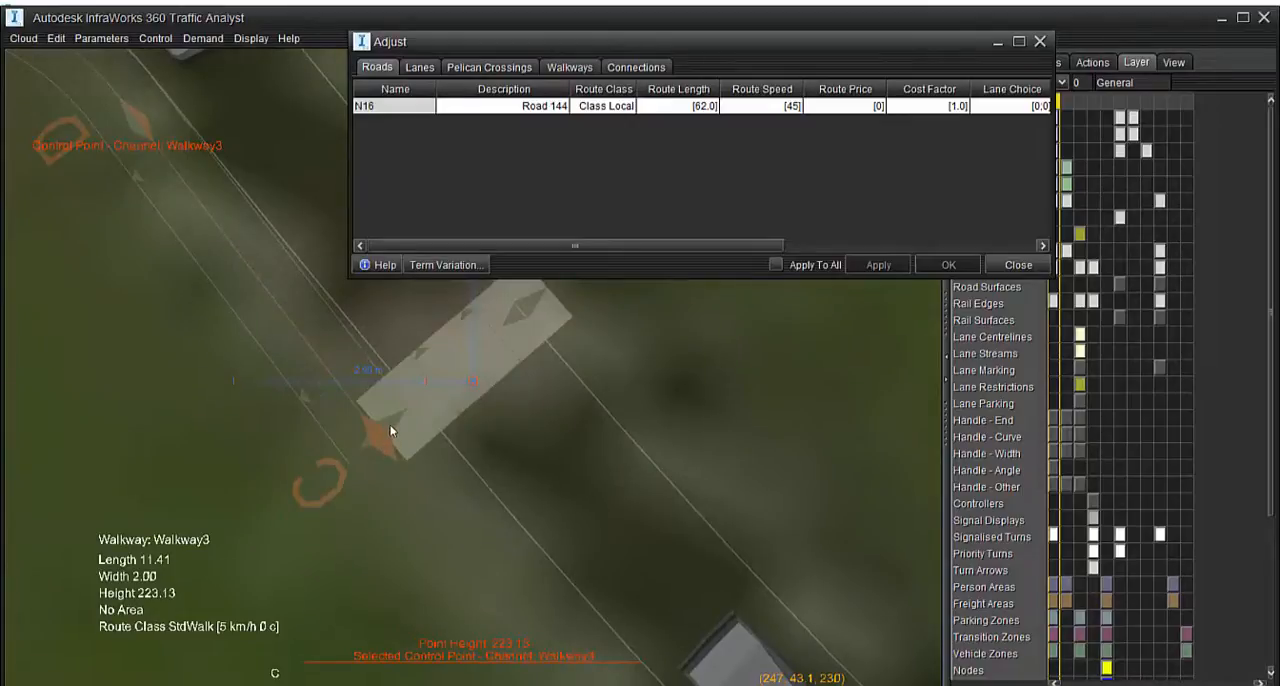
double_click(312, 346)
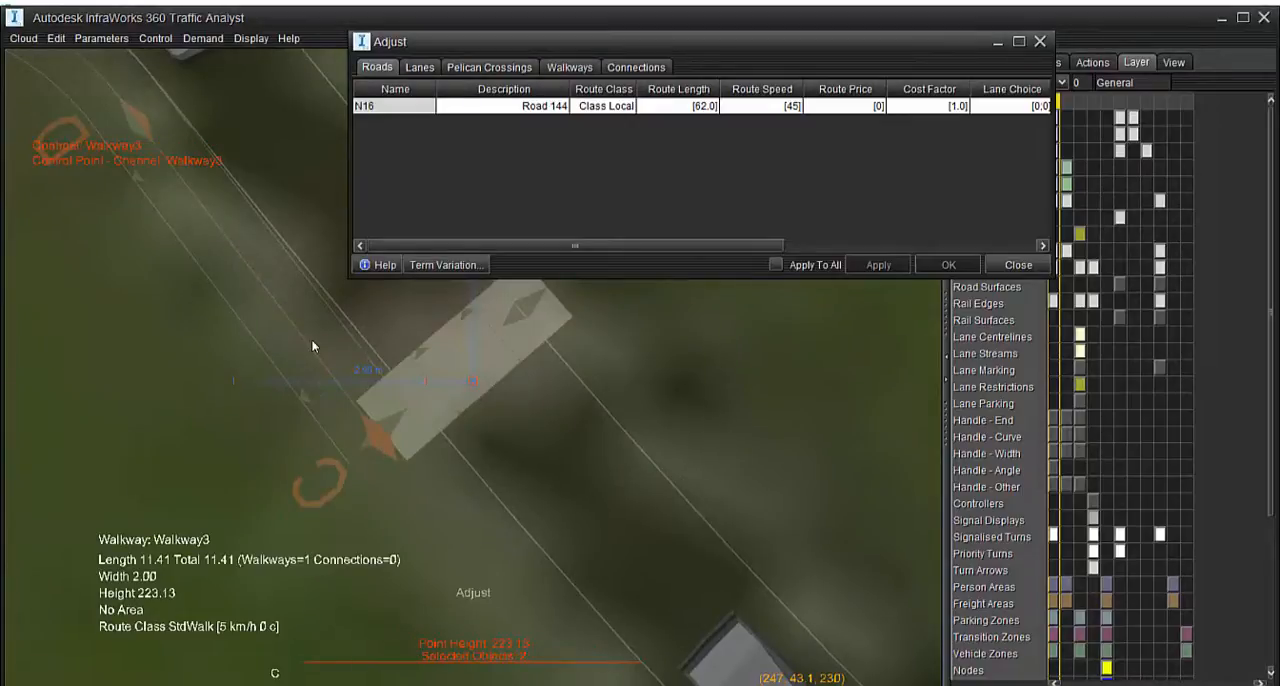
click(393, 424)
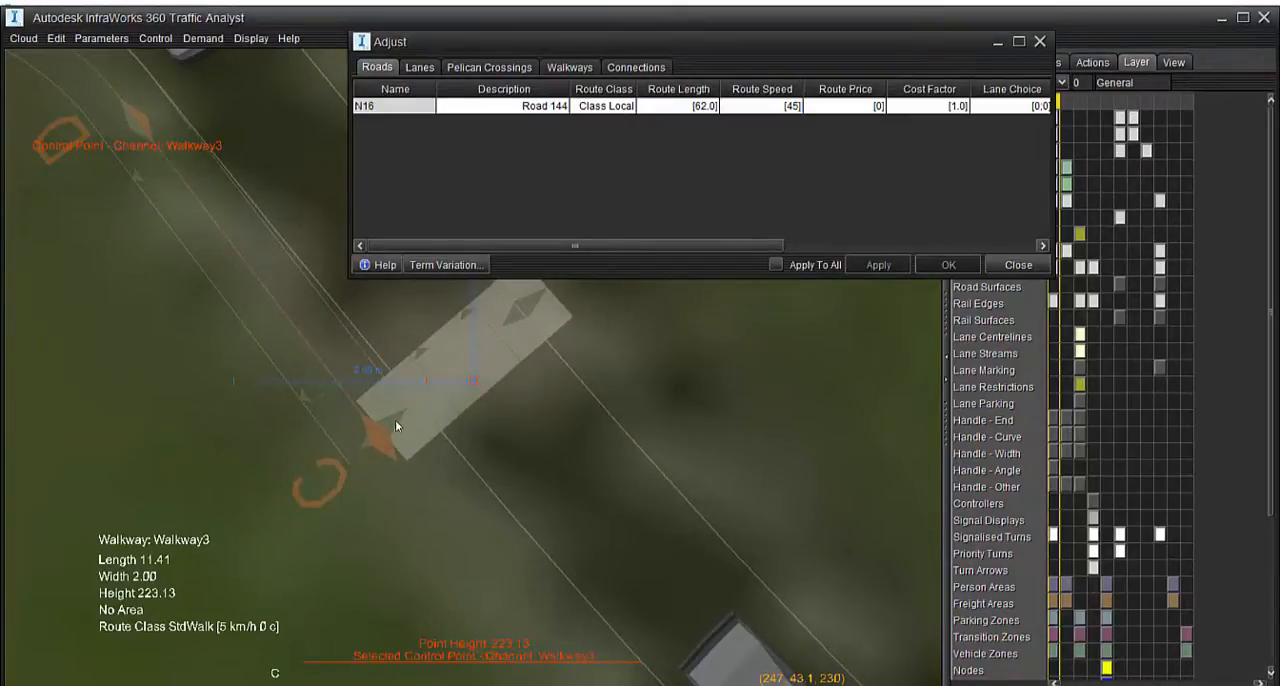
double_click(316, 335)
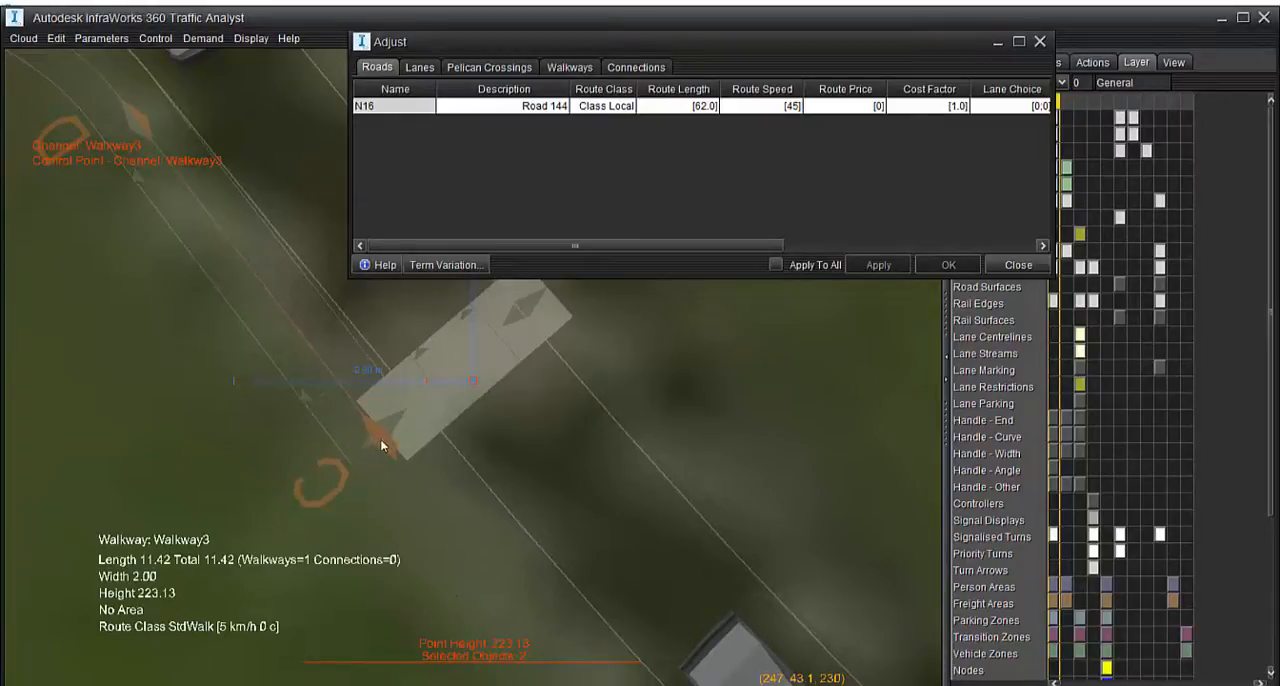
drag(380, 439, 282, 335)
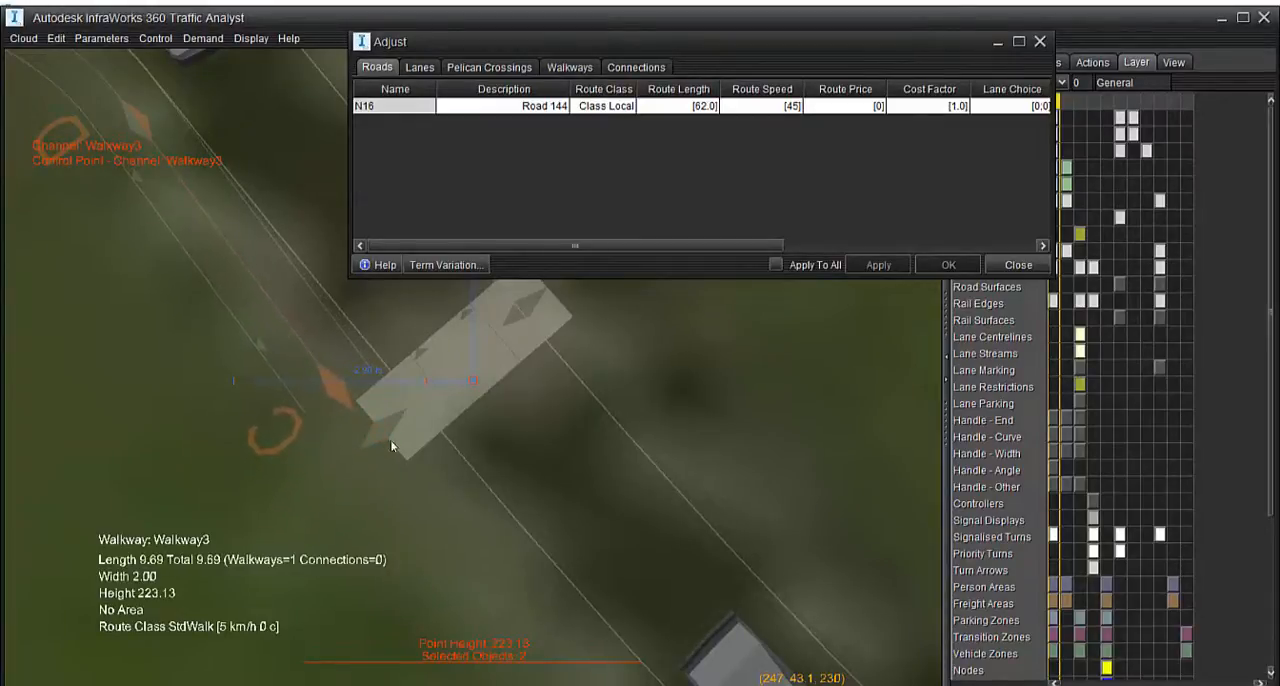
Add Crossing1's near control point to the Walkway3 selection and create a new walkway connection between them
click(304, 352)
right_click(369, 437)
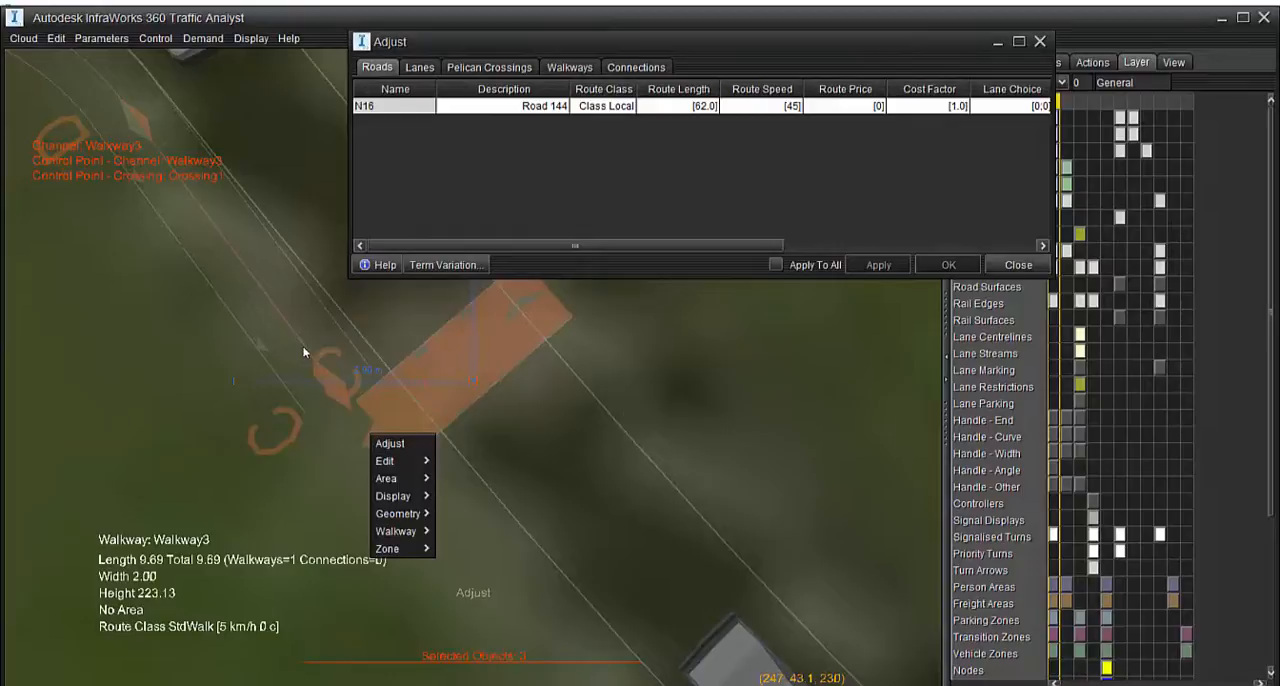
mouse_move(396, 531)
click(485, 583)
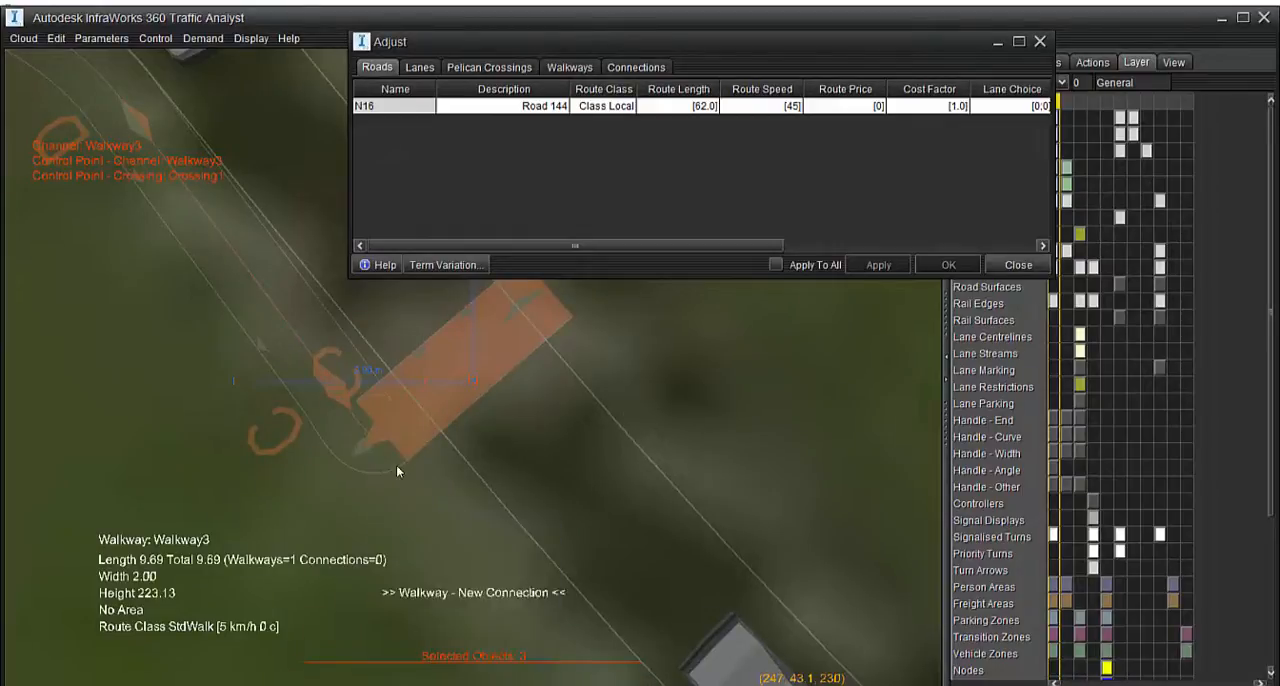
click(427, 519)
Examine the new connection between Walkway3 and Crossing1 from perspective and plan views
middle_drag(427, 519, 346, 223)
scroll(420, 443, down, 2)
scroll(391, 583, down, 2)
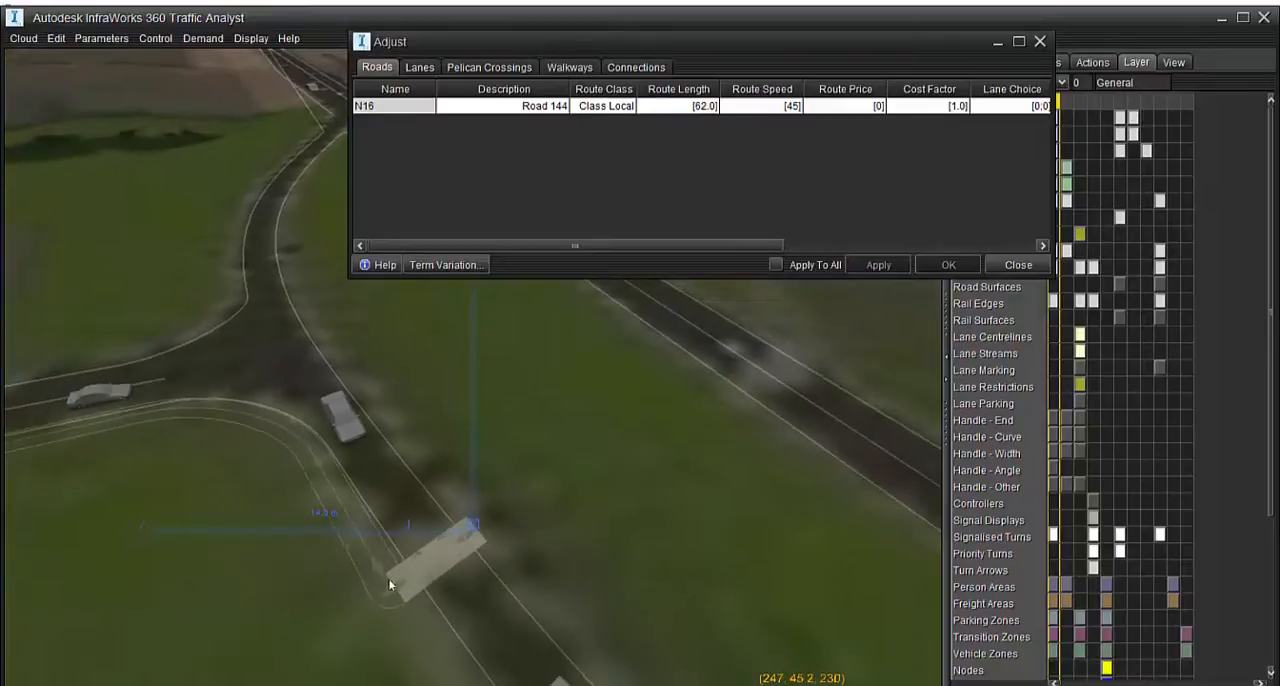
scroll(384, 650, up, 3)
middle_drag(383, 654, 478, 538)
click(481, 536)
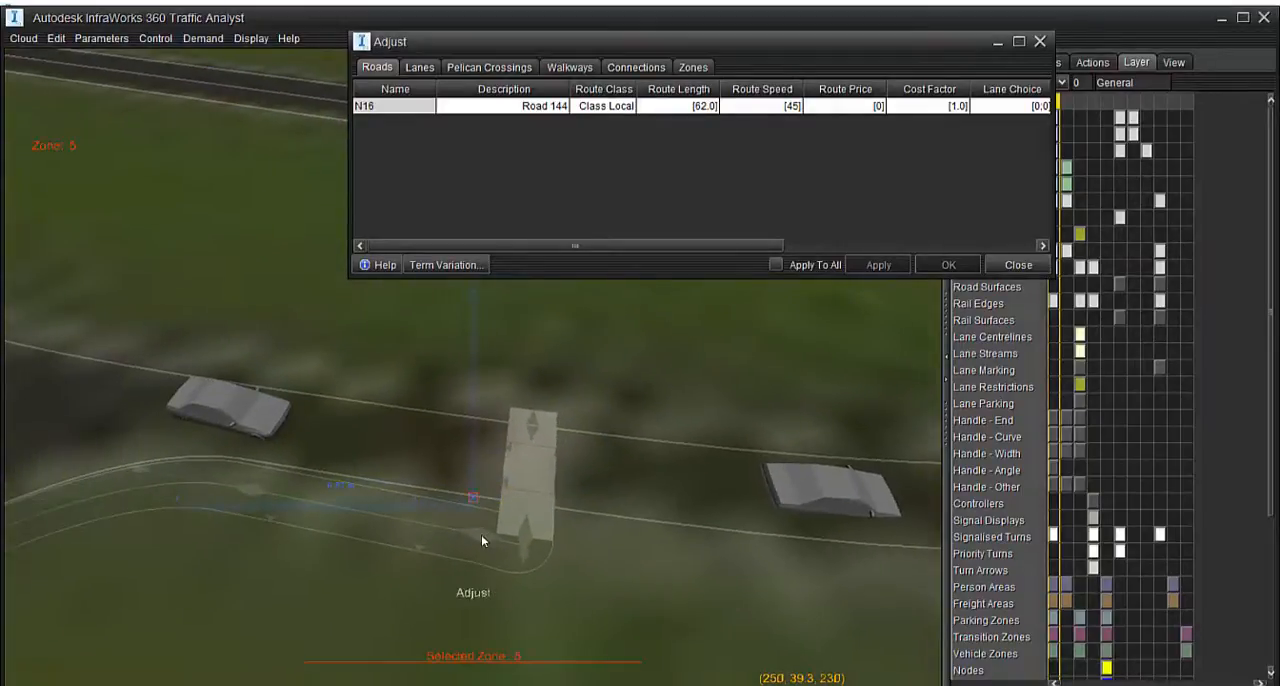
right_click(382, 429)
click(479, 536)
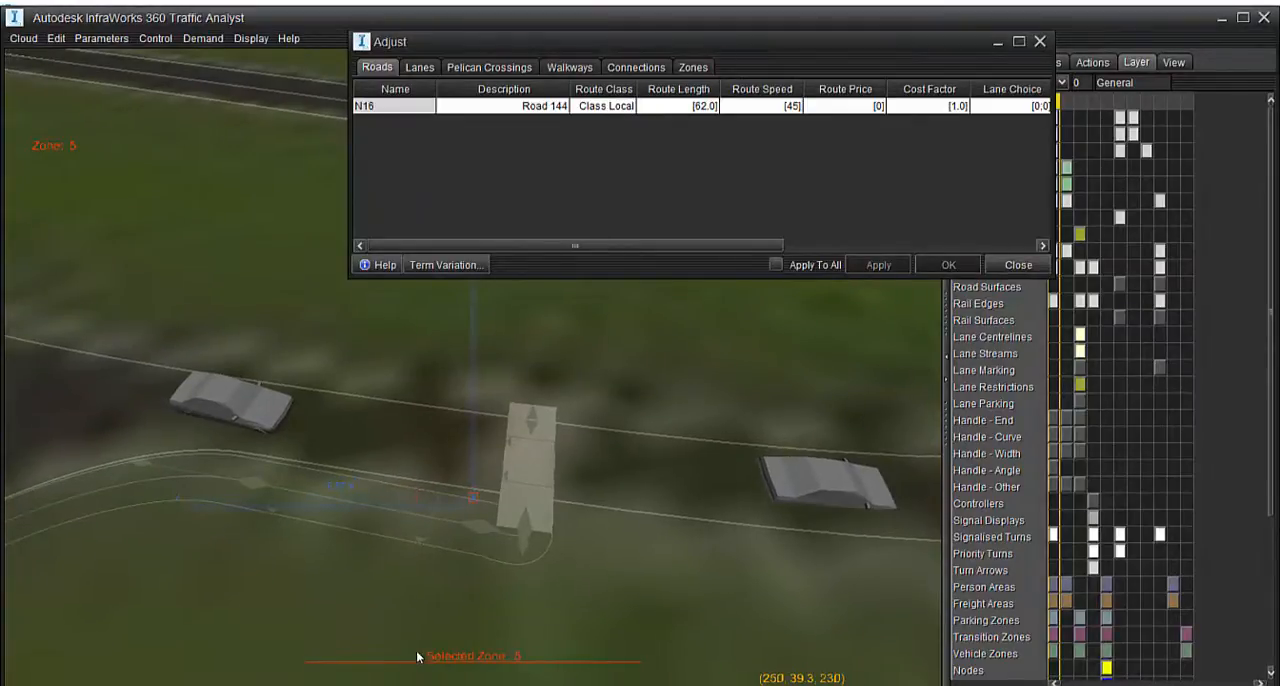
middle_drag(398, 571, 585, 424)
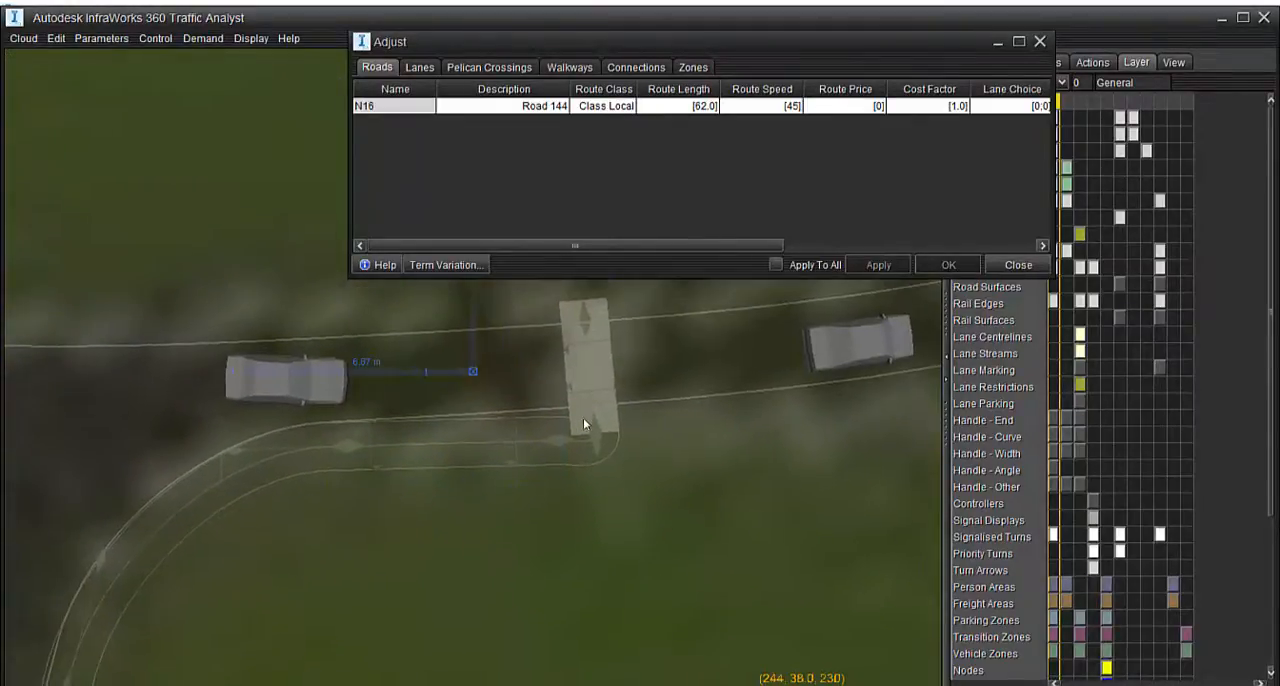
Pull Walkway3's end control point further back from the crossing, shortening the walkway to a length of 7.92, and close the Adjust dialog
click(558, 441)
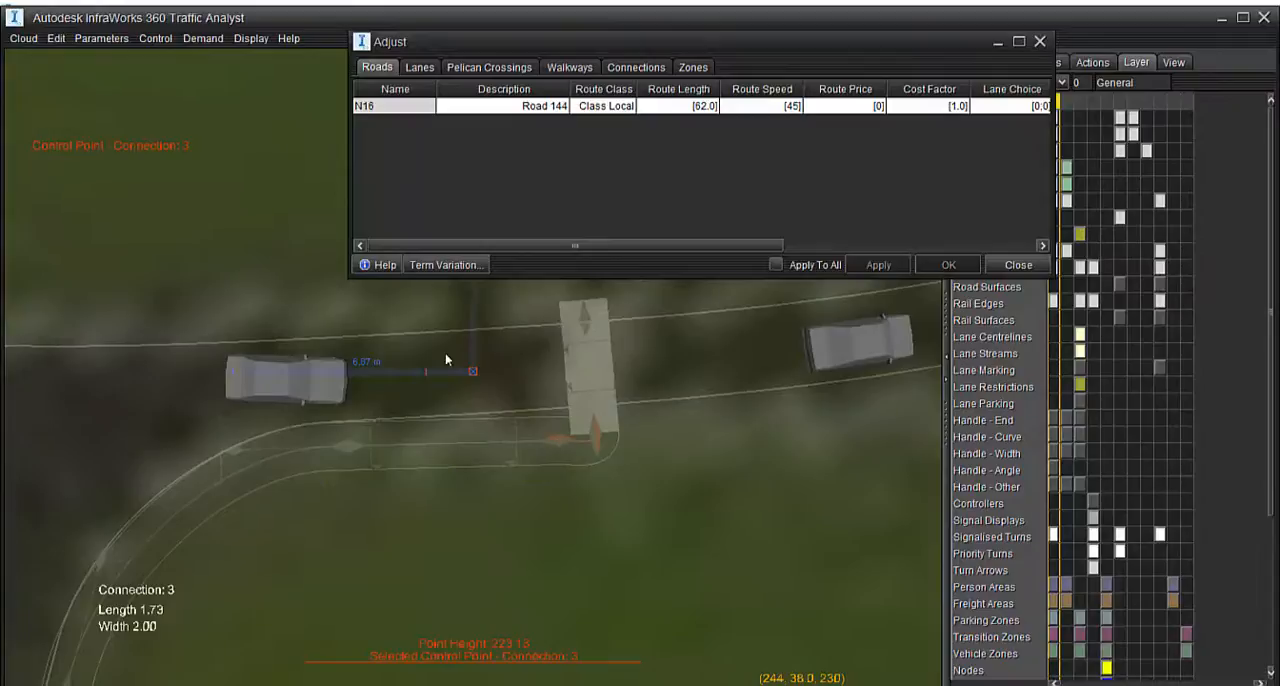
click(557, 441)
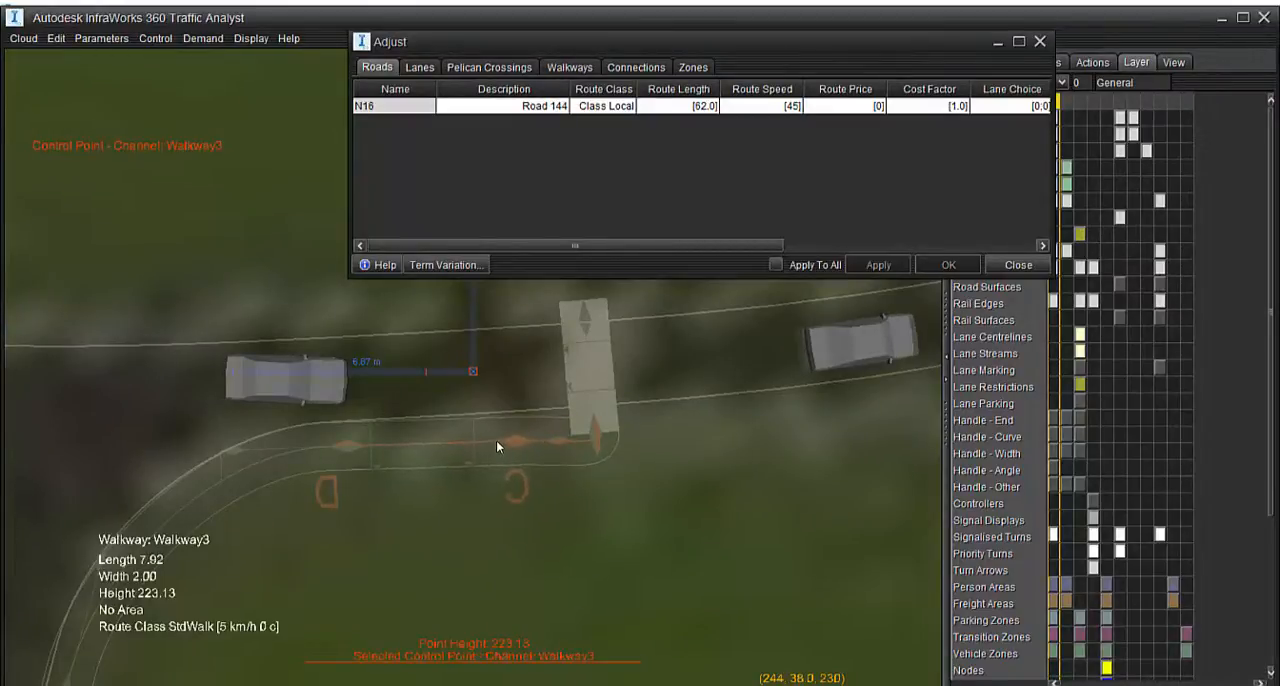
scroll(605, 470, down, 5)
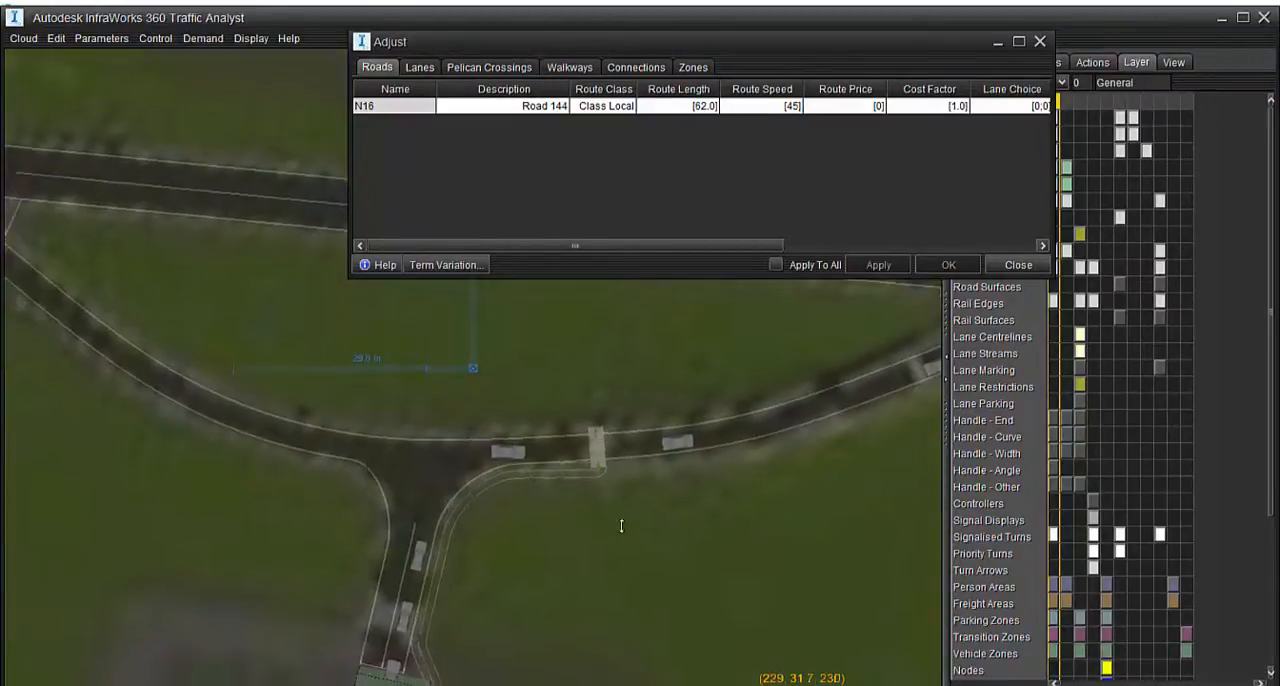
scroll(621, 525, down, 5)
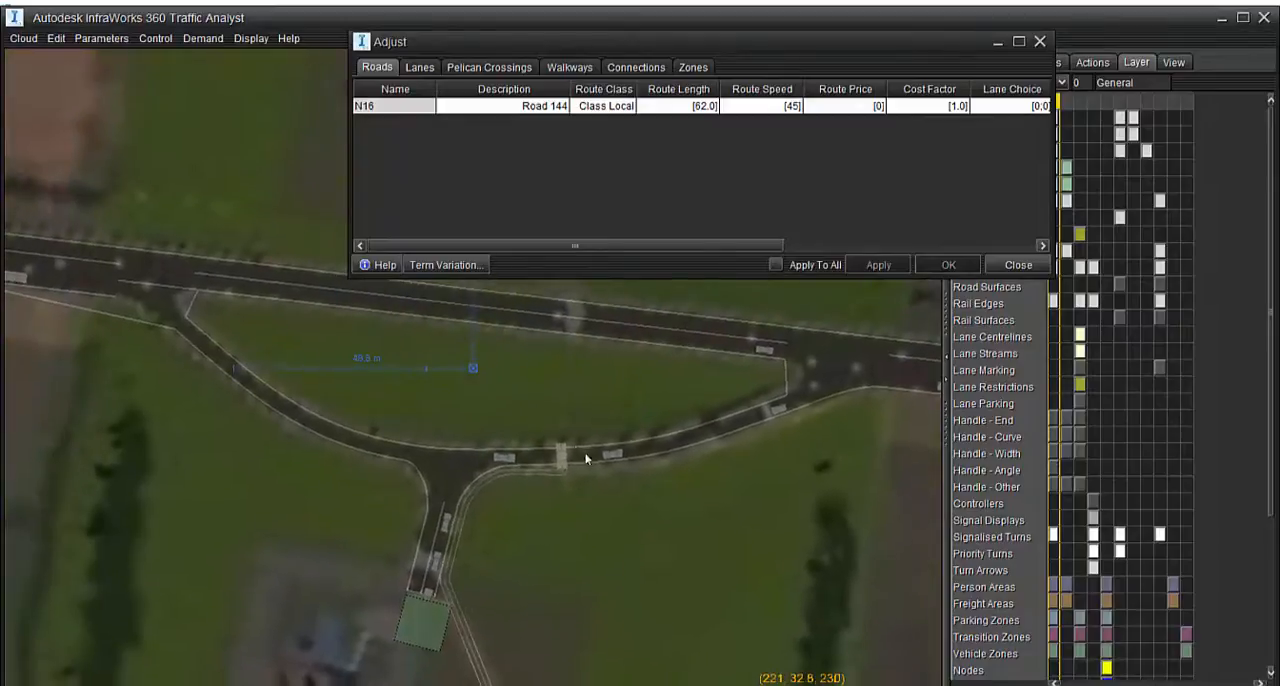
scroll(585, 457, up, 5)
click(1040, 42)
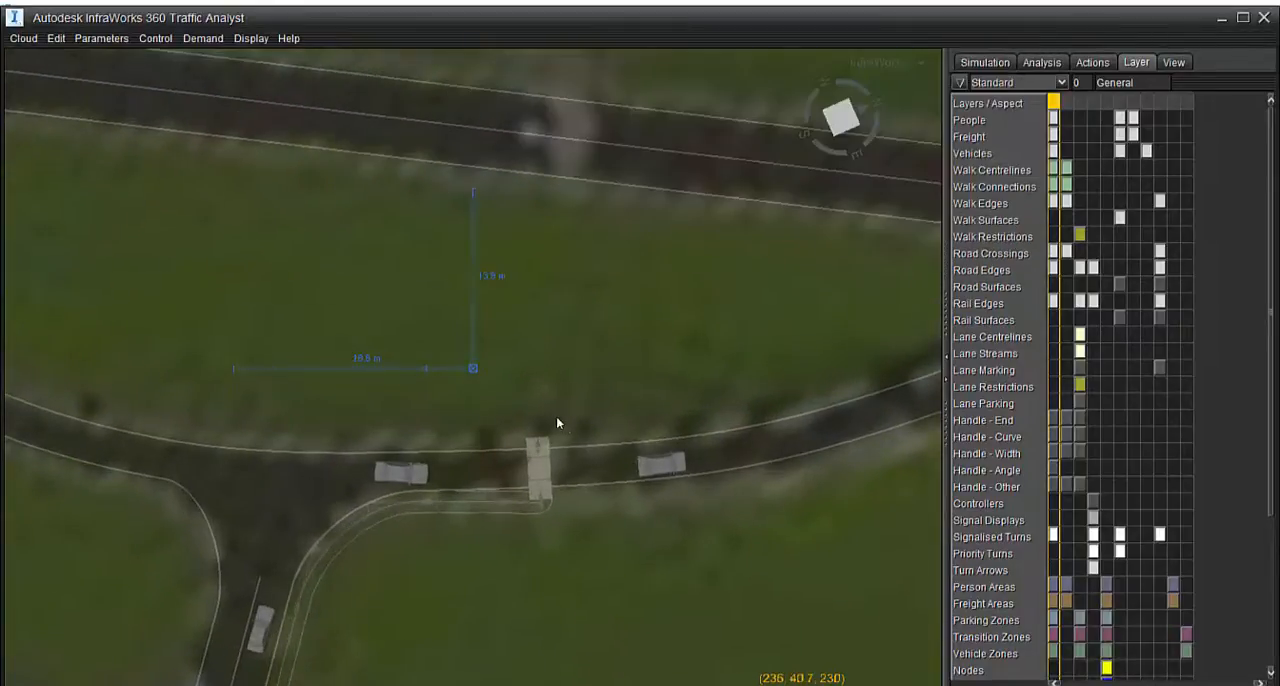
Create a new walkway about 19.3 m long and 2.00 wide from Crossing1's far end across the grass towards the main road
scroll(575, 441, up, 3)
scroll(576, 442, down, 5)
middle_drag(650, 523, 583, 431)
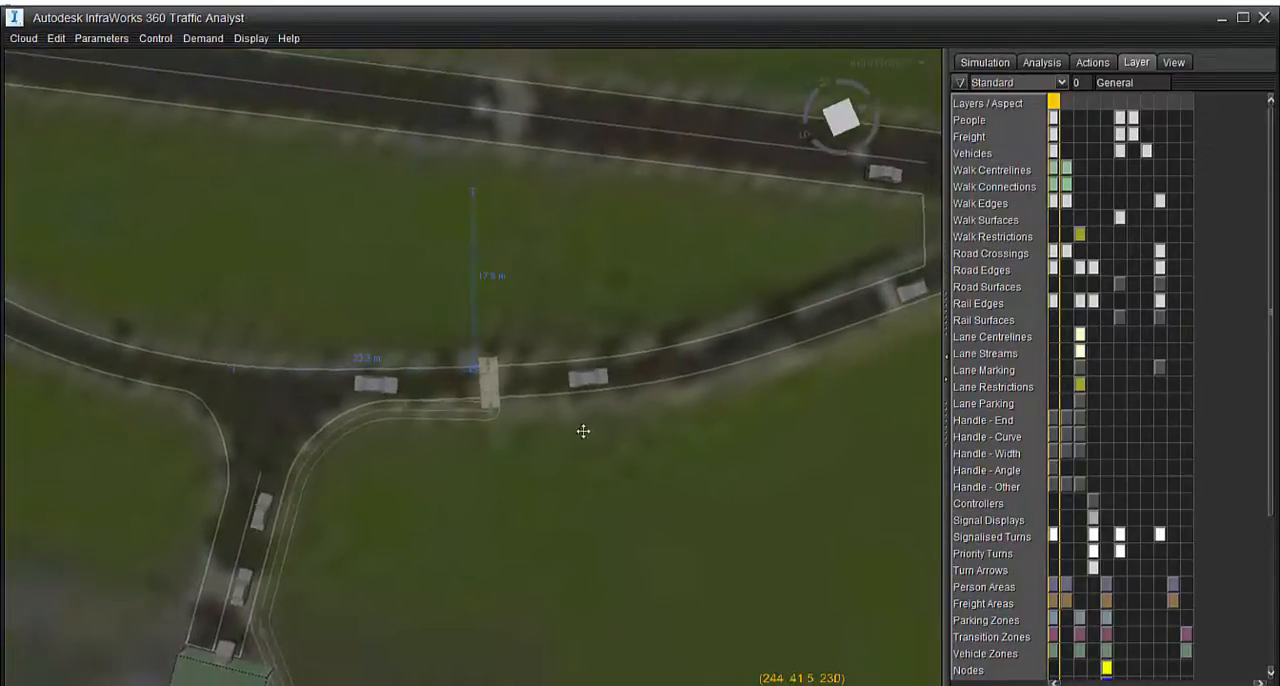
mouse_move(590, 461)
right_down()
mouse_move(623, 460)
mouse_move(604, 471)
right_up()
mouse_move(604, 471)
middle_down()
mouse_move(575, 489)
mouse_move(594, 477)
mouse_move(580, 474)
middle_up()
right_click(481, 372)
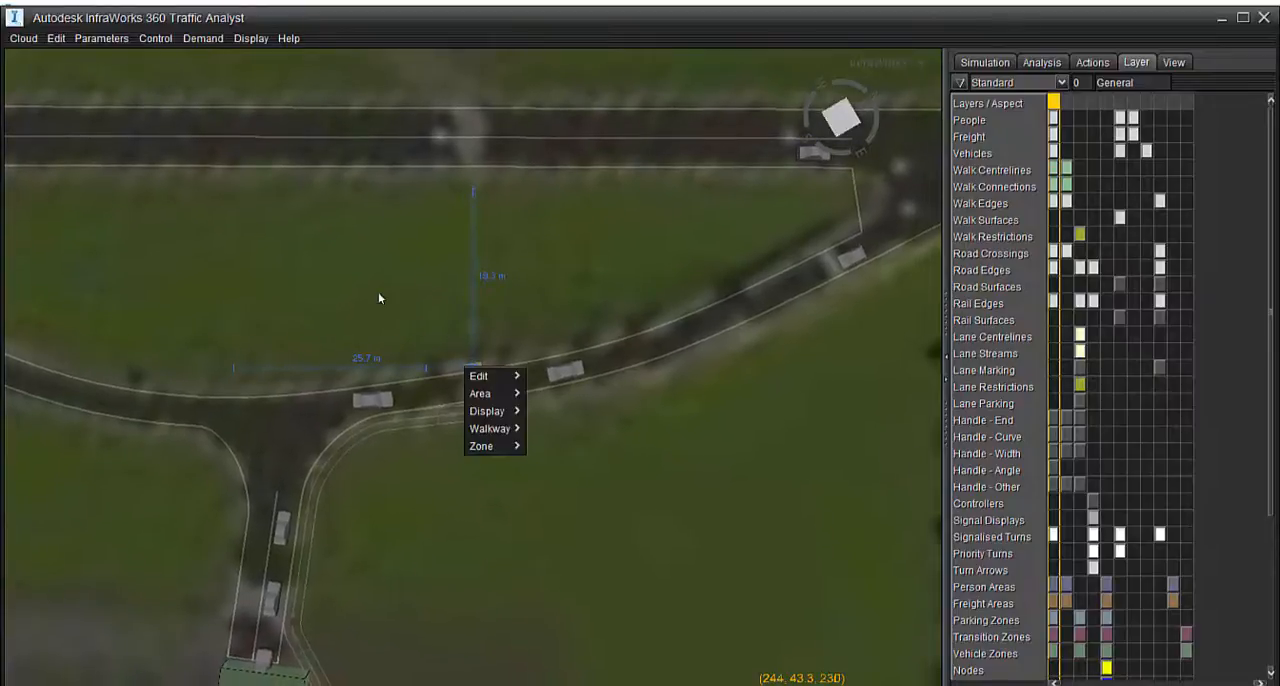
mouse_move(490, 430)
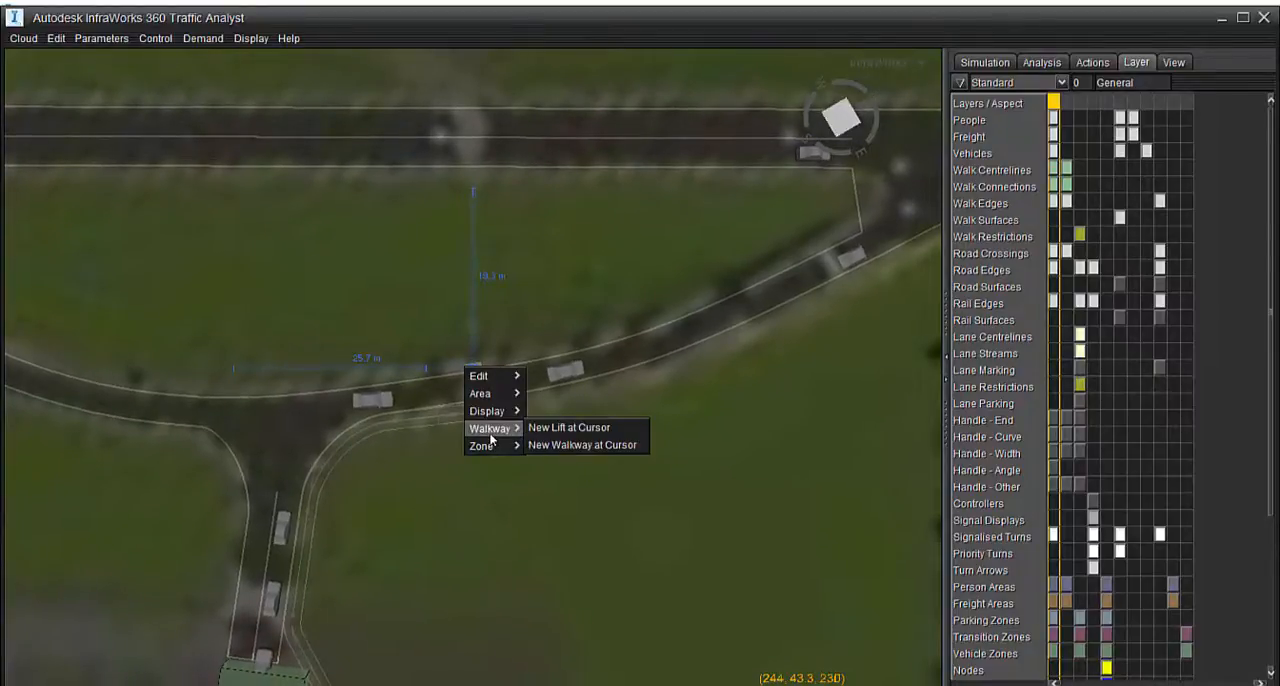
click(568, 446)
click(612, 423)
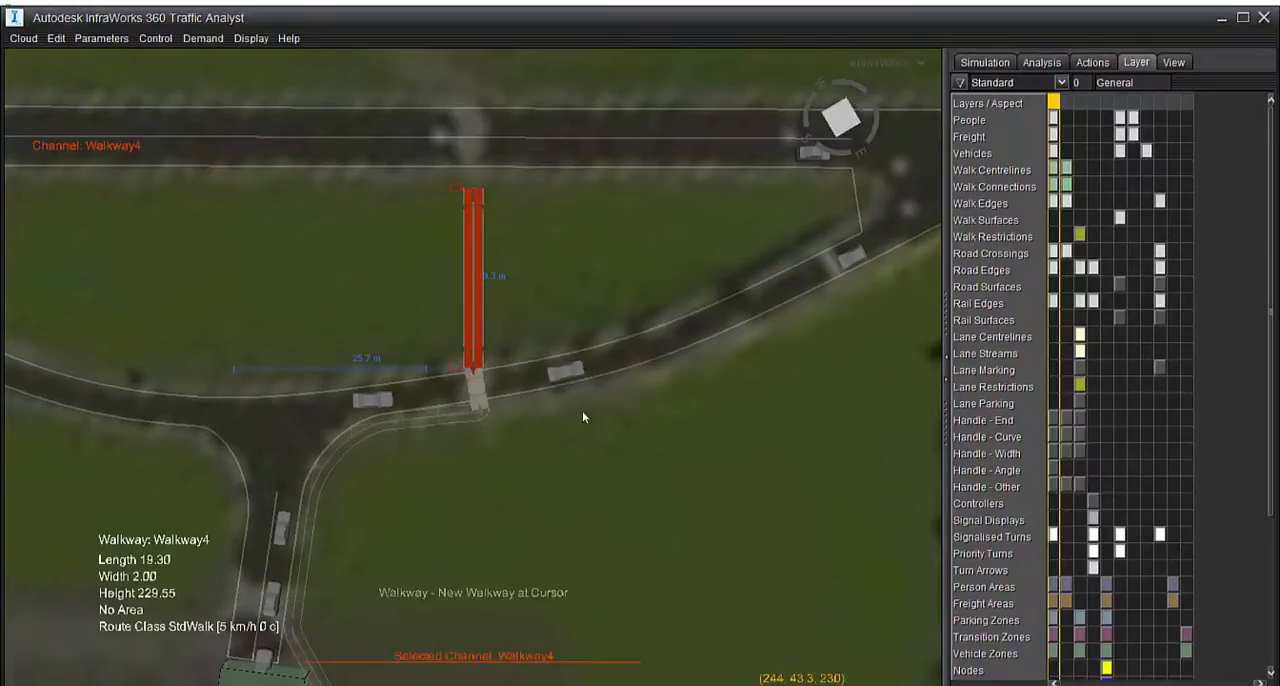
Pull the new walkway's near end control point back from Crossing1, shortening the walkway to a length of about 17.2
scroll(474, 364, up, 2)
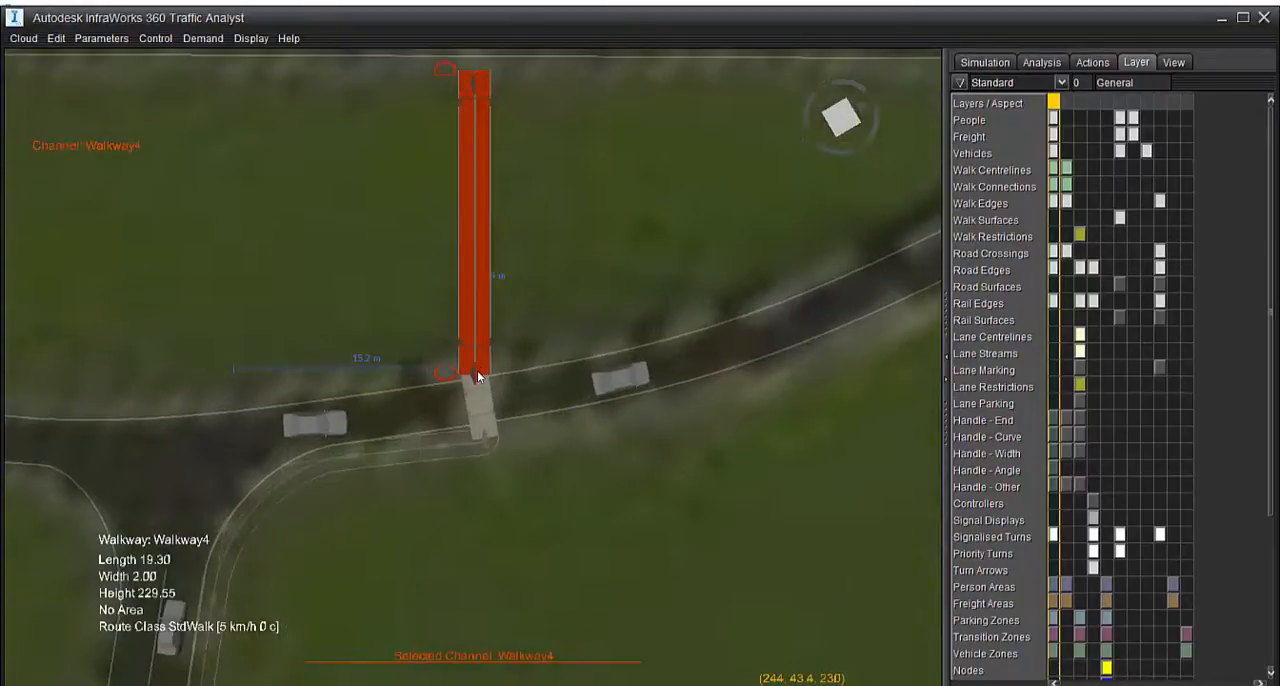
double_click(474, 375)
drag(474, 378, 471, 343)
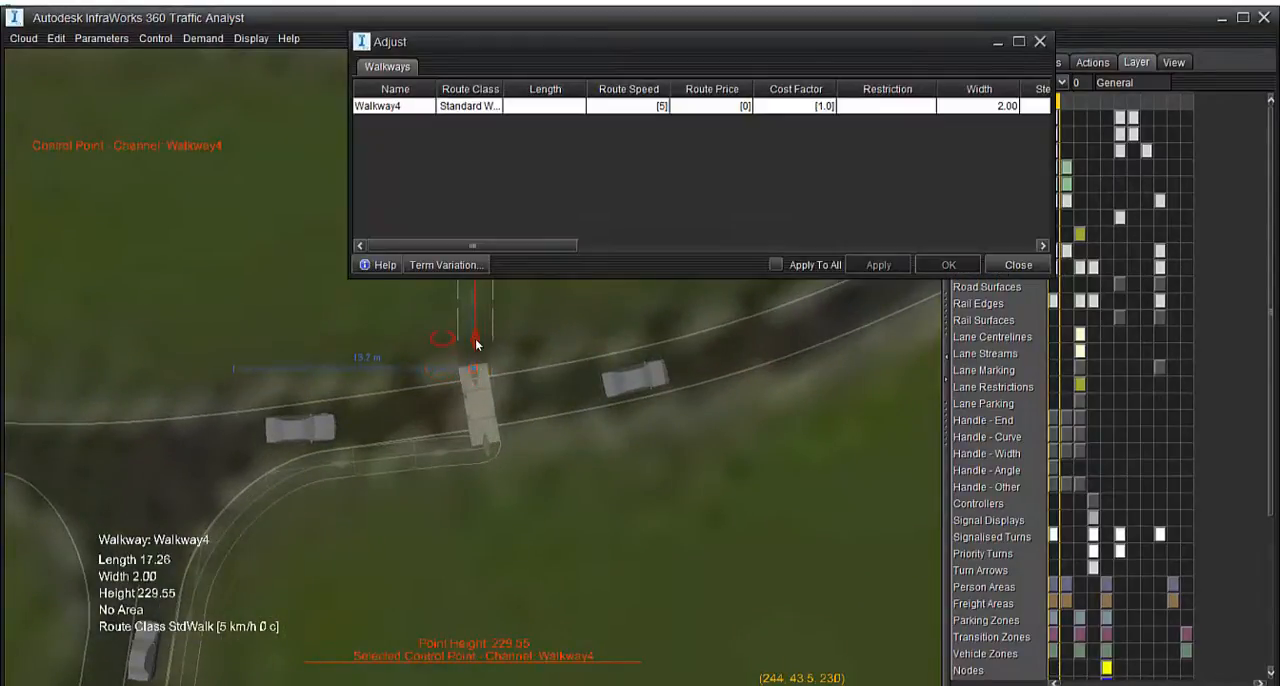
double_click(476, 380)
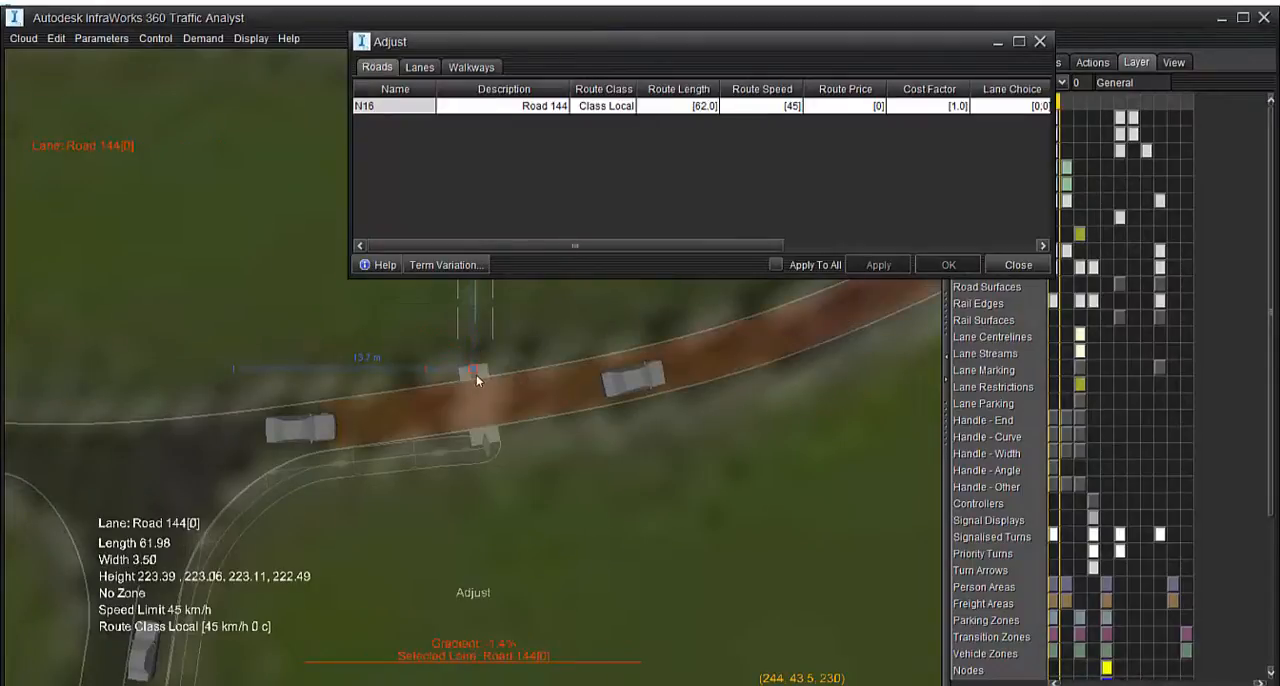
scroll(490, 400, down, 4)
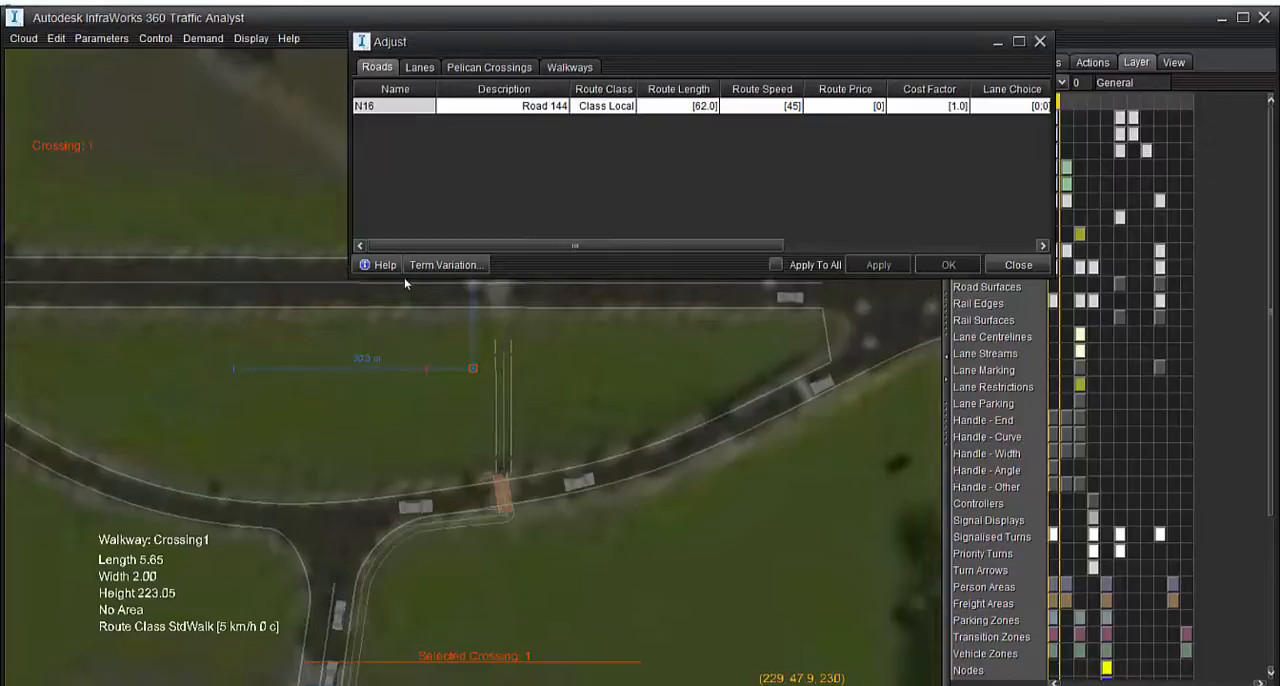
Delete Walkway4 from the grass area between the two roads
click(505, 348)
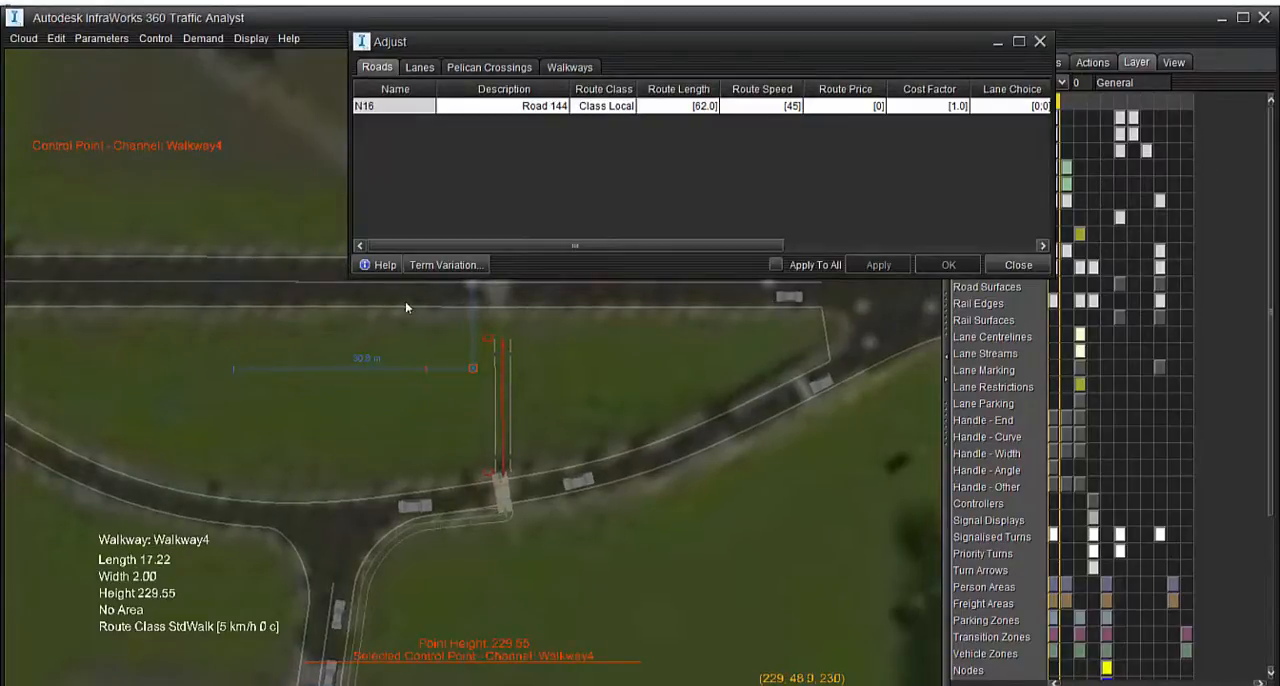
right_click(499, 379)
mouse_move(520, 404)
click(583, 423)
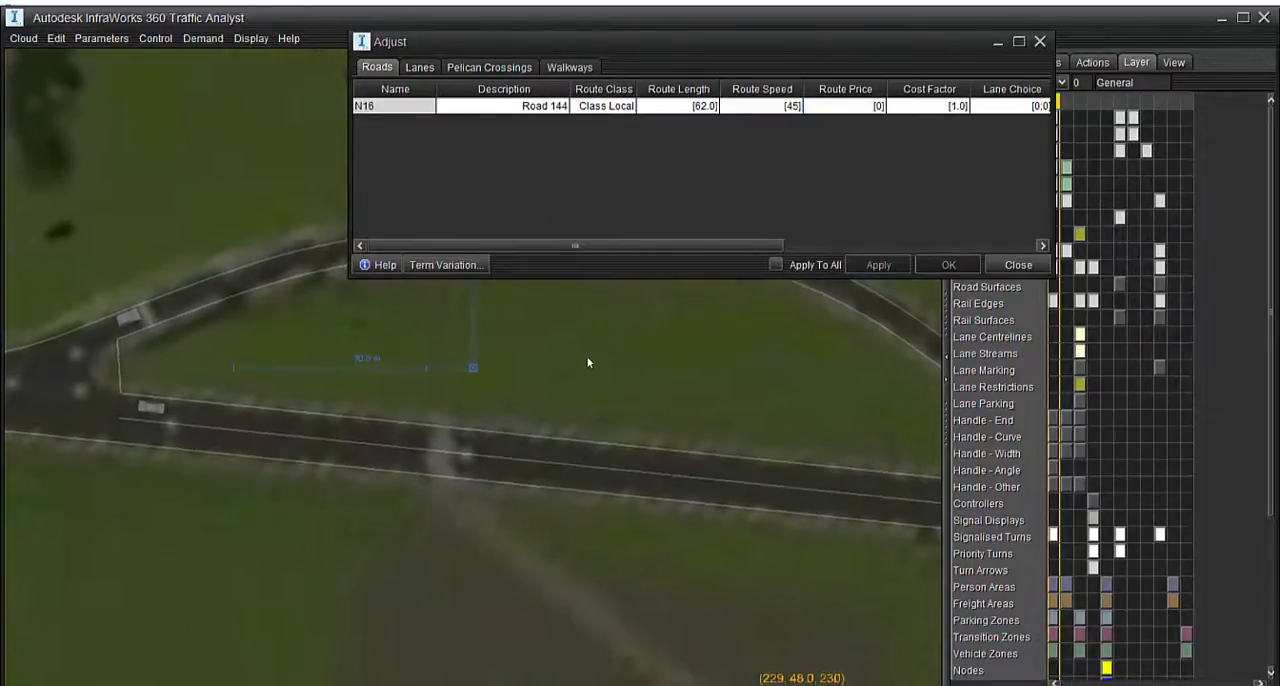
Create a Standard Walk walkway named Walkway4, 2.00 wide and 23.1 long, between the main road and Crossing1
click(1040, 41)
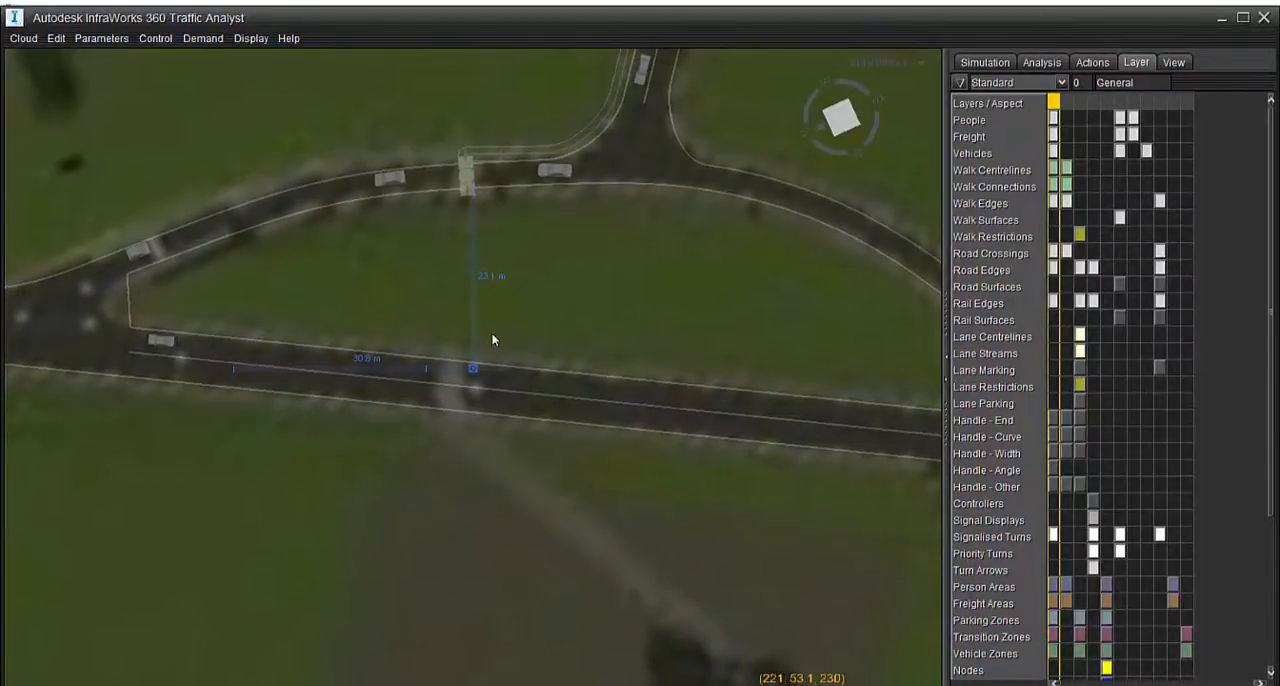
right_click(468, 342)
mouse_move(493, 401)
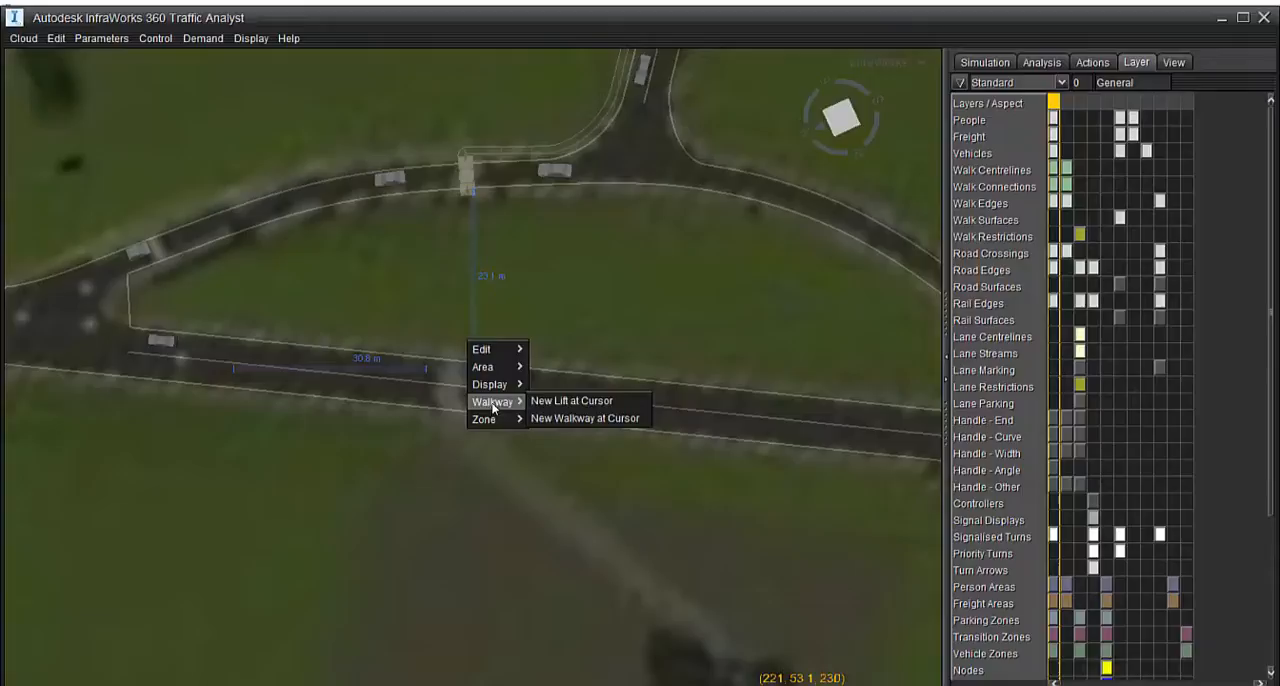
click(557, 418)
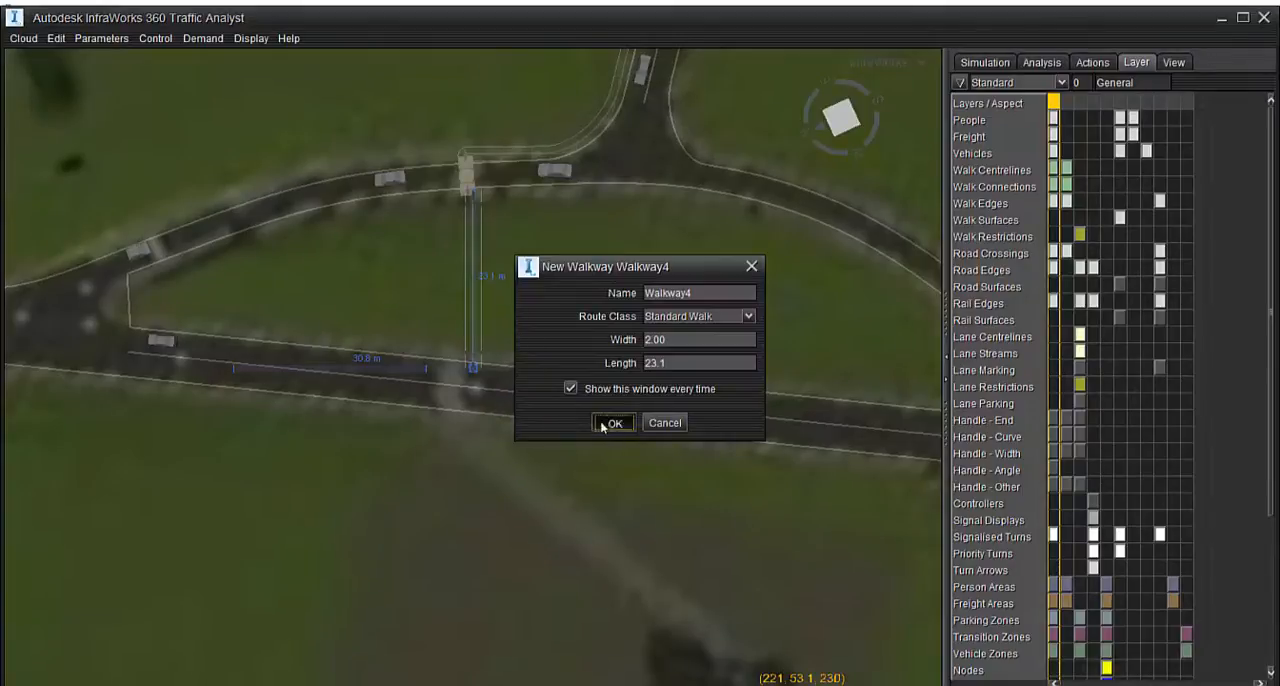
click(610, 423)
Move Walkway4's near end control point back from Crossing1 and into line with it, giving a length of 22.07
scroll(457, 170, up, 5)
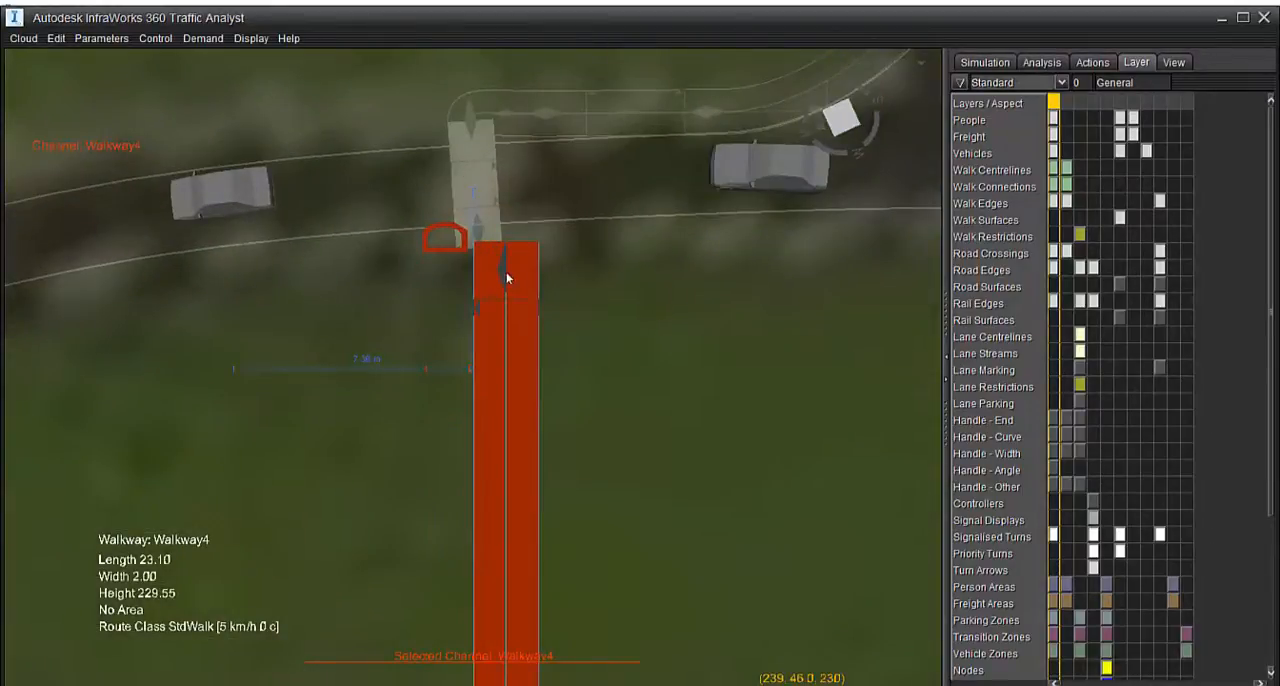
mouse_move(504, 268)
mouse_down()
mouse_move(483, 298)
mouse_move(485, 278)
mouse_up()
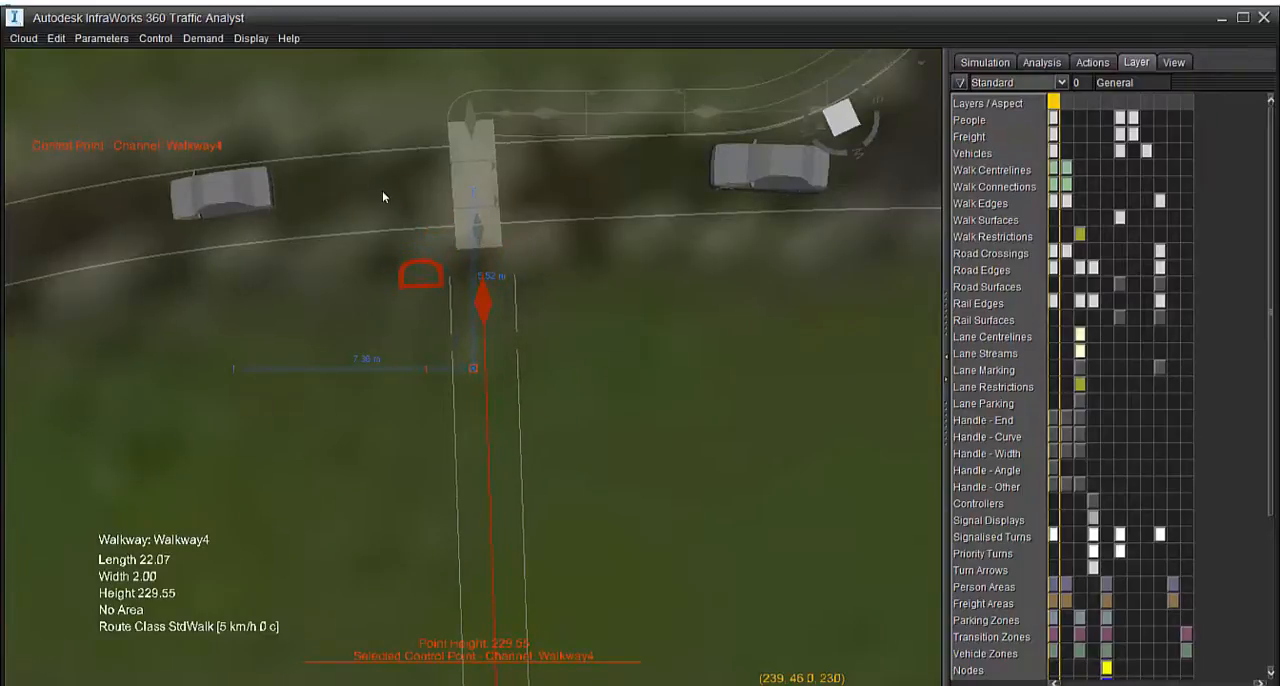
Select Crossing1's control point together with Walkway4's near end control point and create a new walkway connection between them
double_click(480, 238)
click(1040, 42)
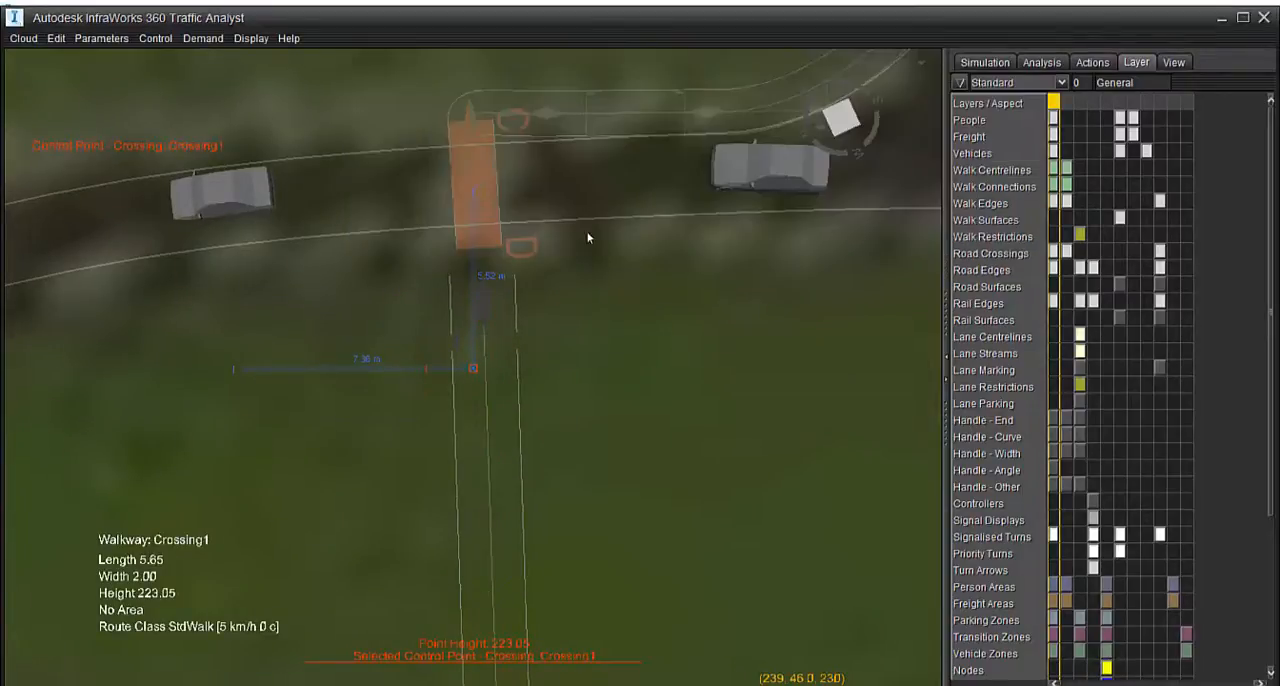
scroll(472, 247, up, 1)
ctrl+double_click(487, 313)
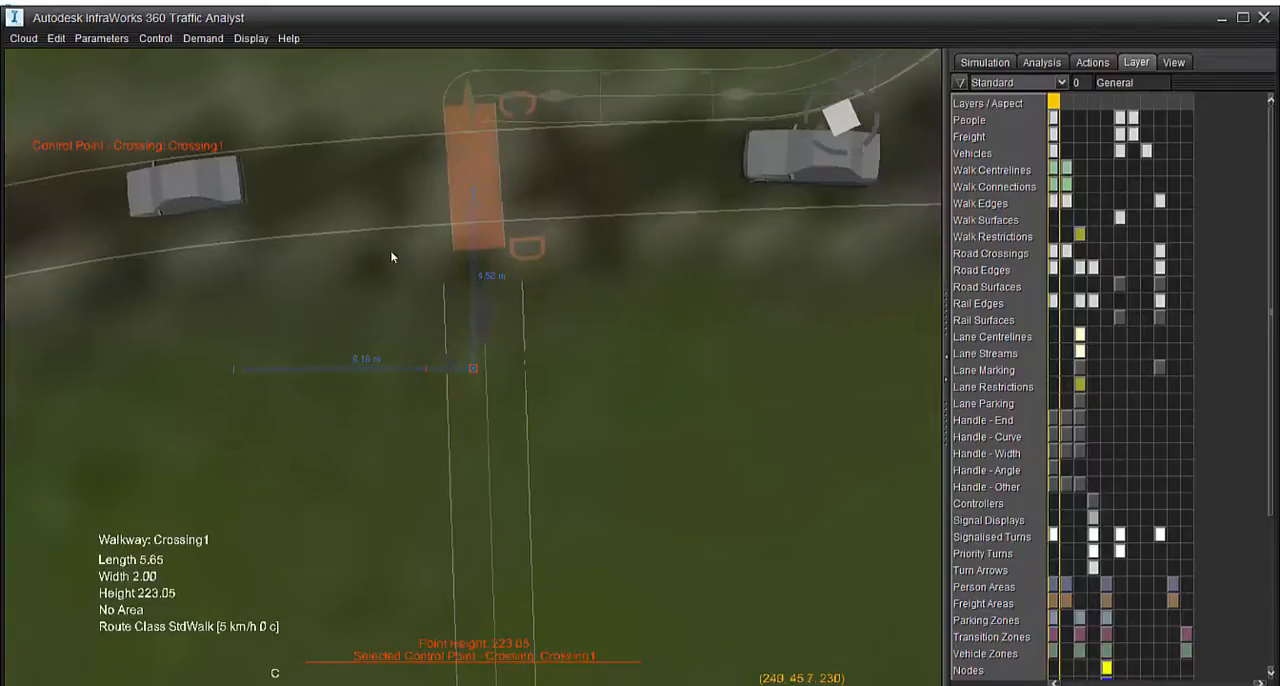
right_click(482, 316)
mouse_move(516, 412)
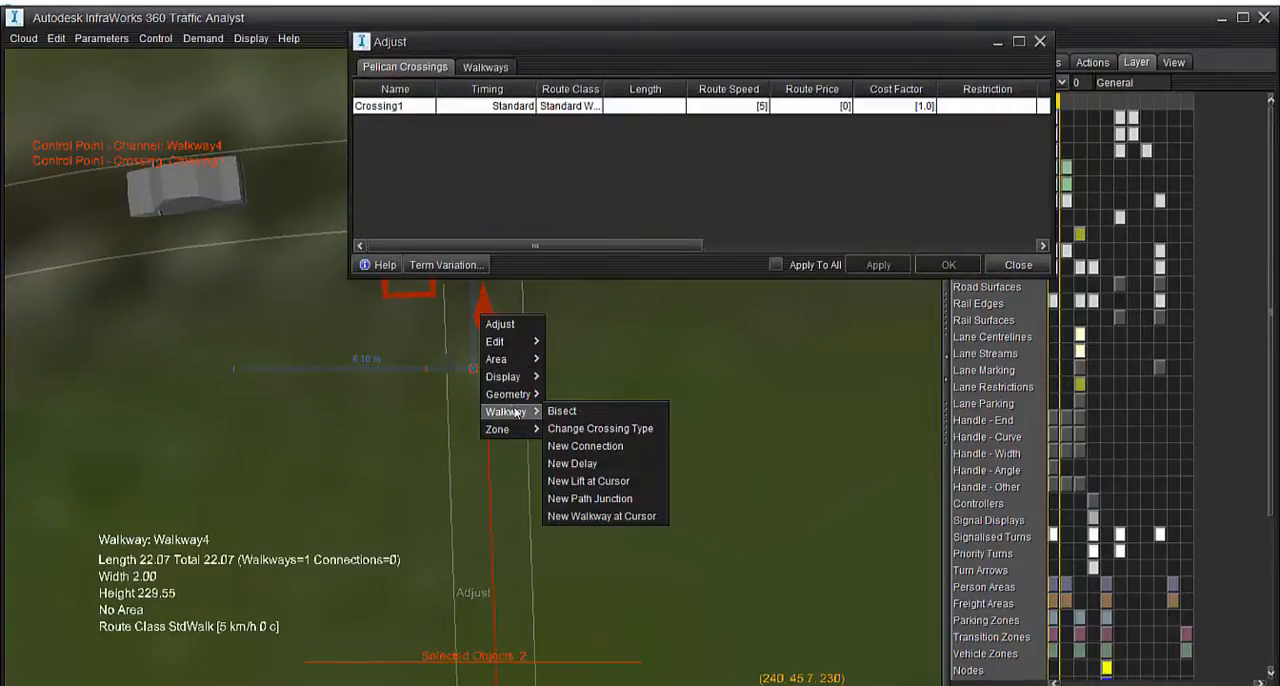
click(590, 498)
click(665, 451)
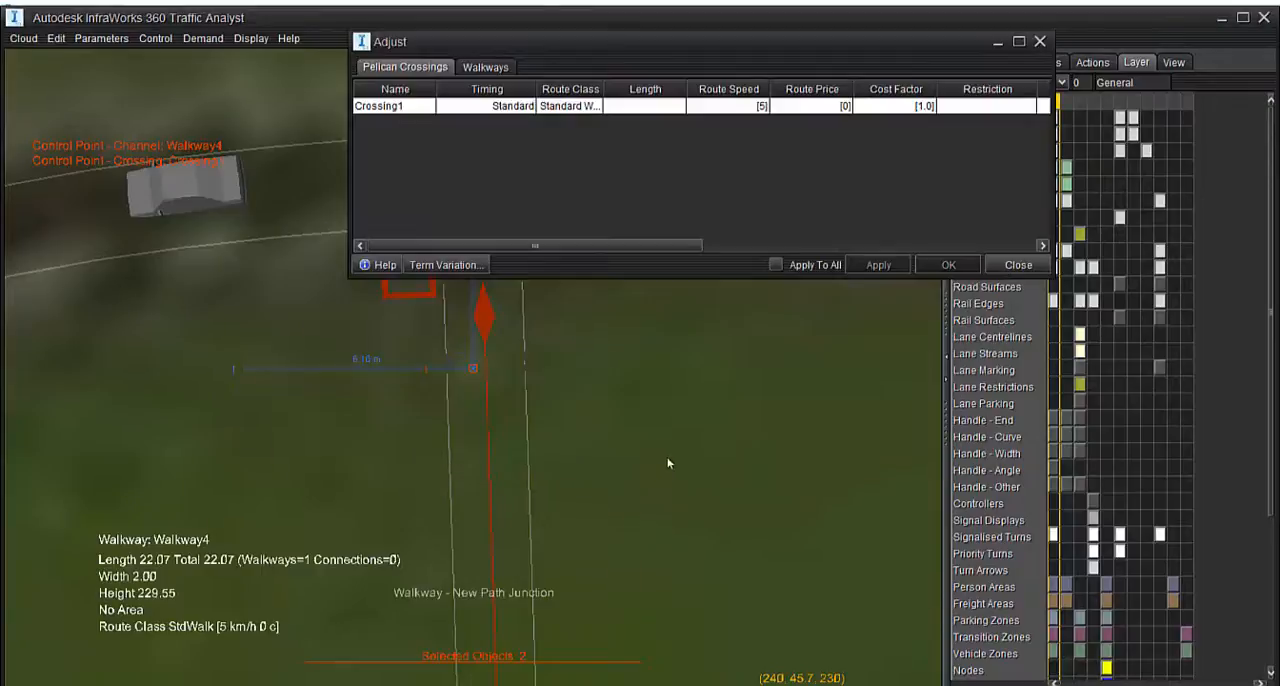
right_click(479, 319)
mouse_move(522, 417)
click(598, 466)
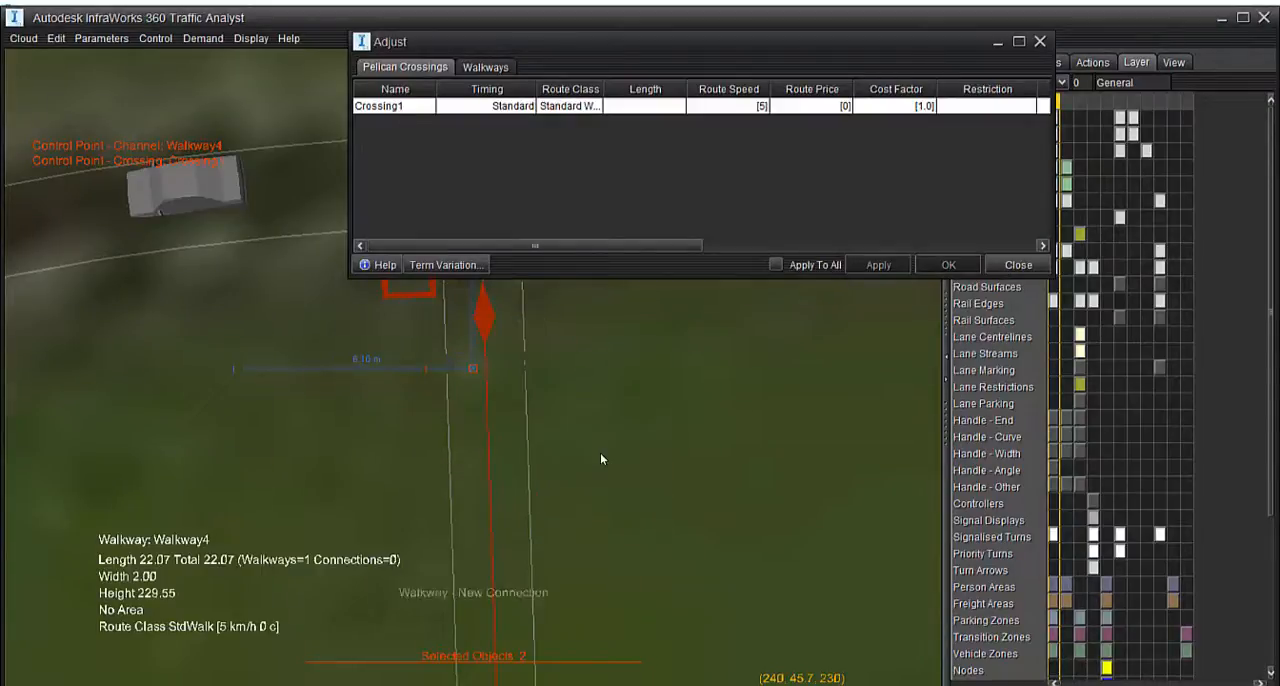
click(1040, 43)
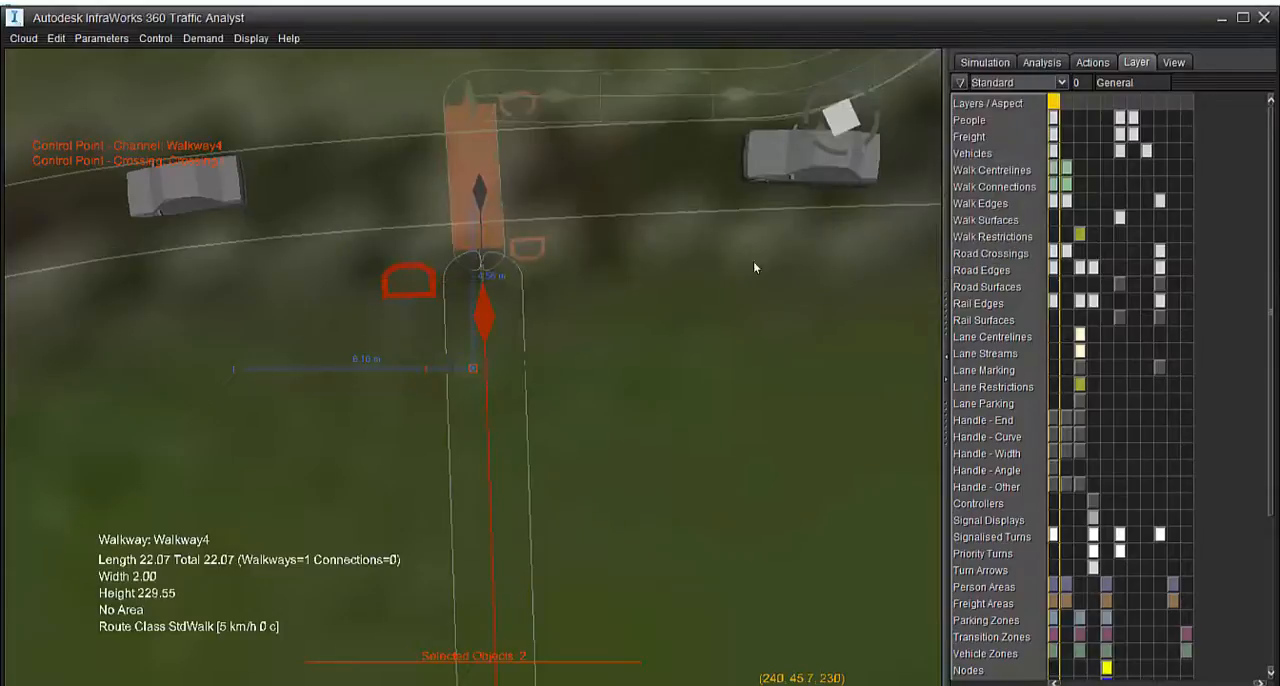
click(635, 366)
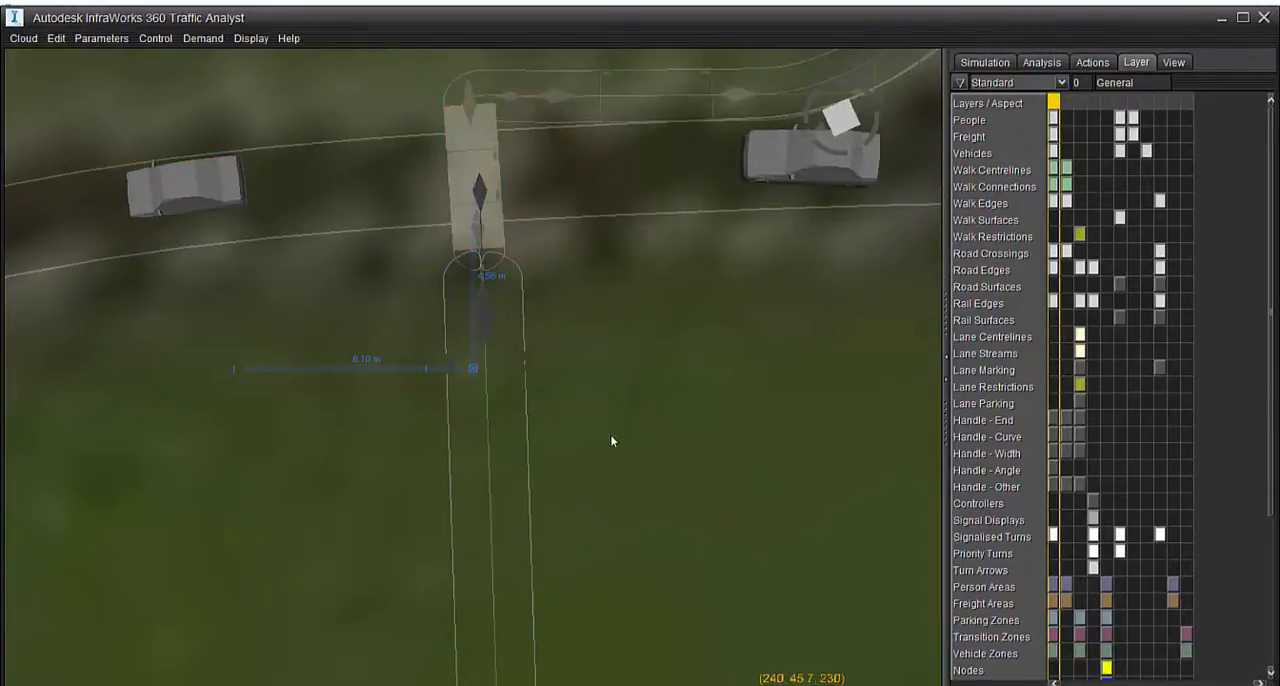
Examine Walkway4's height above the ground and its connection to Crossing1 from perspective views
middle_drag(610, 436, 785, 60)
scroll(656, 290, down, 3)
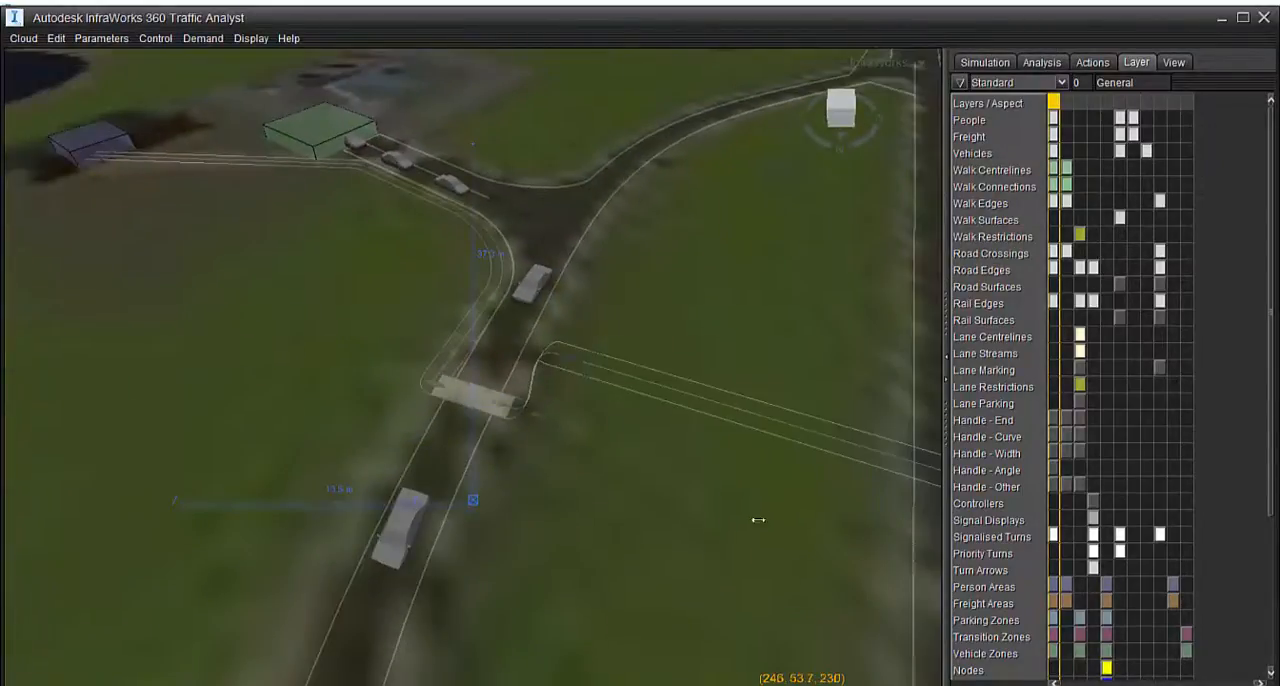
middle_drag(758, 520, 510, 321)
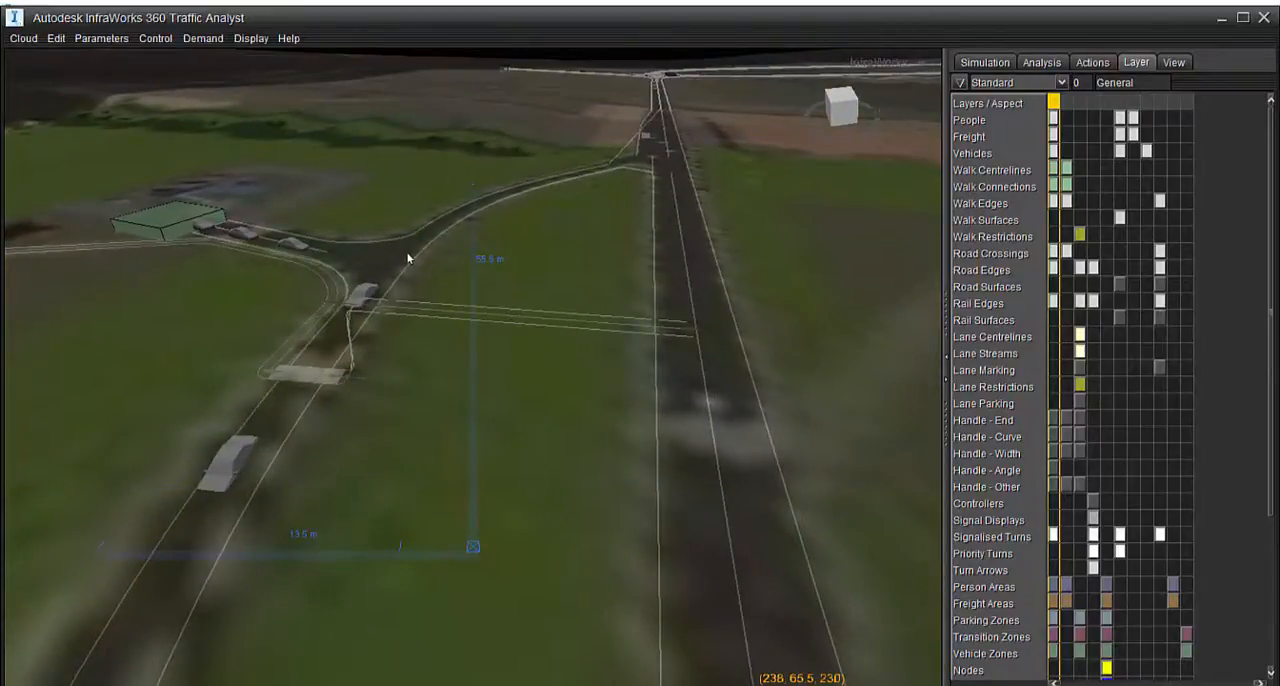
click(510, 321)
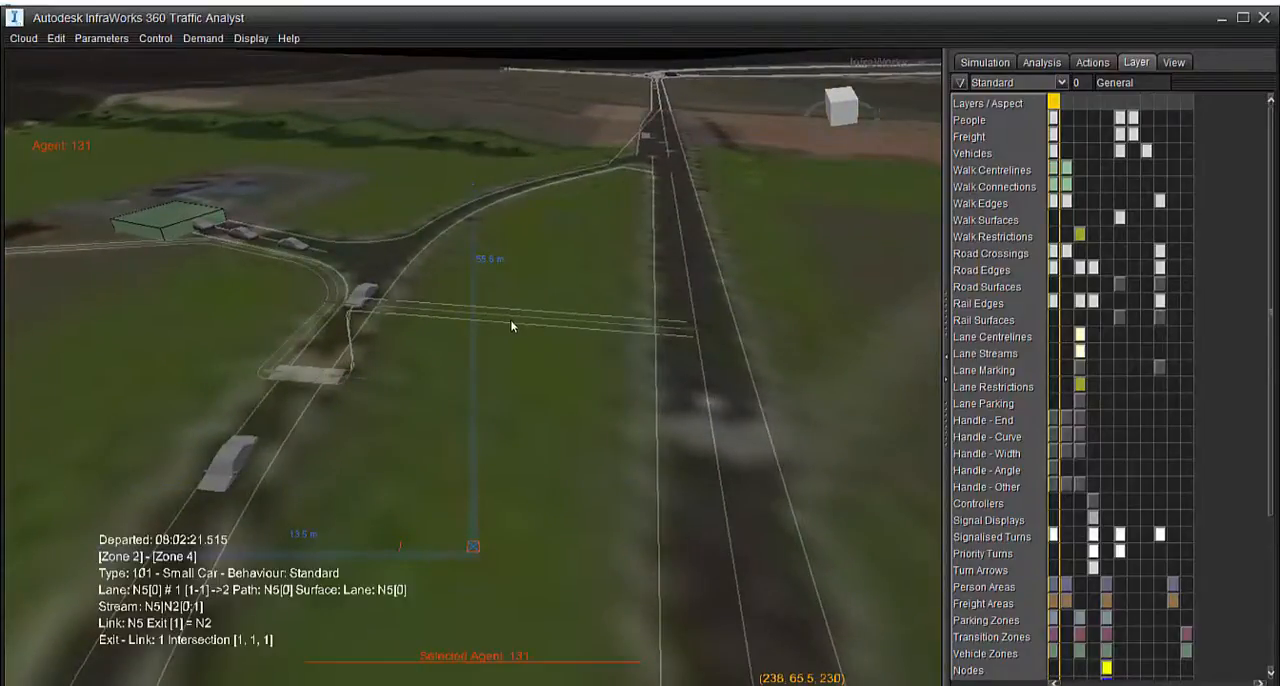
scroll(394, 324, up, 2)
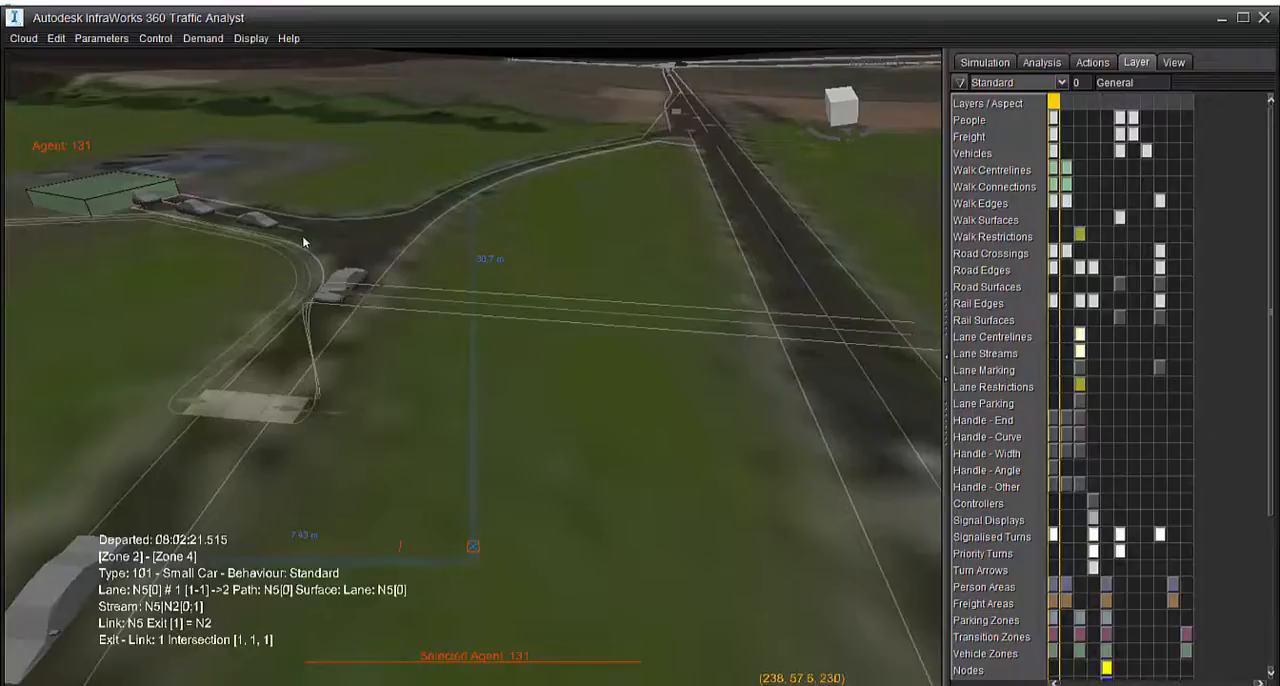
click(527, 315)
drag(531, 361, 565, 342)
drag(643, 496, 465, 367)
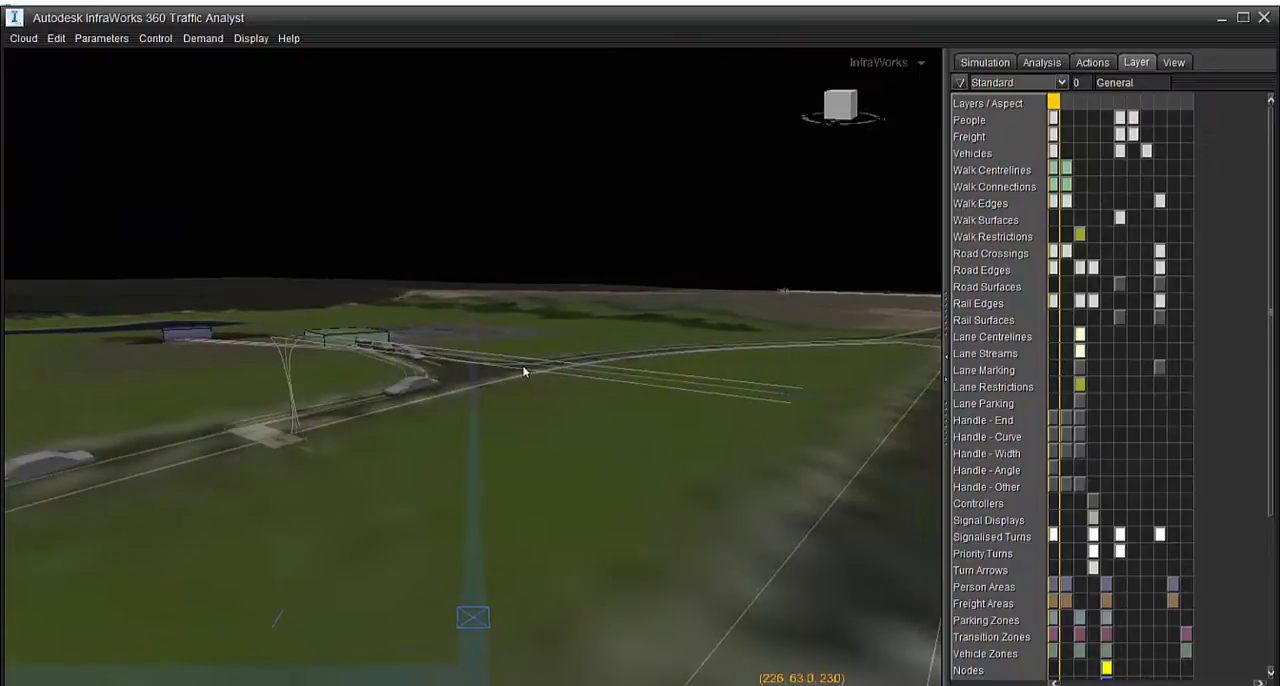
Lower Walkway4 to a height of 223.67, level with the ground and Crossing1, and check it in the wider road layout
double_click(420, 291)
drag(530, 396, 627, 656)
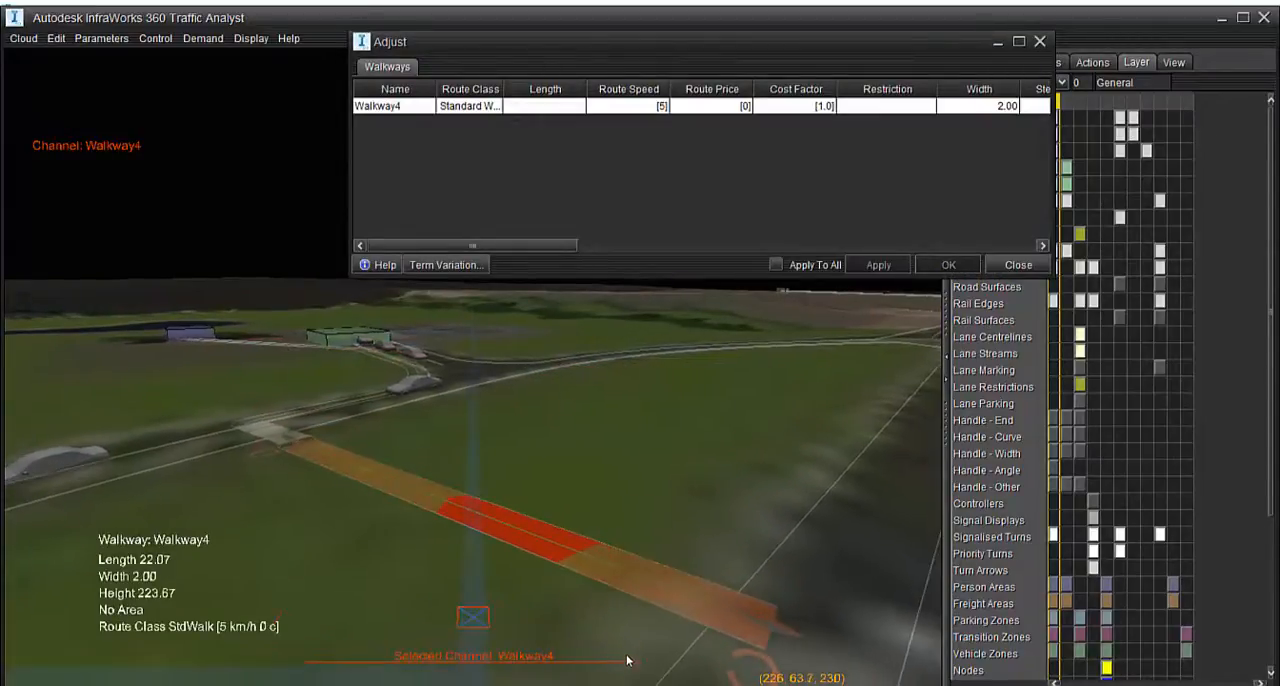
click(576, 536)
scroll(543, 541, down, 6)
middle_drag(609, 486, 543, 660)
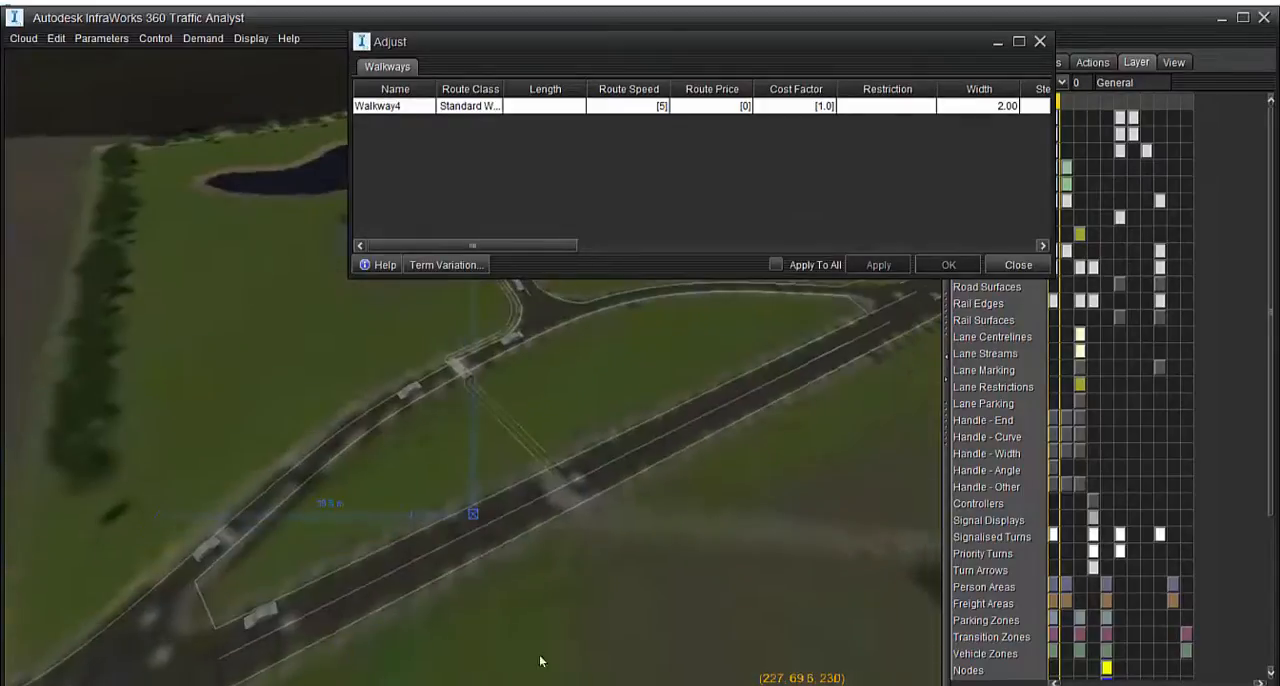
scroll(532, 452, down, 3)
middle_drag(532, 452, 509, 681)
middle_drag(559, 422, 940, 24)
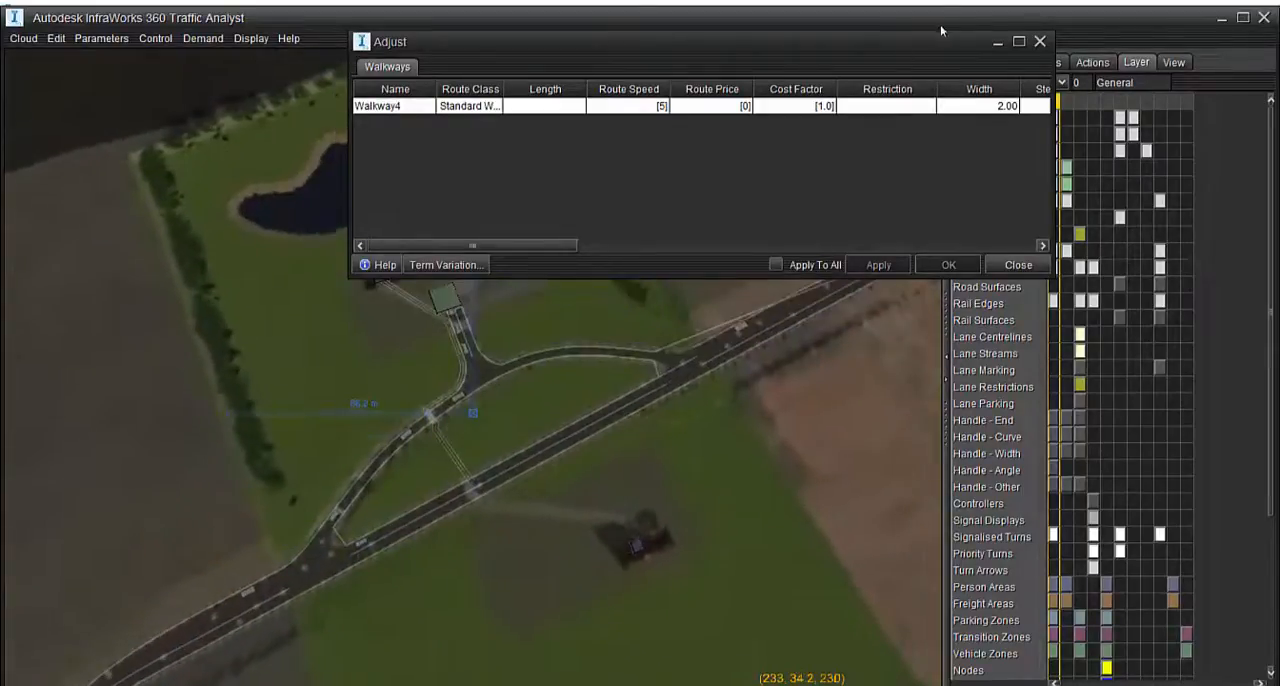
Move Walkway4's end control point beside Crossing1 sideways into line with the crossing, giving a length of 21.80
click(1040, 41)
scroll(481, 433, up, 3)
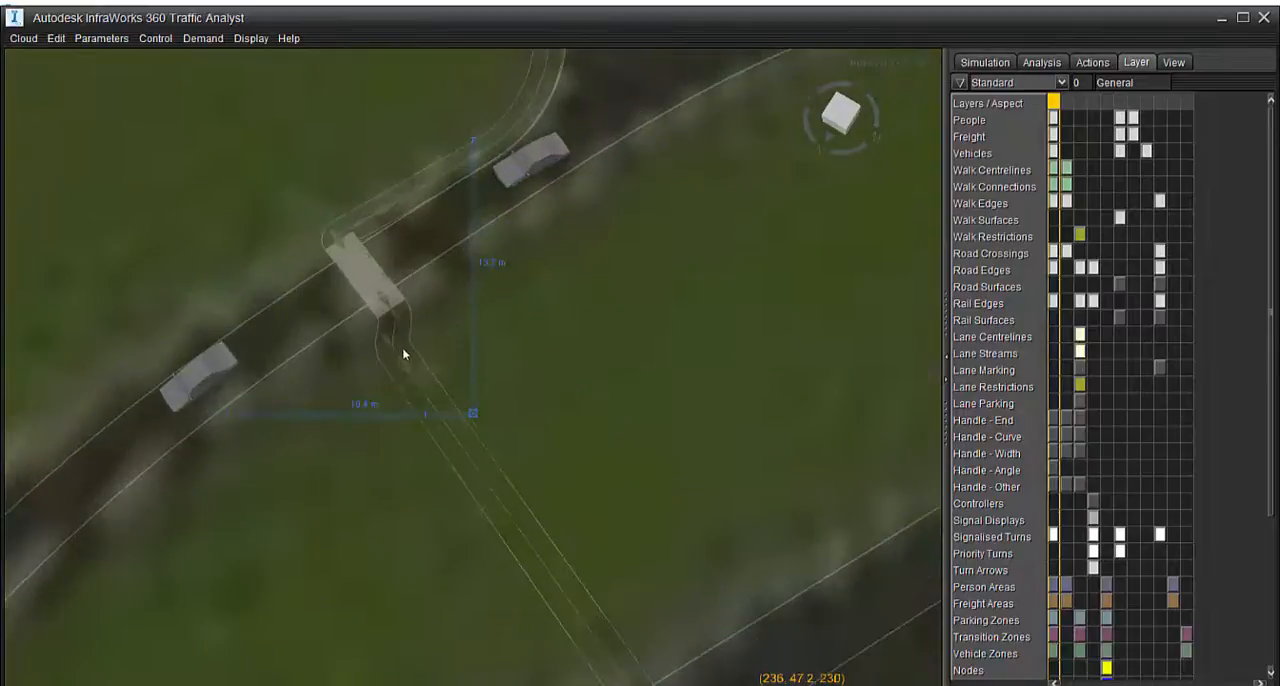
double_click(407, 365)
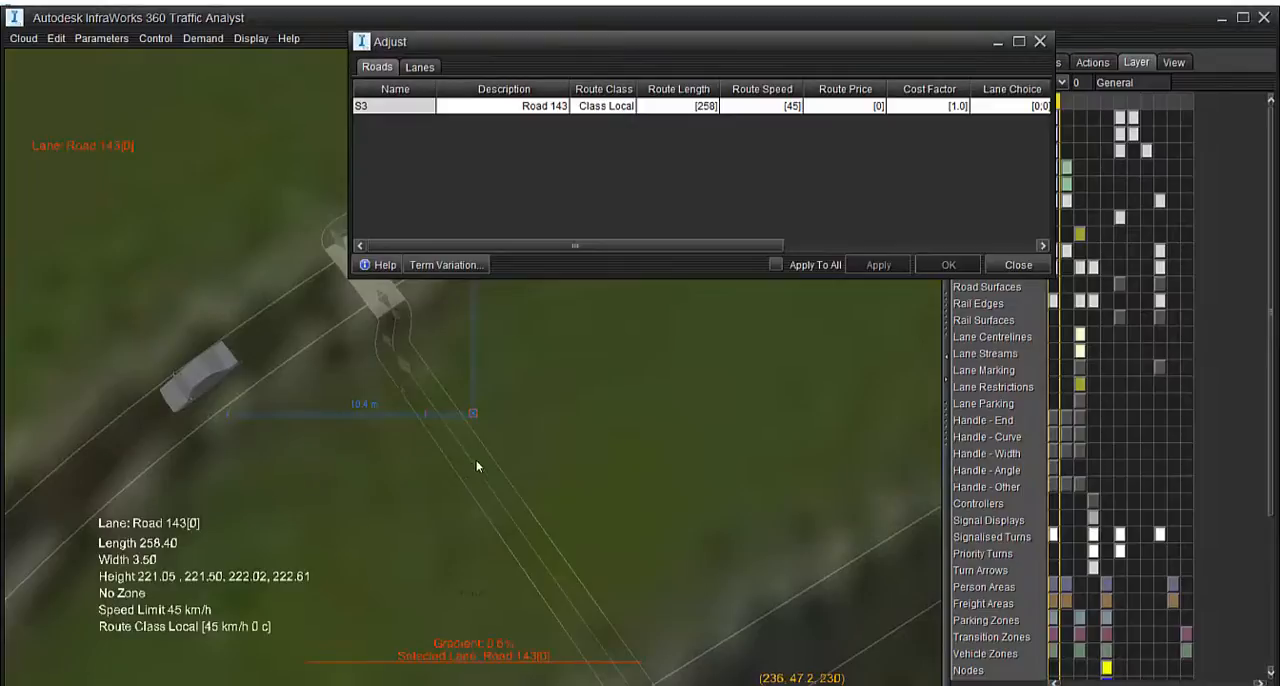
click(1041, 44)
middle_drag(611, 349, 622, 225)
middle_drag(546, 400, 534, 297)
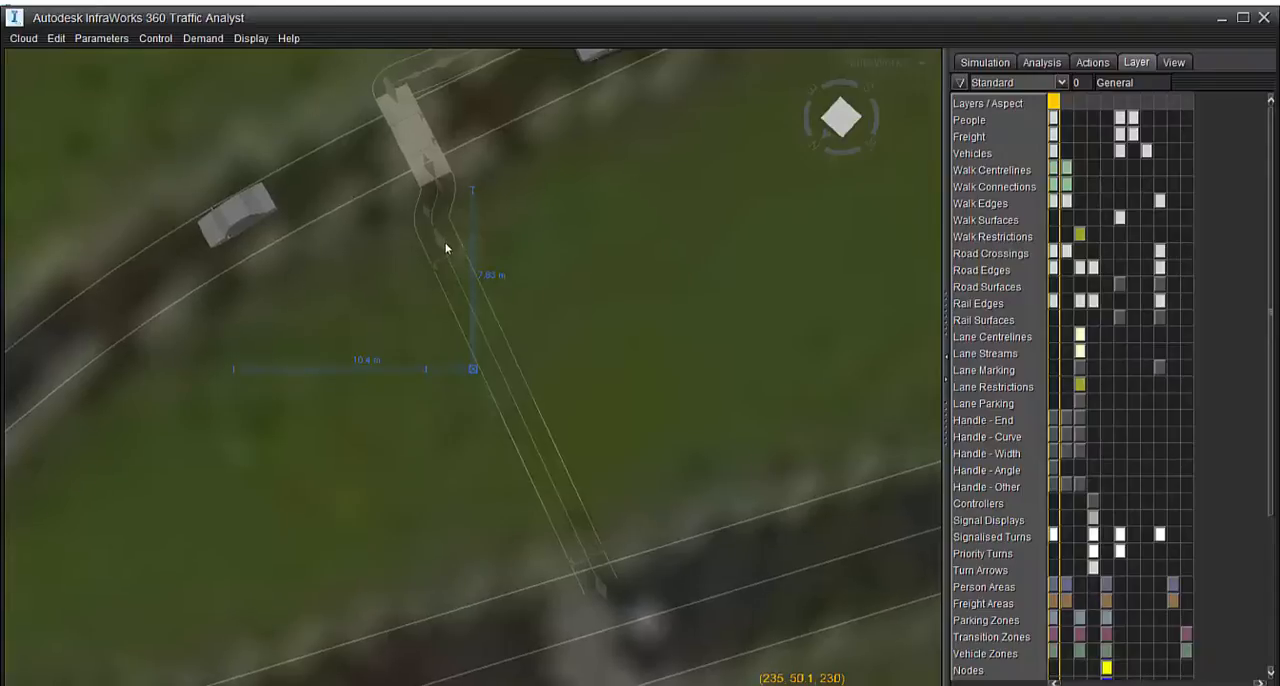
click(455, 290)
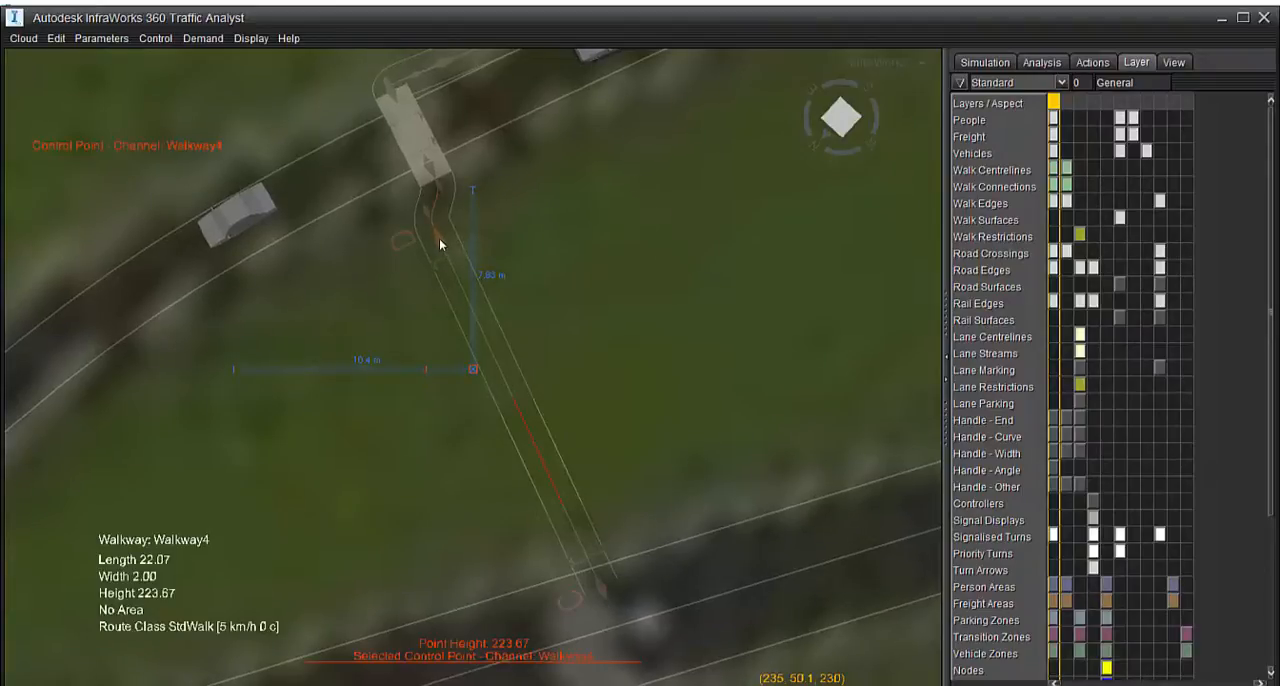
drag(440, 240, 468, 240)
Move Walkway4's far end control point to the near edge of the main road, just short of the lanes
middle_drag(652, 338, 610, 168)
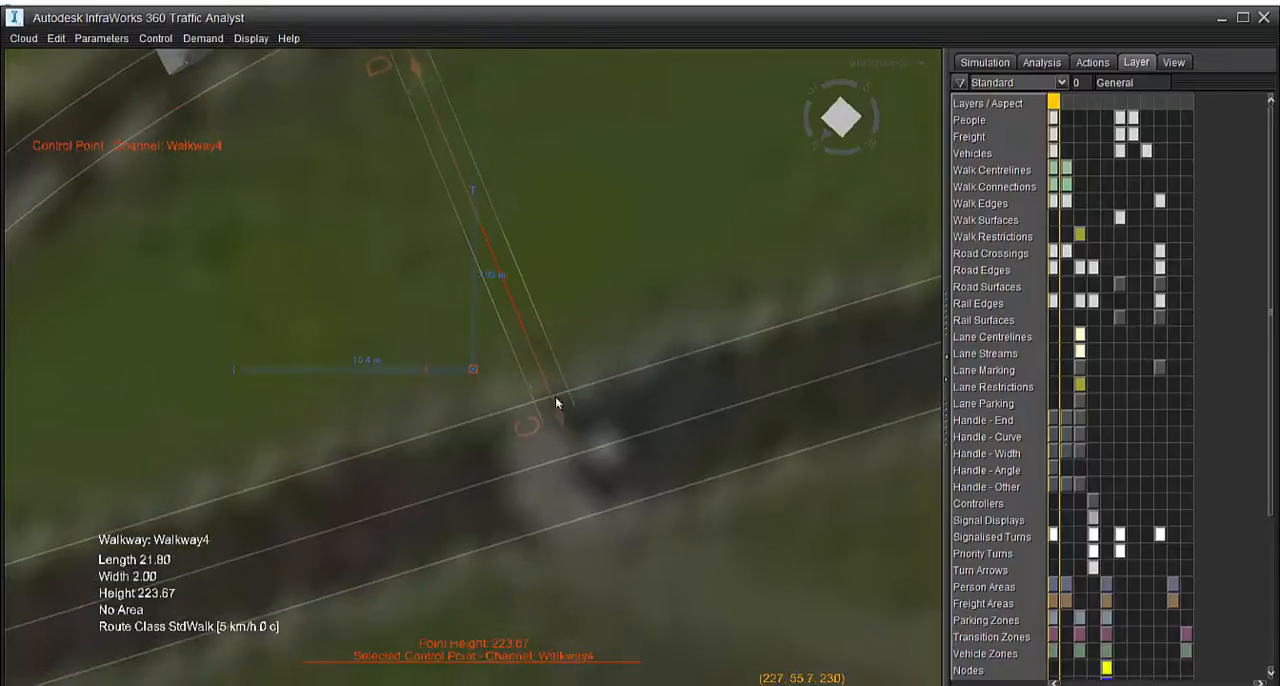
double_click(560, 418)
drag(560, 418, 517, 394)
click(557, 401)
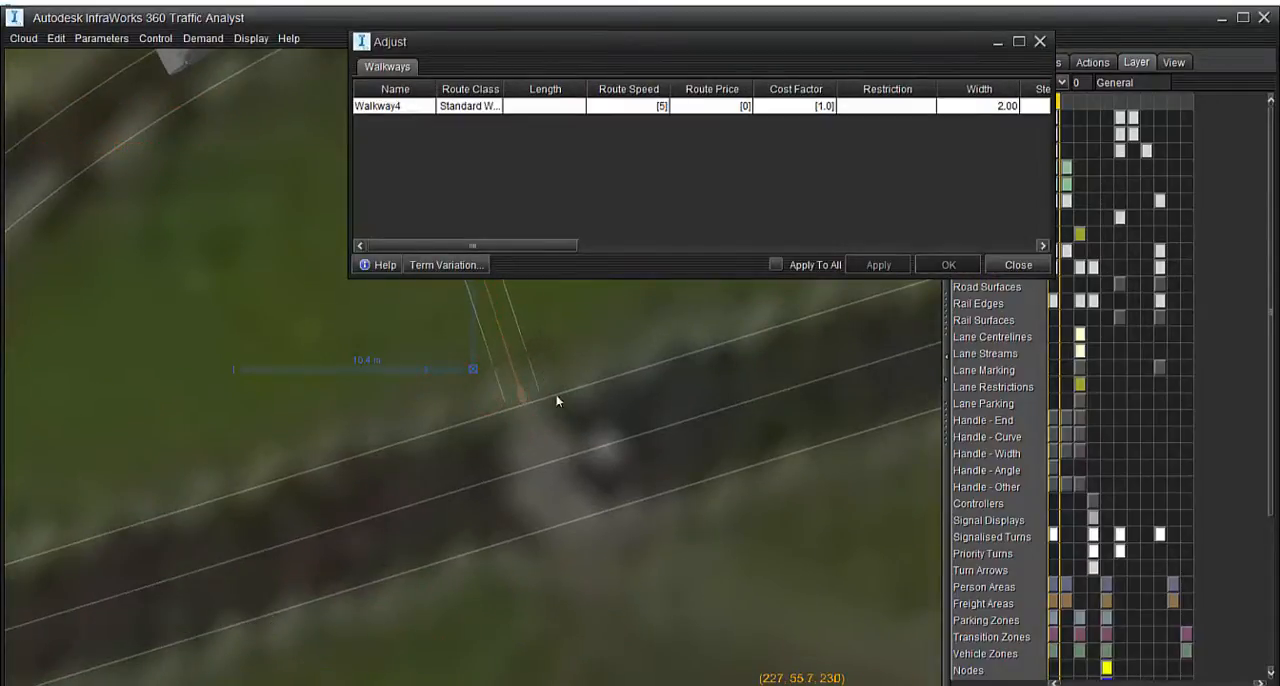
Select both lanes of the main Road 143 and create a Signalised, Pedestrian Activated (Pelican) crossing at the Middle position
click(551, 482)
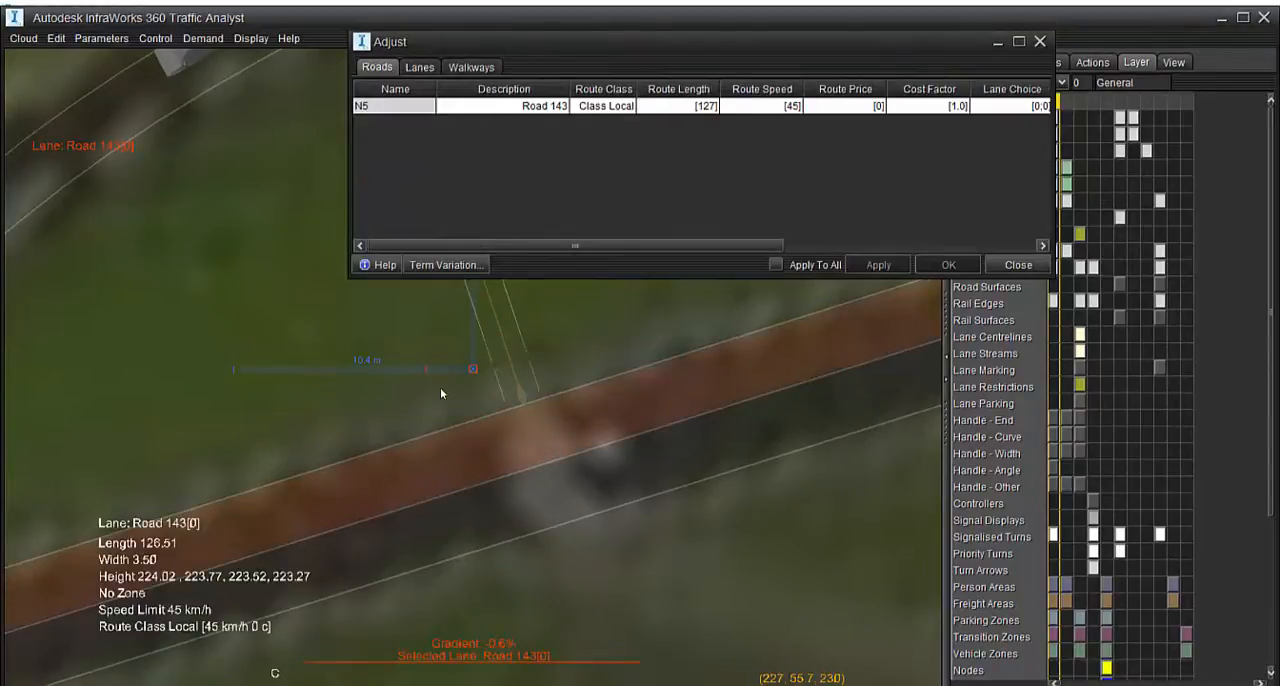
scroll(553, 444, down, 3)
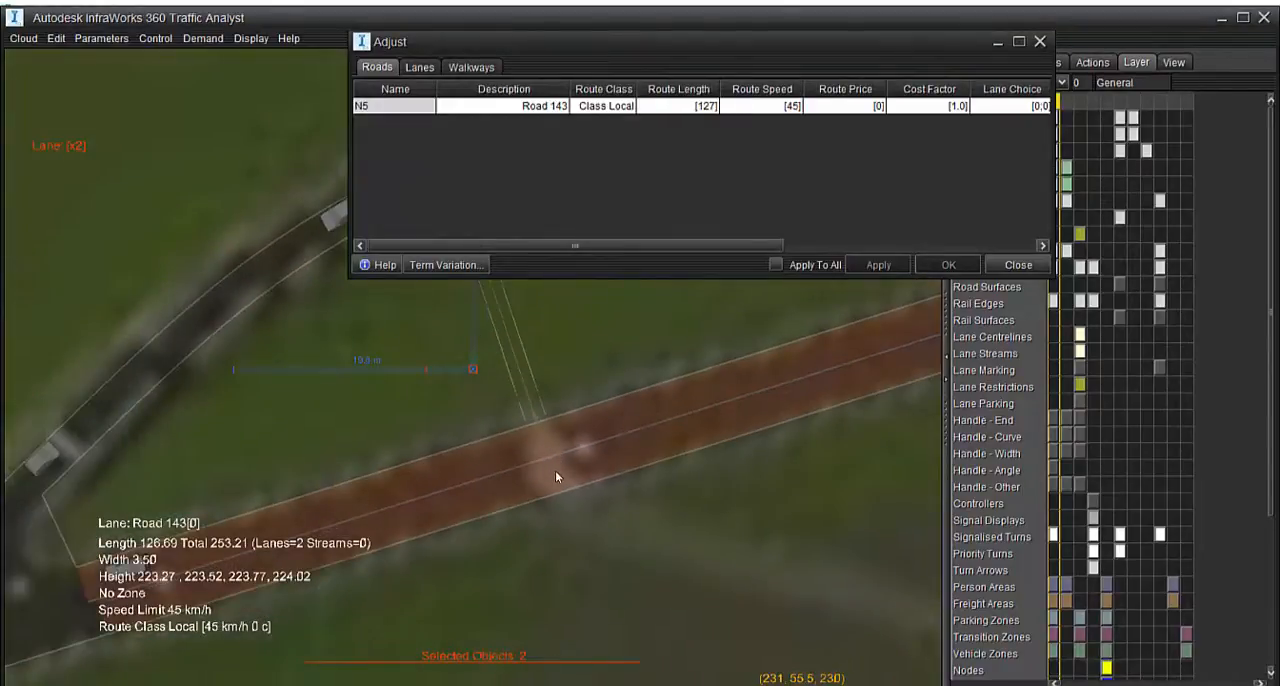
right_click(553, 470)
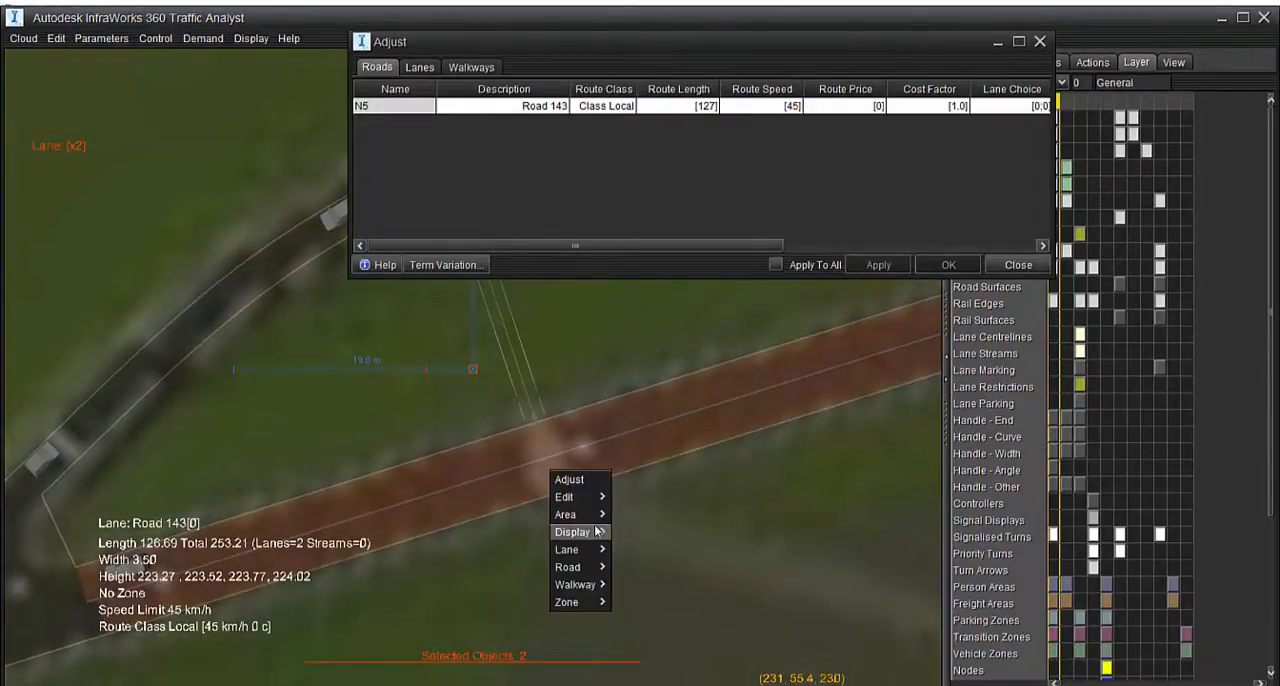
mouse_move(580, 556)
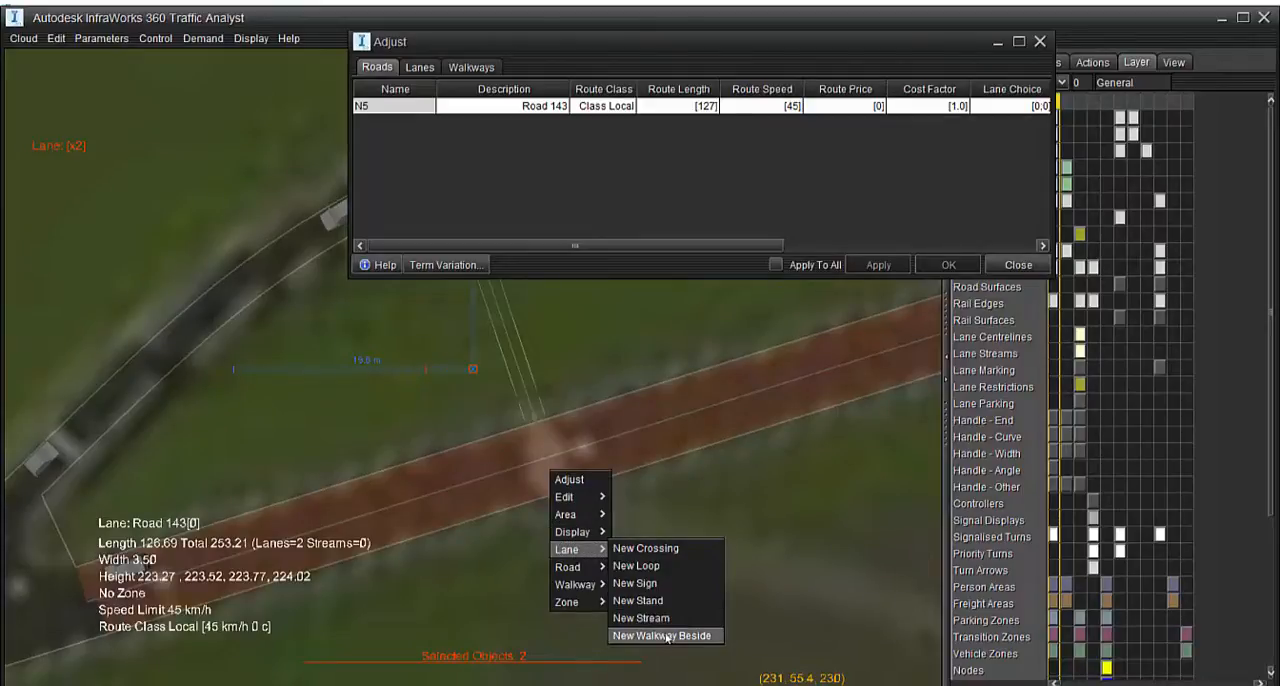
click(530, 450)
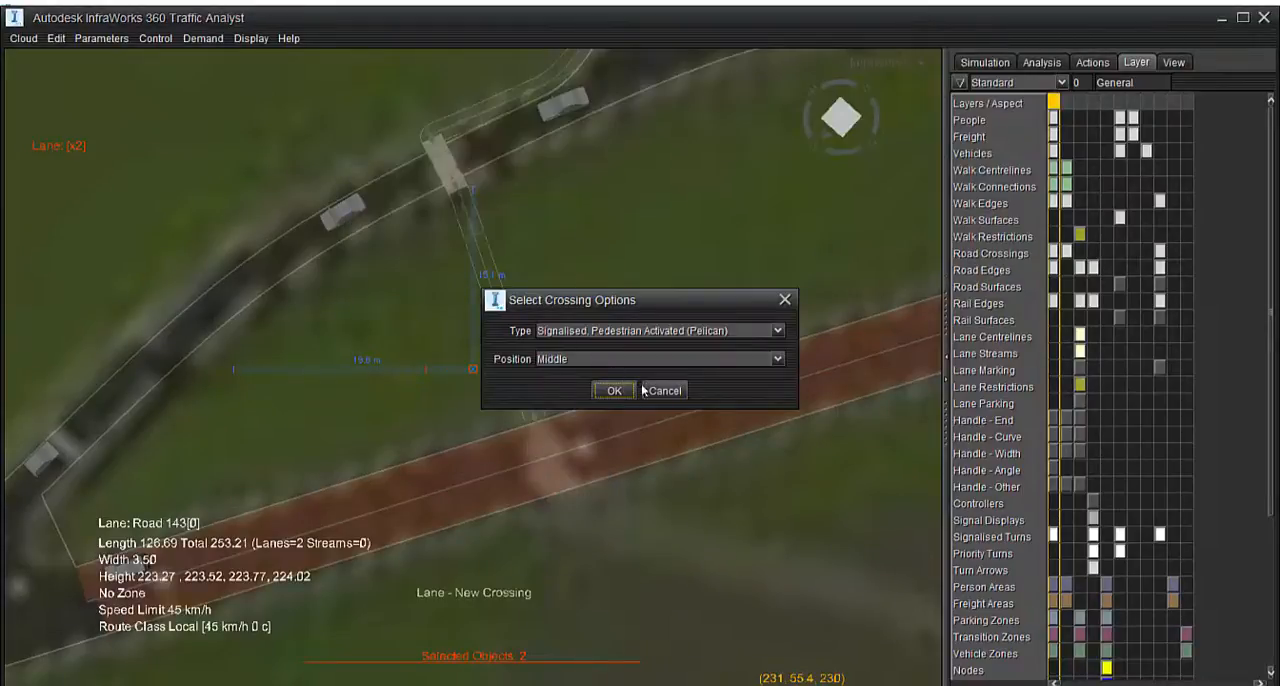
click(612, 390)
click(614, 470)
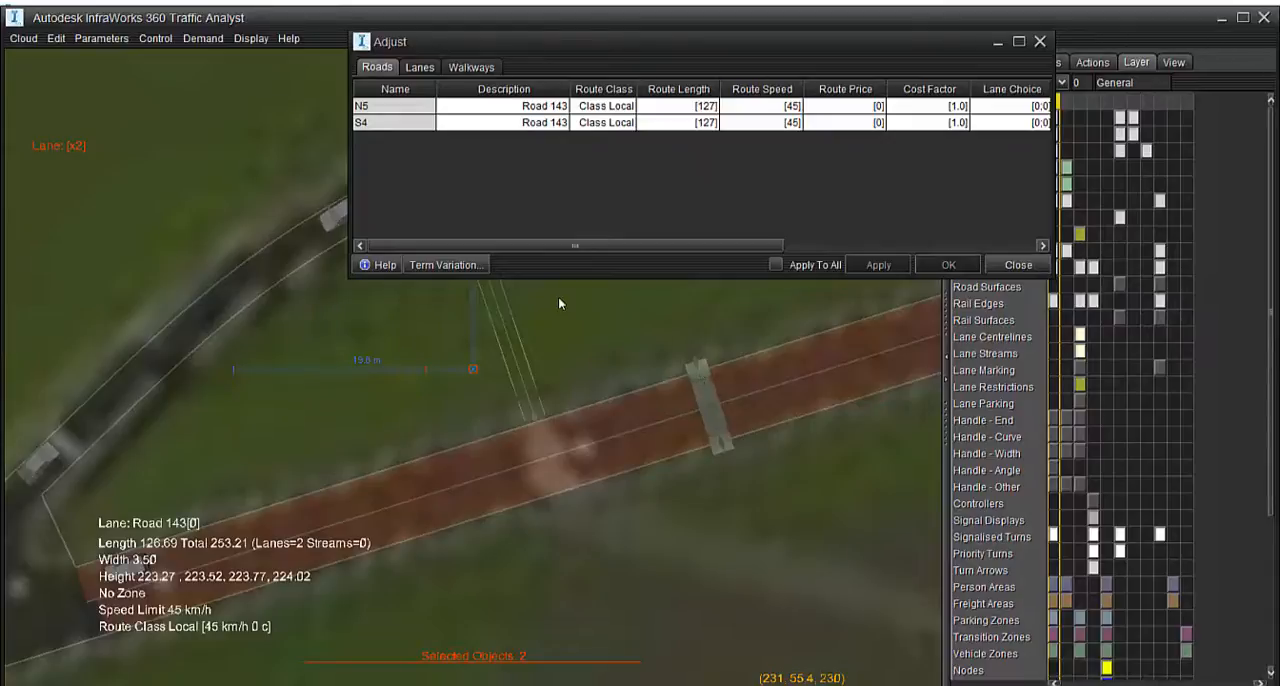
Move Crossing2 along the road into line with Walkway4 and pull the walkway's end back from it to a length of 19.30
drag(705, 400, 521, 467)
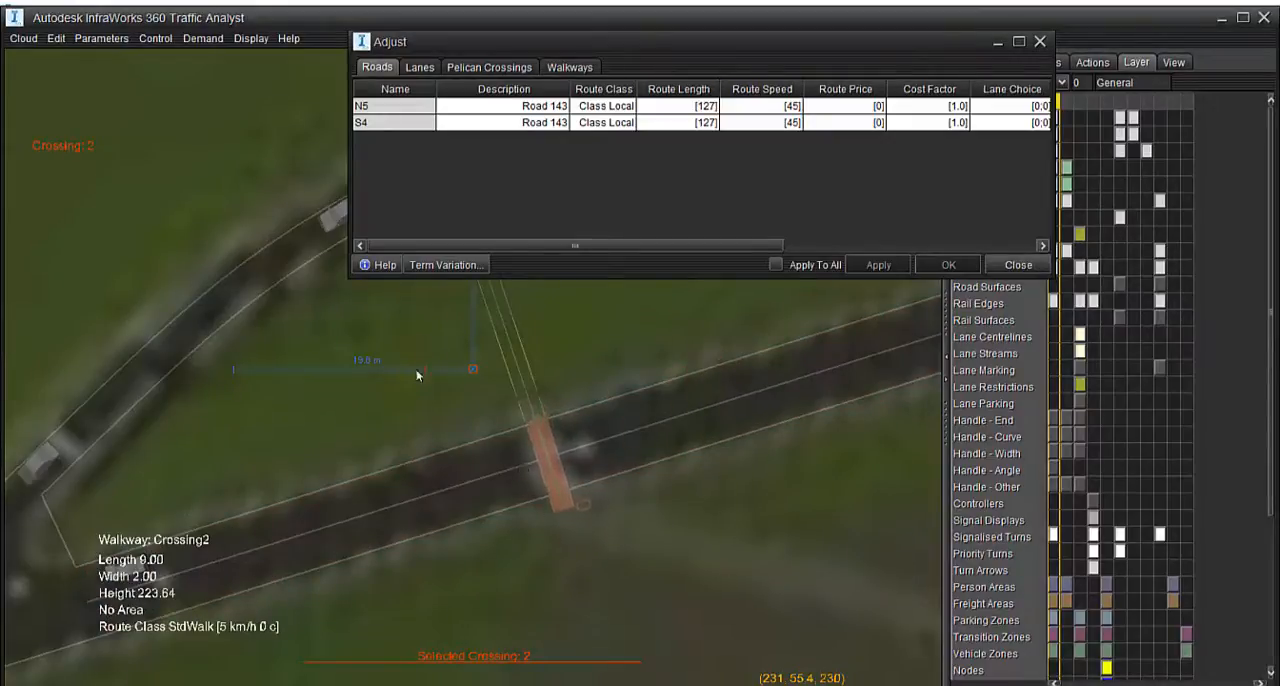
scroll(531, 443, up, 5)
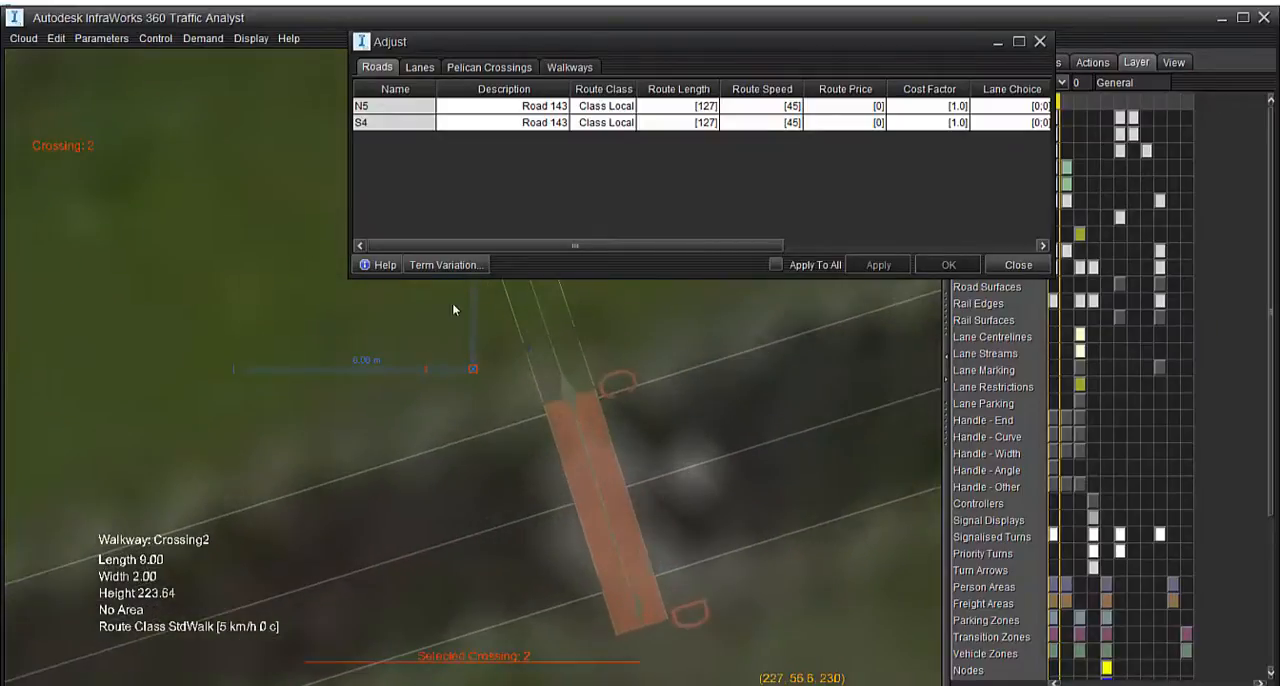
drag(567, 382, 556, 355)
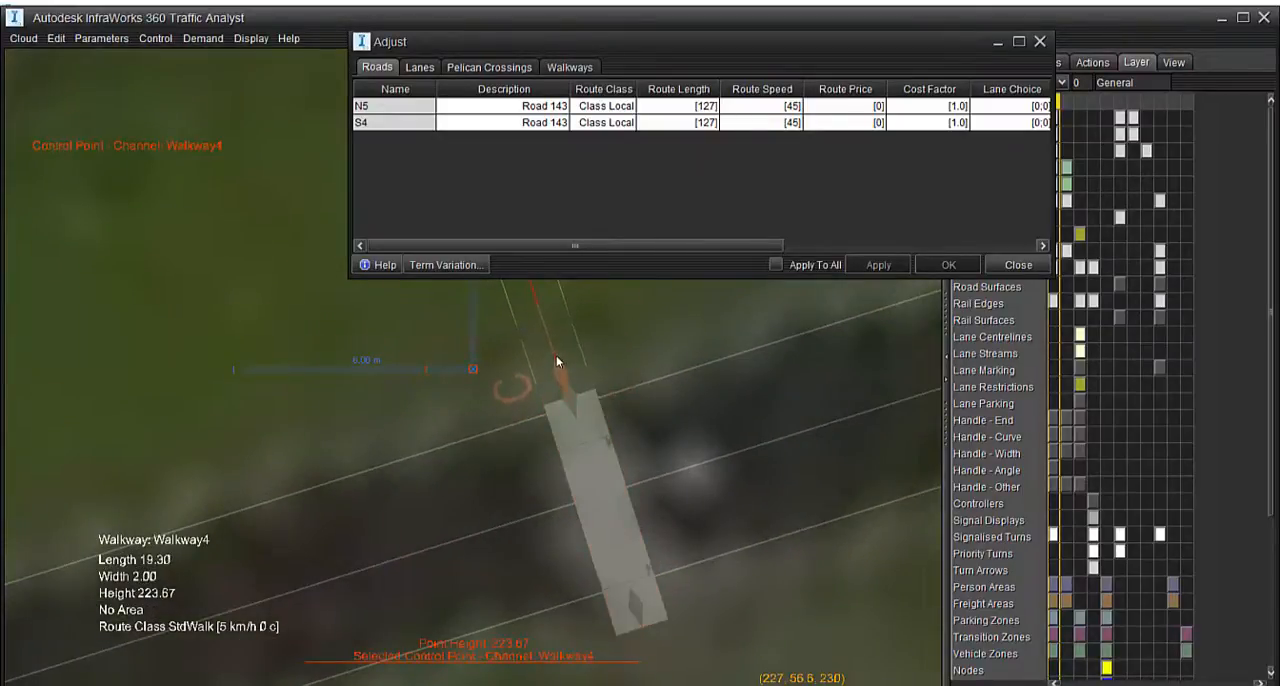
Select Crossing2's control point together with Walkway4's end control point and create a new walkway connection between them
key(ctrl+a)
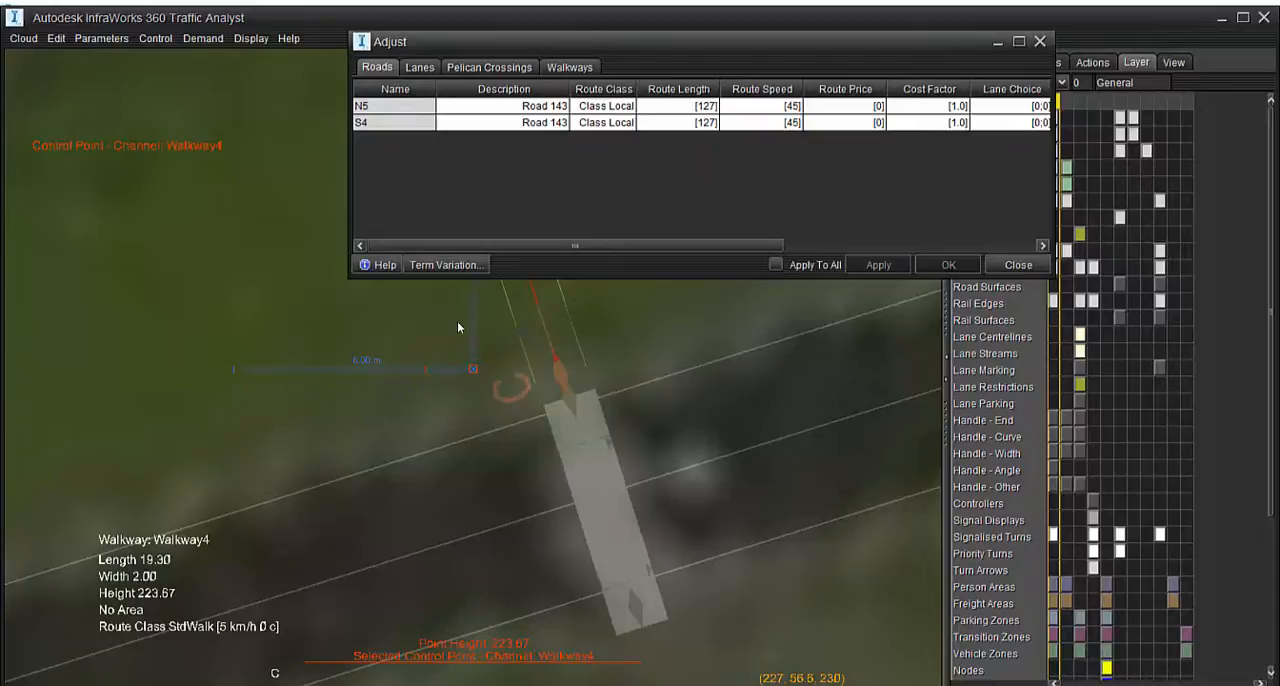
click(570, 401)
right_click(567, 404)
mouse_move(588, 508)
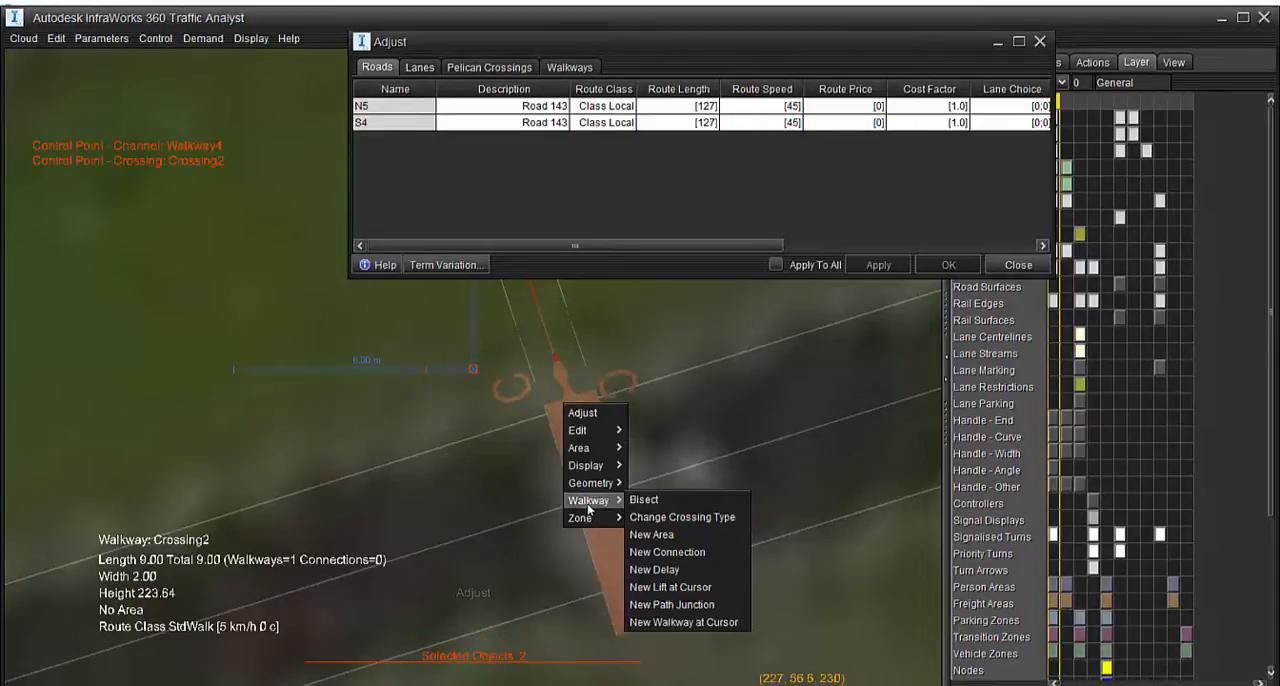
click(656, 534)
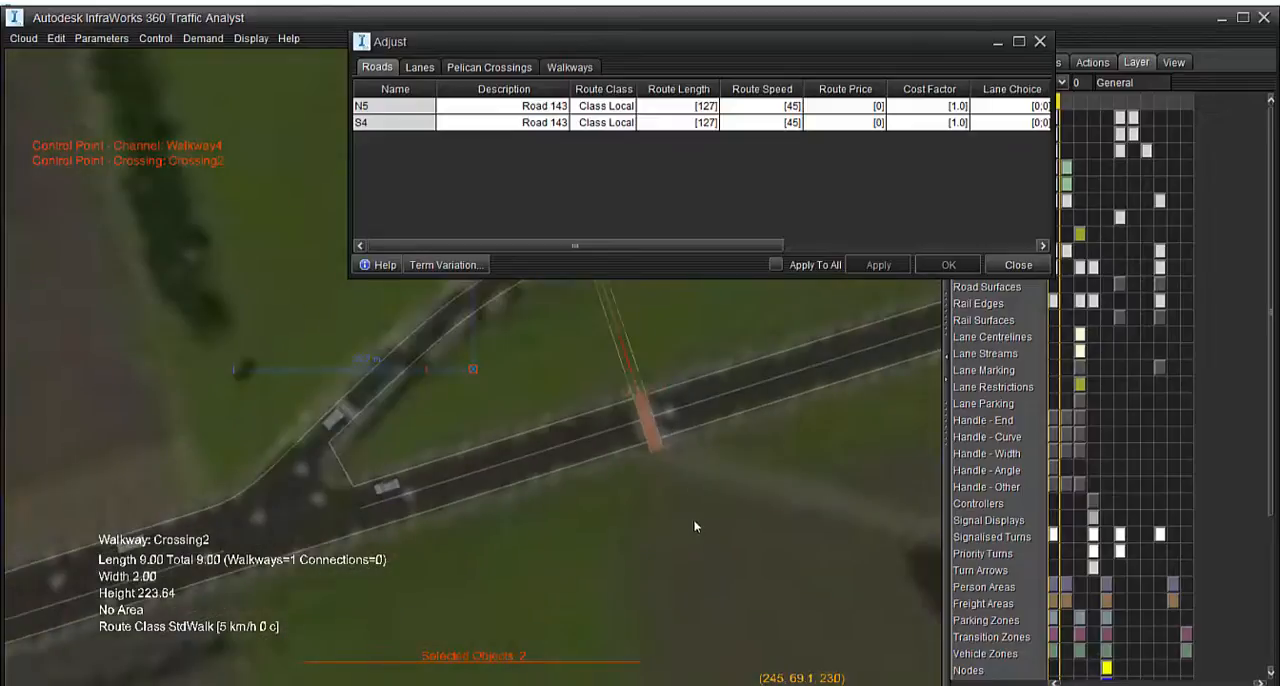
scroll(696, 526, down, 3)
drag(710, 538, 749, 526)
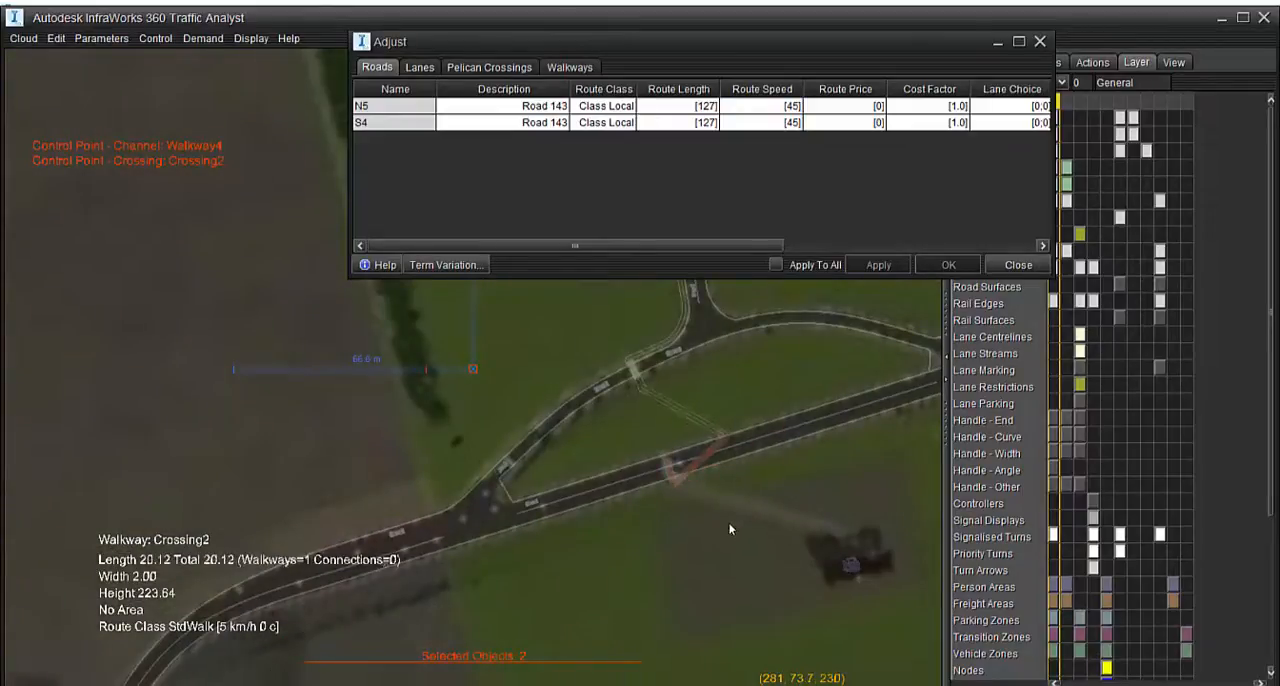
key(ctrl+z)
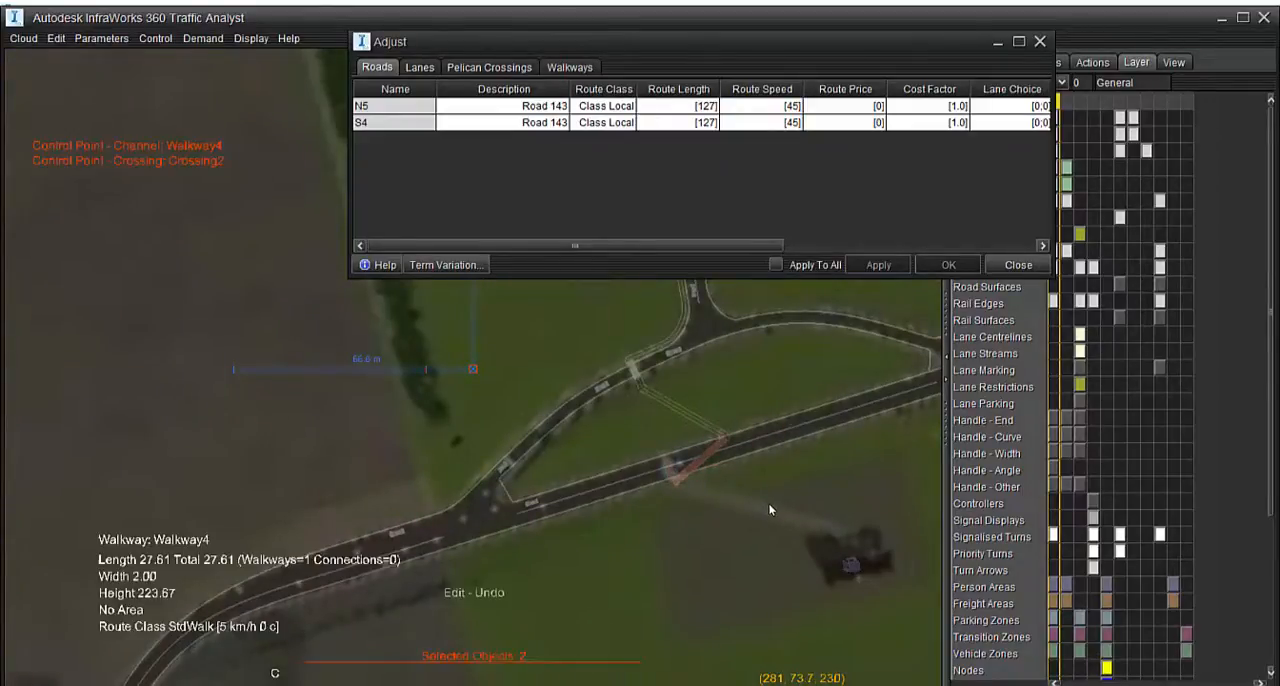
key(ctrl+z)
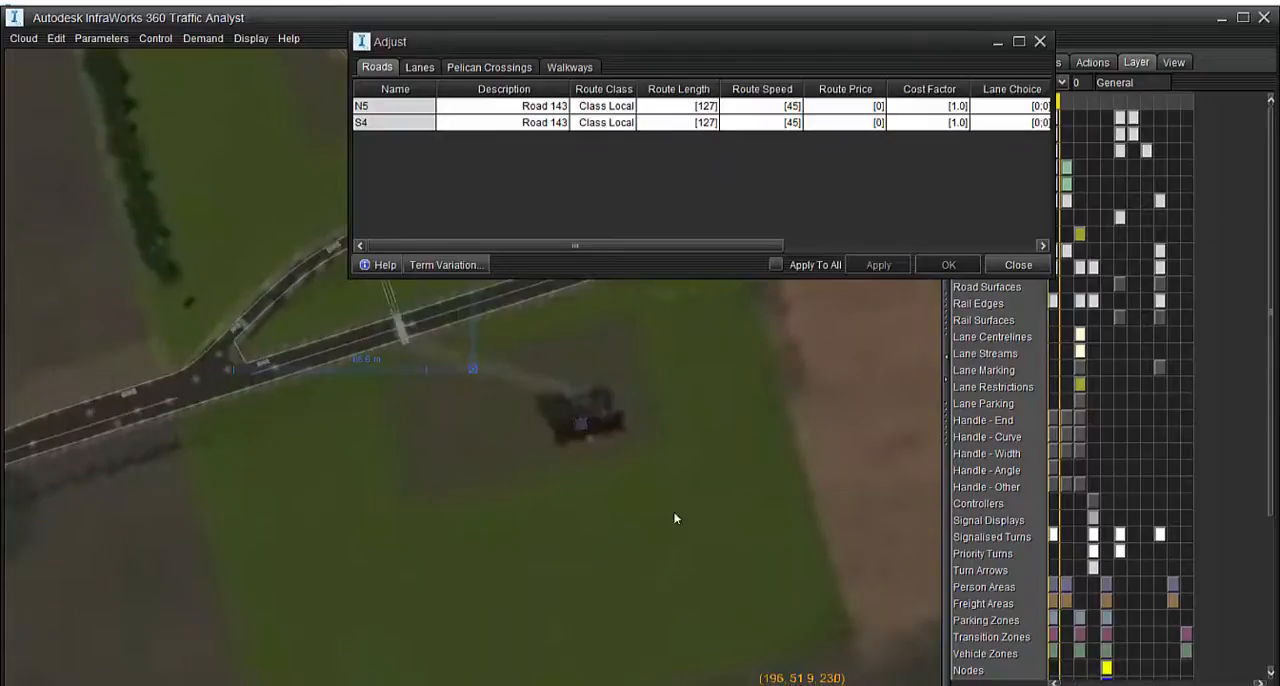
Create Walkway5 from the building area across the main road towards Crossing2, with class Standard Walk, width 2.00 and length 51.1
scroll(479, 429, up, 3)
middle_drag(489, 442, 300, 430)
middle_drag(457, 460, 412, 289)
click(1044, 44)
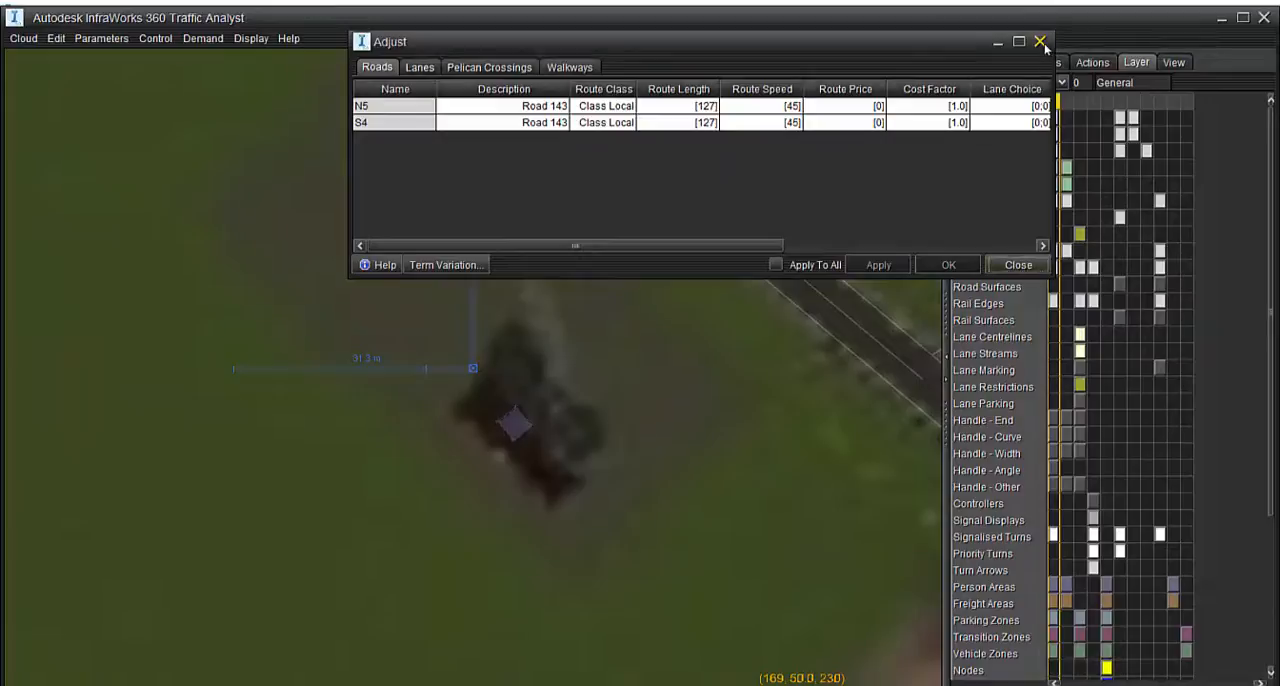
scroll(594, 366, down, 3)
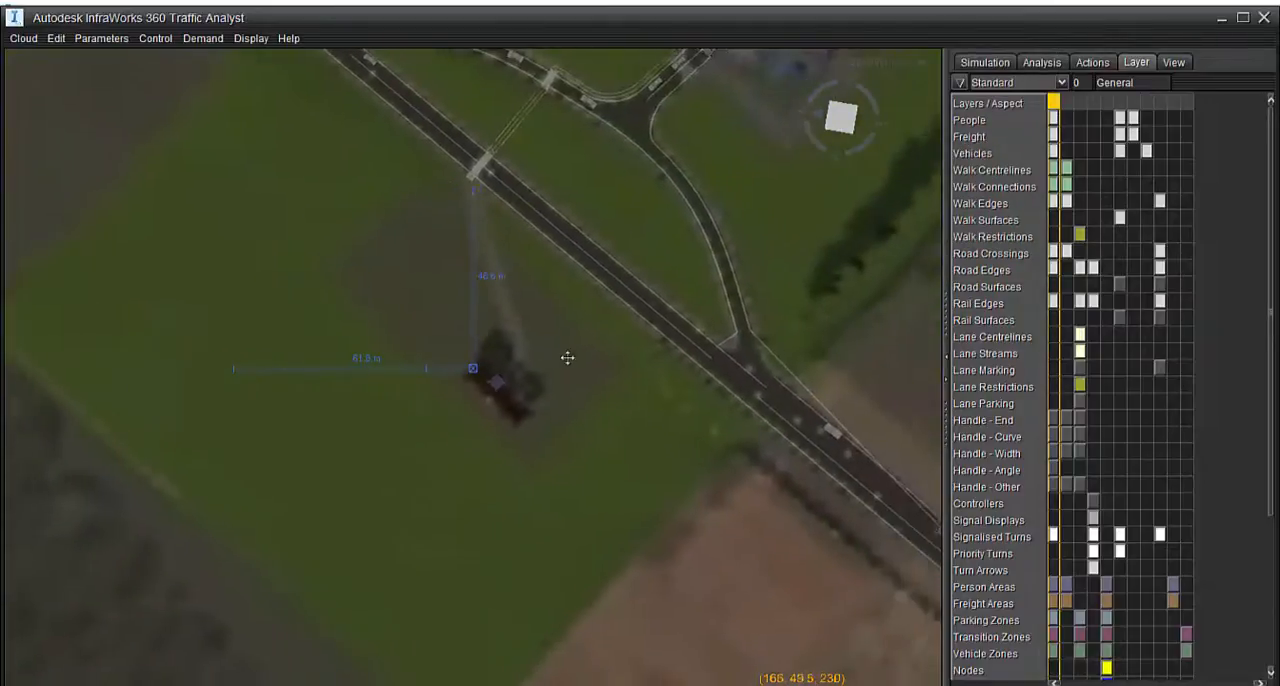
middle_drag(543, 343, 550, 345)
scroll(551, 347, down, 1)
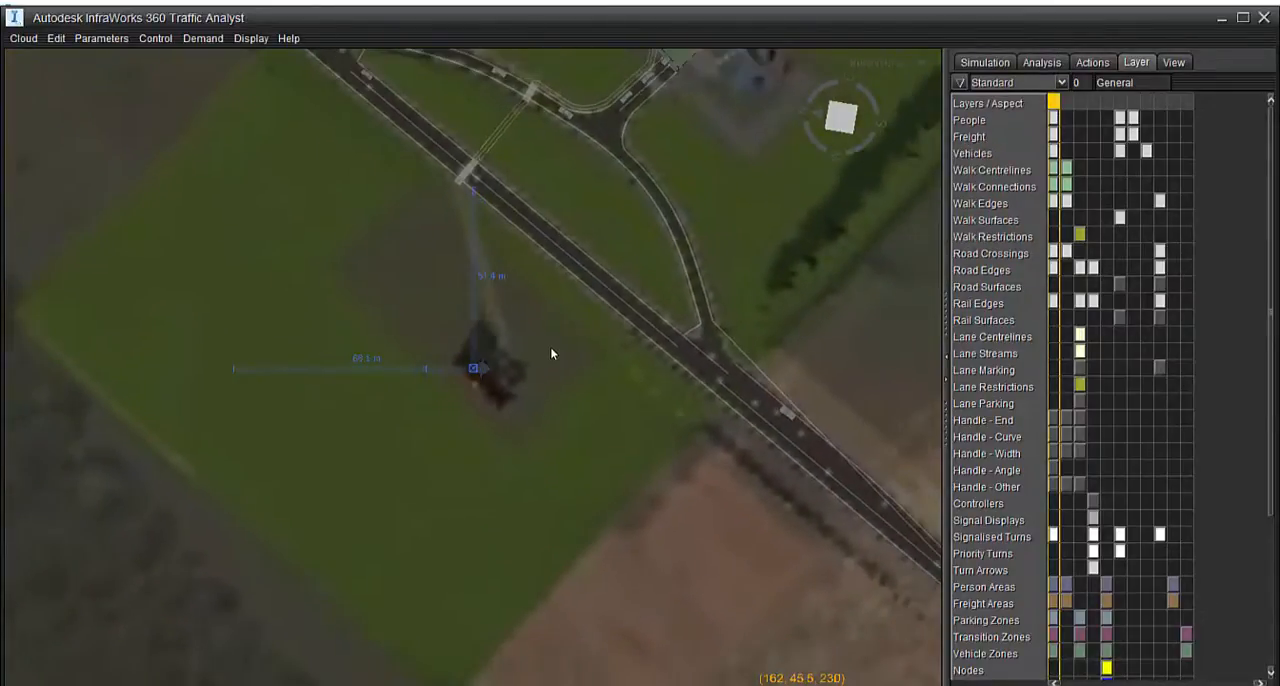
right_drag(551, 348, 523, 363)
middle_drag(526, 368, 523, 361)
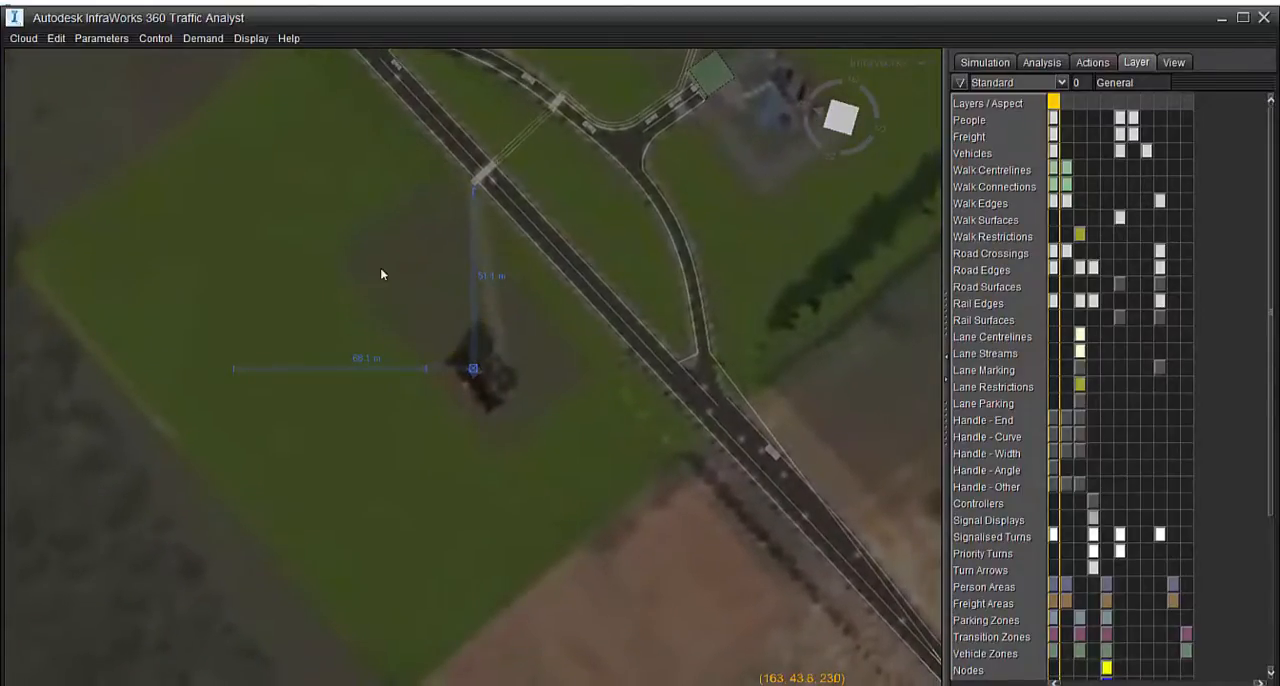
right_click(467, 336)
mouse_move(503, 397)
click(560, 412)
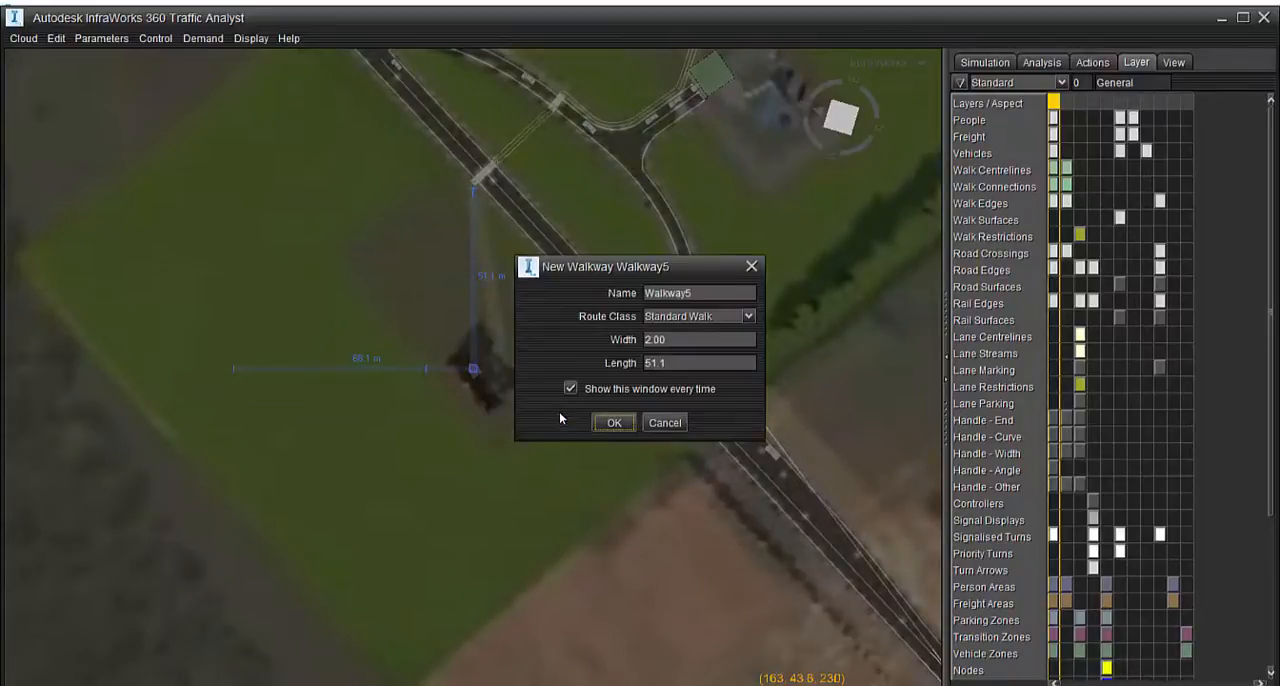
click(602, 420)
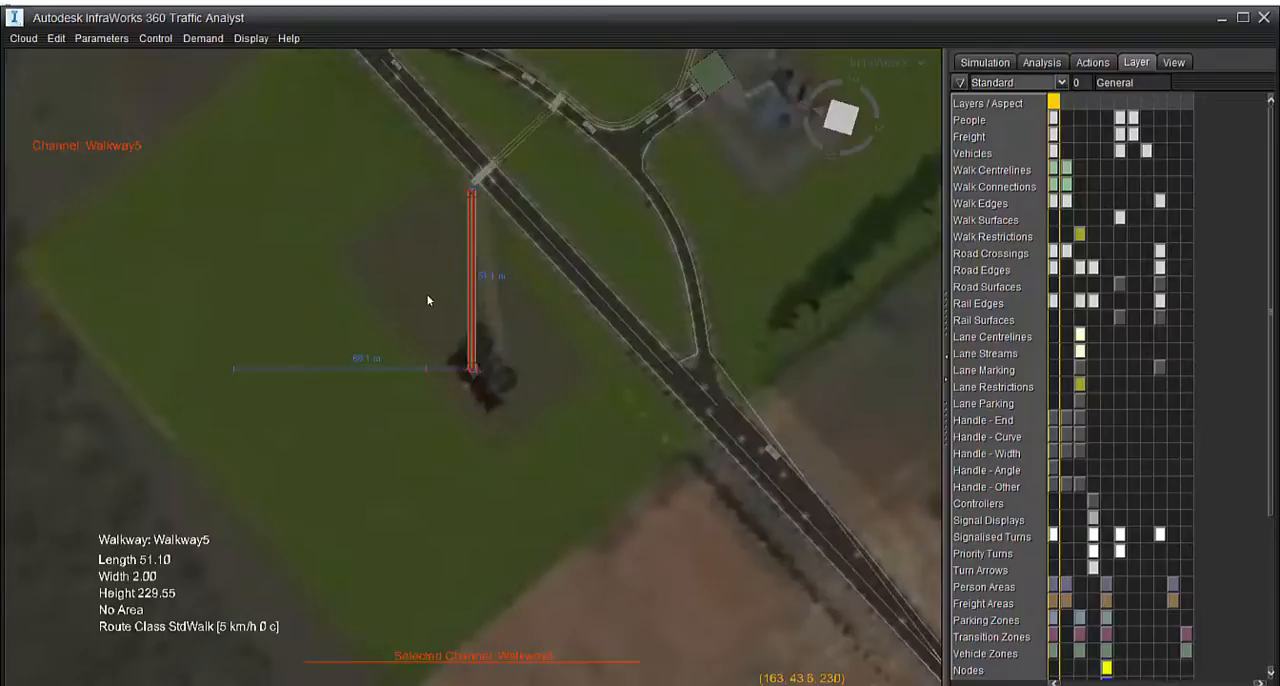
Lower Walkway5 from a perspective view to a height of 223.86, level with the ground, and return to the plan view
click(533, 369)
drag(486, 402, 486, 674)
right_drag(486, 674, 649, 523)
drag(649, 523, 612, 508)
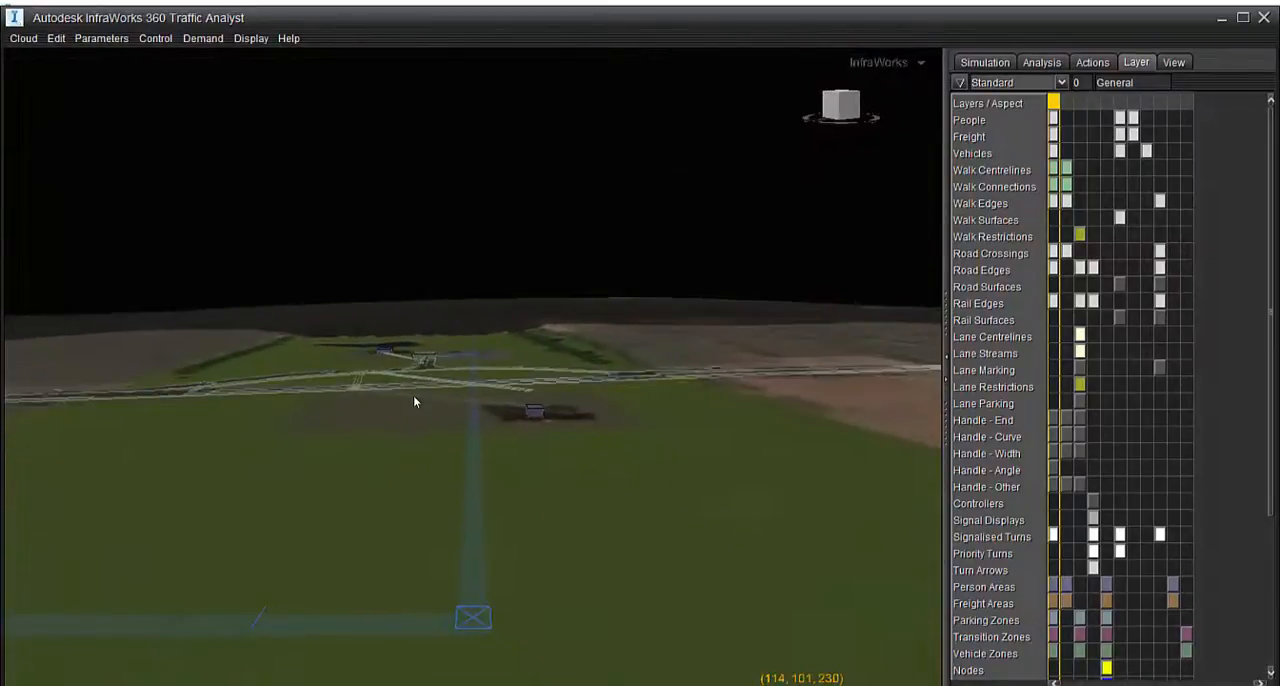
scroll(414, 397, up, 5)
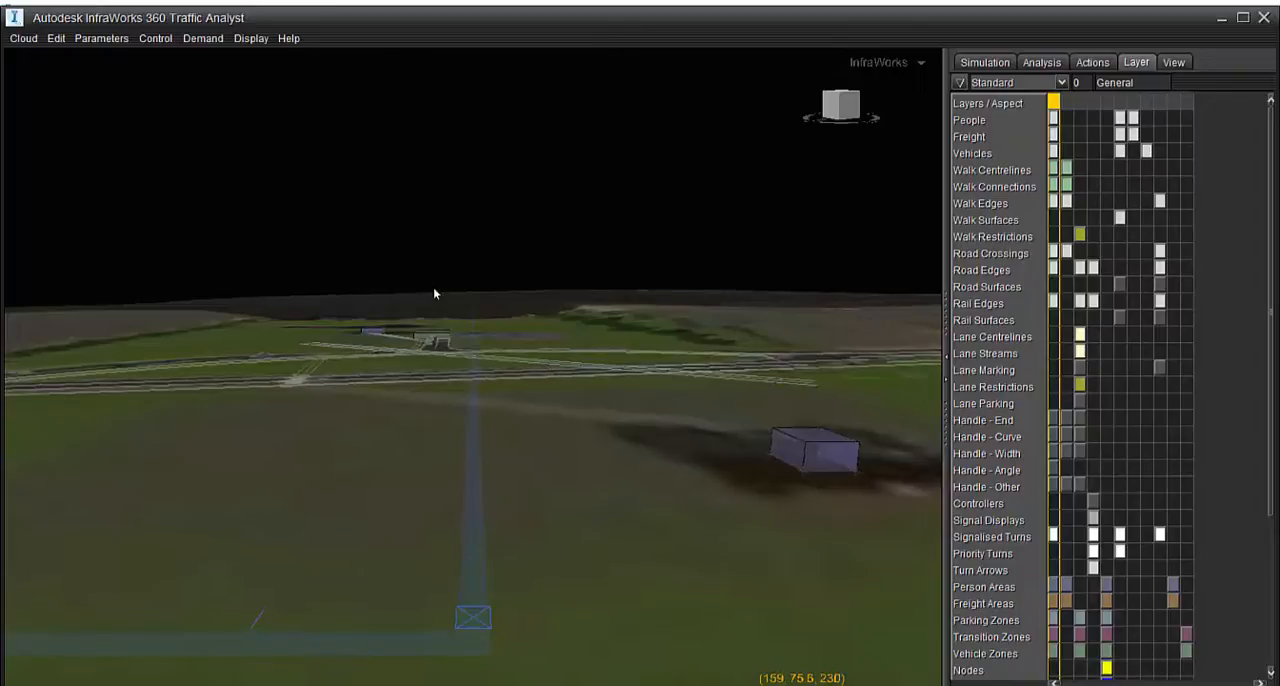
click(547, 363)
drag(547, 363, 555, 427)
click(558, 472)
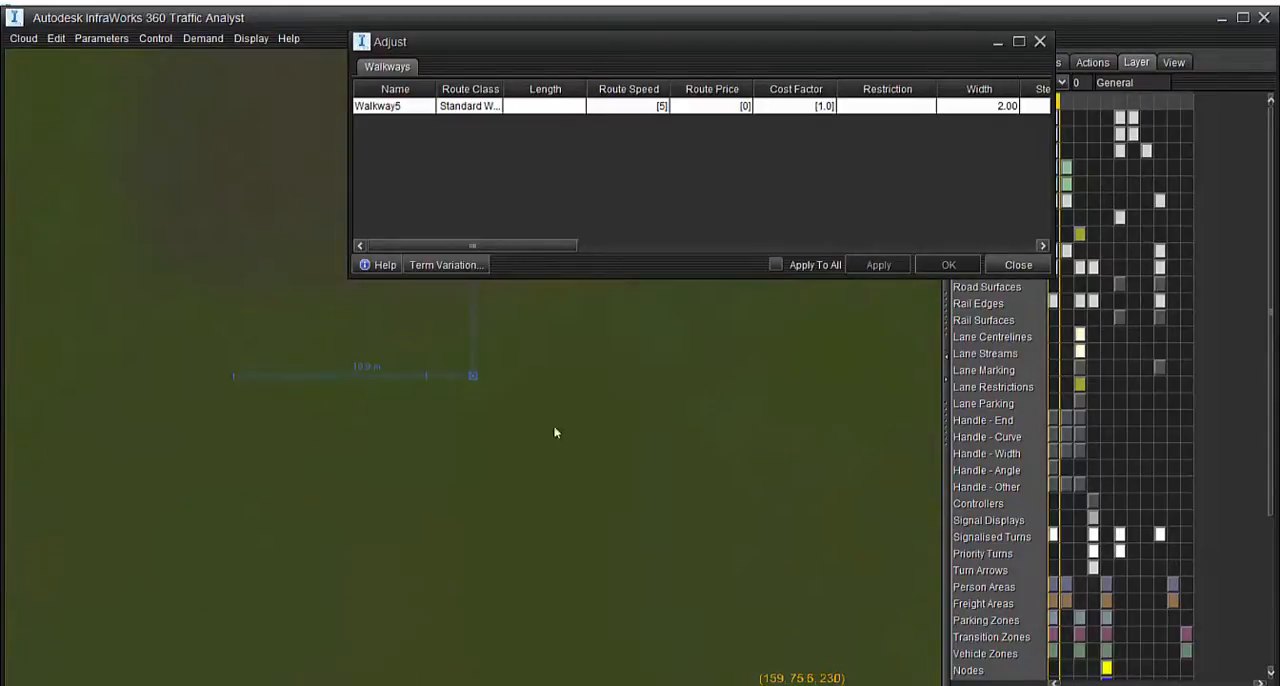
Select Crossing2's outer control point together with Walkway5's near end control point and create a new walkway connection between them
scroll(458, 445, up, 3)
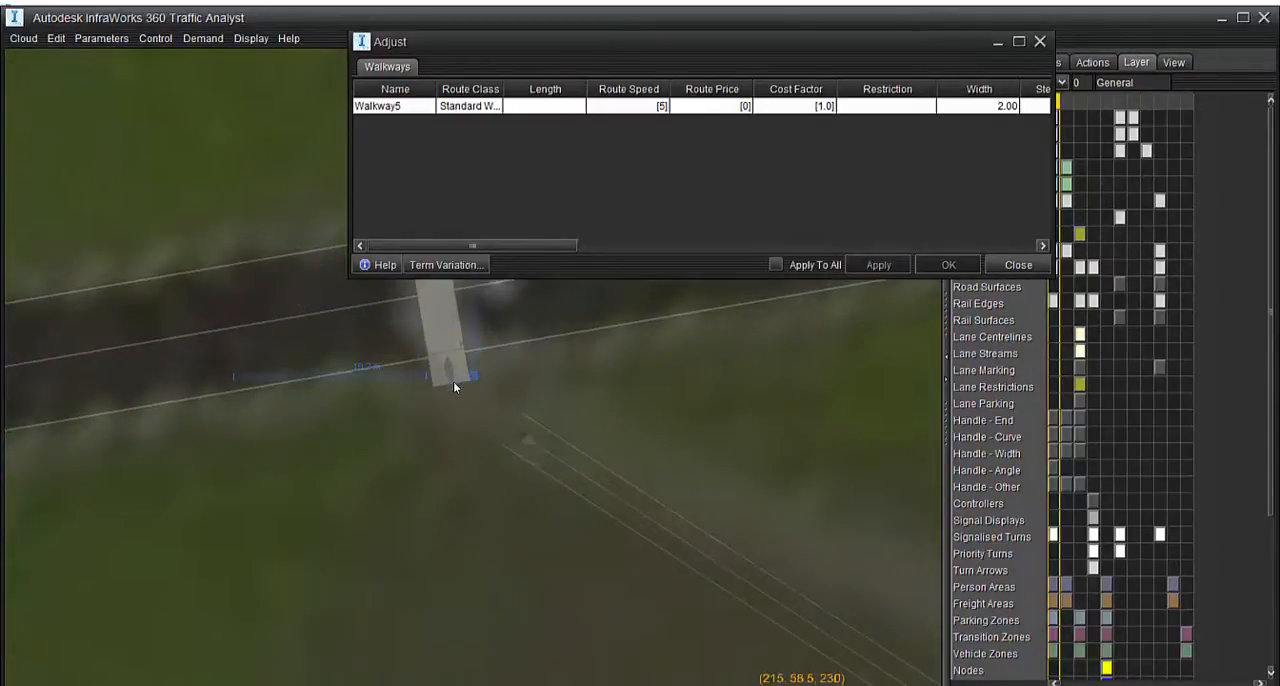
click(450, 373)
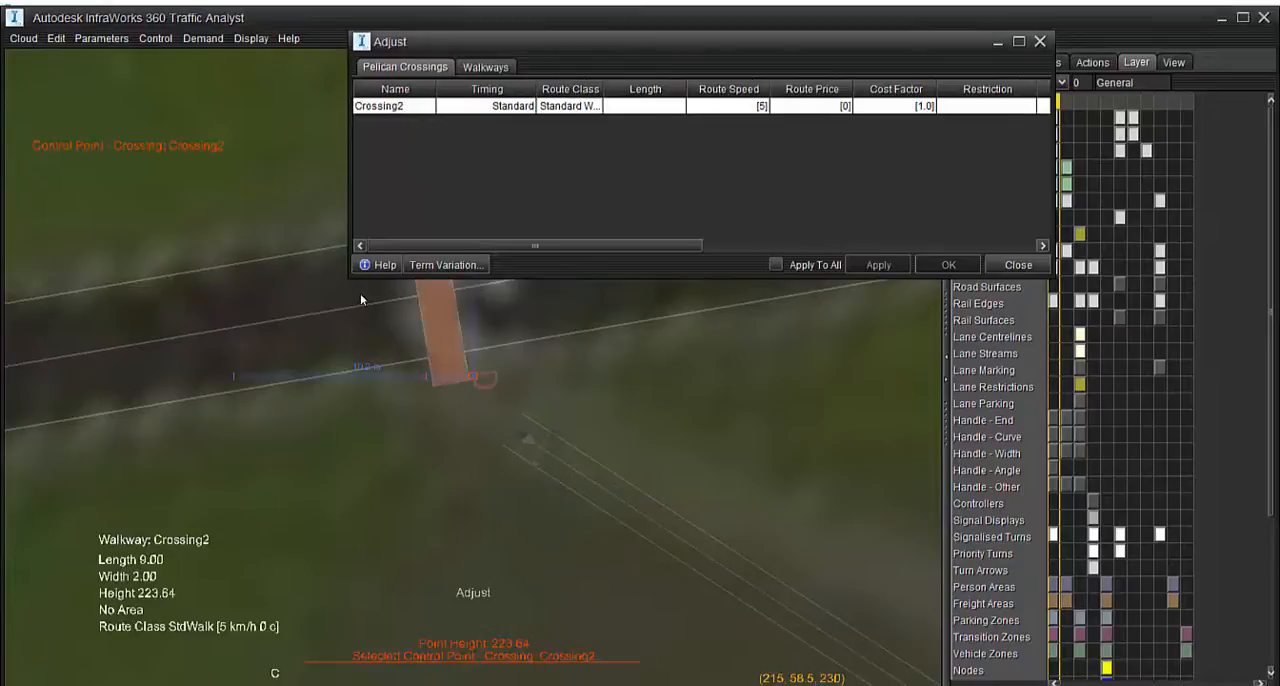
click(522, 437)
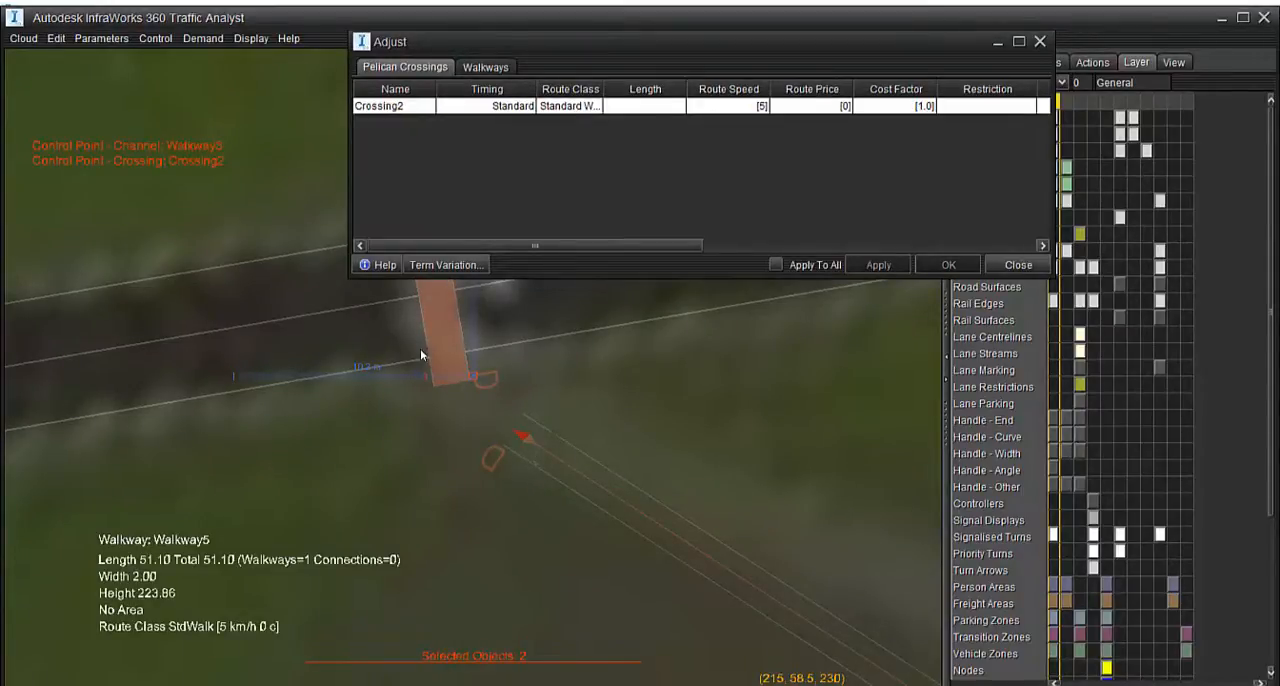
right_click(520, 438)
mouse_move(557, 541)
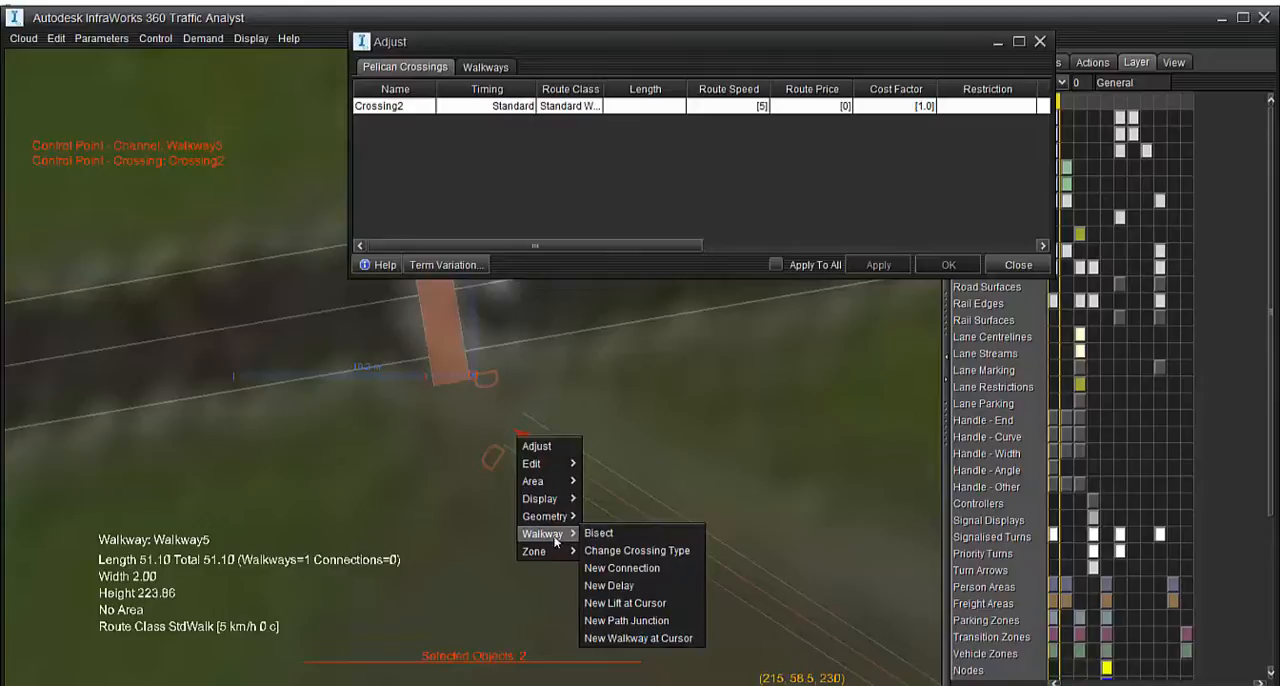
click(627, 568)
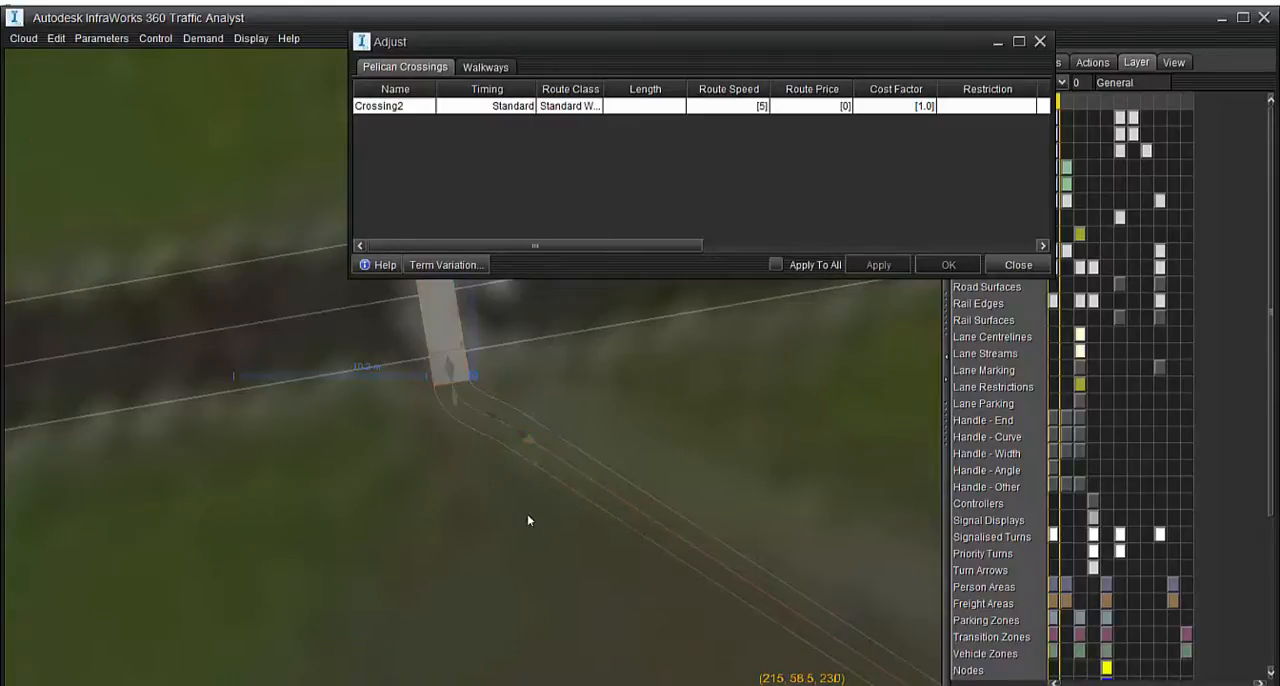
Inspect Walkway5 and the building area at its far end in perspective and plan views, and close the properties
scroll(340, 399, down, 5)
scroll(628, 549, up, 5)
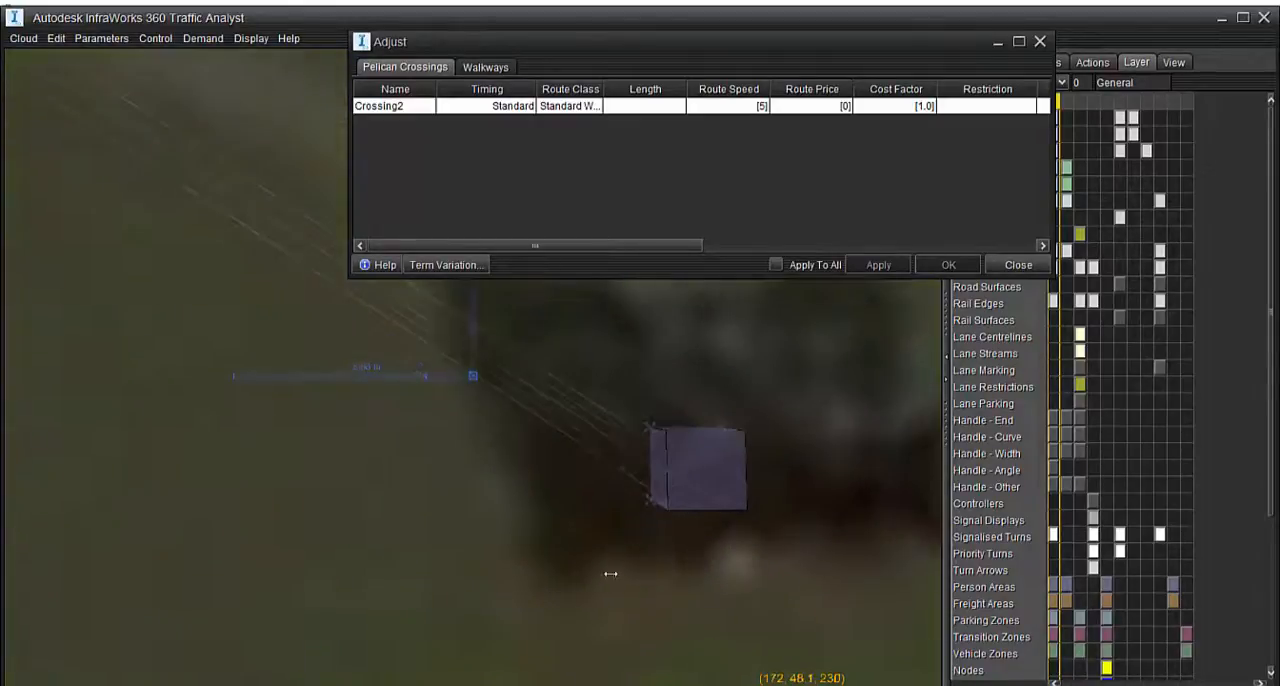
mouse_move(611, 574)
middle_down()
mouse_move(831, 335)
mouse_move(784, 470)
mouse_move(836, 609)
mouse_move(662, 590)
mouse_move(757, 627)
mouse_move(670, 543)
mouse_move(794, 623)
mouse_move(798, 612)
mouse_move(742, 536)
mouse_move(770, 512)
mouse_move(617, 413)
middle_up()
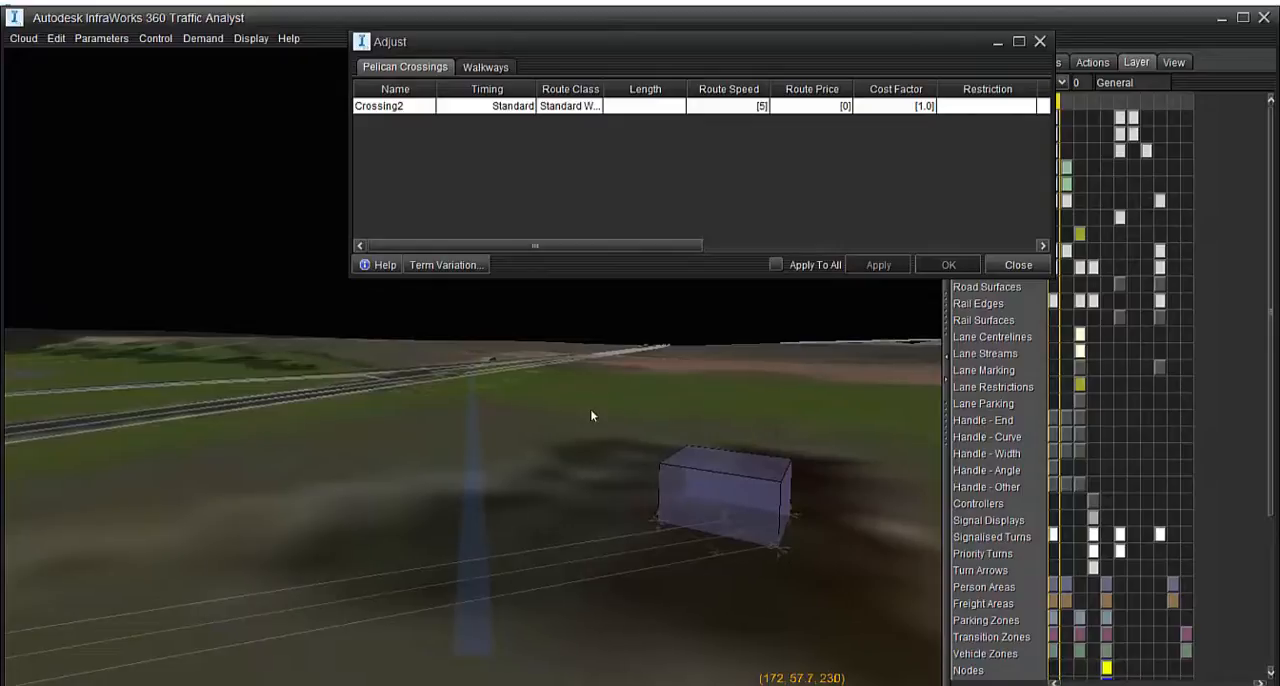
click(746, 506)
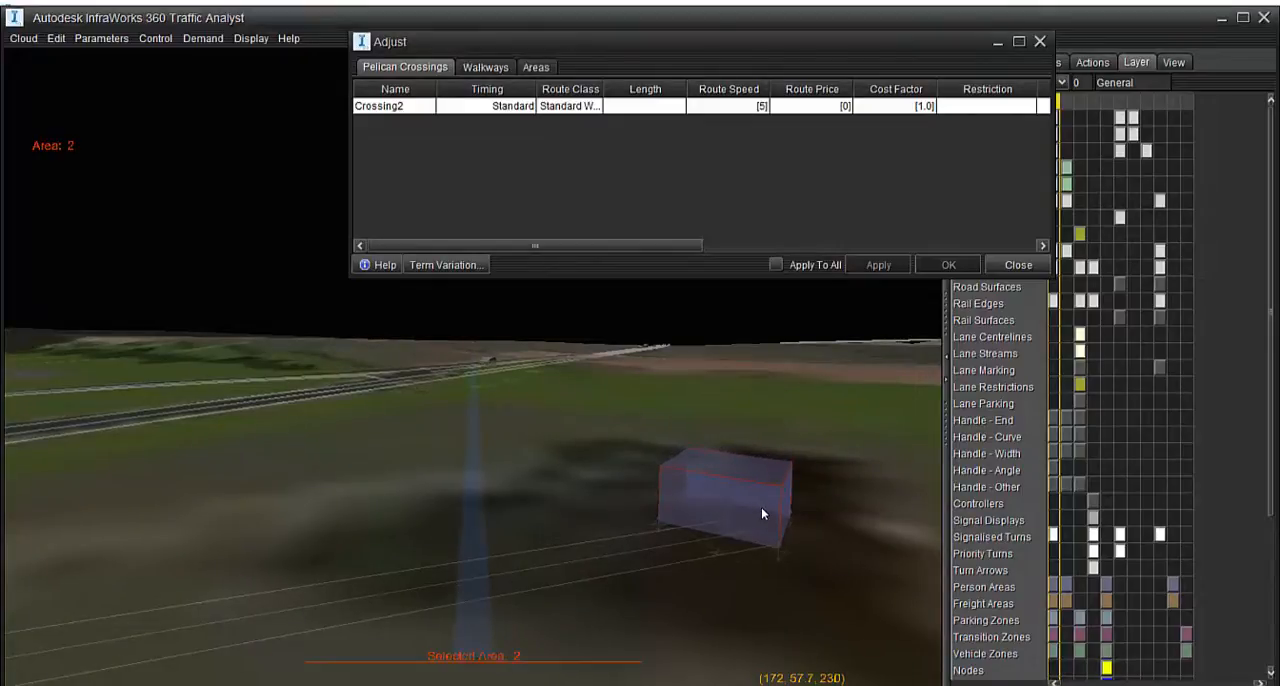
middle_drag(837, 529, 635, 484)
scroll(654, 603, down, 5)
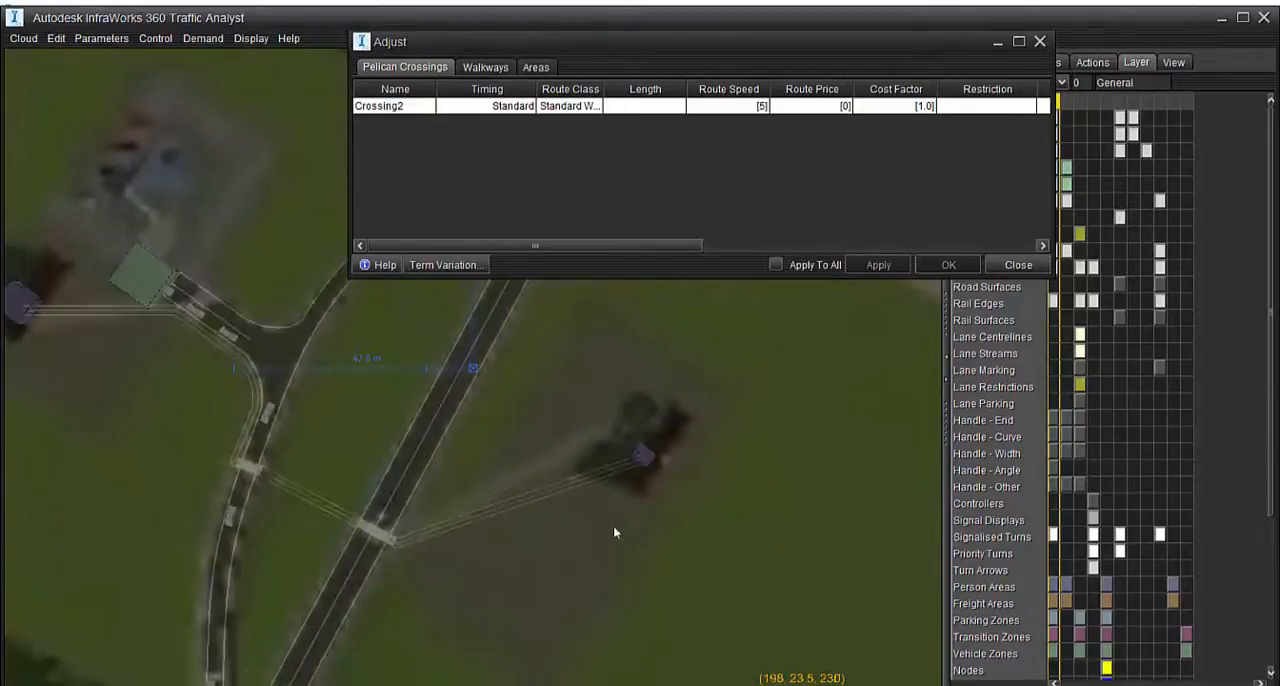
click(1040, 42)
scroll(665, 457, up, 5)
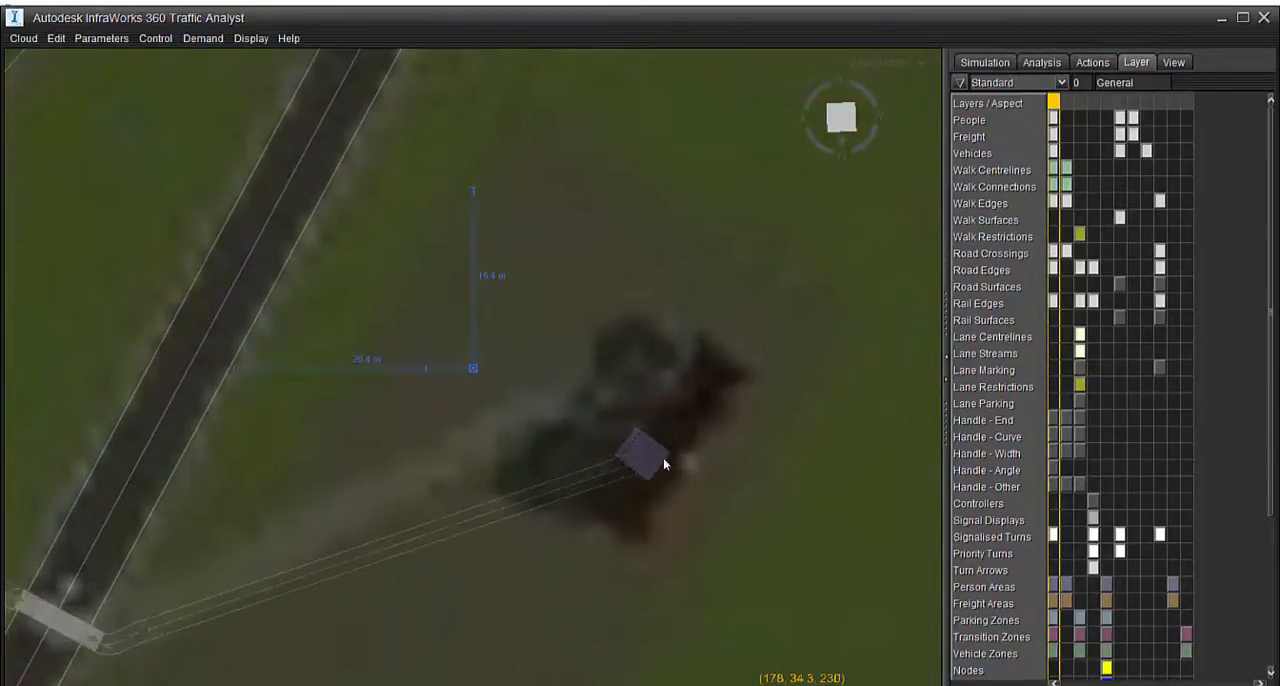
Try to adjust the base height of Area 2 to Walkway5's end from a perspective view
double_click(654, 457)
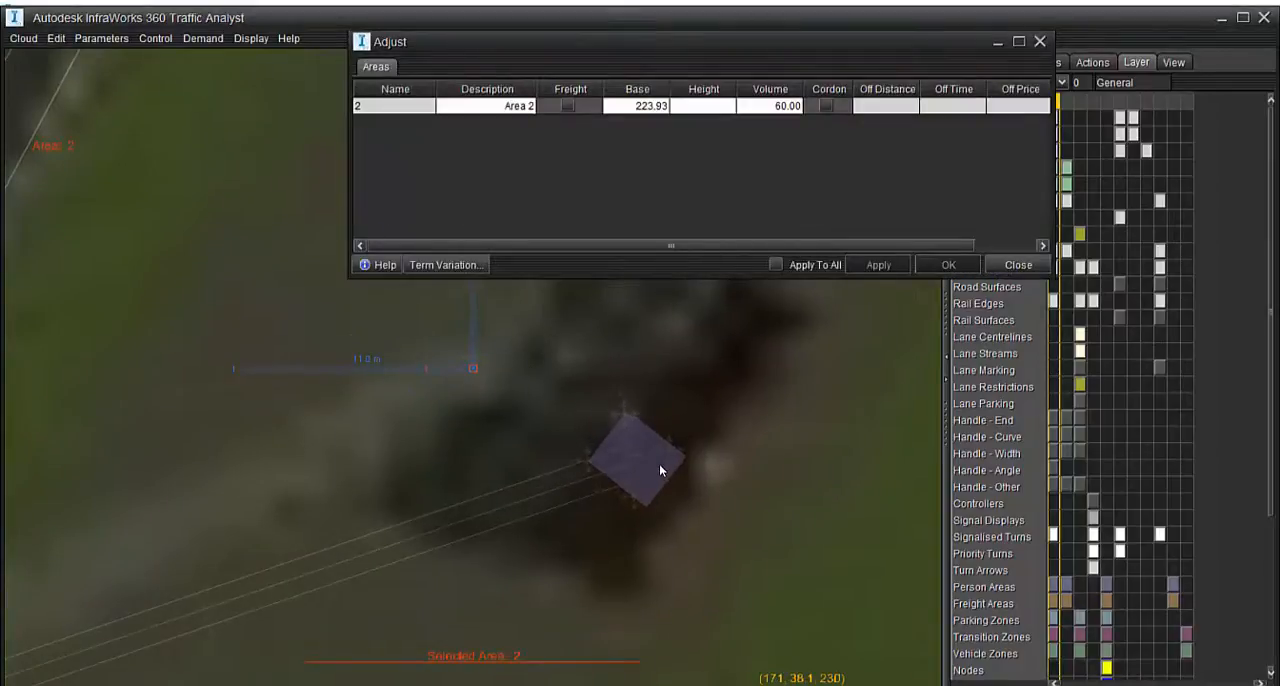
middle_drag(677, 508, 469, 481)
scroll(363, 478, up, 2)
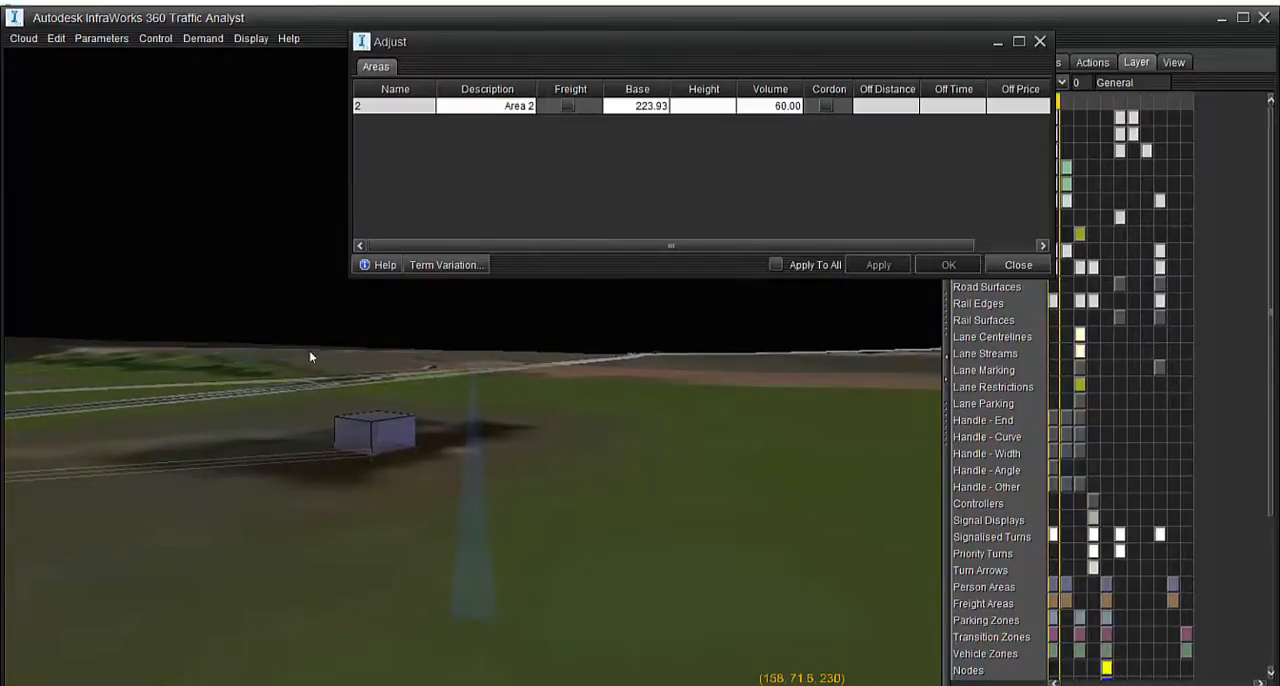
double_click(390, 443)
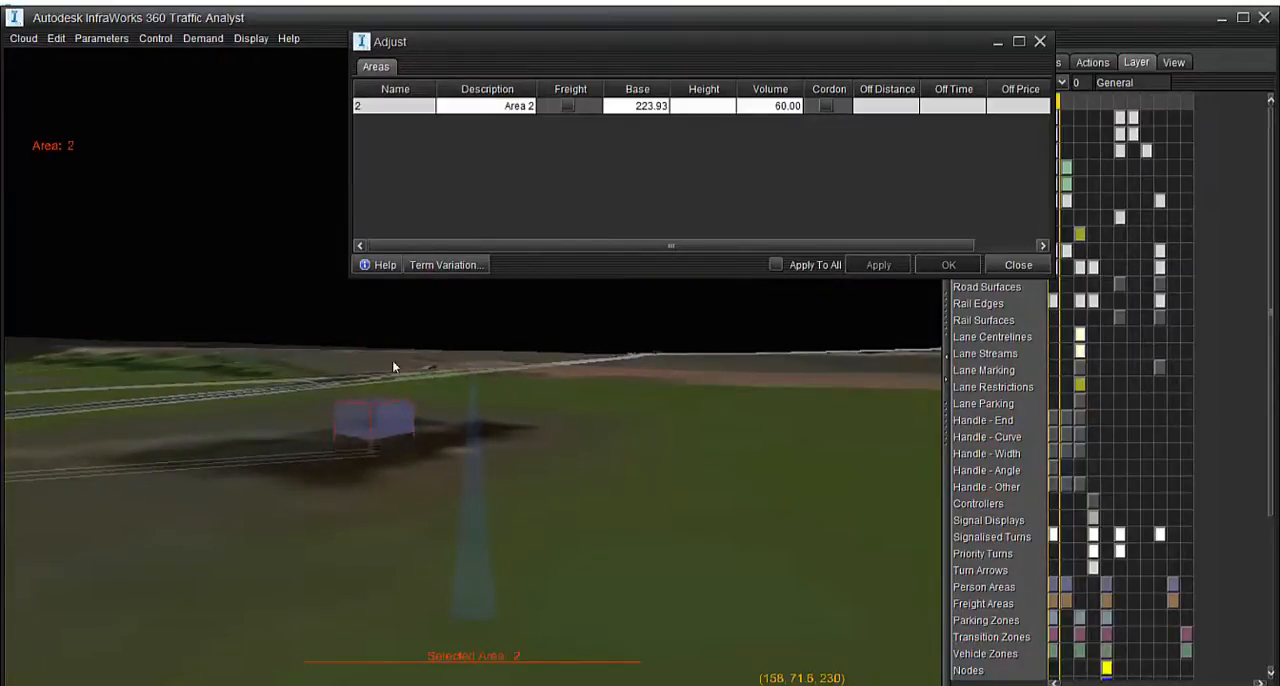
middle_drag(520, 480, 492, 360)
scroll(534, 548, down, 5)
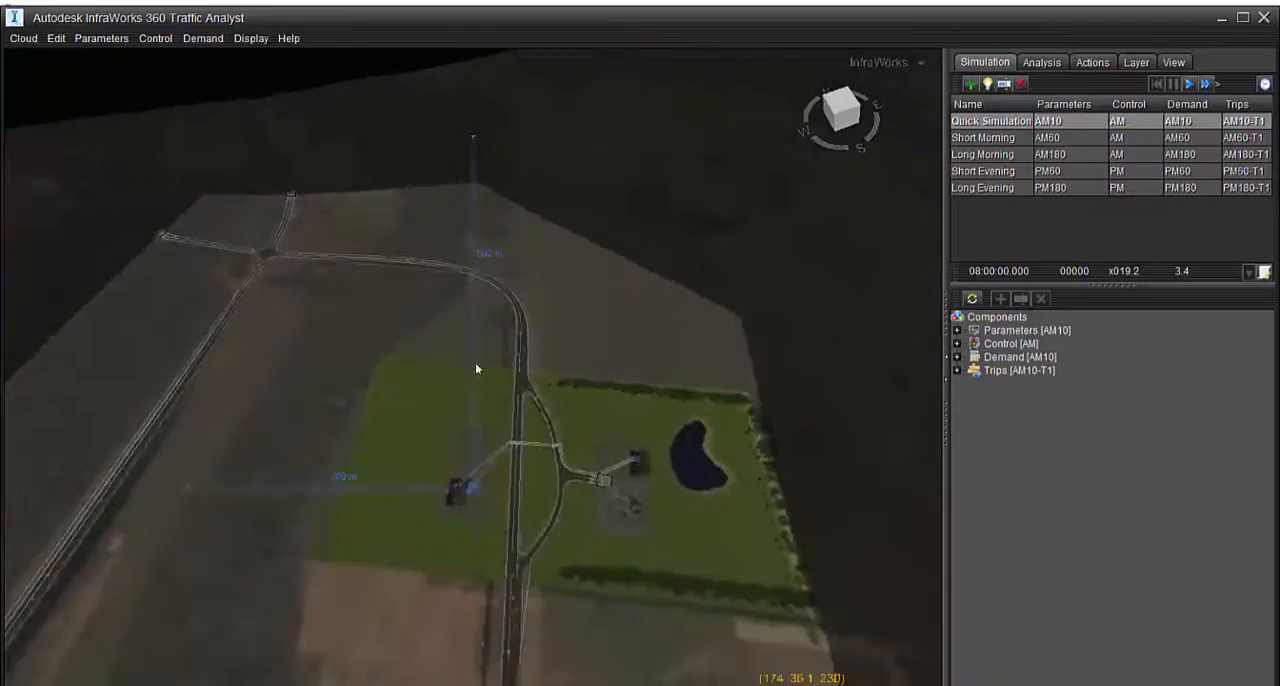
scroll(456, 472, up, 3)
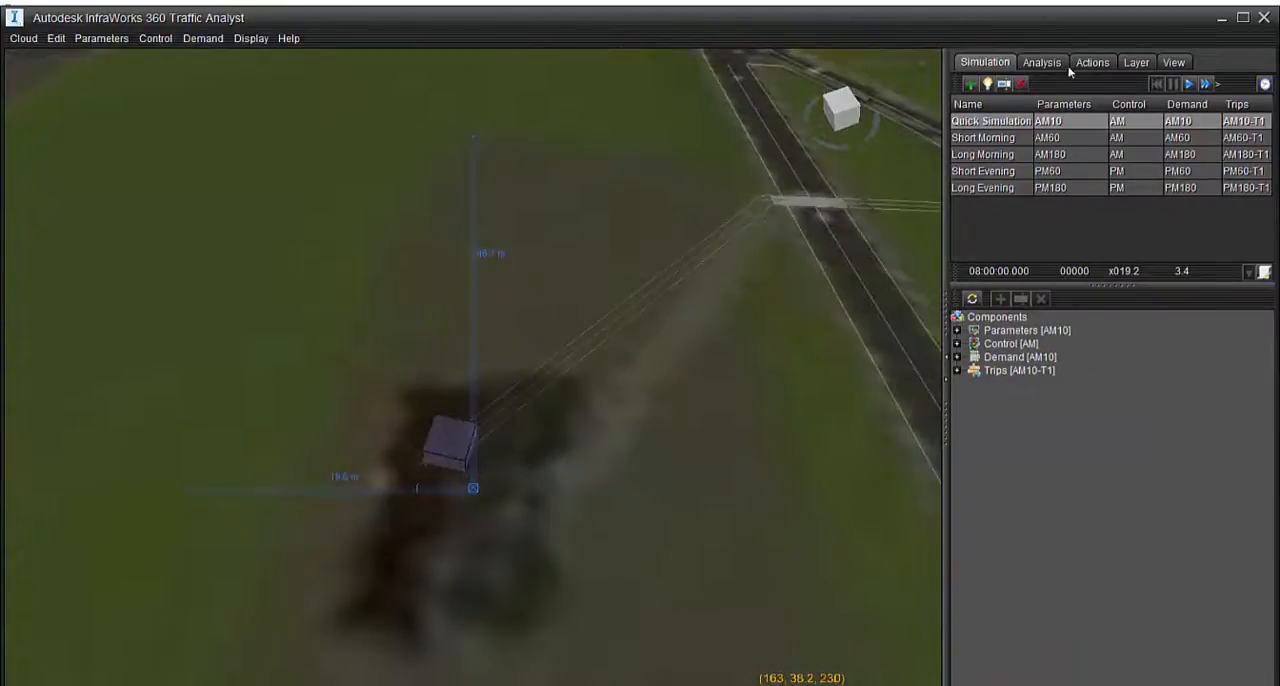
Hide the Images layer and show the Tags and Structures layers in the first aspect column
click(1136, 62)
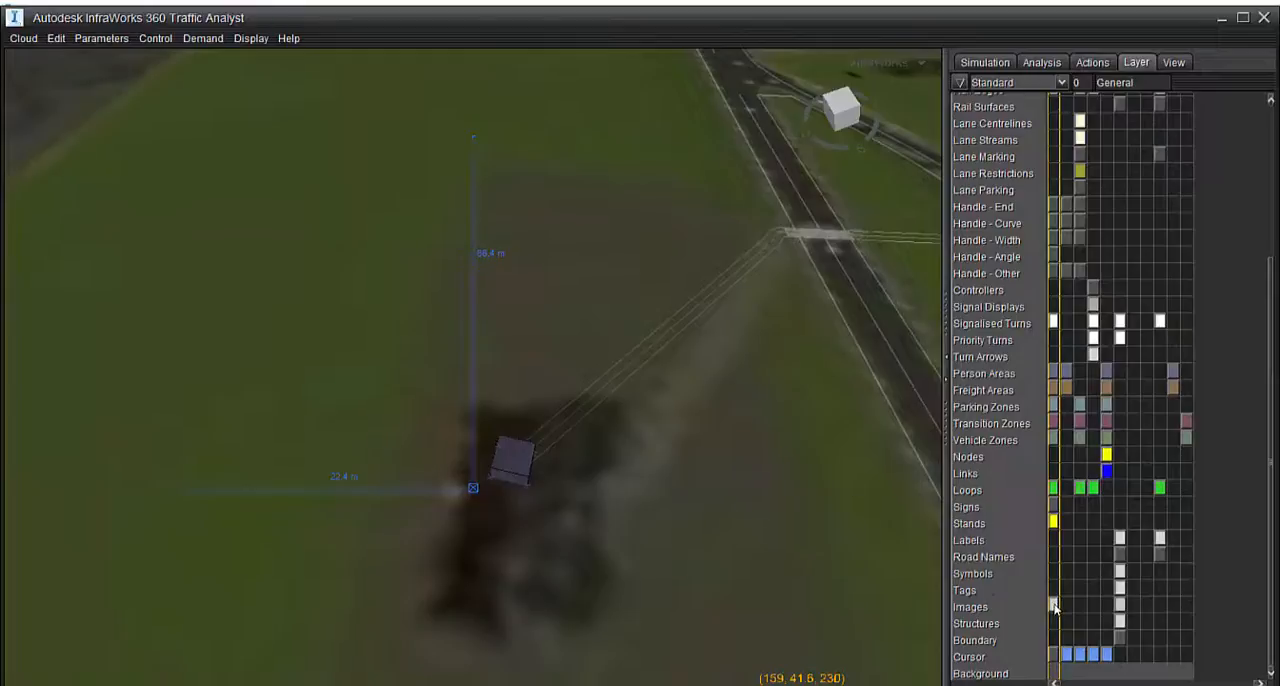
click(985, 62)
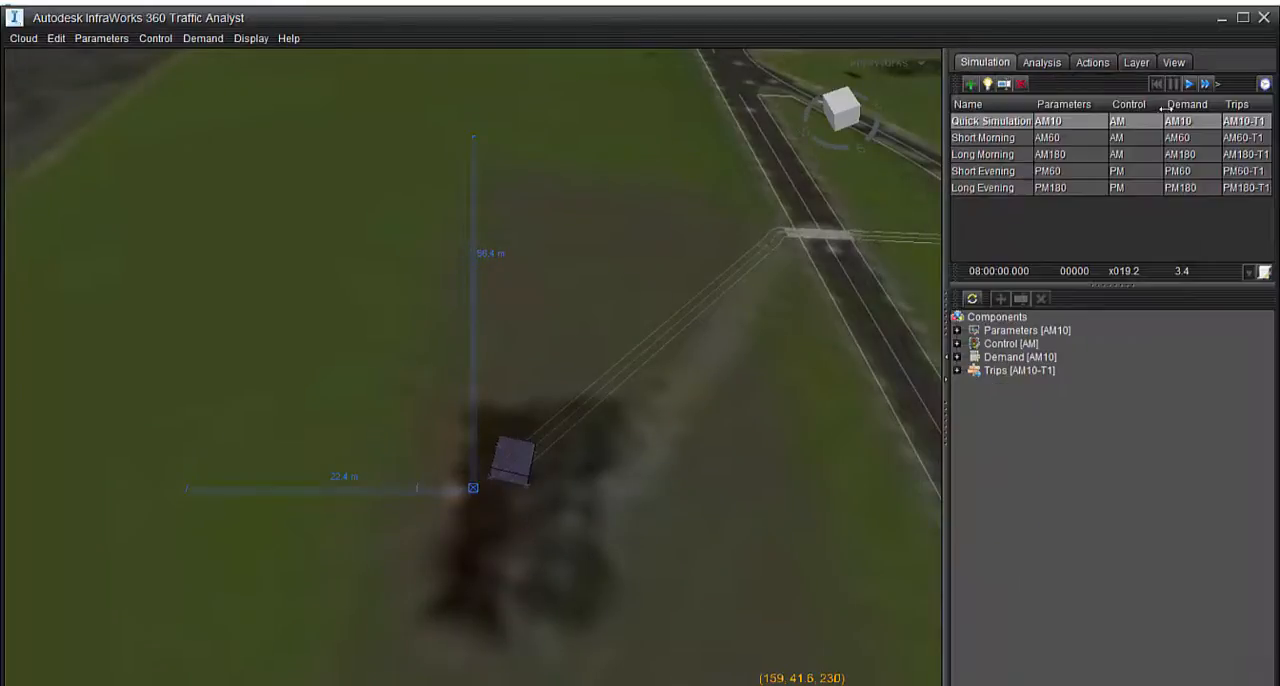
click(1041, 62)
click(1130, 64)
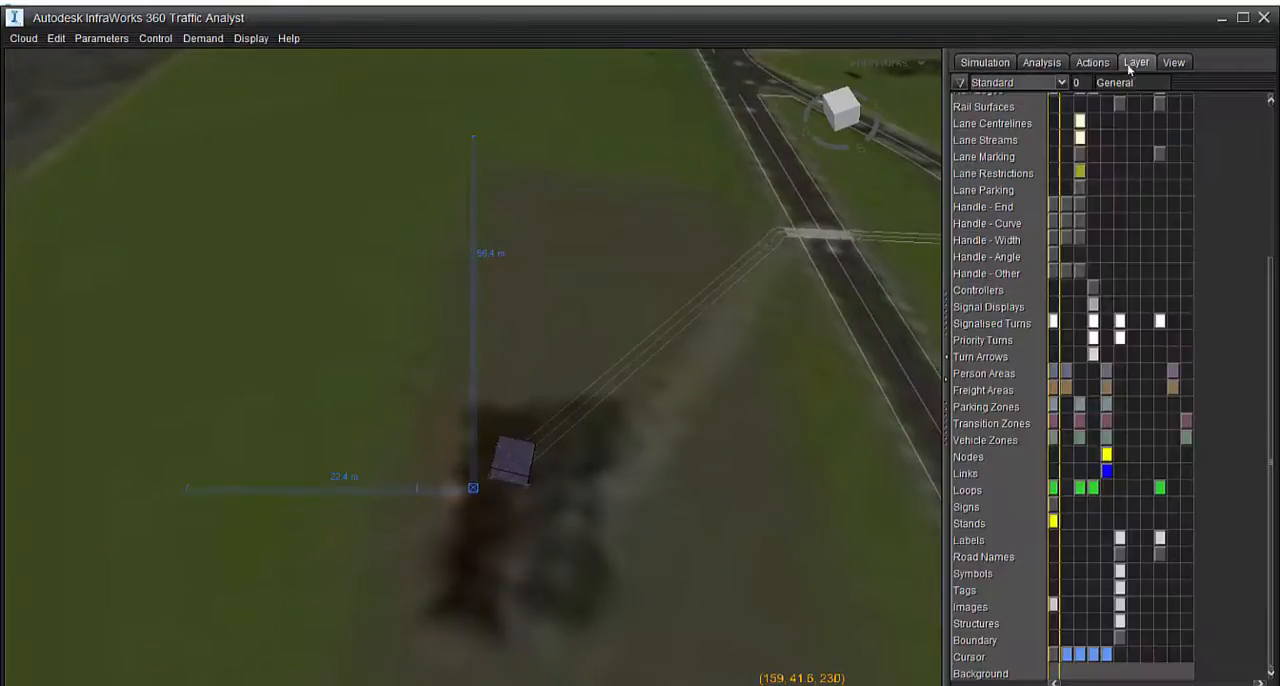
click(1053, 590)
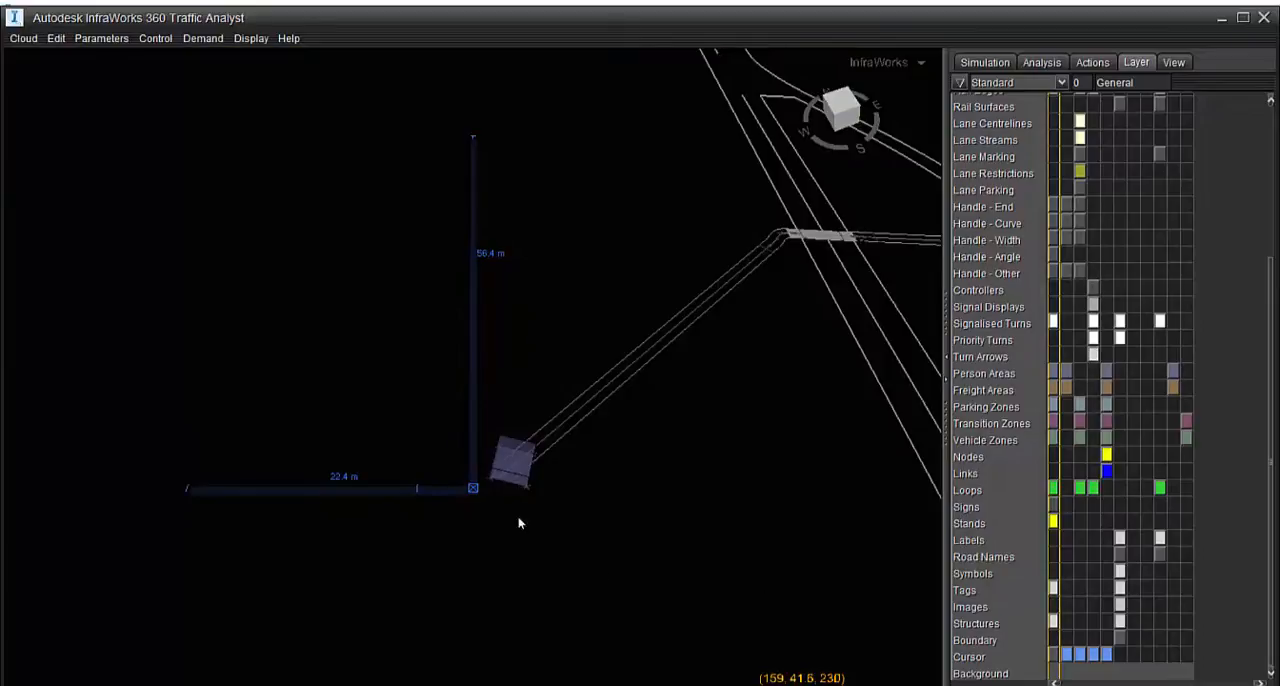
Delete the Area 2 building area at the far end of Walkway5 and close its properties
scroll(524, 484, up, 5)
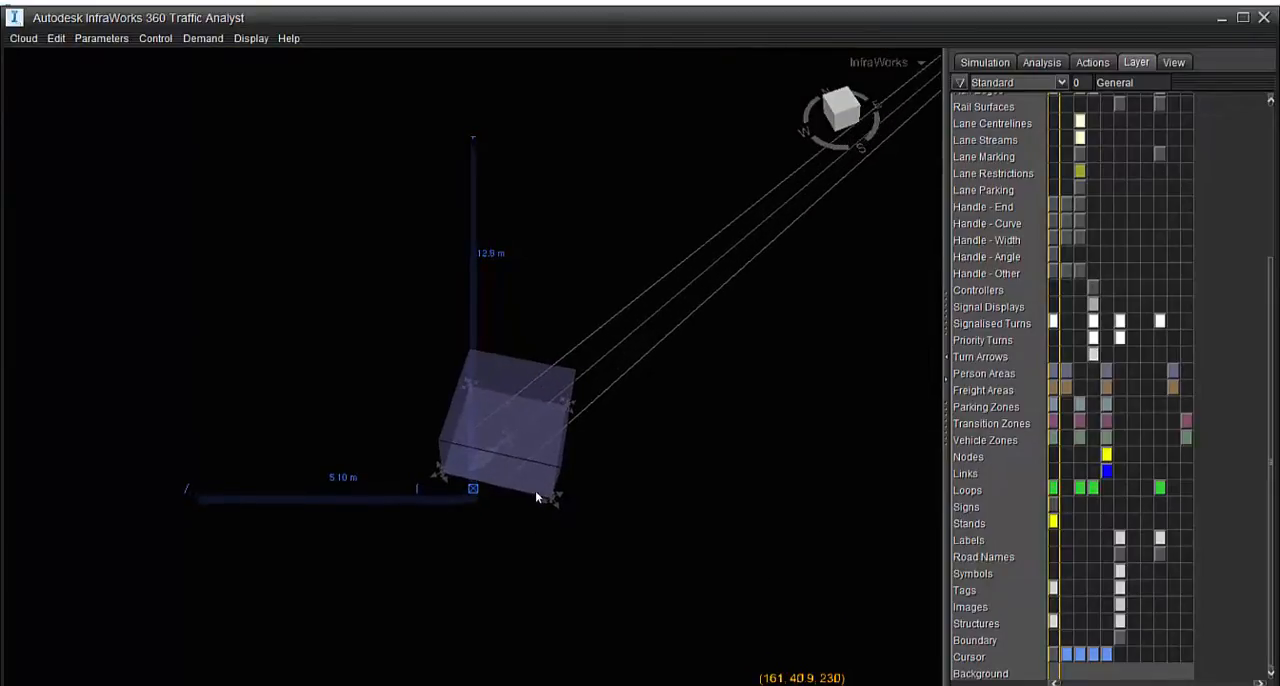
middle_drag(539, 498, 541, 490)
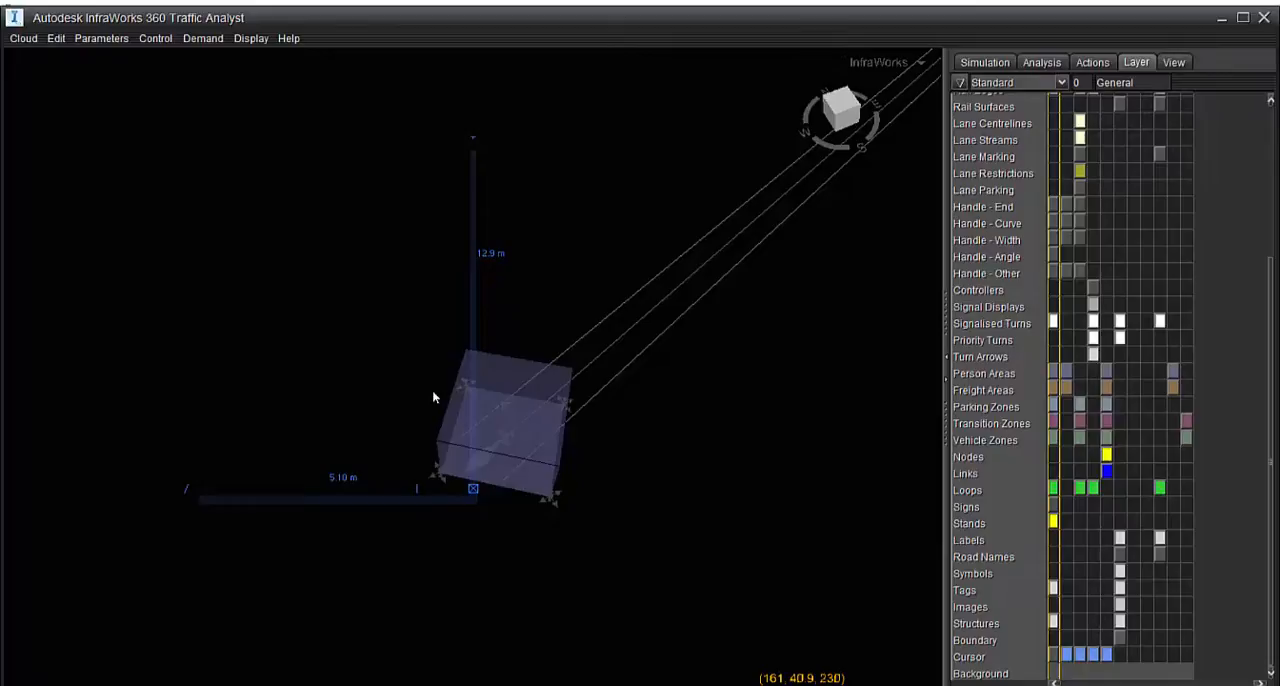
double_click(407, 294)
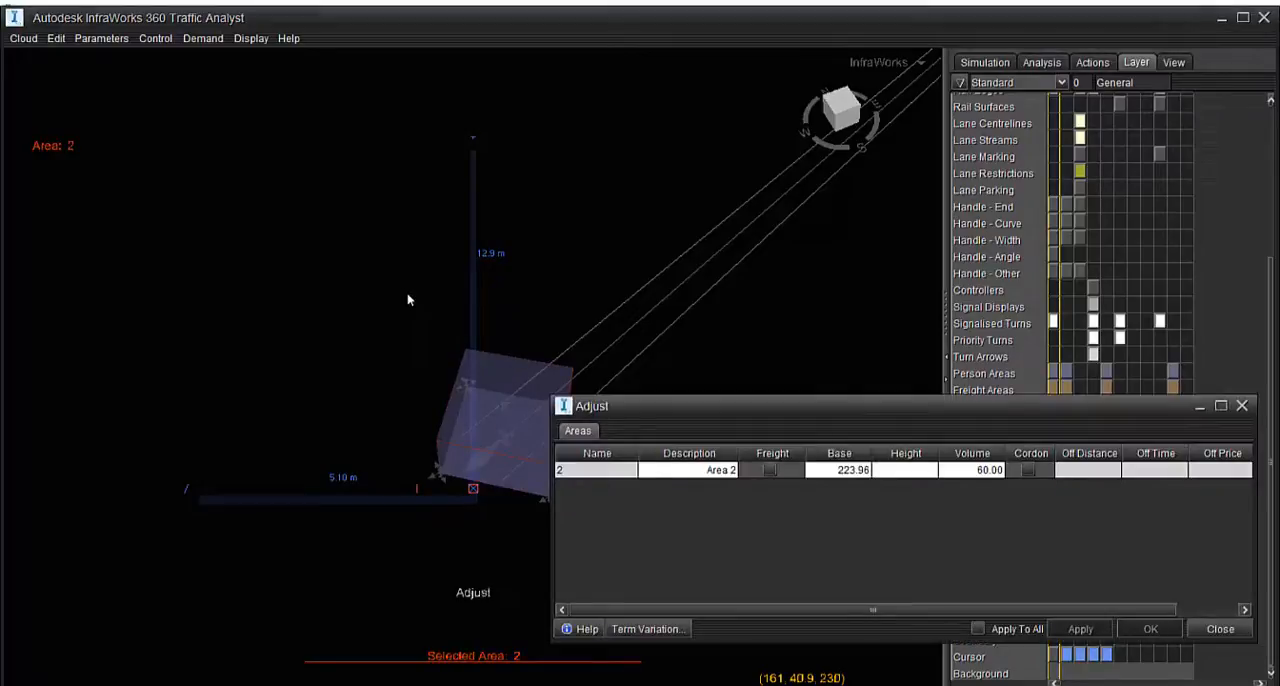
click(1243, 408)
Create a new area near Walkway5's free end and move it over the end of the walkway
mouse_move(643, 498)
middle_down()
mouse_move(612, 520)
mouse_move(578, 481)
mouse_move(663, 491)
mouse_move(576, 473)
mouse_move(603, 386)
mouse_move(531, 340)
mouse_move(477, 366)
mouse_move(343, 281)
middle_up()
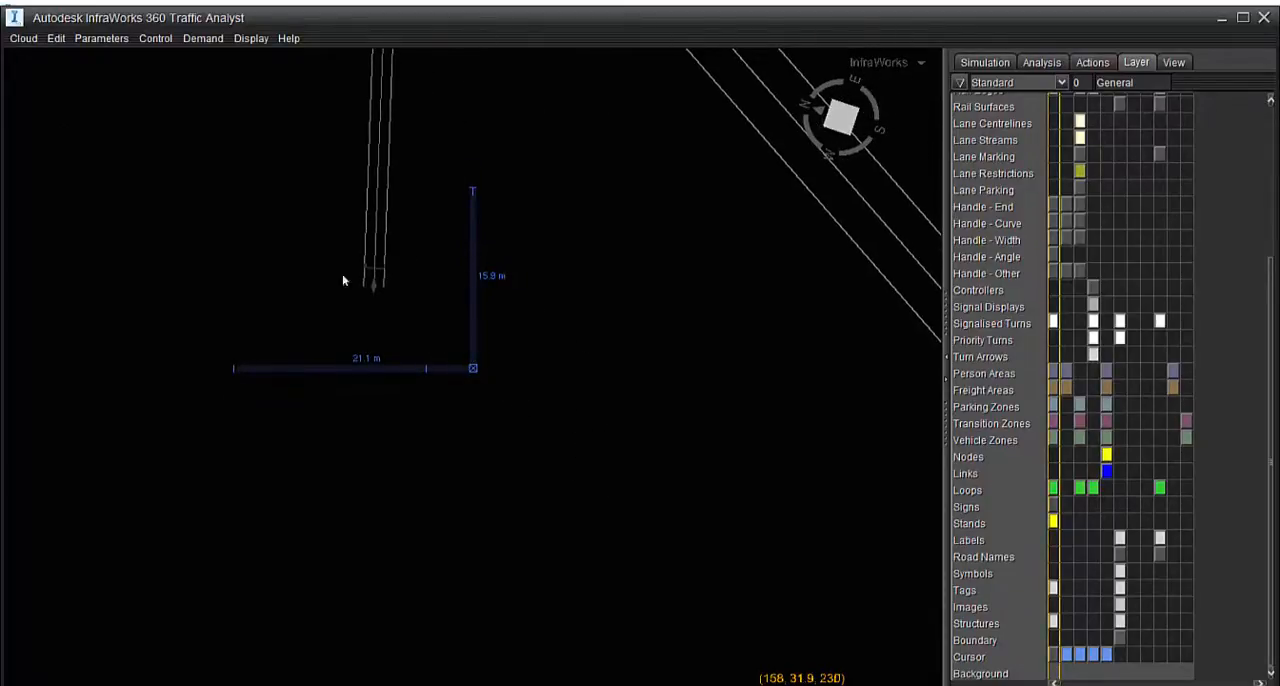
right_click(429, 349)
mouse_move(450, 370)
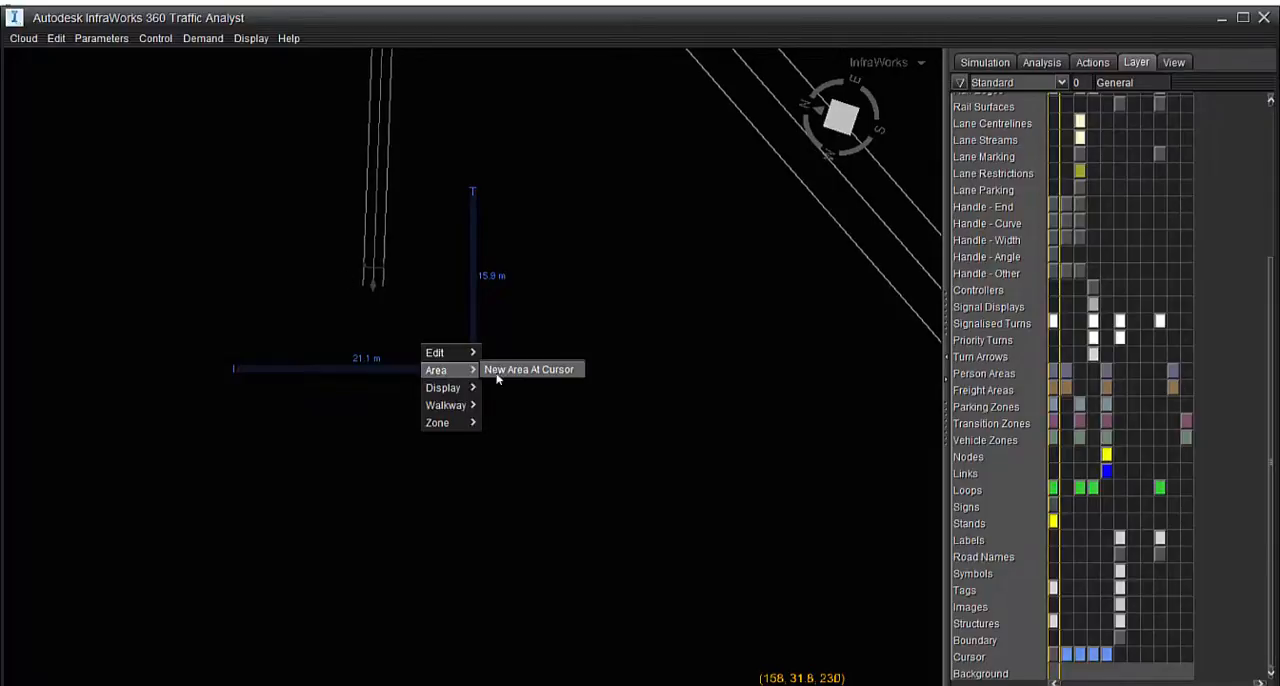
click(500, 372)
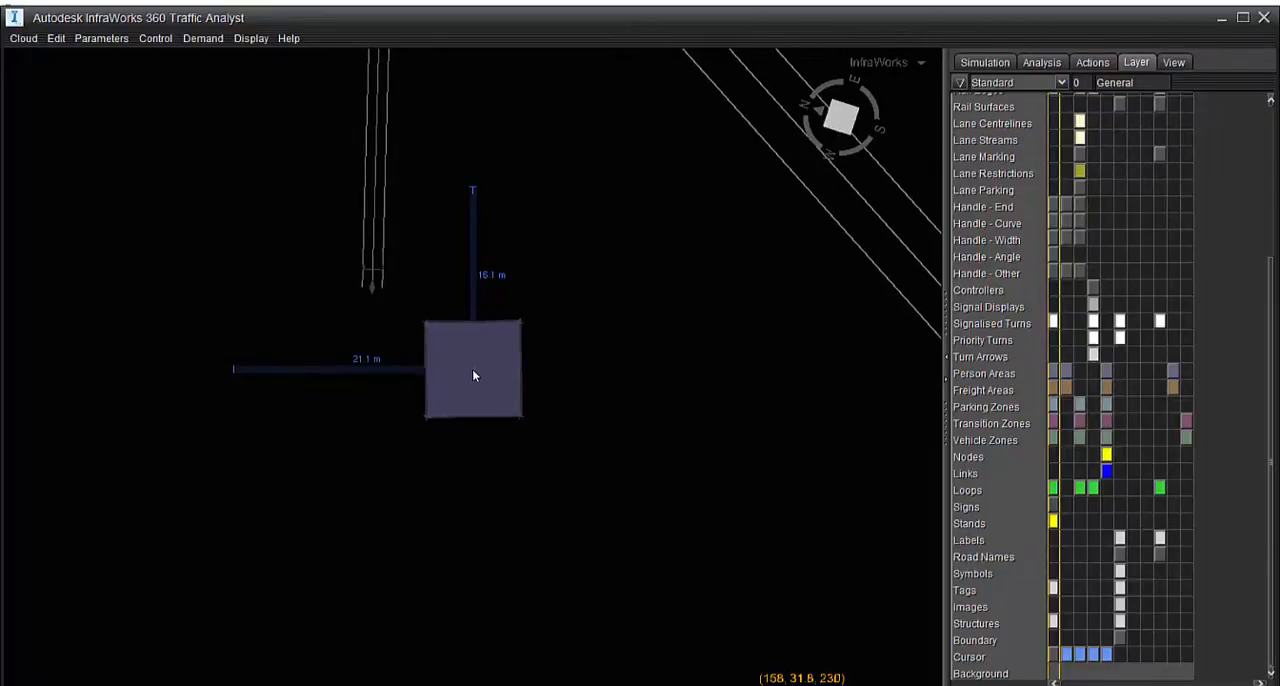
double_click(474, 375)
drag(473, 369, 376, 304)
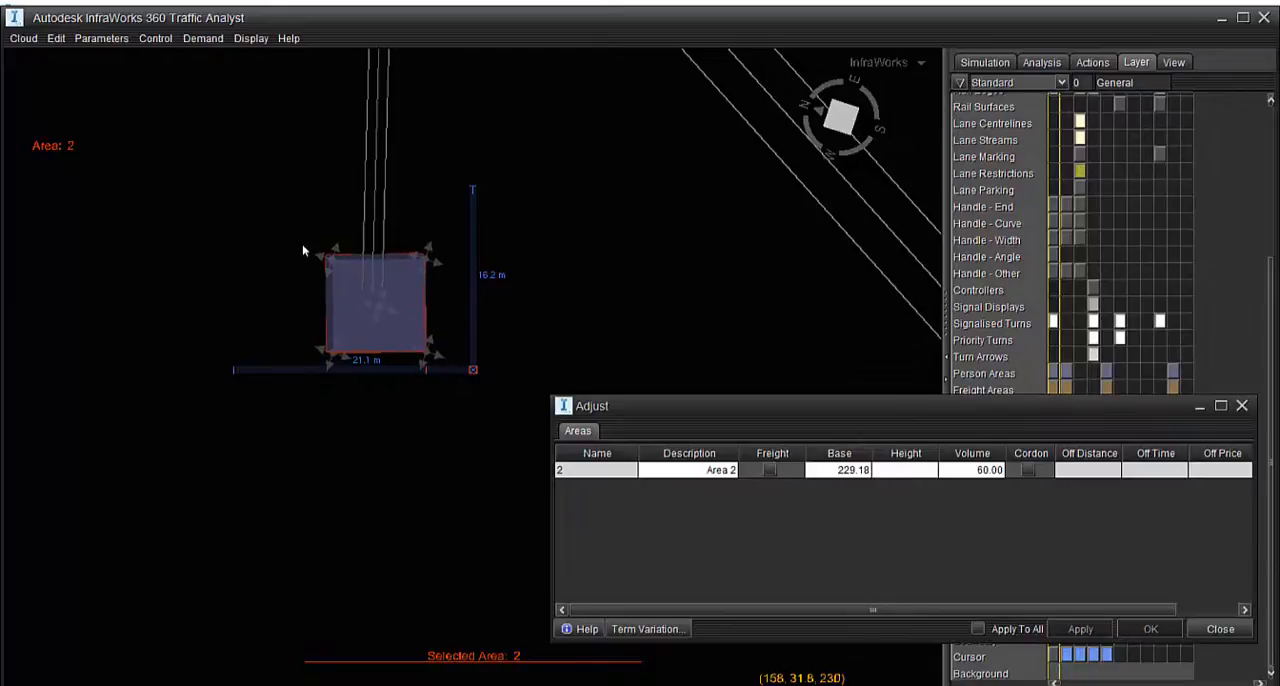
Lower the new area from a perspective view to a base of 223.91, and check its position over Walkway5's end in plan
mouse_move(449, 443)
middle_down()
mouse_move(269, 143)
mouse_move(289, 260)
mouse_move(250, 317)
mouse_move(203, 343)
mouse_move(206, 357)
mouse_move(234, 354)
mouse_move(339, 420)
middle_up()
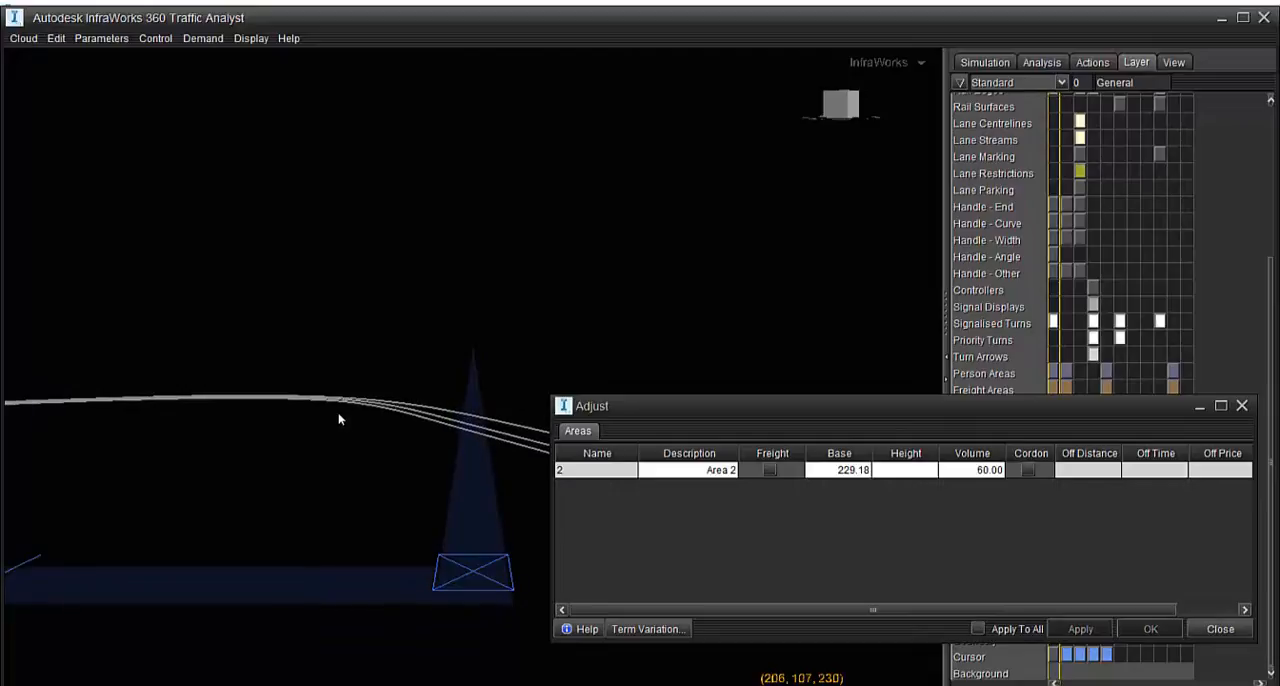
click(1241, 407)
middle_drag(517, 377, 499, 417)
double_click(362, 340)
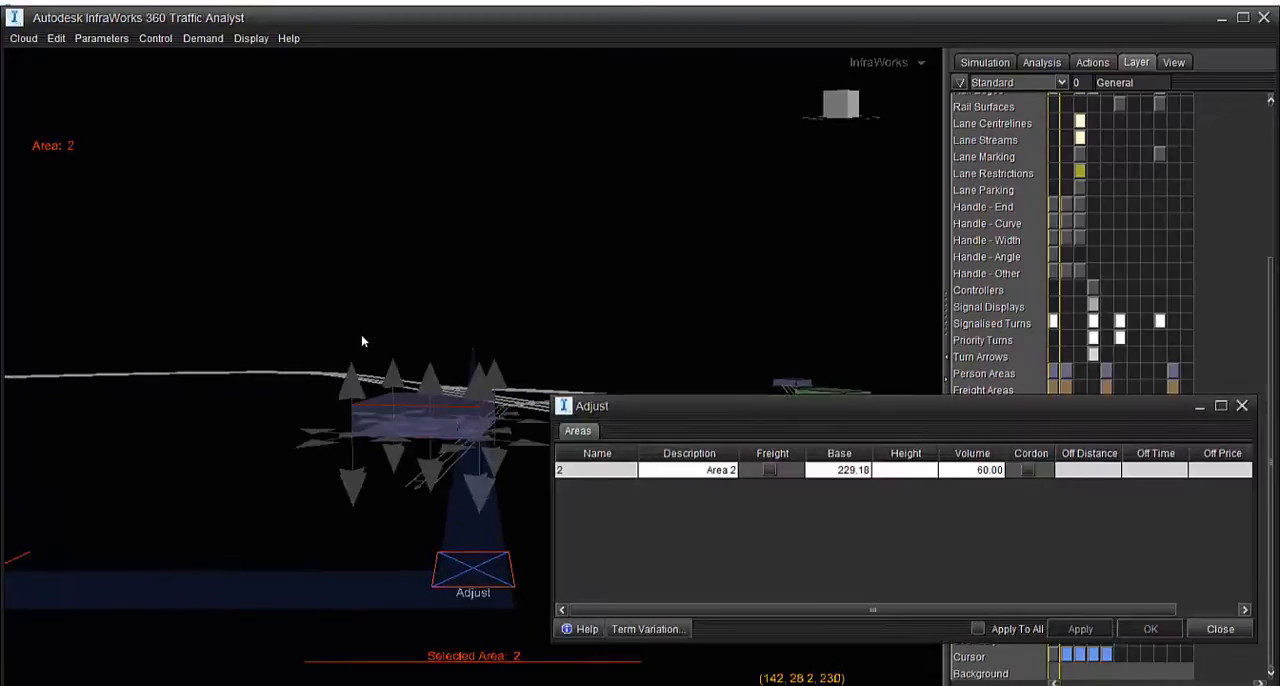
drag(449, 424, 446, 449)
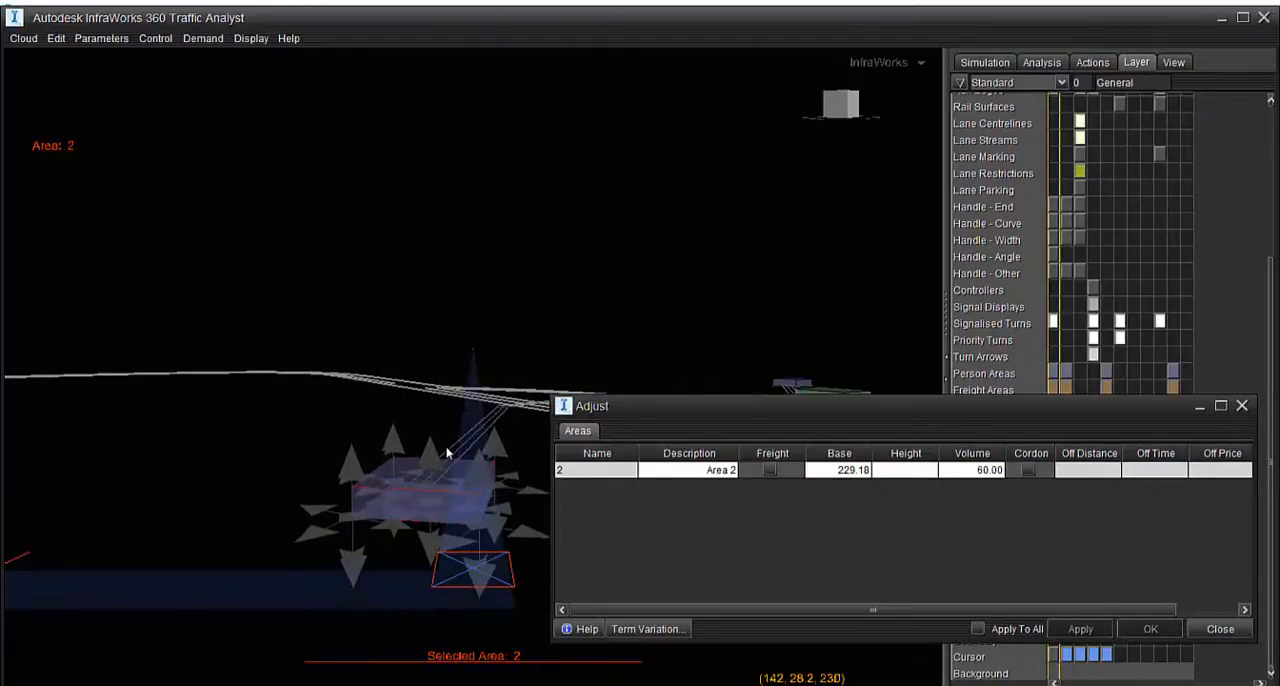
middle_drag(459, 460, 472, 643)
scroll(451, 470, up, 12)
middle_drag(430, 345, 290, 445)
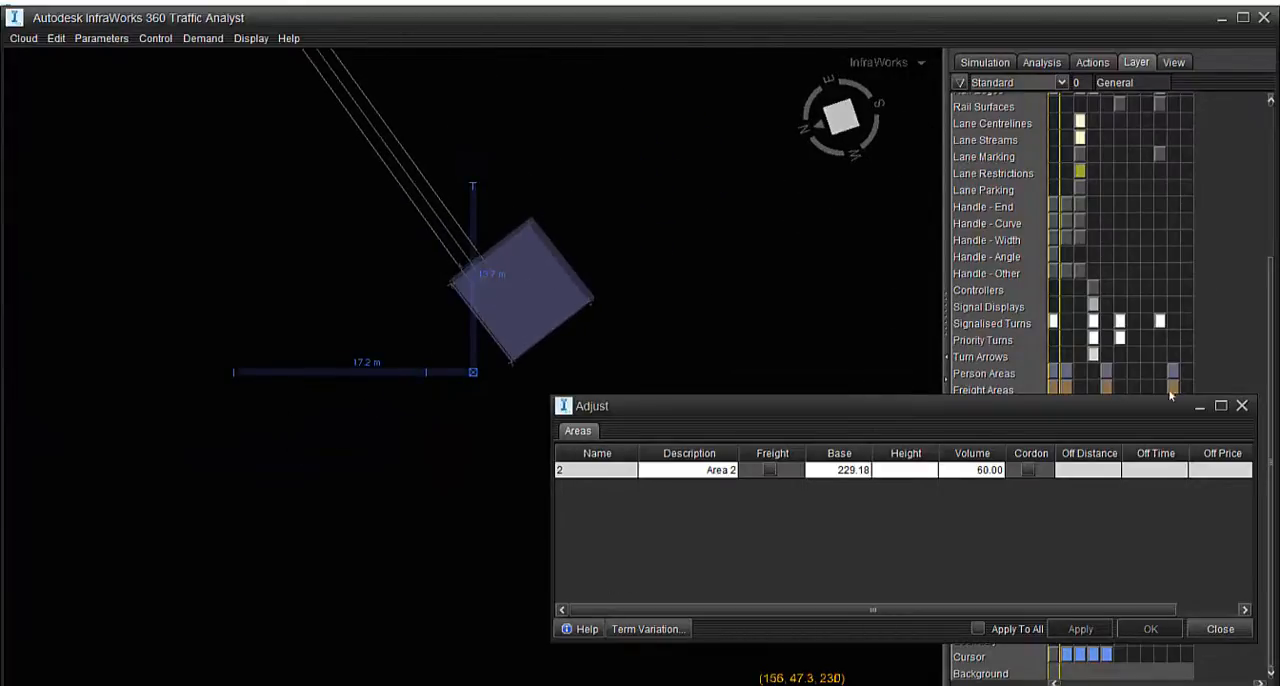
click(1241, 406)
Lower the new area slightly from a side perspective so that its base meets the end of Walkway5
middle_drag(650, 330, 368, 214)
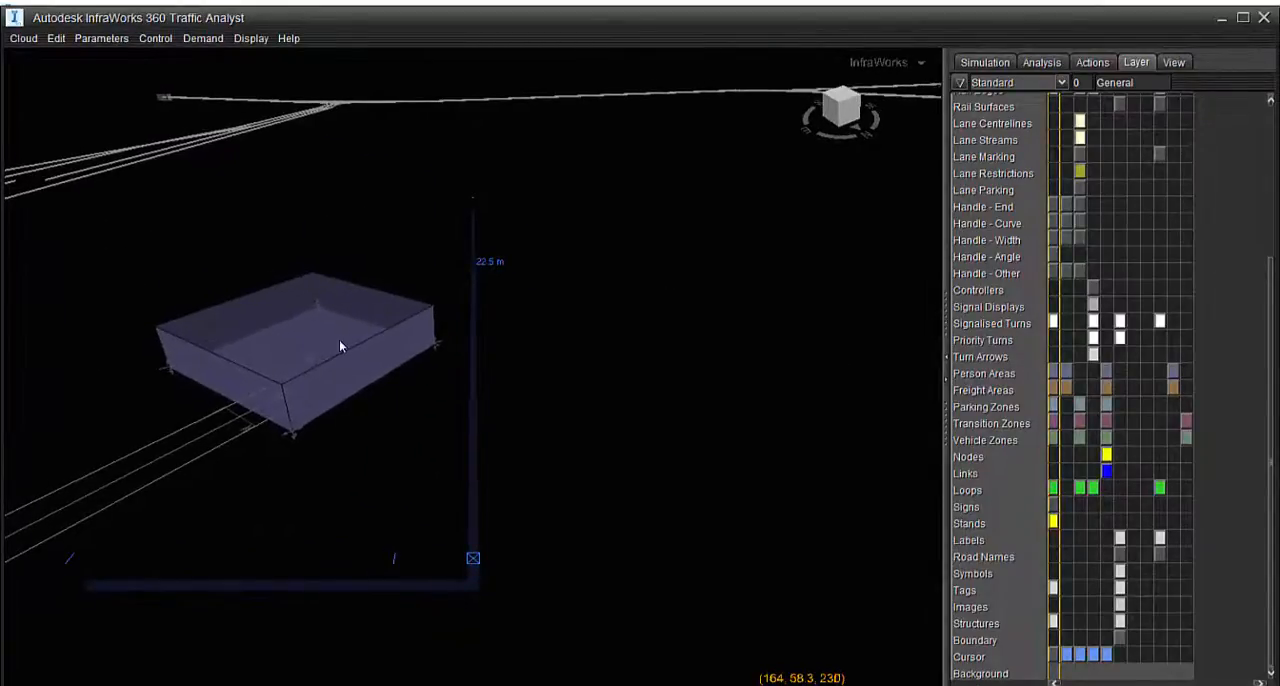
double_click(257, 283)
drag(322, 349, 345, 399)
middle_drag(335, 505, 298, 330)
scroll(279, 375, down, 6)
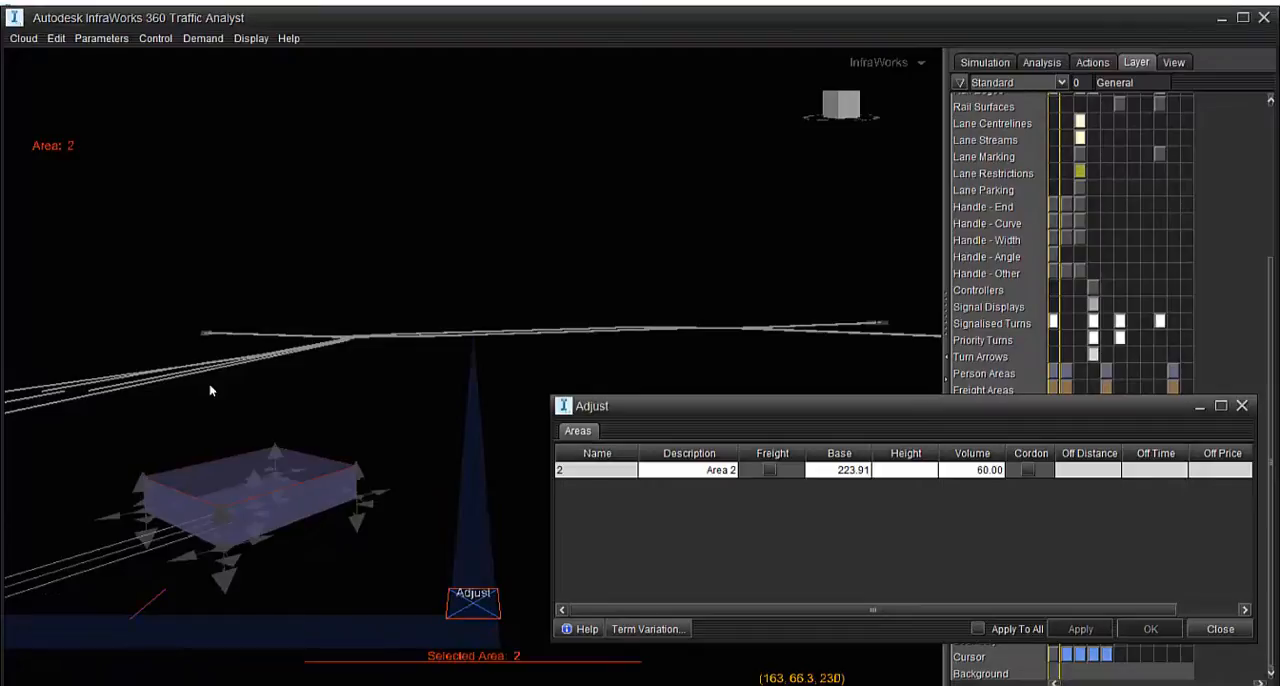
drag(260, 491, 227, 495)
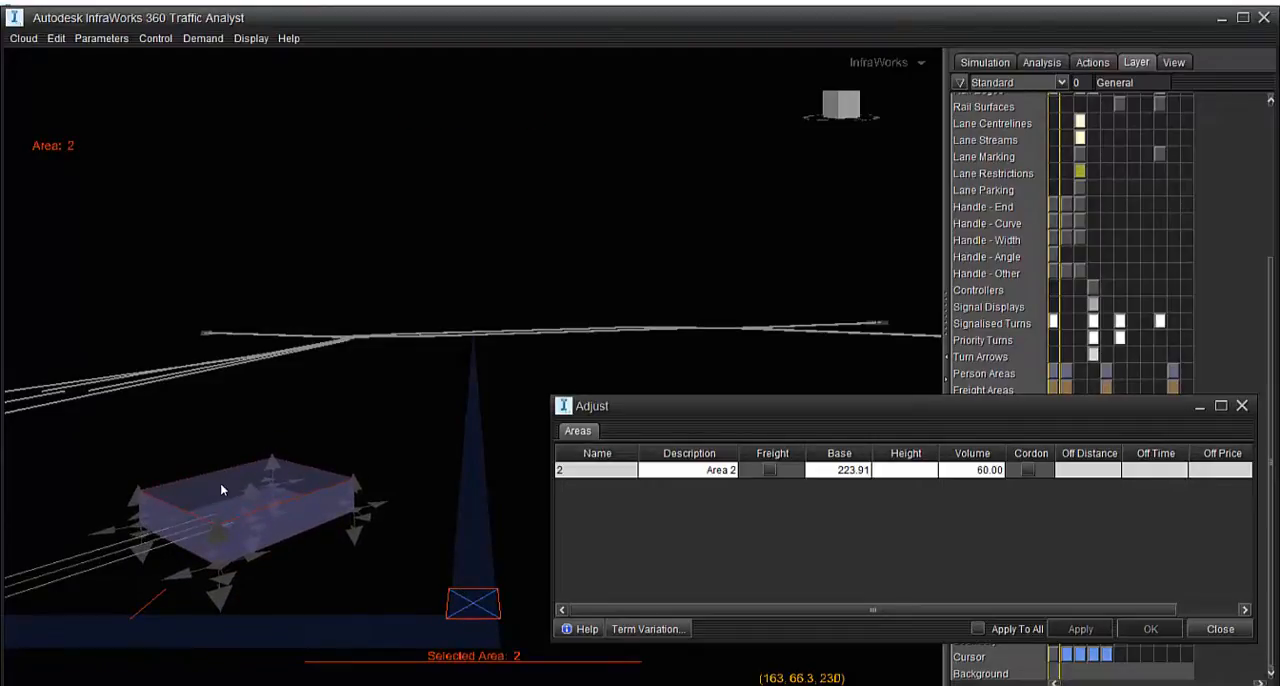
middle_drag(221, 486, 314, 605)
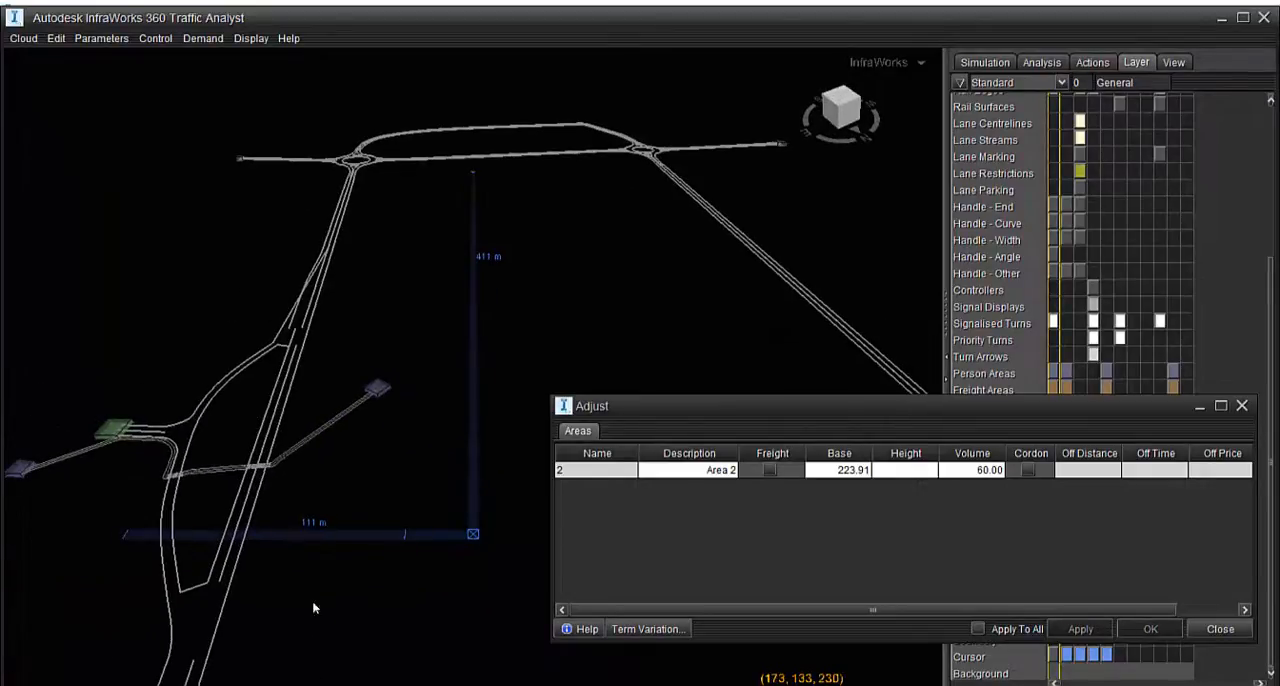
Check the Matrix3 demand from area 1 to area 2 in the AM10 origin-destination matrices, accept it and close the area properties
middle_drag(319, 448, 292, 579)
scroll(168, 358, up, 1)
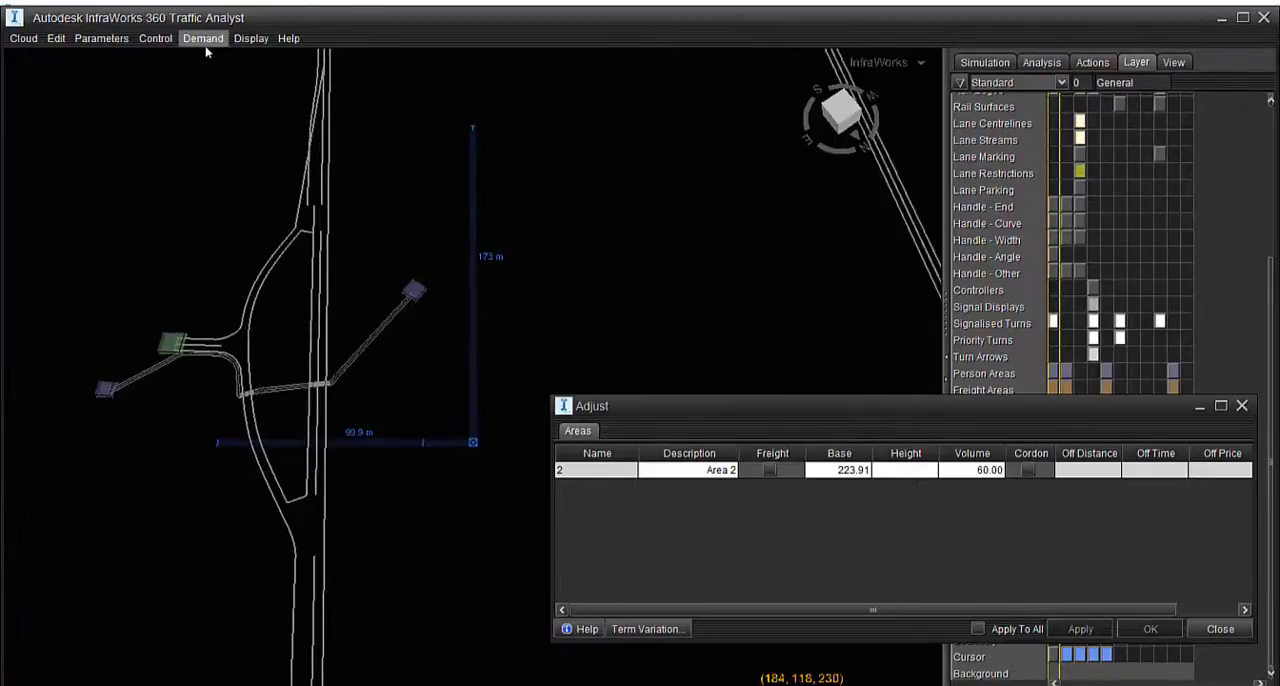
click(194, 93)
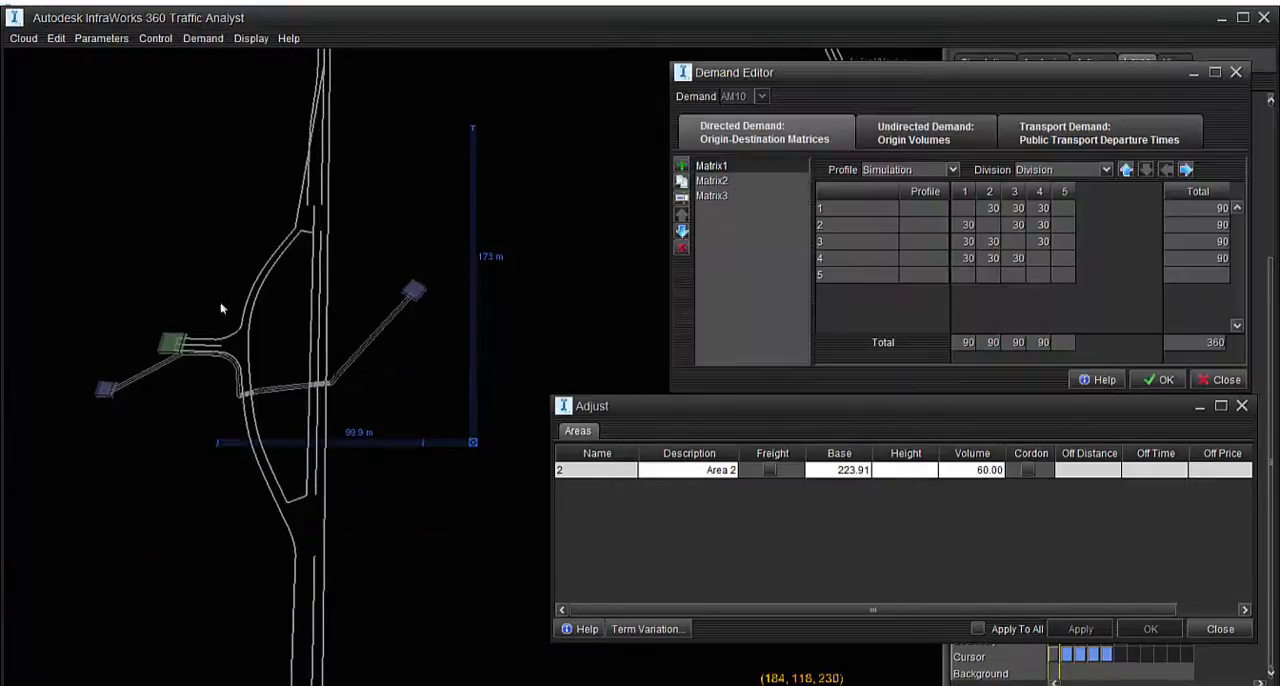
click(711, 196)
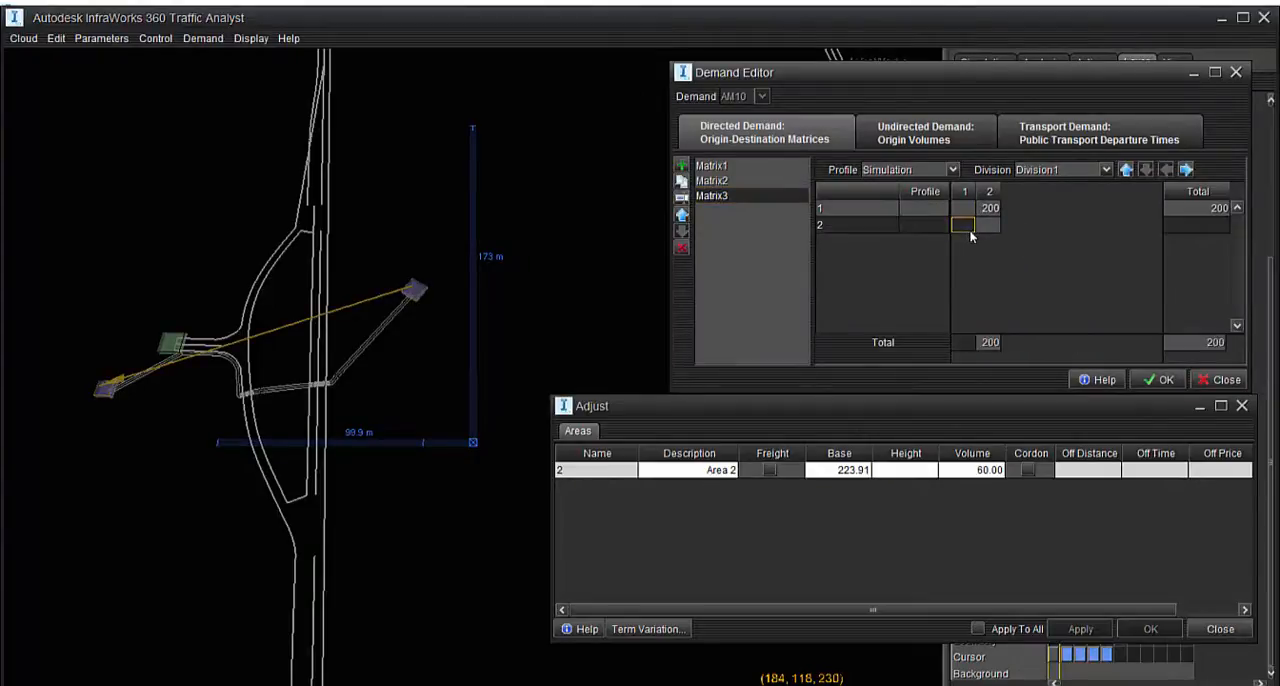
click(1162, 380)
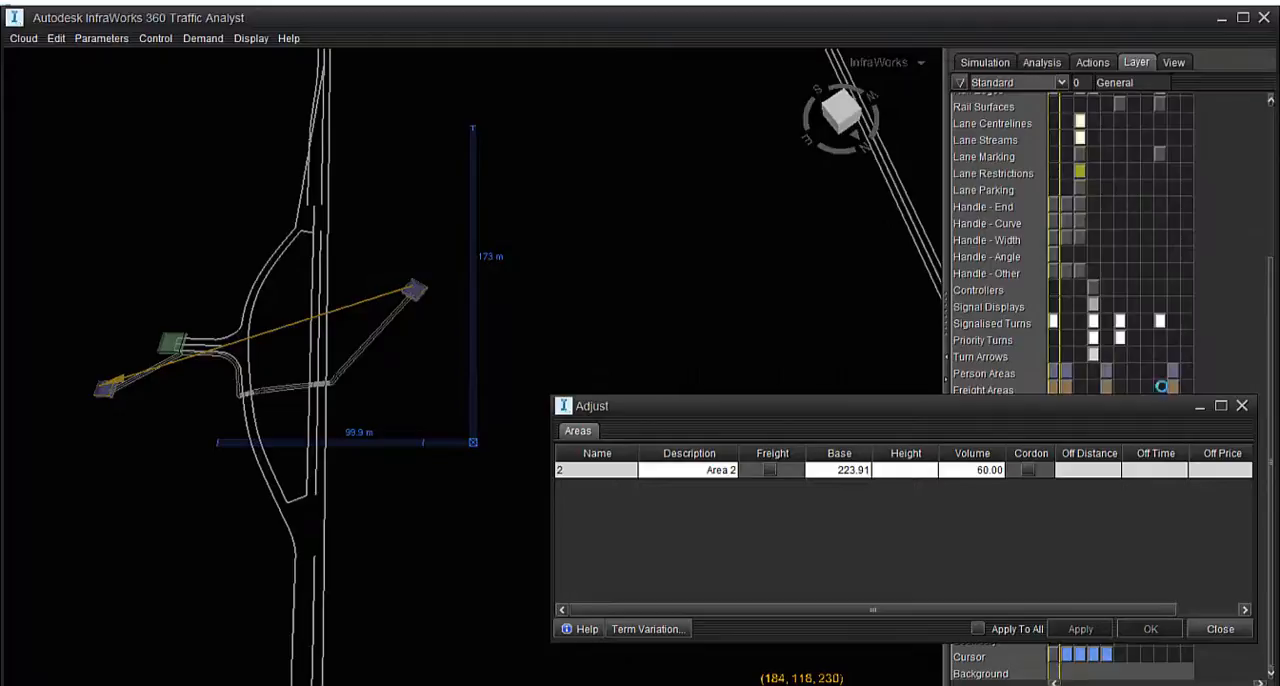
click(1240, 407)
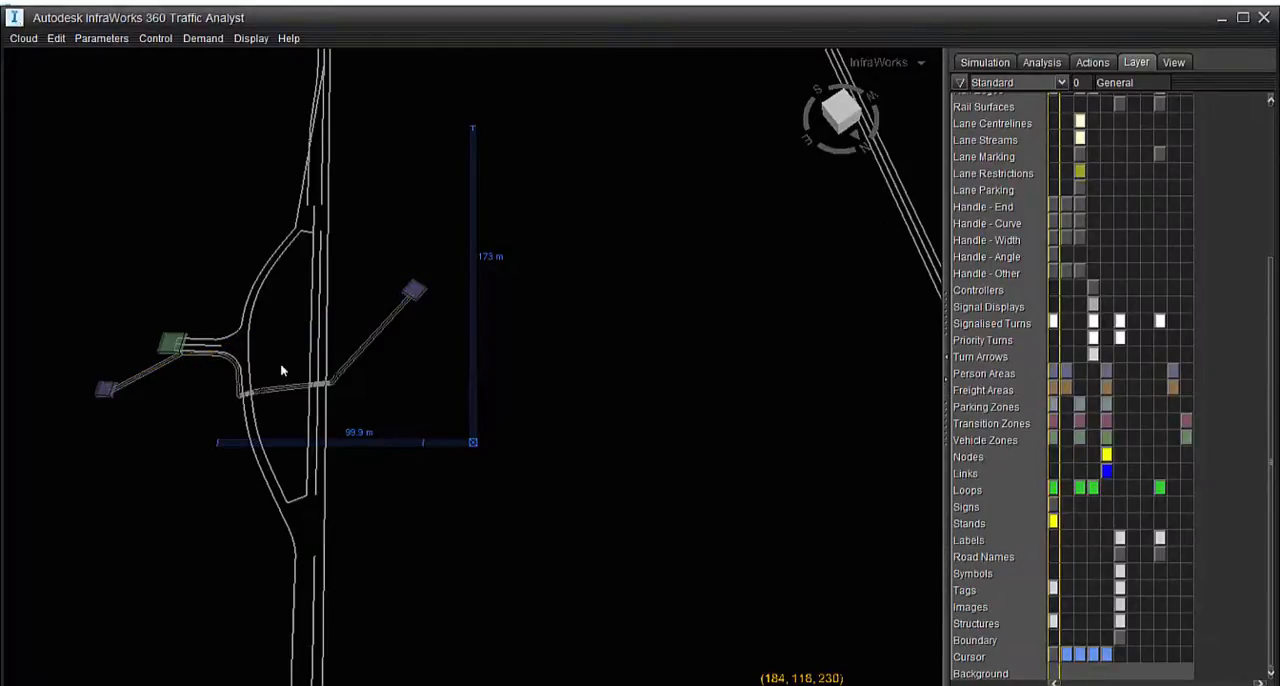
middle_drag(226, 248, 270, 282)
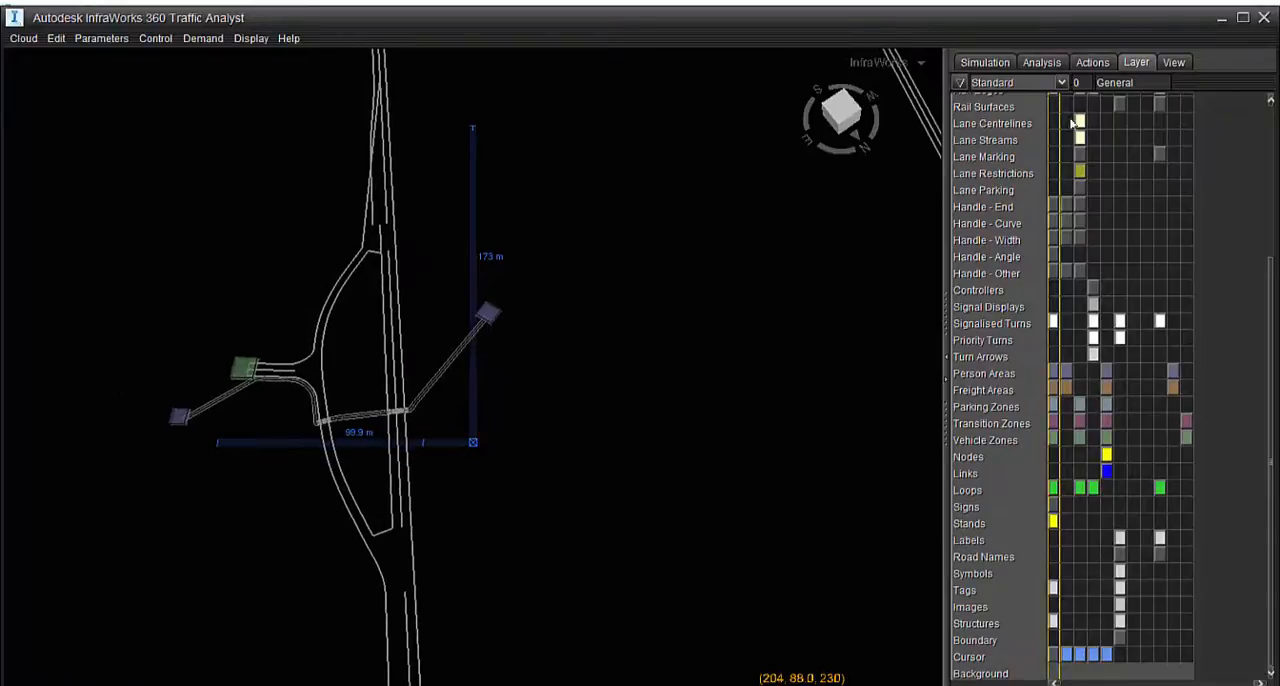
Run the Quick Simulation, watch pedestrians and vehicles at the crossing on the curved road in perspective, and pause it
click(985, 62)
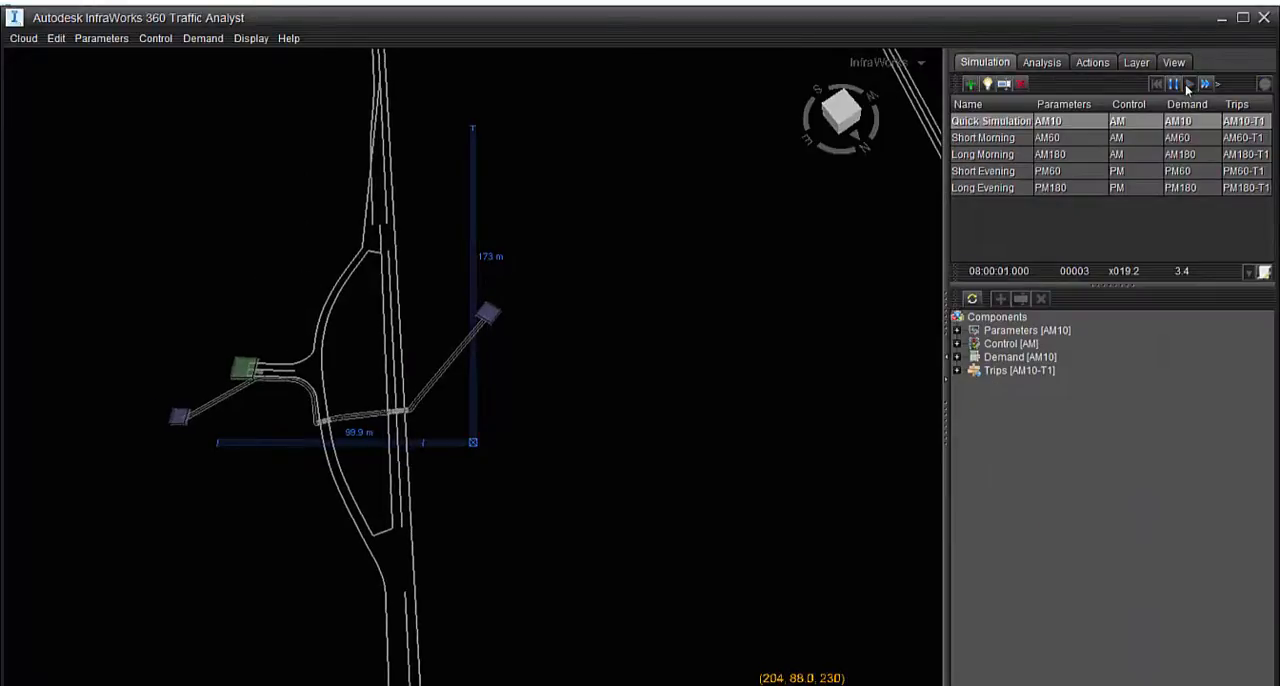
scroll(247, 408, up, 11)
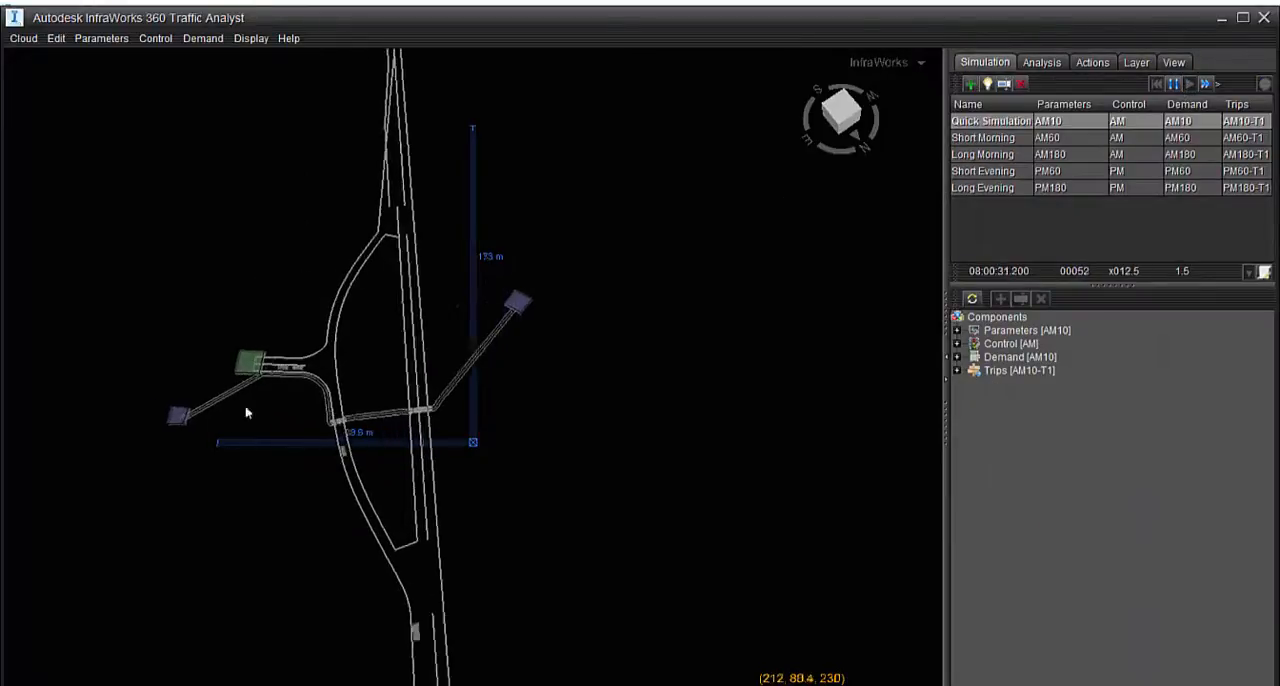
drag(436, 455, 444, 345)
middle_drag(580, 496, 523, 317)
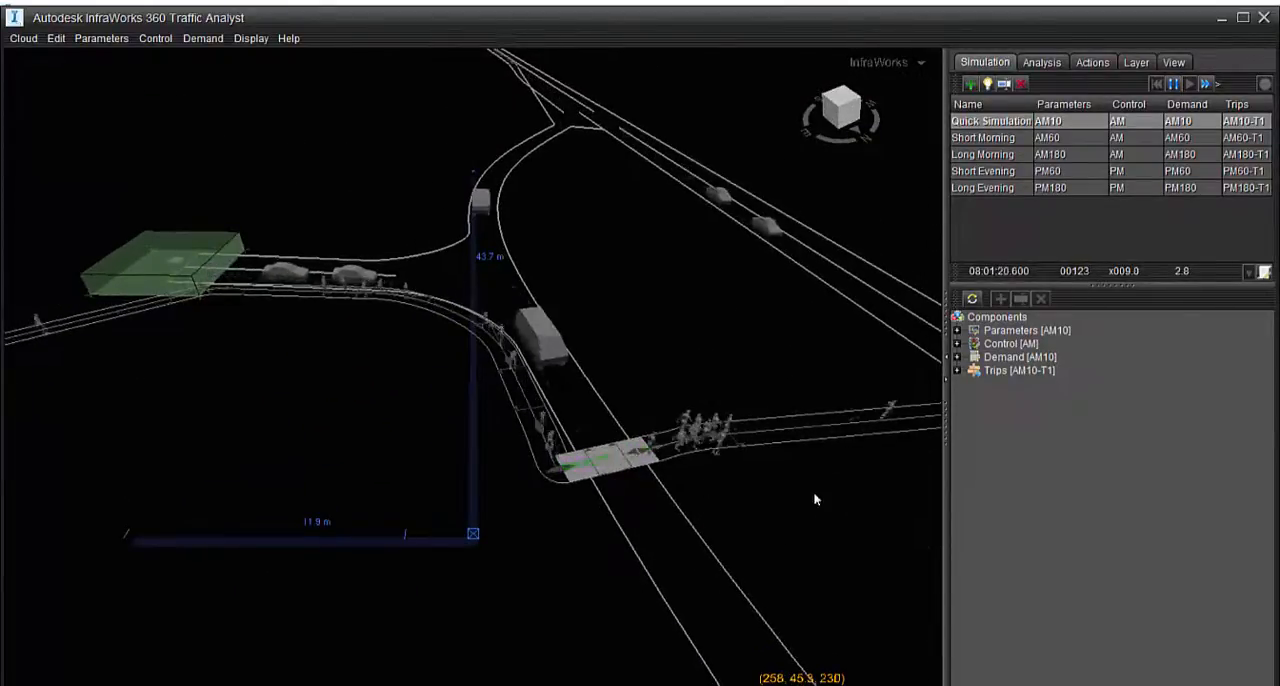
middle_drag(798, 516, 726, 411)
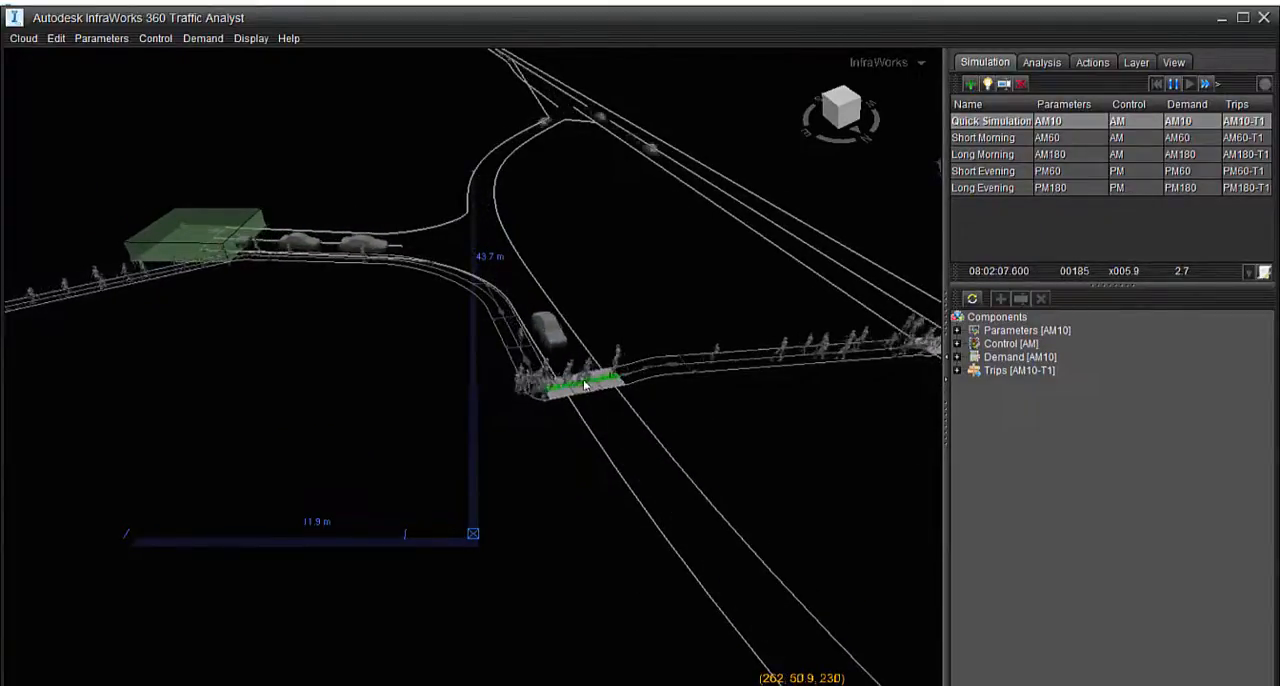
middle_drag(718, 374, 605, 342)
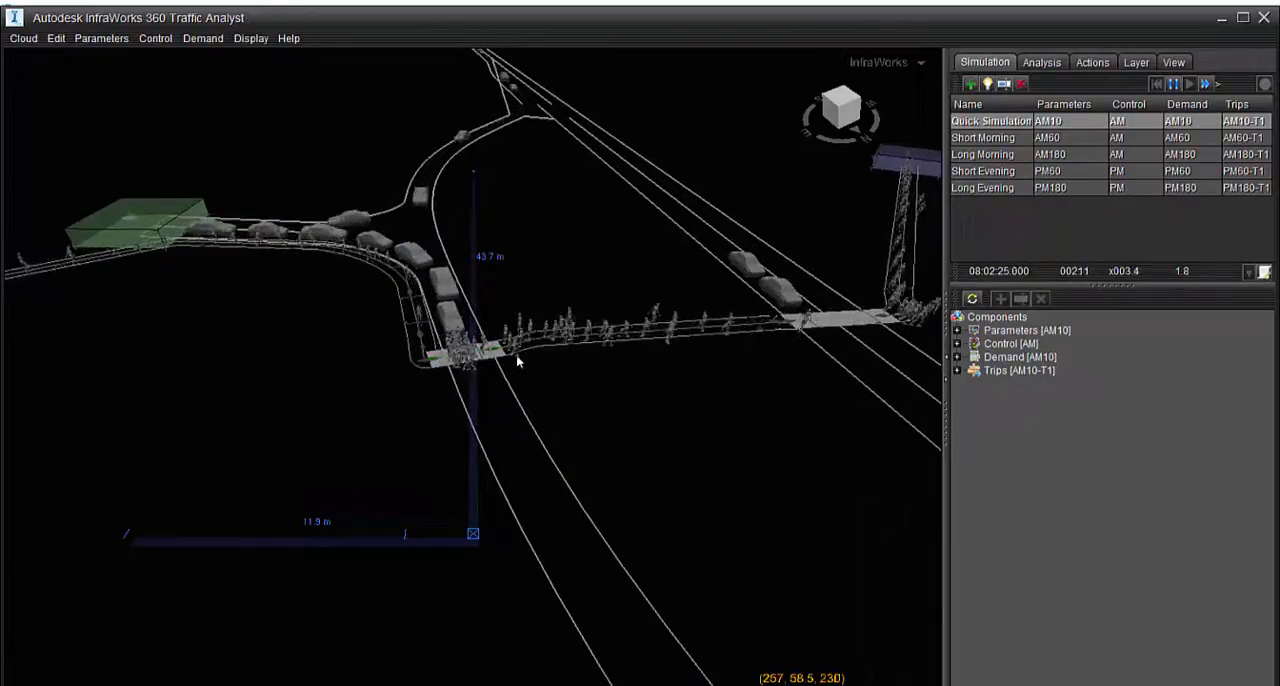
scroll(447, 376, up, 5)
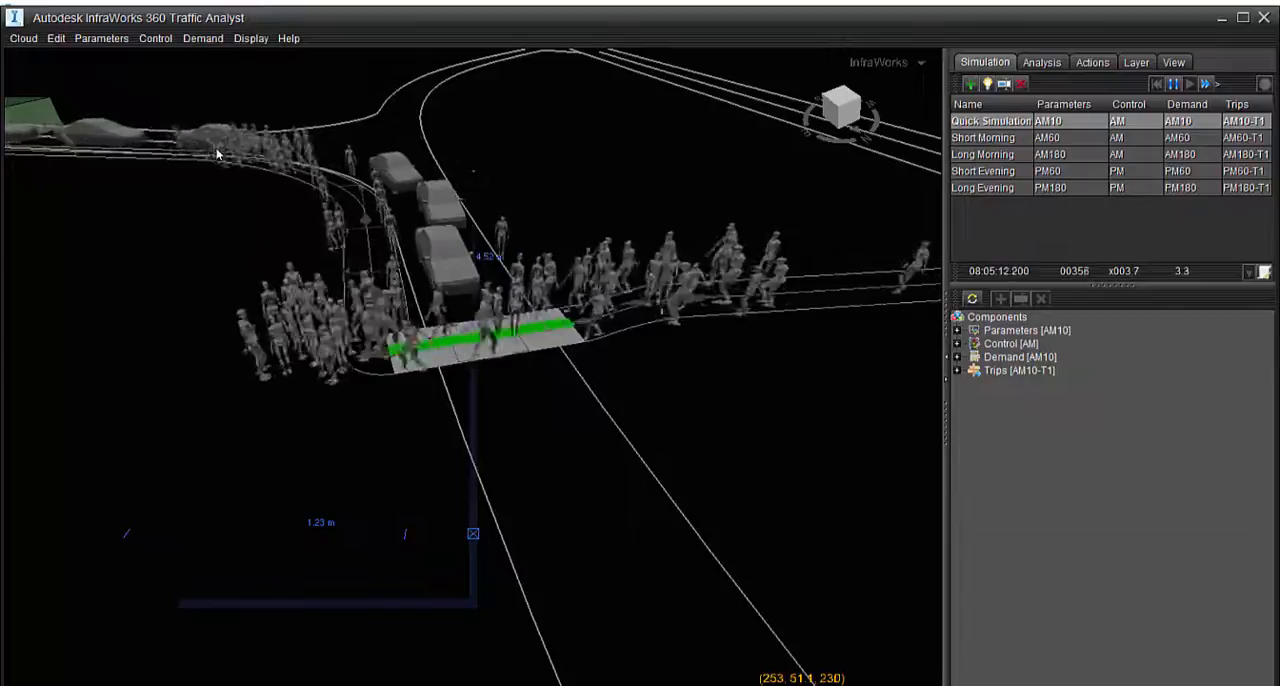
scroll(520, 420, down, 5)
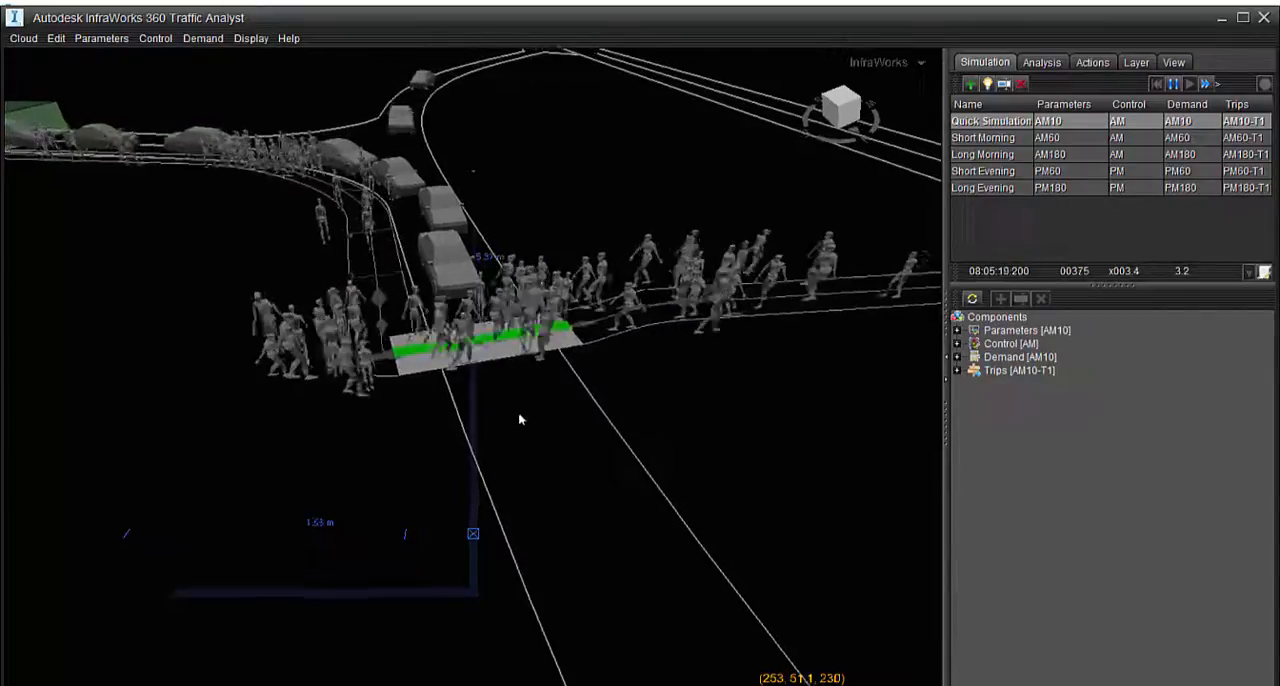
scroll(512, 425, down, 3)
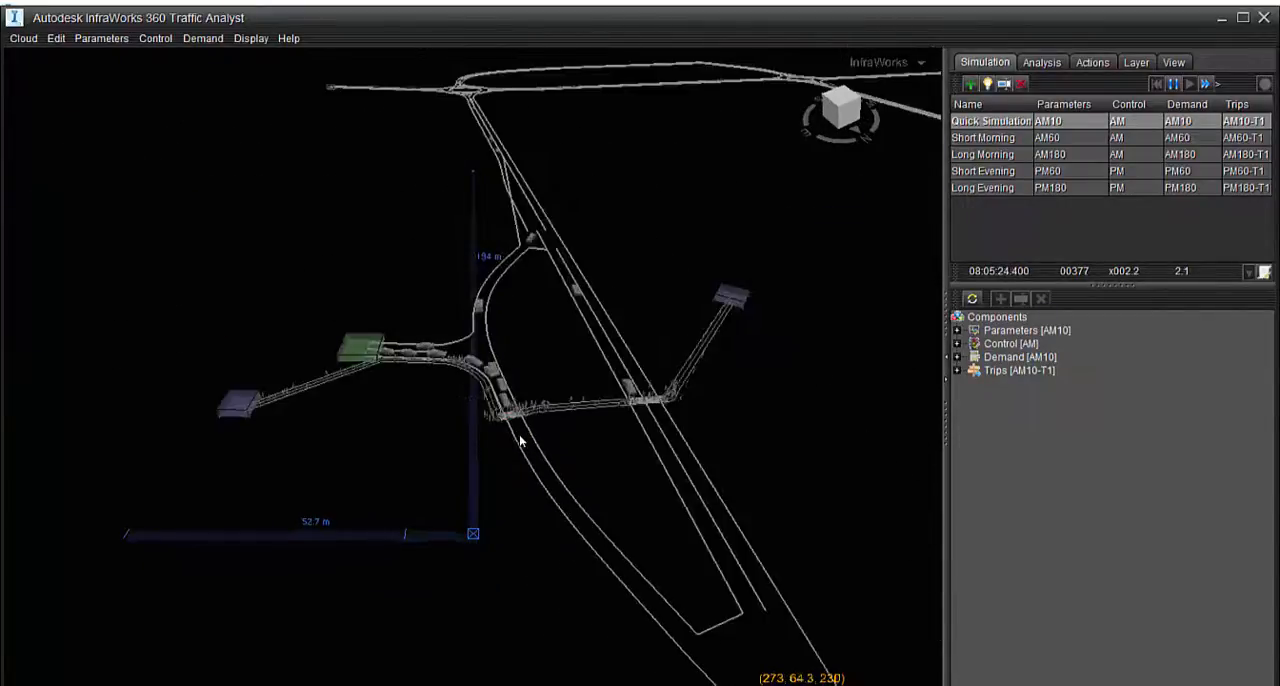
scroll(525, 418, up, 3)
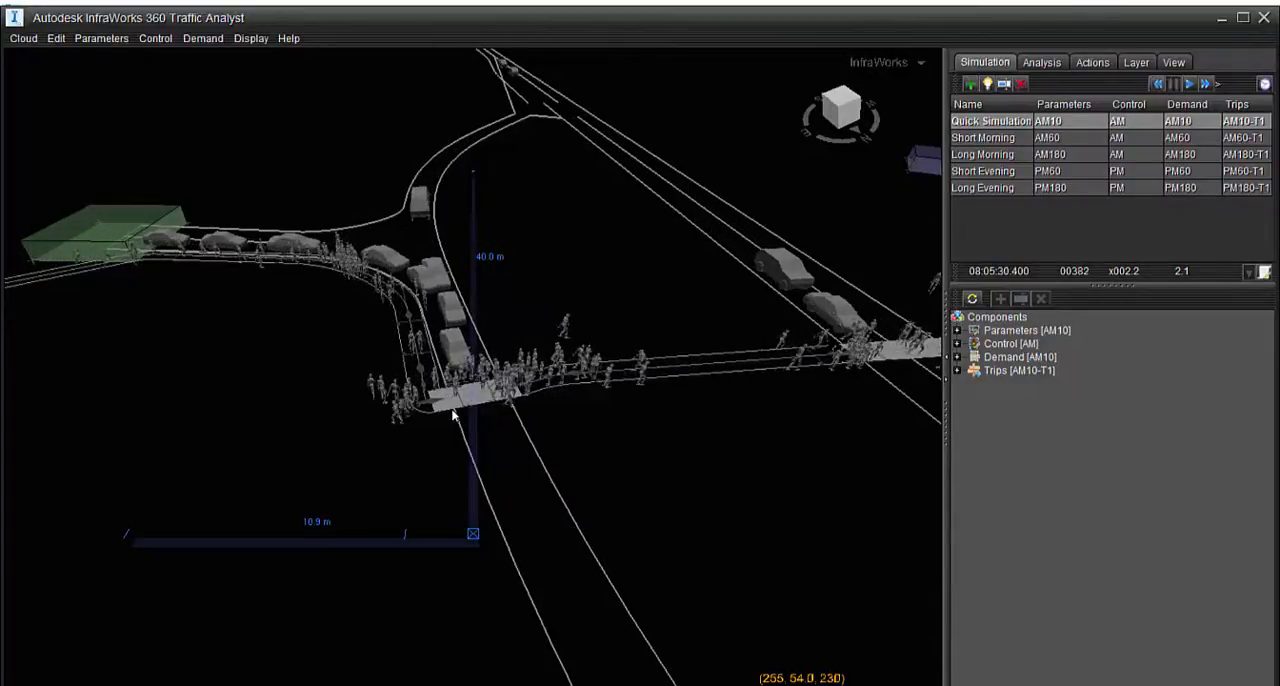
scroll(452, 414, up, 2)
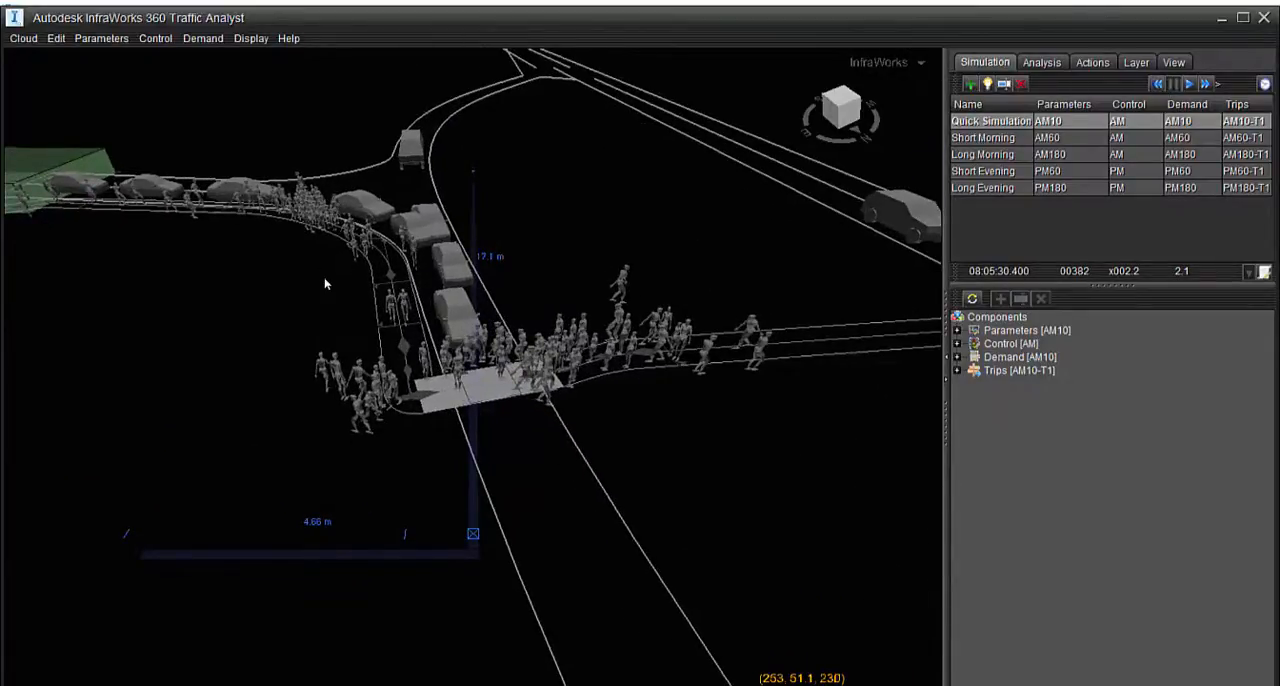
click(488, 389)
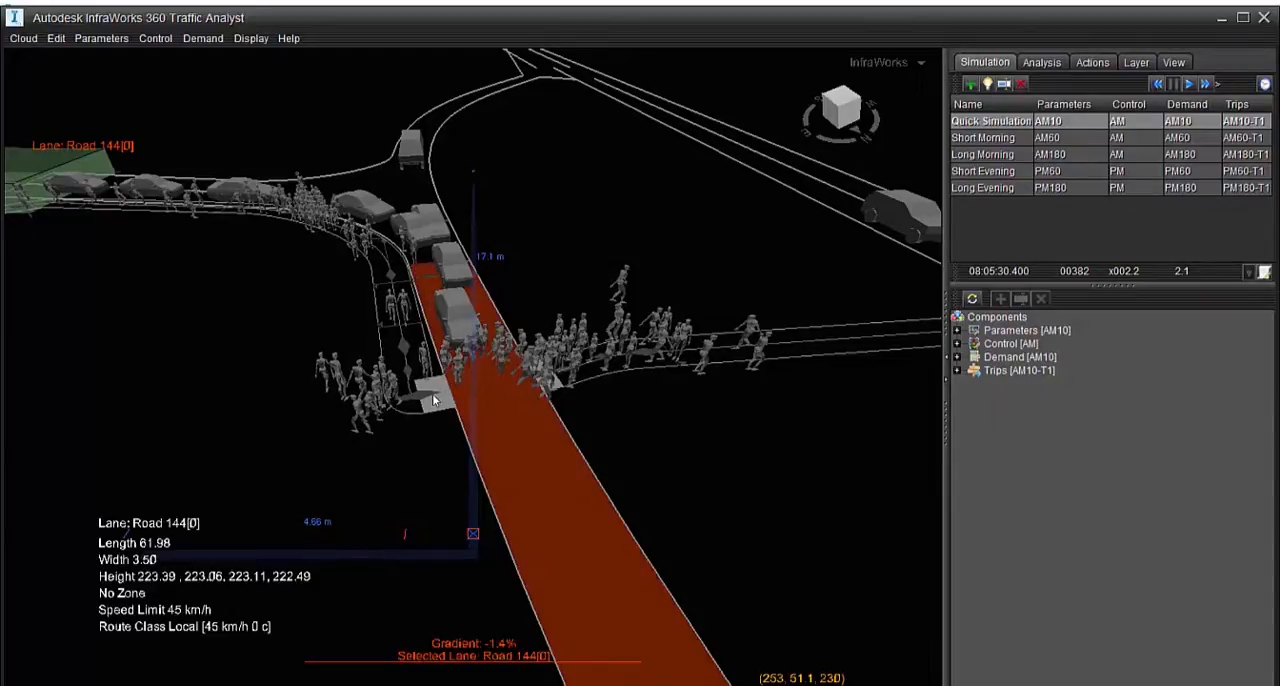
key(a)
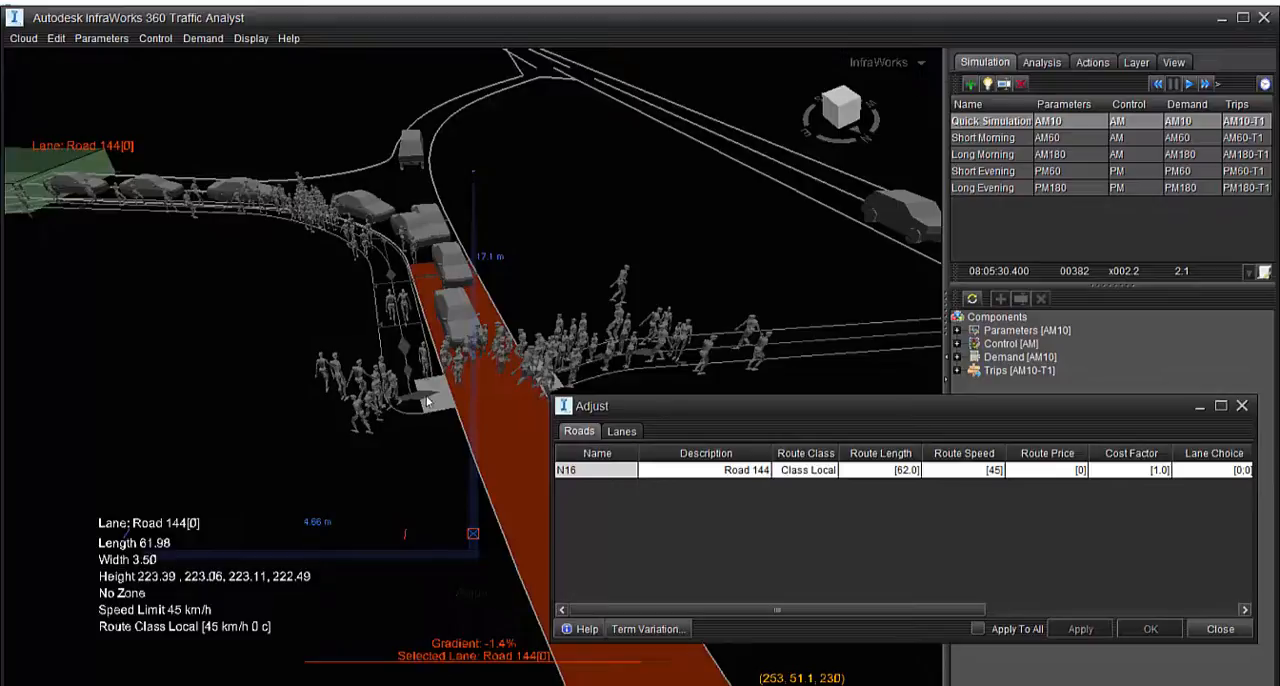
click(1240, 409)
scroll(386, 380, up, 4)
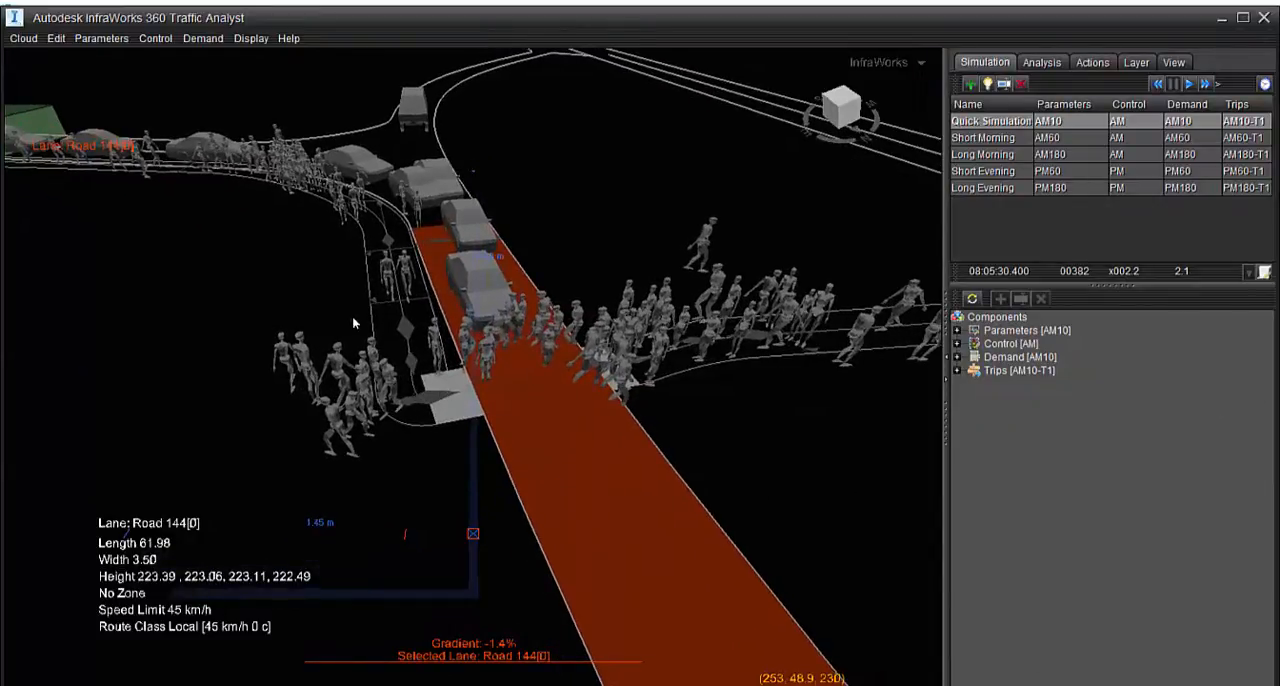
key(a)
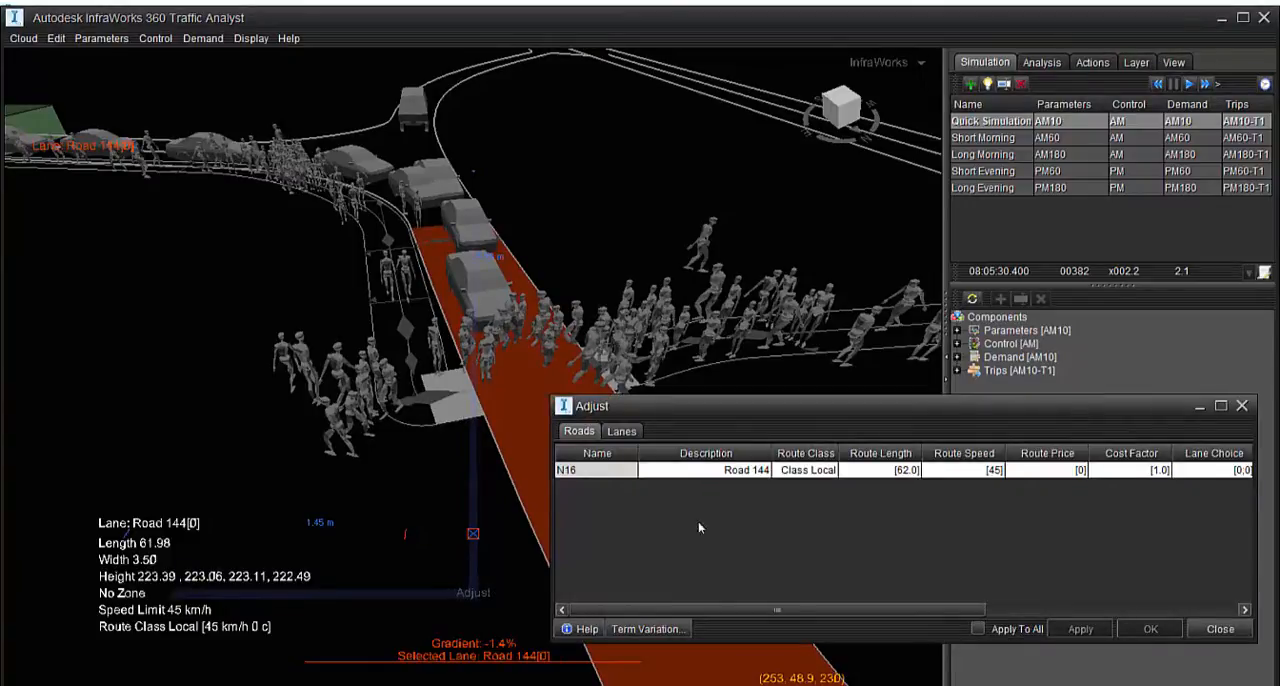
click(1241, 406)
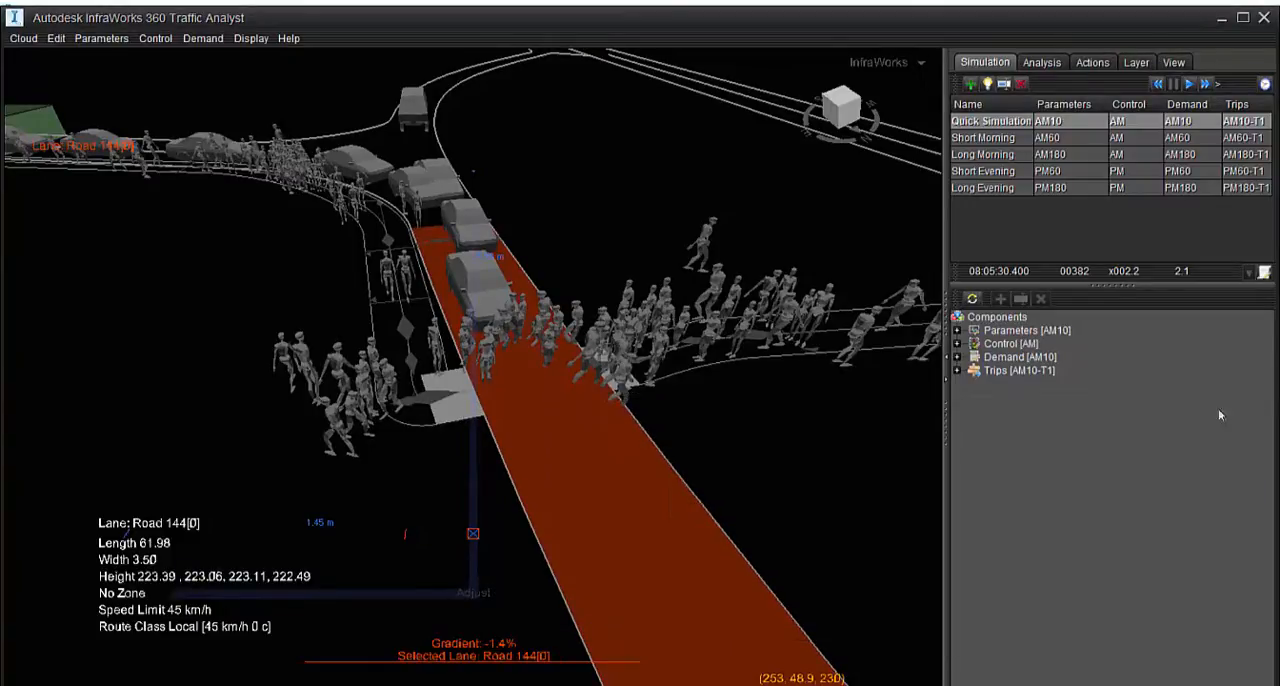
View the crossing in plan and reset the Quick Simulation to its start
scroll(492, 453, up, 6)
middle_drag(523, 262, 668, 619)
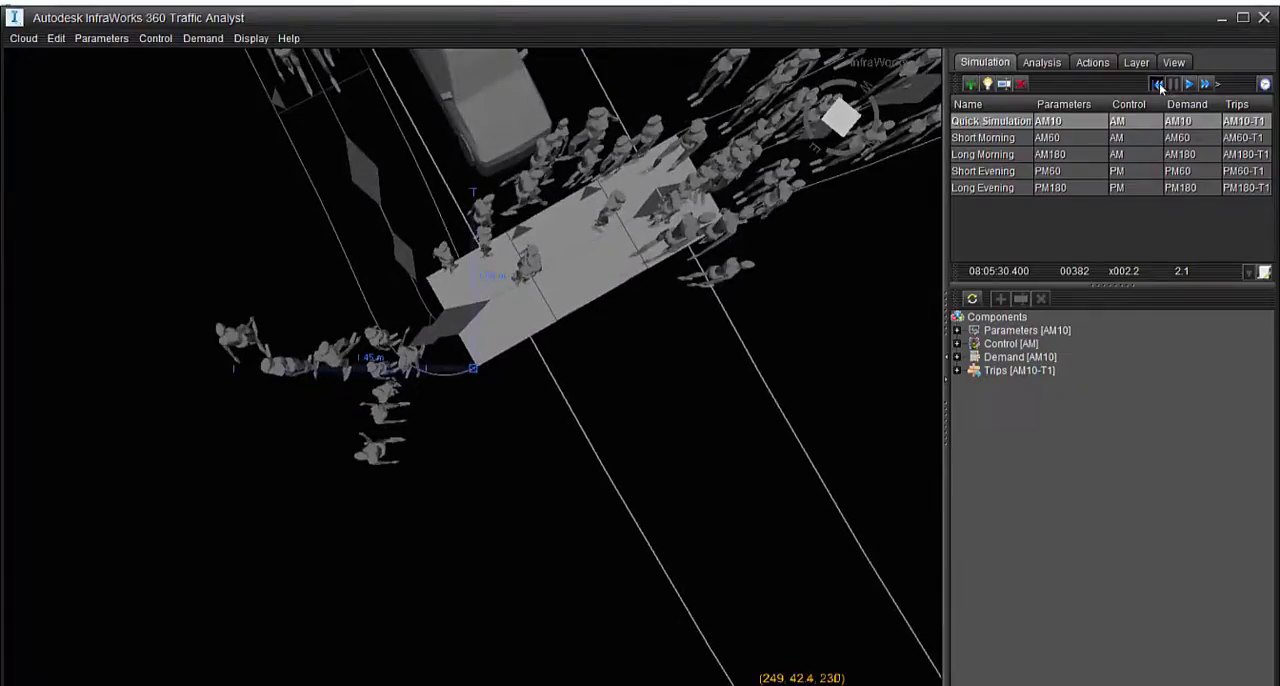
click(1158, 86)
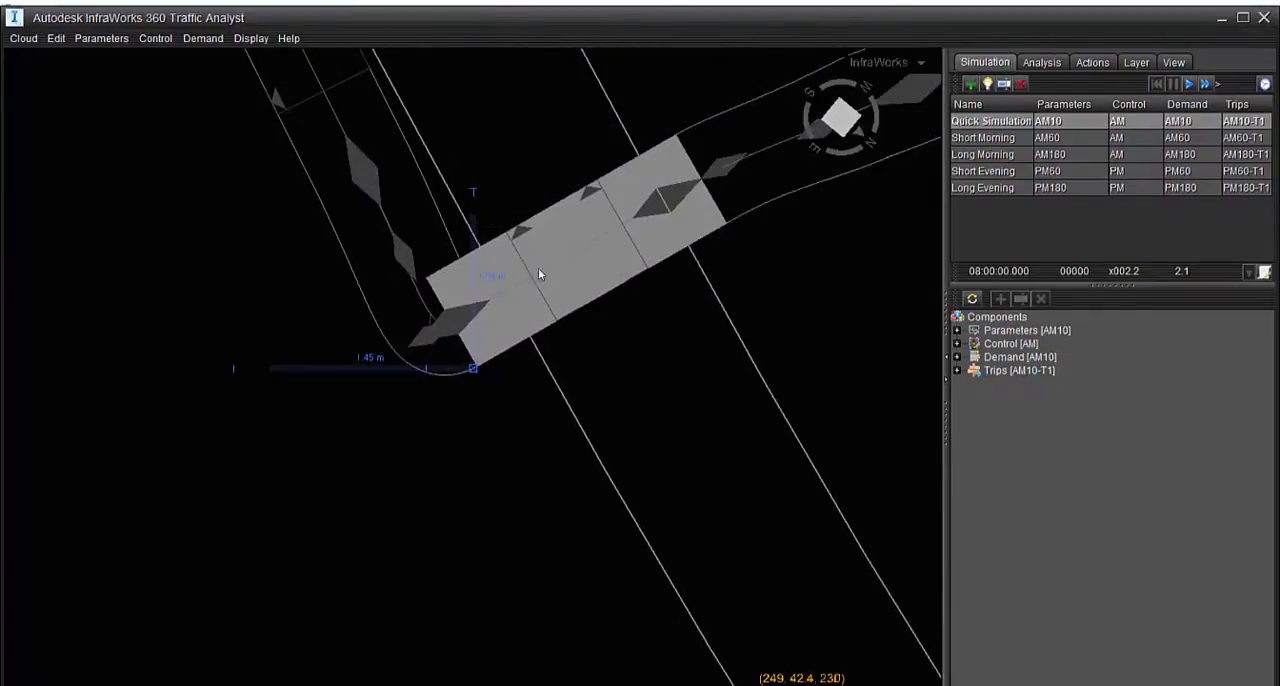
Set the width of the pelican crossing Crossing1 to 4.00 and apply the change
double_click(449, 214)
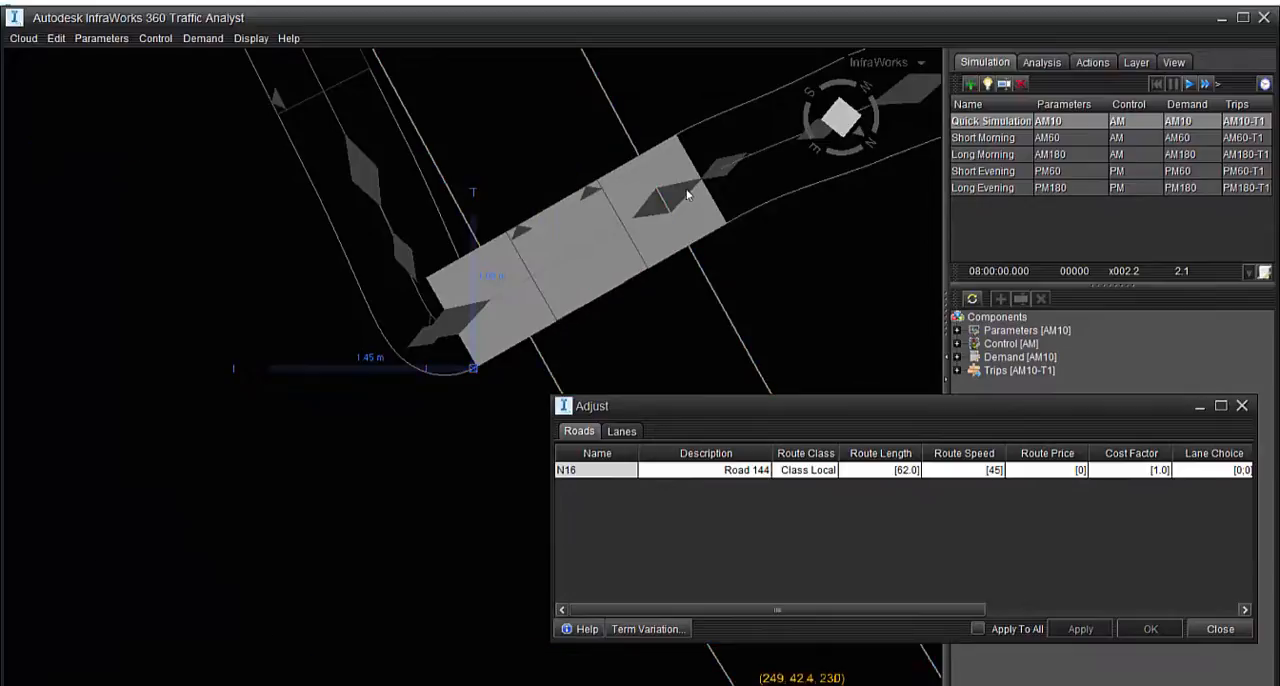
click(687, 194)
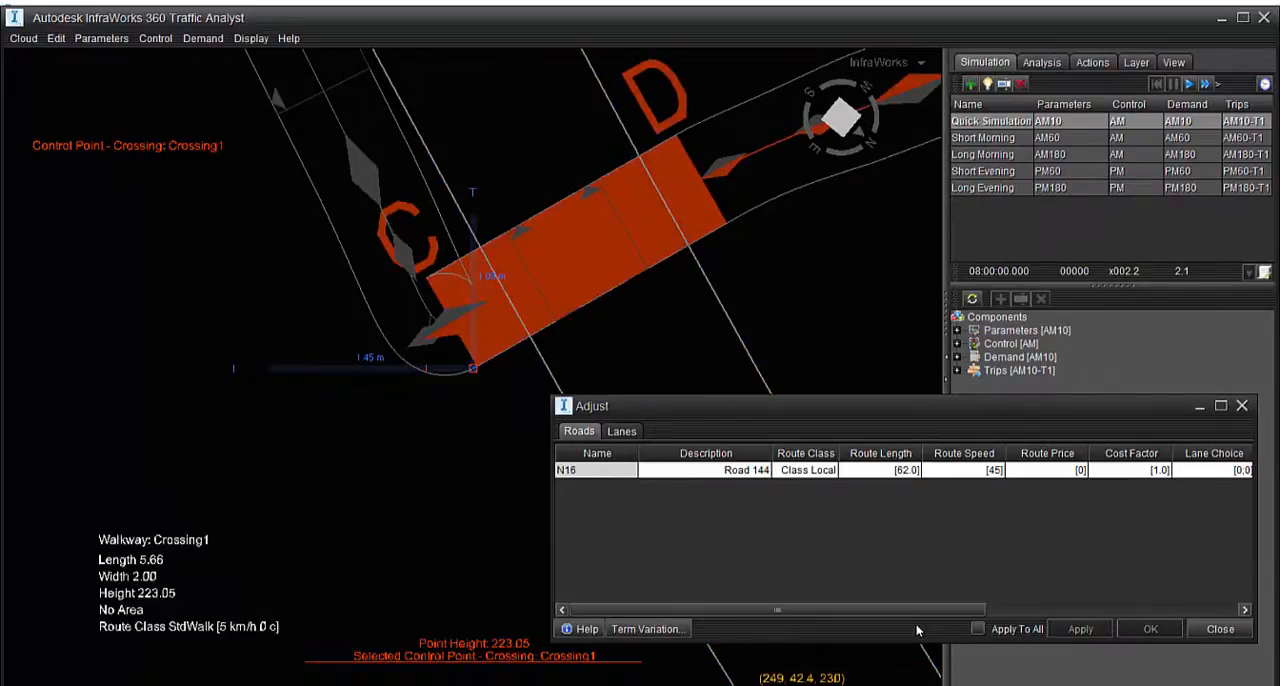
drag(924, 612, 880, 600)
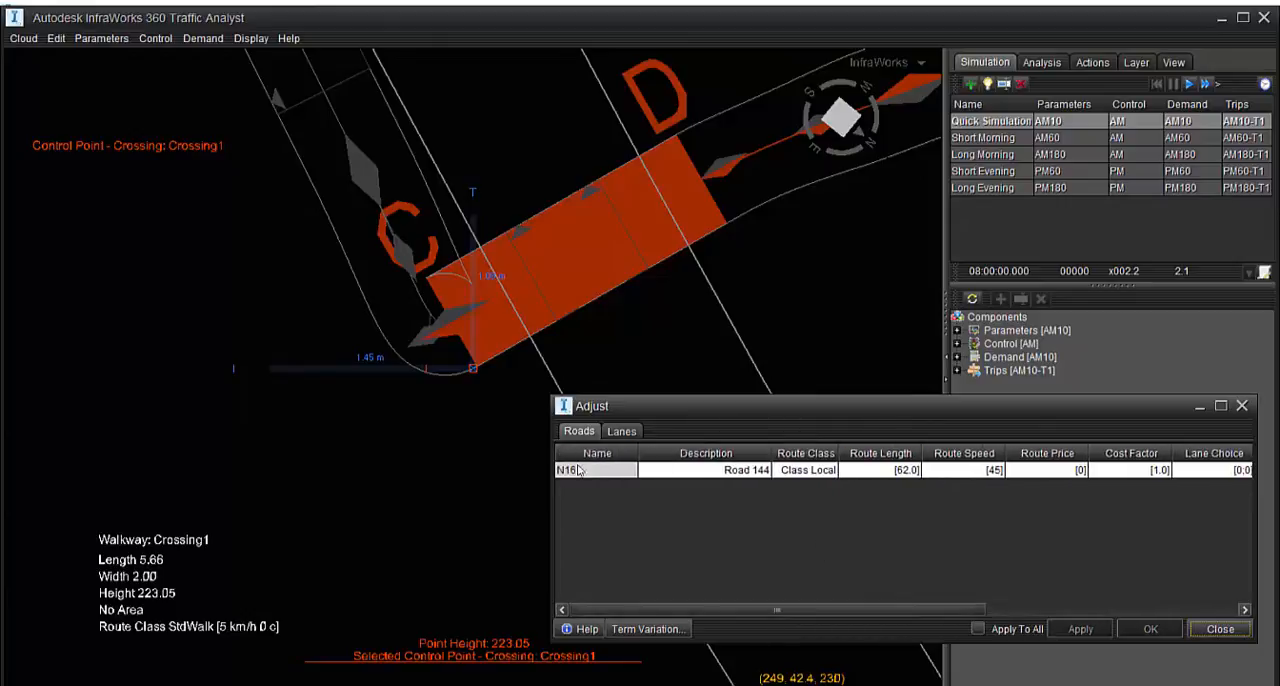
right_drag(489, 336, 504, 352)
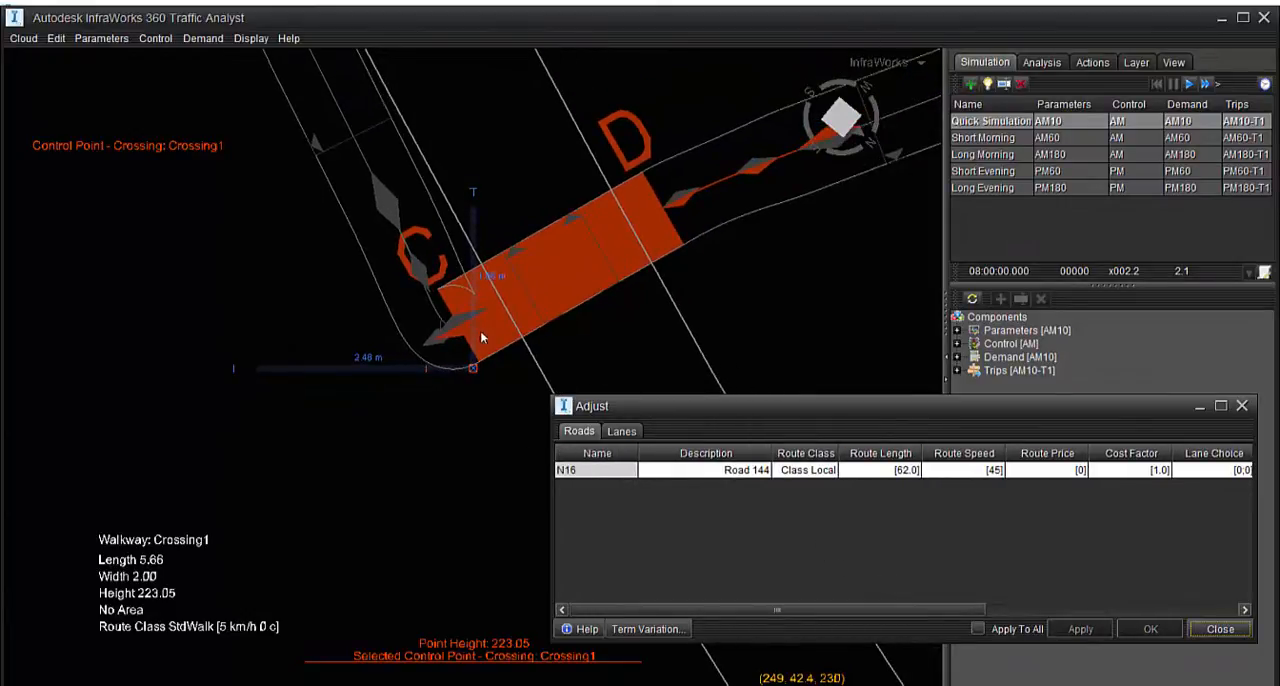
right_click(480, 338)
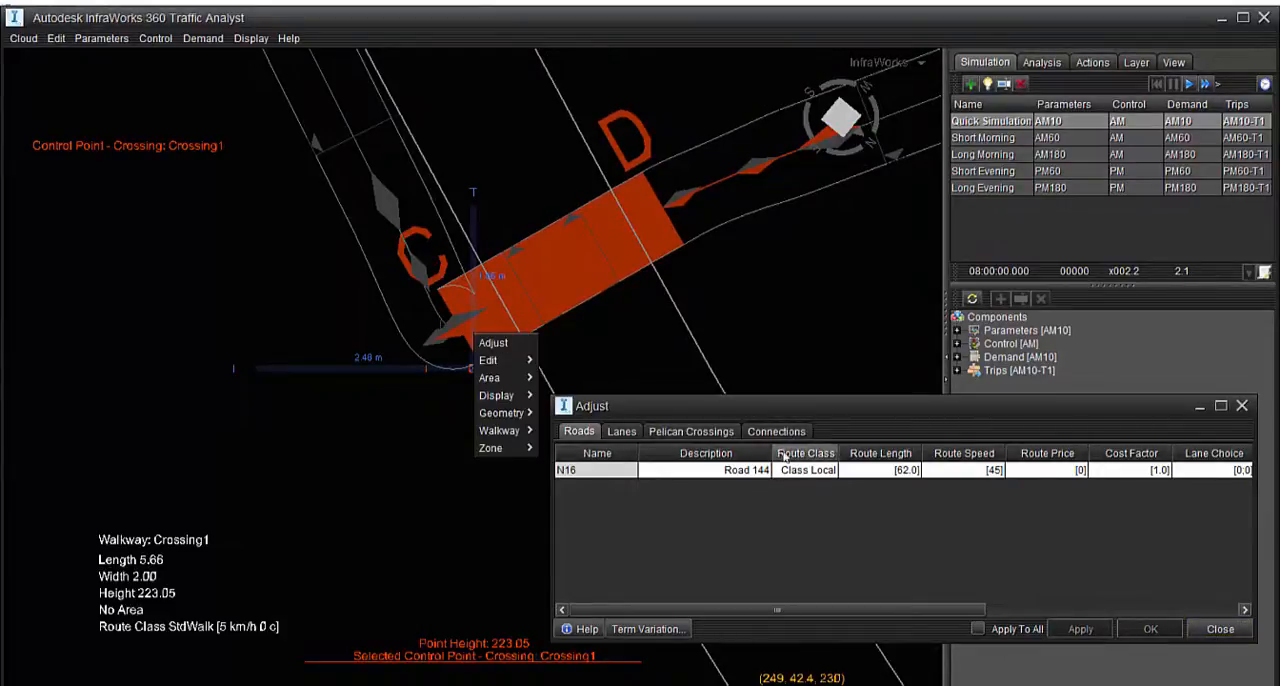
click(733, 433)
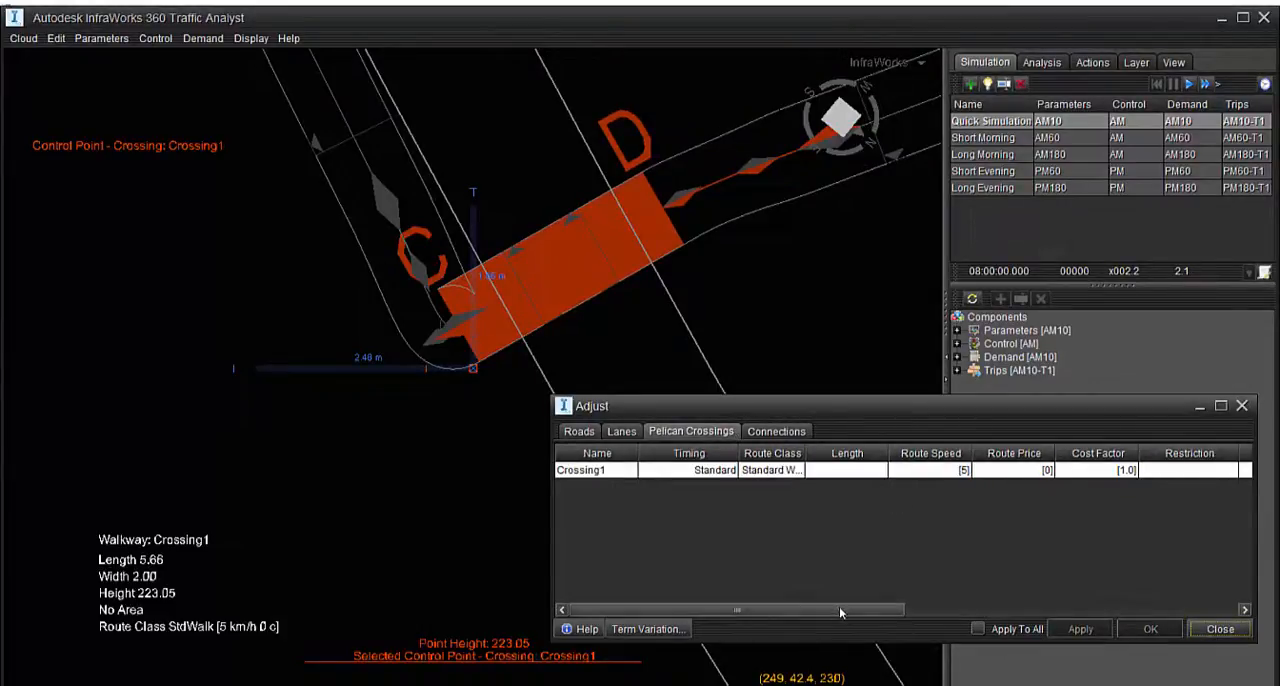
drag(839, 606, 1180, 619)
click(1007, 470)
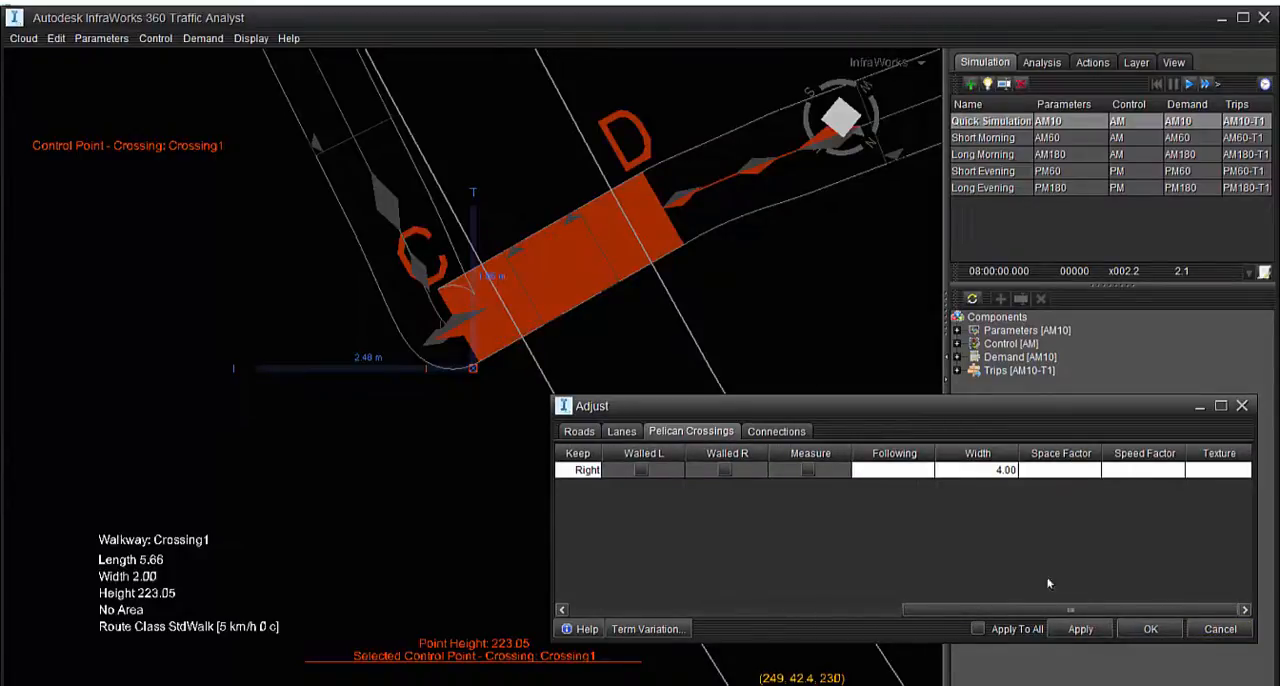
click(1081, 629)
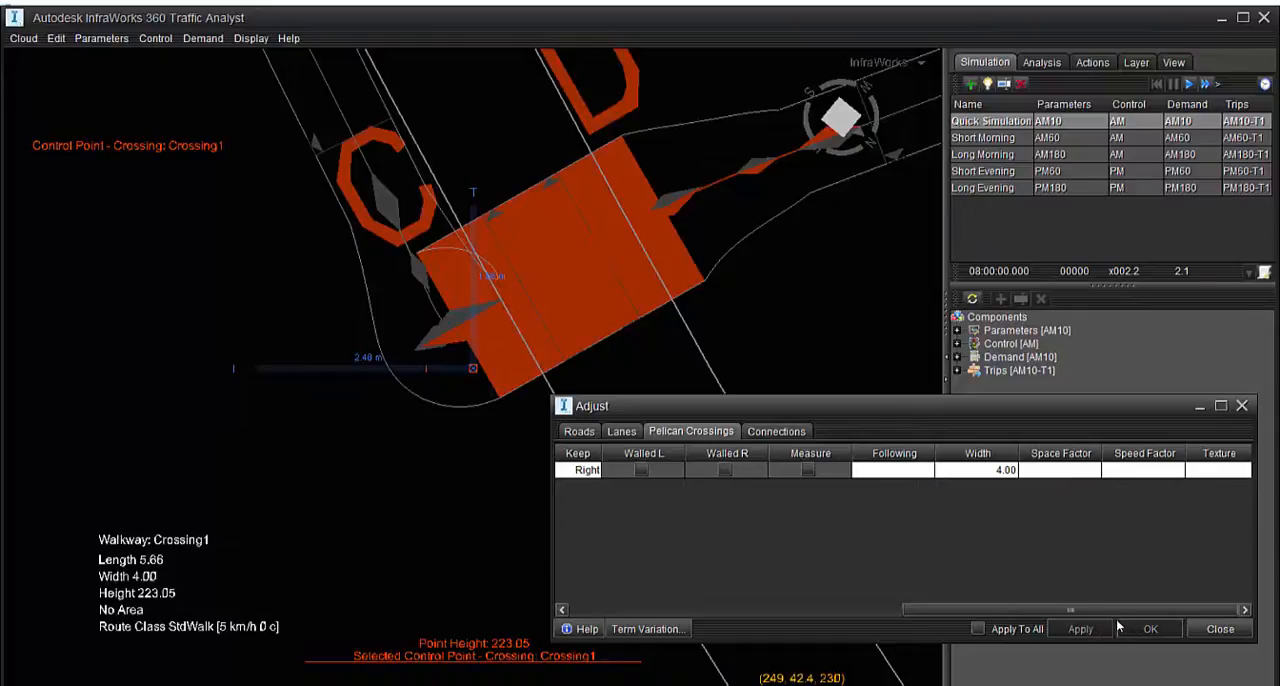
click(1197, 630)
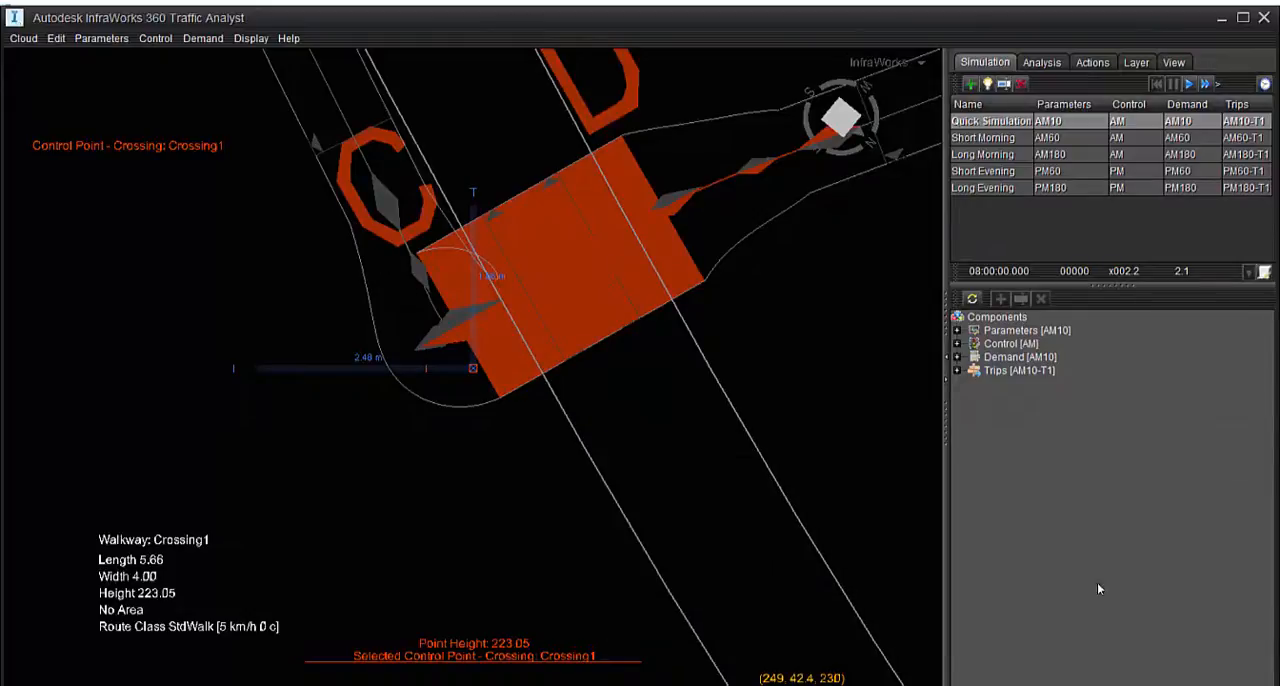
Shorten Crossing1 across the curved road to a length of about 4.93 m
scroll(609, 343, down, 2)
scroll(590, 420, up, 1)
scroll(589, 420, down, 4)
scroll(611, 460, up, 3)
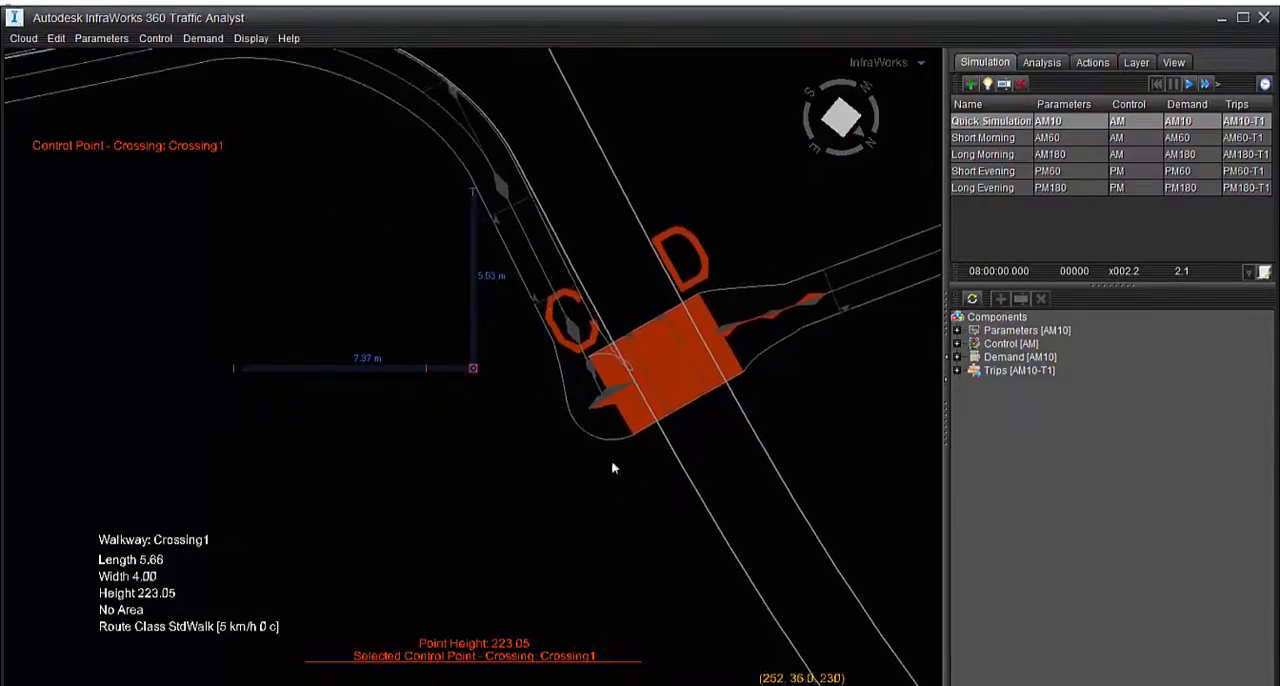
double_click(477, 317)
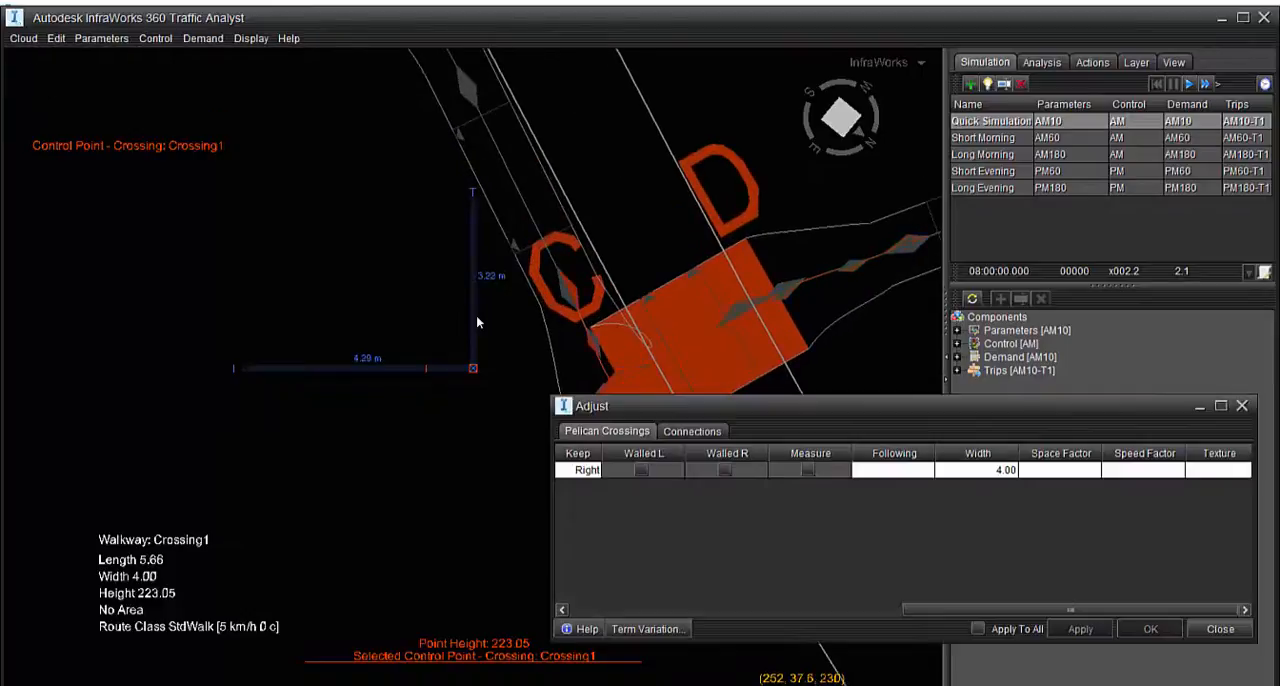
scroll(640, 387, down, 4)
scroll(636, 372, down, 3)
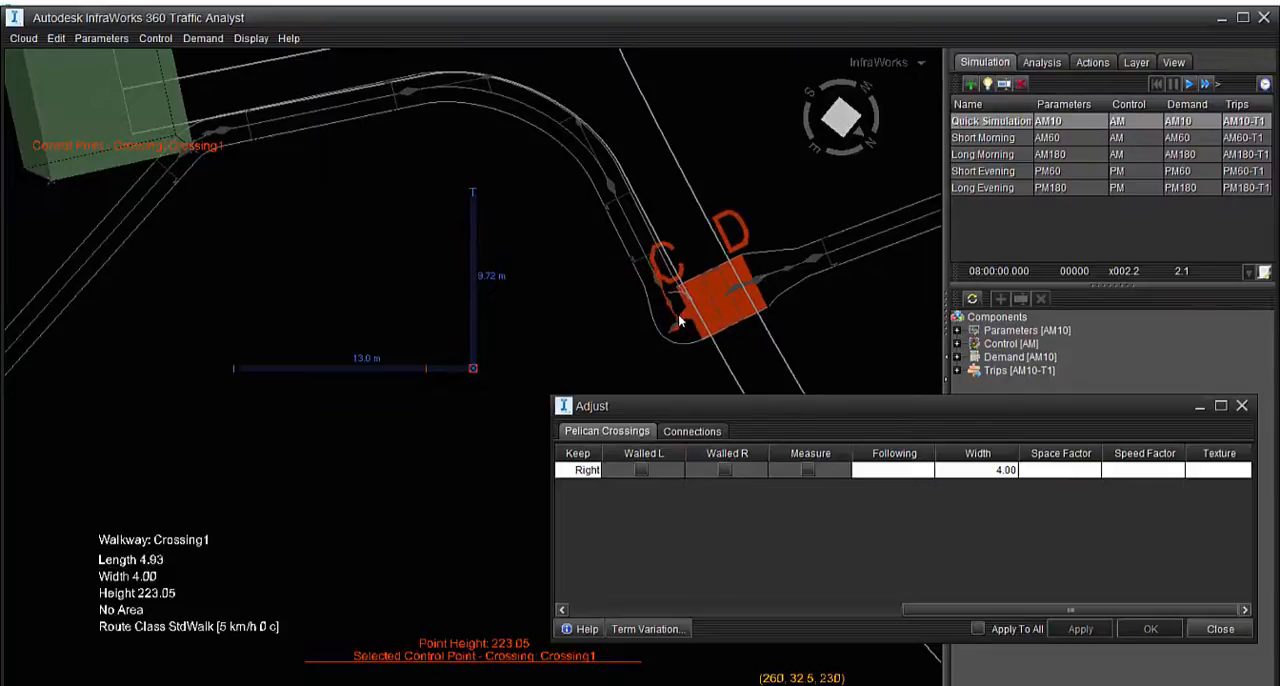
Reshape the connection between Walkway3 and Crossing1, moving Walkway3's end for a length of about 5.32 m, and close the adjustment table
click(664, 334)
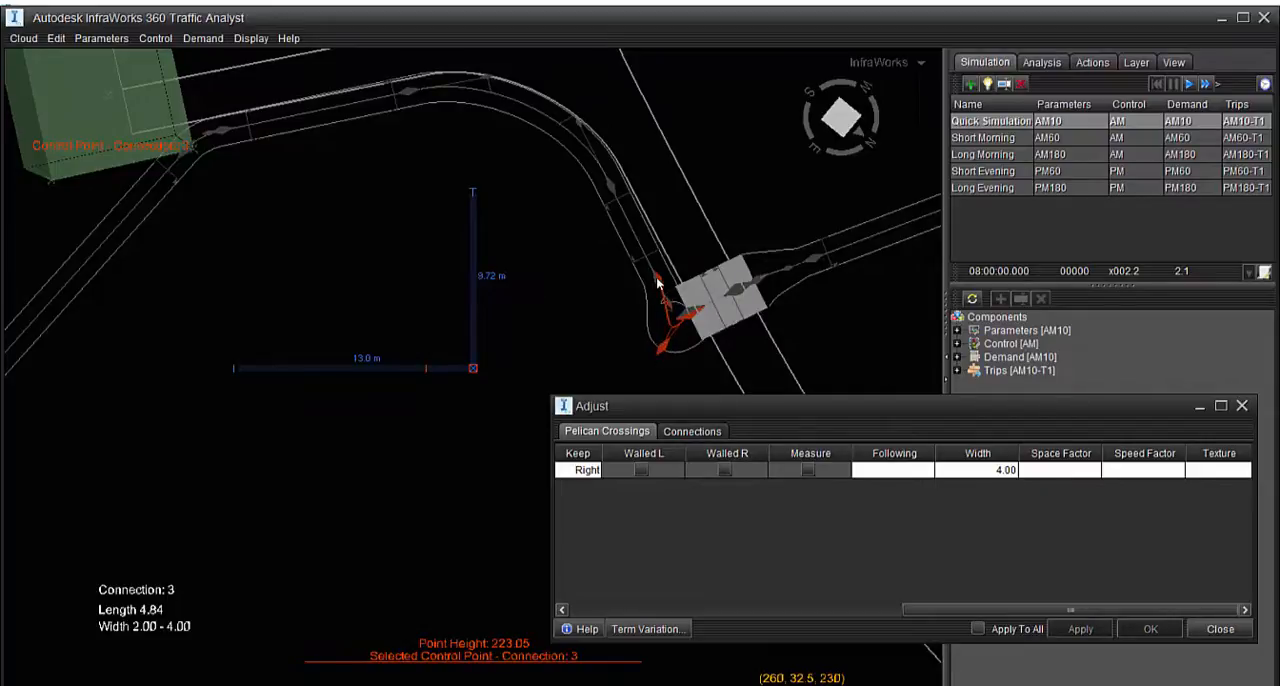
click(526, 225)
drag(652, 279, 619, 279)
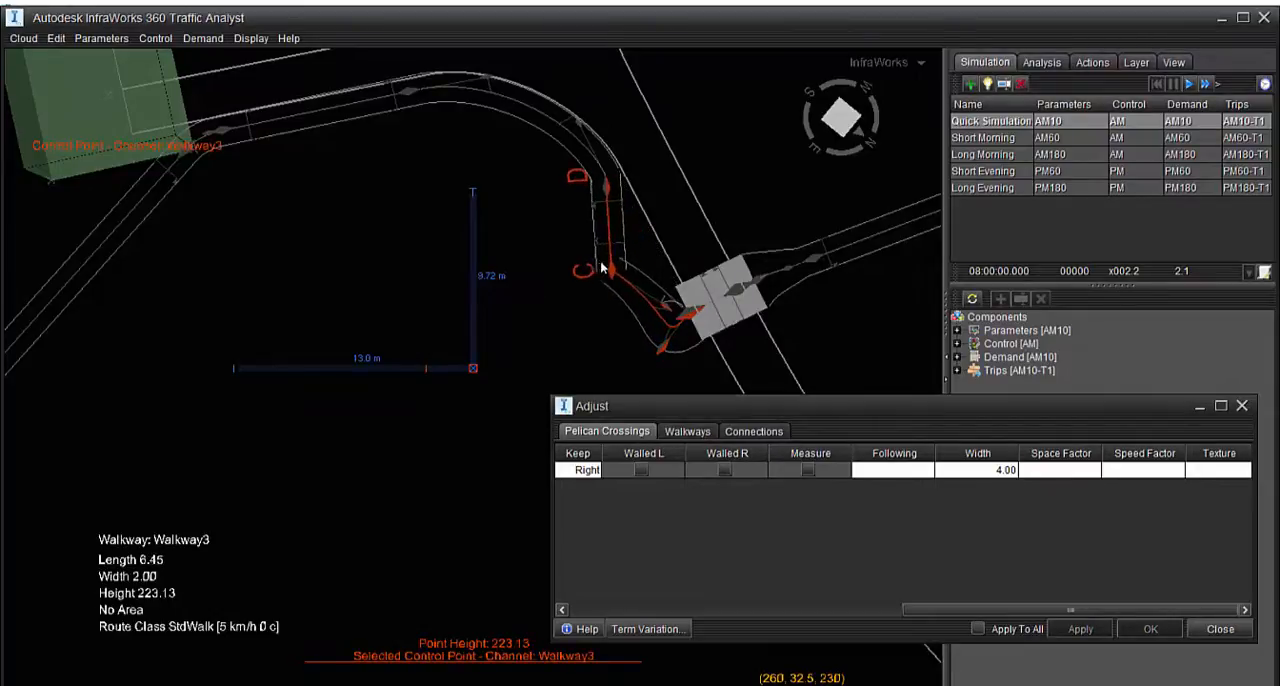
click(670, 310)
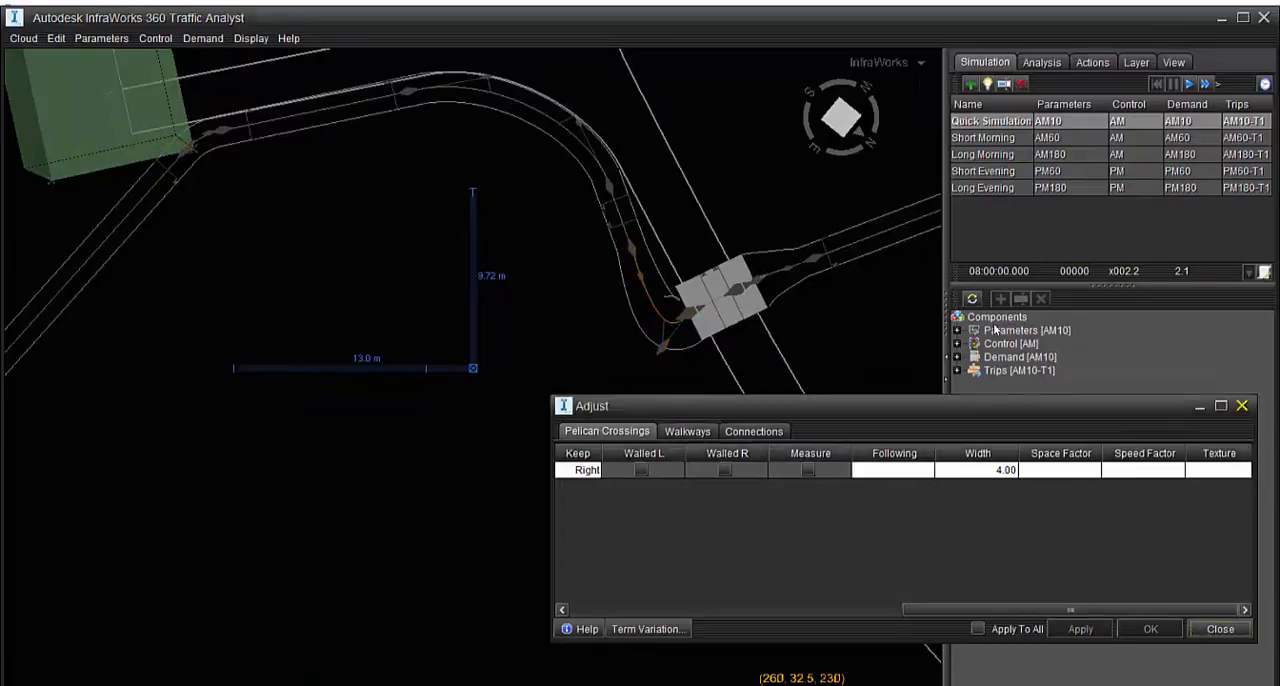
click(1242, 406)
Run the Quick Simulation again and watch pedestrian flow over the widened crossing from a perspective view
scroll(941, 204, up, 2)
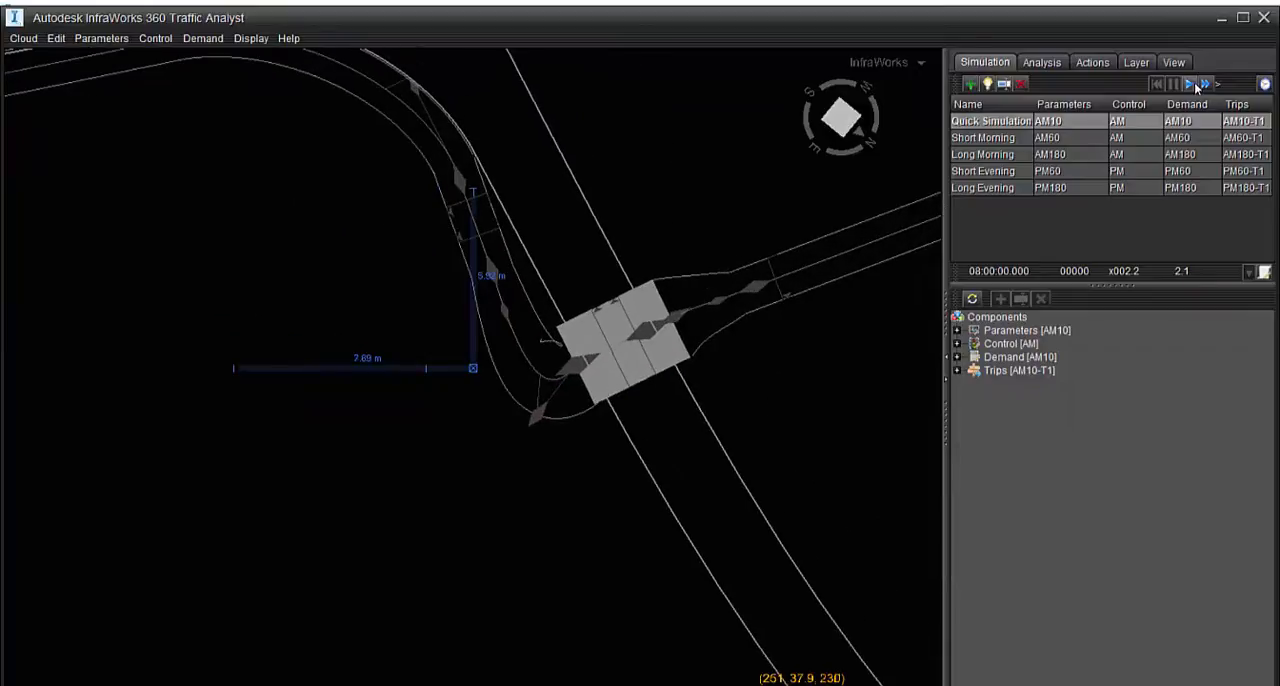
drag(840, 412, 676, 342)
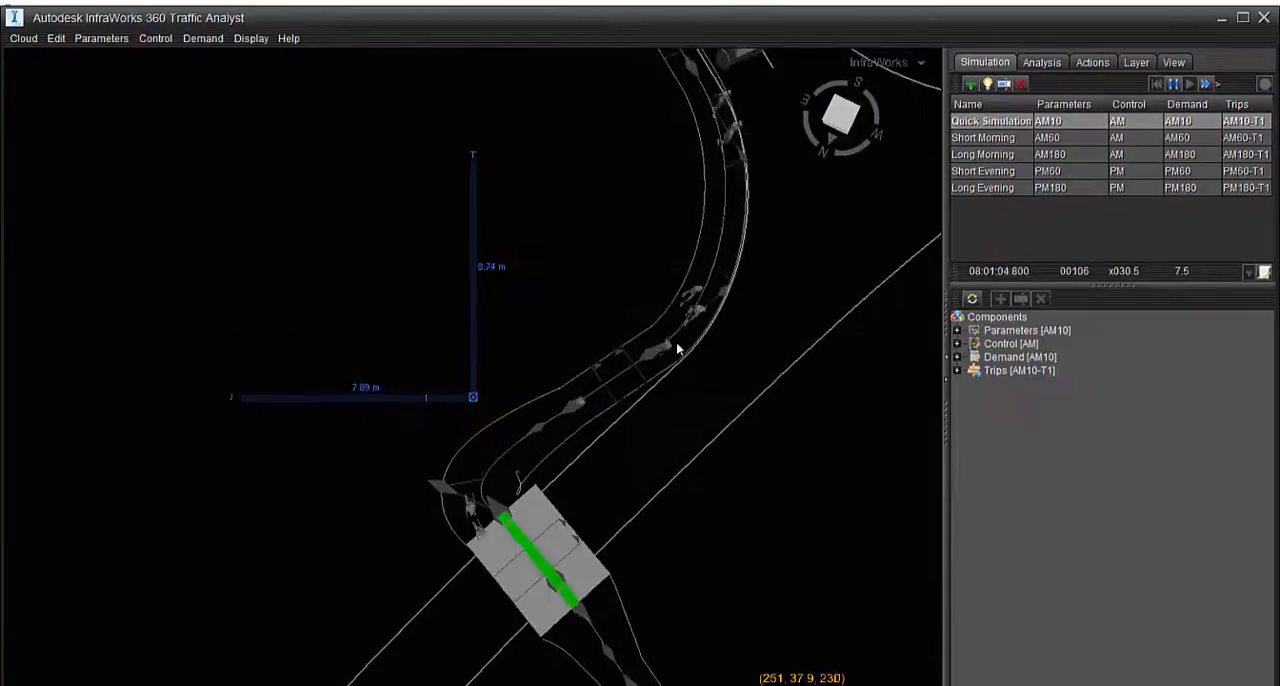
scroll(676, 343, down, 3)
drag(712, 500, 771, 270)
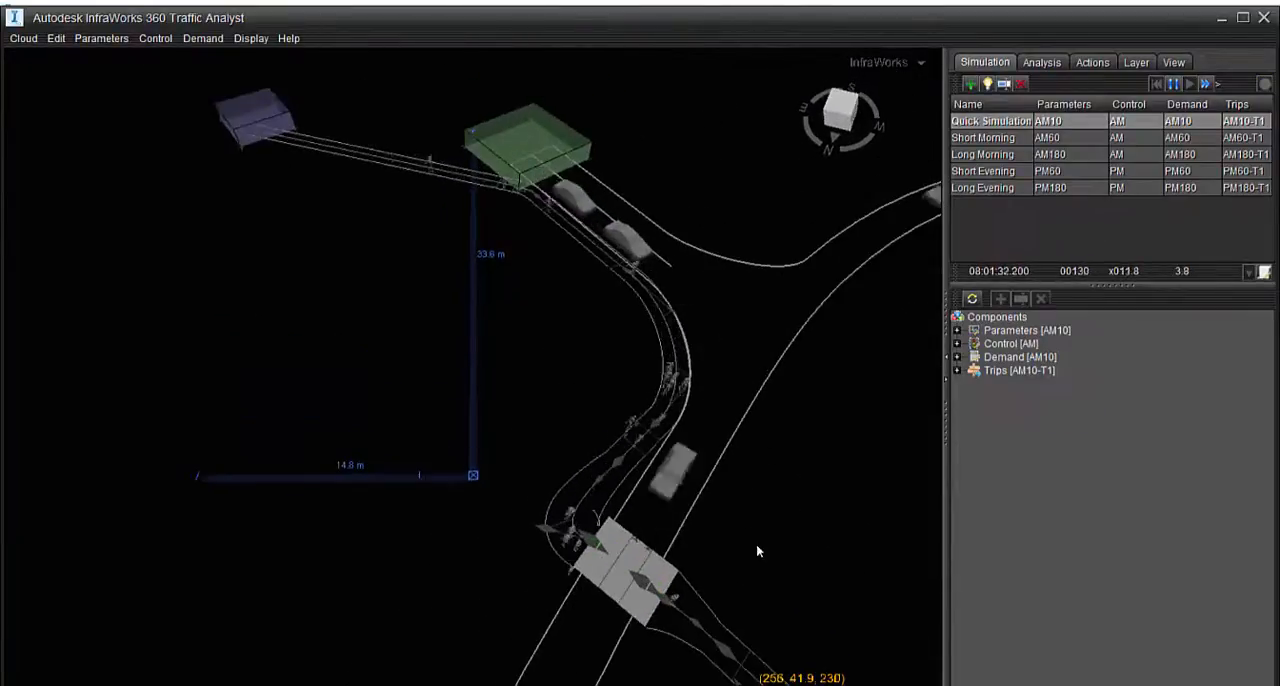
Examine the pedestrian and vehicle queues at both signalised crossings up close and across the surrounding roads while the Quick Simulation runs
middle_drag(756, 543, 760, 369)
scroll(646, 510, up, 3)
scroll(646, 510, up, 2)
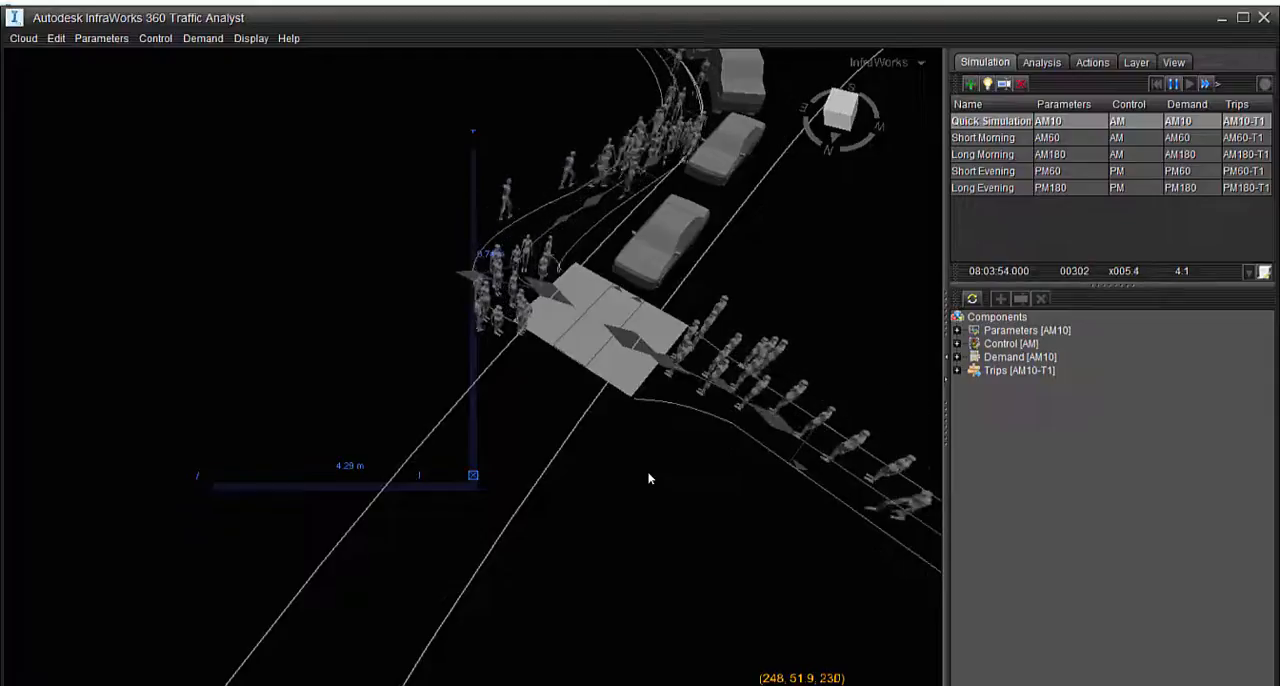
scroll(466, 337, up, 5)
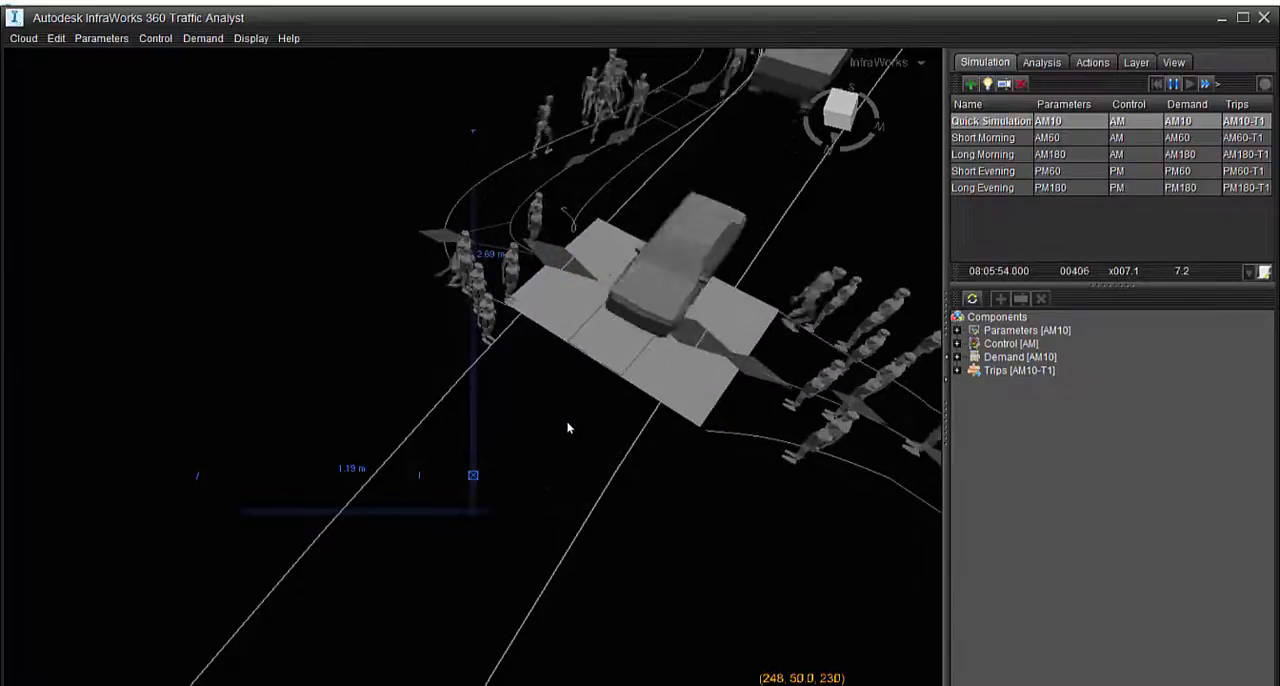
scroll(578, 453, down, 10)
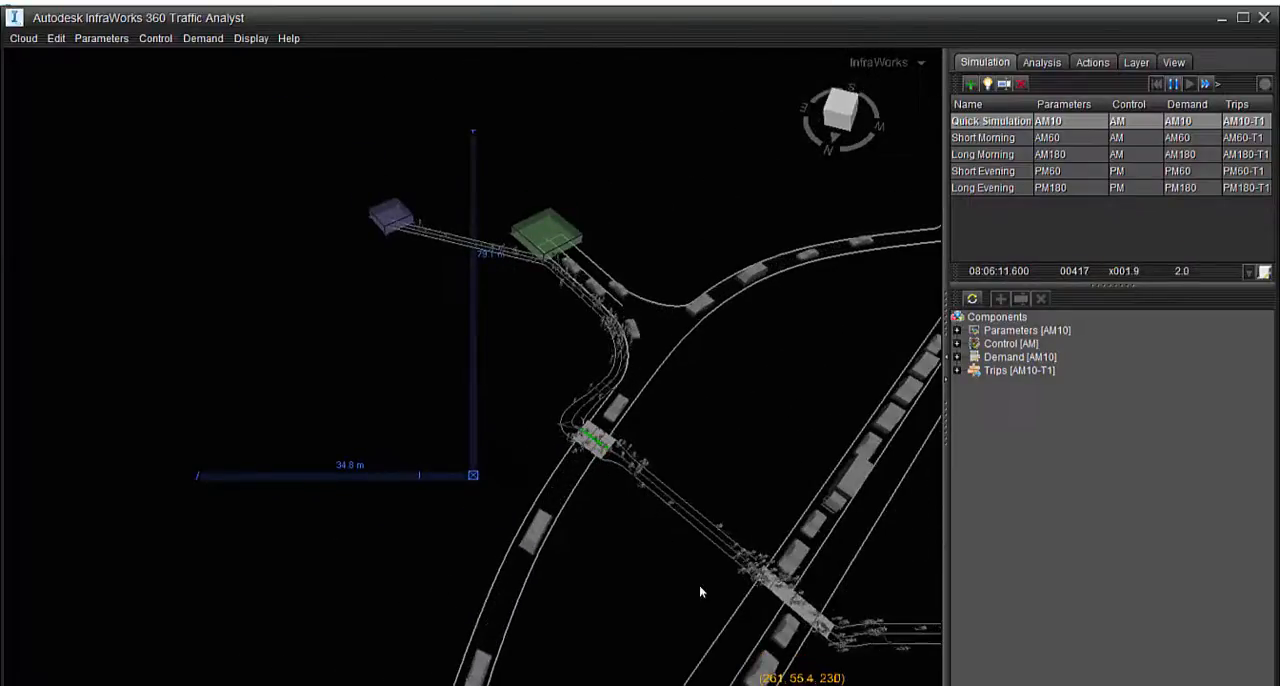
scroll(594, 456, down, 6)
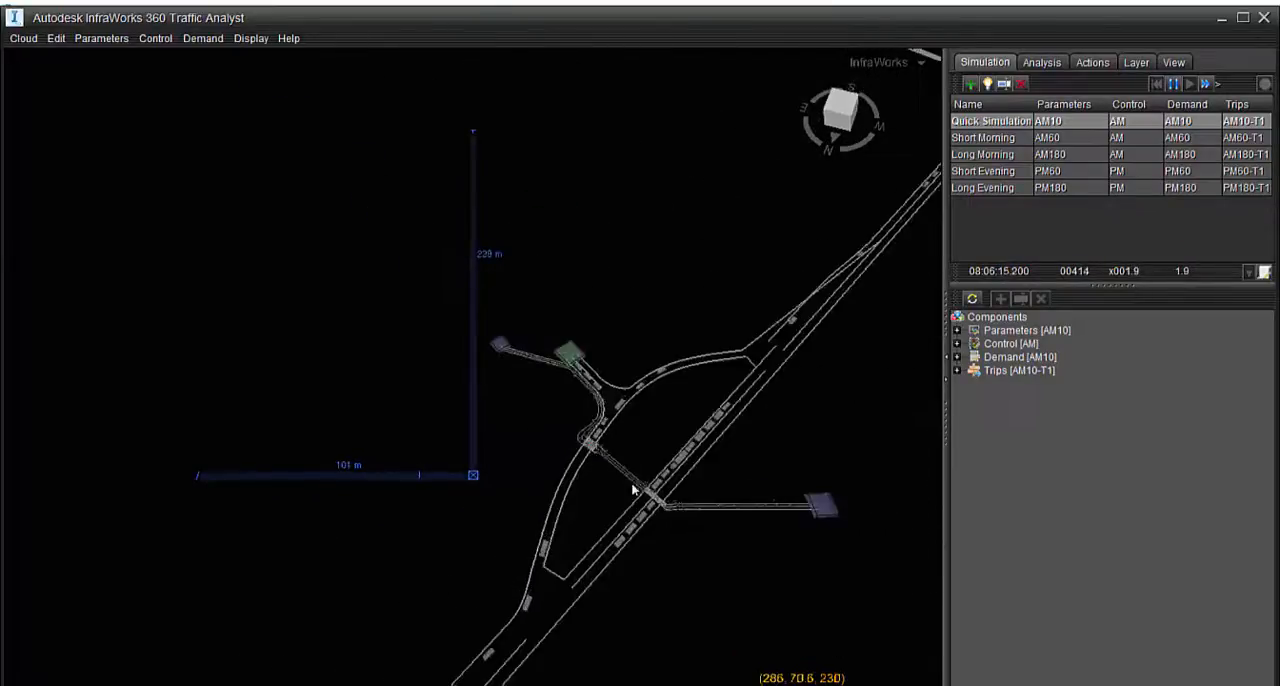
scroll(630, 513, up, 5)
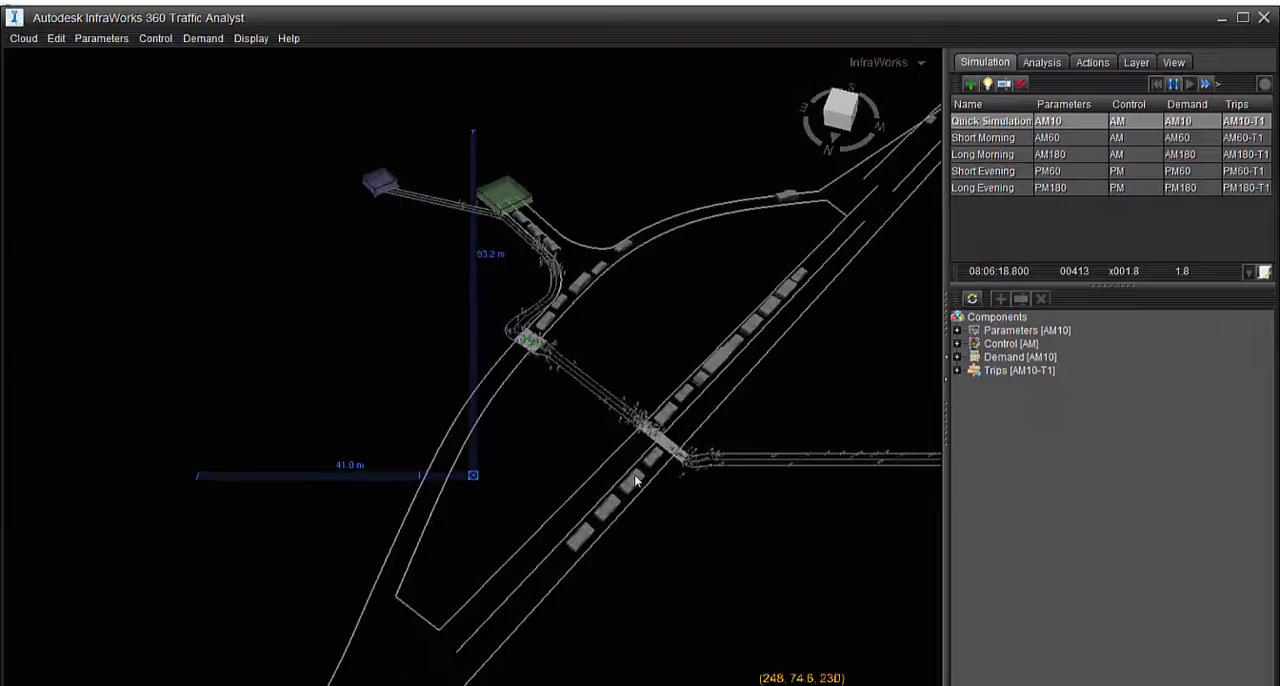
scroll(640, 472, up, 3)
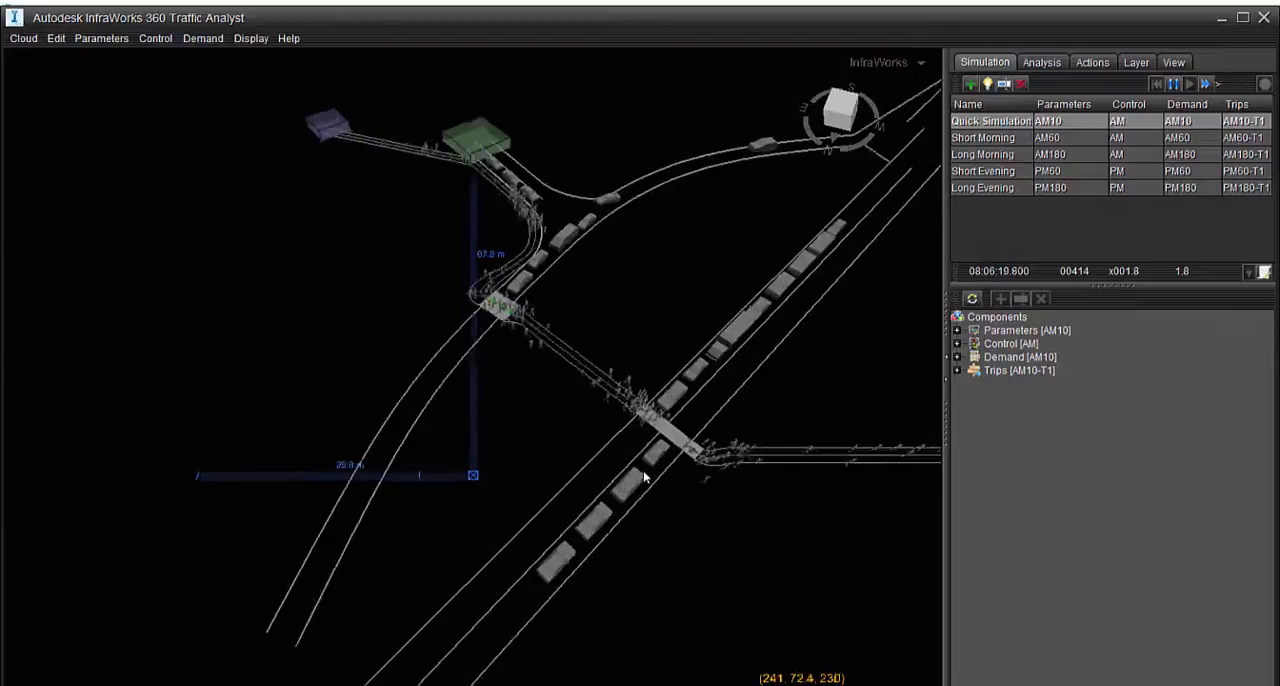
Reset the Quick Simulation to its start time and bring the whole road network into view
click(1156, 87)
scroll(634, 428, down, 5)
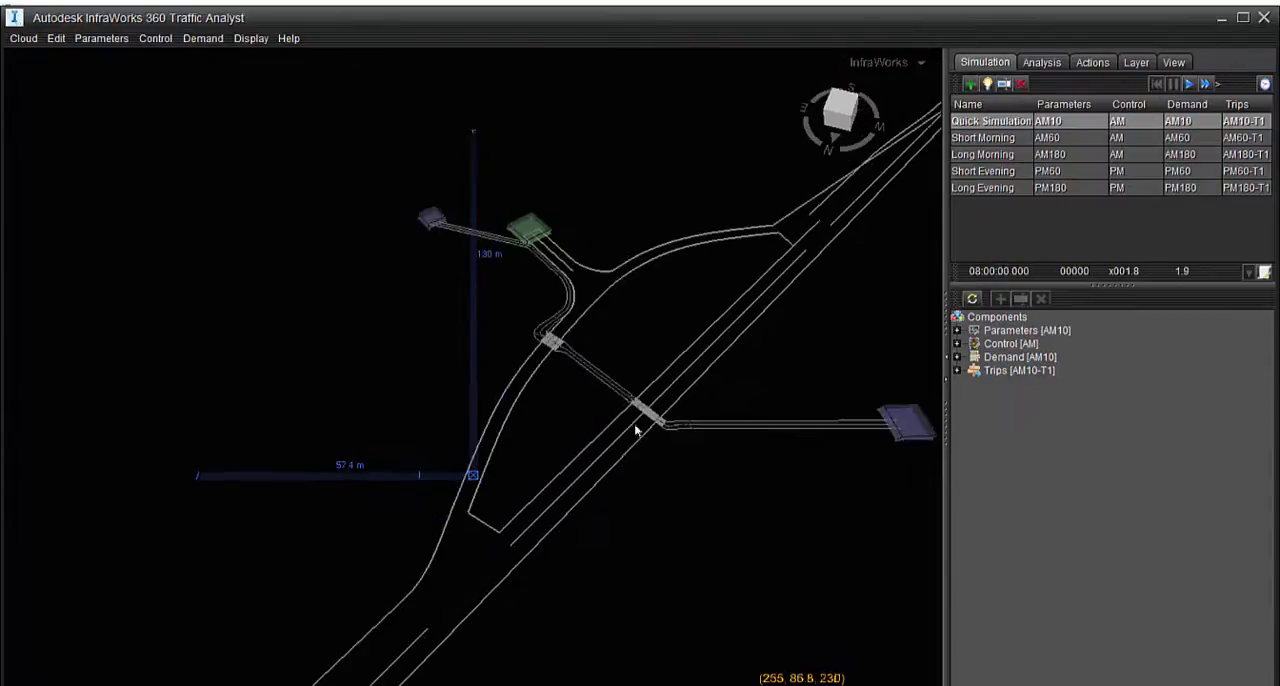
middle_drag(653, 503, 602, 428)
scroll(602, 424, up, 5)
scroll(602, 420, down, 5)
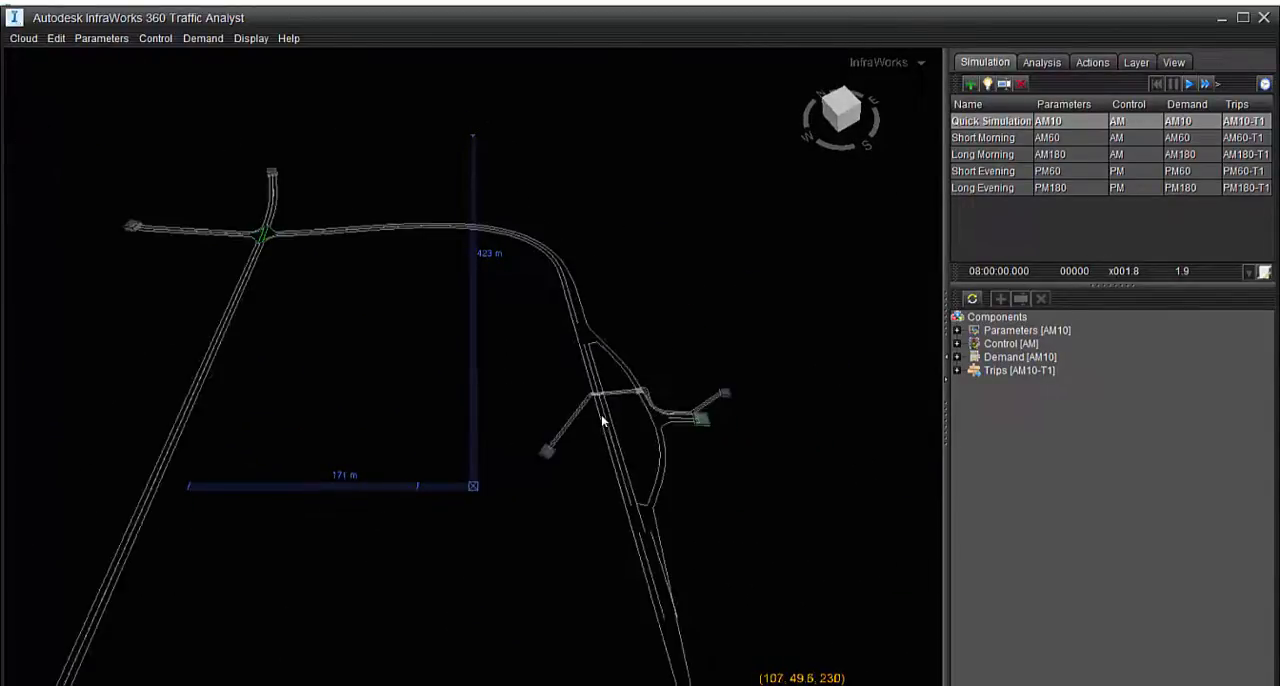
middle_drag(512, 384, 600, 303)
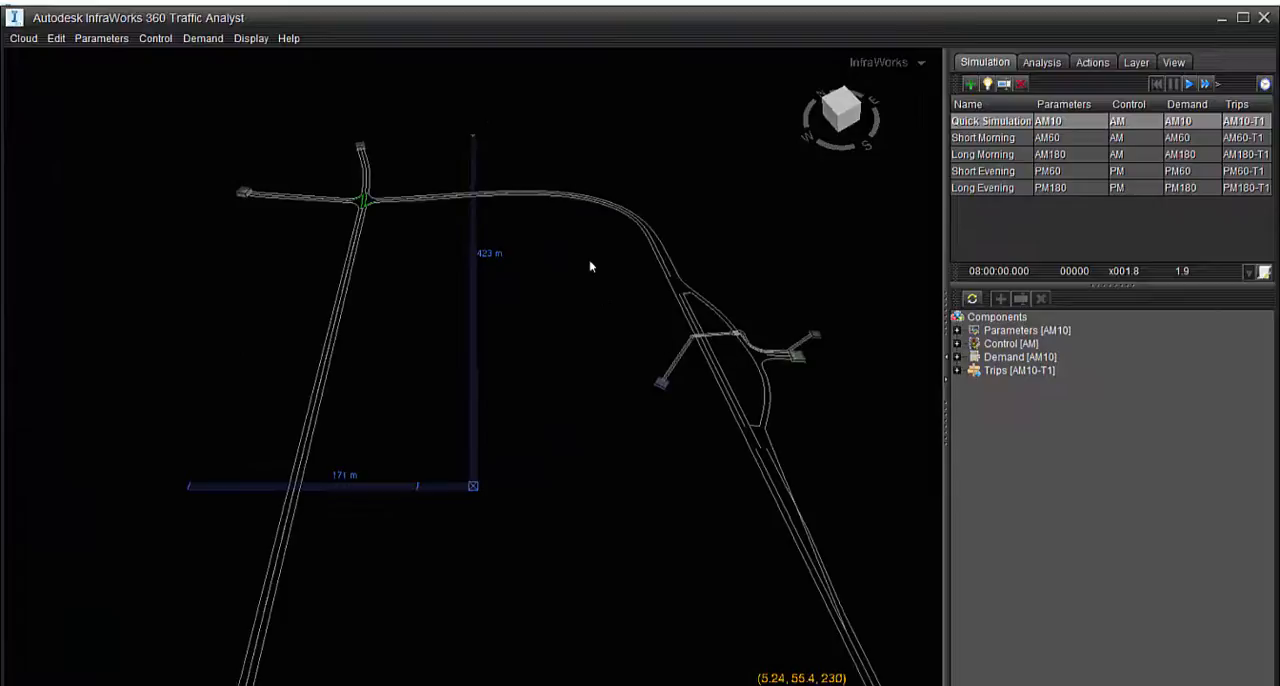
Sync the traffic model to the cloud, then return to InfraWorks 360 and run the Quick Simulation for Traffic Study Area 1
click(12, 38)
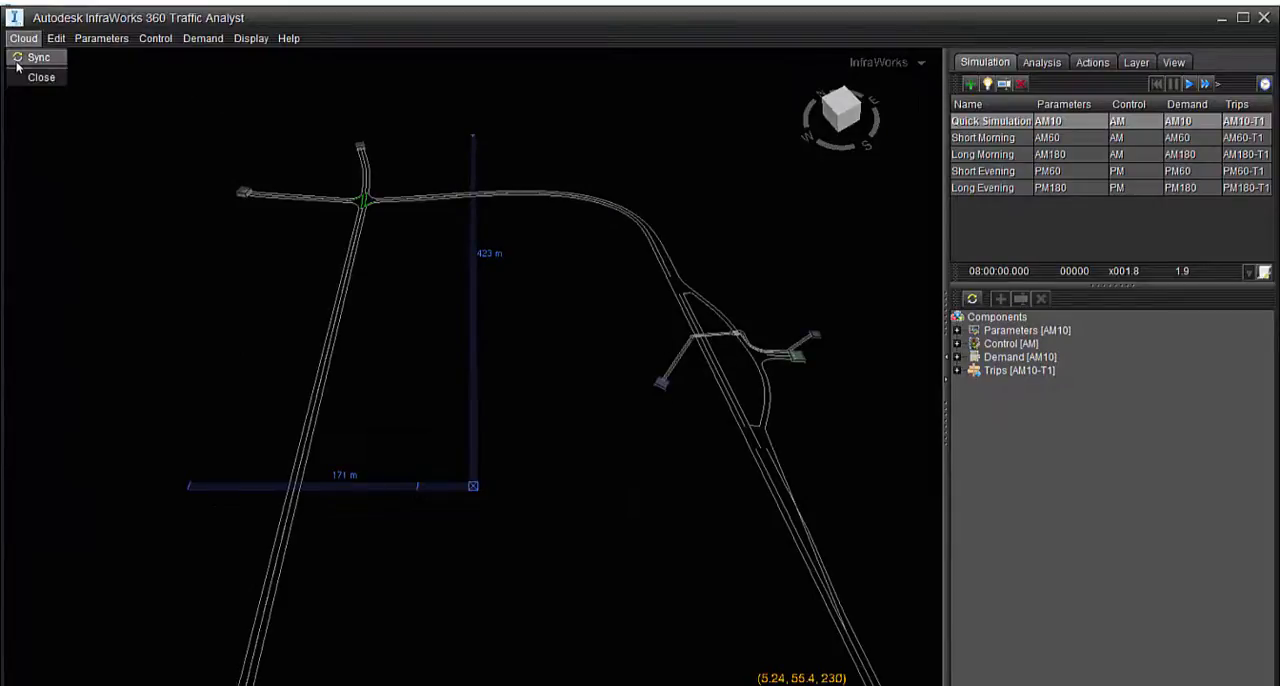
click(17, 60)
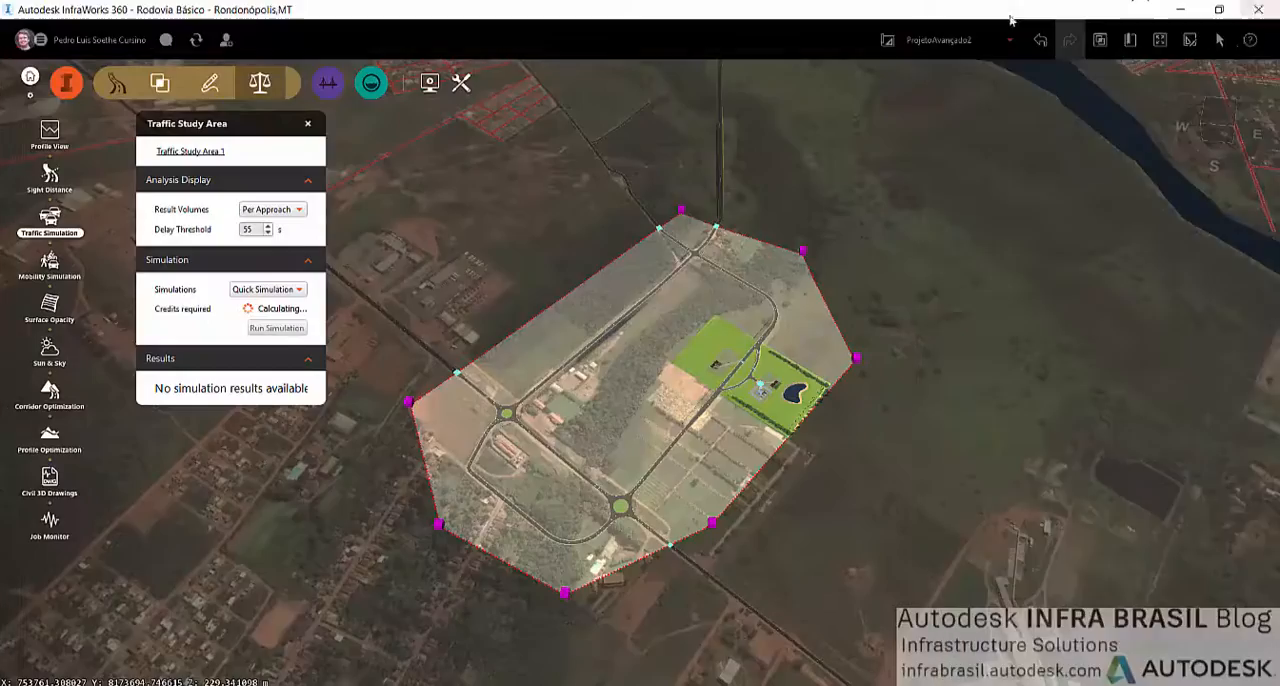
scroll(668, 427, up, 5)
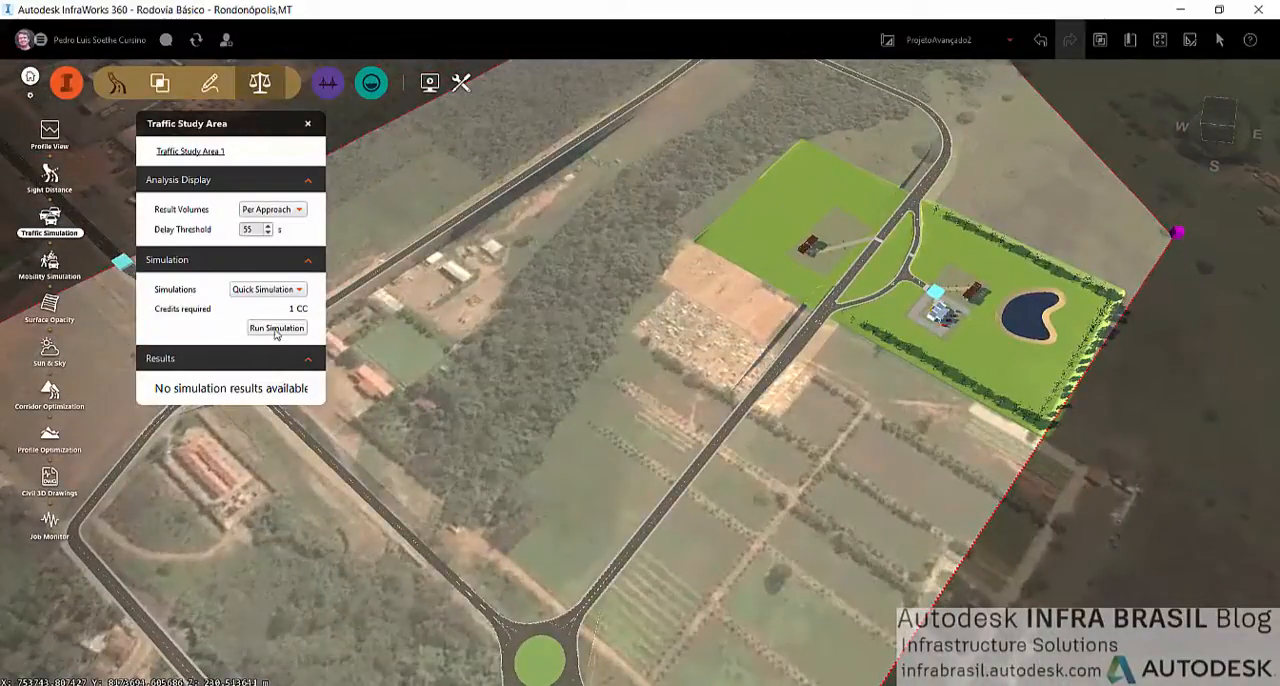
click(276, 330)
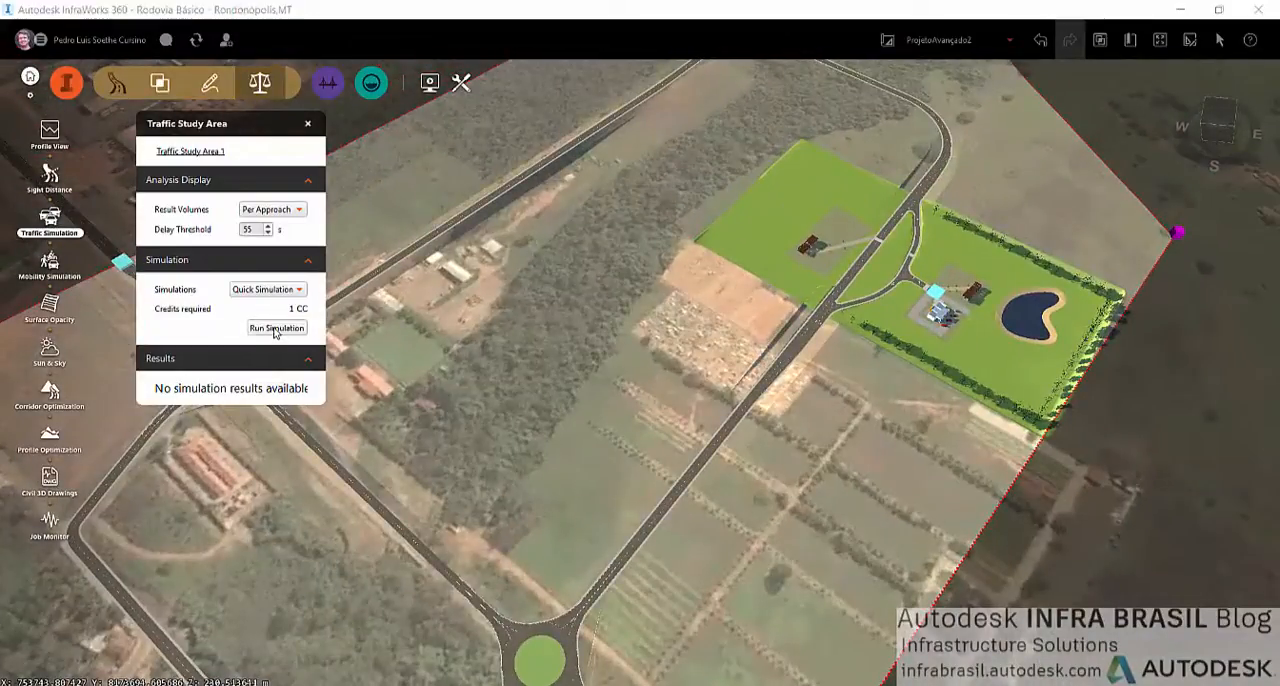
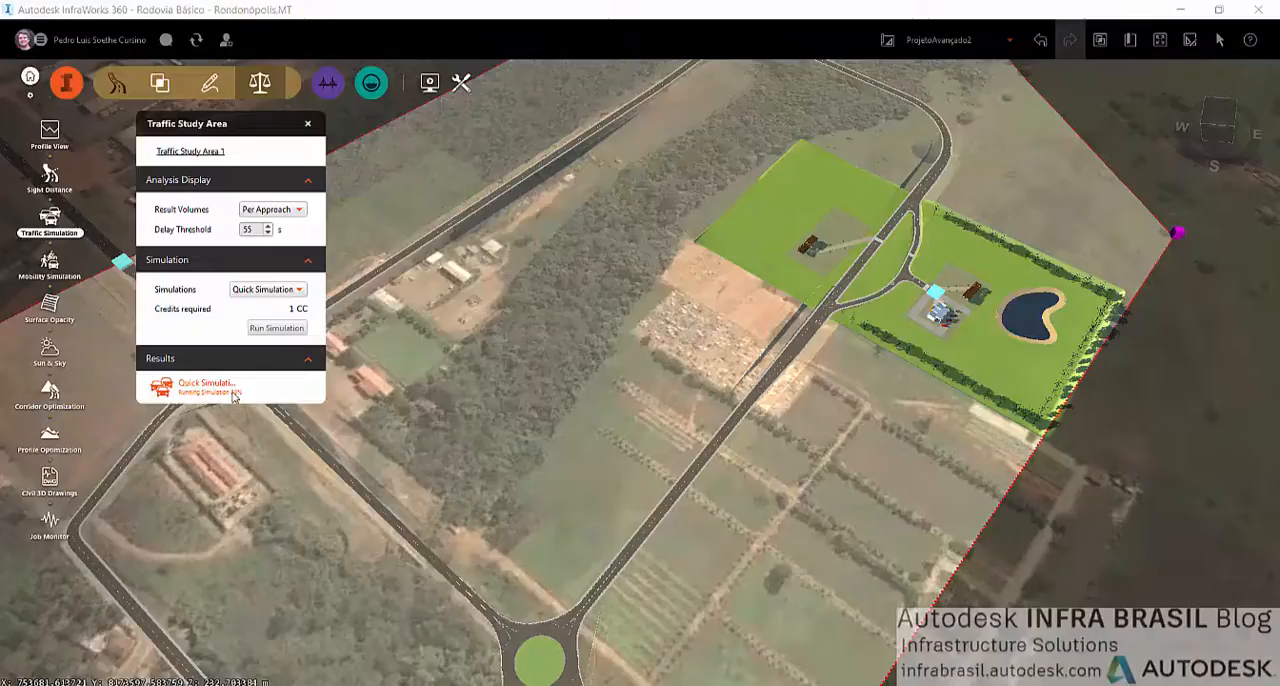
Play the Quick Simulation at x10 speed and watch the traffic at the site access junction and crossings up close
mouse_move(233, 396)
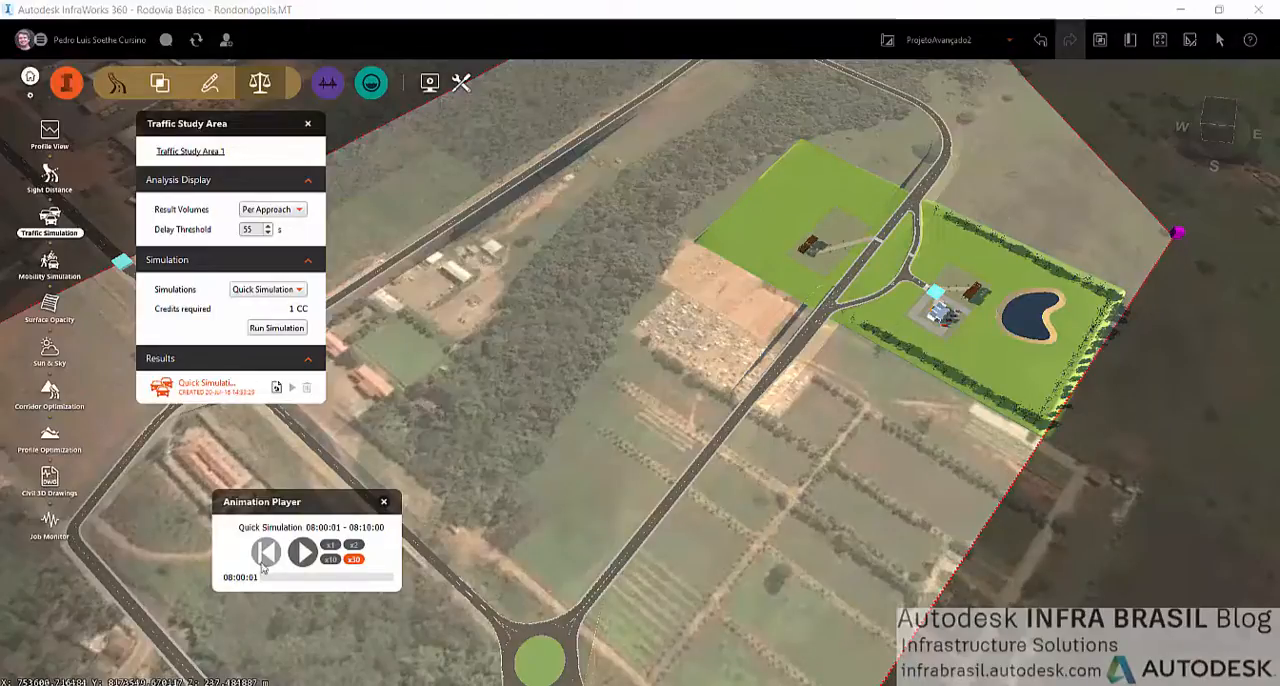
click(306, 562)
click(331, 559)
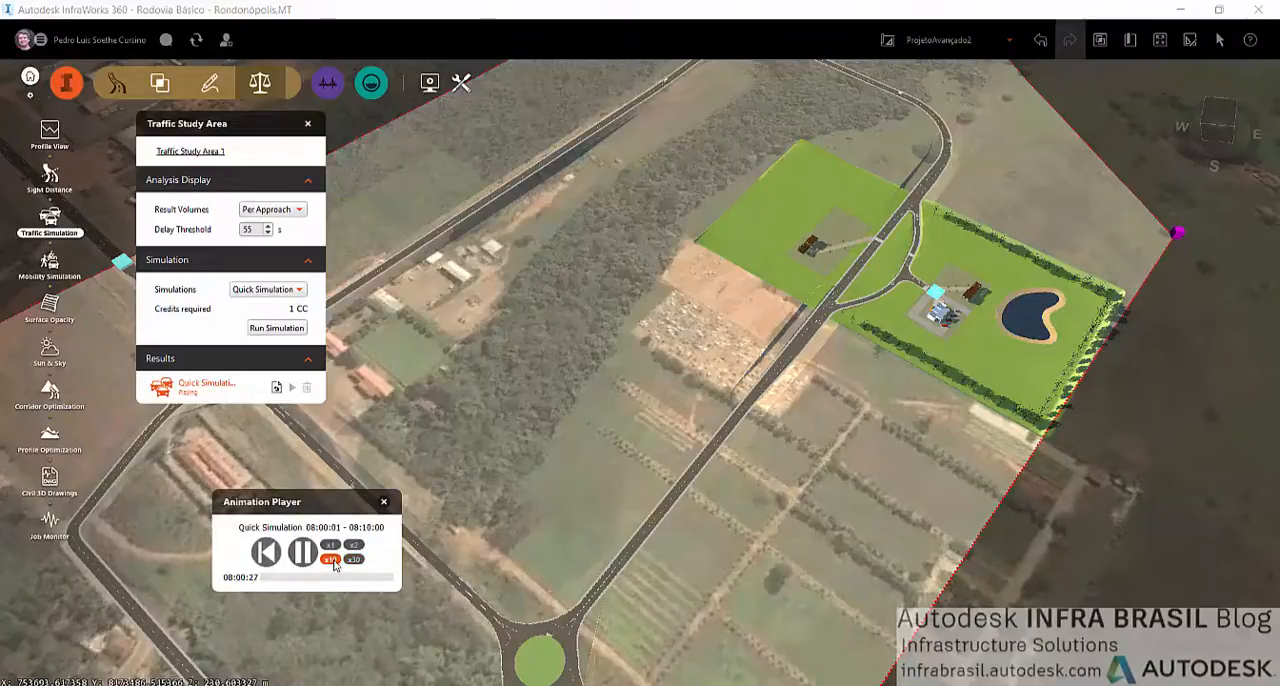
scroll(892, 278, up, 10)
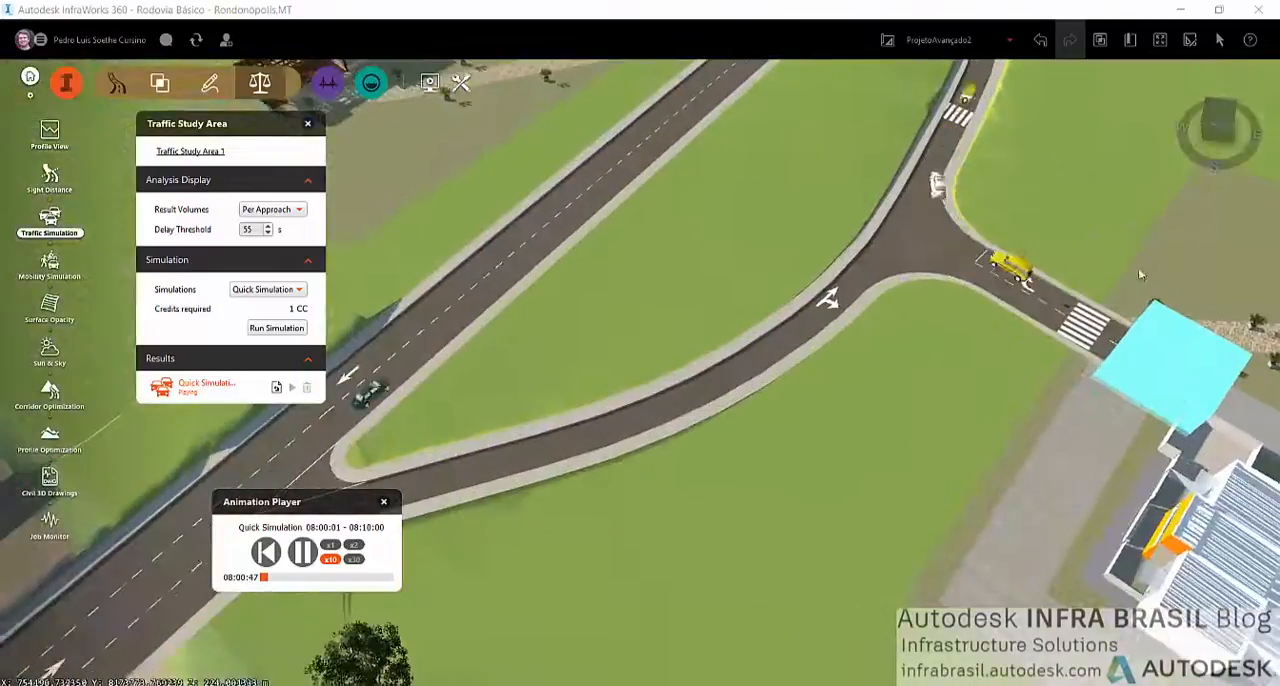
middle_drag(1054, 332, 994, 440)
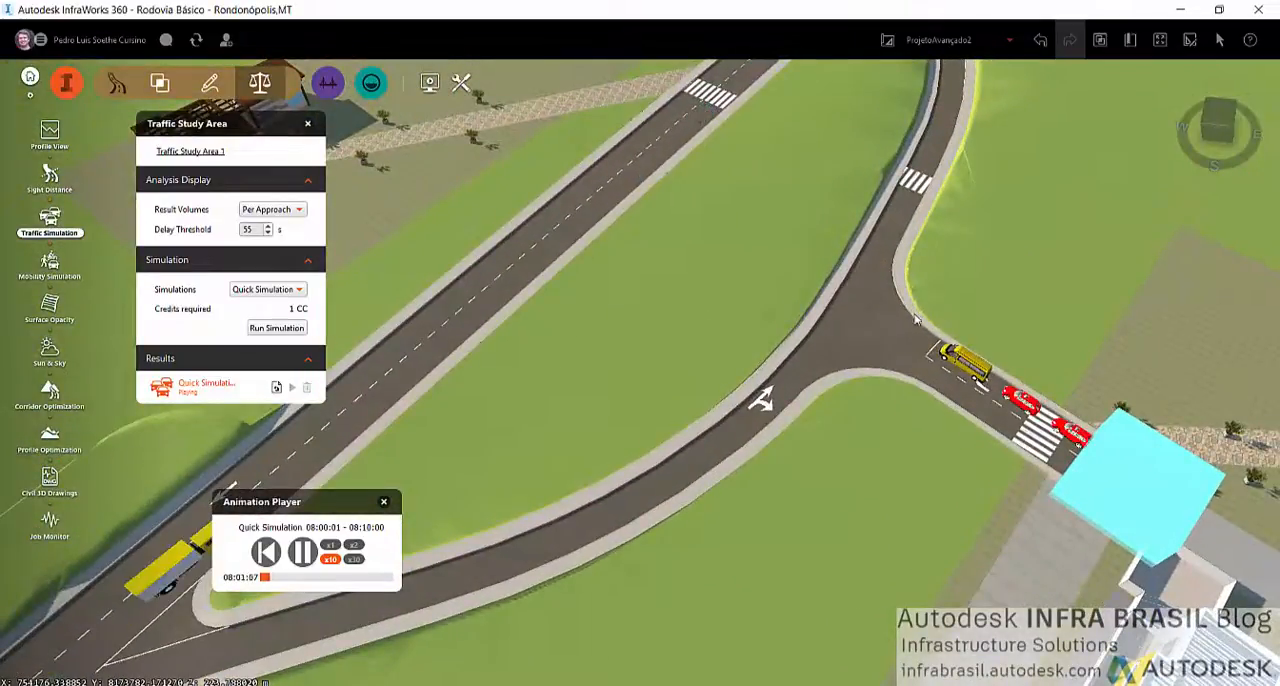
scroll(902, 414, down, 3)
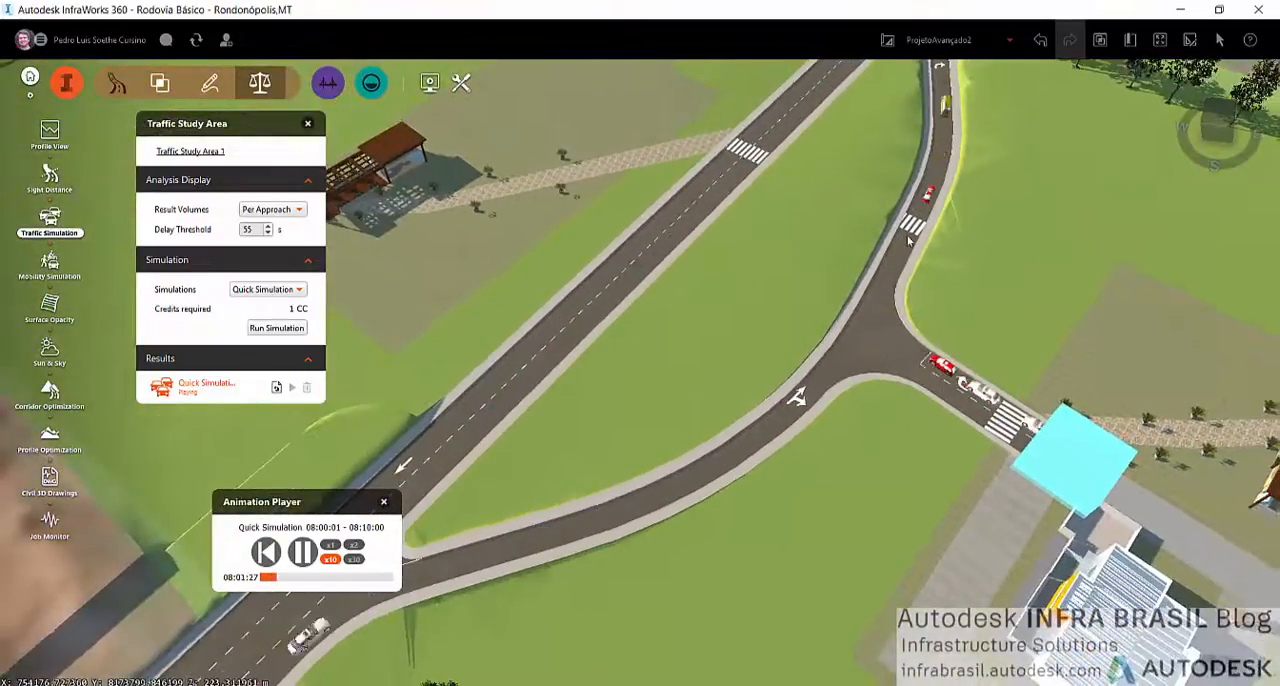
scroll(916, 223, up, 1)
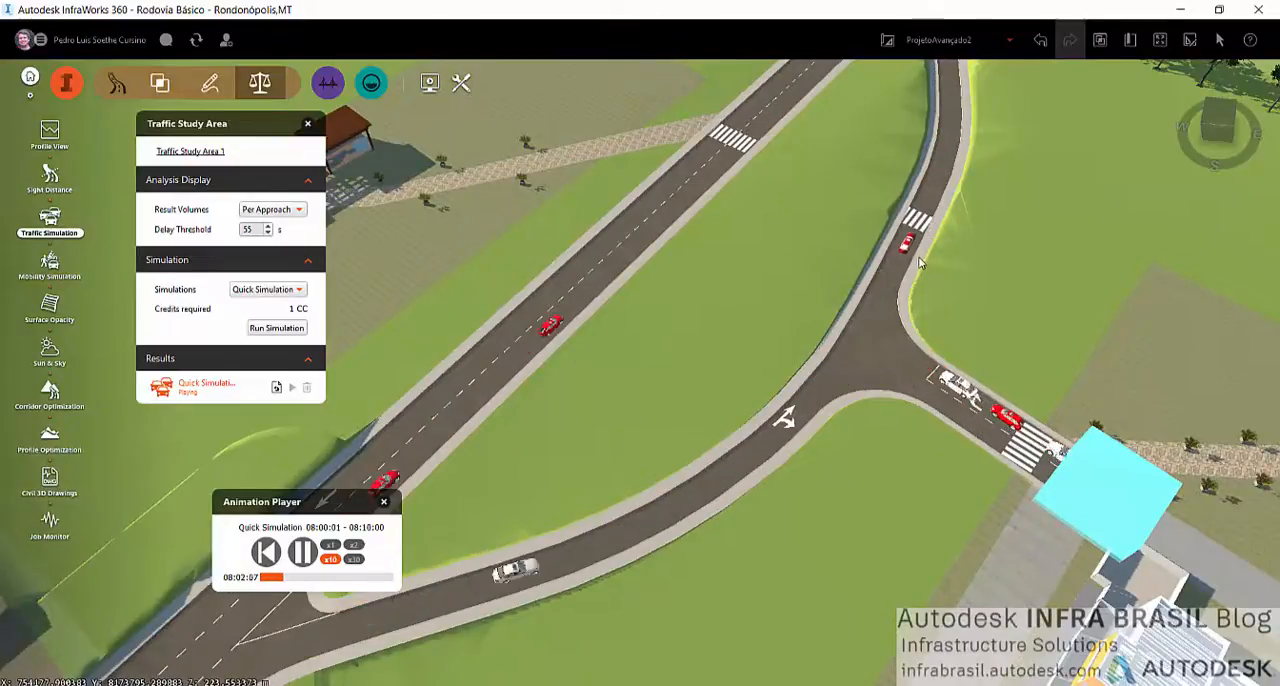
scroll(918, 240, up, 2)
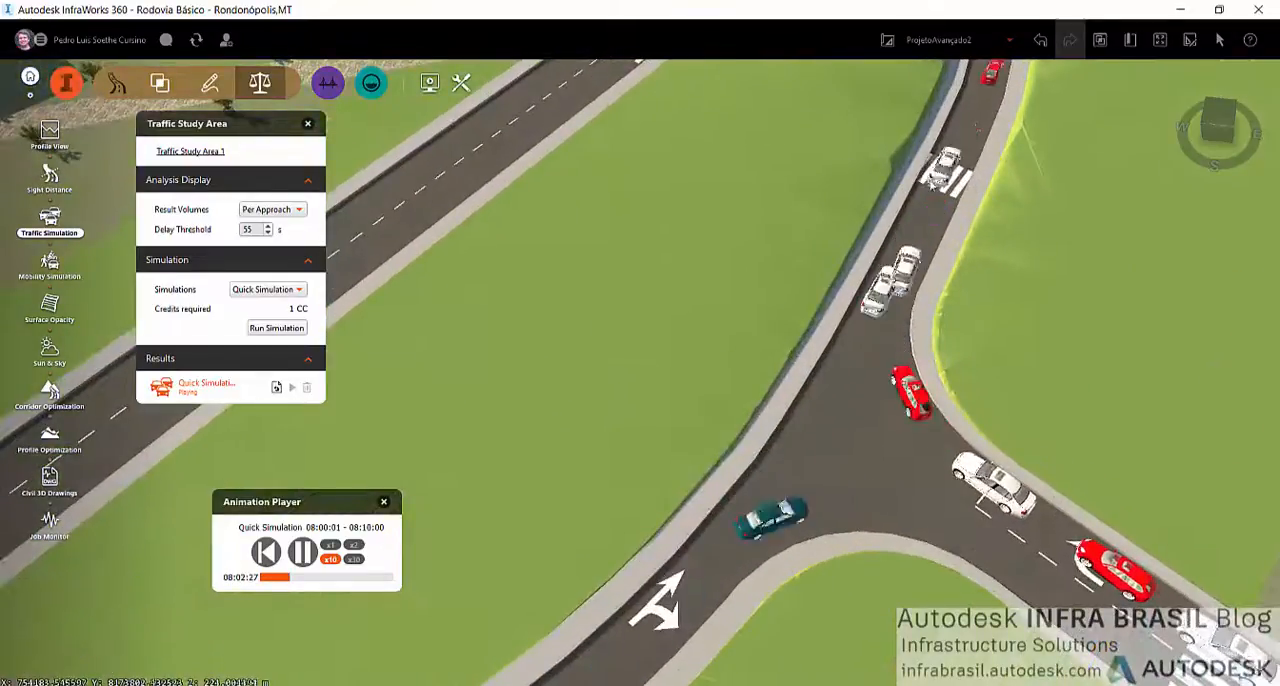
scroll(985, 229, down, 2)
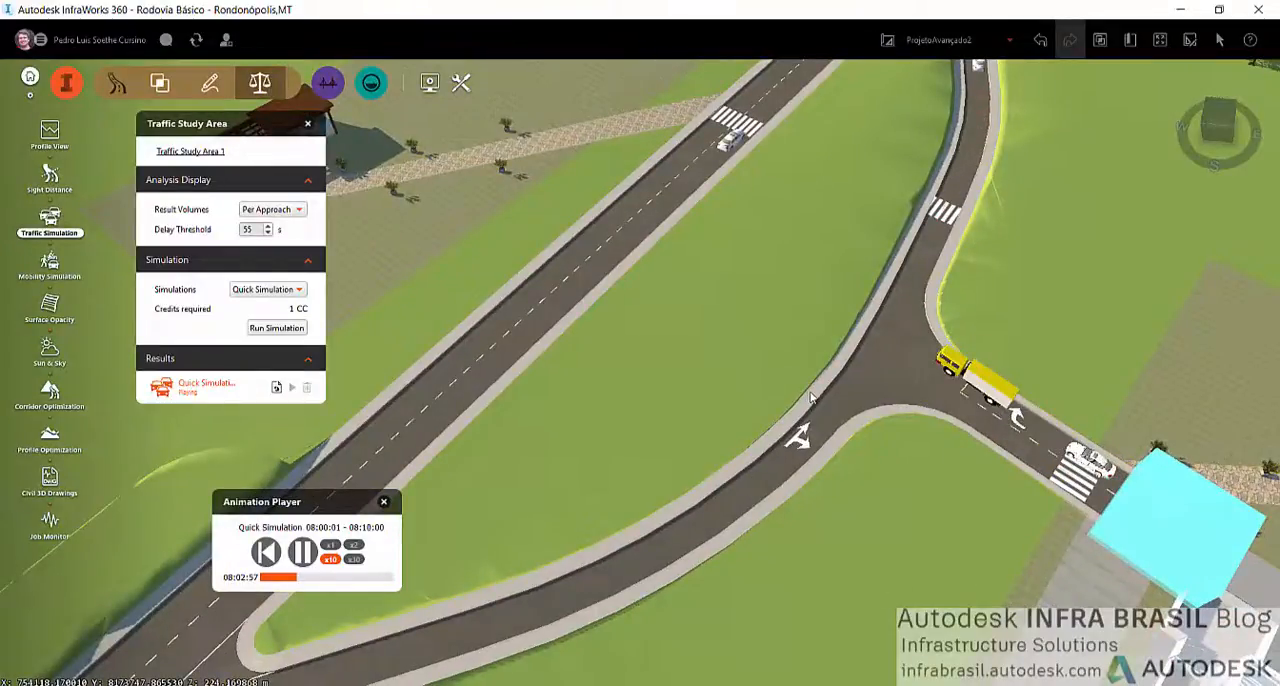
scroll(810, 398, down, 10)
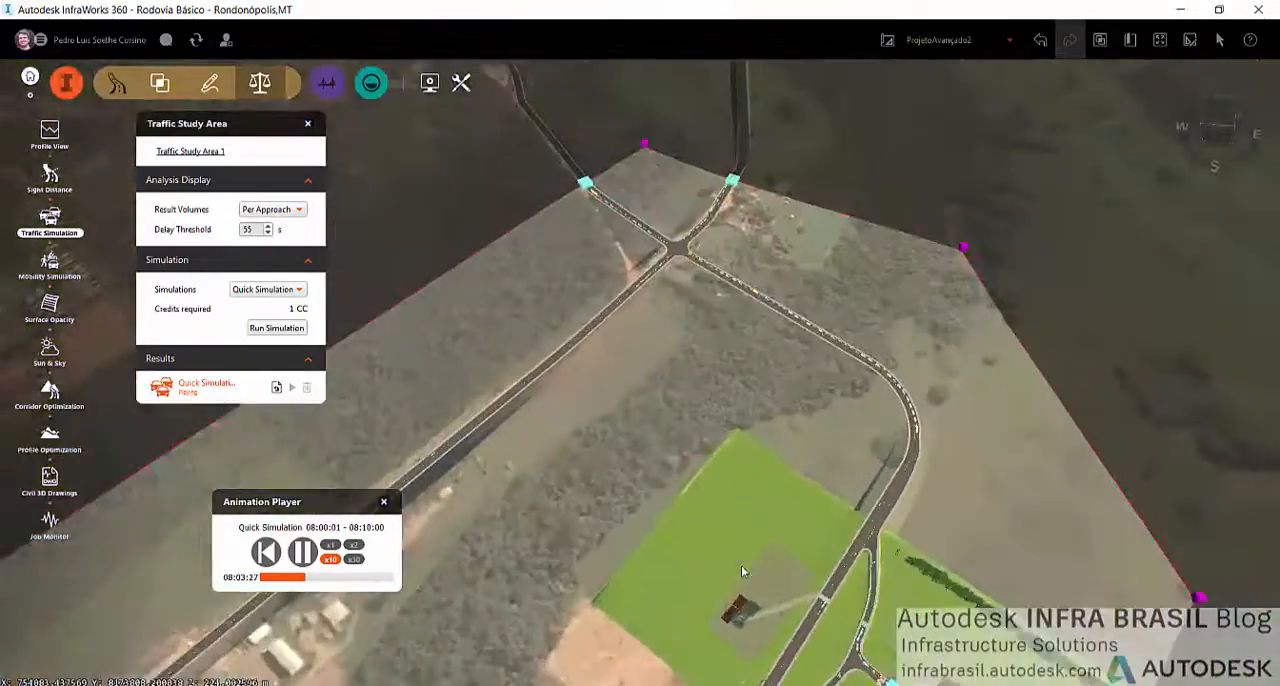
Display the result volumes per lane and examine the delayed approaches around the four-way intersection north of the site
click(272, 209)
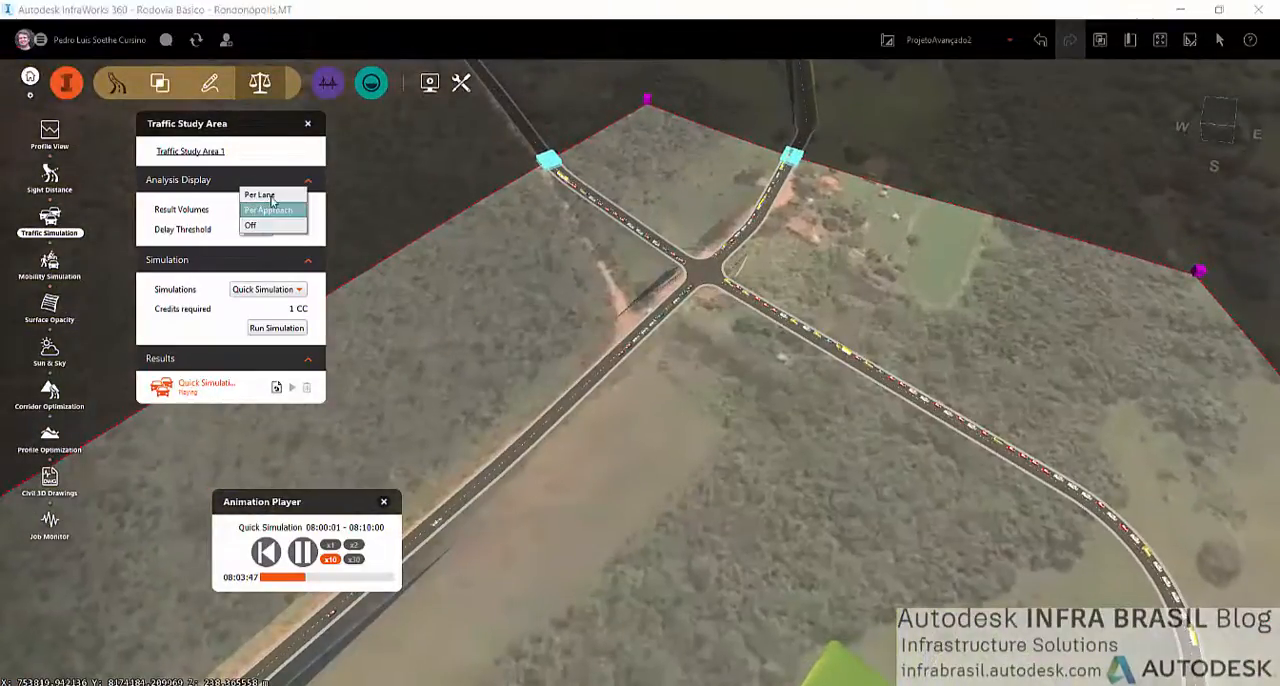
click(268, 209)
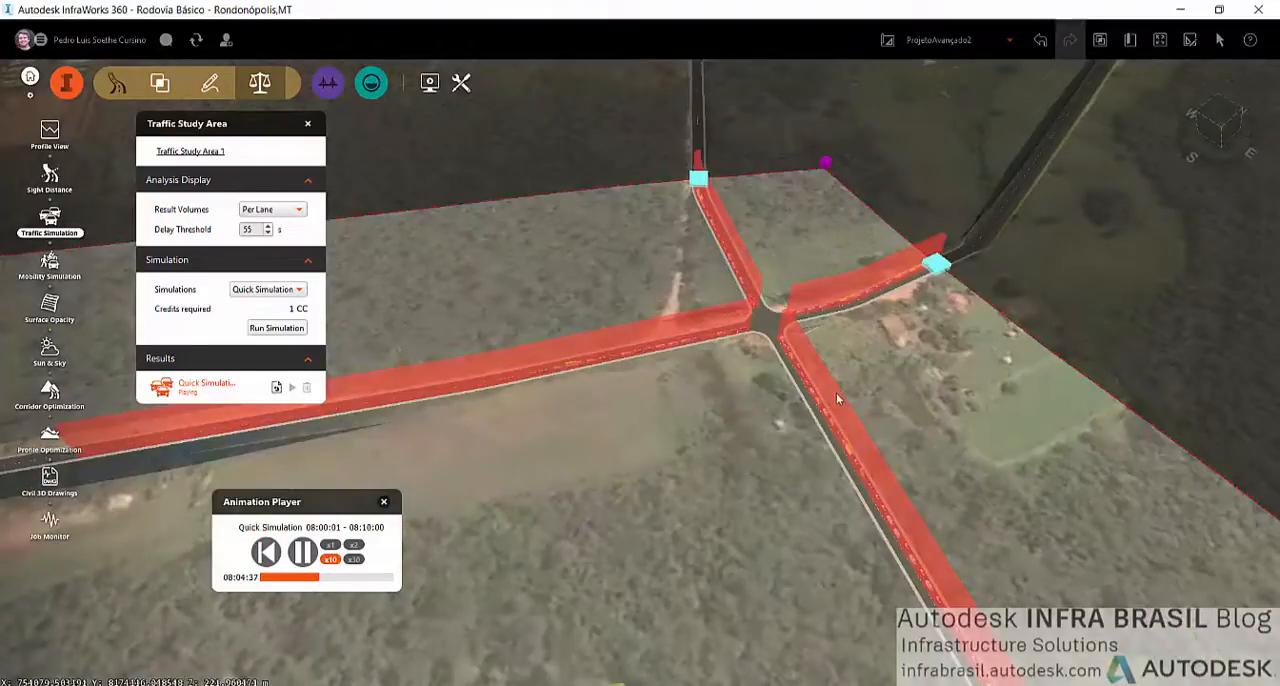
scroll(770, 380, up, 5)
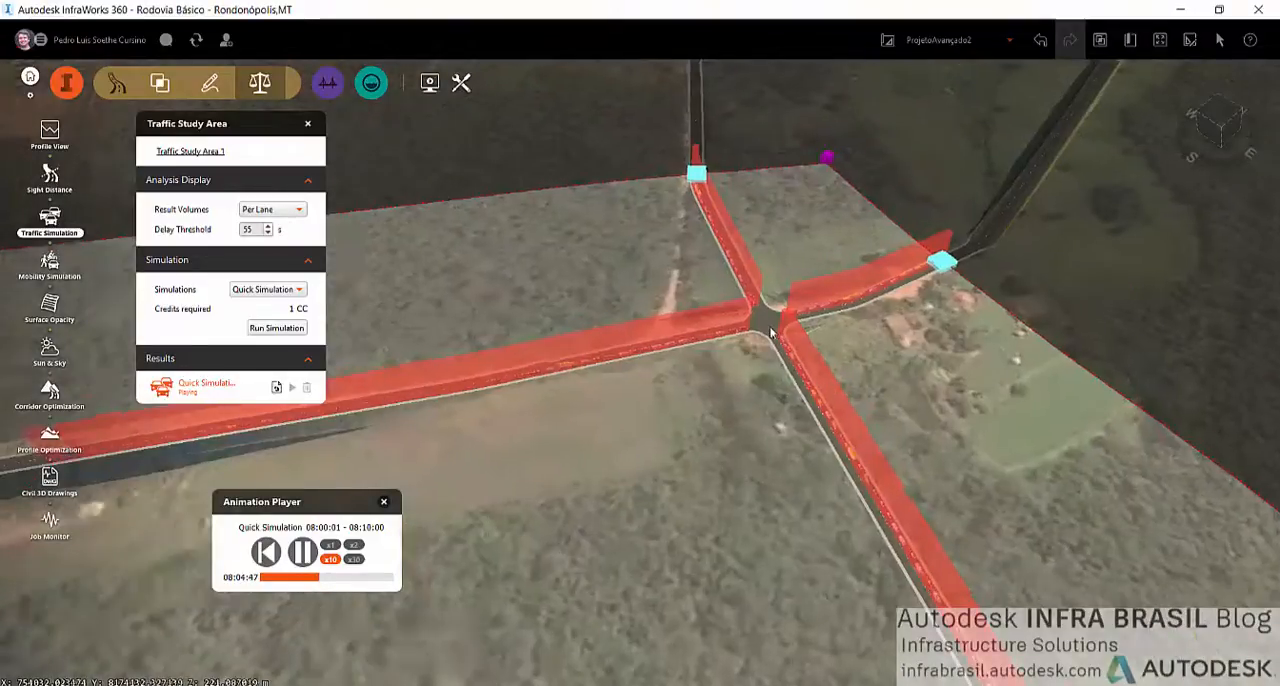
scroll(768, 379, down, 6)
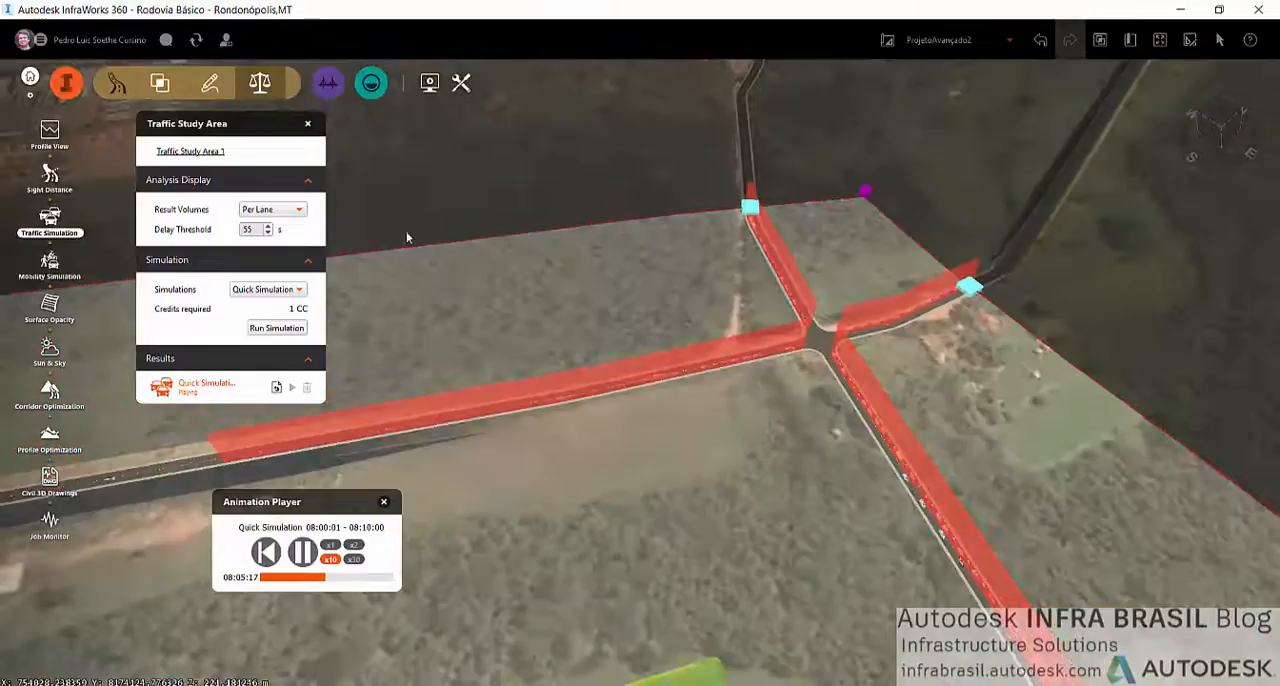
Set the result volumes to Per Approach and inspect the average delay and queue on the curved site access road
click(272, 212)
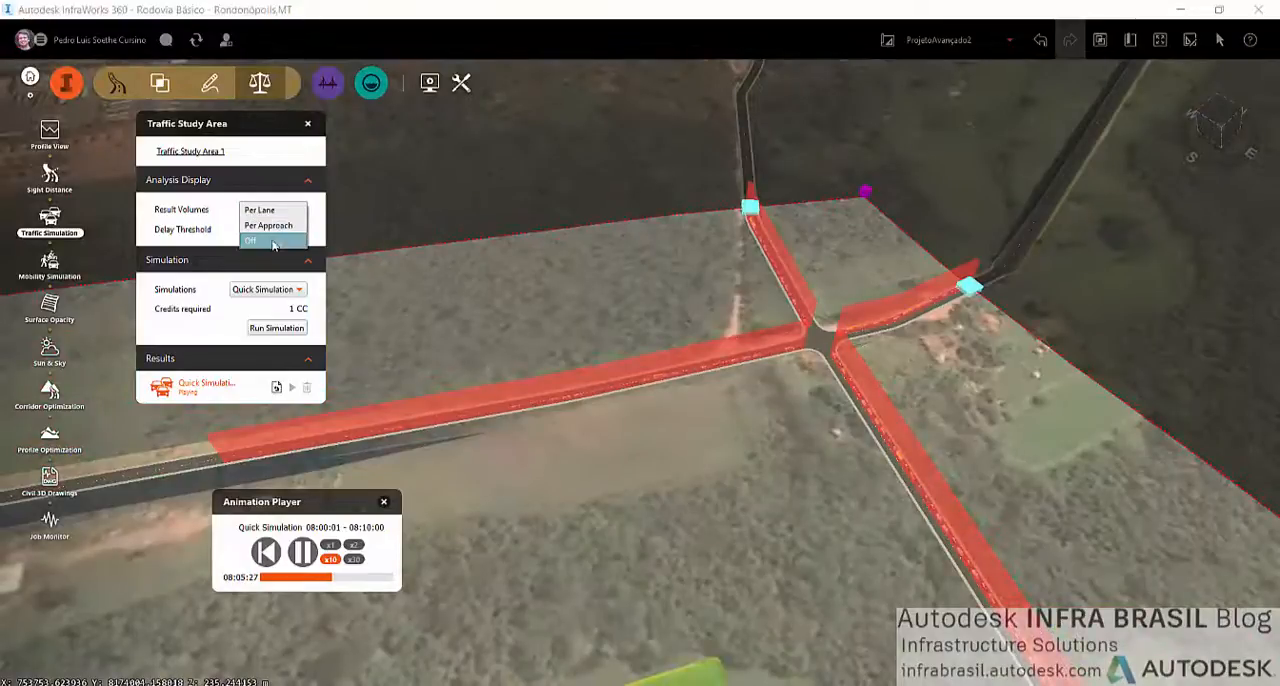
click(275, 229)
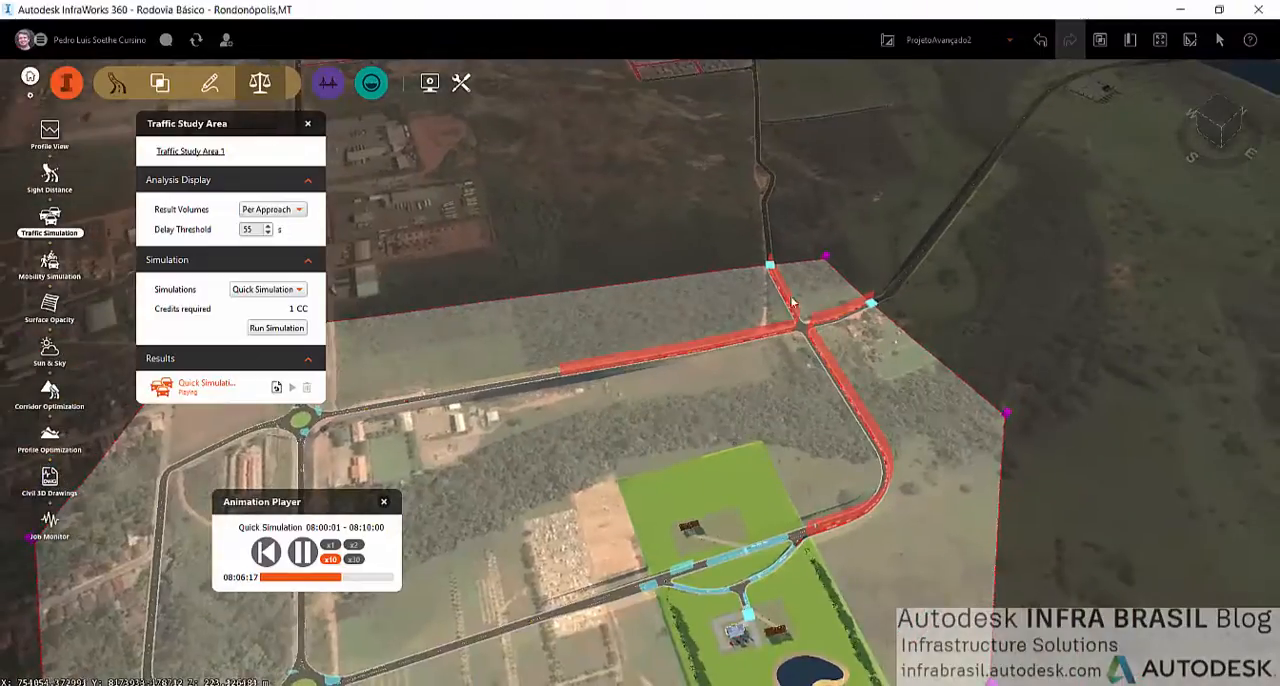
scroll(792, 302, down, 2)
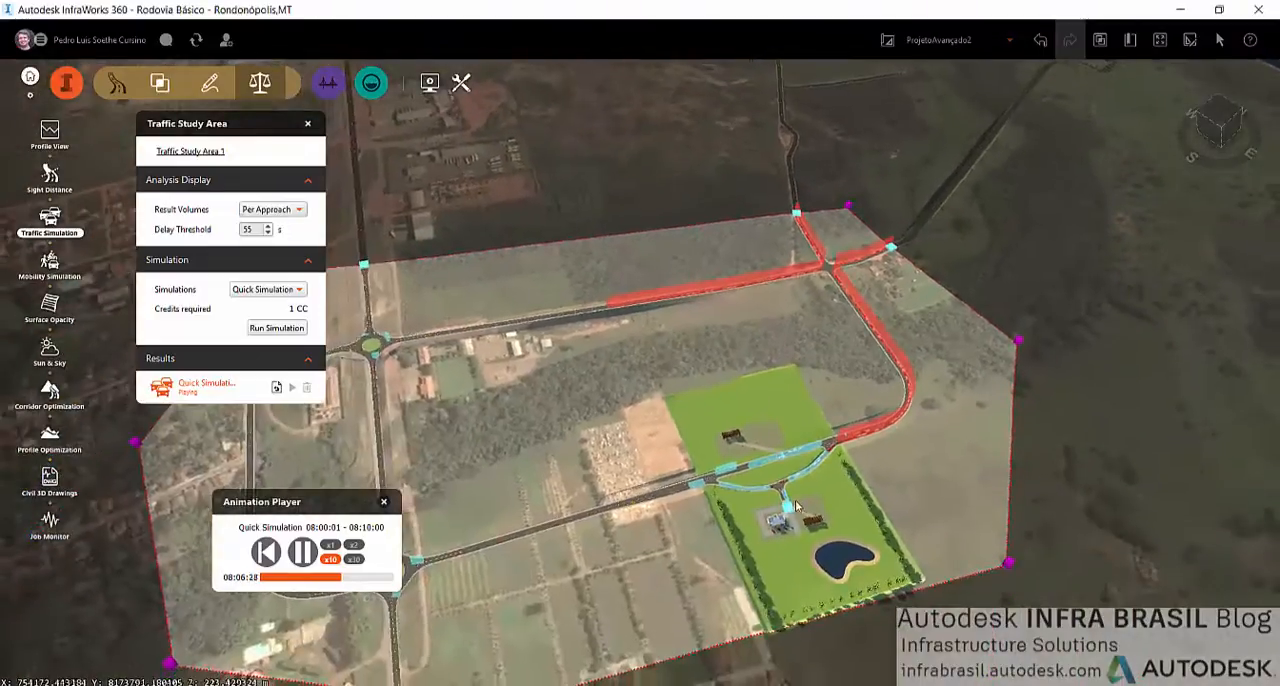
scroll(812, 490, up, 5)
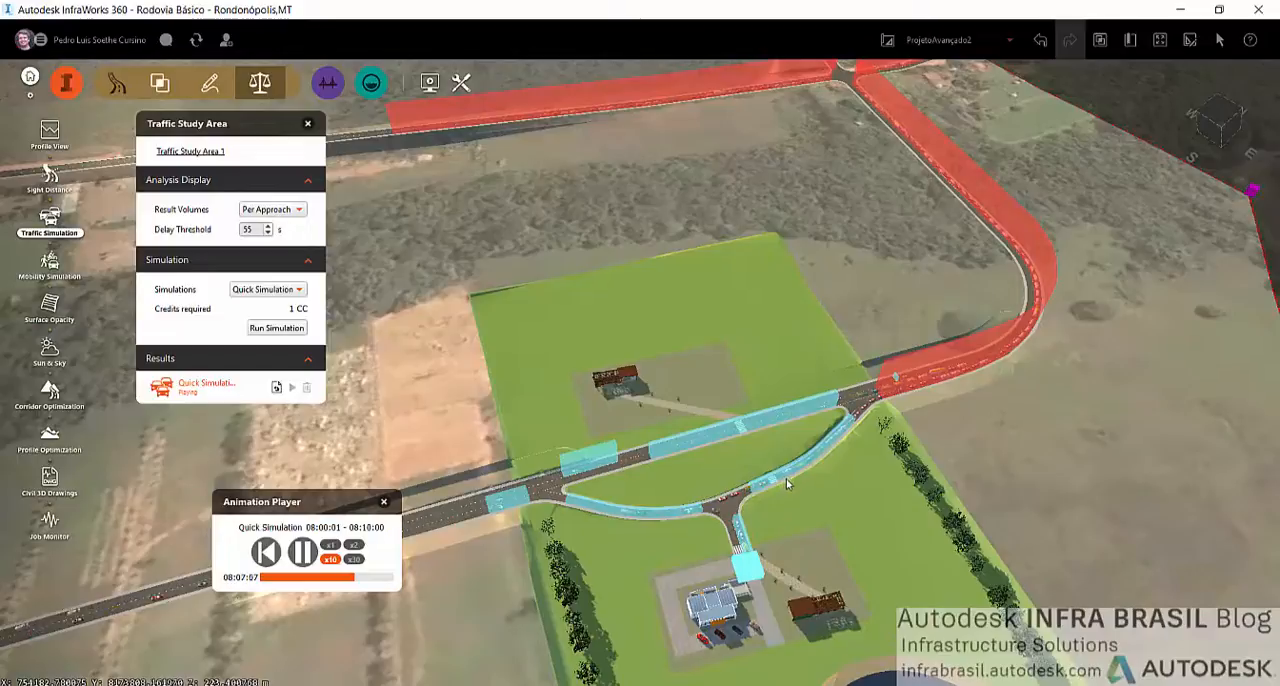
scroll(755, 504, up, 6)
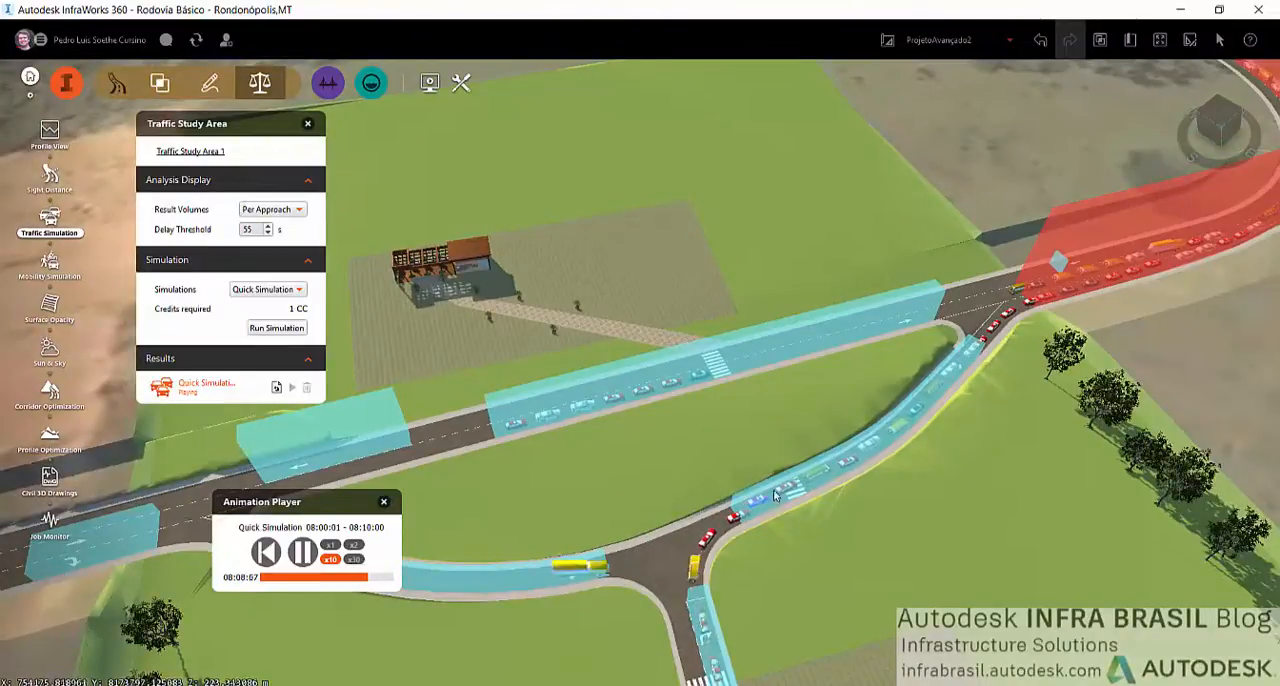
mouse_move(884, 429)
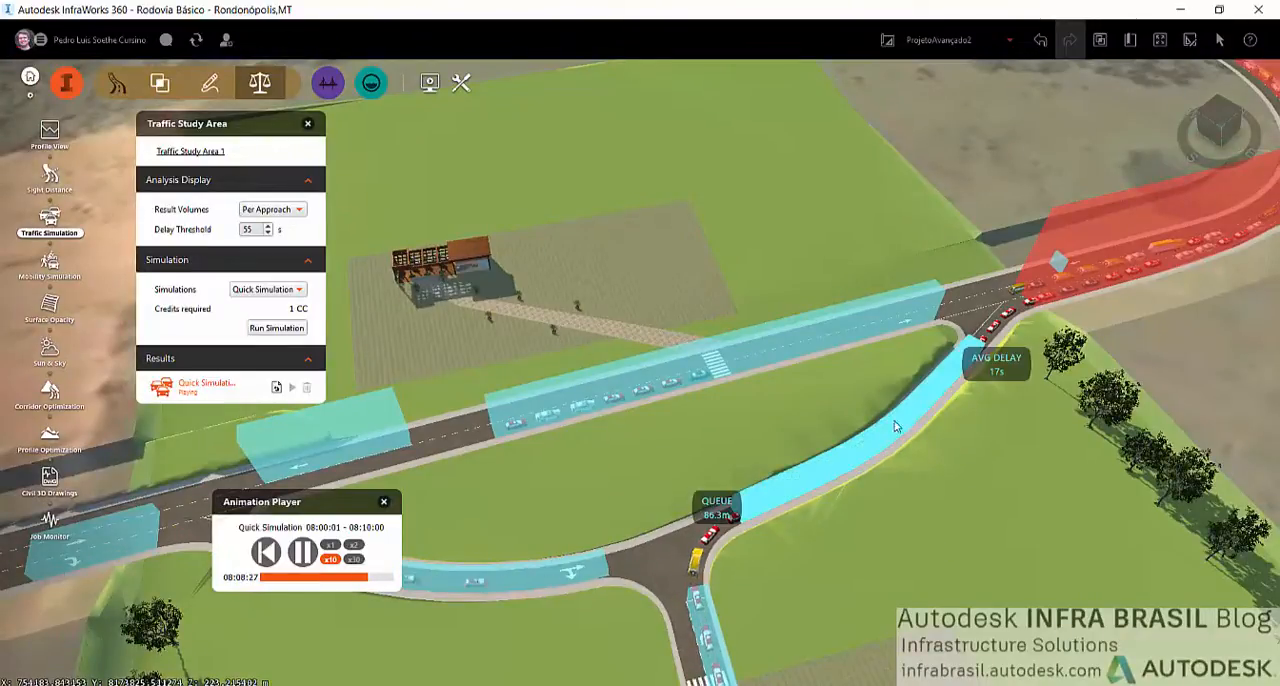
scroll(880, 445, down, 8)
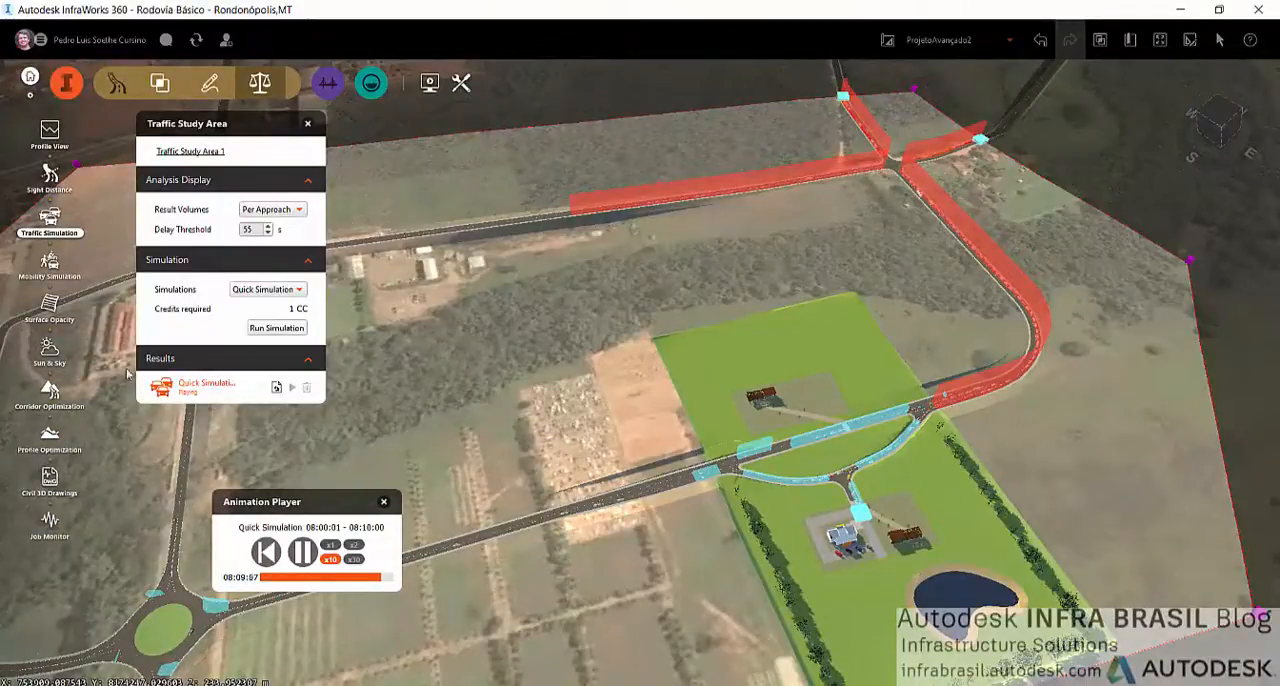
Fetch the Quick Simulation report and browse to the Simulação de Trafego folder in Documentos as the save location
click(277, 390)
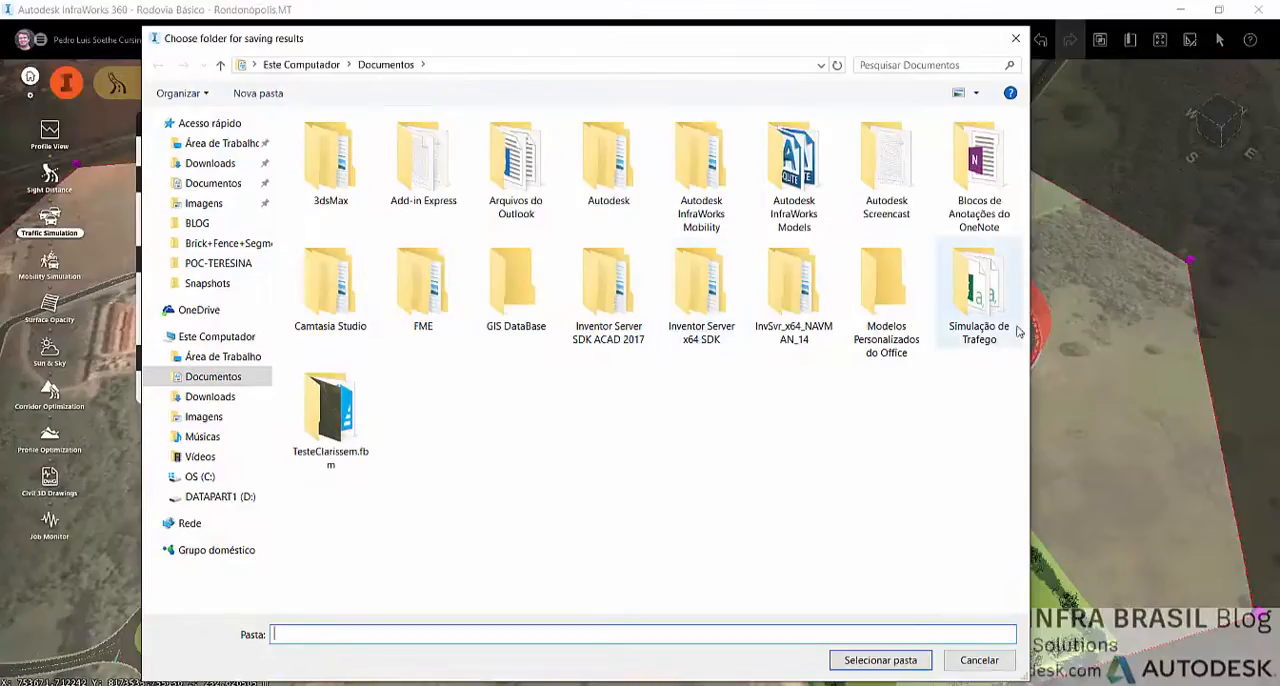
double_click(996, 332)
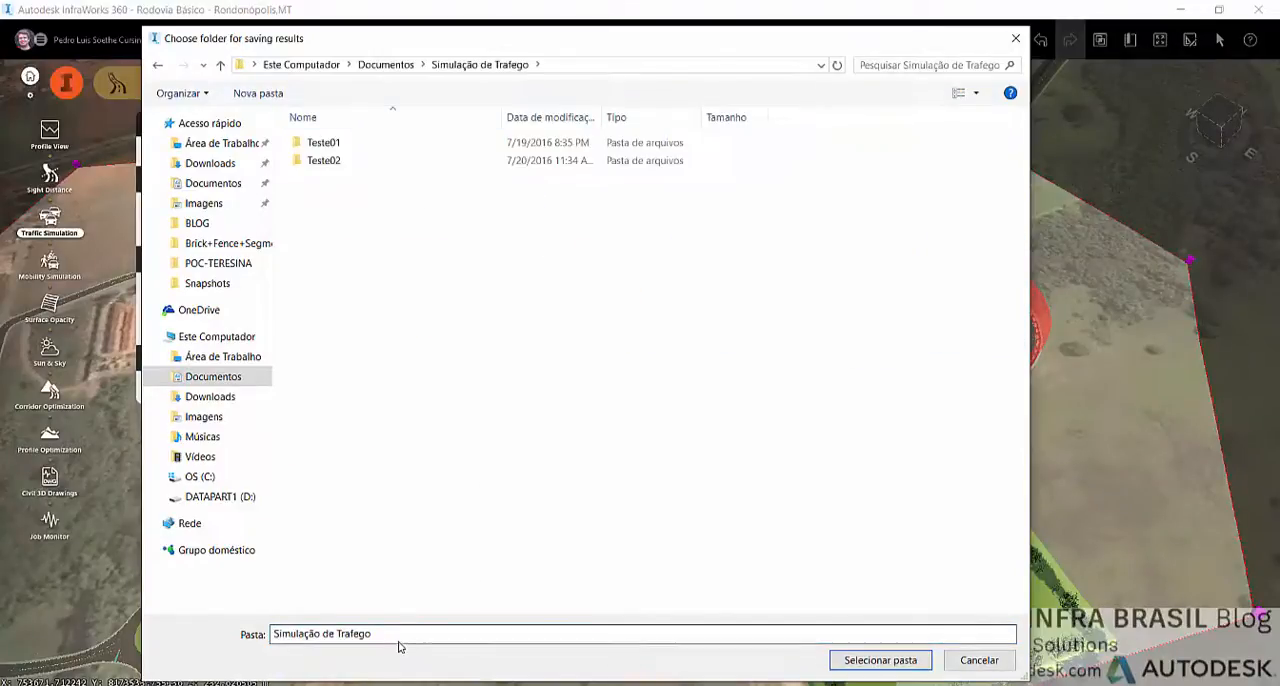
Try to choose Webinar as the results folder by entering its name directly
drag(397, 637, 63, 601)
text(Webinar)
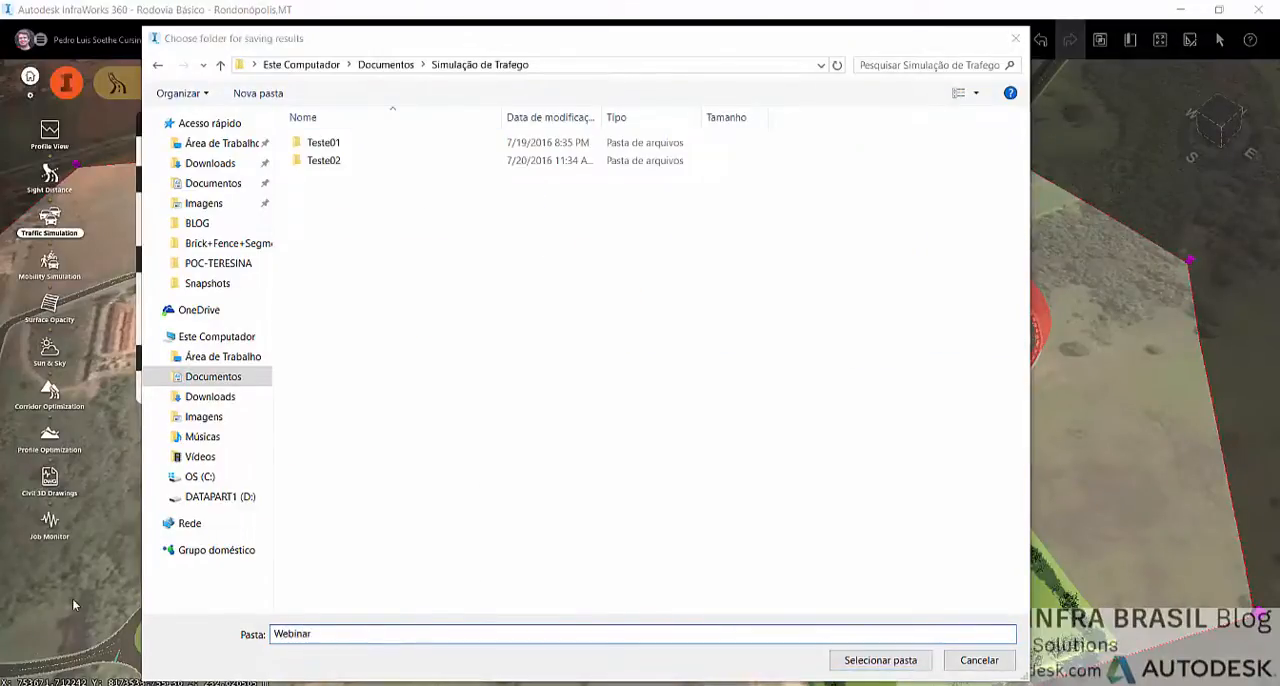
key(Return)
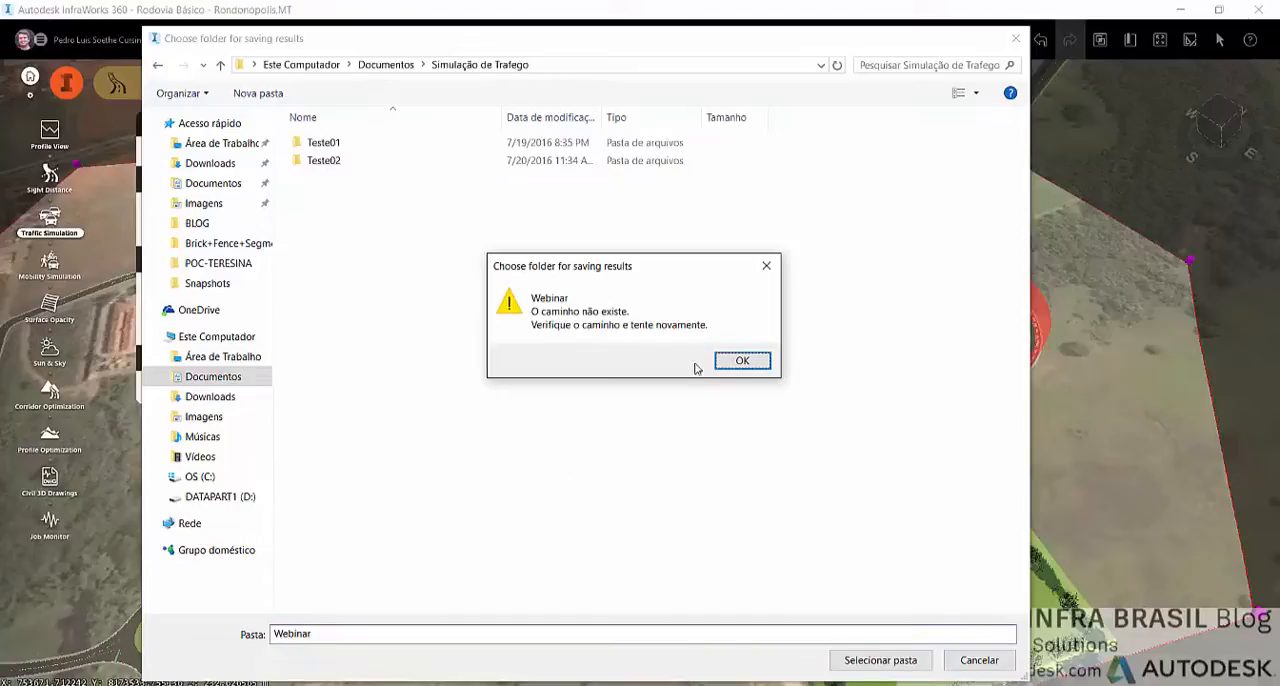
click(742, 360)
Create a new folder named Webinar inside Simulação de Trafego and save the simulation results in it
click(258, 93)
text(W)
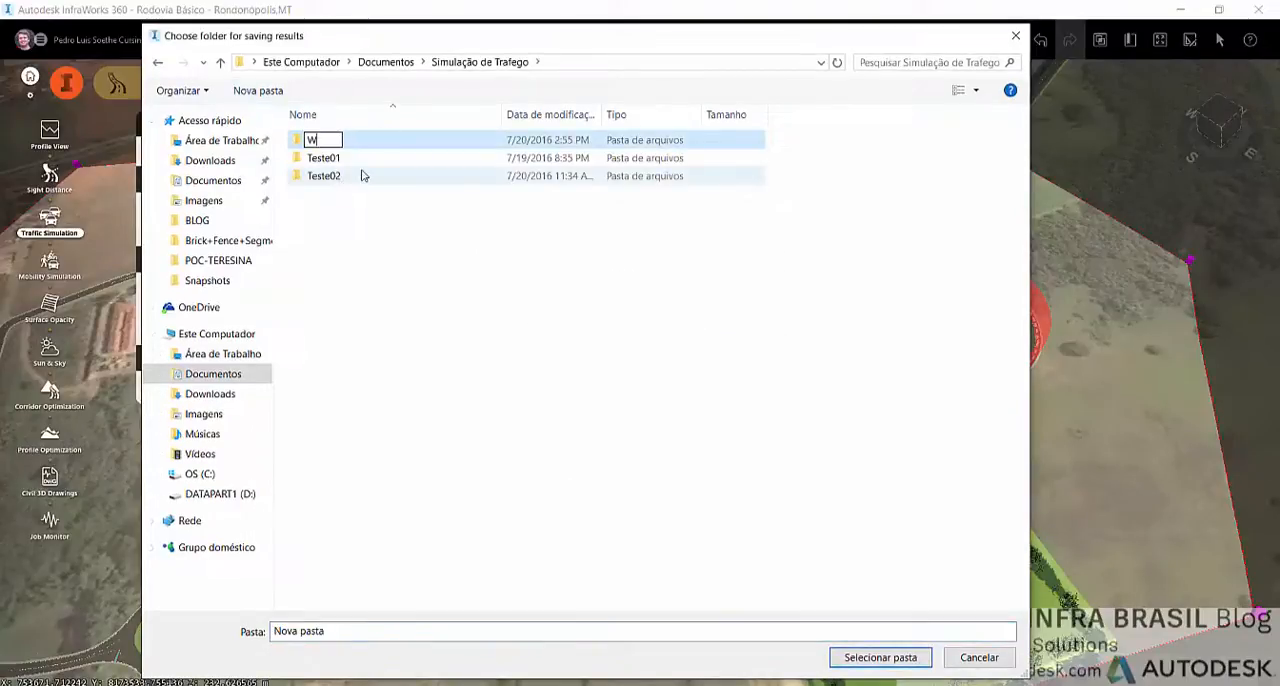
text(ebinar)
key(Return)
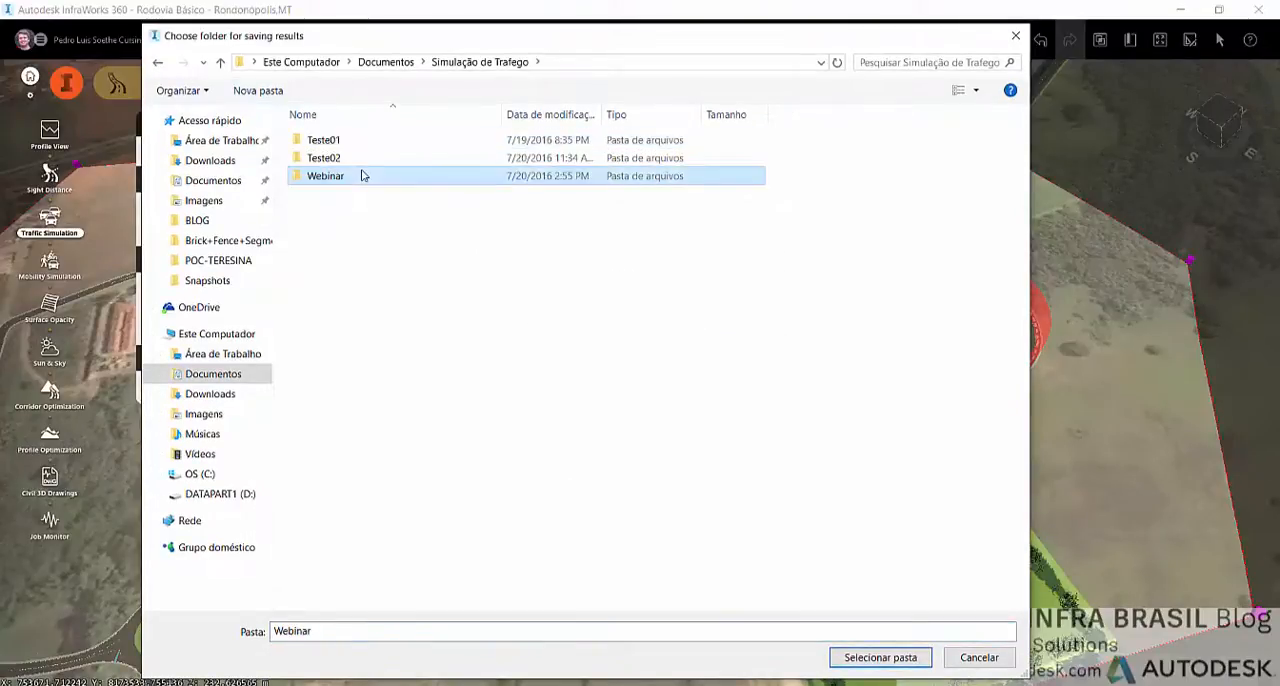
double_click(363, 175)
click(925, 662)
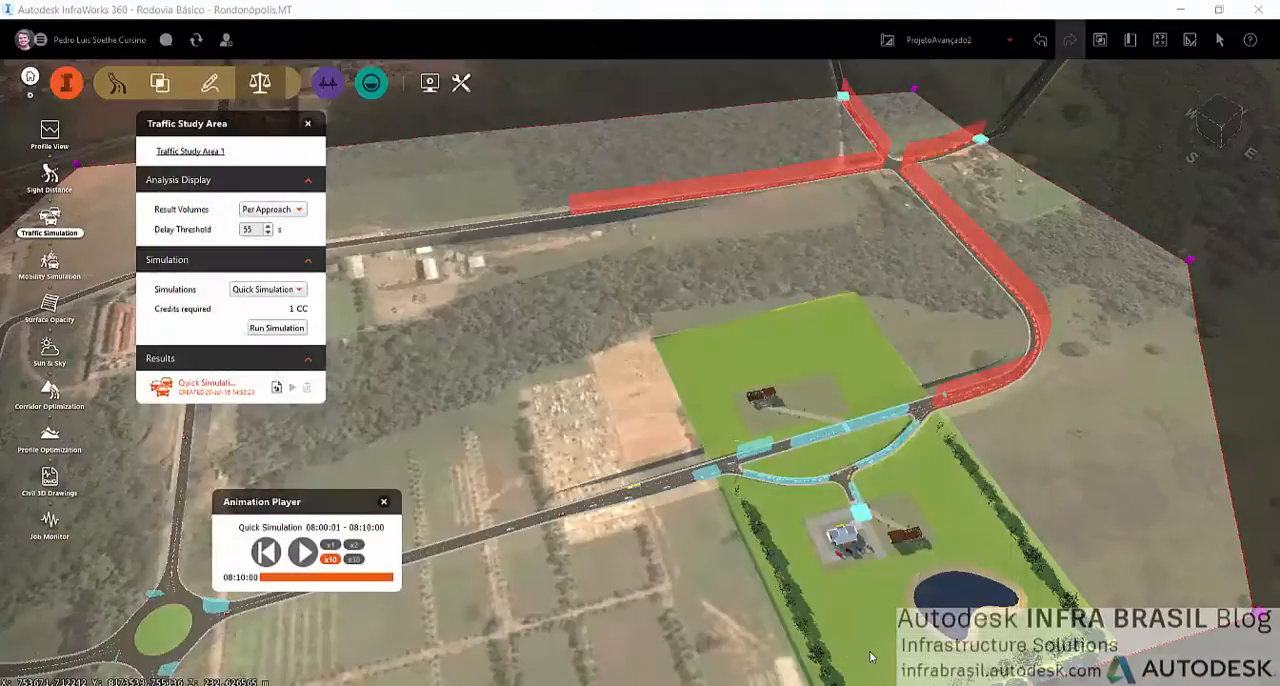
Open the Quick Simulation-PersonTrips spreadsheet from the Webinar results folder in Excel
click(1214, 225)
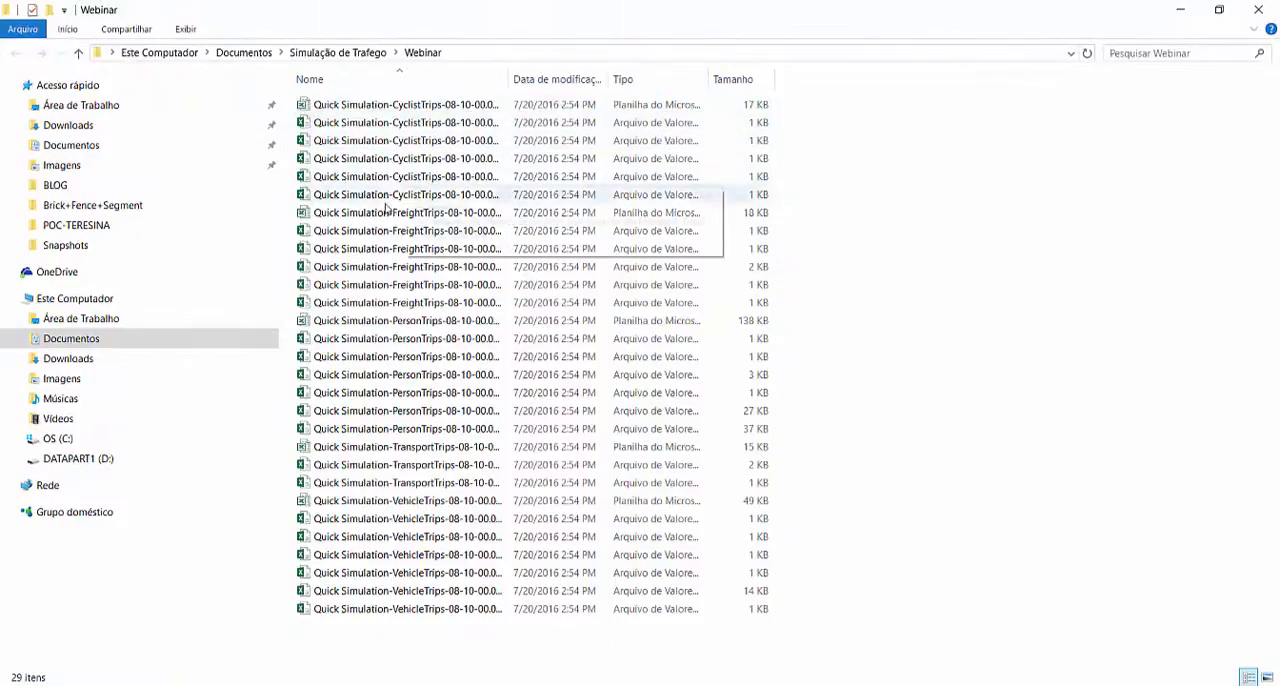
click(440, 322)
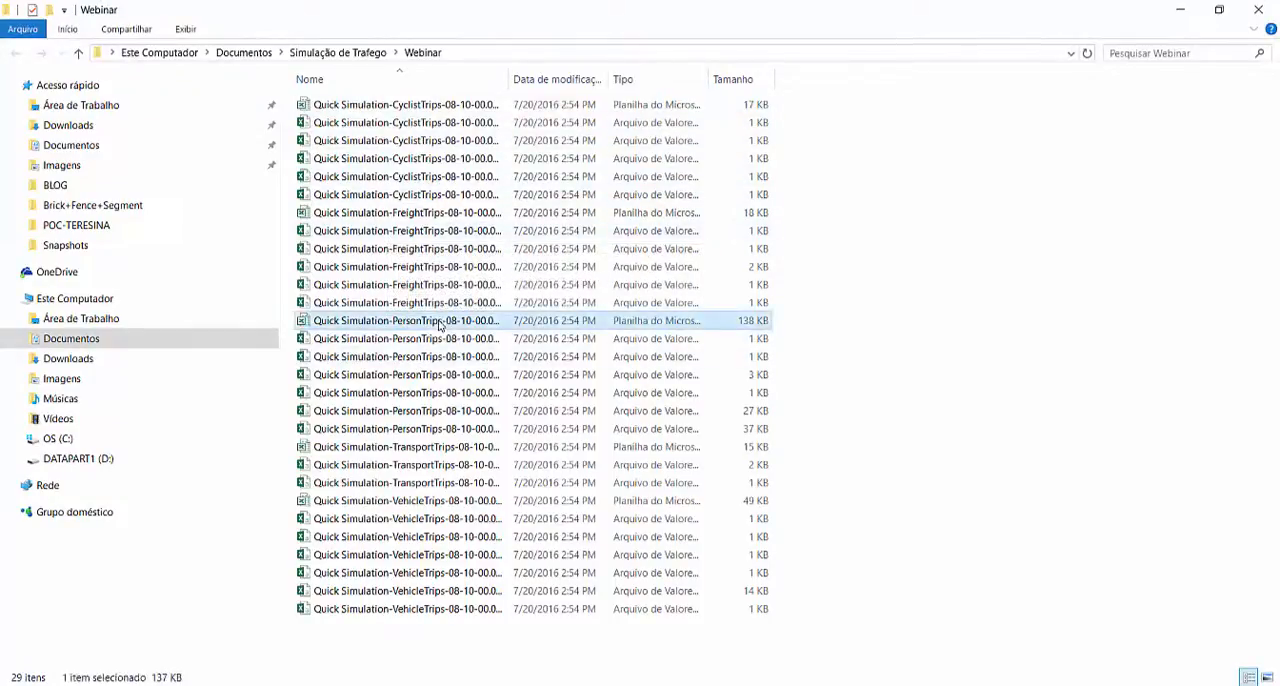
double_click(442, 322)
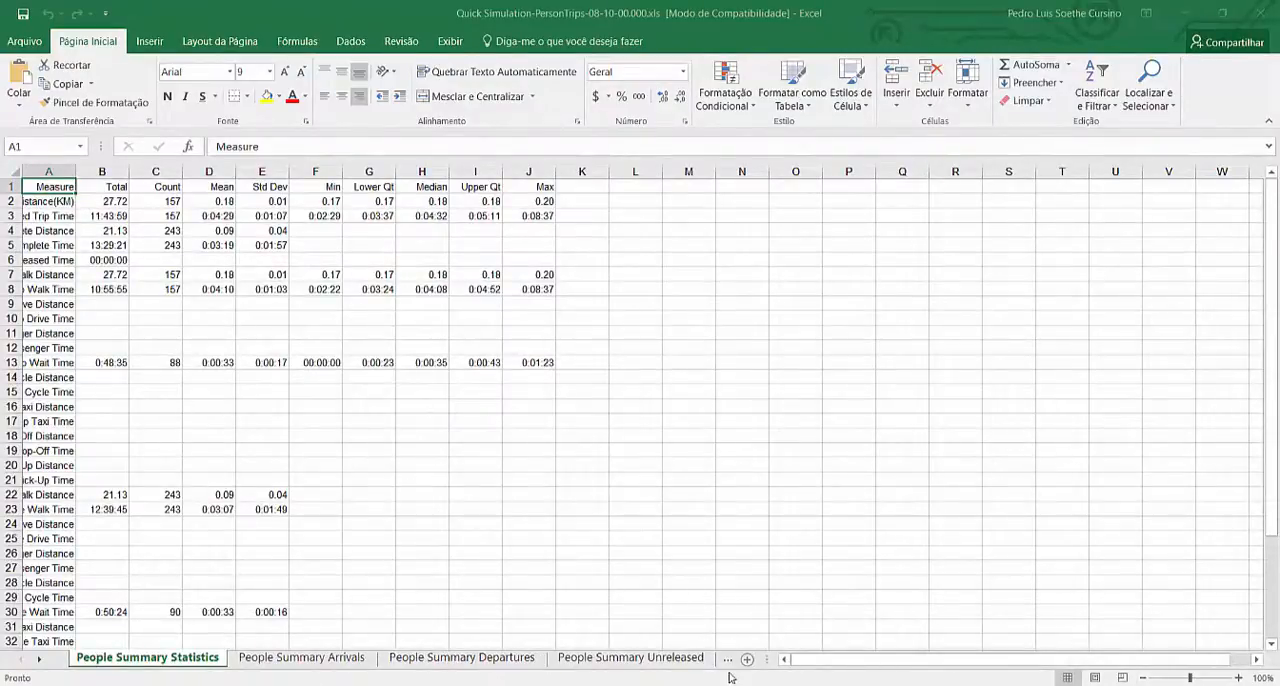
Show the ResultsPersonDetail sheet and widen the Type column to fit its contents
click(667, 659)
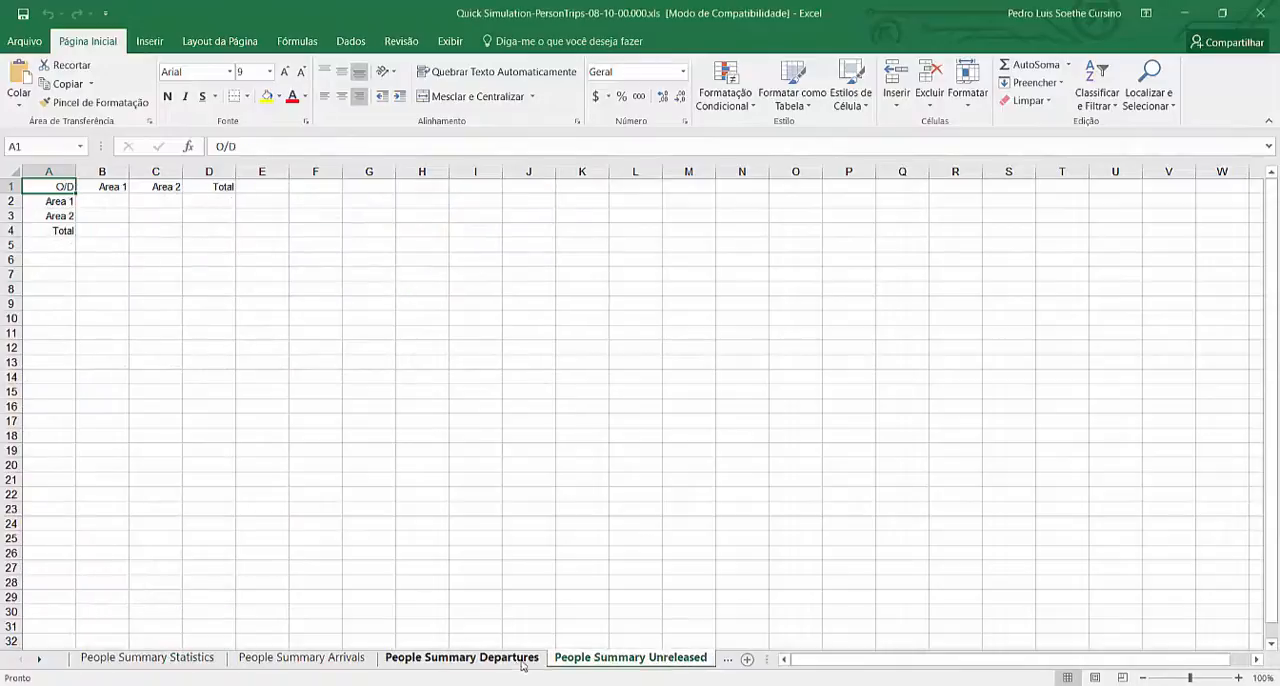
click(727, 659)
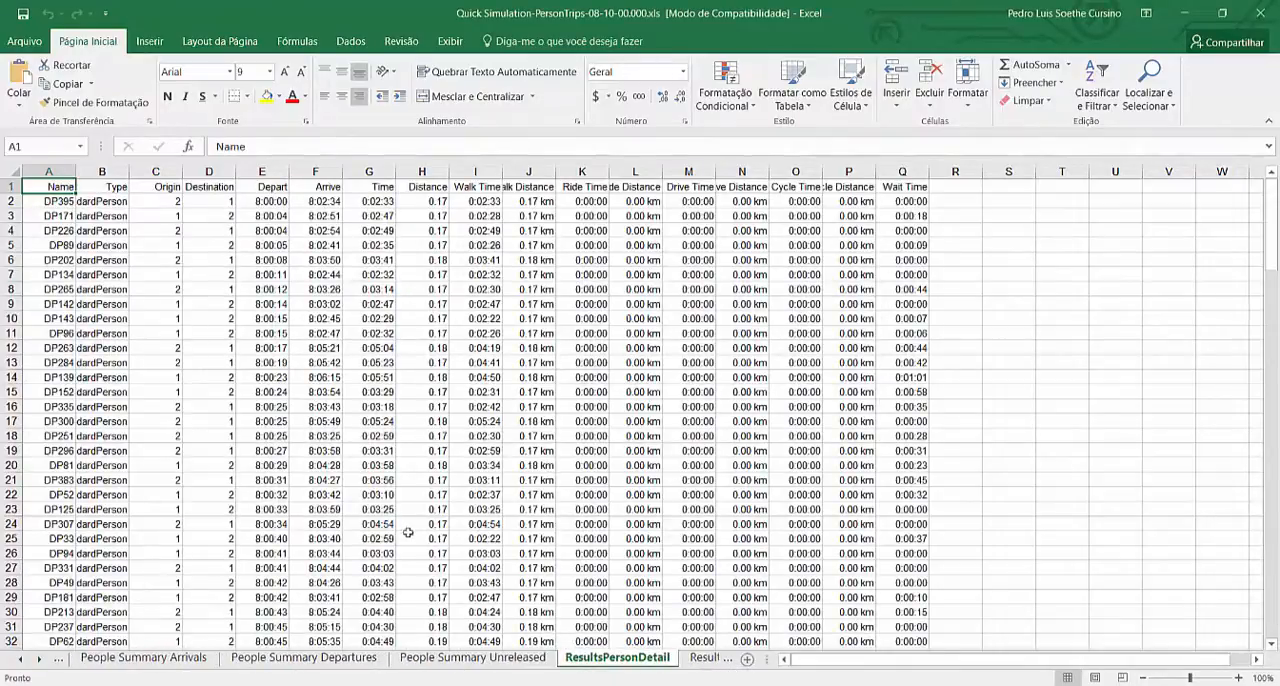
click(272, 200)
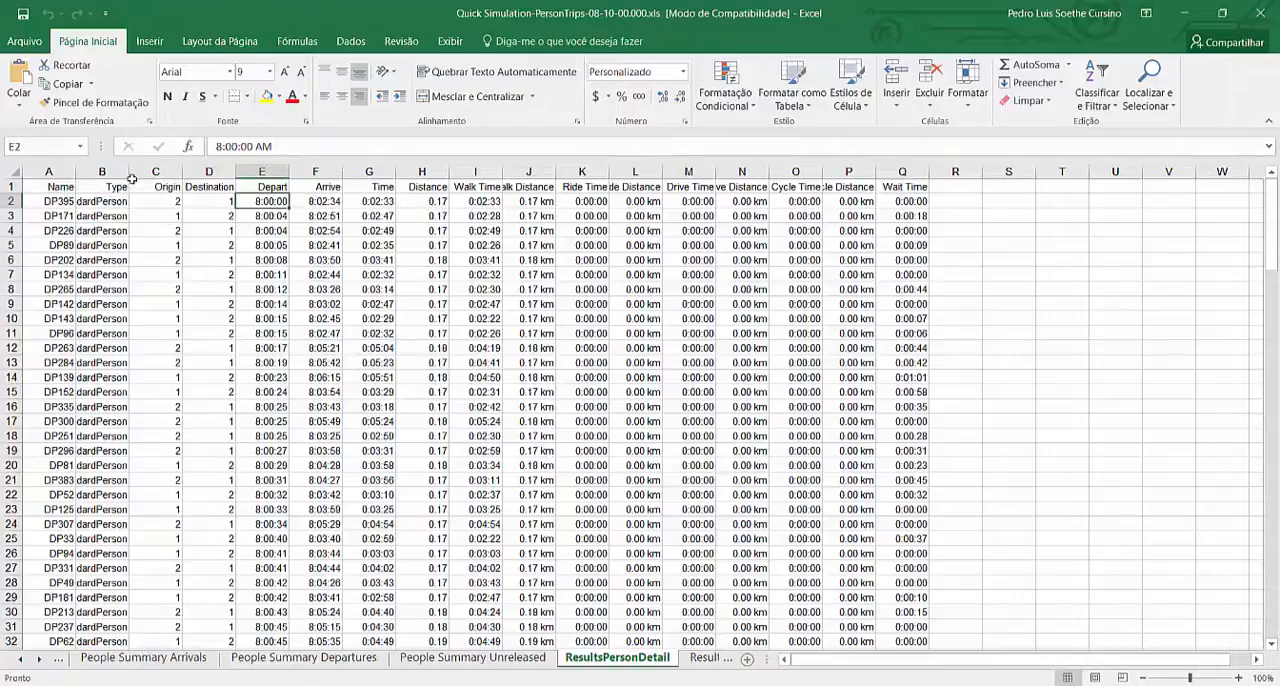
click(133, 182)
double_click(129, 172)
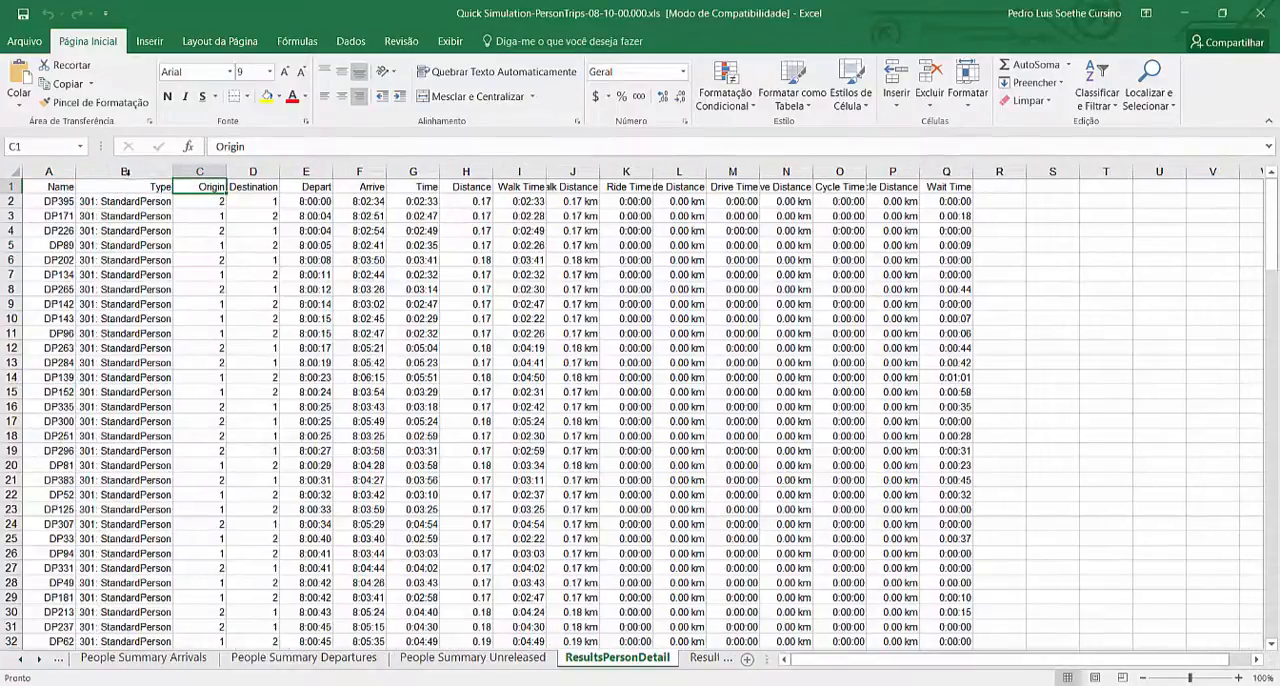
Examine the Name, Depart and Arrive columns of the person trips through the last row of the ResultsPersonDetail sheet
click(44, 204)
scroll(66, 400, down, 9)
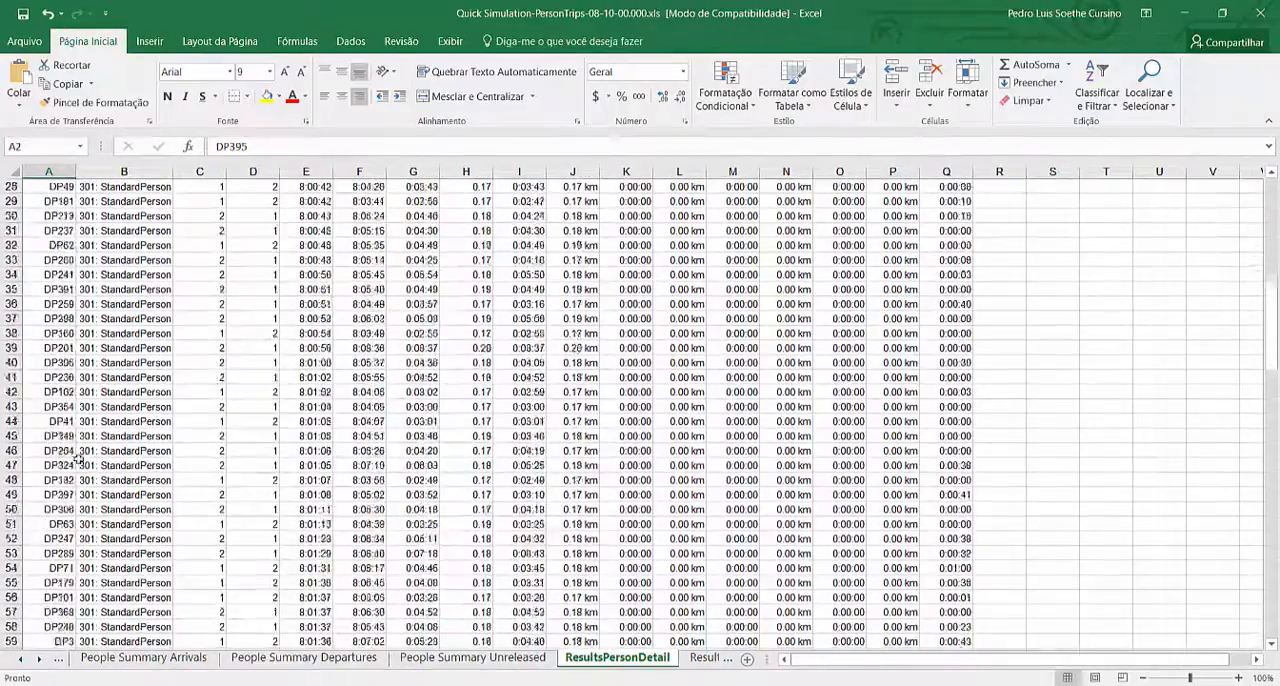
scroll(77, 459, up, 9)
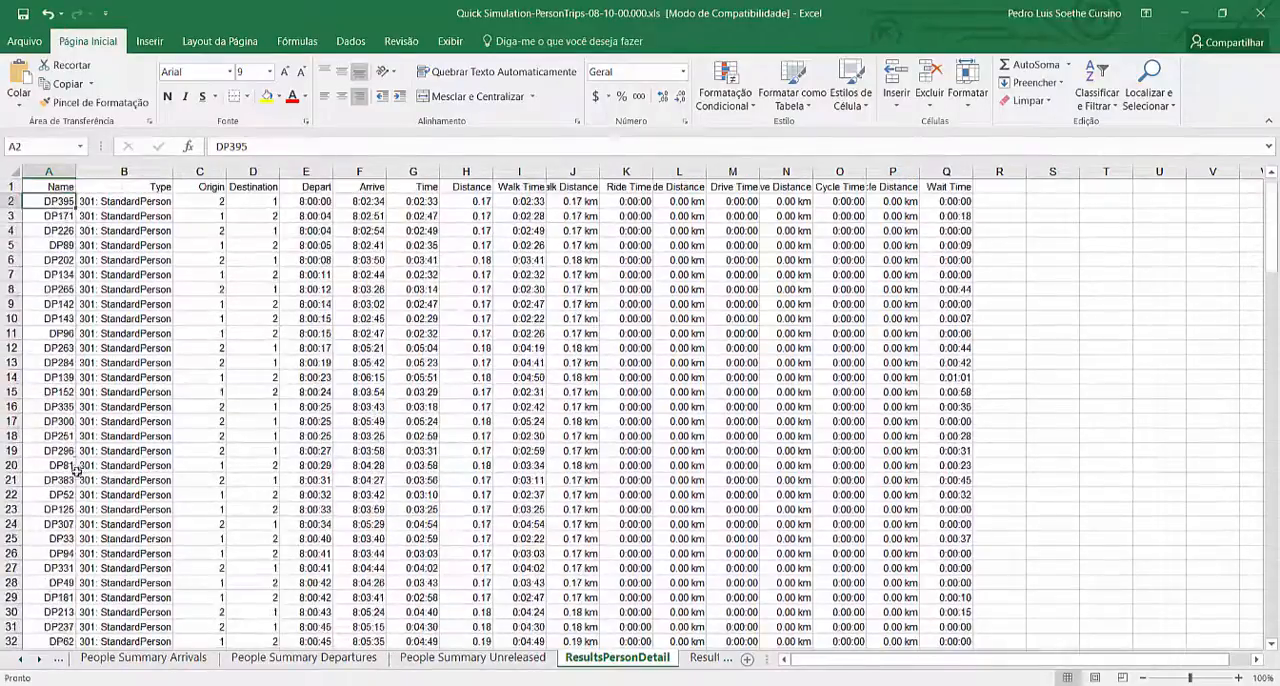
click(301, 202)
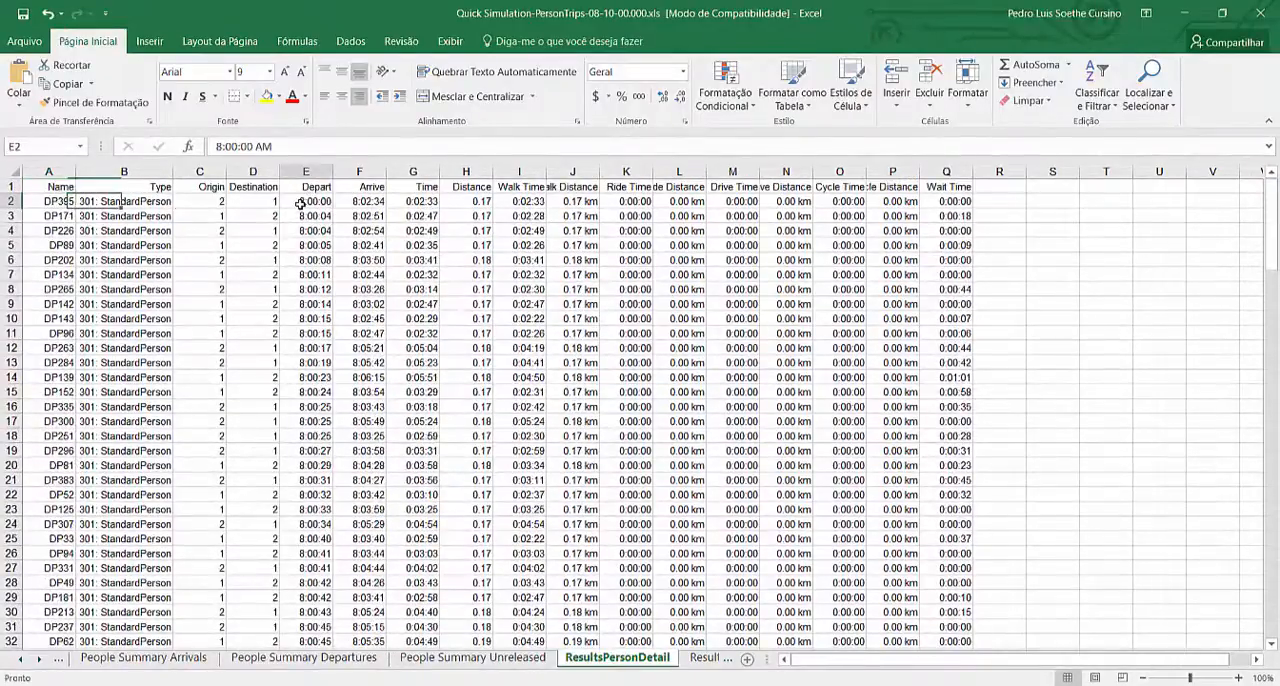
click(372, 203)
scroll(344, 344, down, 9)
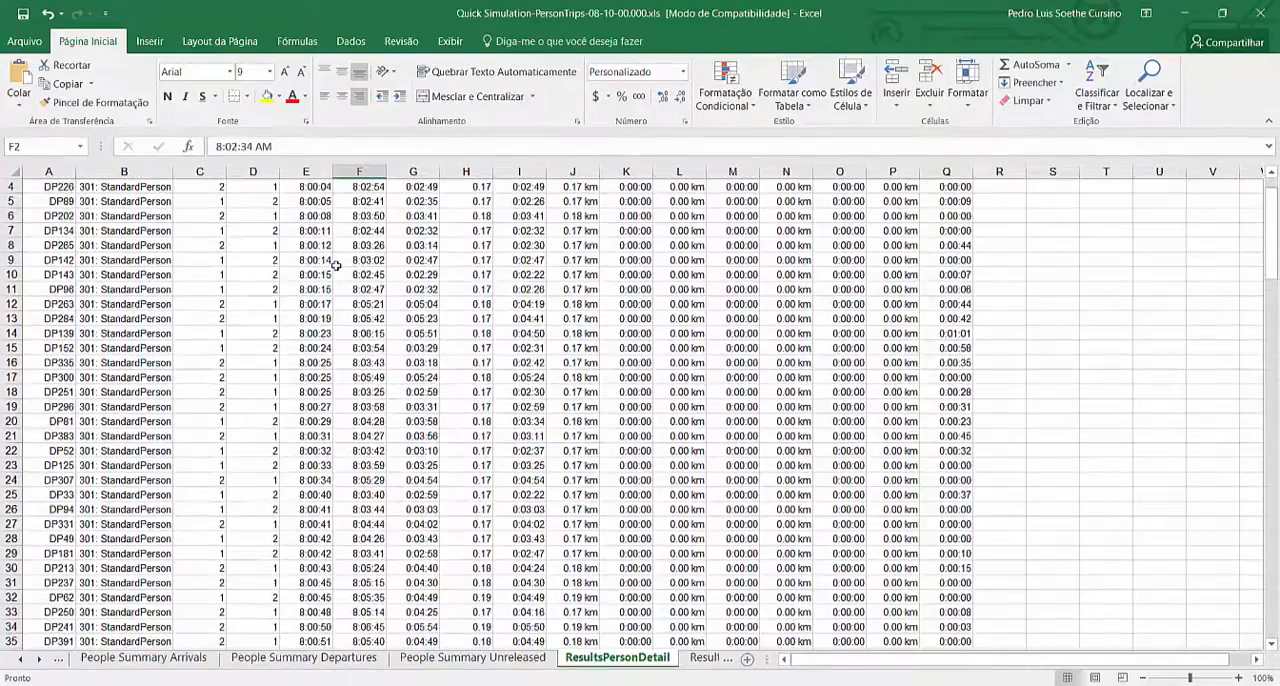
scroll(344, 344, down, 20)
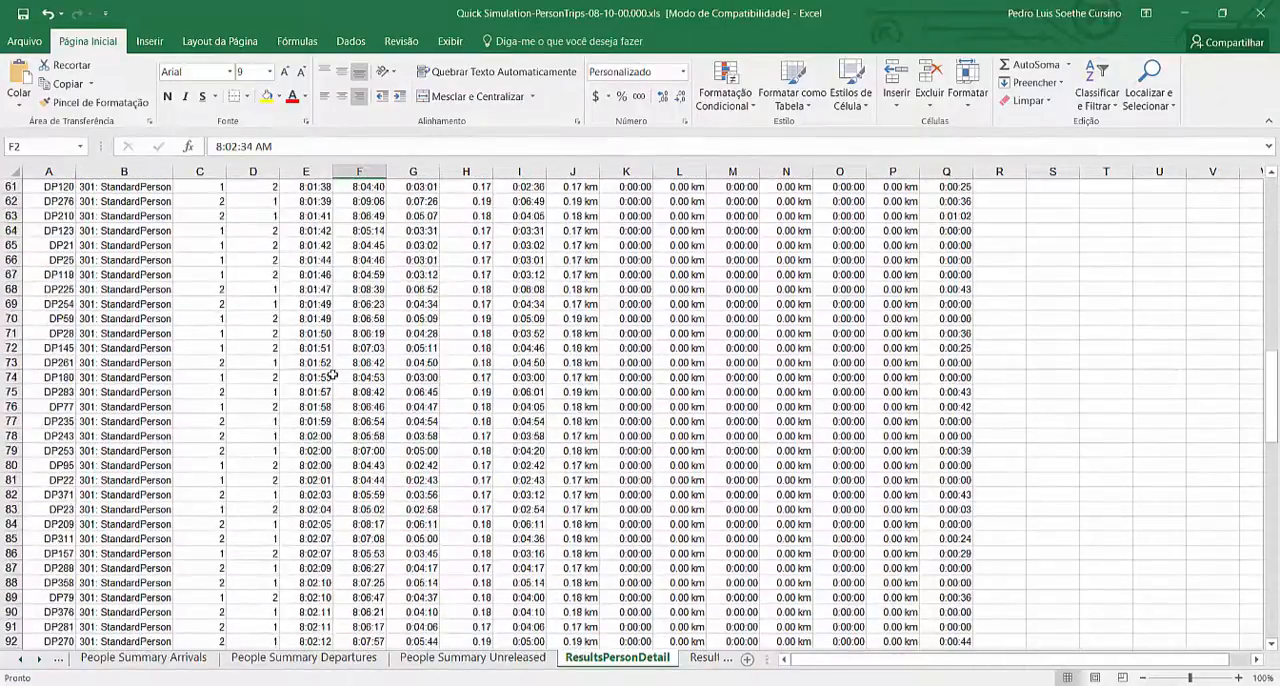
scroll(337, 387, down, 9)
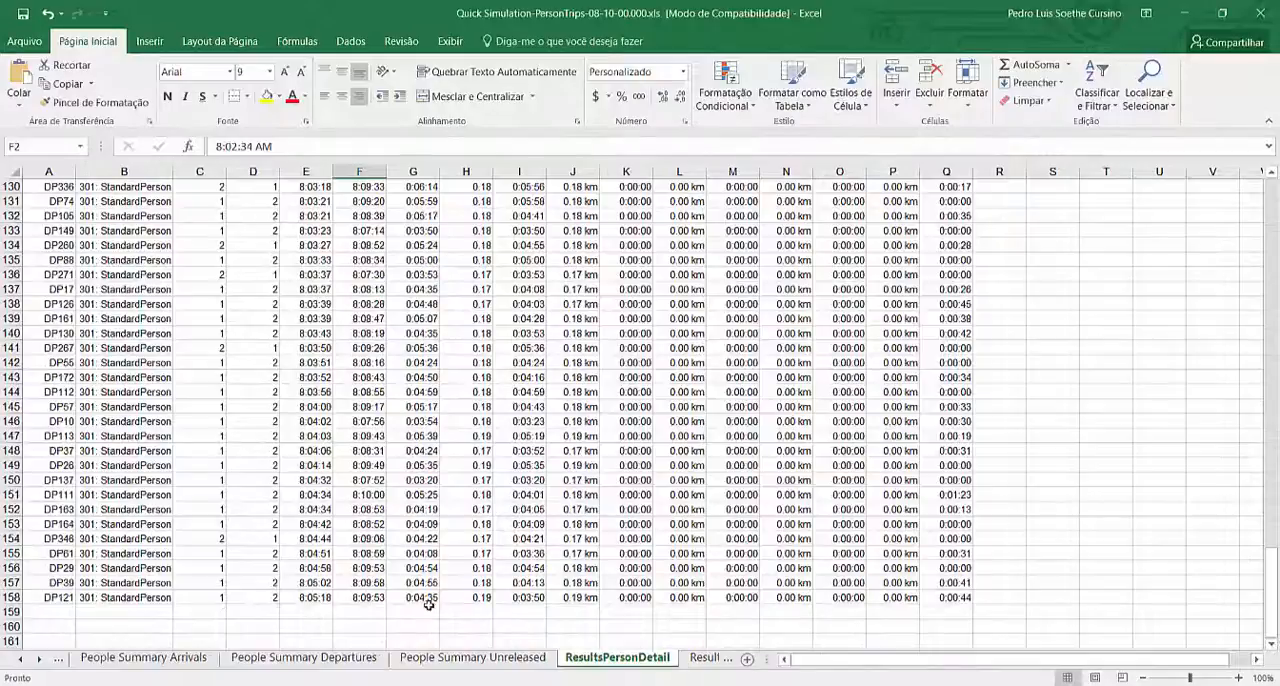
scroll(418, 582, up, 20)
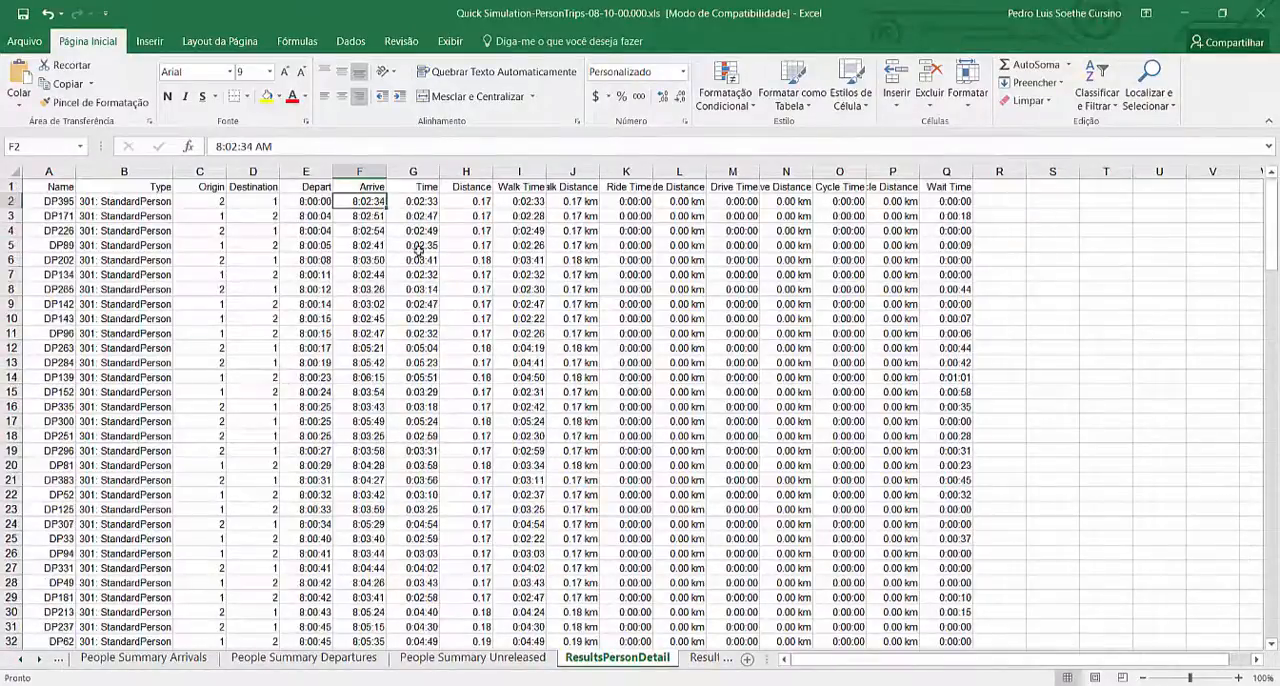
Try to select the Time values of the person trips from G2 down to G158 for a summary
click(413, 201)
scroll(416, 457, down, 13)
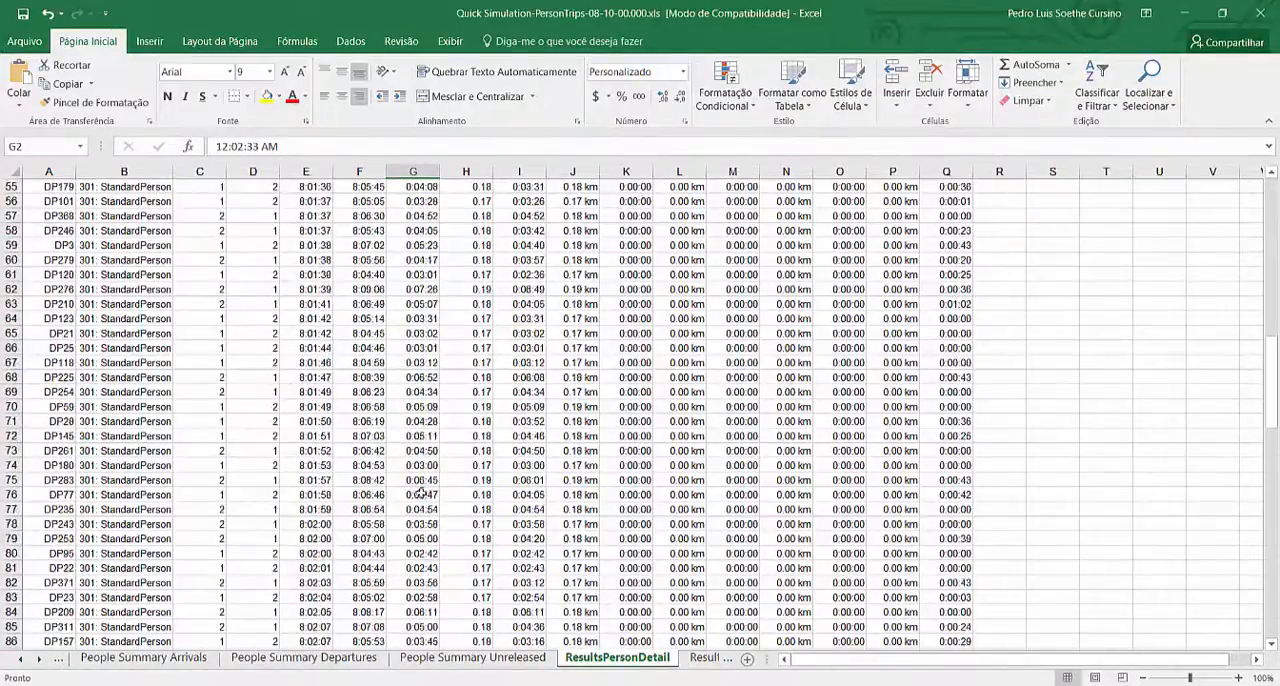
scroll(428, 450, up, 1)
click(428, 421)
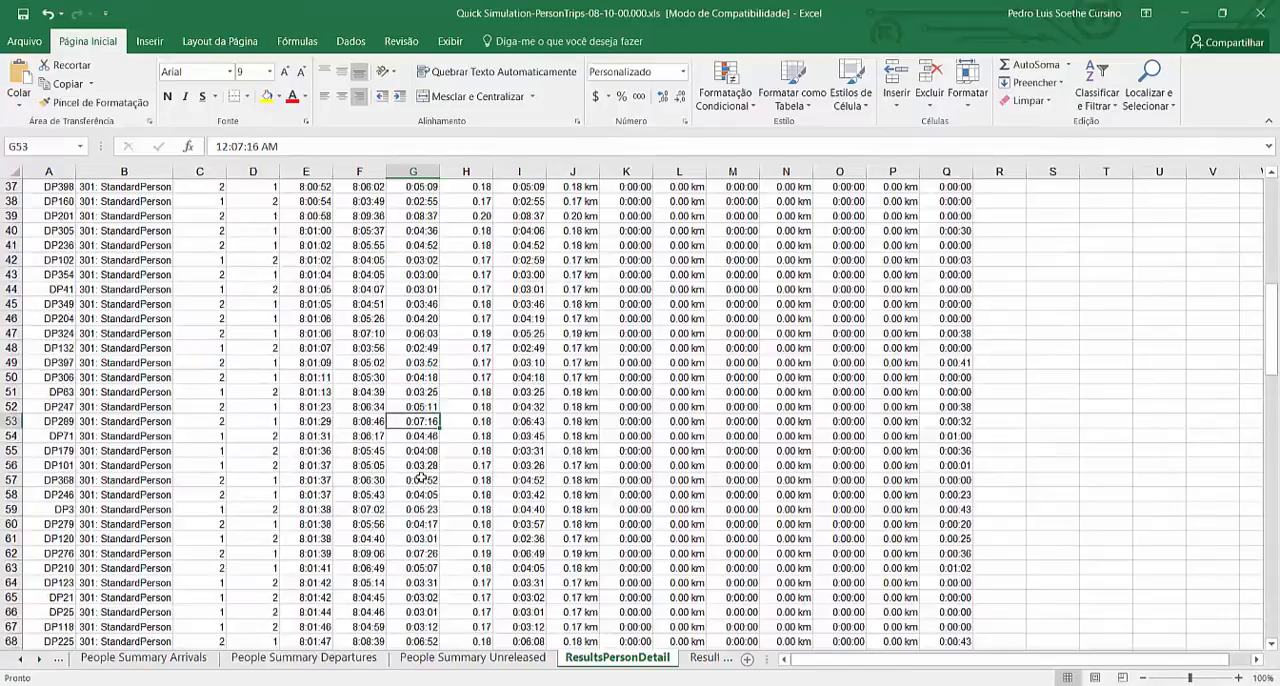
scroll(422, 478, down, 20)
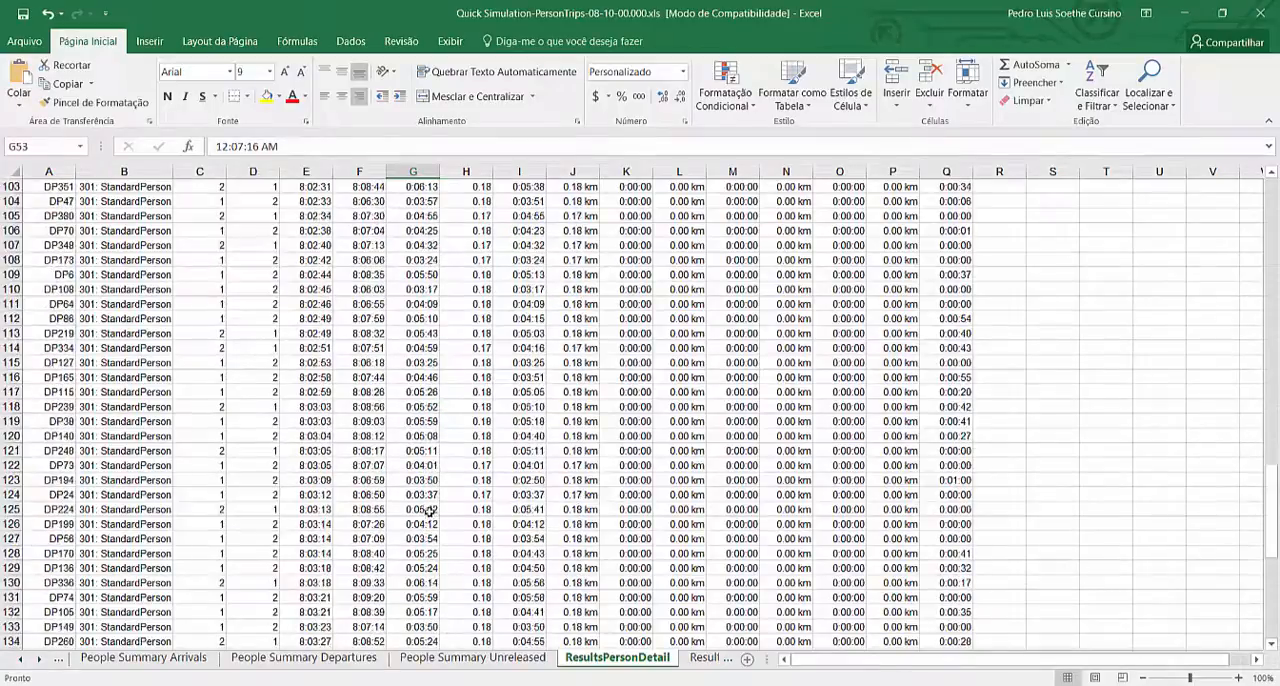
ctrl+click(424, 598)
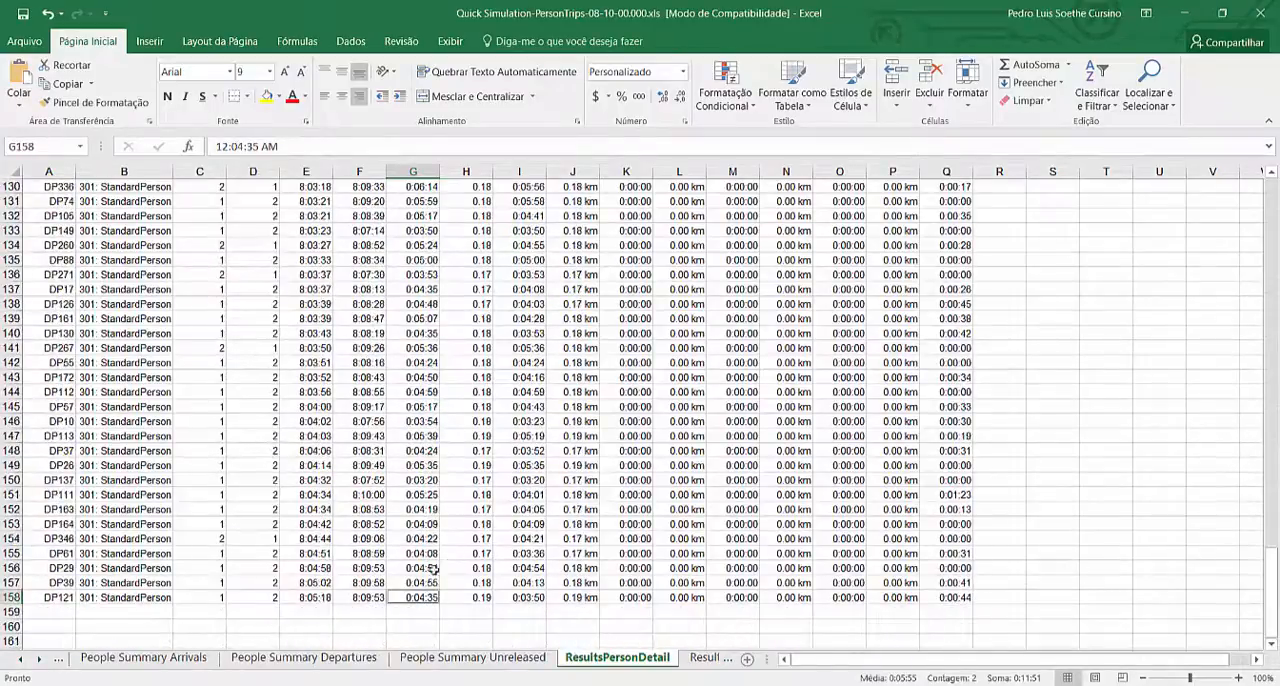
scroll(435, 570, up, 20)
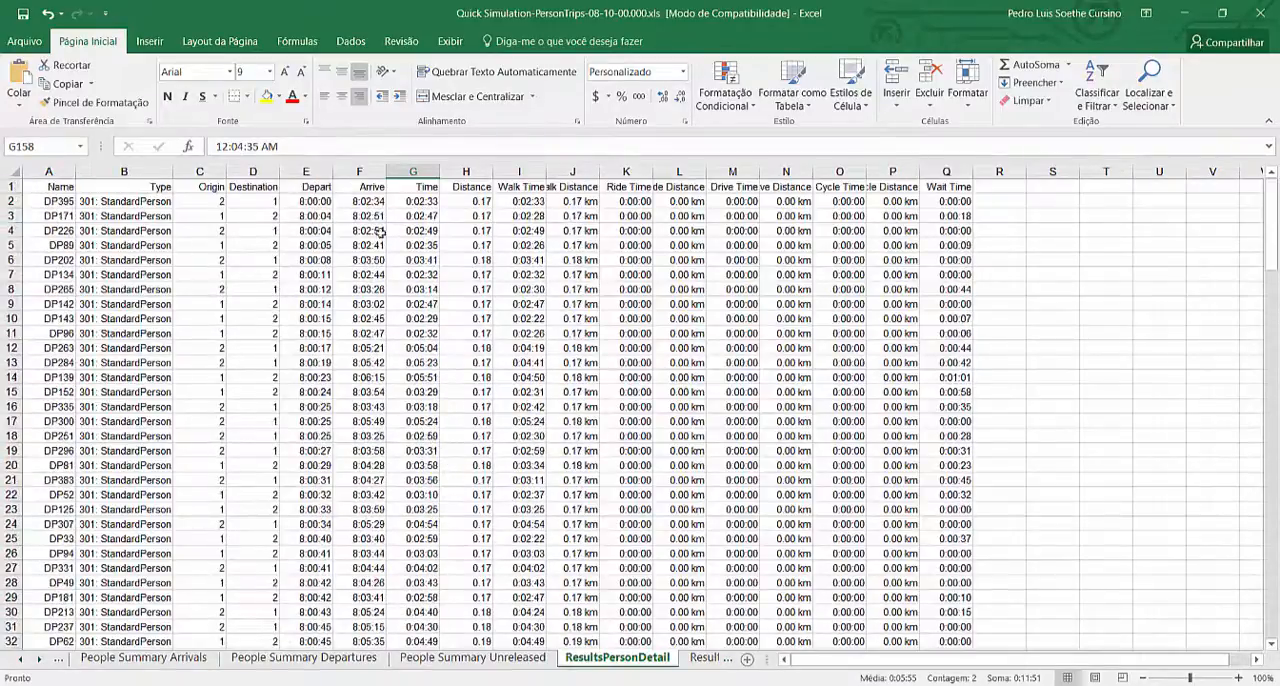
Select the Time values in G2:G158 to read the average person trip time
click(420, 202)
scroll(418, 366, down, 20)
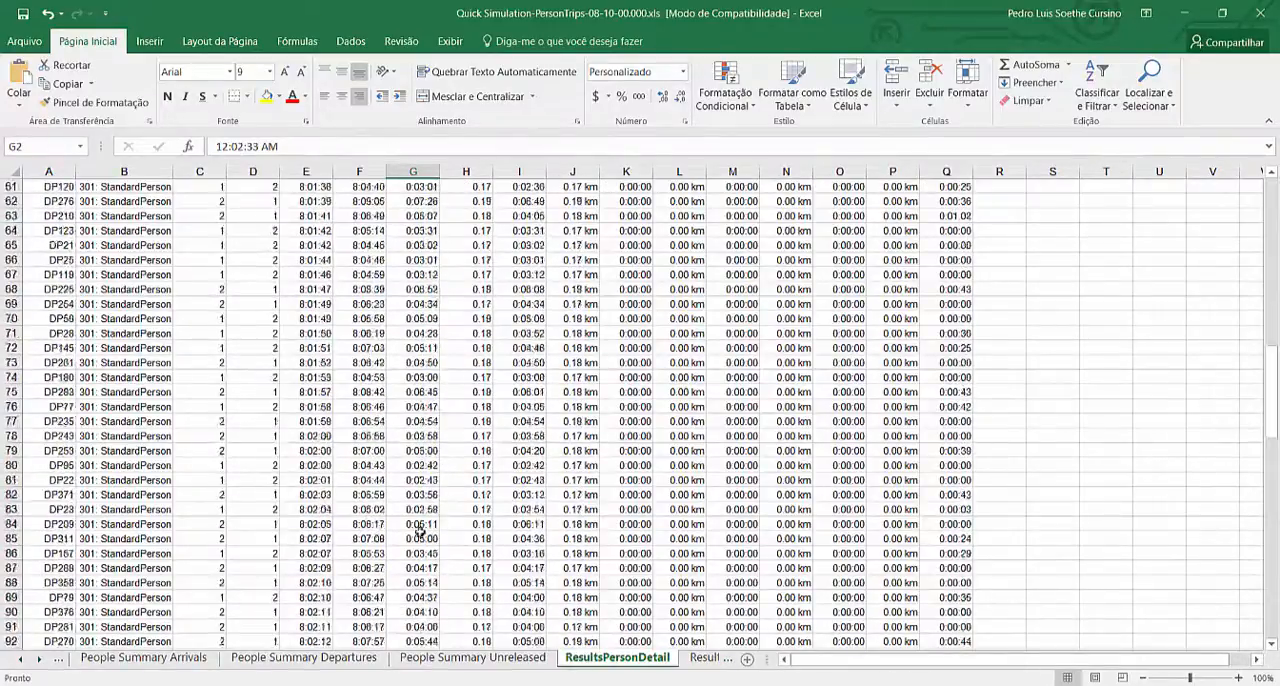
scroll(421, 545, down, 14)
shift+click(417, 466)
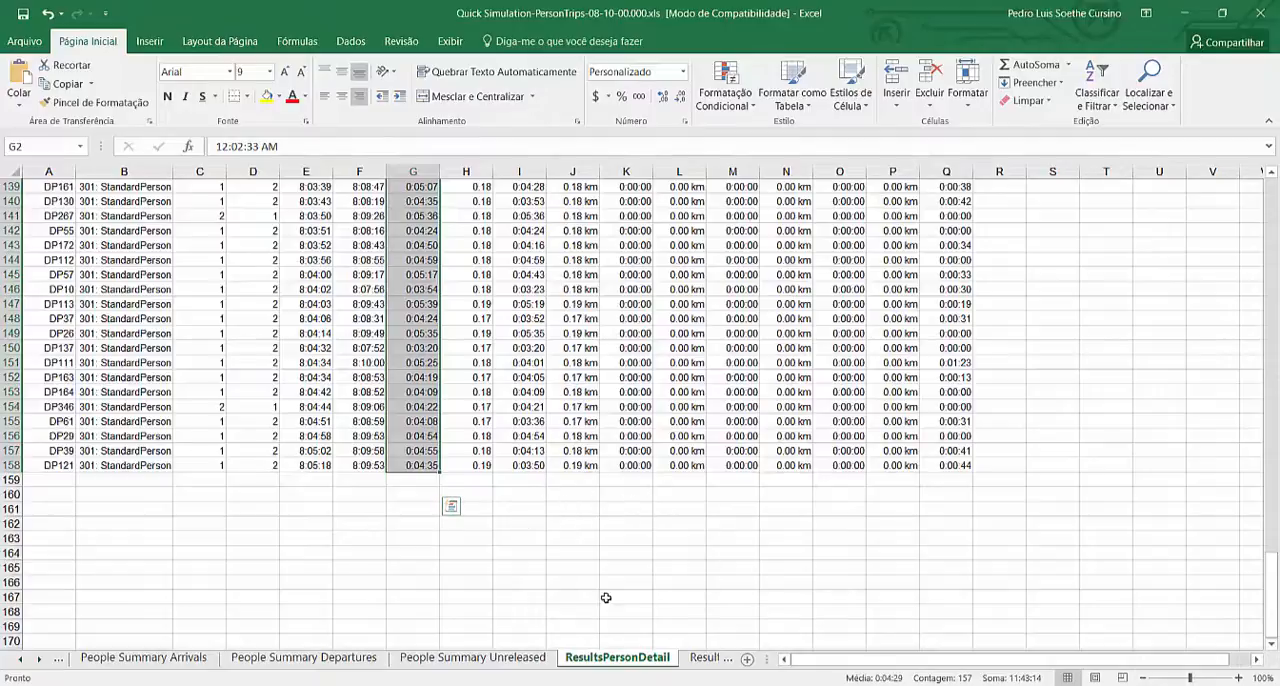
Close the PersonTrips workbook without saving the changes and open the Quick Simulation-VehicleTrips spreadsheet
click(1256, 19)
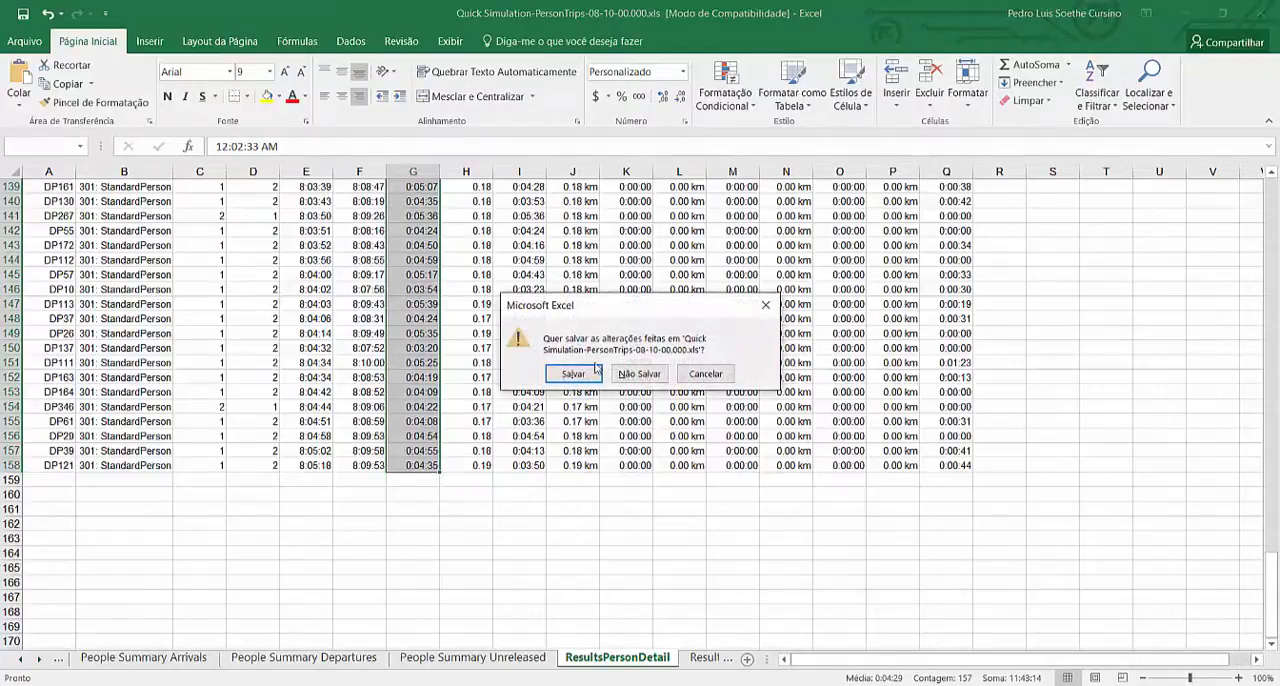
click(643, 372)
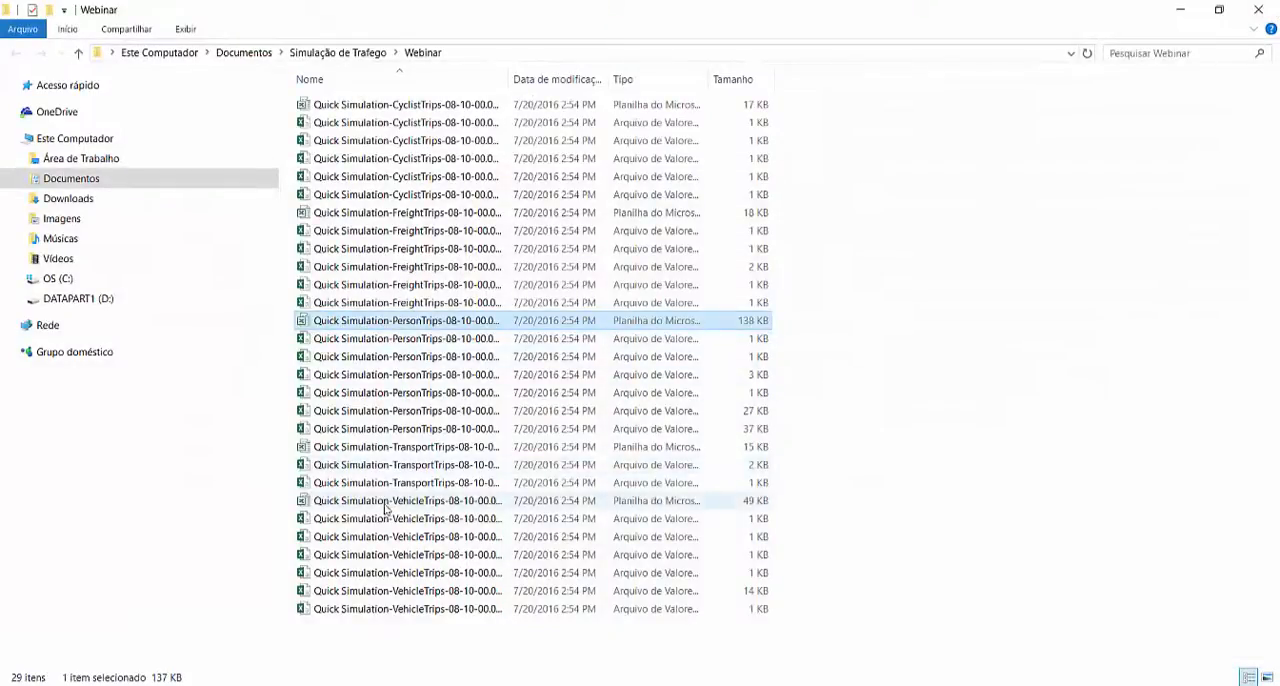
double_click(385, 504)
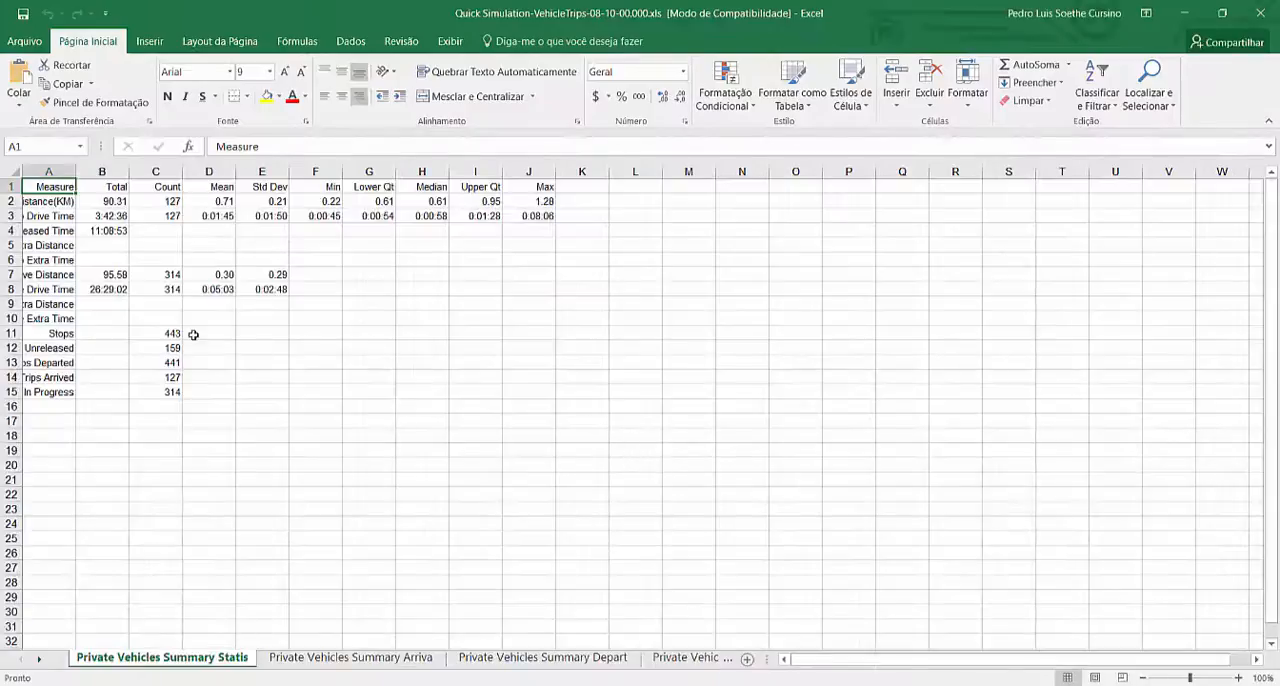
View the Private Vehicles Summary Depart sheet and switch to the ResultsVehicleDetail sheet
click(542, 657)
click(685, 658)
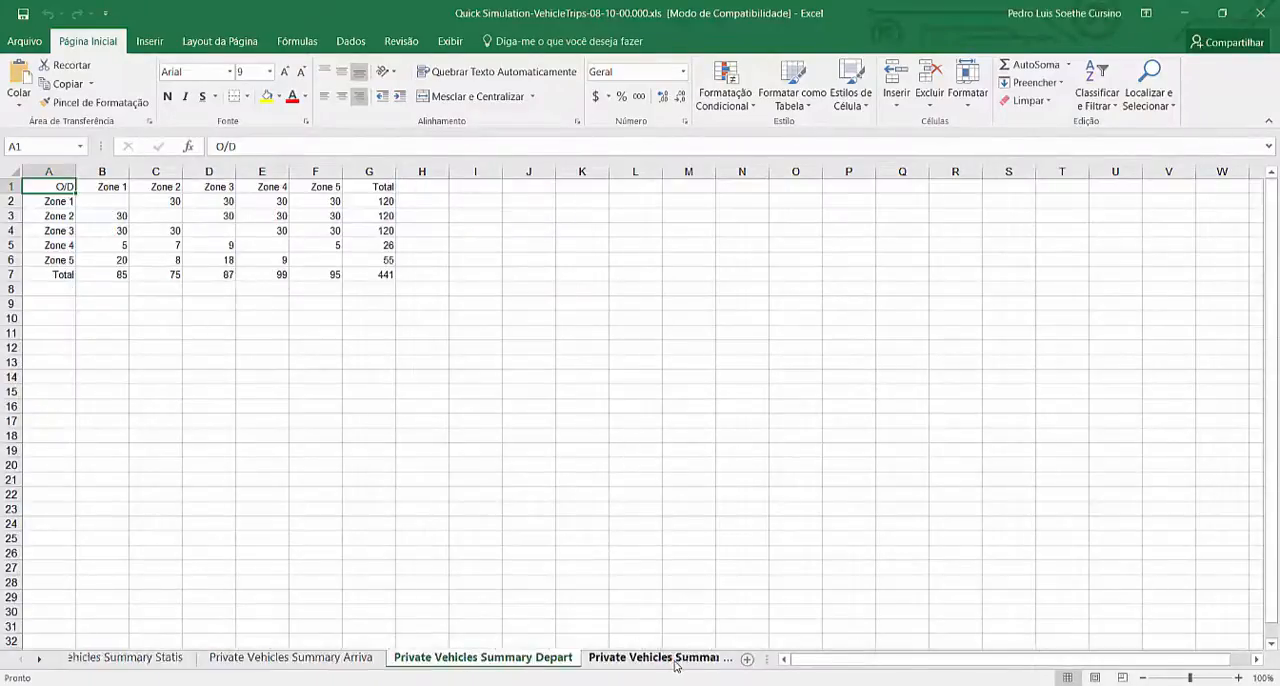
click(680, 658)
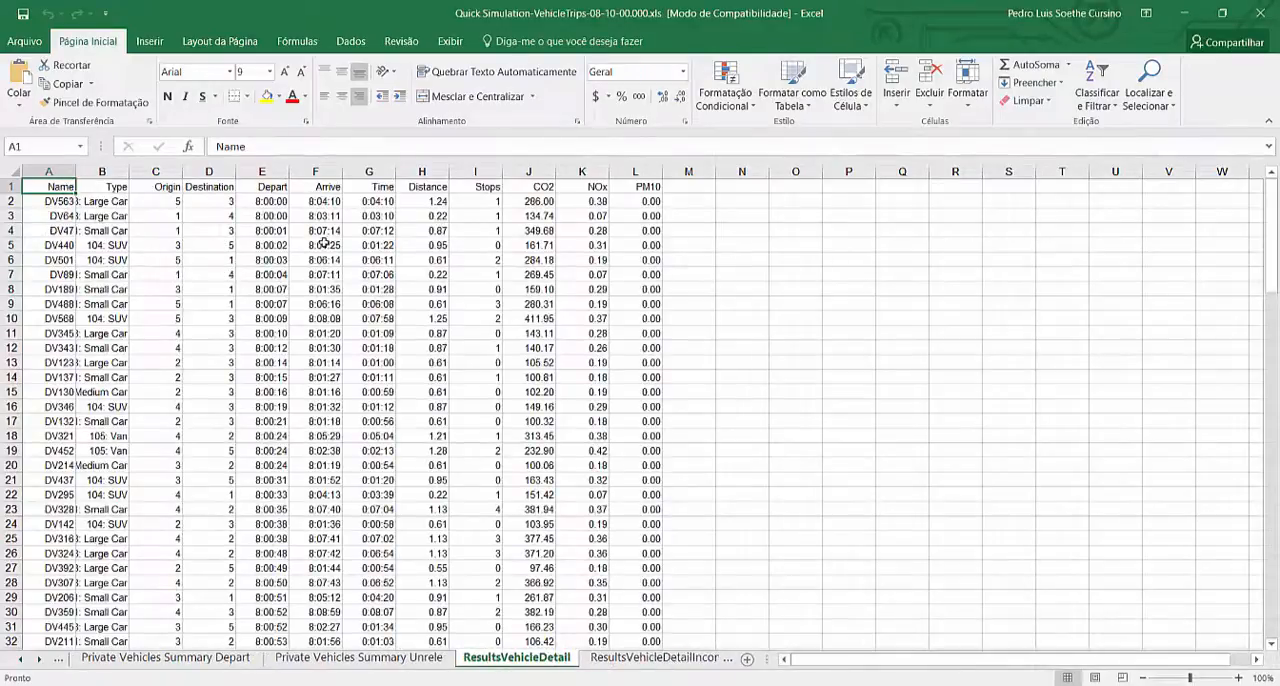
Examine the Depart, Origin, Destination and Distance columns of the vehicle trips on the ResultsVehicleDetail sheet
click(278, 202)
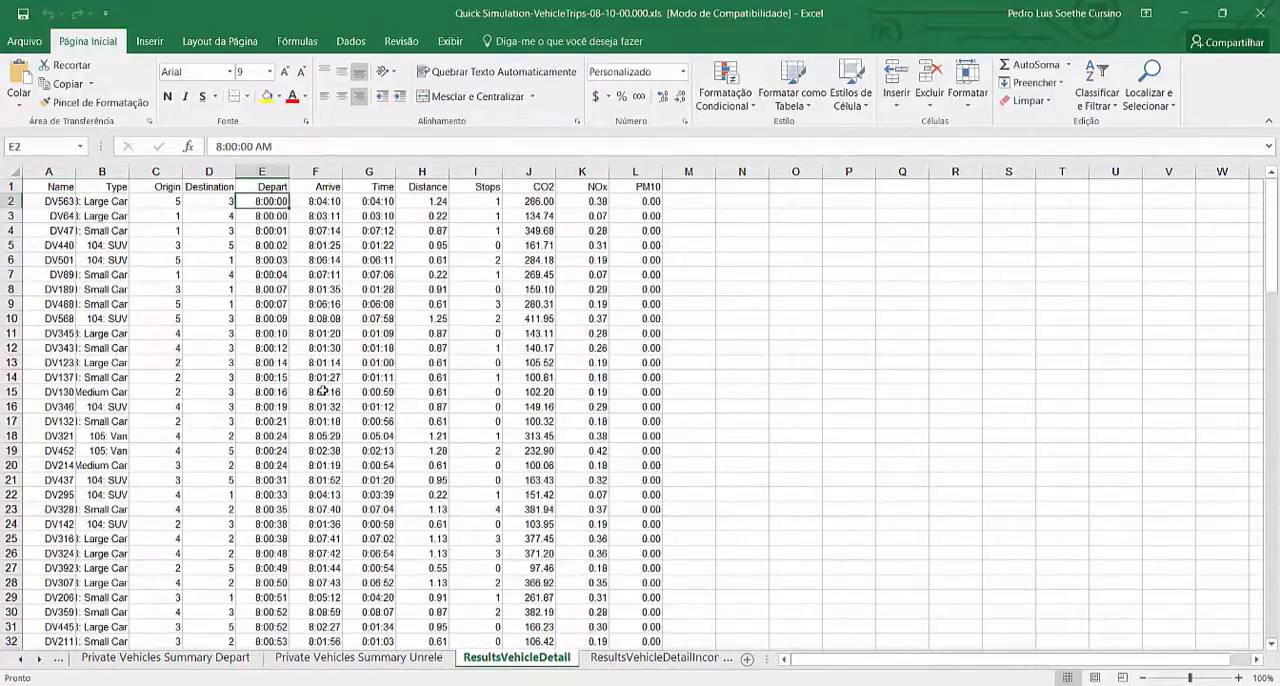
scroll(323, 391, down, 7)
scroll(323, 391, up, 7)
scroll(350, 300, down, 1)
scroll(373, 230, up, 1)
click(178, 202)
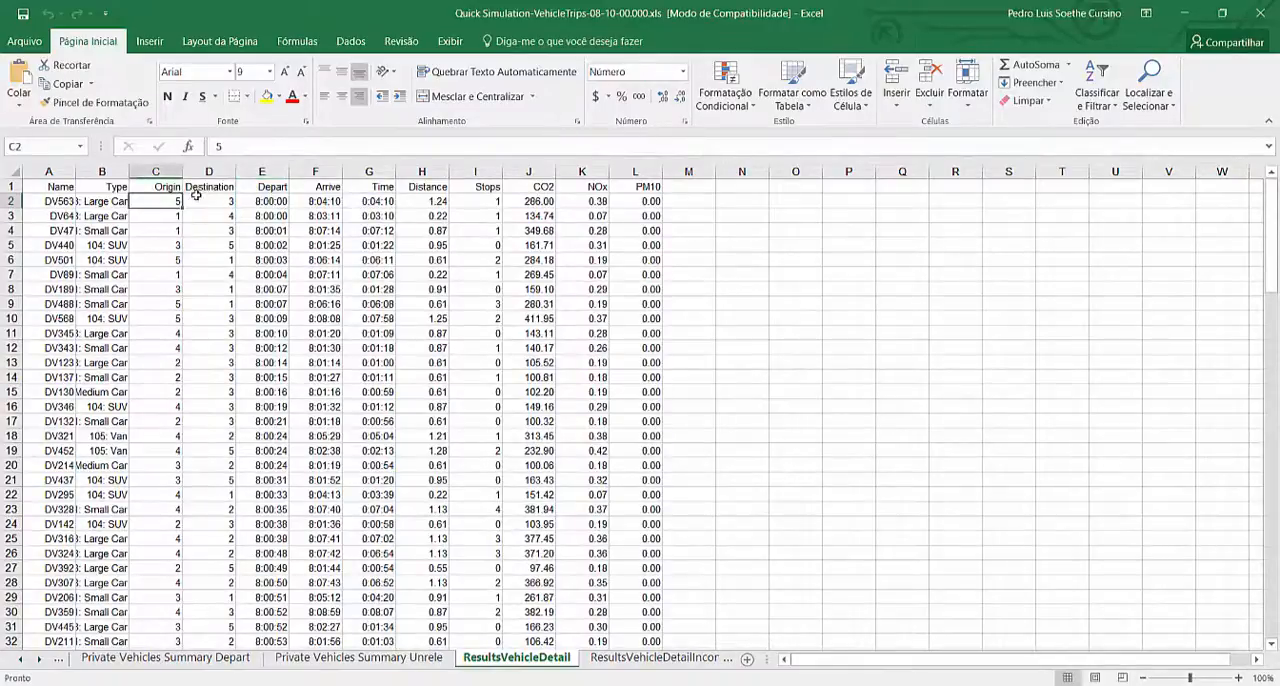
click(206, 203)
click(414, 202)
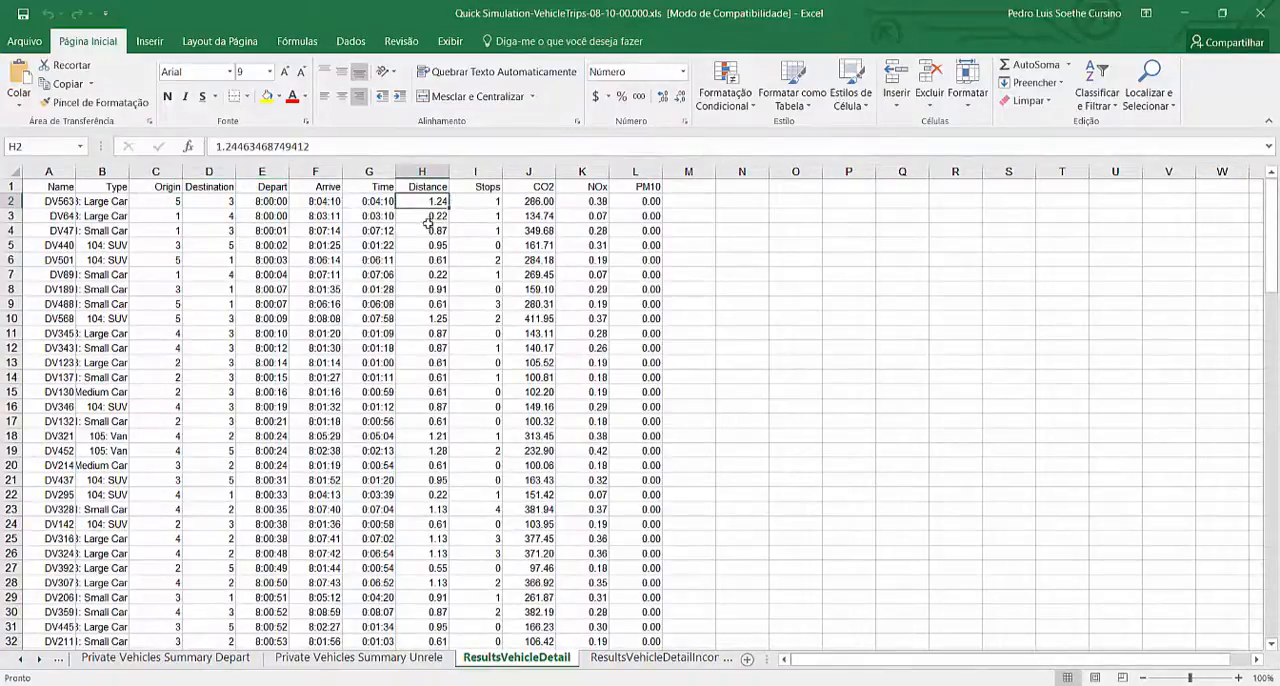
Select the Time values in G2:G128 to read the average vehicle trip time
click(372, 205)
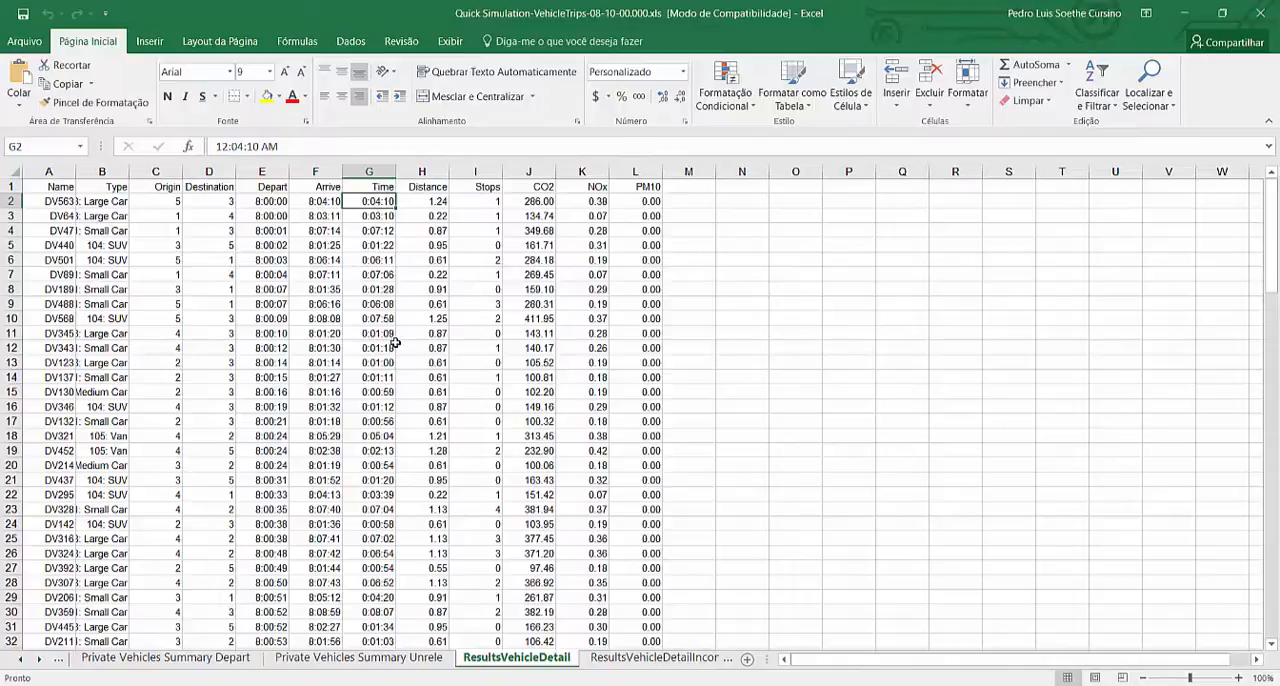
scroll(380, 322, down, 8)
scroll(372, 468, down, 7)
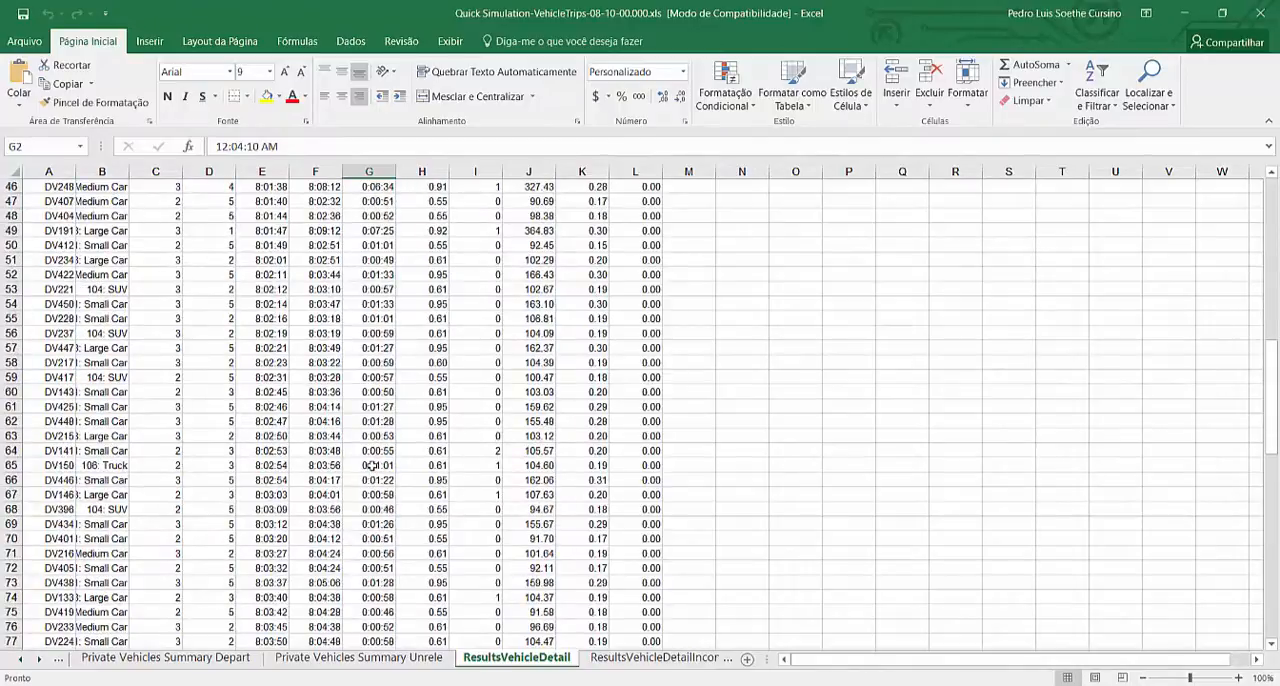
scroll(370, 466, down, 20)
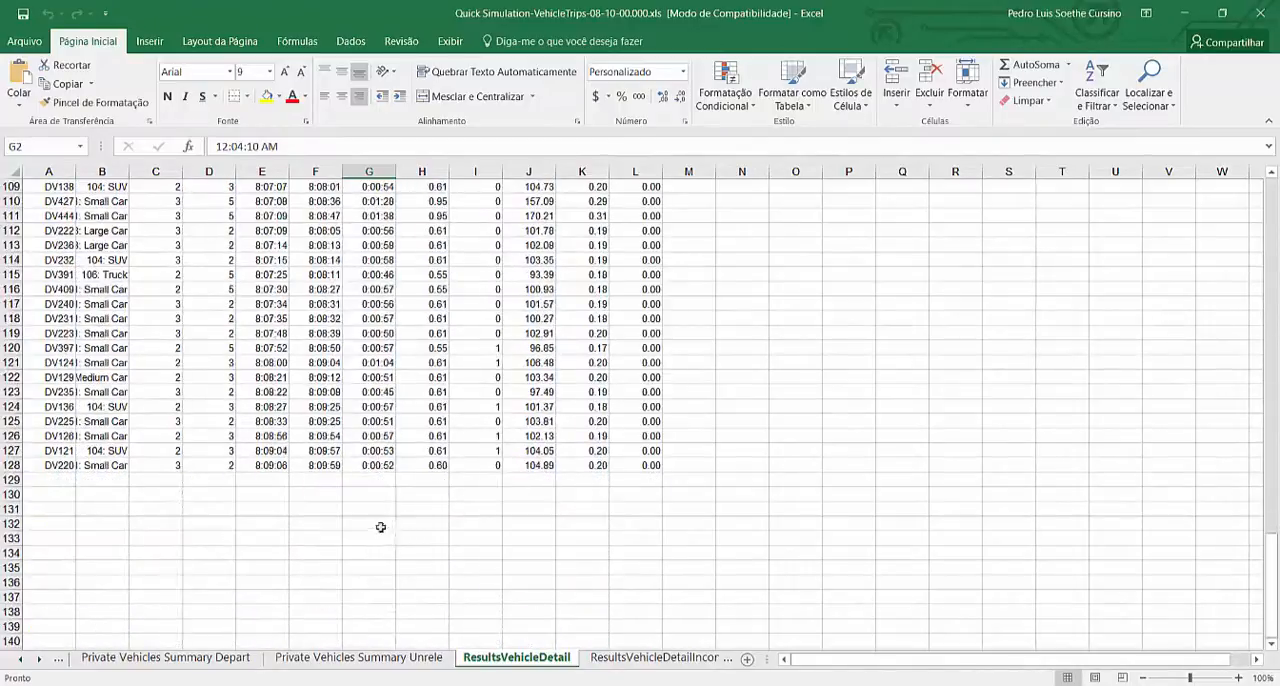
shift+click(376, 463)
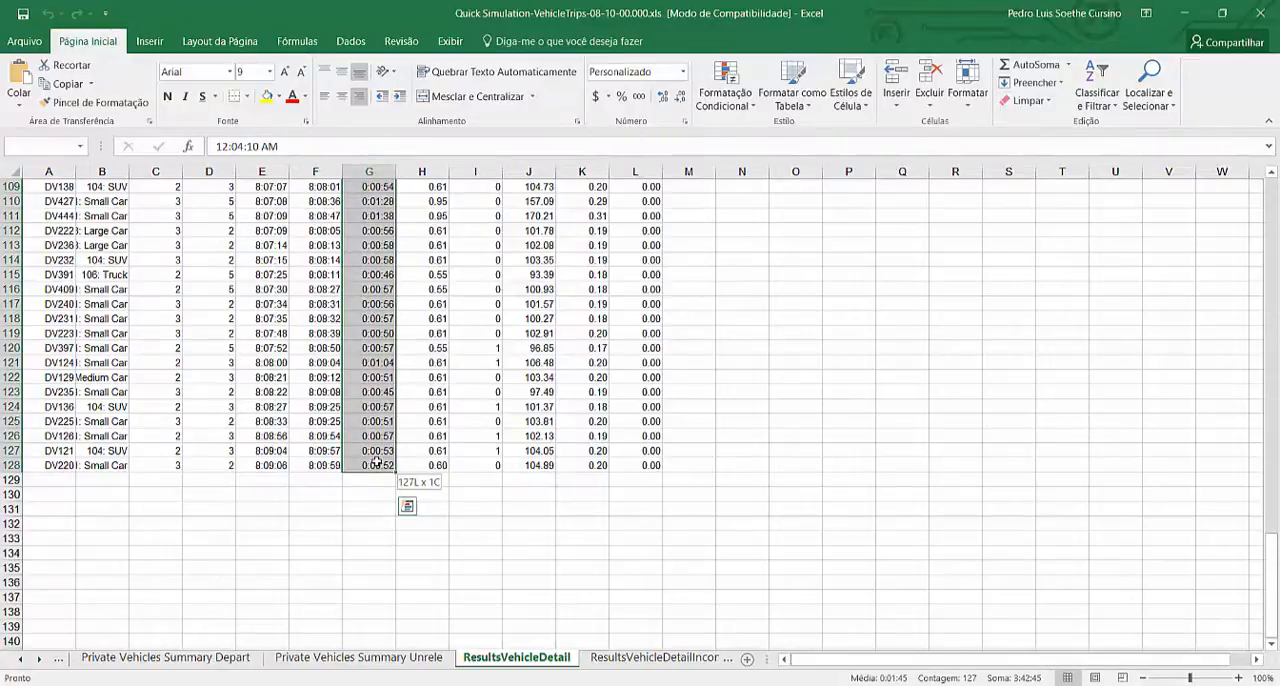
Check the CO2, Stops and Distance values of the first vehicle trip in row 2
scroll(450, 461, up, 20)
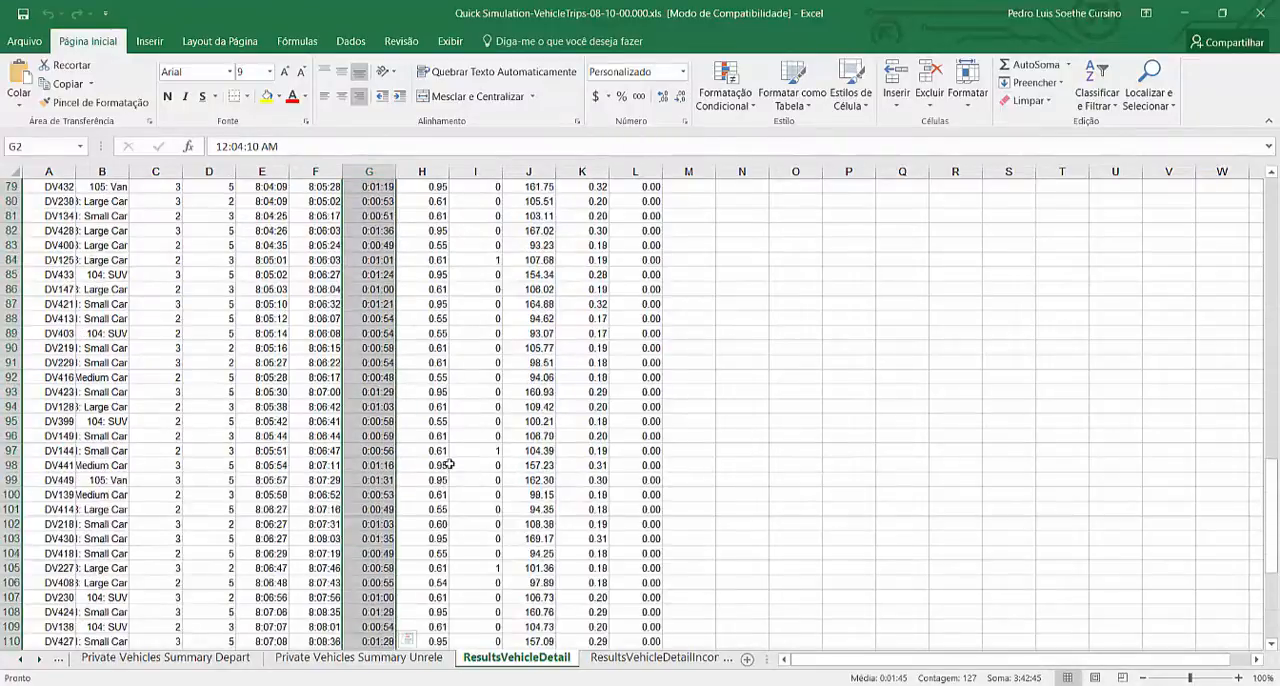
scroll(450, 461, up, 16)
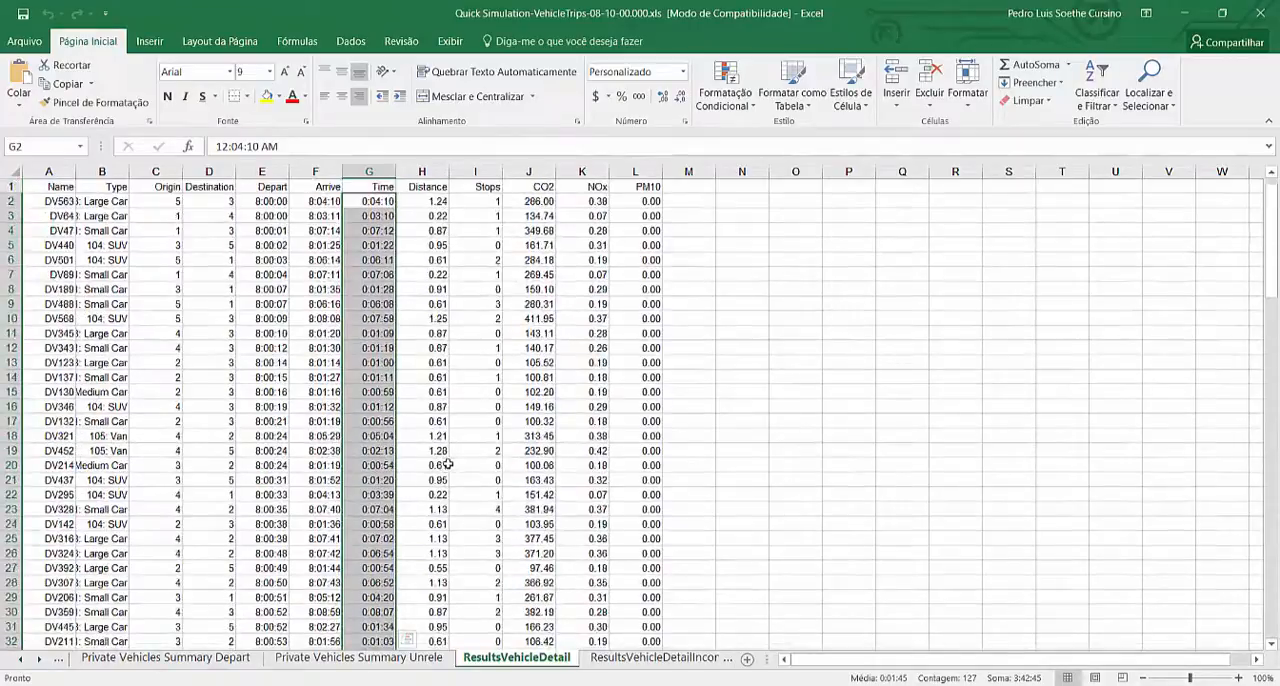
click(545, 201)
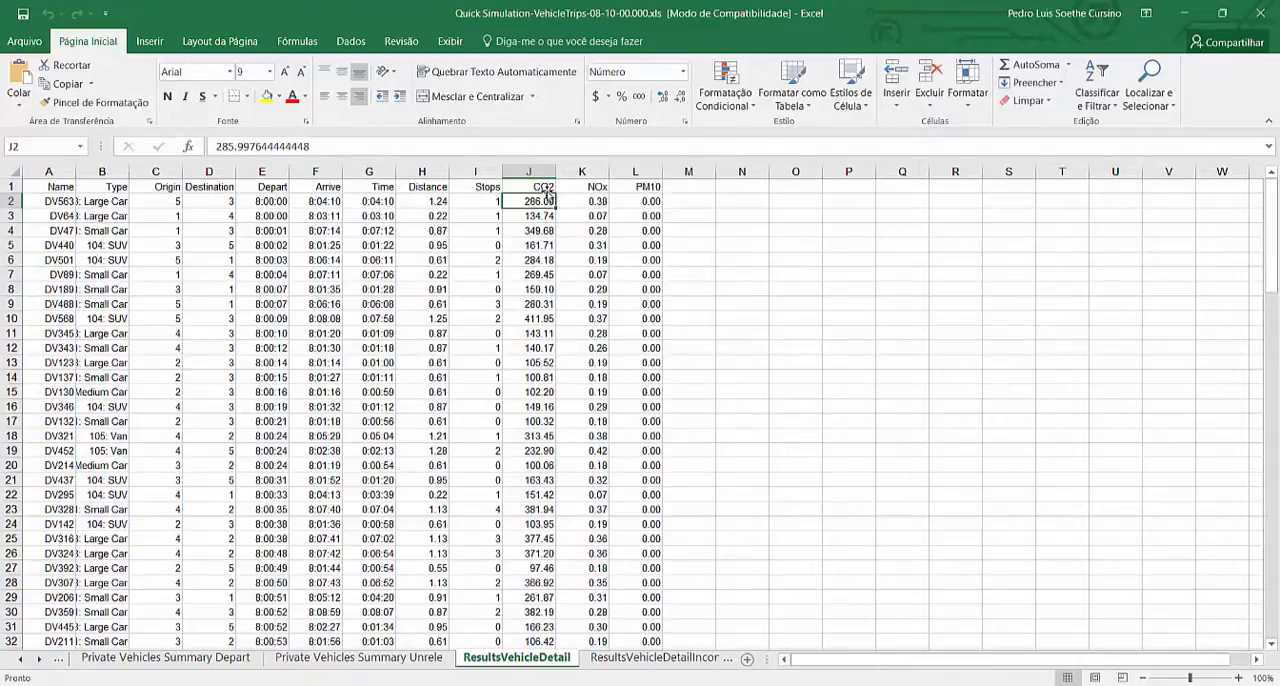
click(470, 200)
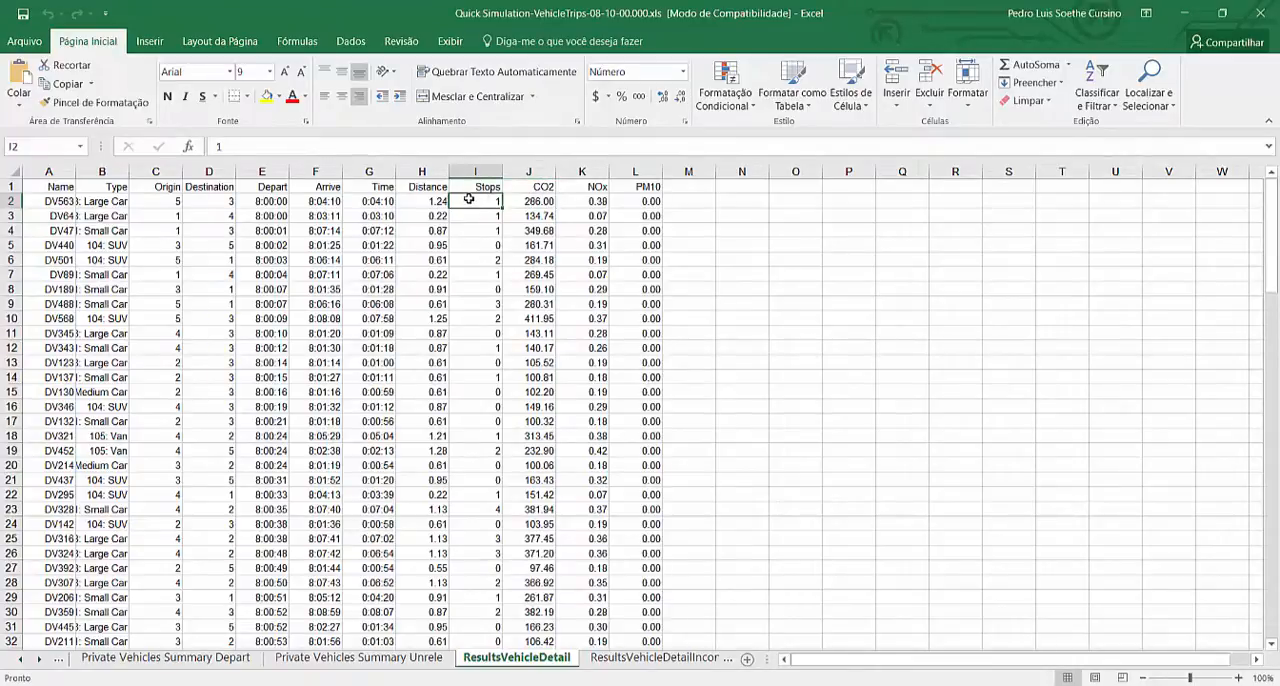
click(413, 202)
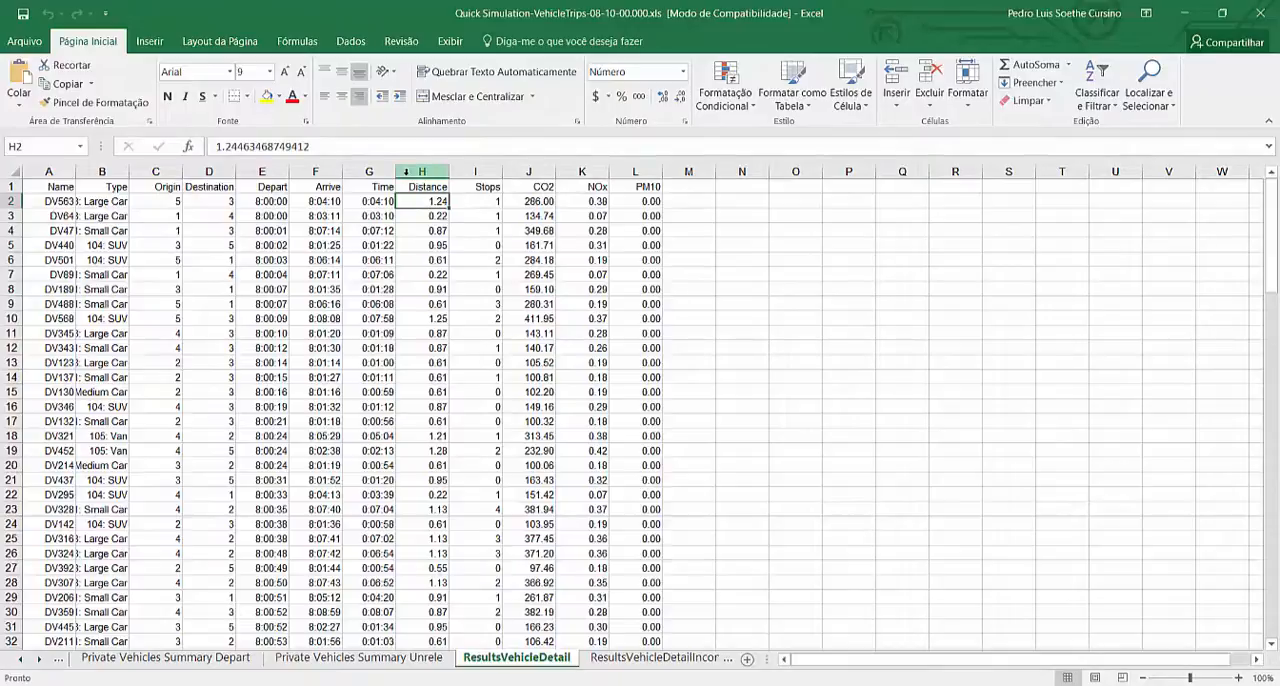
click(531, 200)
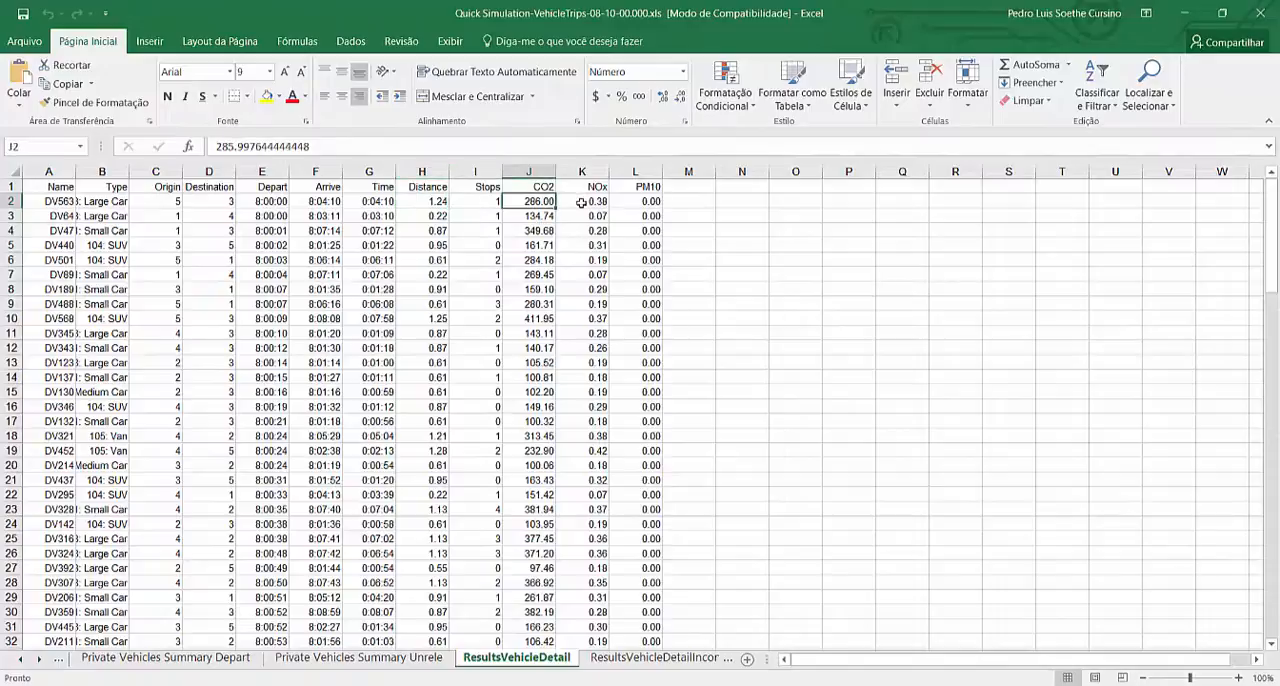
Select the NOx values in K2:K128 to read their average and sum
click(577, 202)
scroll(606, 430, down, 14)
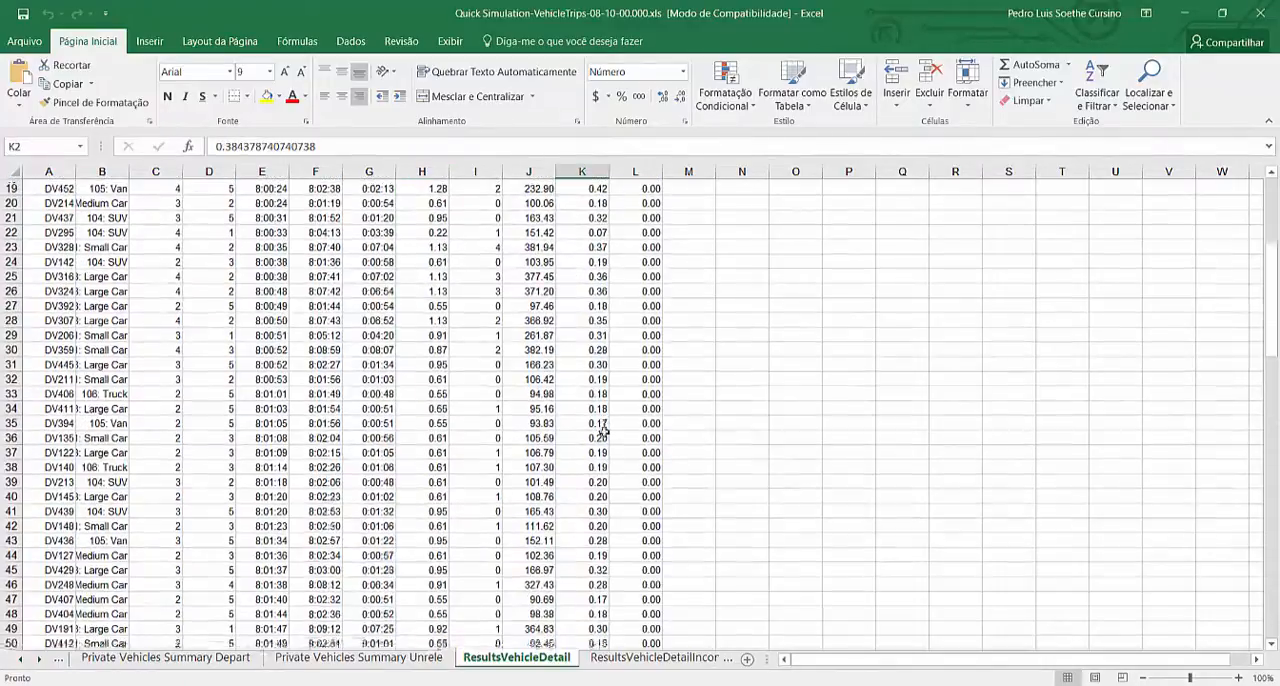
scroll(613, 570, down, 20)
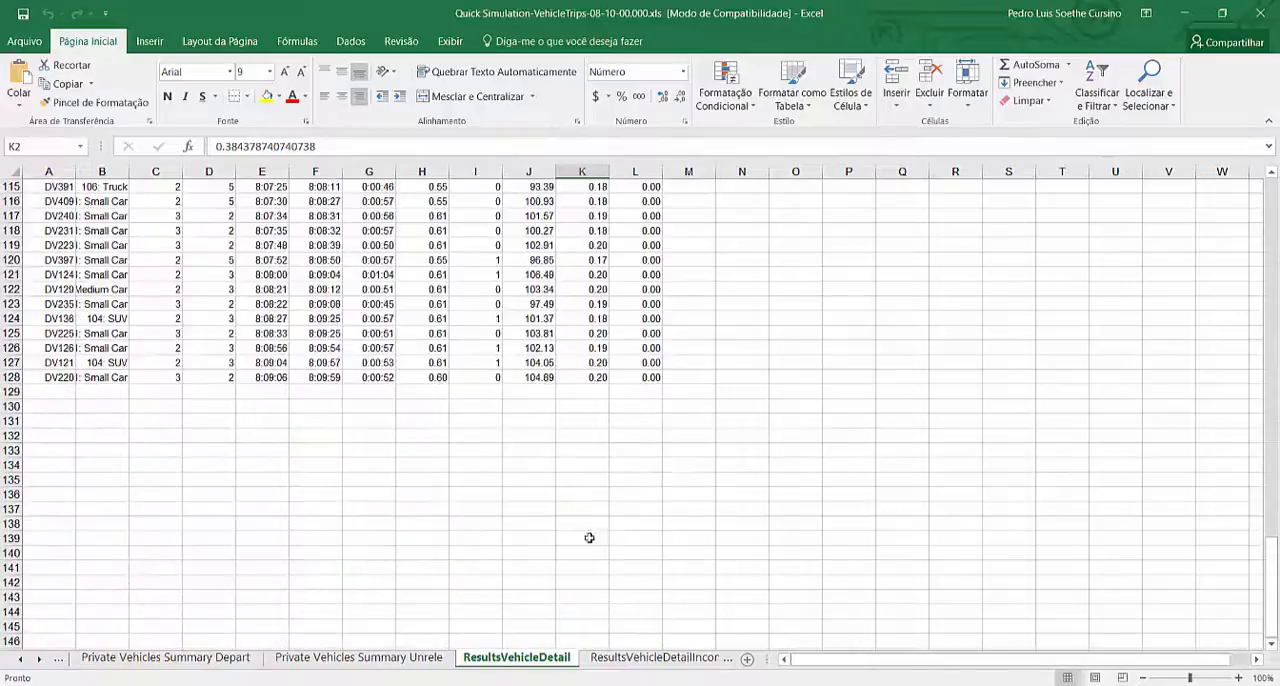
shift+click(584, 377)
scroll(598, 370, up, 20)
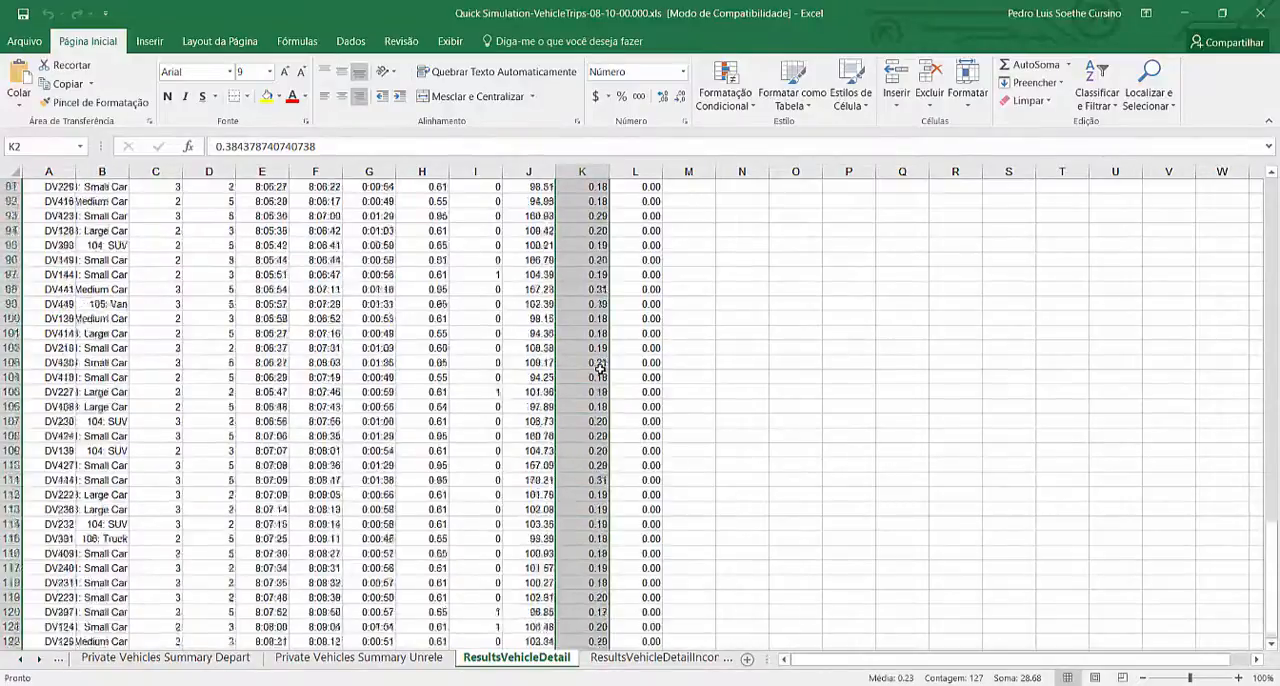
Return to the first vehicle trip on the ResultsVehicleDetail sheet and check its Distance value in H2
scroll(594, 385, up, 16)
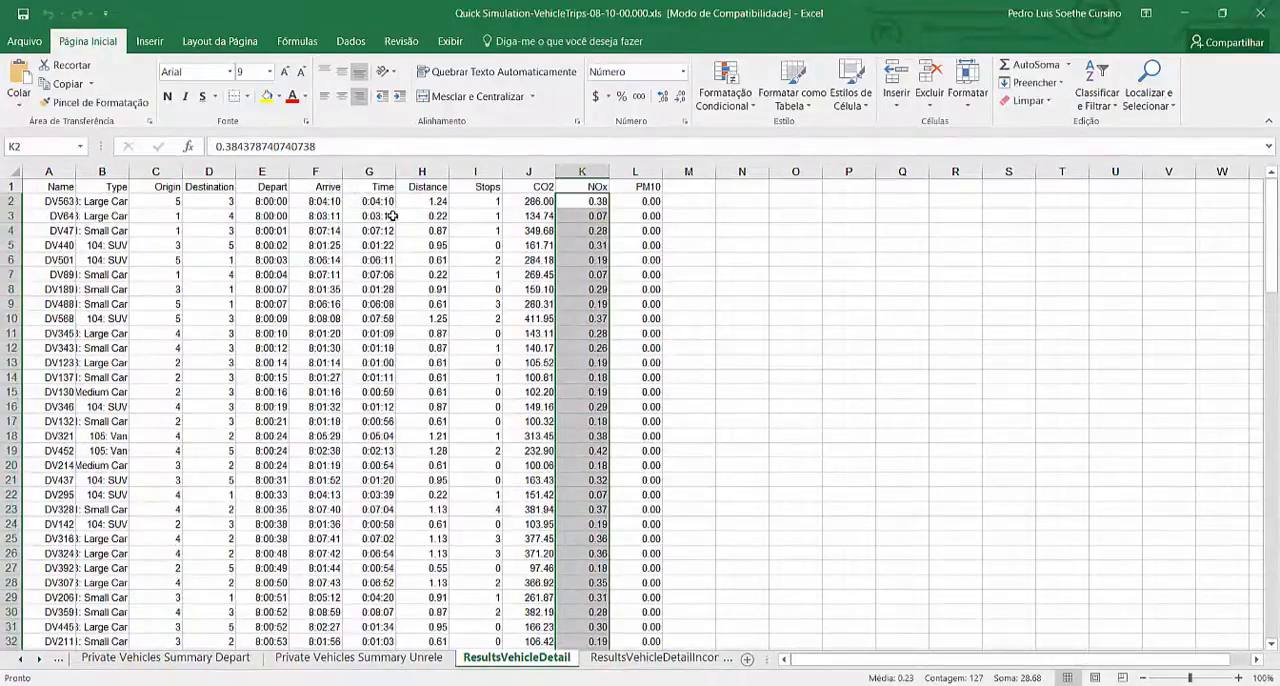
click(418, 202)
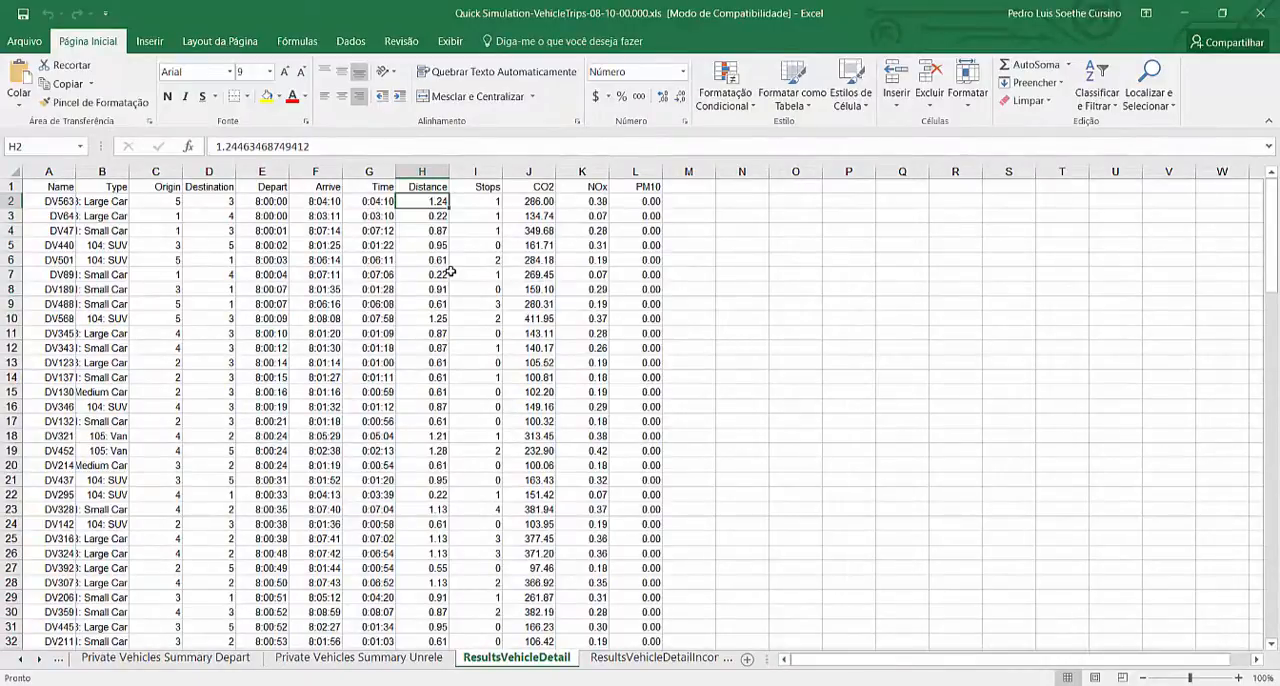
Minimize the vehicle trips workbook and switch to the WEBINAR-ESTUDODETRAFEGO.pptx presentation in PowerPoint
click(1183, 13)
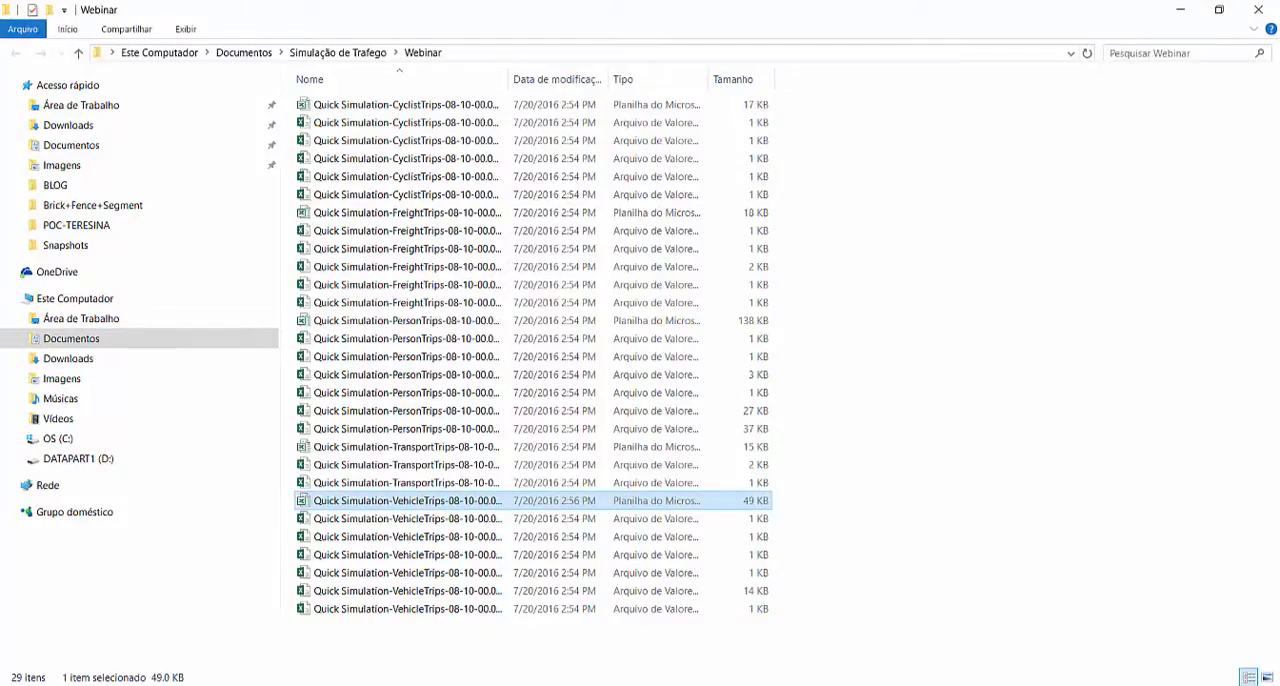
click(802, 685)
click(715, 630)
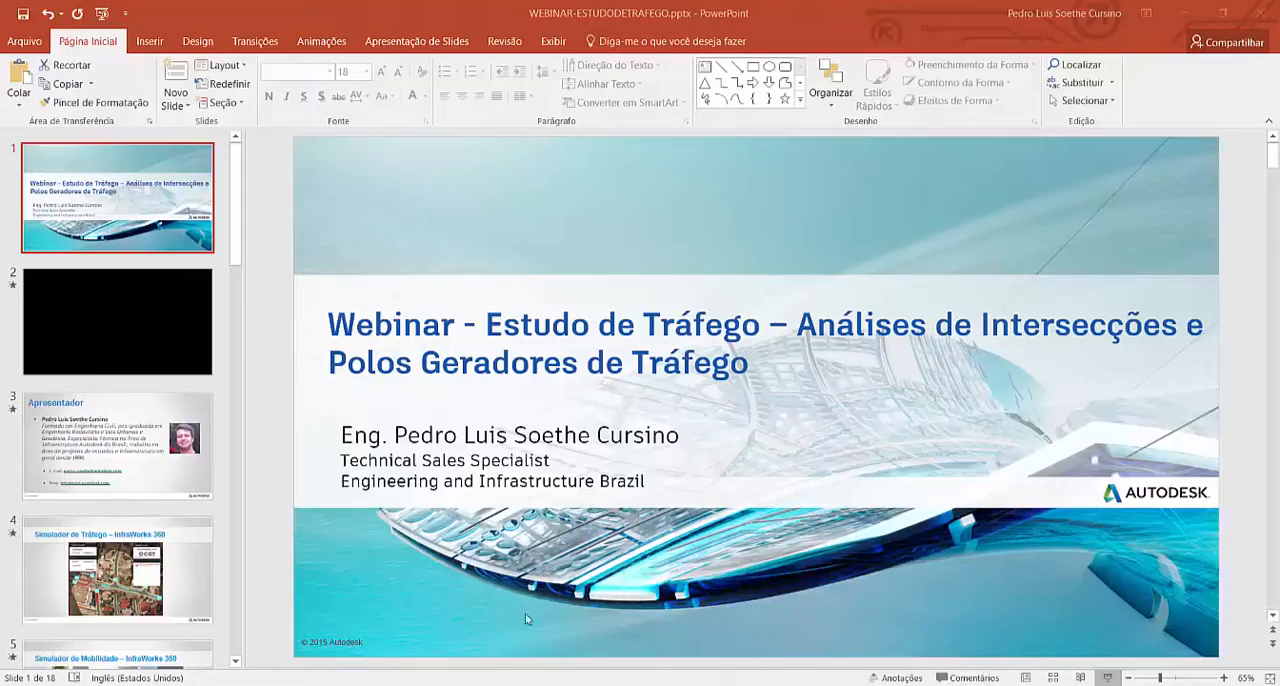
Resume the running slide show and advance from the "Porque usar Simulação de Tráfego no InfraWorks 360" slide to the closing "OBRIGADO Perguntas?" slide
scroll(141, 570, down, 5)
scroll(141, 570, down, 2)
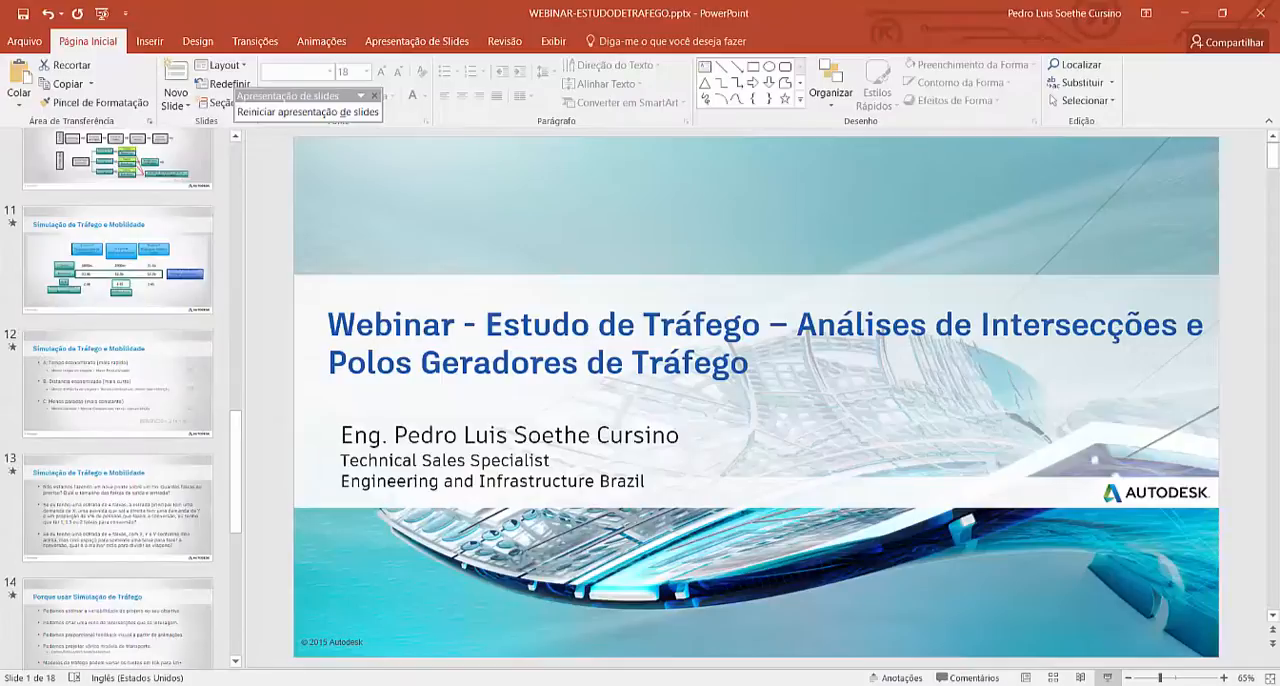
click(307, 112)
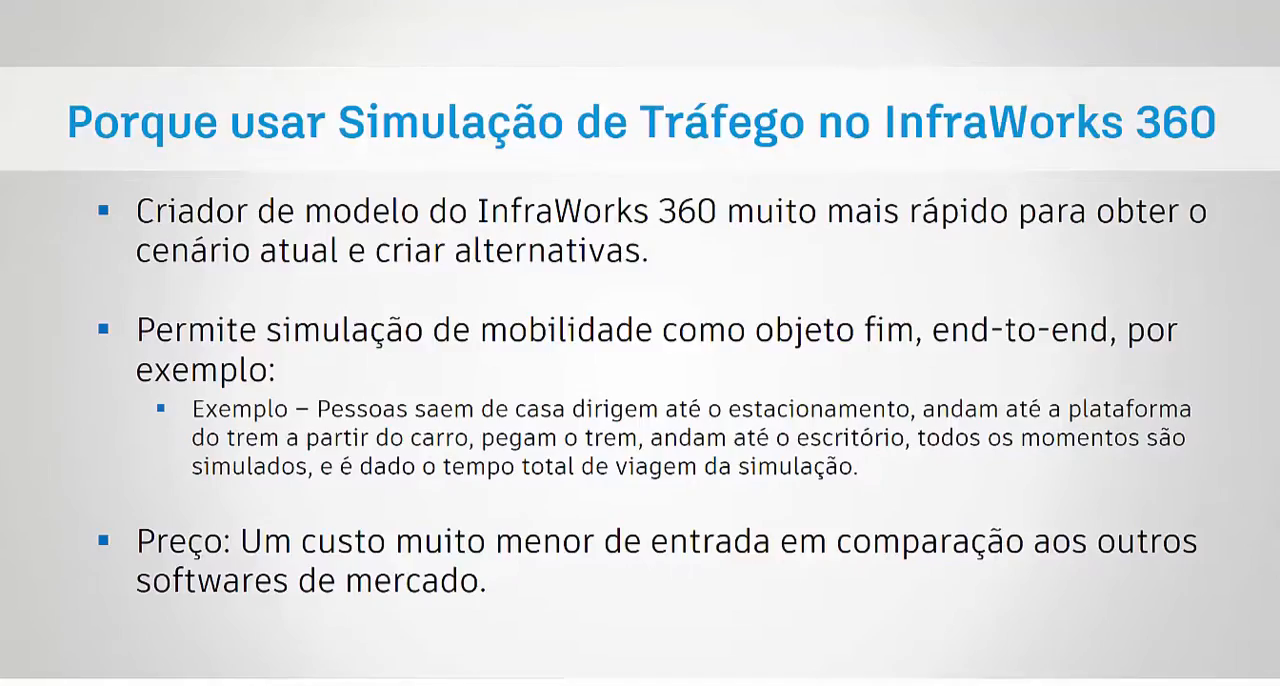
key(Right)
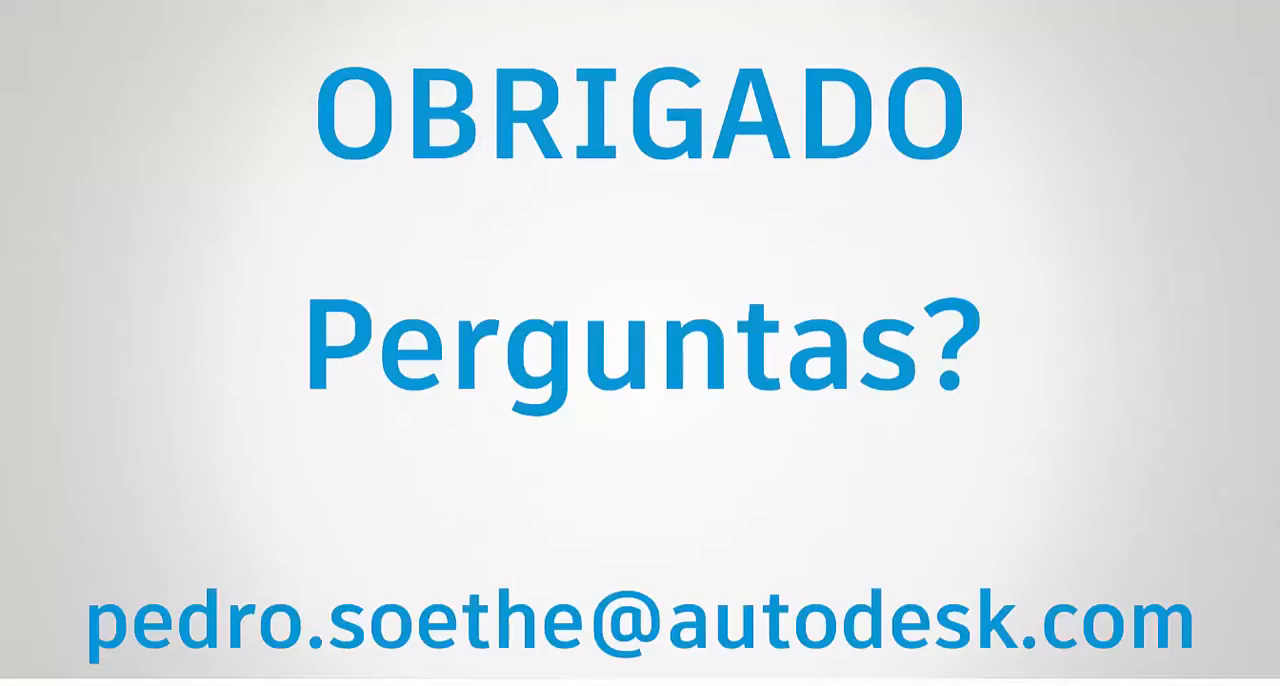